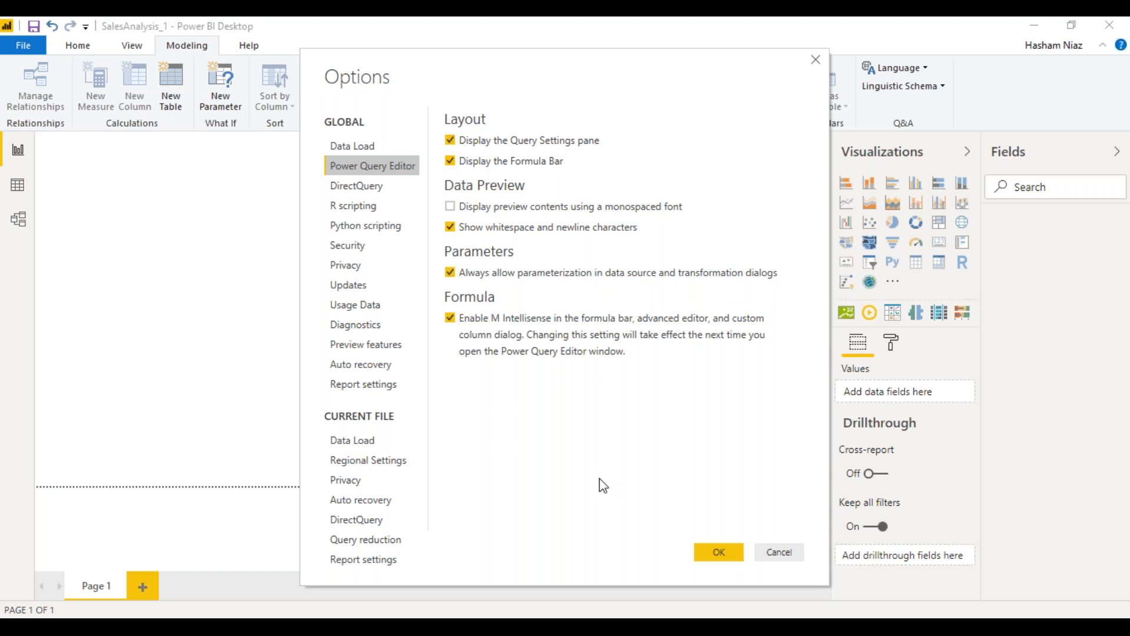
Step: Review the current file's Data Load and Query reduction options and accept the settings
left_click(343, 444)
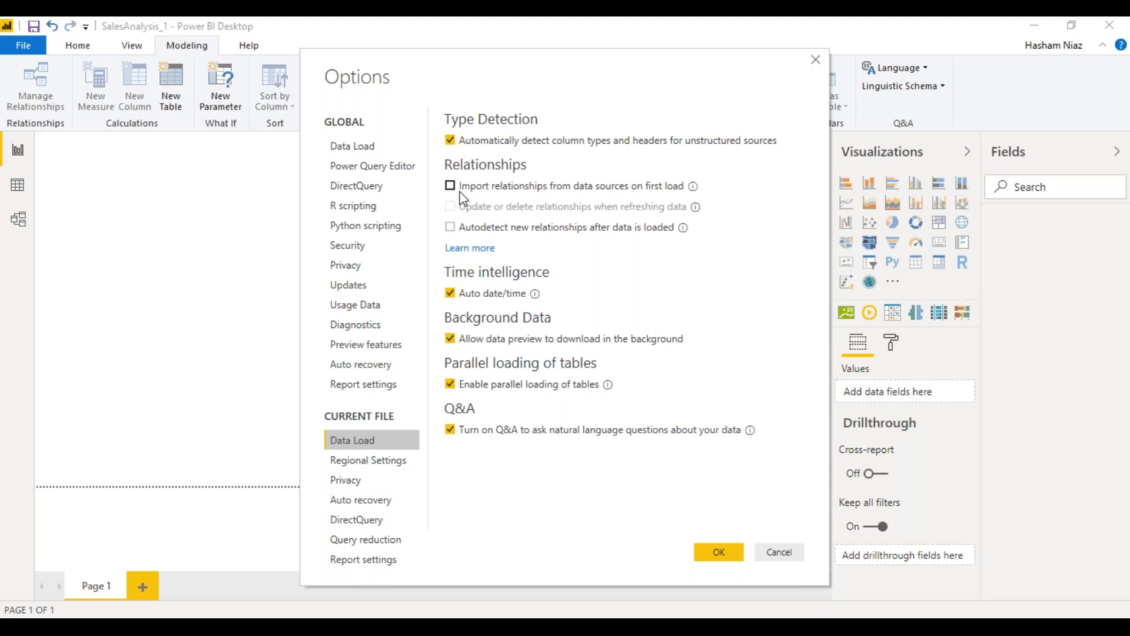
left_click(375, 539)
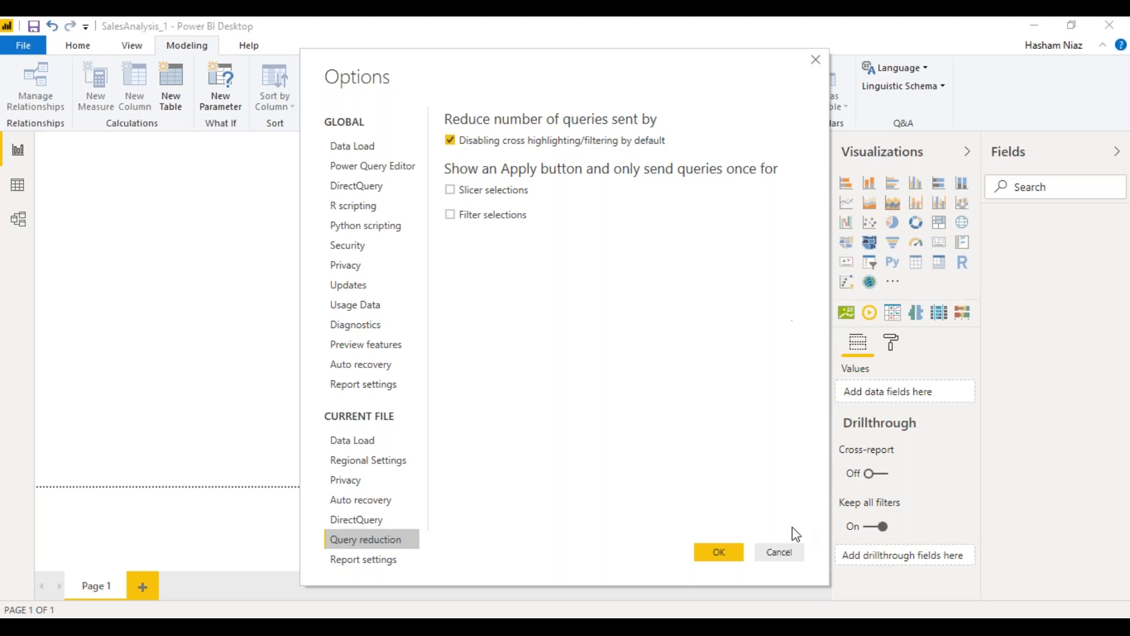
left_click(719, 553)
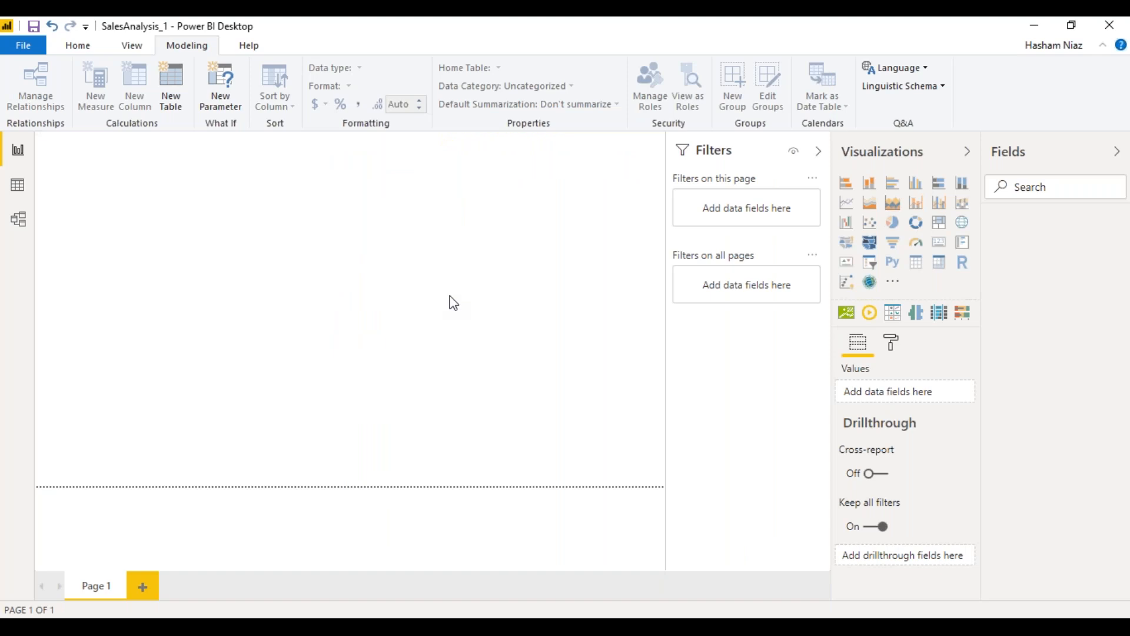
left_click(207, 625)
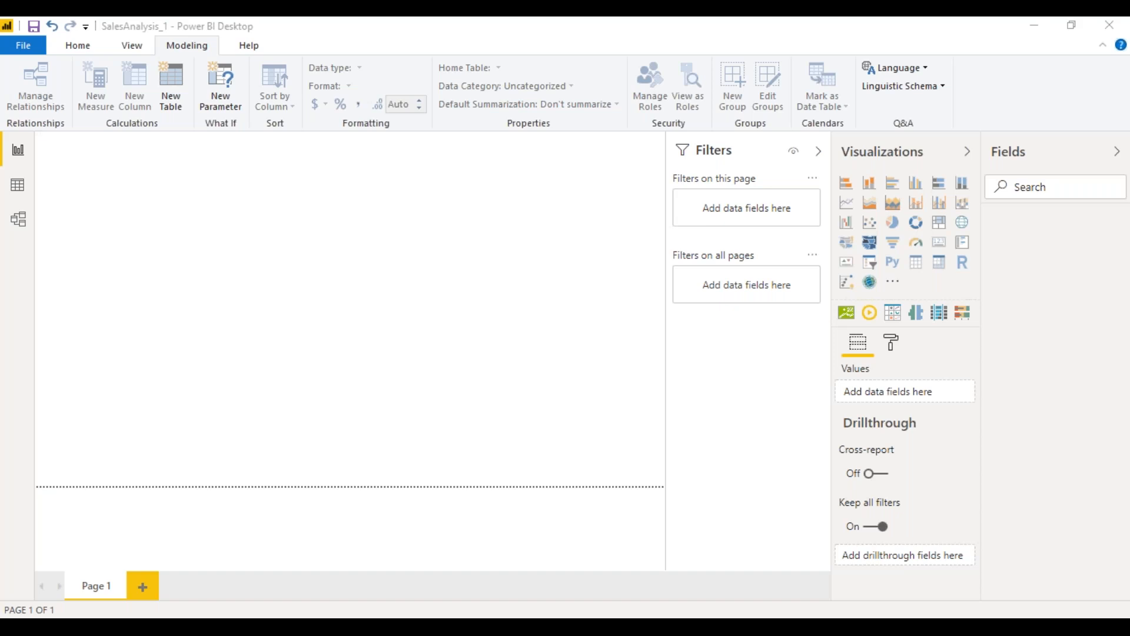
left_click(1042, 27)
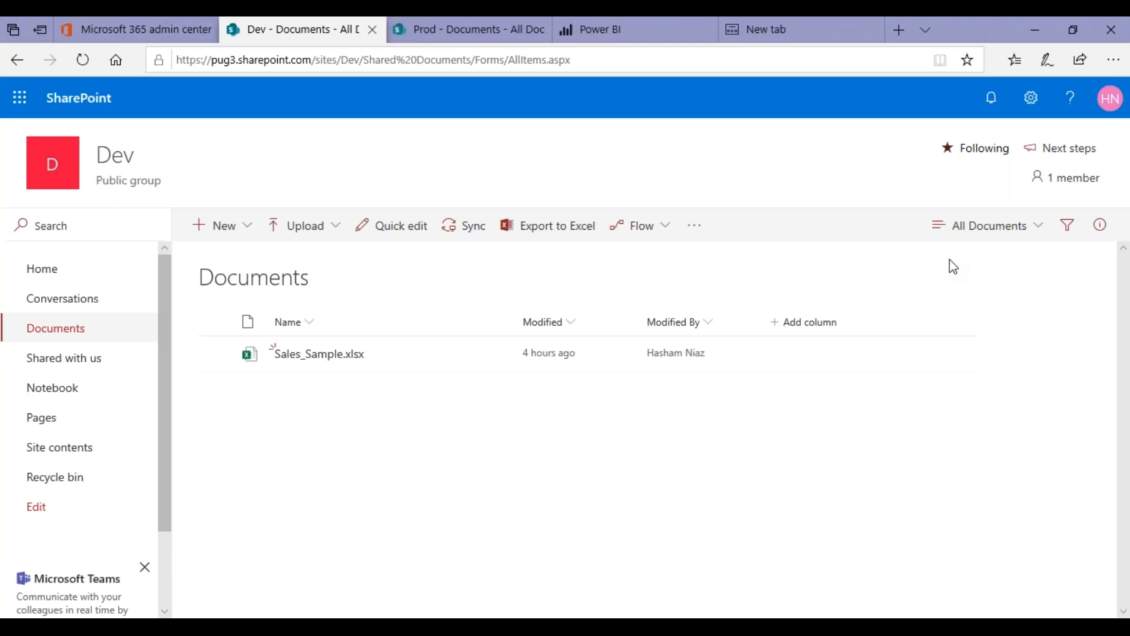
mouse_move(438, 30)
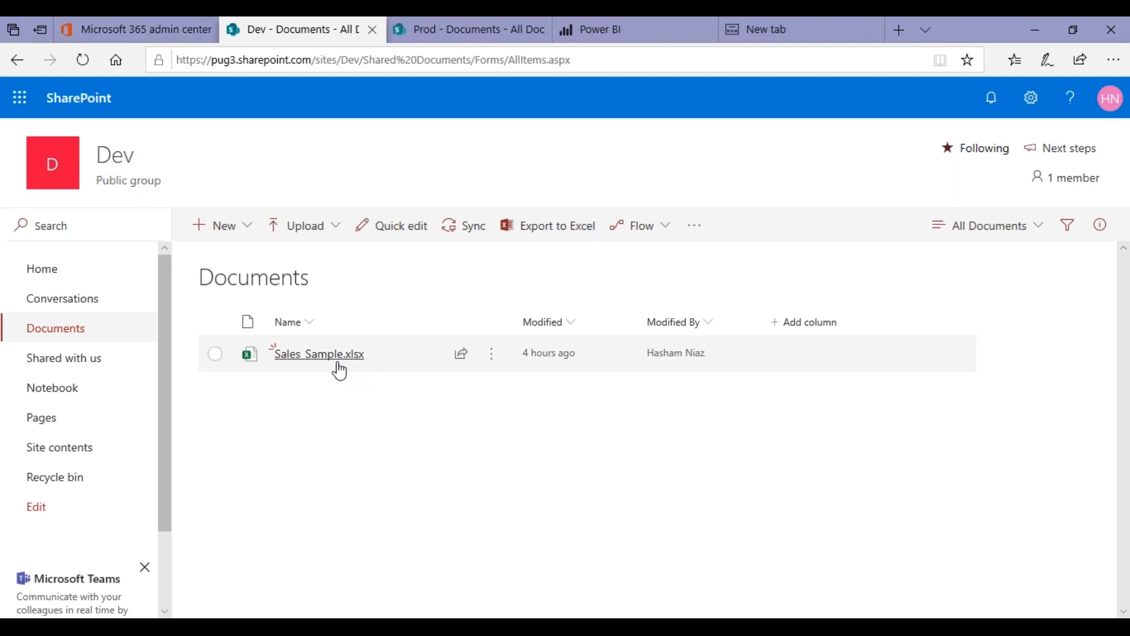
mouse_move(339, 370)
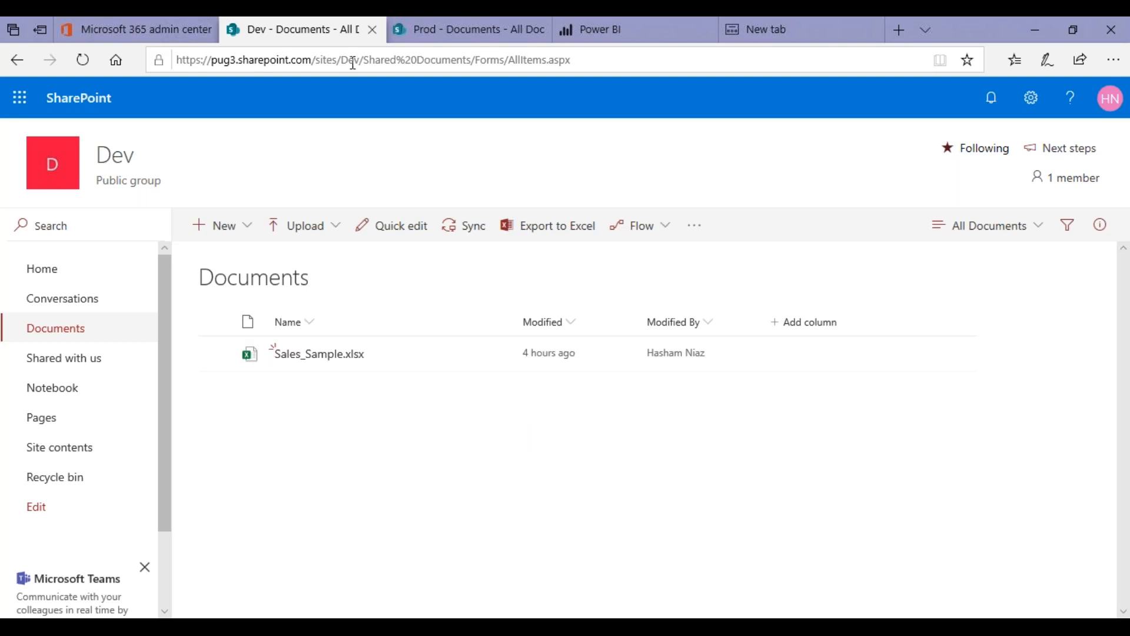
left_click_drag(365, 60, 171, 61)
key("ctrl+c")
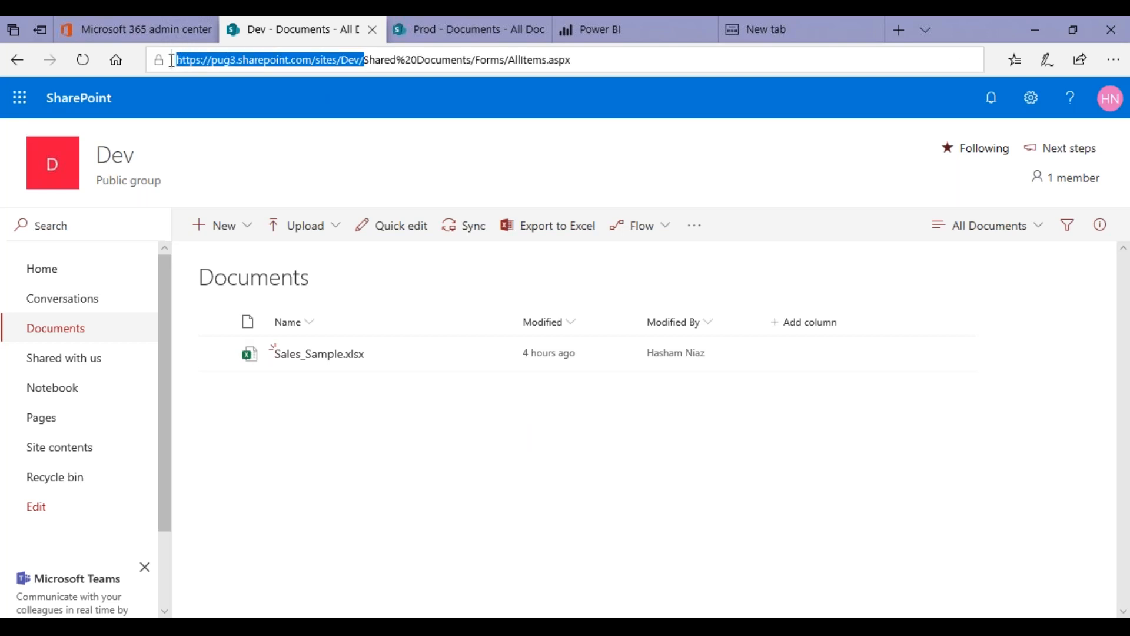
left_click(421, 42)
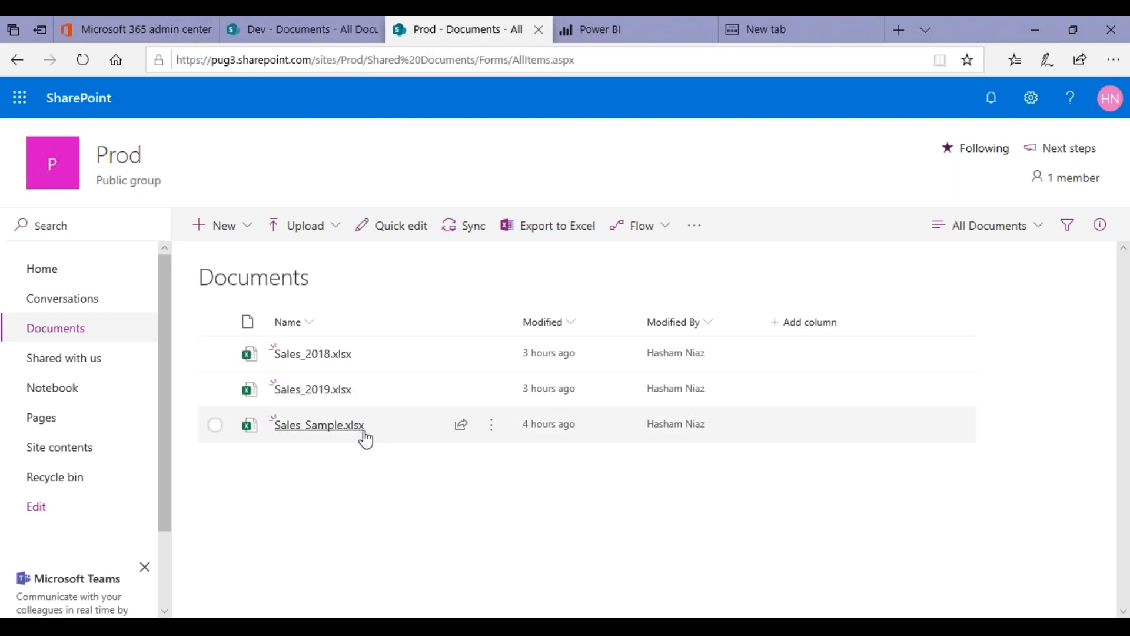
left_click(333, 28)
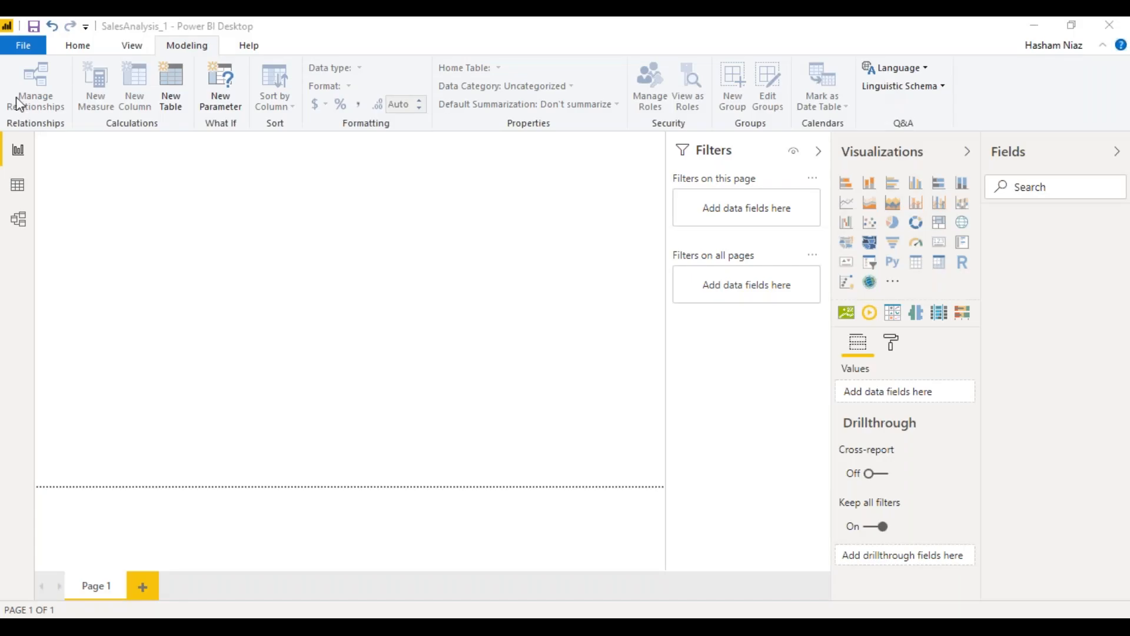
left_click(67, 47)
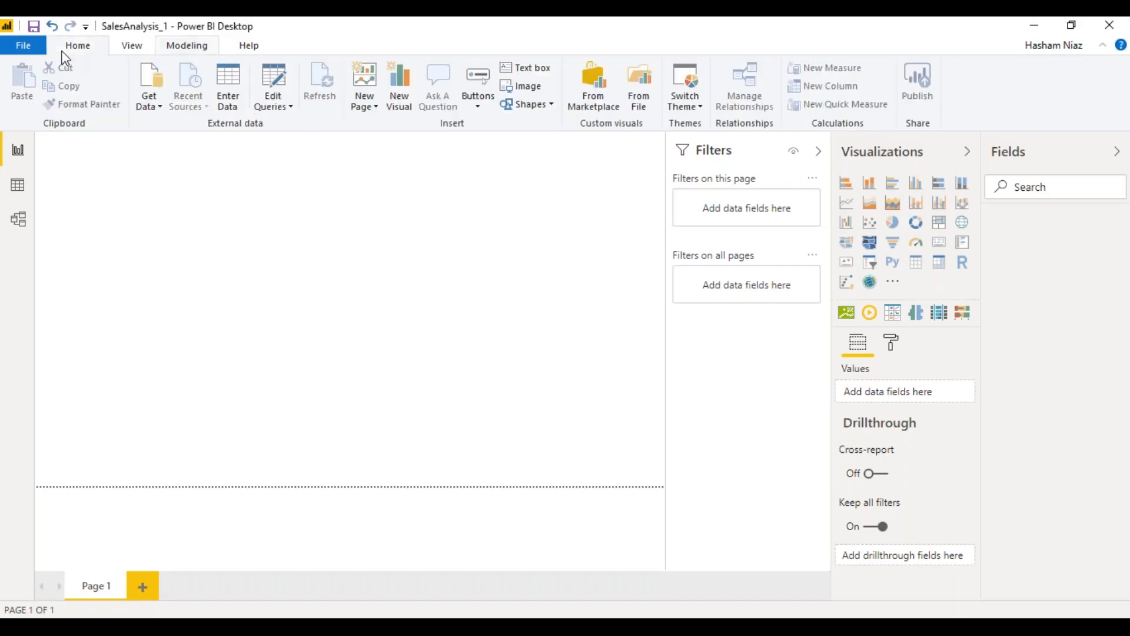
left_click(167, 118)
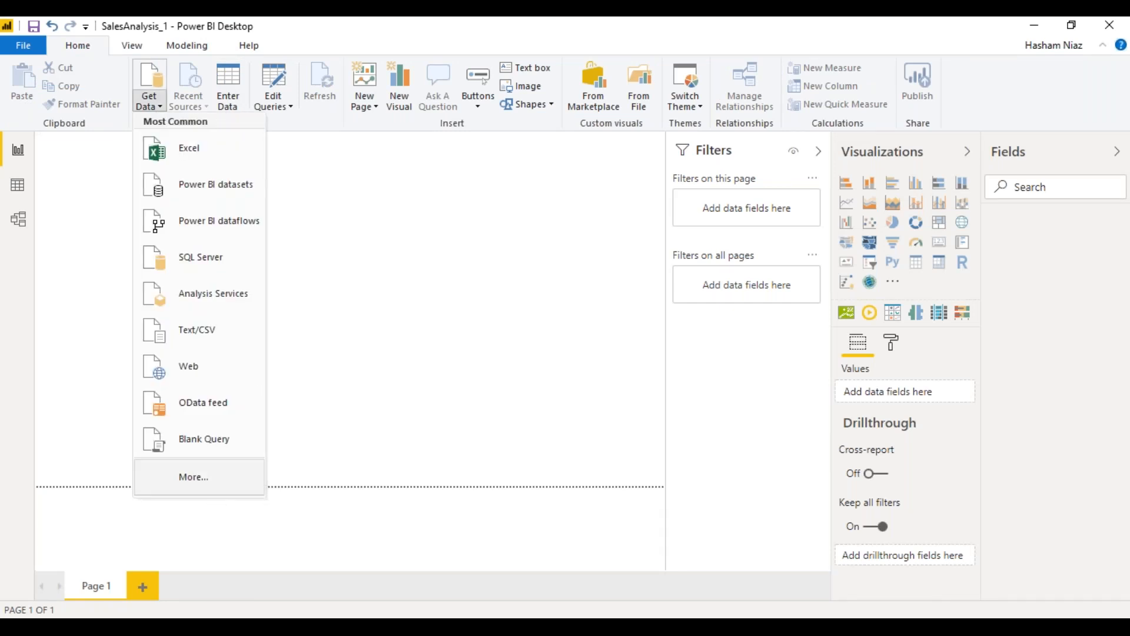
left_click(194, 476)
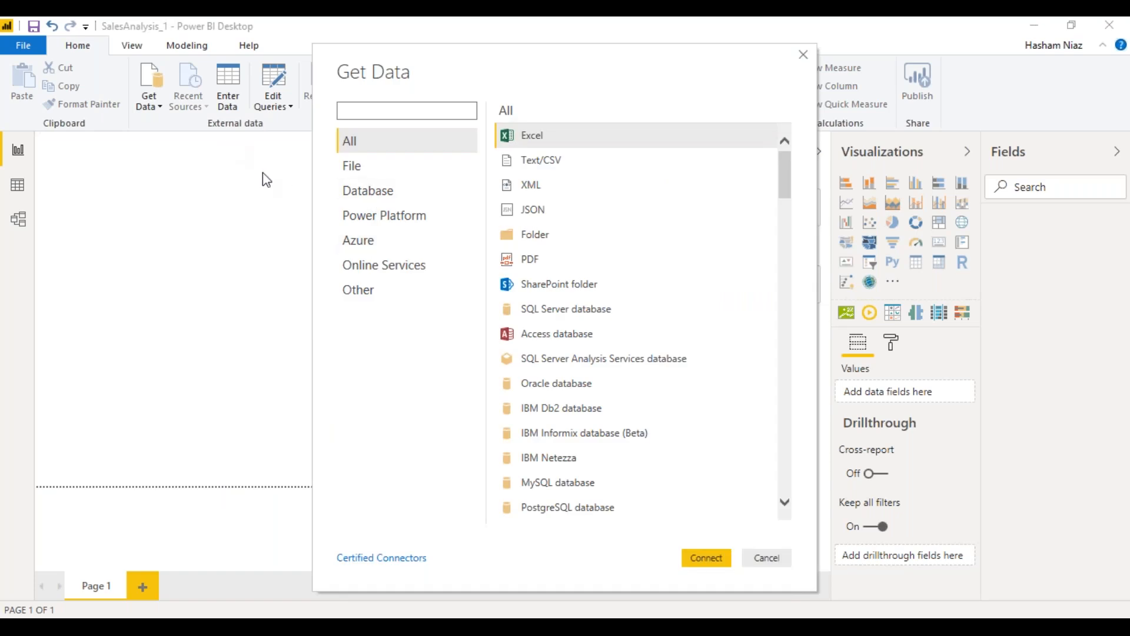
left_click(580, 287)
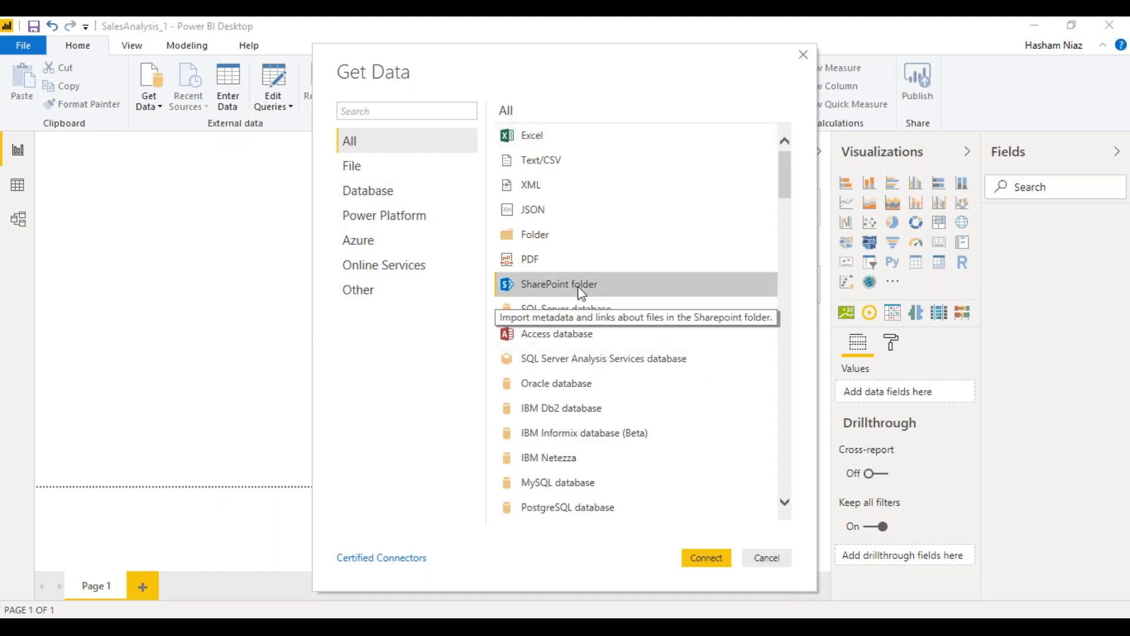
left_click(709, 561)
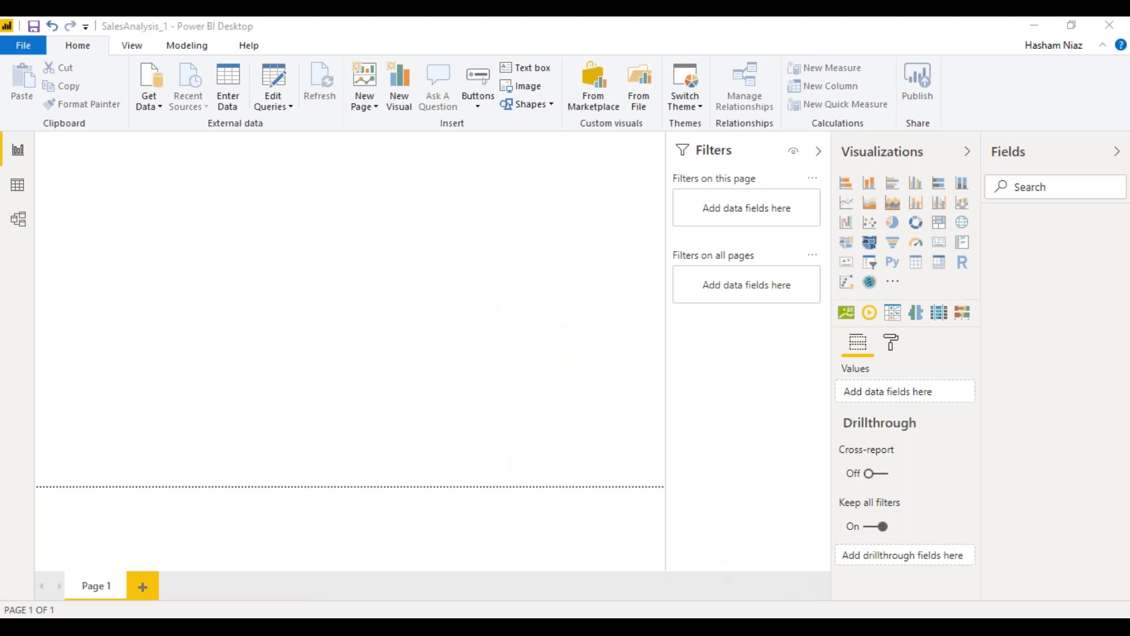
key("ctrl+v")
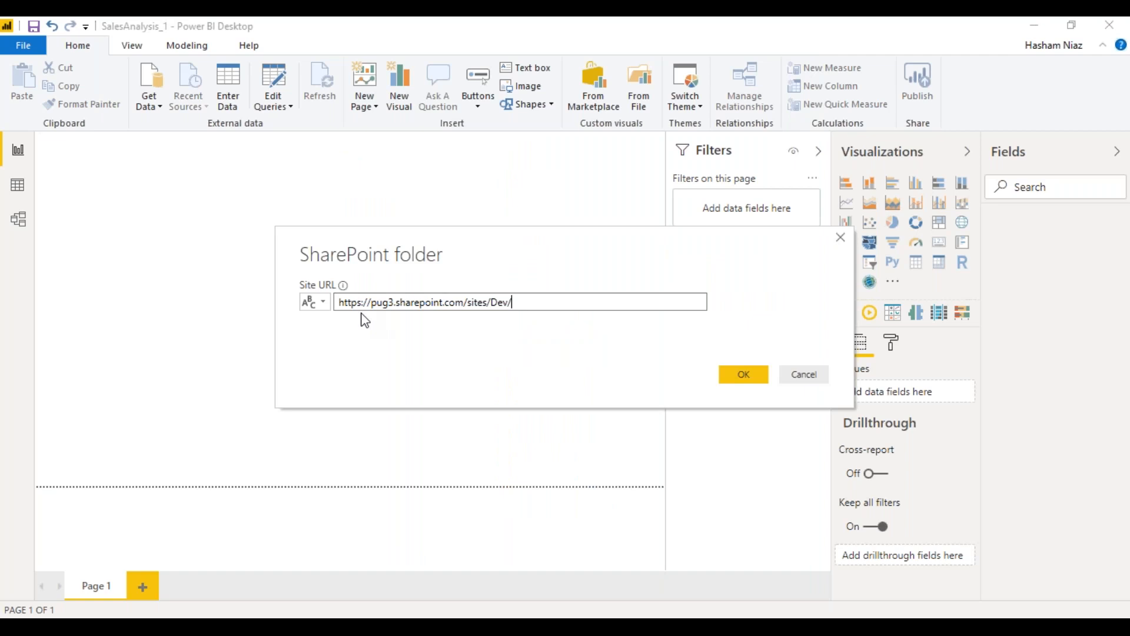
Step: Create a parameter named SPSource holding the copied Dev site address and connect with it as the Site URL
left_click(326, 307)
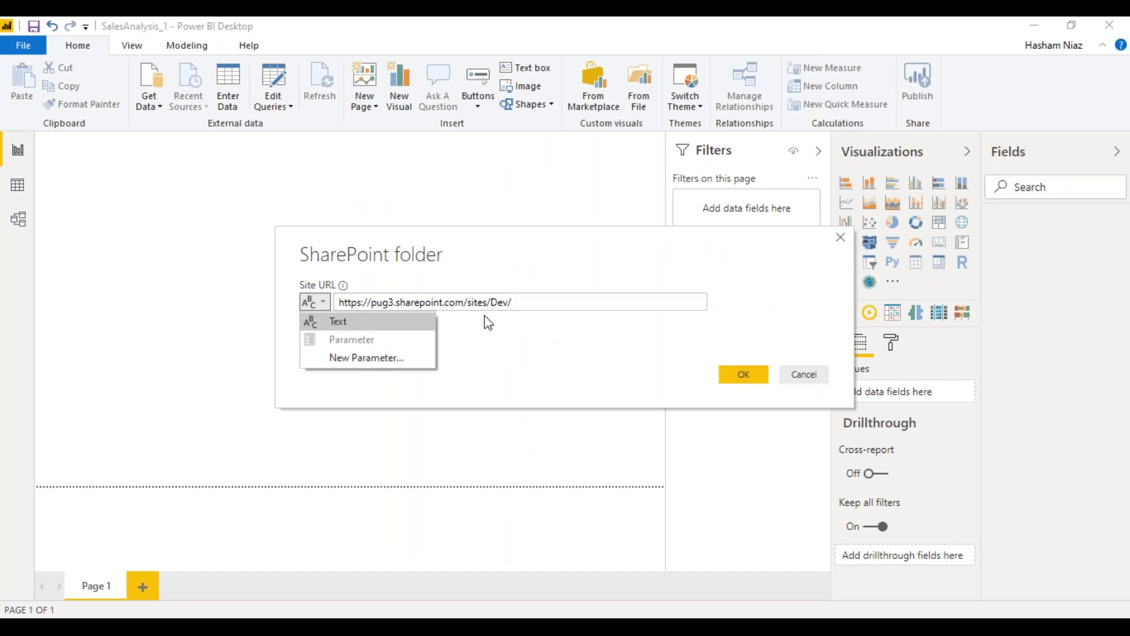
left_click(394, 358)
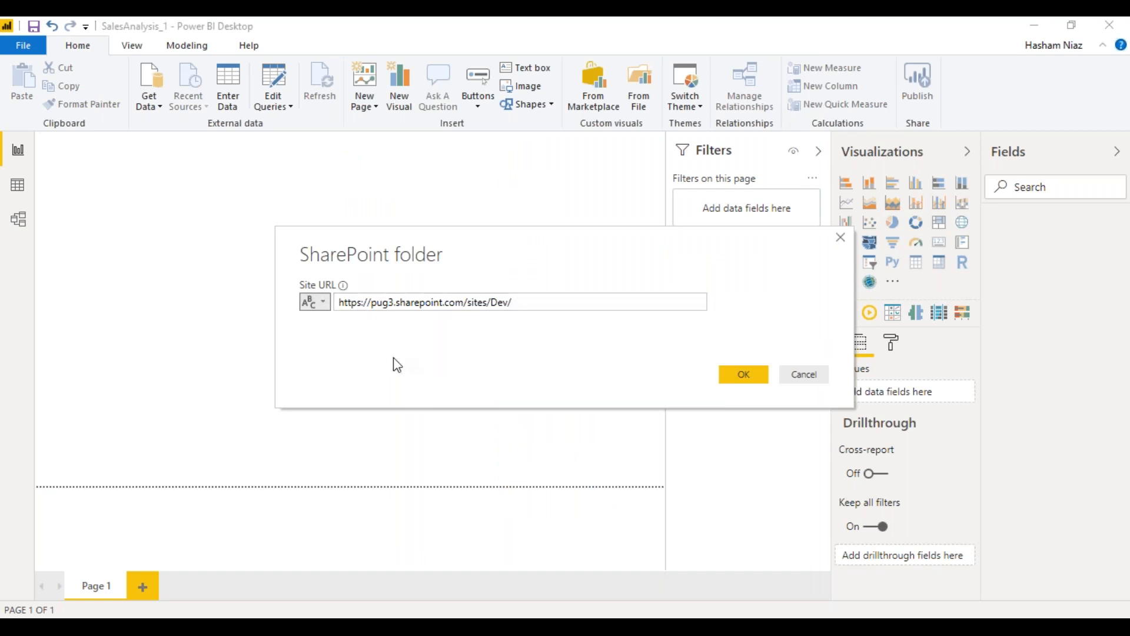
double_click(555, 124)
type("SPSource")
left_click(618, 340)
key("ctrl+v")
left_click(702, 552)
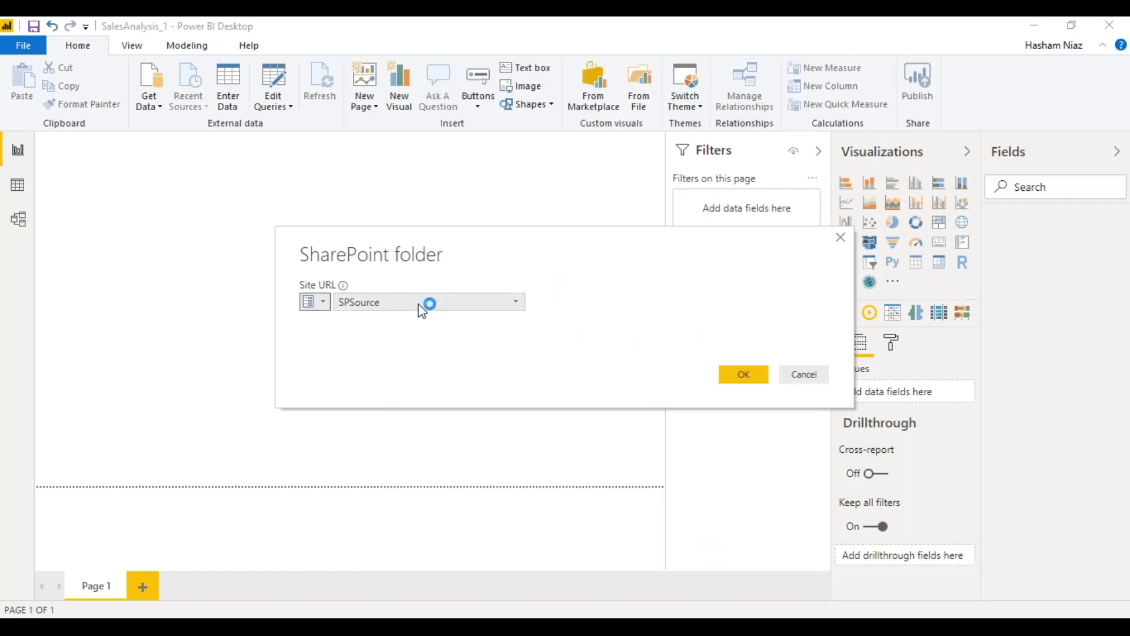
left_click(758, 377)
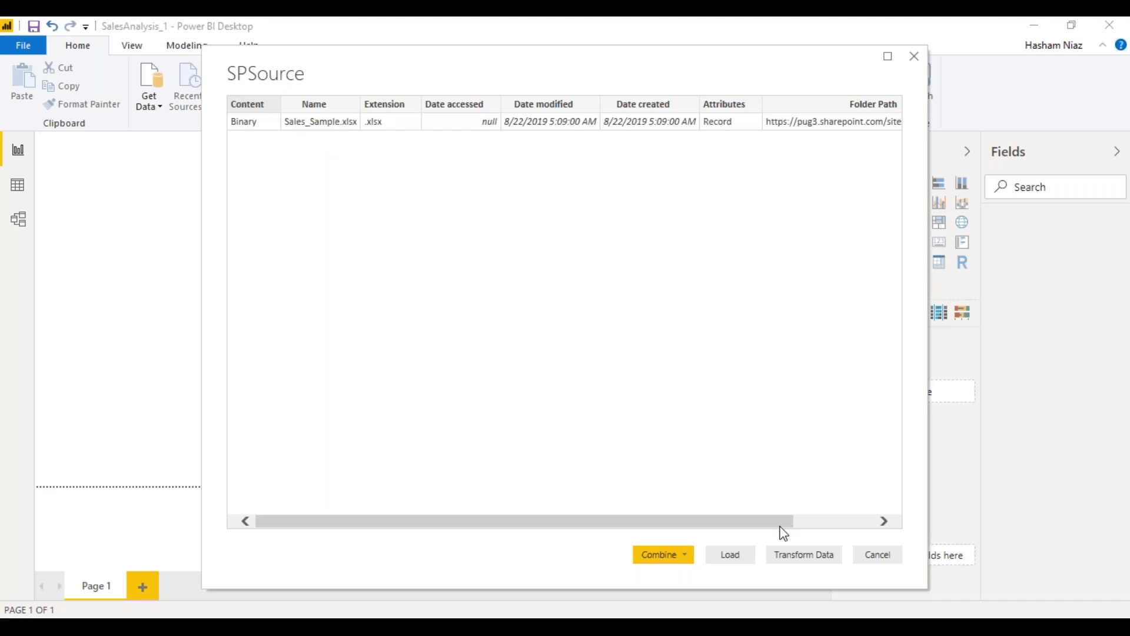
Step: Check the listed file's folder path, then combine and load the files using the financials table from the first file
left_click_drag(783, 523, 881, 525)
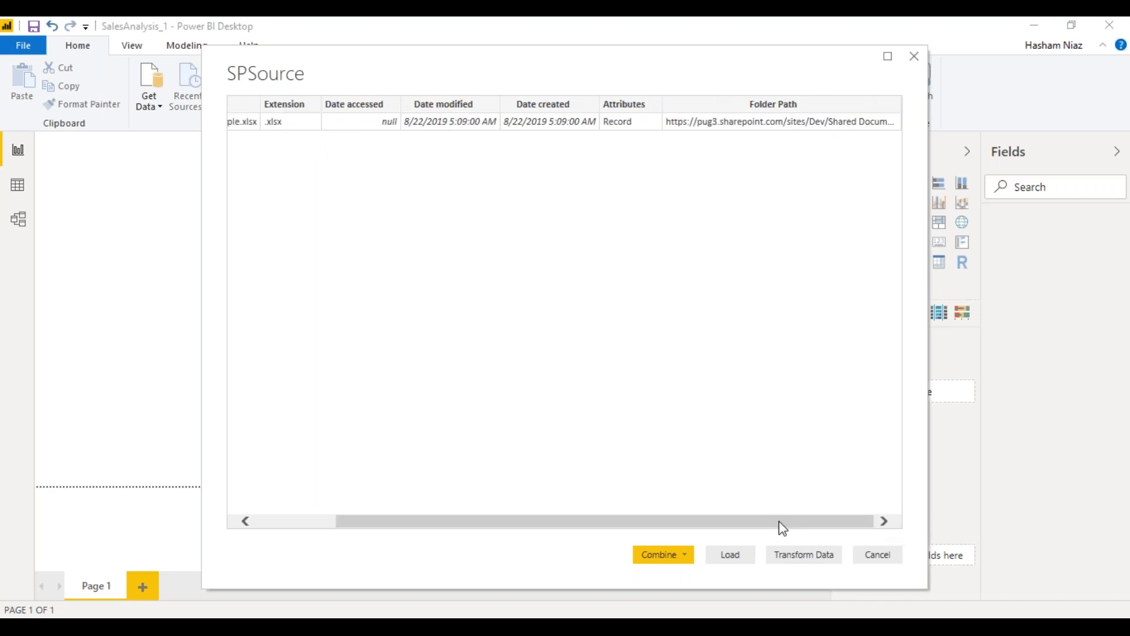
left_click_drag(779, 522, 599, 519)
left_click(688, 557)
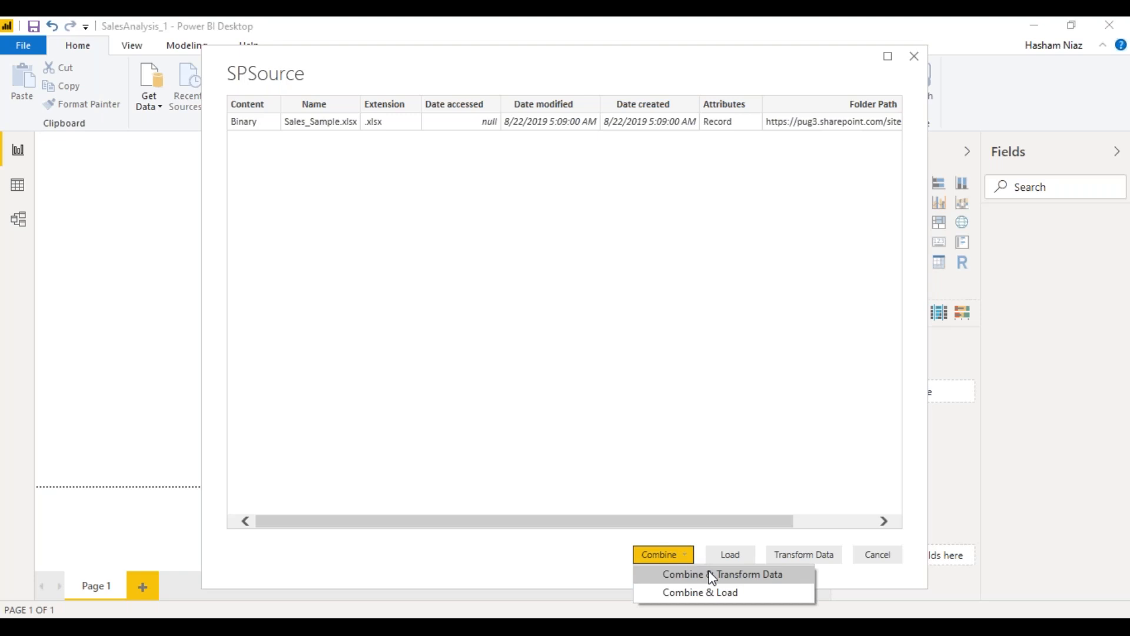
left_click(720, 594)
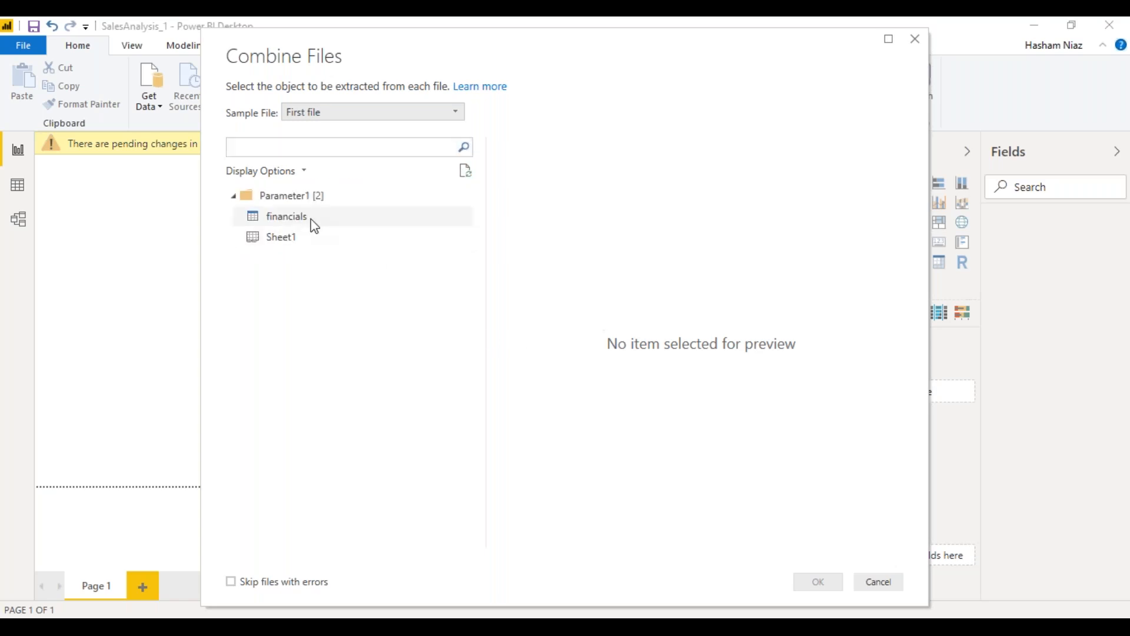
left_click(314, 226)
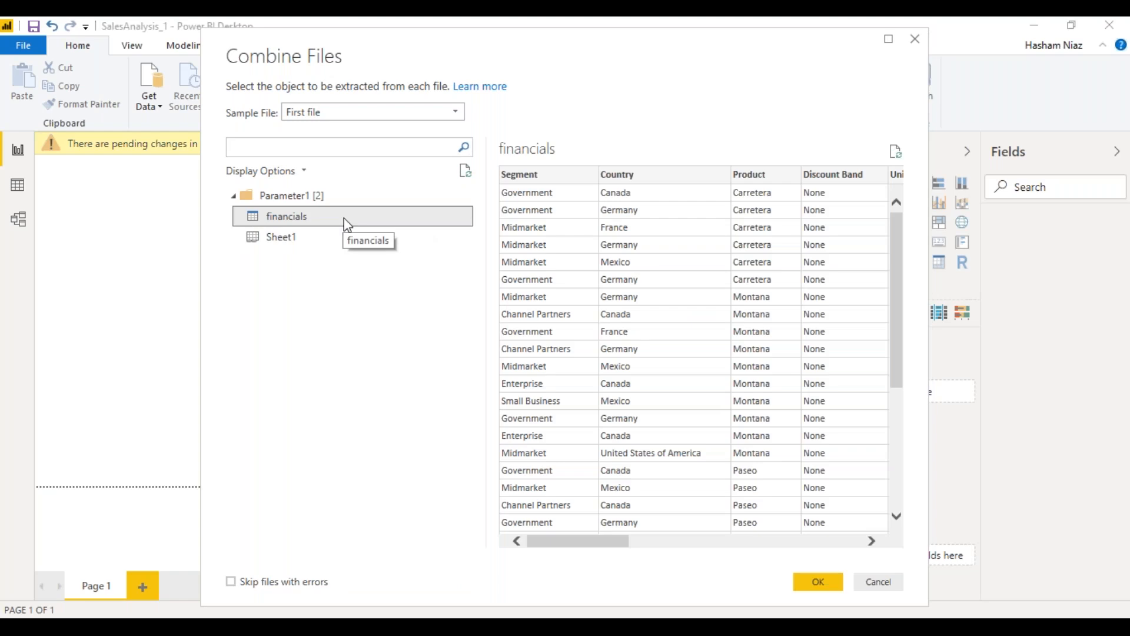
left_click(822, 591)
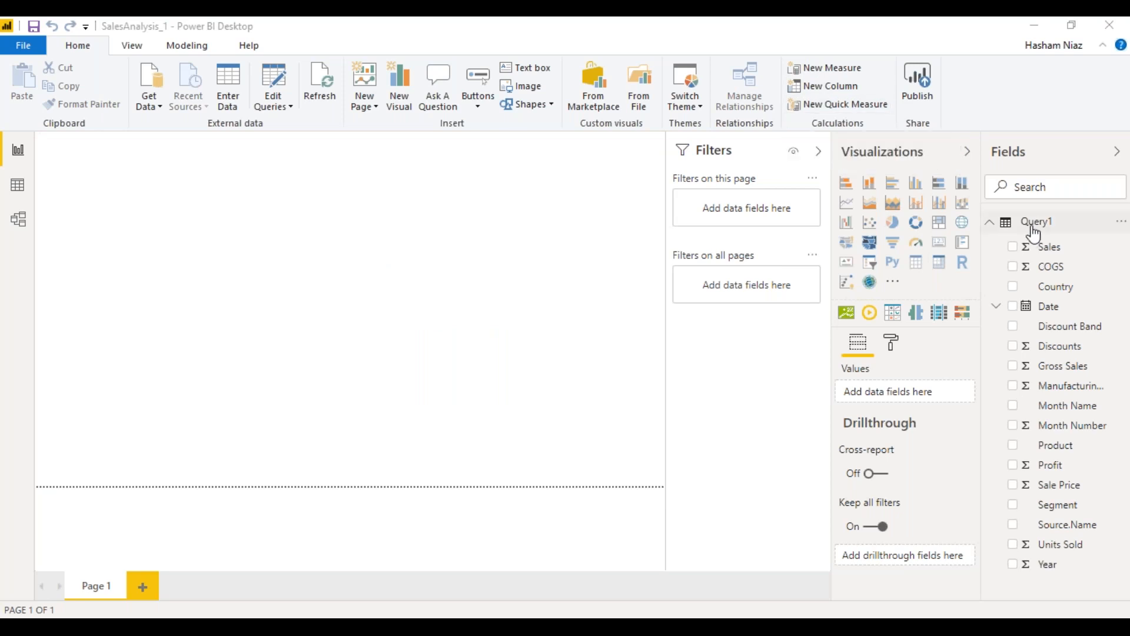
Step: Open the Power Query Editor and inspect the loaded query's formula and the SPSource parameter's current value
mouse_move(1036, 230)
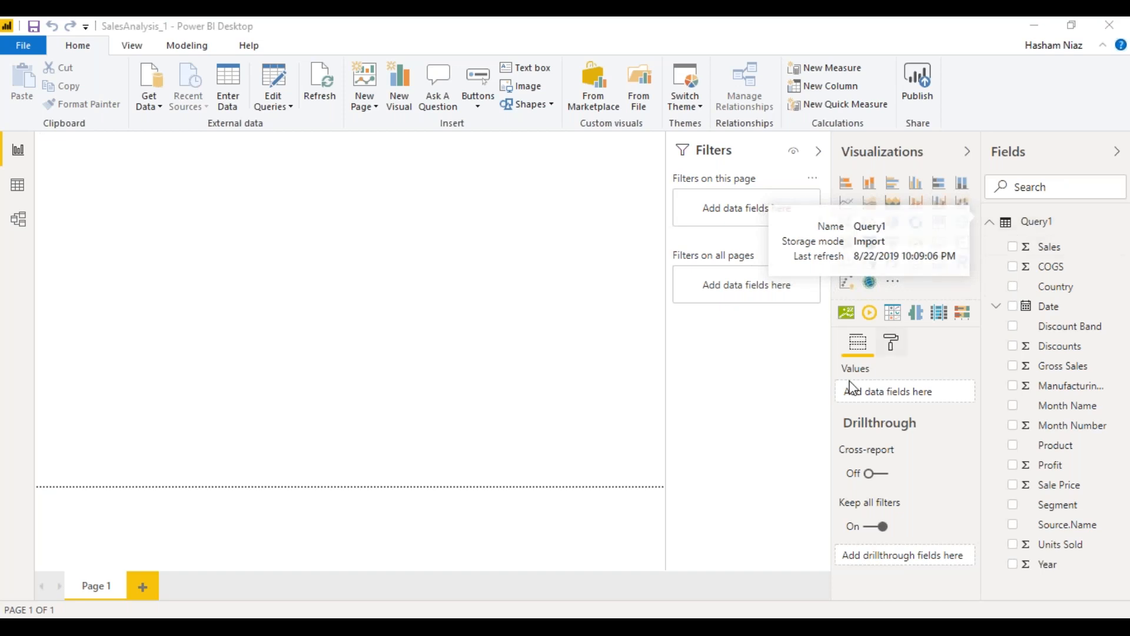
left_click(272, 106)
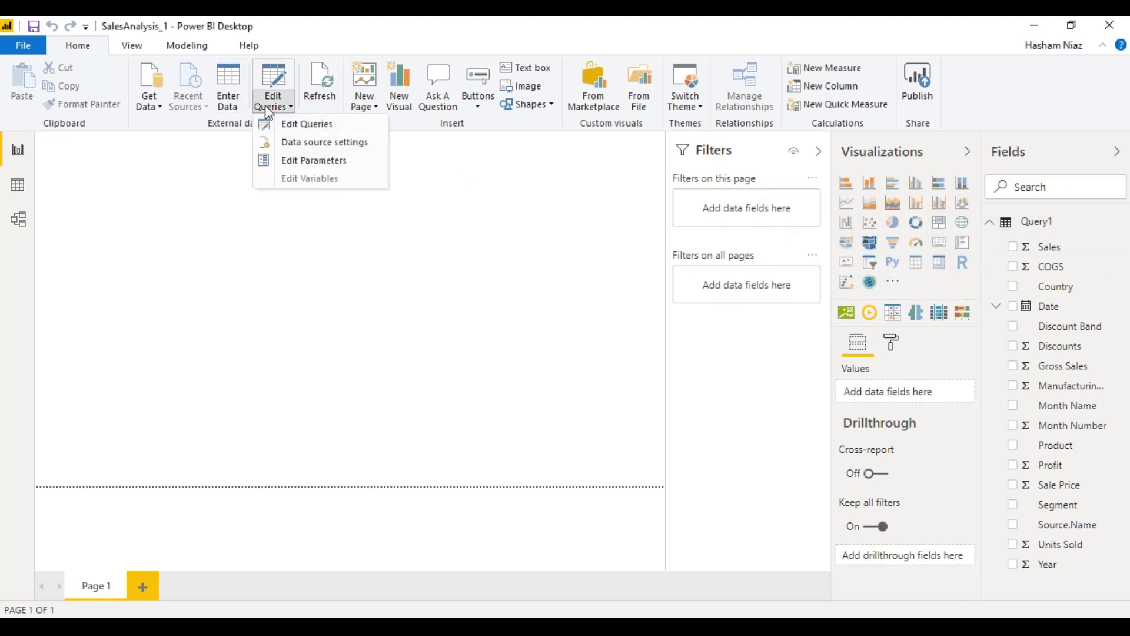
left_click(285, 126)
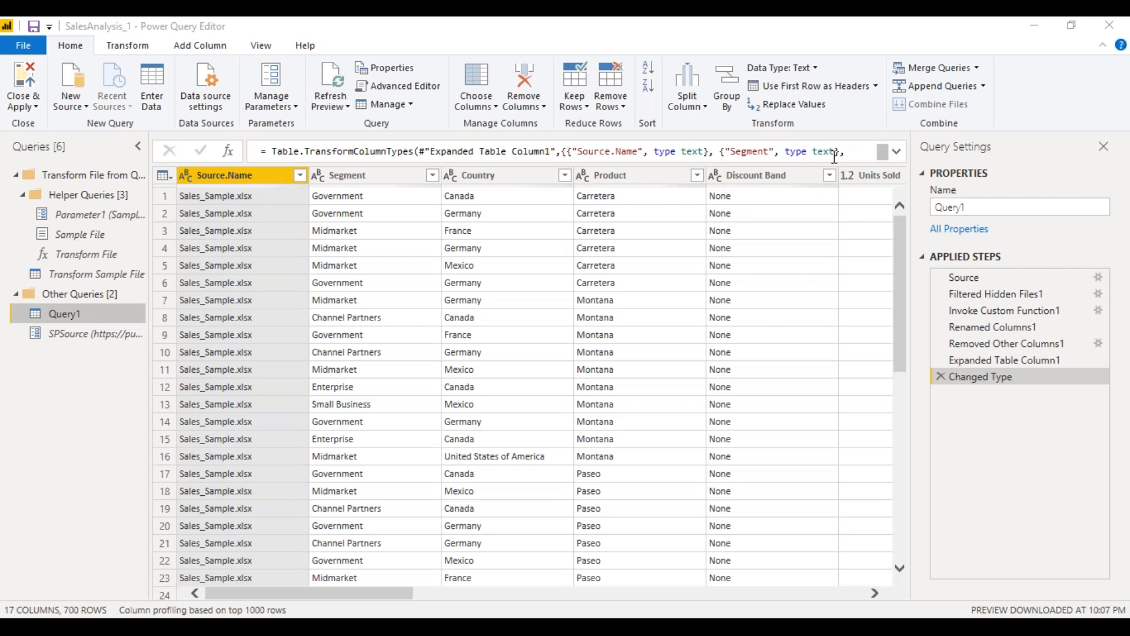
left_click(859, 151)
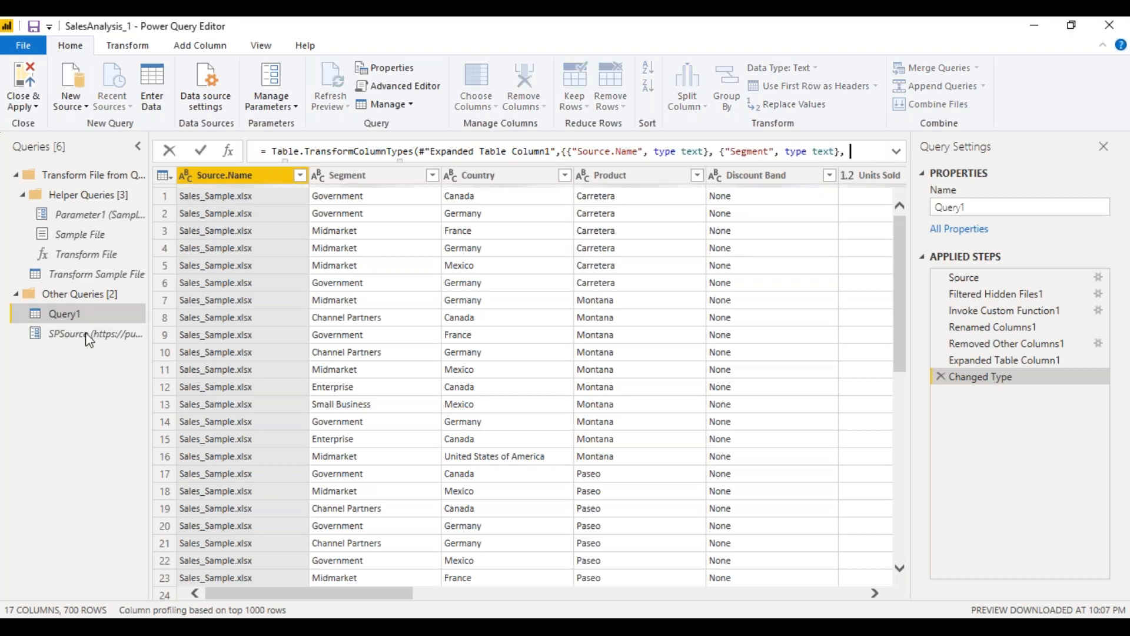
key("Escape")
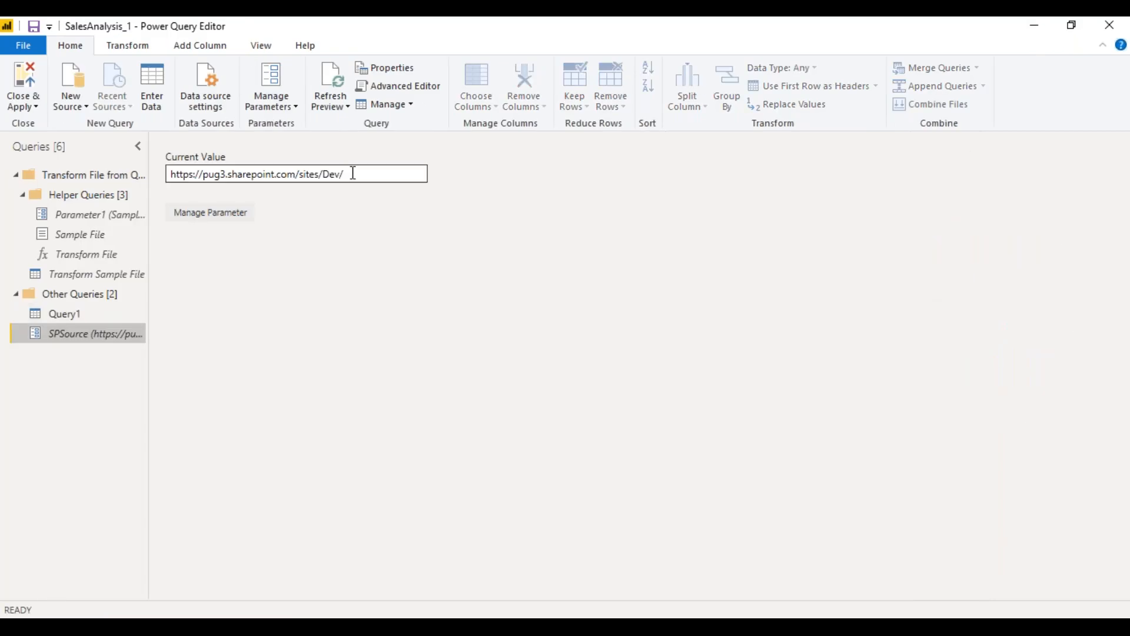
Step: Rename Query1 to Sales and apply the changes while closing the query editor
left_click(56, 313)
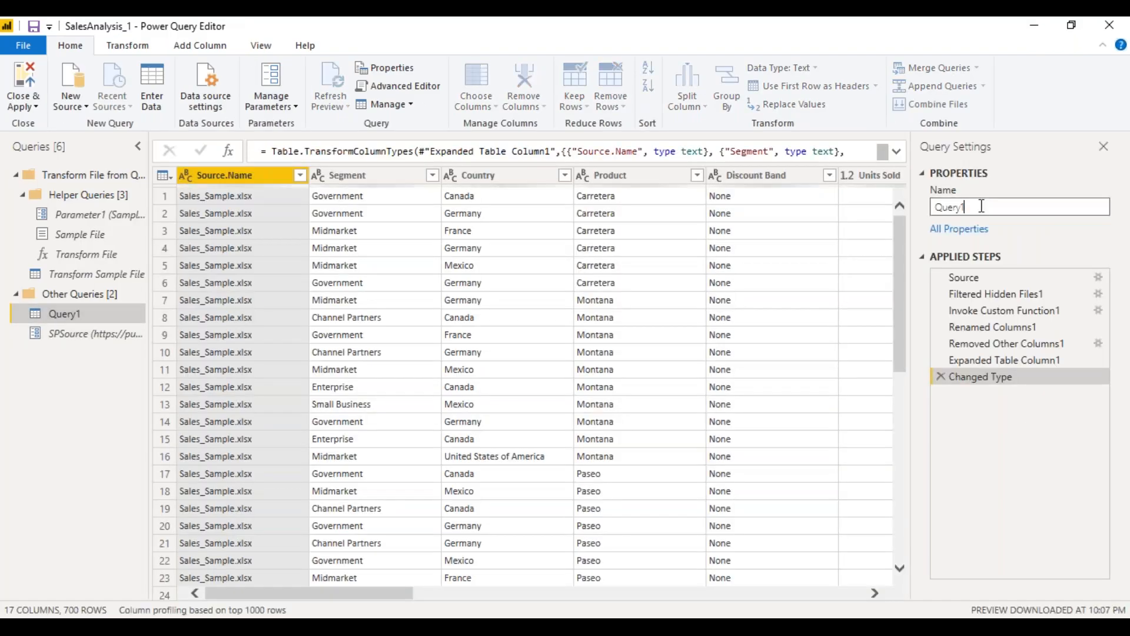
double_click(979, 206)
type("Sales")
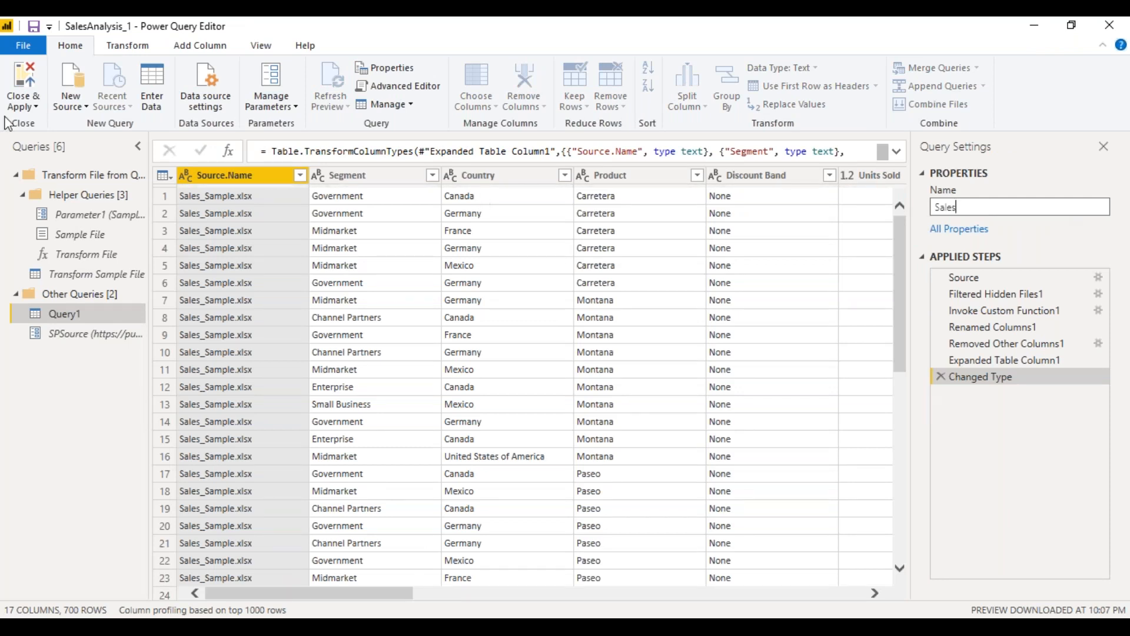
left_click(26, 106)
left_click(35, 125)
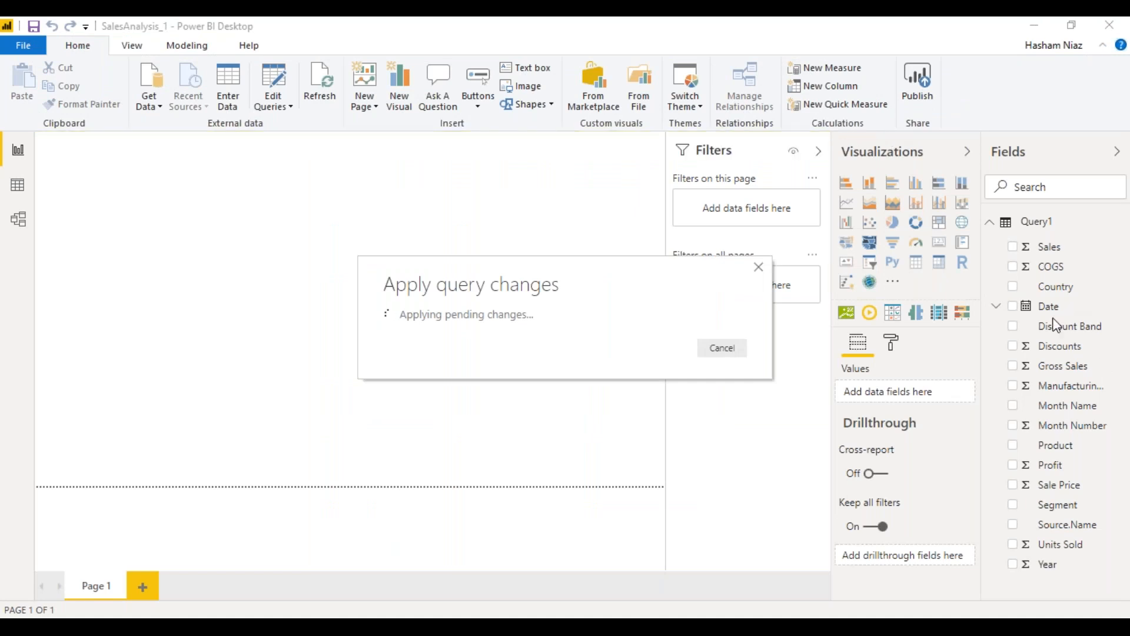
Step: Expand the Date field and its Date Hierarchy in the Sales table to examine the levels
left_click(996, 307)
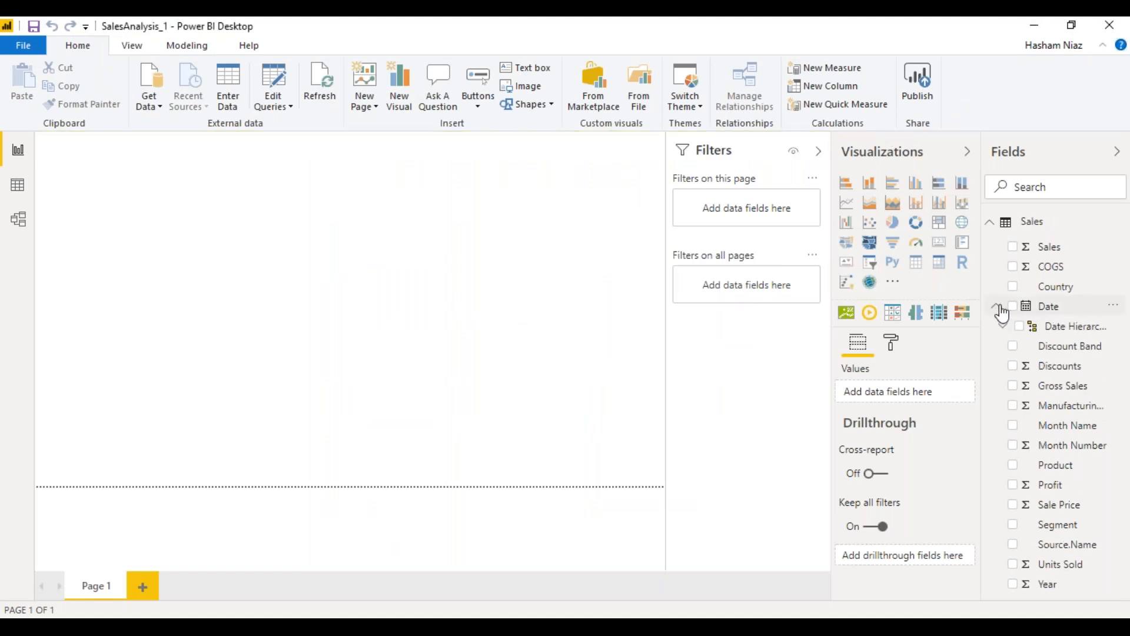
left_click(1003, 325)
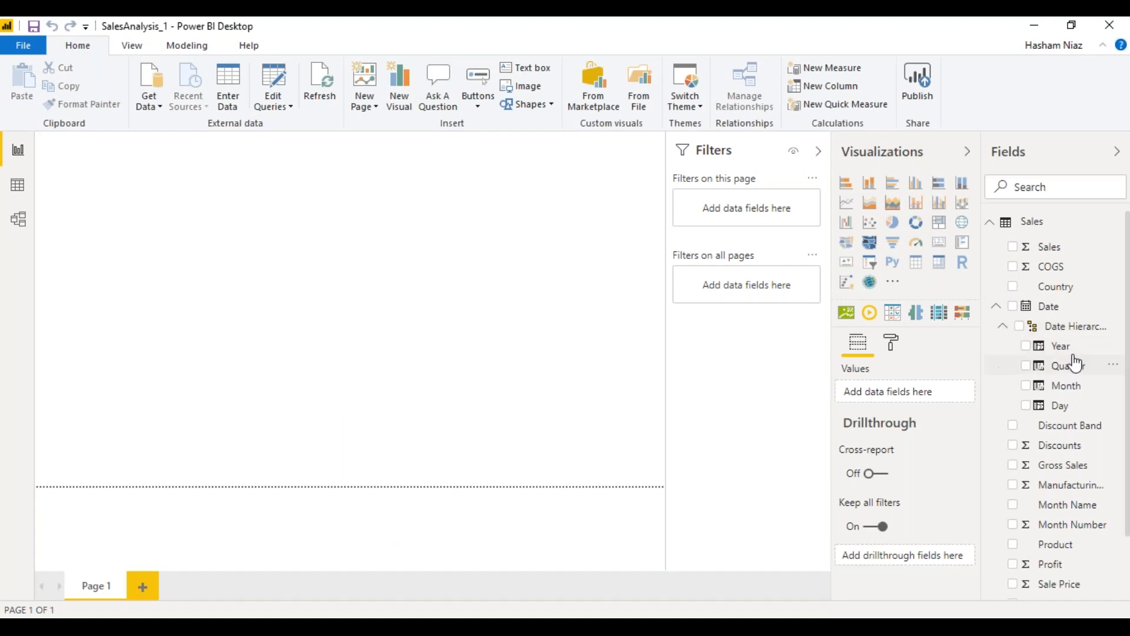
Step: Add a slicer for the Sales table's Year level, show it as a list, and shrink it near the page's top
left_click_drag(1058, 354, 247, 207)
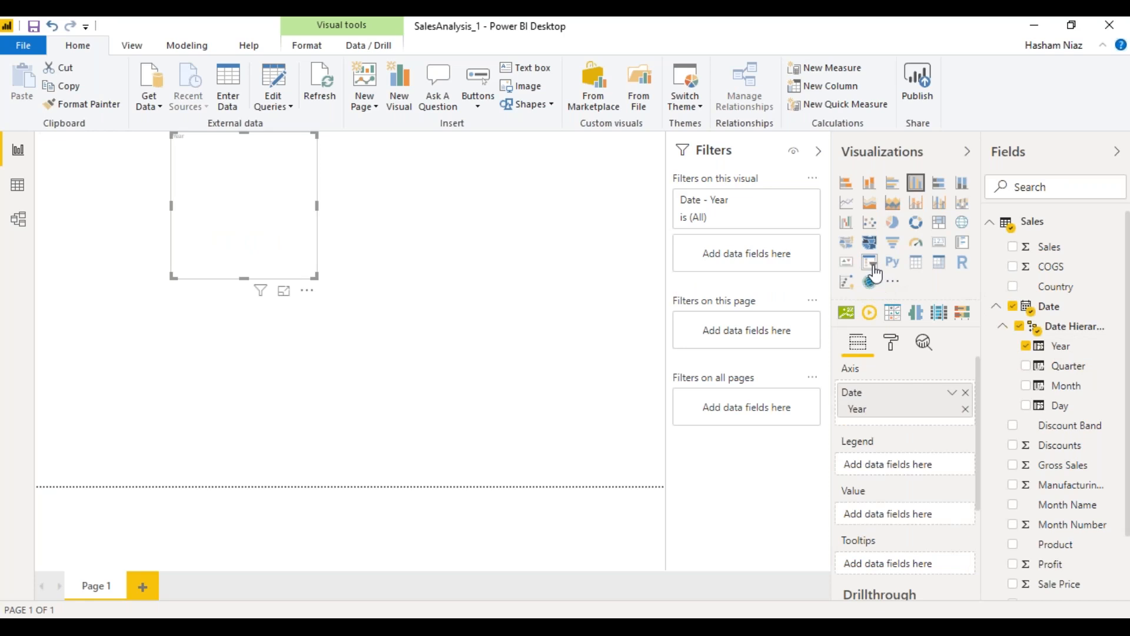
left_click(870, 265)
left_click(308, 141)
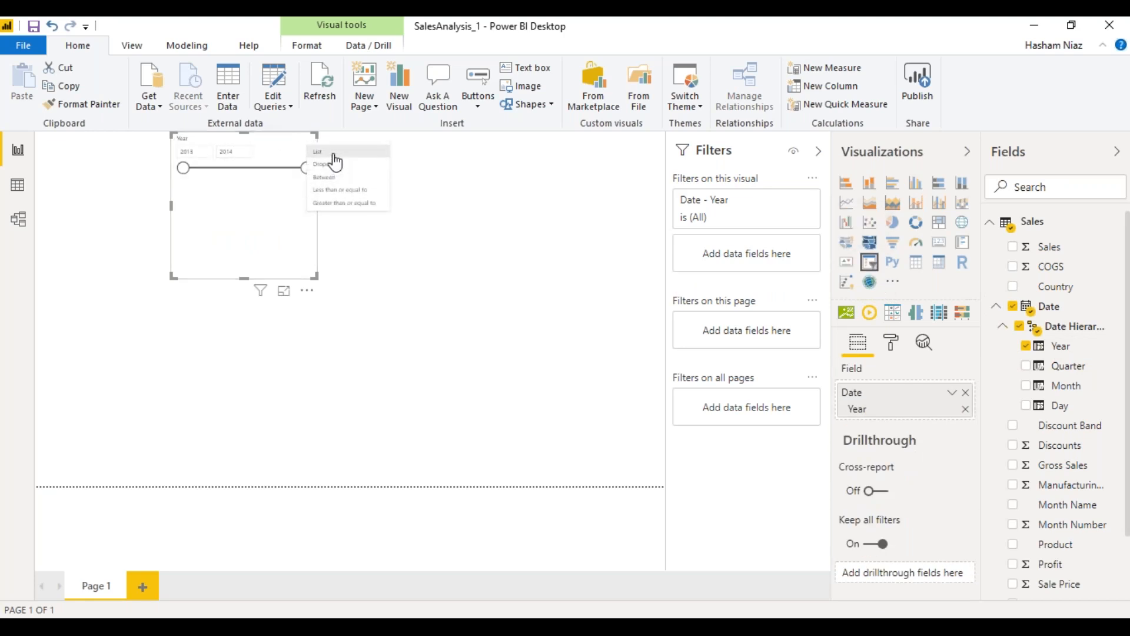
left_click(327, 153)
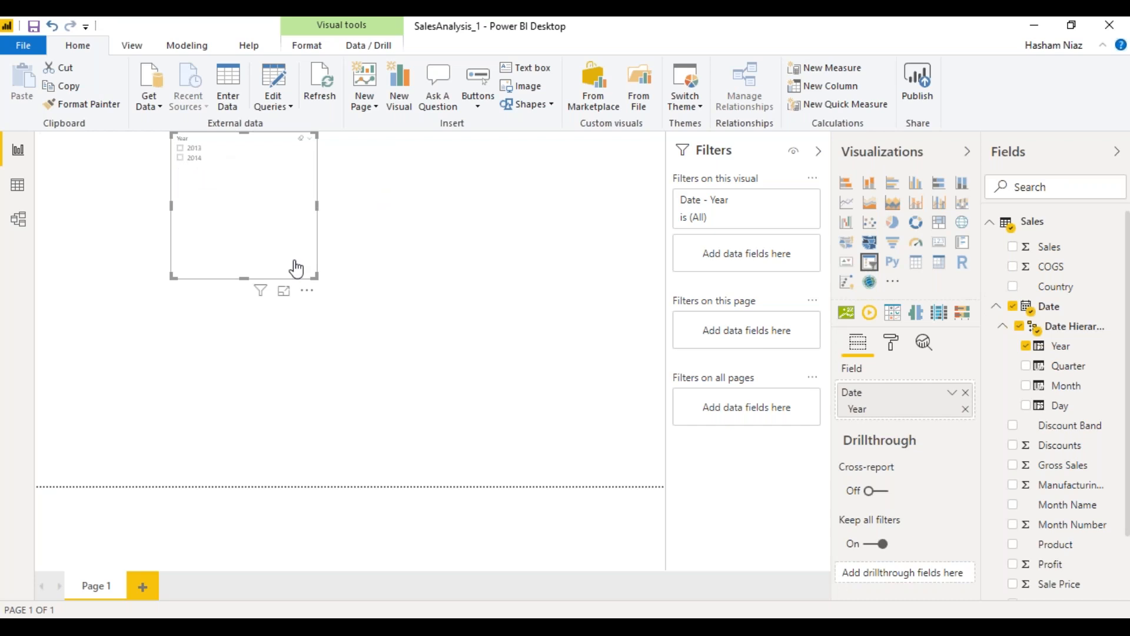
left_click_drag(315, 276, 200, 189)
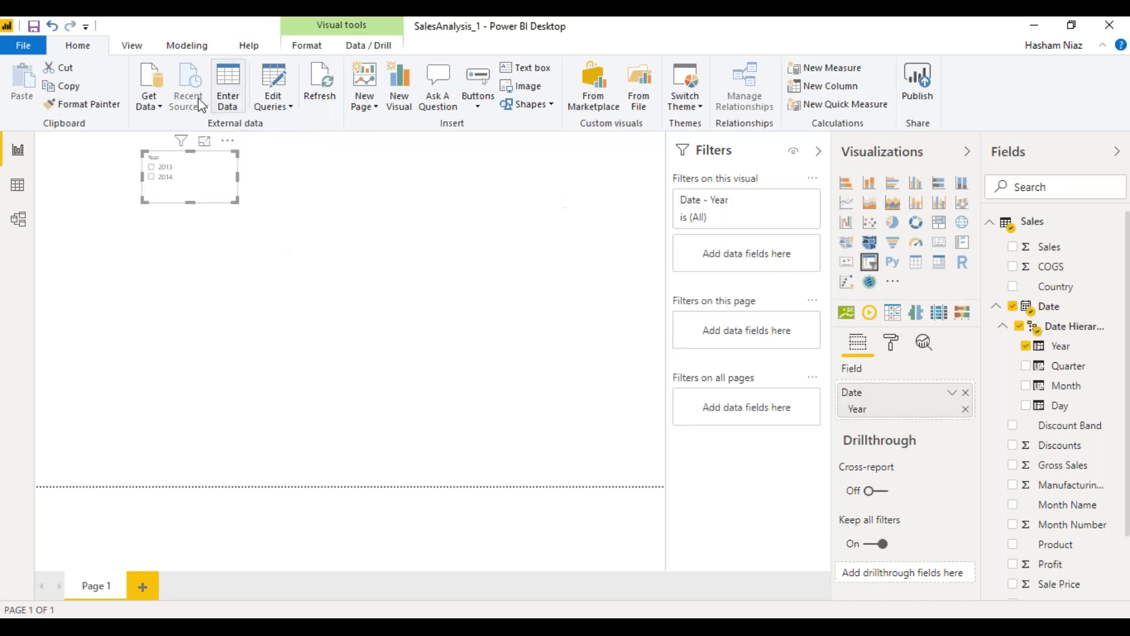
left_click(274, 101)
left_click(303, 125)
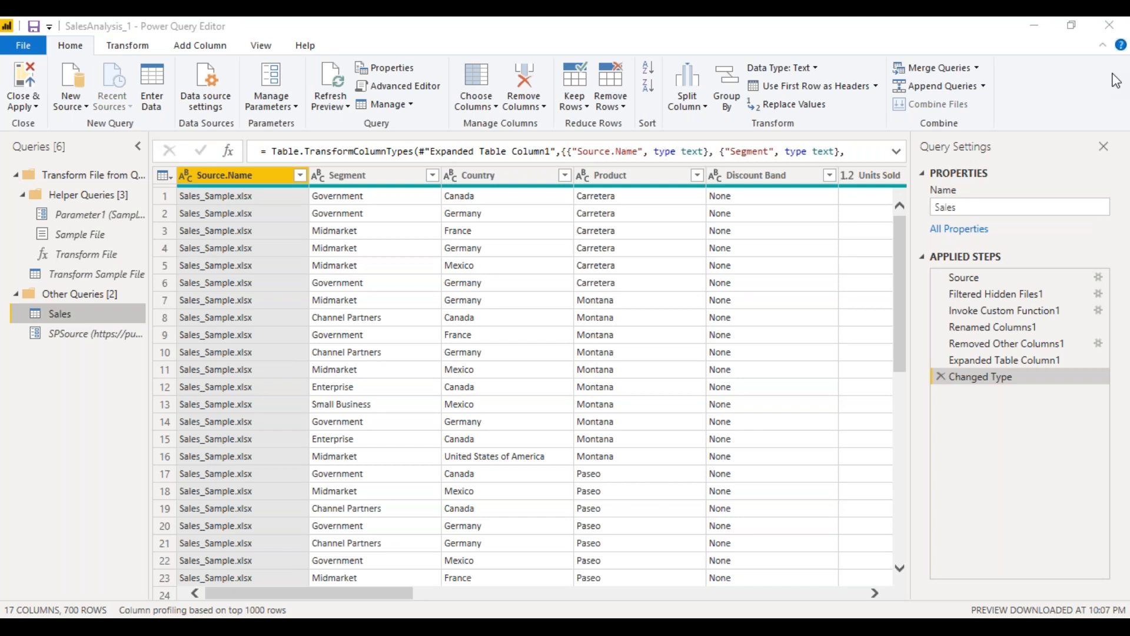
left_click(272, 101)
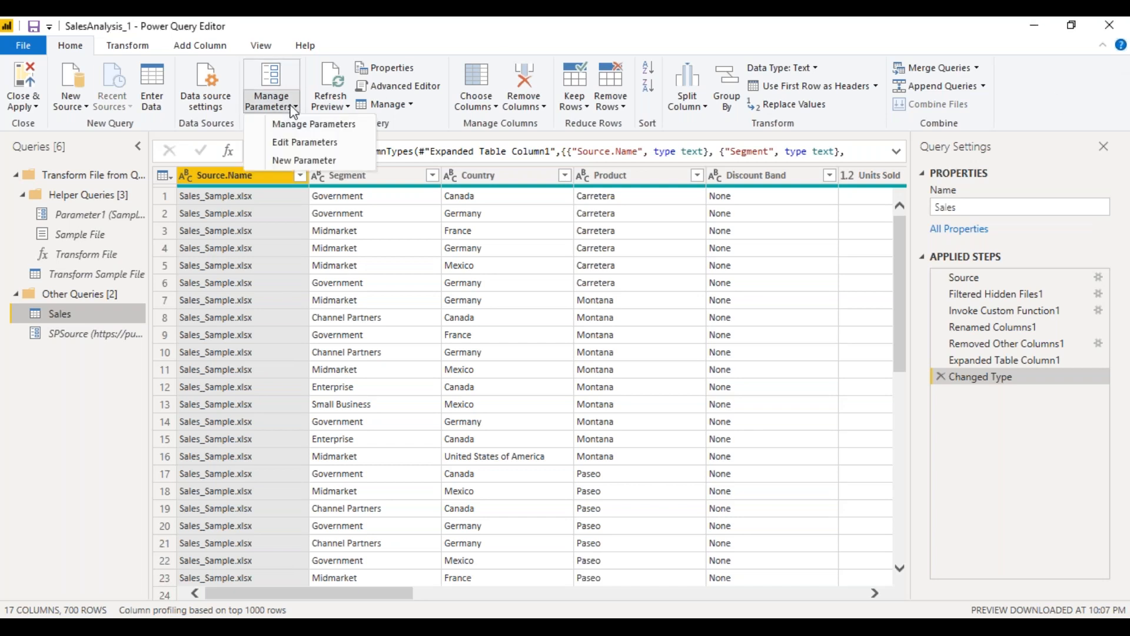
left_click(309, 143)
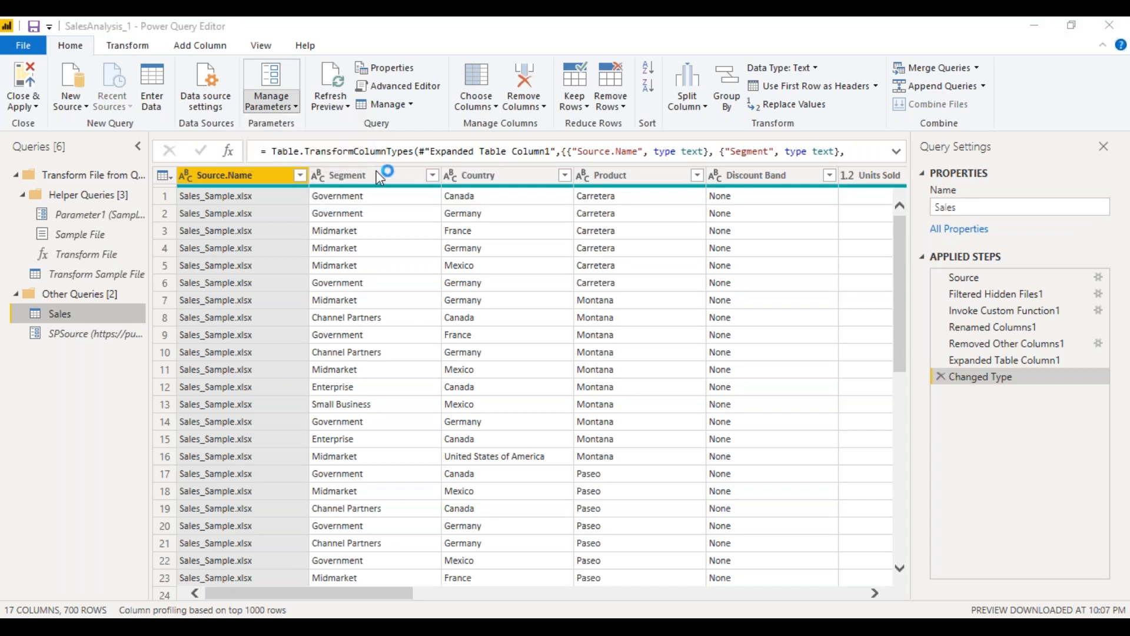
left_click(473, 296)
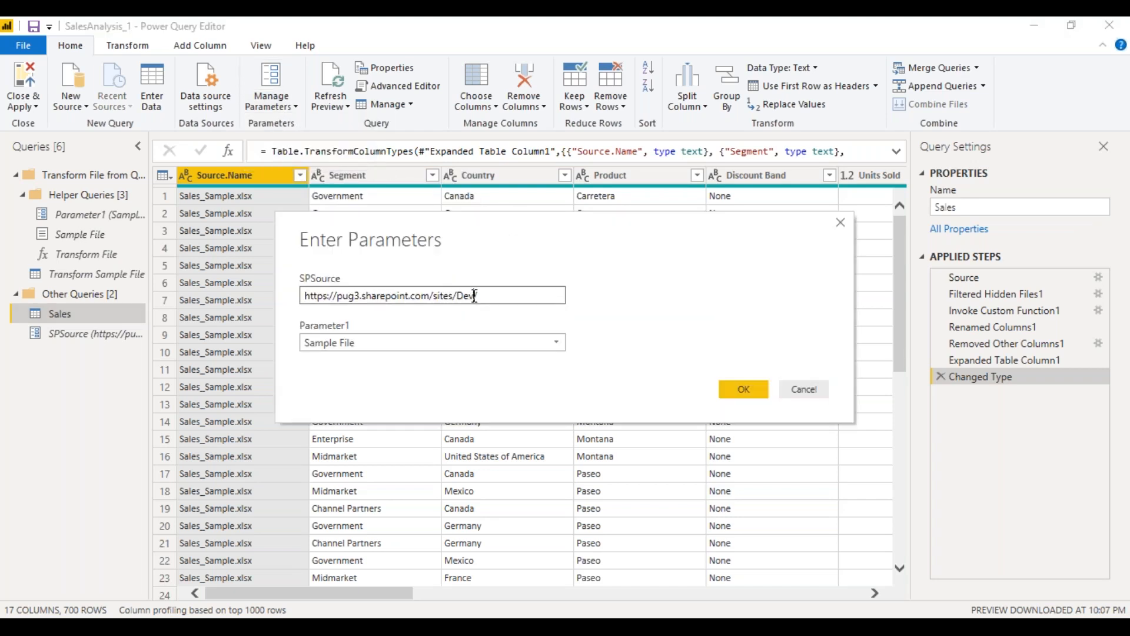
key("BackSpace")
key("BackSpace")
key("BackSpace")
type("Prod")
left_click(748, 391)
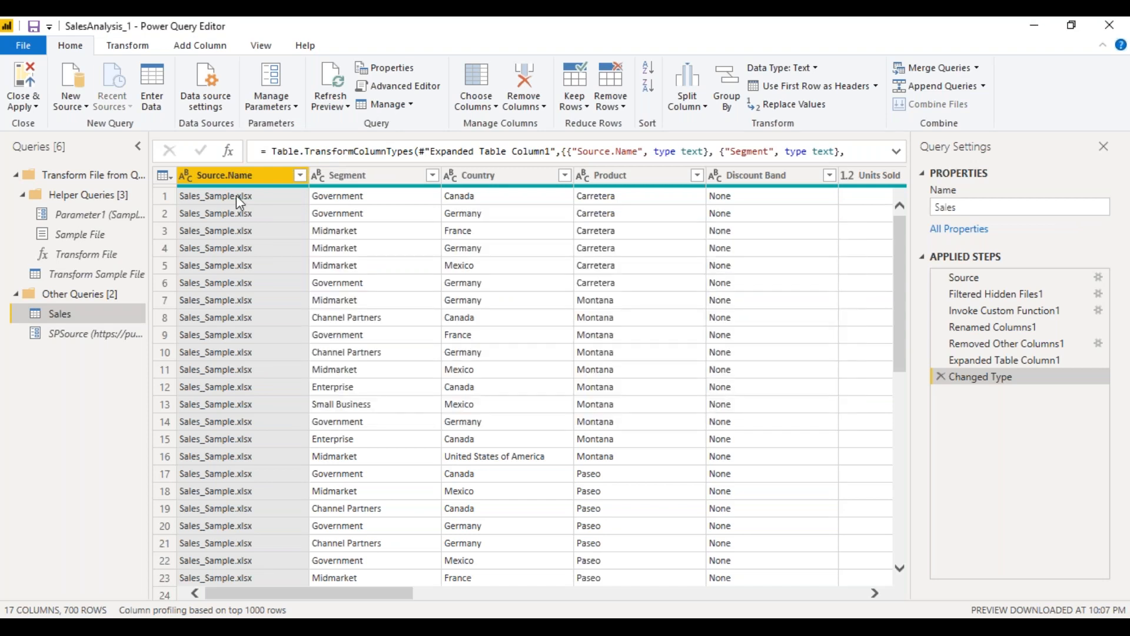
left_click(346, 106)
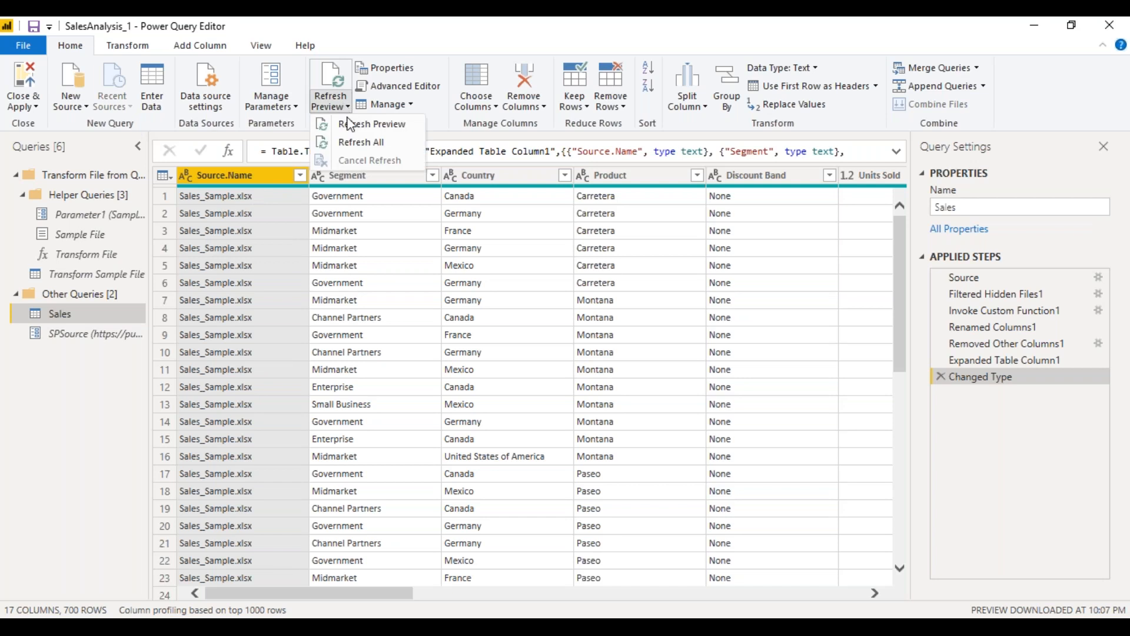
left_click(355, 143)
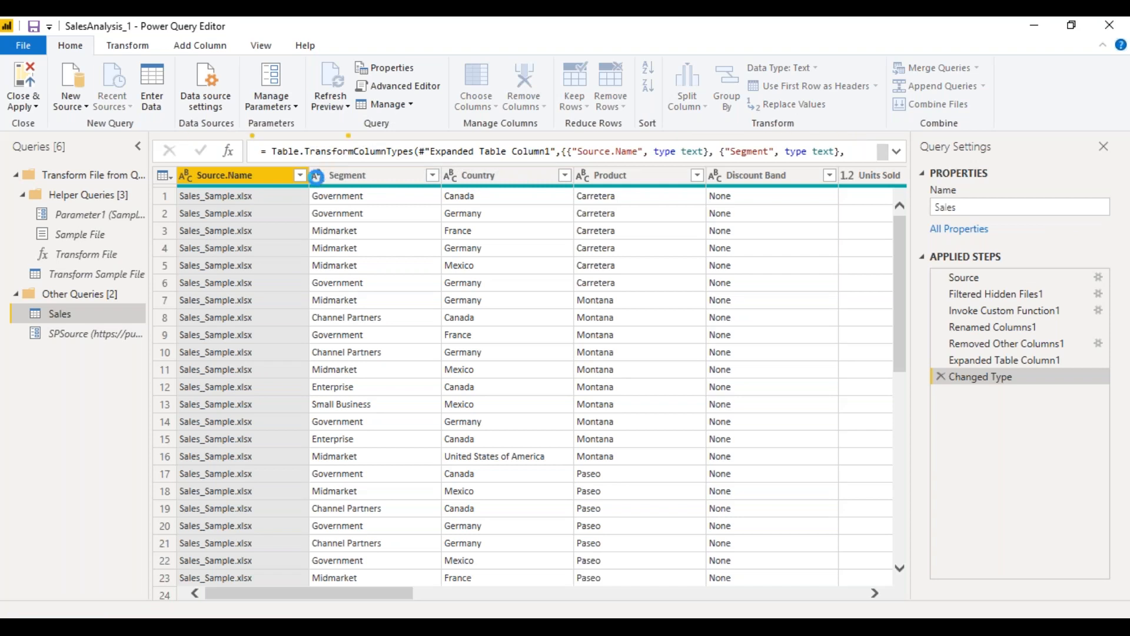
Step: Load the complete Source.Name filter list, exclude Sales_Sample.xlsx from the Sales query, and apply the changes while closing the editor
left_click(300, 175)
left_click(301, 176)
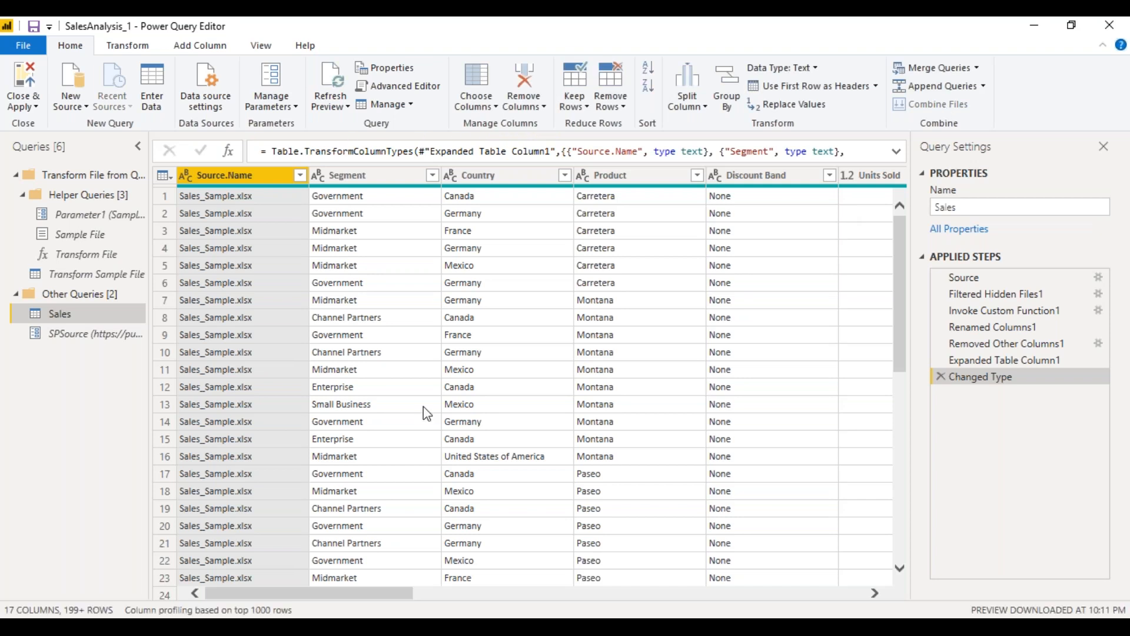
left_click(298, 179)
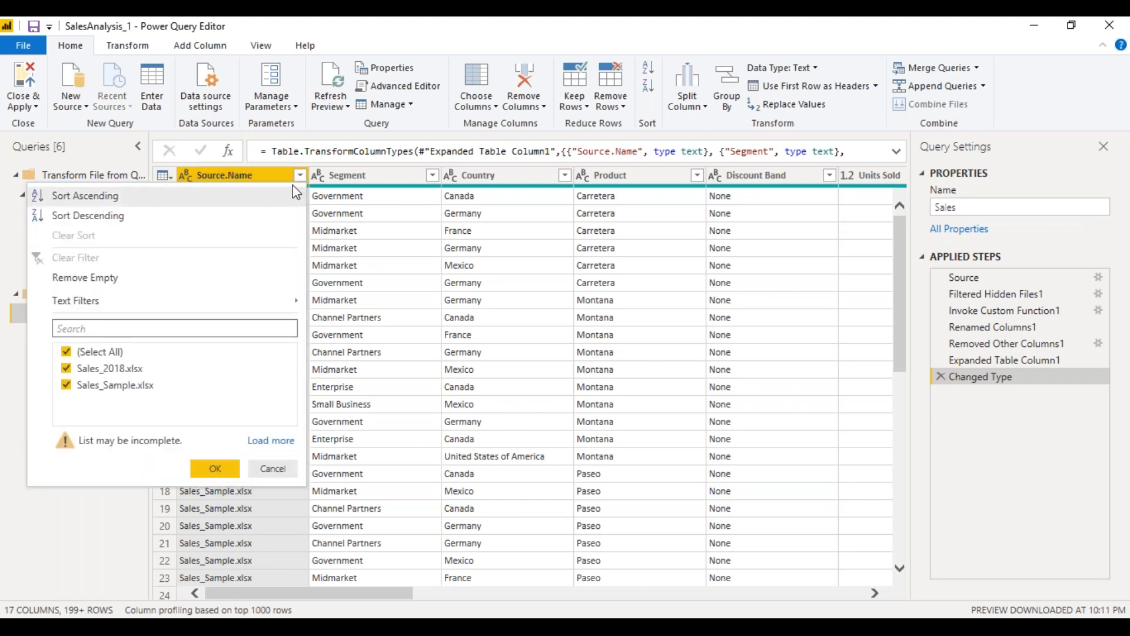
left_click(254, 442)
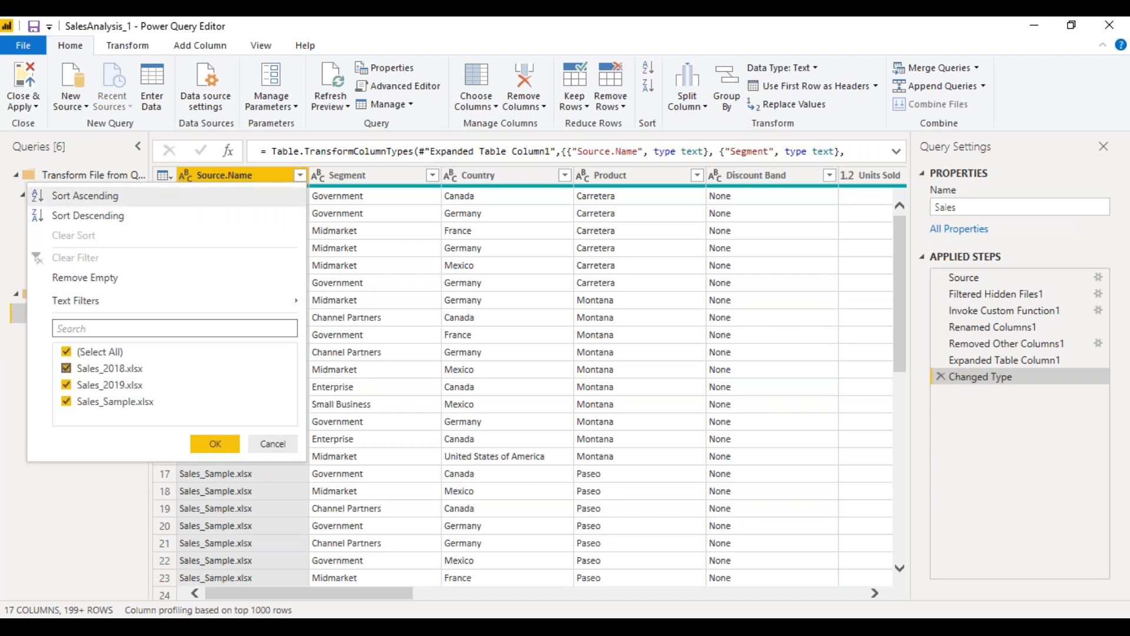
left_click(67, 405)
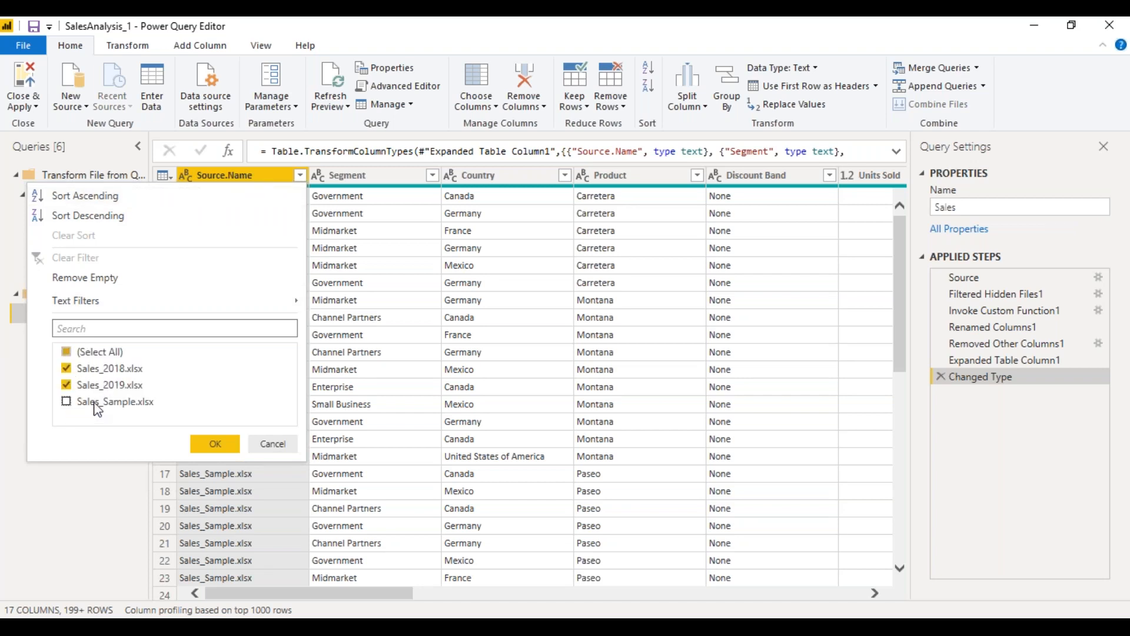
left_click(215, 443)
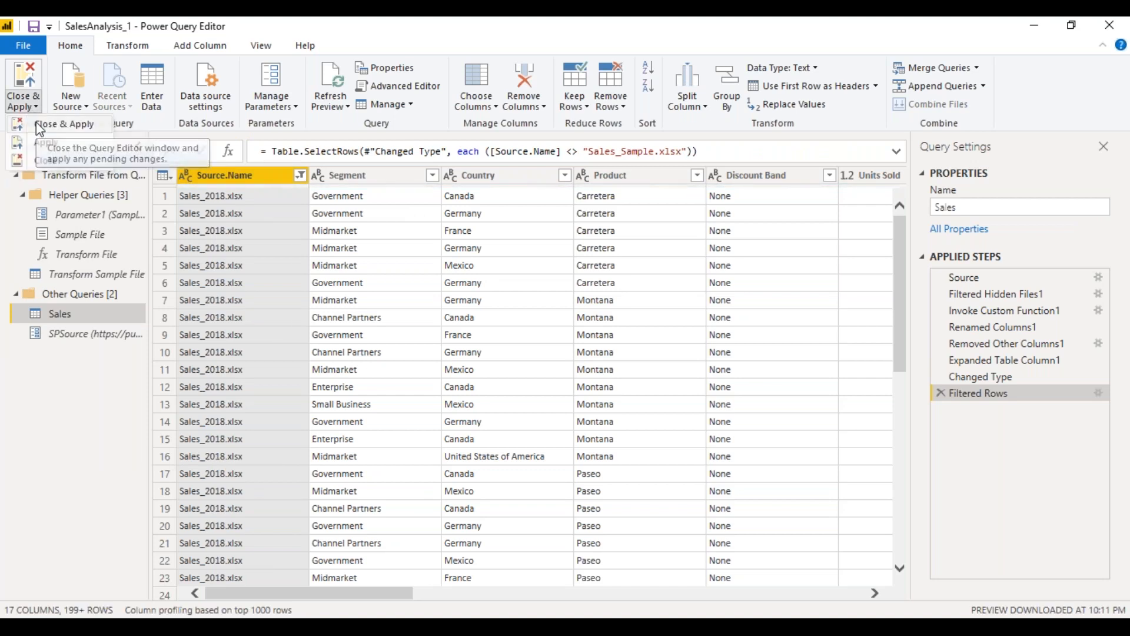
left_click(36, 121)
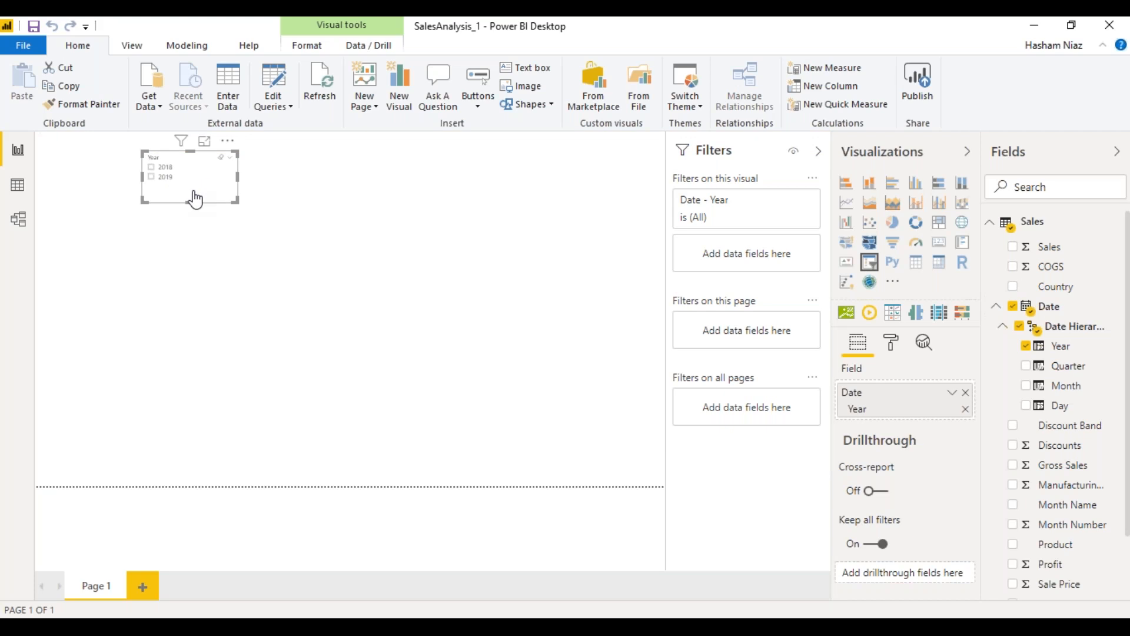
Step: Move the Year slicer closer to the report page's upper-left corner and collapse the Sales table's field list
left_click_drag(206, 184, 142, 203)
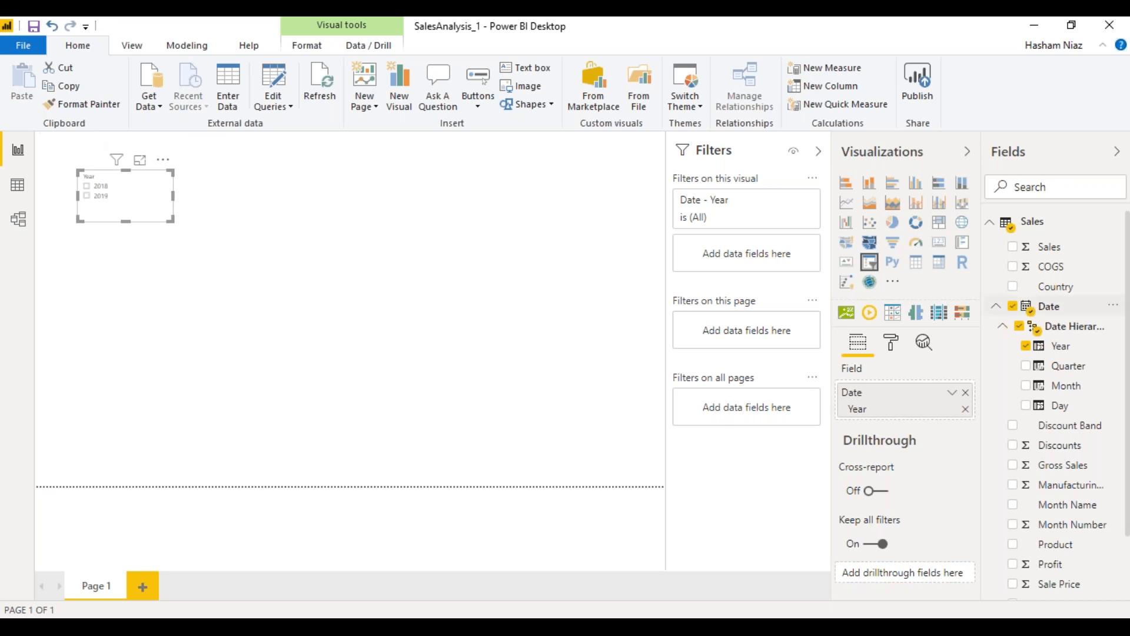
left_click(990, 224)
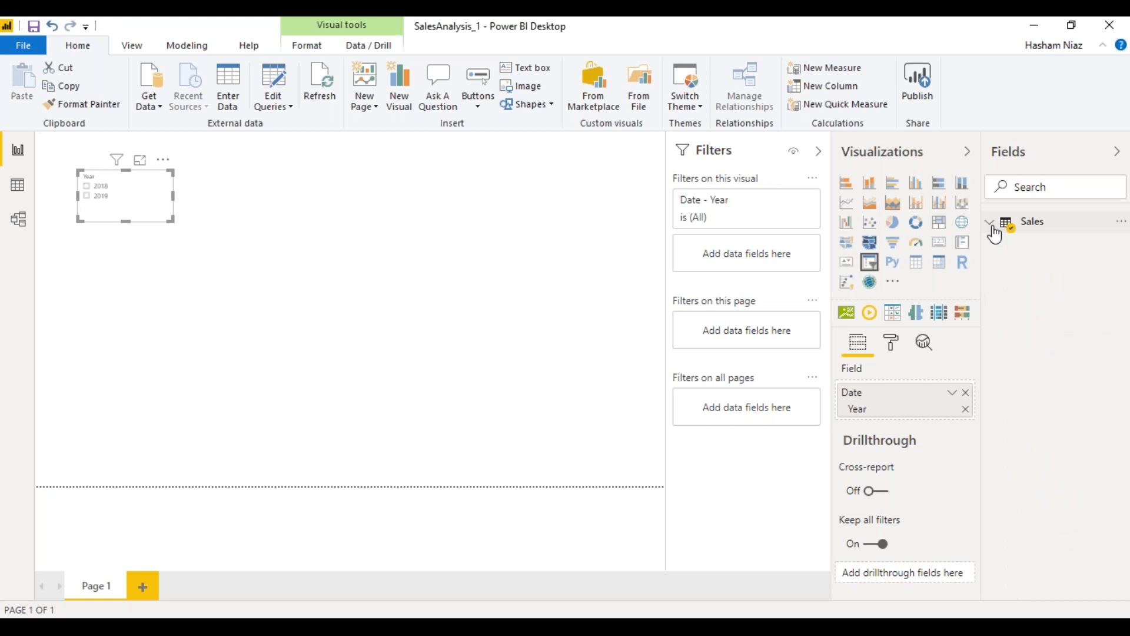
left_click(990, 224)
left_click(991, 225)
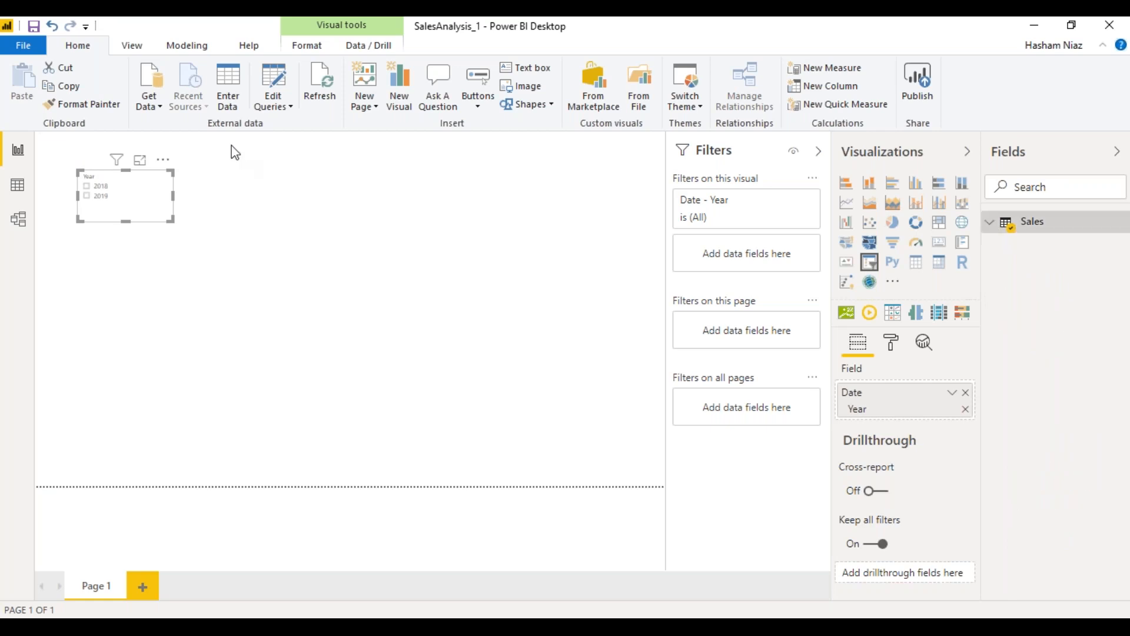
Step: Create a calculated table with the formula Calendar = CALENDAR(DATE(2010, 01, 01), DATE(2020, 12, 31))
left_click(191, 50)
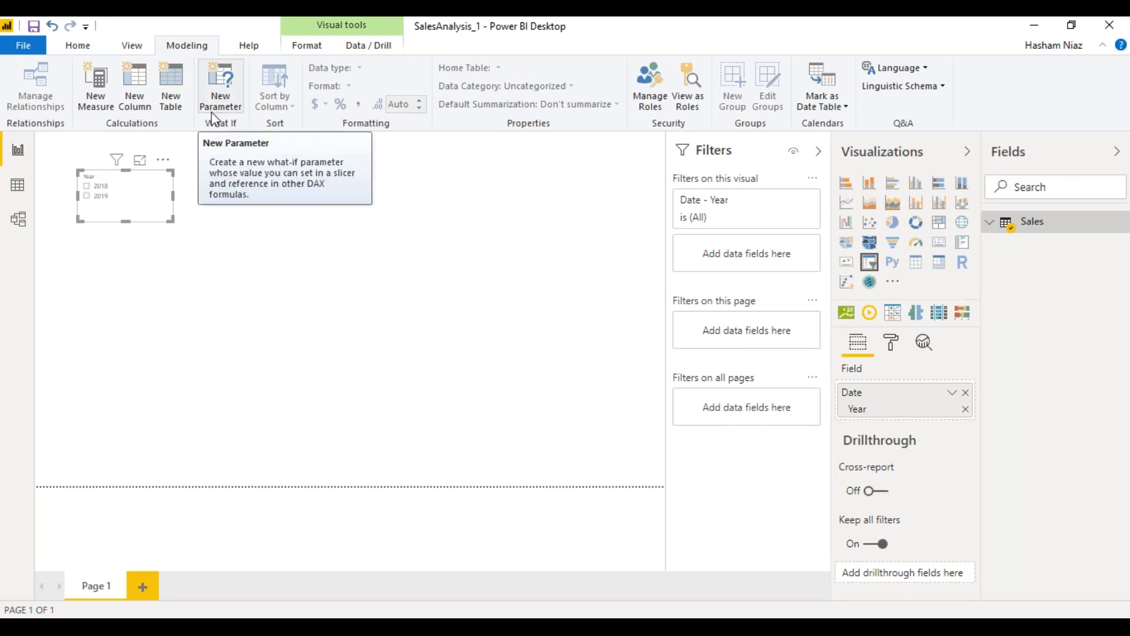
left_click(173, 105)
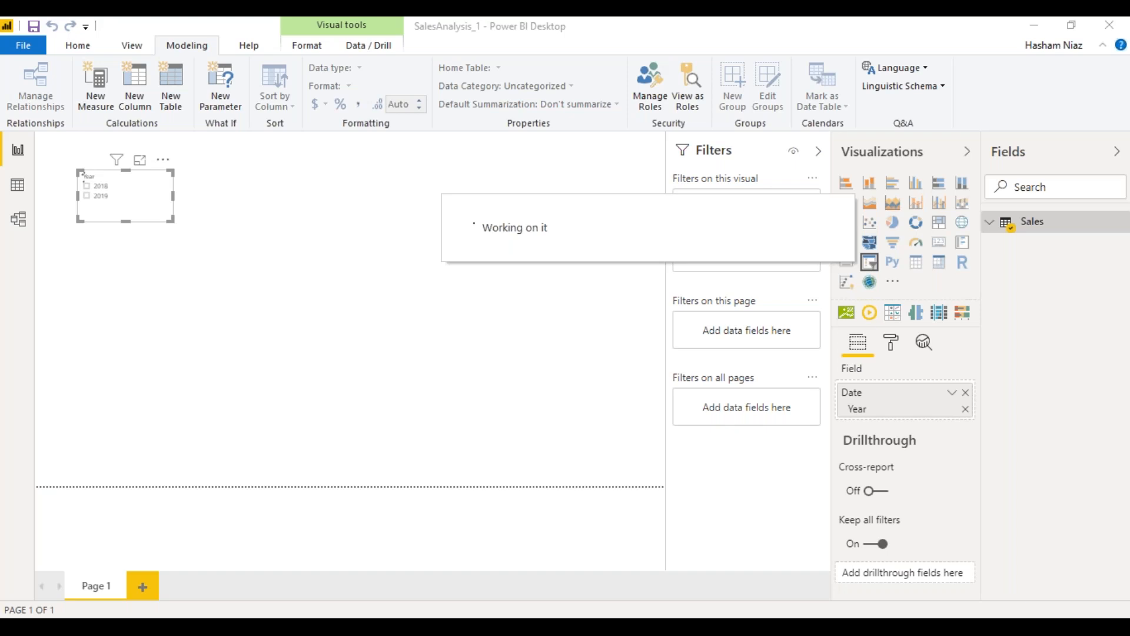
left_click(228, 151)
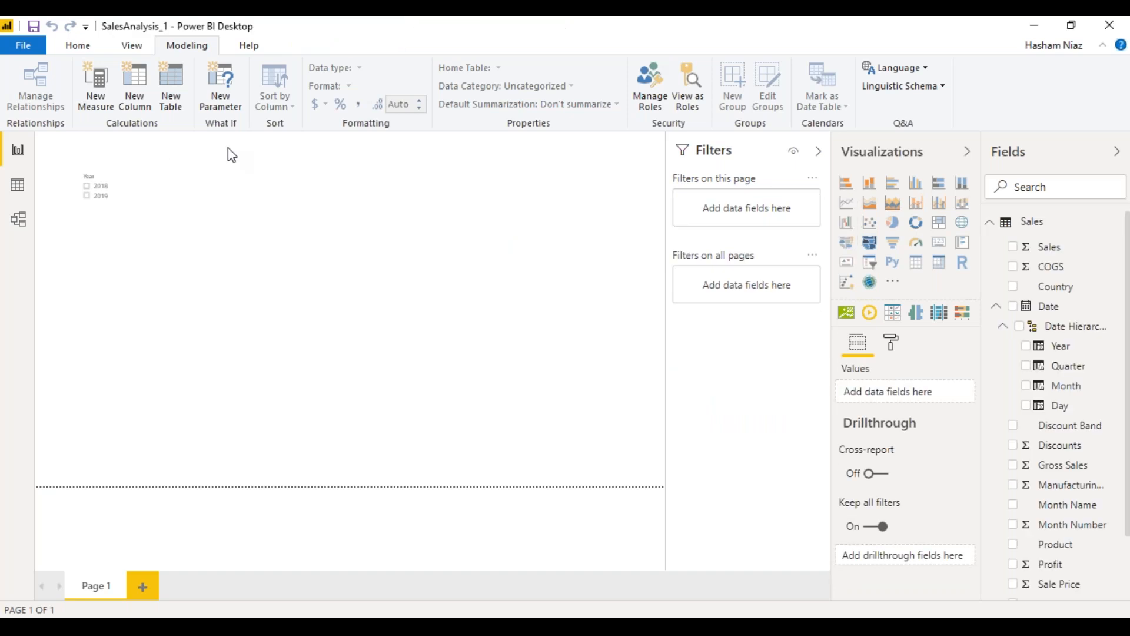
left_click(184, 103)
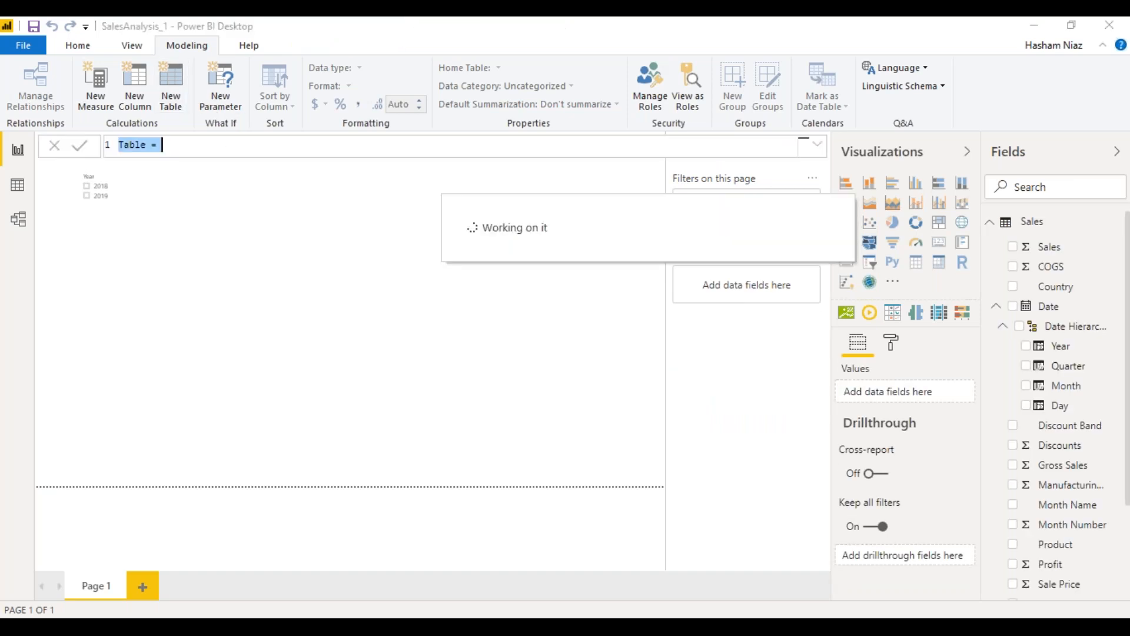
type("Calendar = CALENDAR(DATE(2010, 01, 01), DATE(2020, 12, 31))")
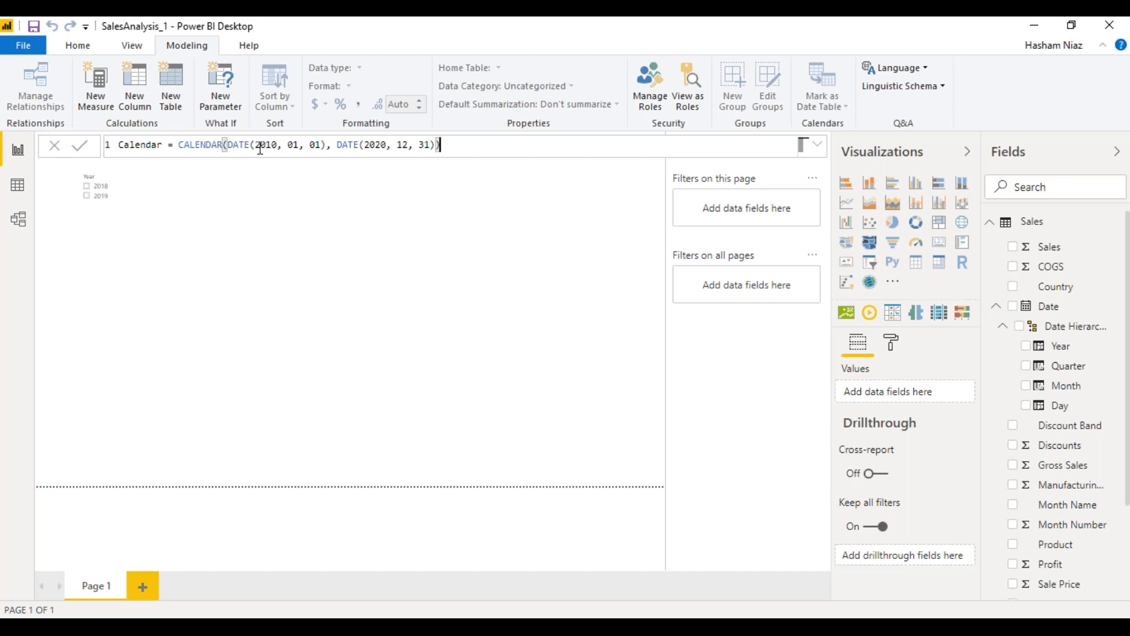
double_click(195, 146)
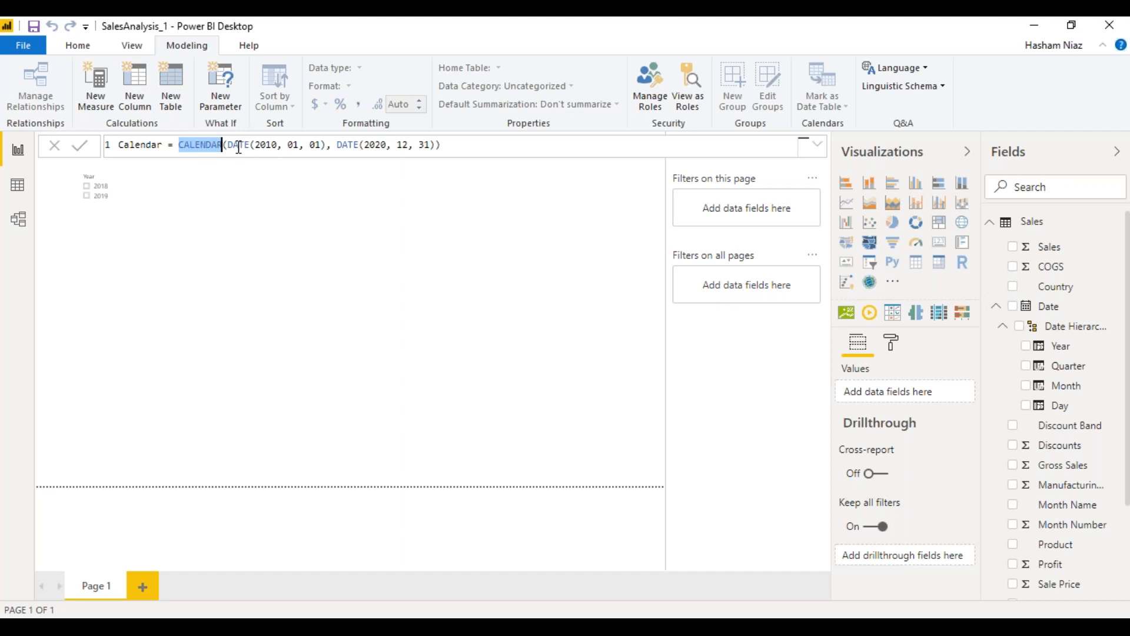
left_click_drag(255, 145, 322, 144)
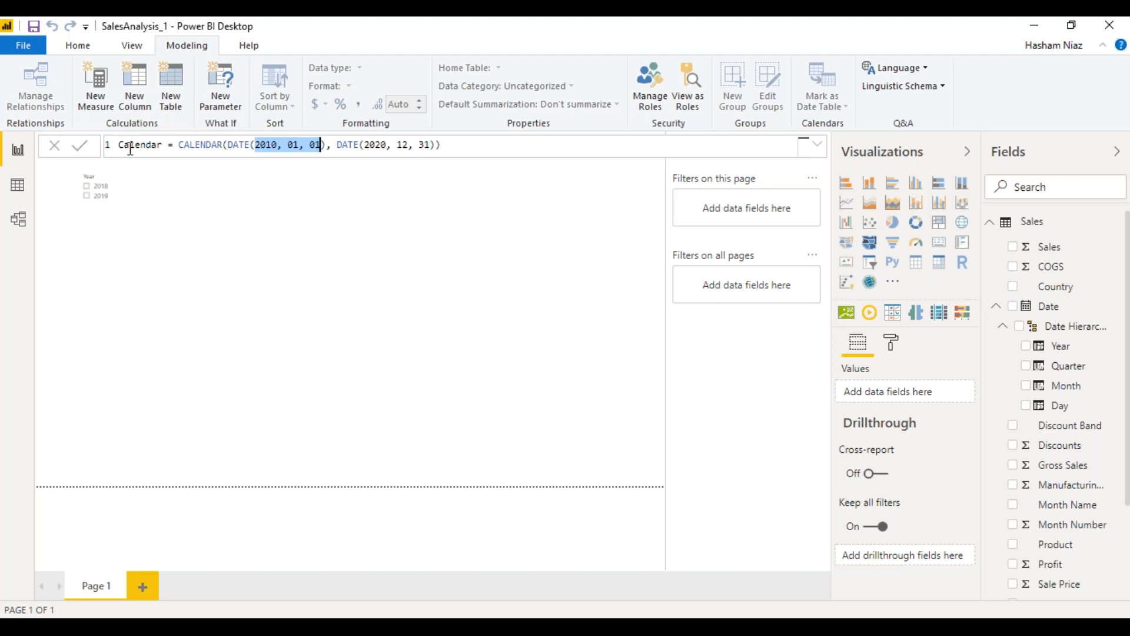
left_click(79, 146)
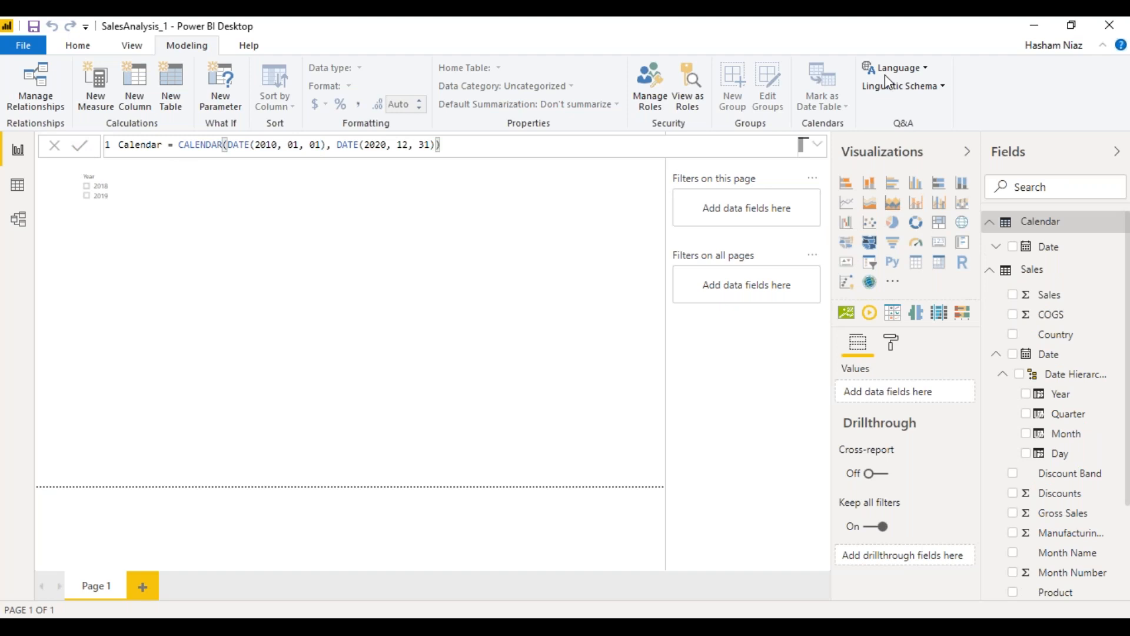
Step: Add a slicer for the Year level of the Calendar table's Date Hierarchy, show it as a list, and enlarge it
left_click(1003, 253)
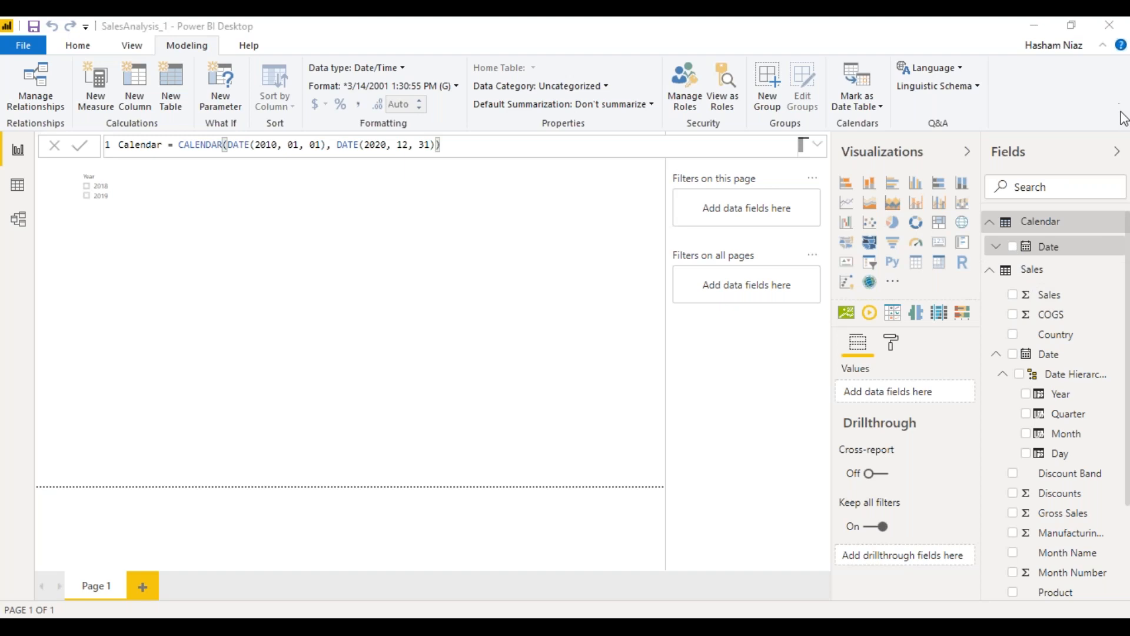
left_click(996, 246)
left_click(1003, 267)
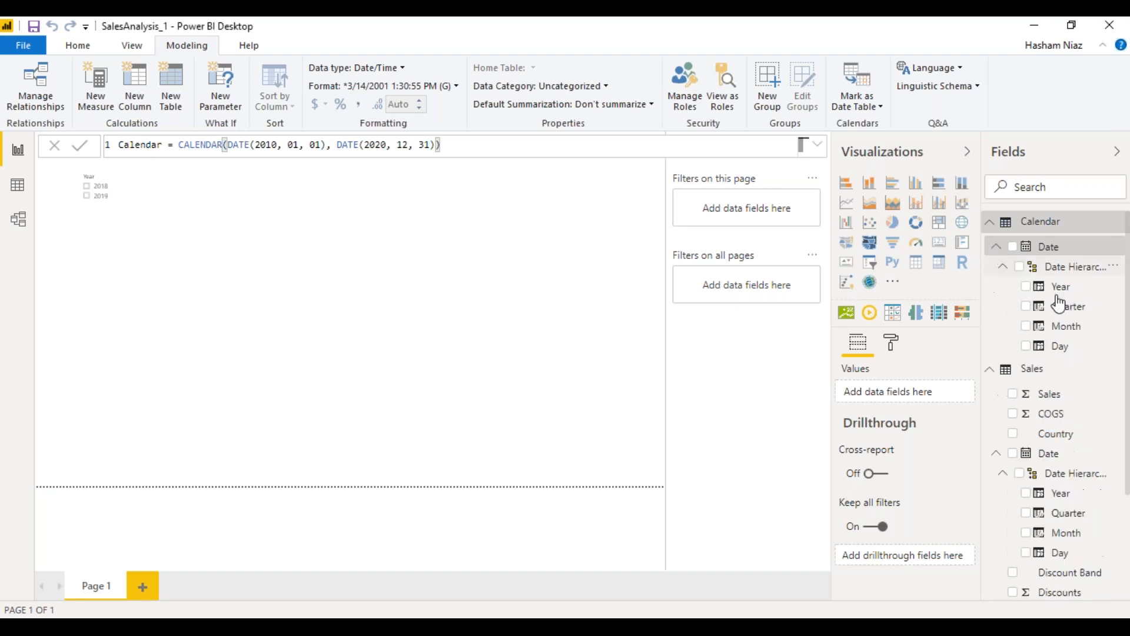
left_click_drag(1056, 286, 481, 222)
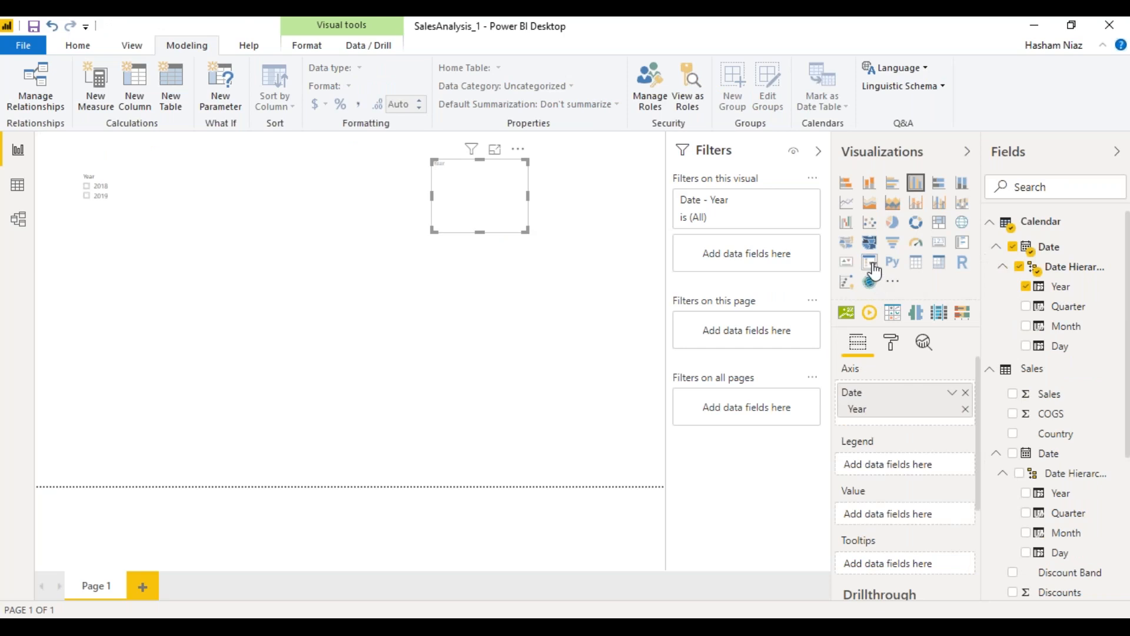
left_click(871, 265)
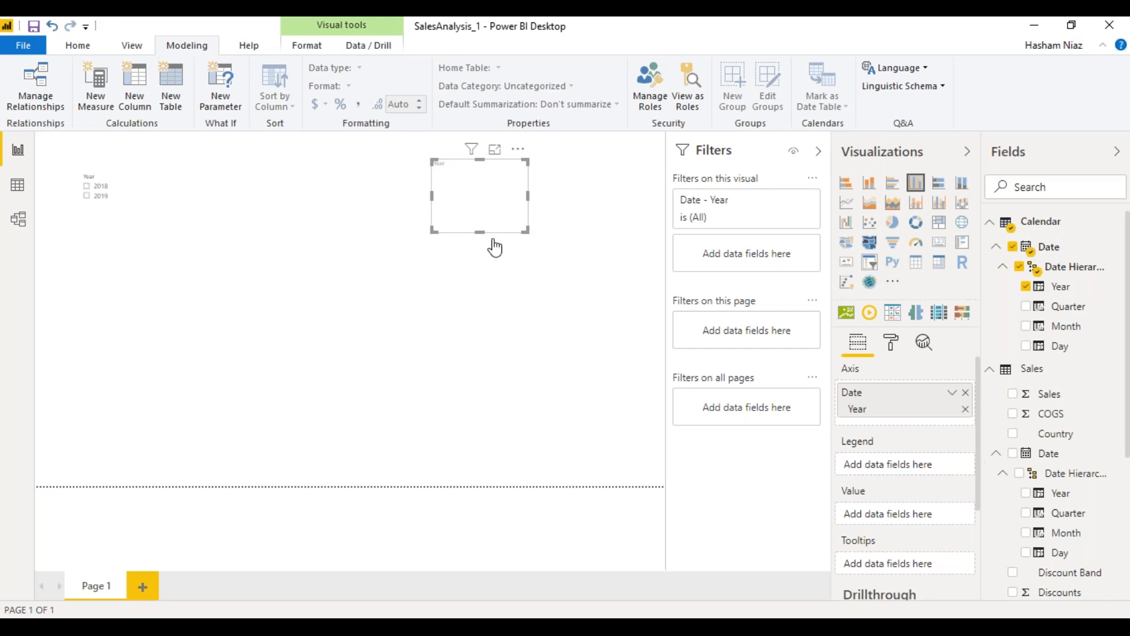
left_click(518, 149)
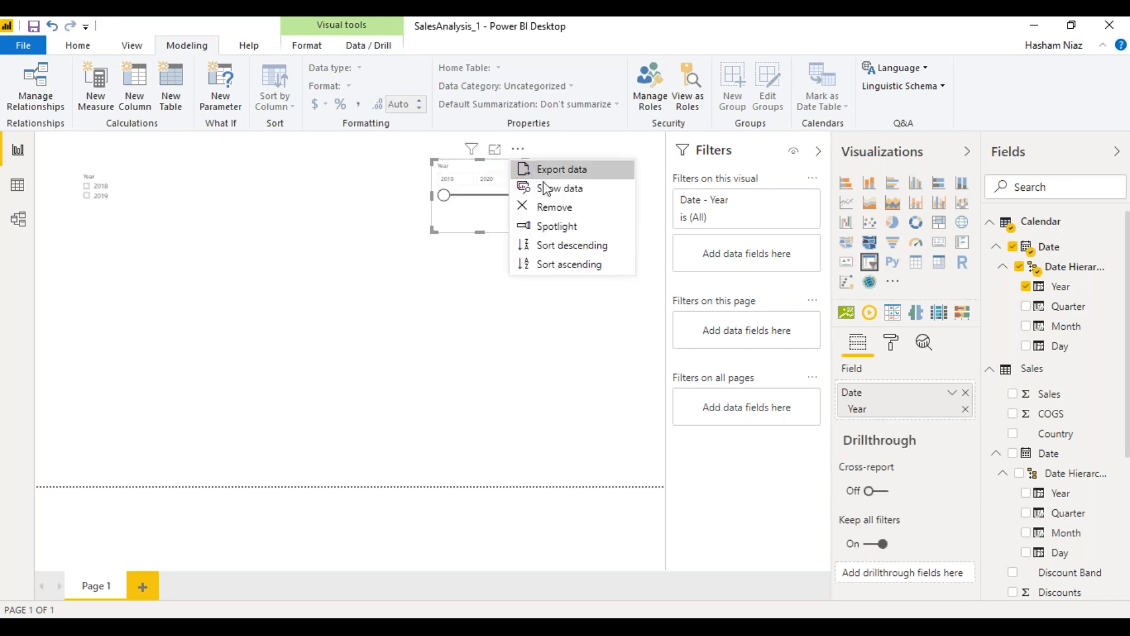
left_click(462, 209)
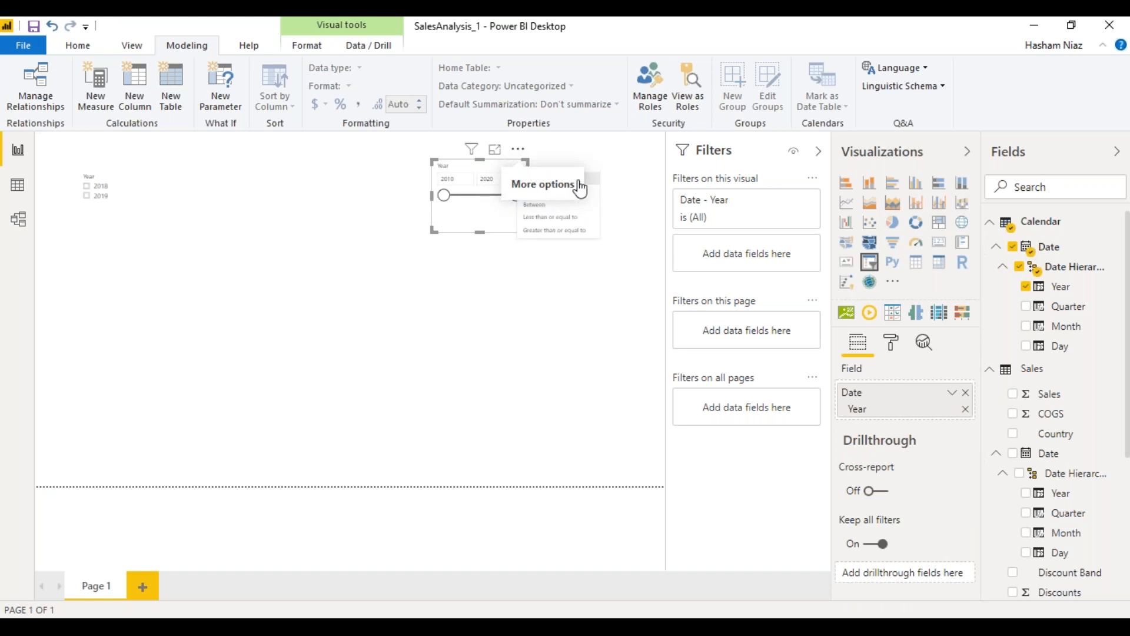
left_click_drag(526, 232, 578, 293)
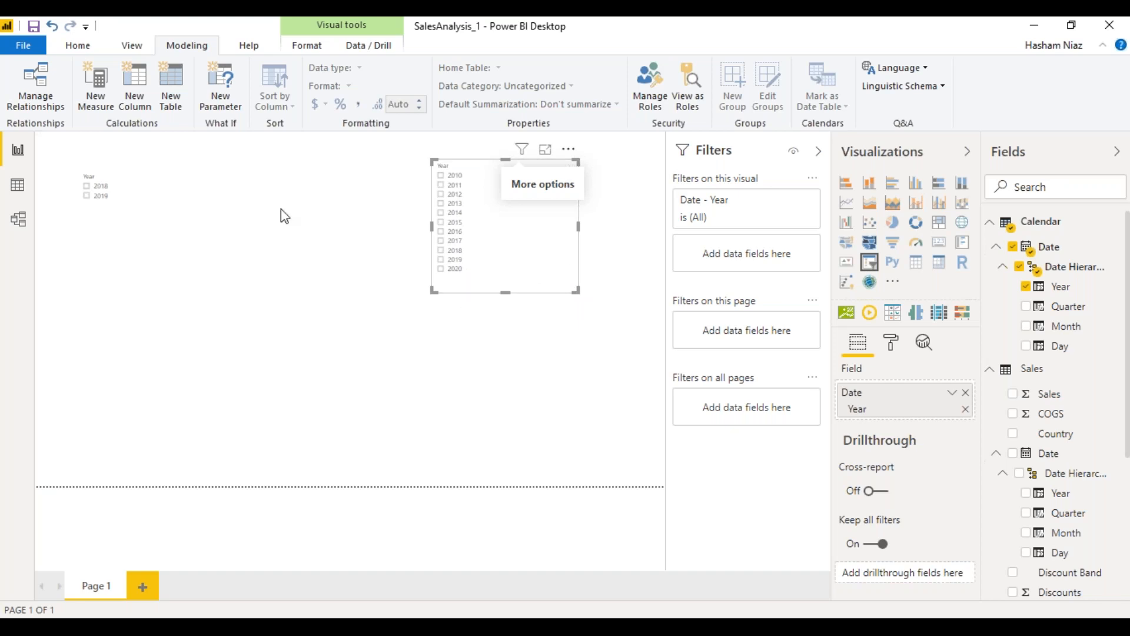
Step: Delete the Calendar table from the model and remove the slicer built on its Year level from the page
right_click(1023, 227)
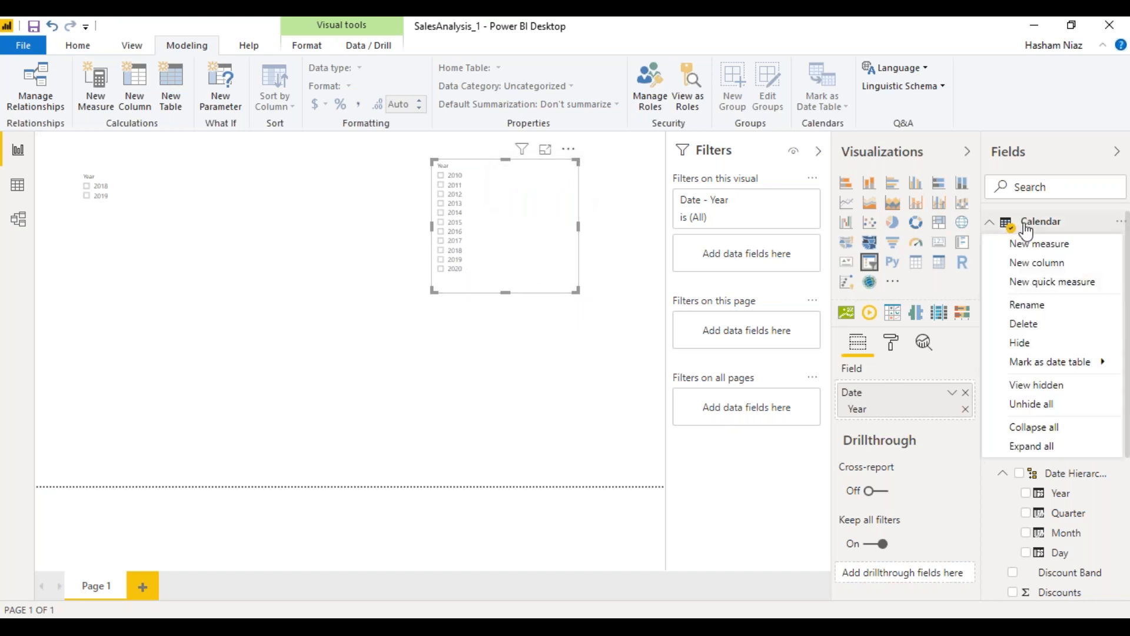
left_click(1024, 323)
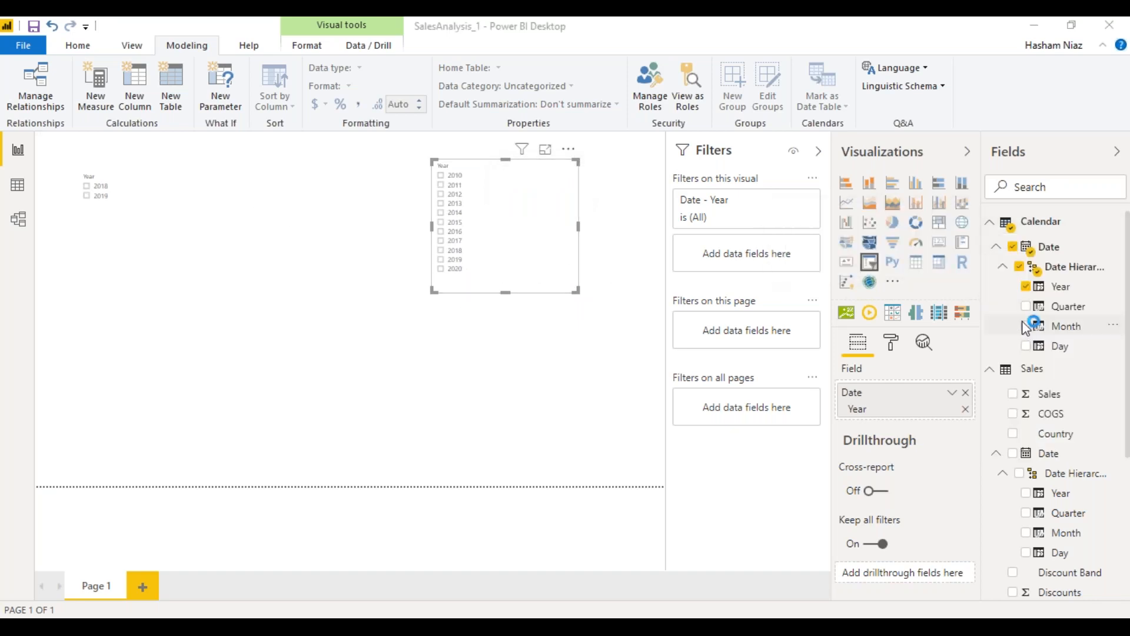
left_click(633, 352)
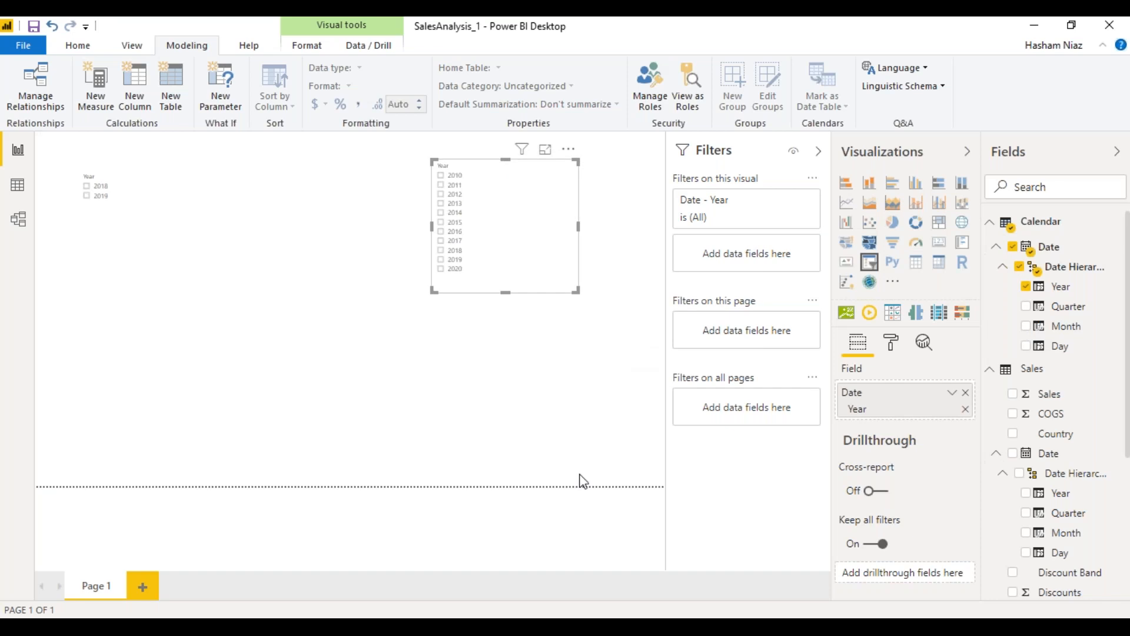
left_click(569, 149)
left_click(600, 188)
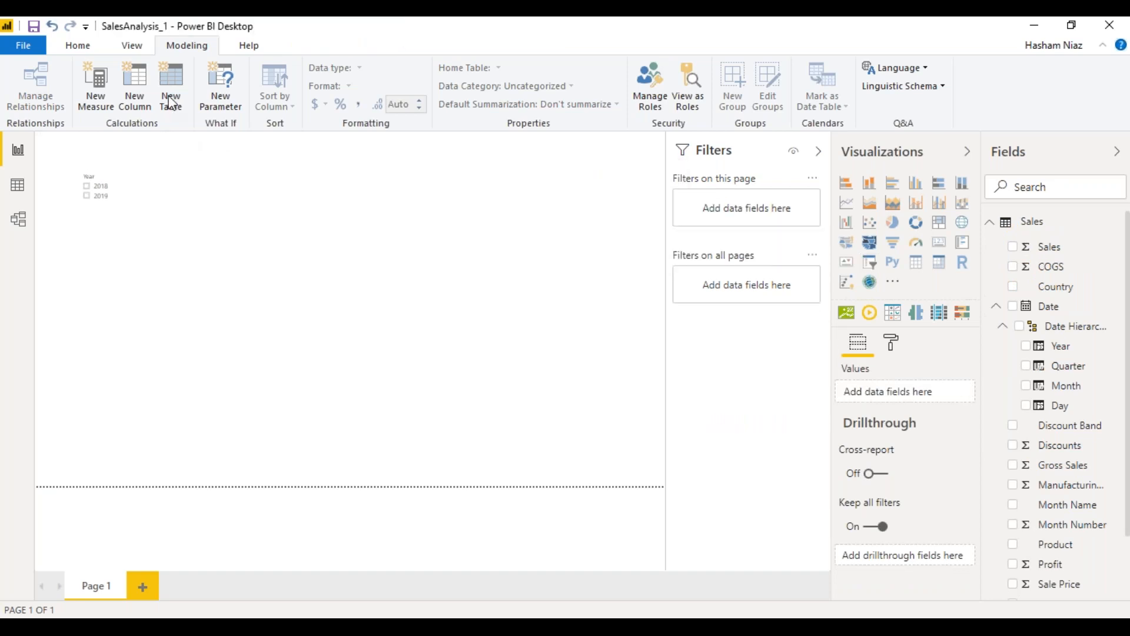
left_click(1122, 74)
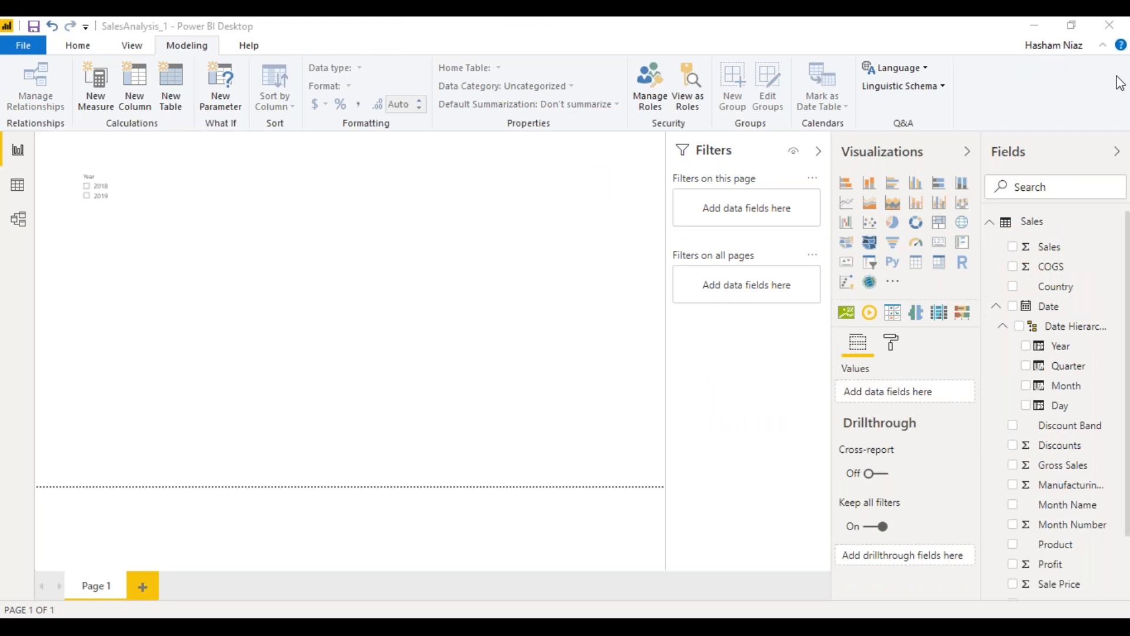
Step: Create a calculated table with the formula Calendar = CALENDARAUTO()
left_click(173, 89)
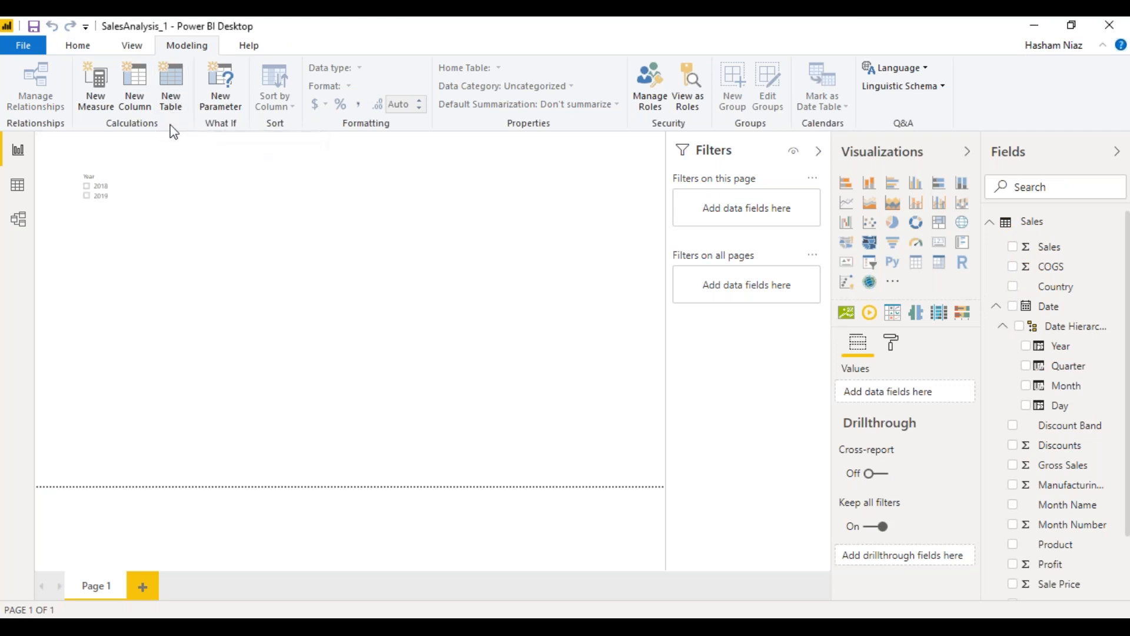
left_click(171, 106)
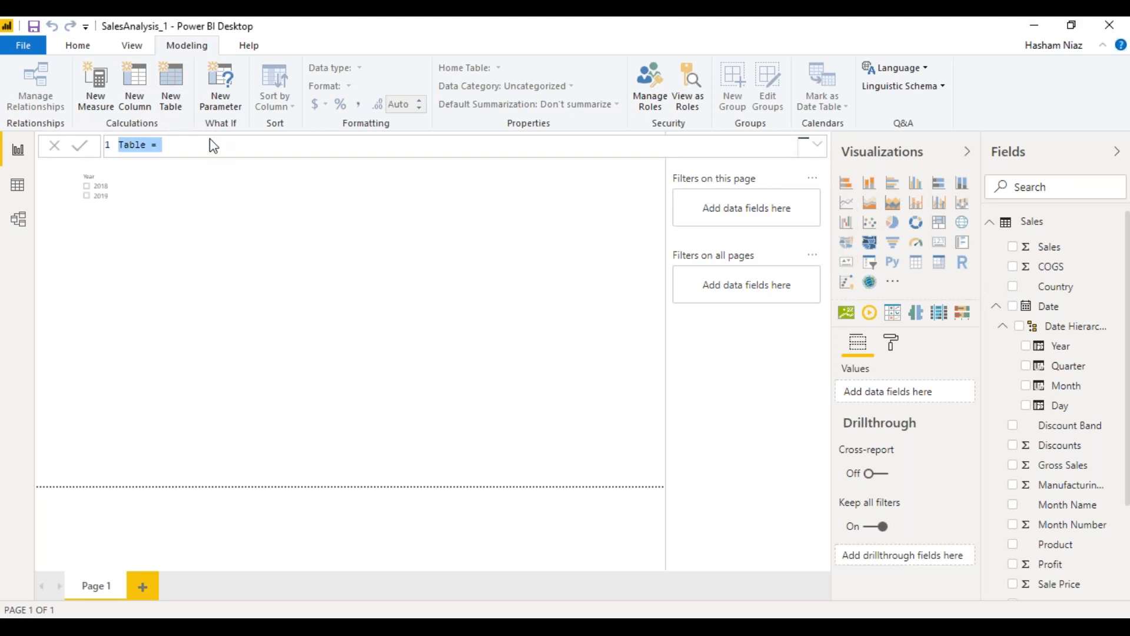
left_click(219, 144)
left_click_drag(201, 144, 119, 146)
type("Calendar =")
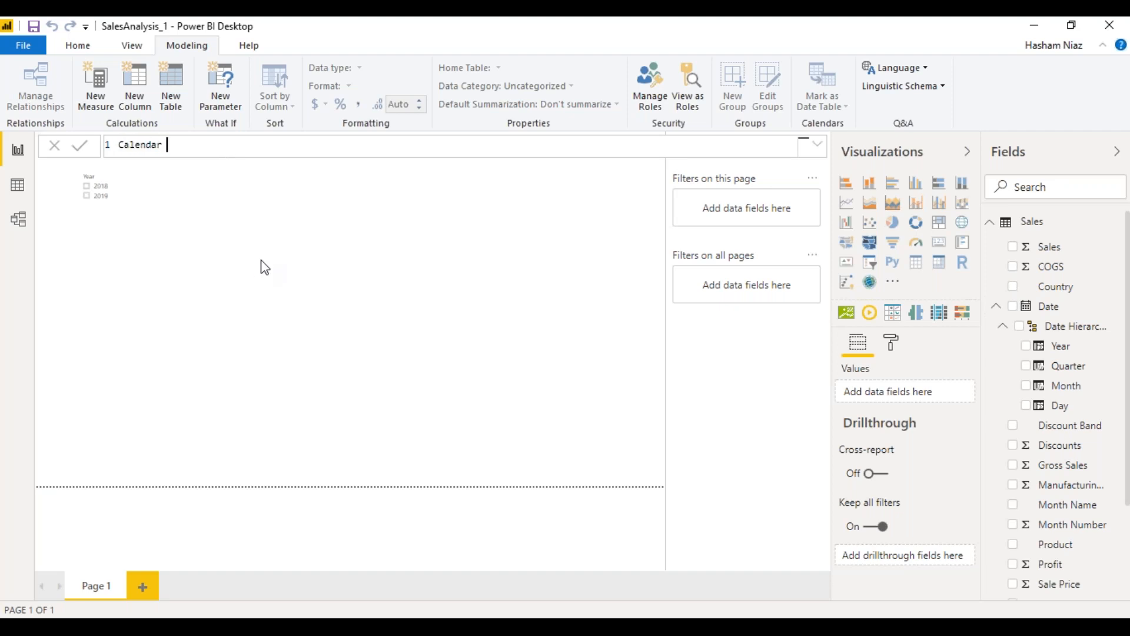
type(" CAL")
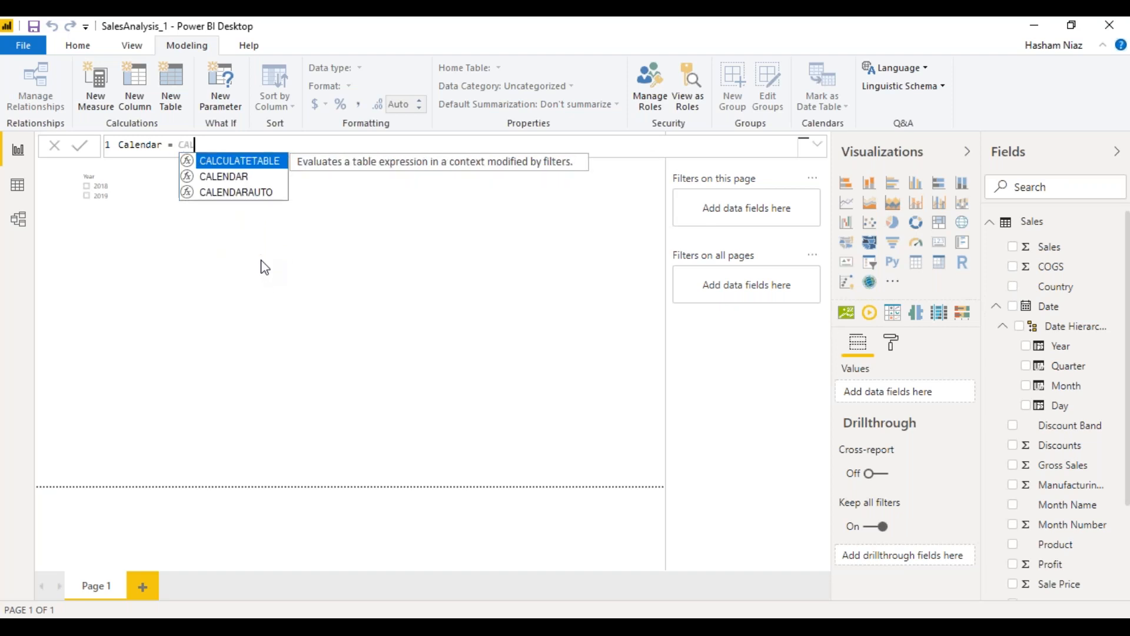
key("Down")
key("Down")
type("(")
key("Escape")
key("BackSpace")
key("BackSpace")
key("Down")
key("Down")
key("Tab")
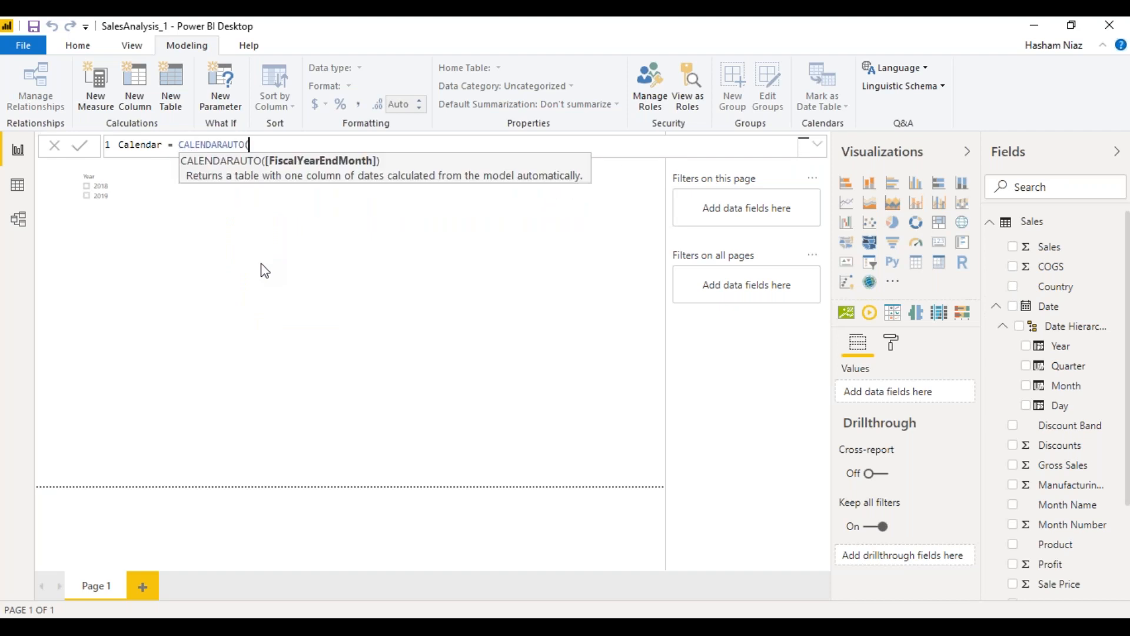
type(")")
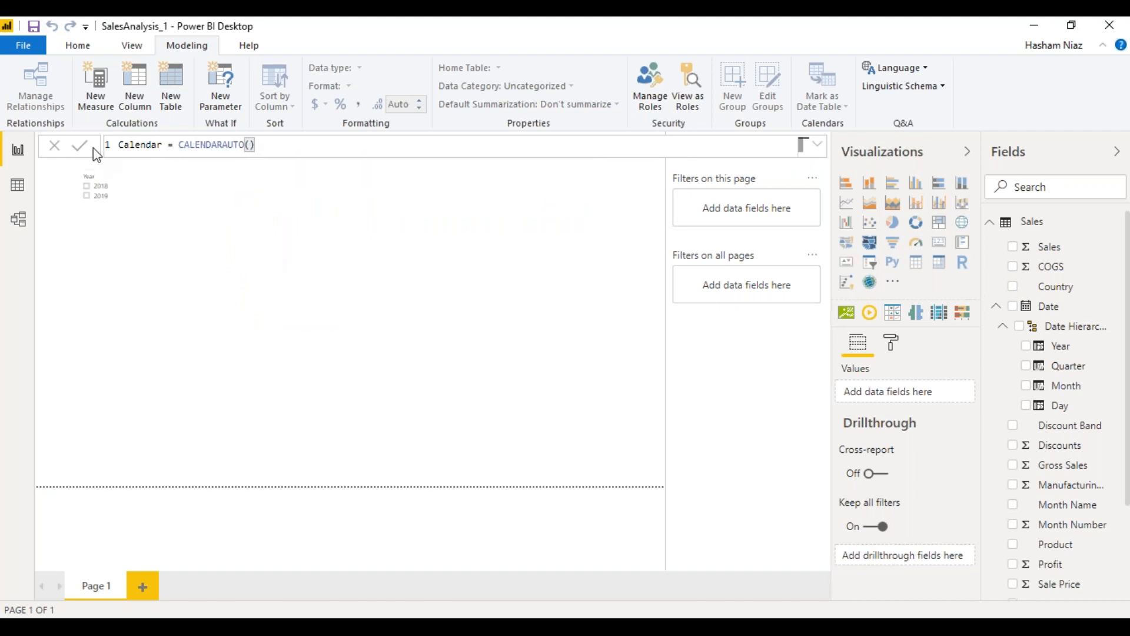
key("Return")
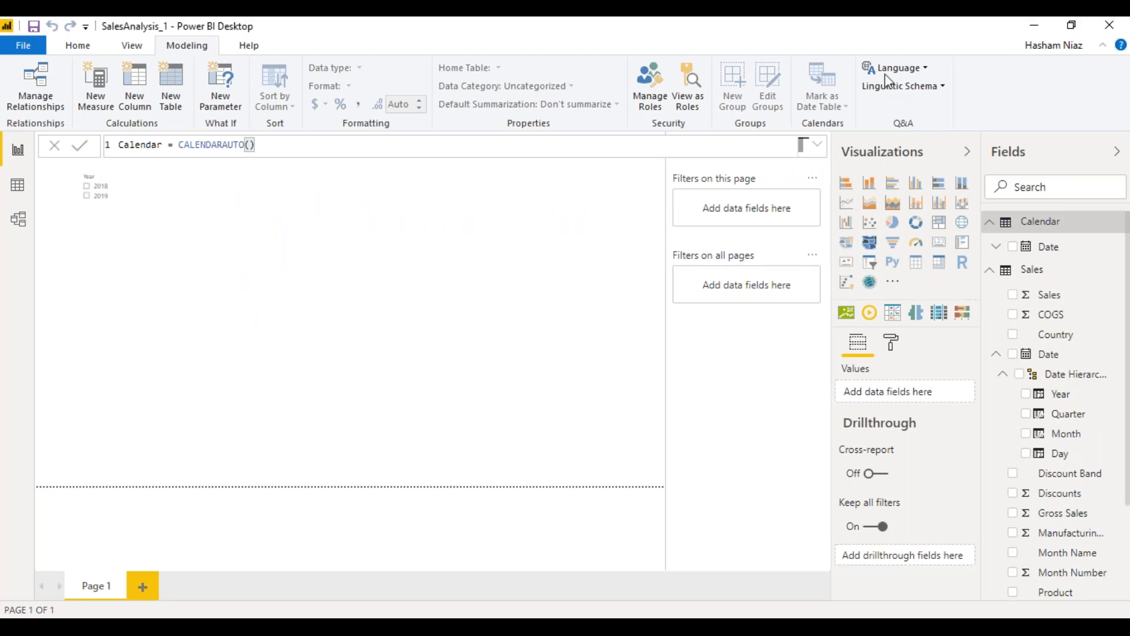
Step: Add a slicer for the Year level of the new Calendar table's Date Hierarchy and show it as a list
left_click(997, 247)
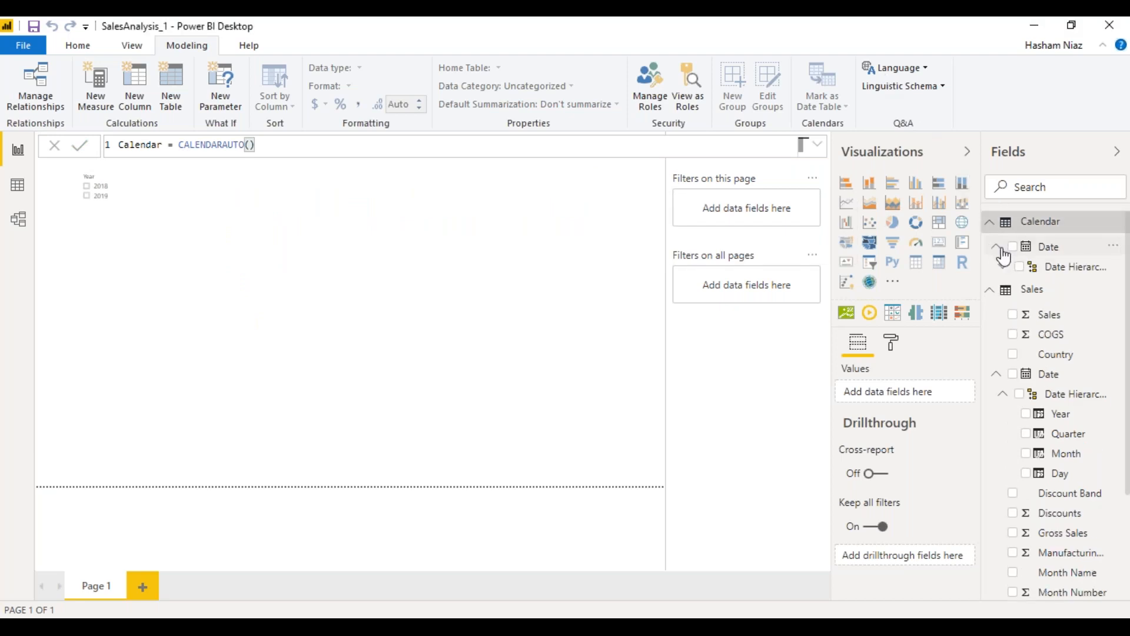
left_click(1002, 266)
left_click_drag(1048, 298, 431, 211)
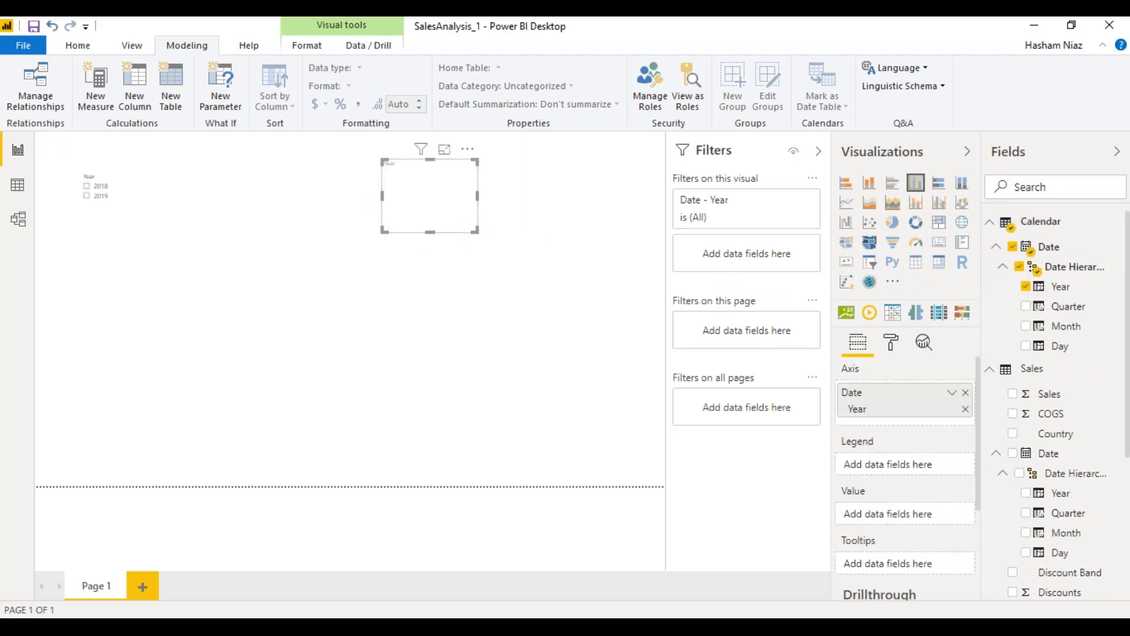
left_click(871, 264)
left_click(469, 165)
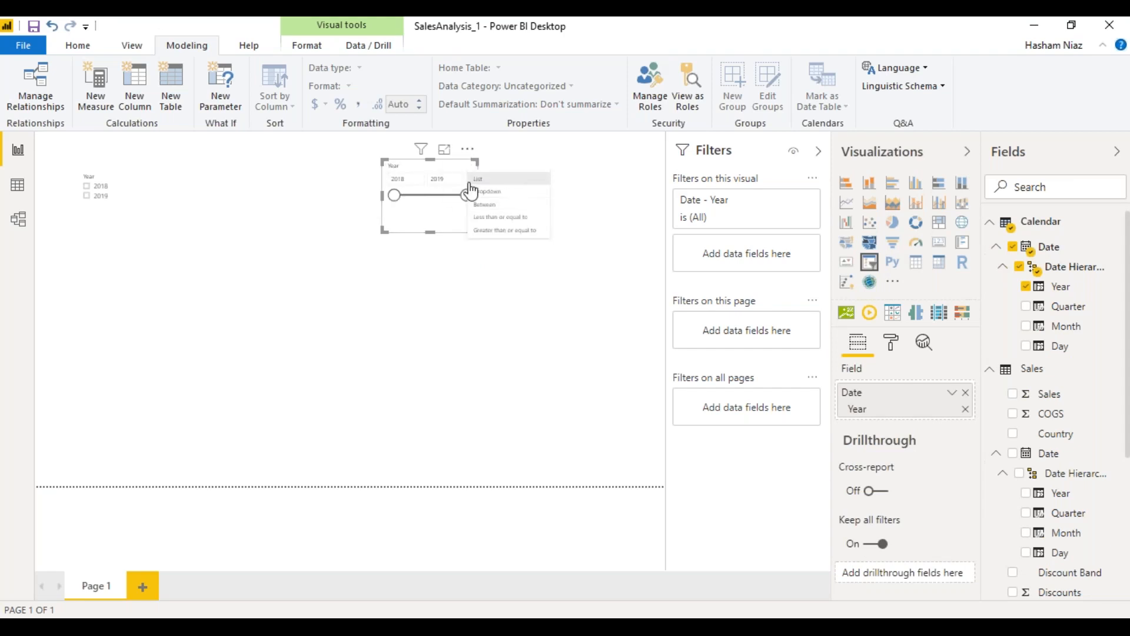
left_click(502, 196)
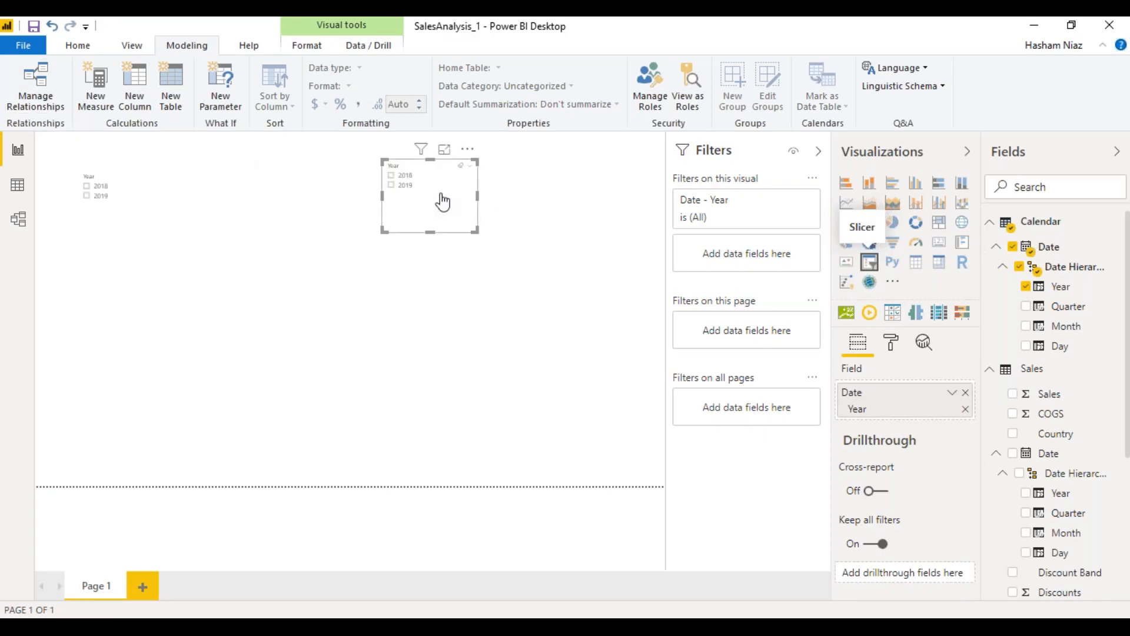
Step: Create an active many-to-one relationship from the Sales table's Date column to the Calendar table's Date column, with single cross filter direction
left_click(47, 105)
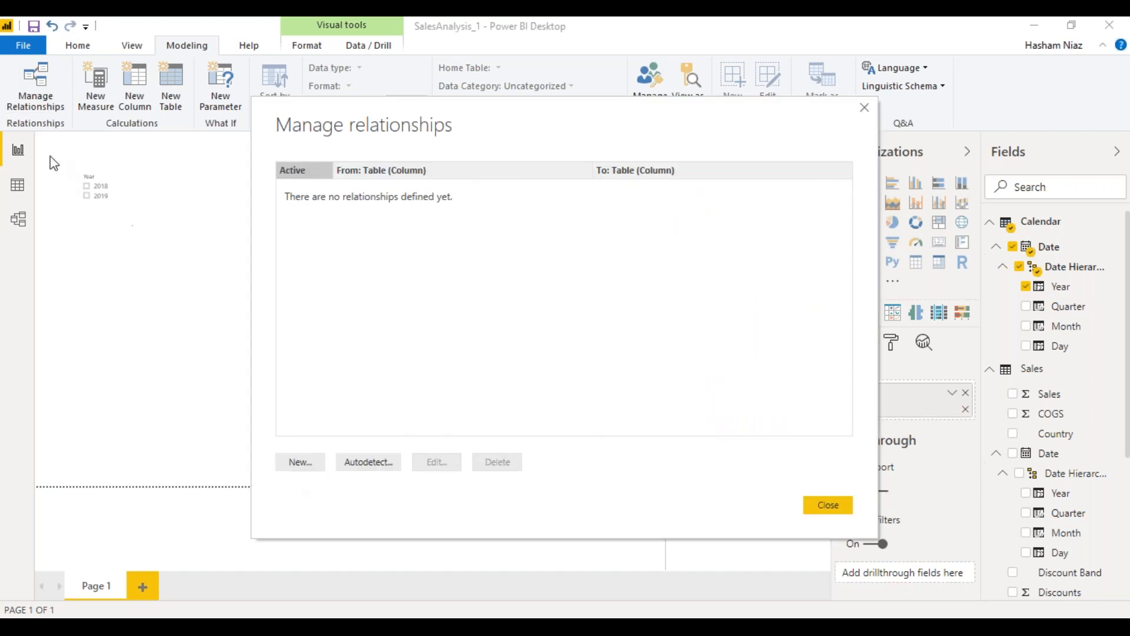
left_click(812, 507)
left_click(81, 54)
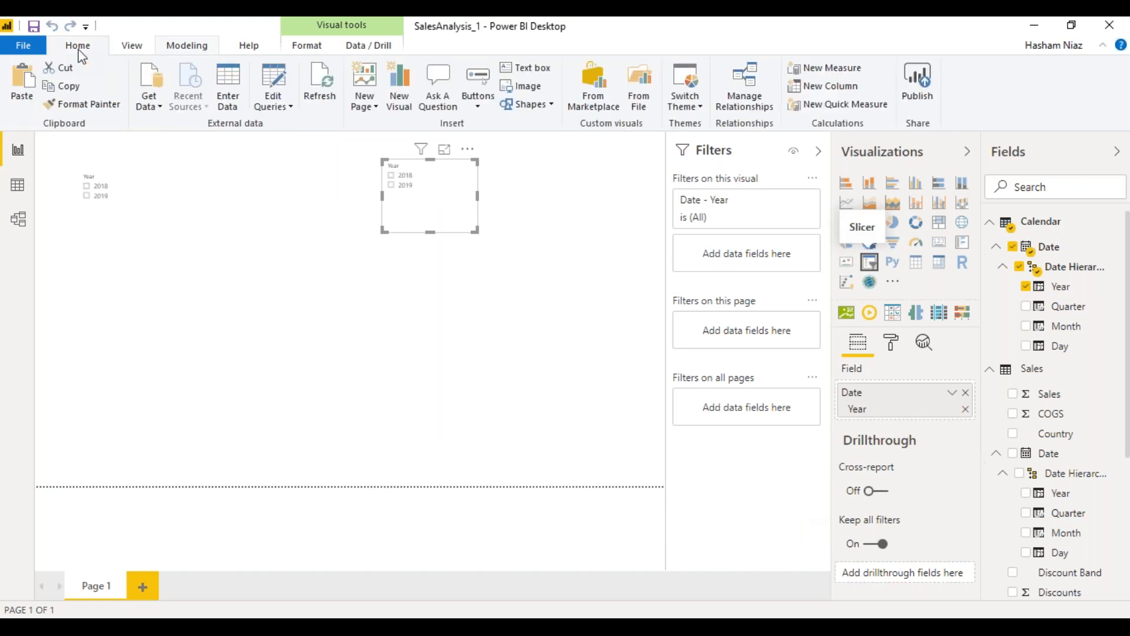
left_click(751, 103)
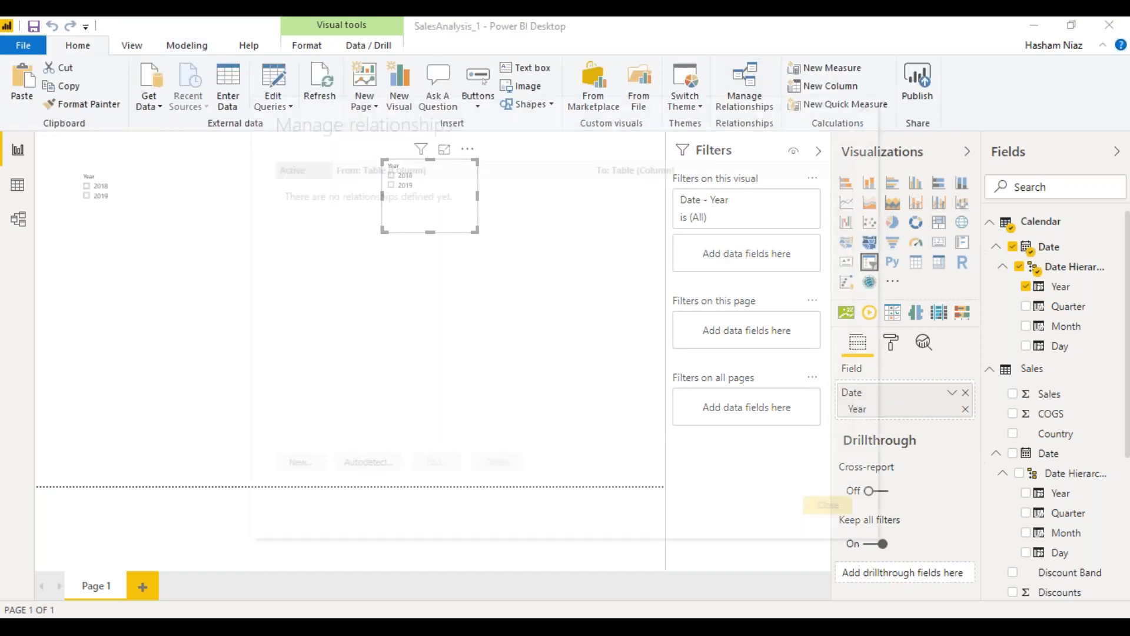
left_click(300, 461)
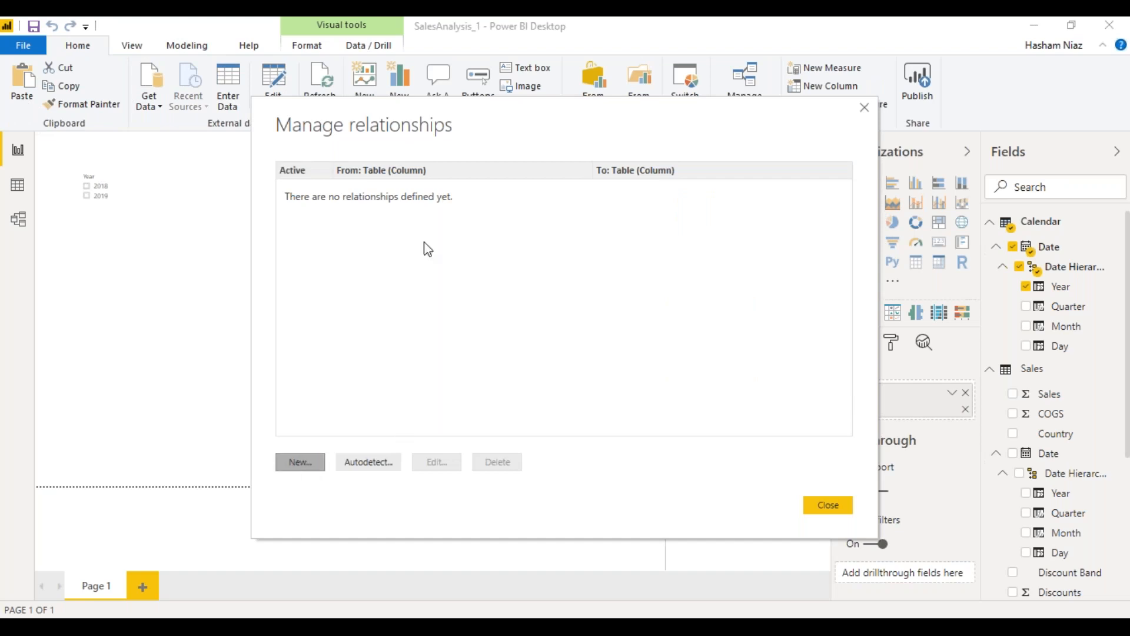
left_click(468, 170)
left_click(452, 202)
left_click_drag(473, 267, 742, 272)
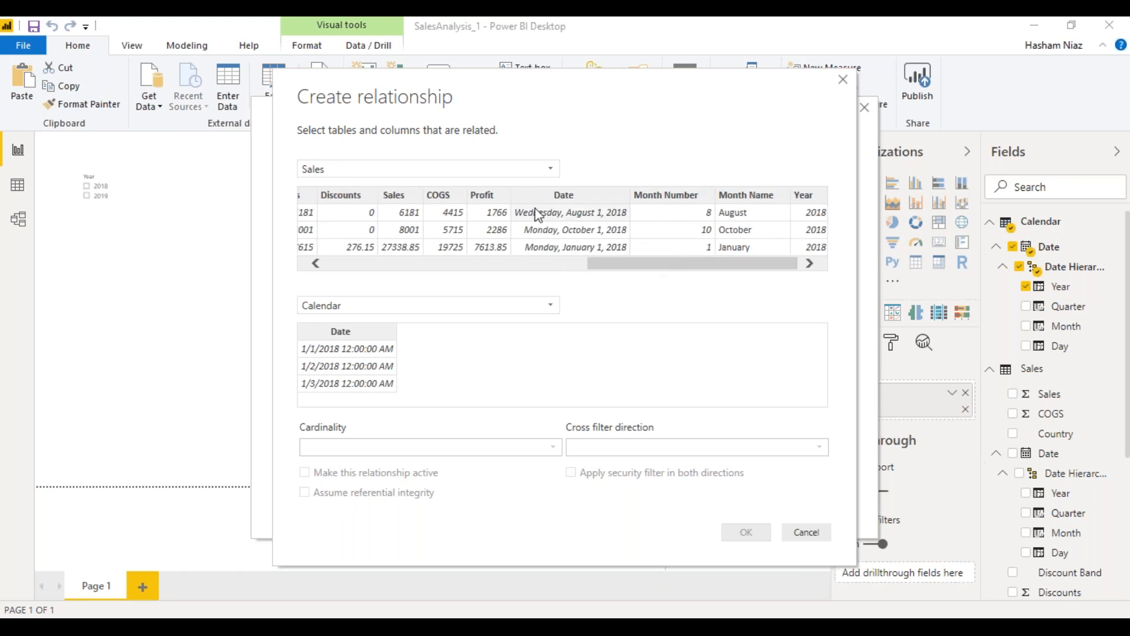
left_click(545, 209)
left_click(525, 306)
left_click(502, 321)
left_click(348, 331)
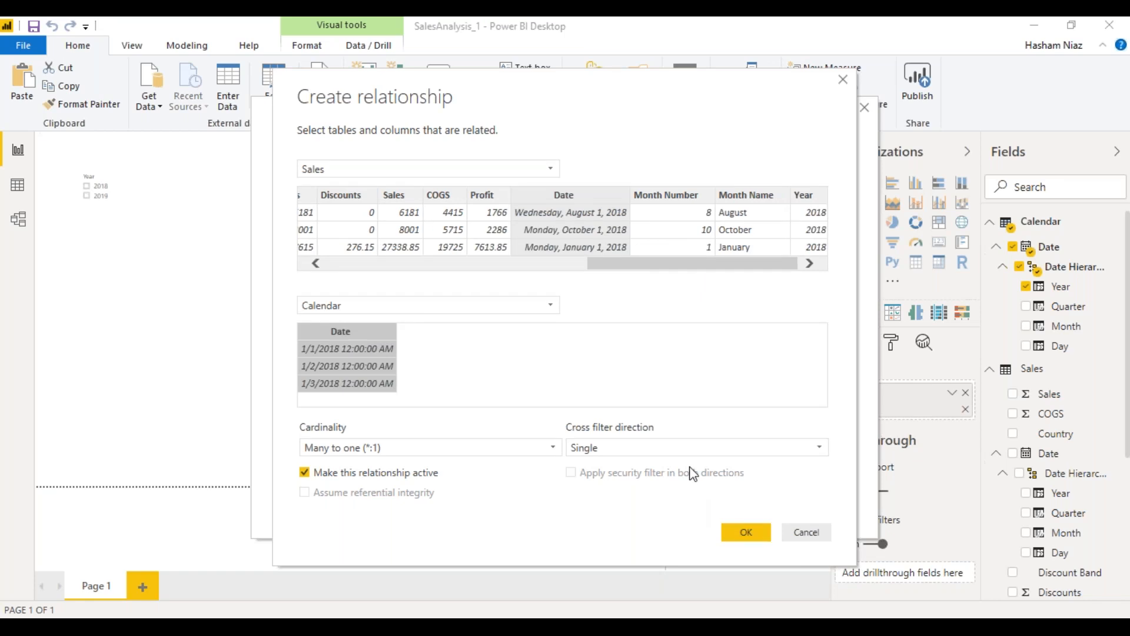
left_click(750, 535)
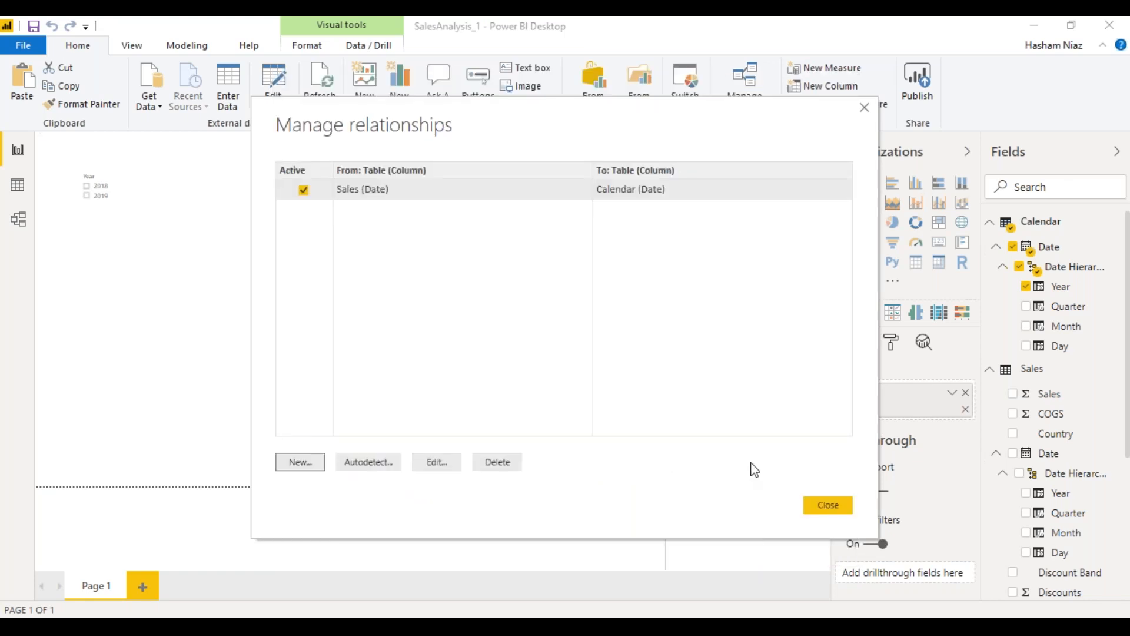
left_click(840, 511)
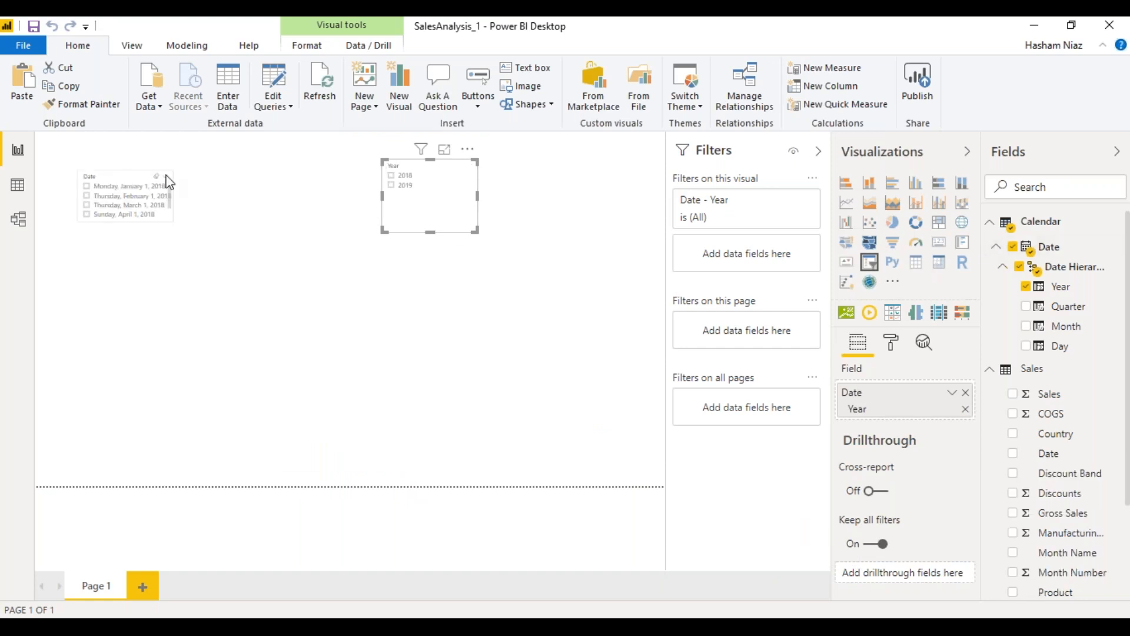
Step: Remove the old slicer based on the Sales table's Date and add a column chart of the Sales field in the page's lower area
left_click(164, 161)
left_click(194, 218)
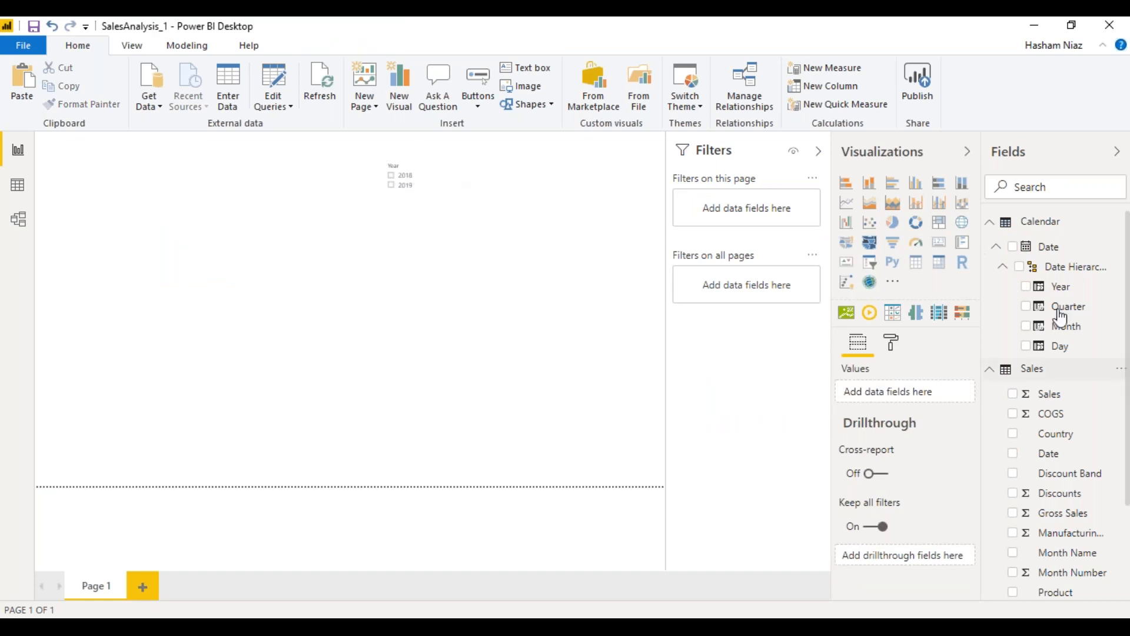
scroll(1063, 497, "down", 1)
scroll(1066, 500, "down", 3)
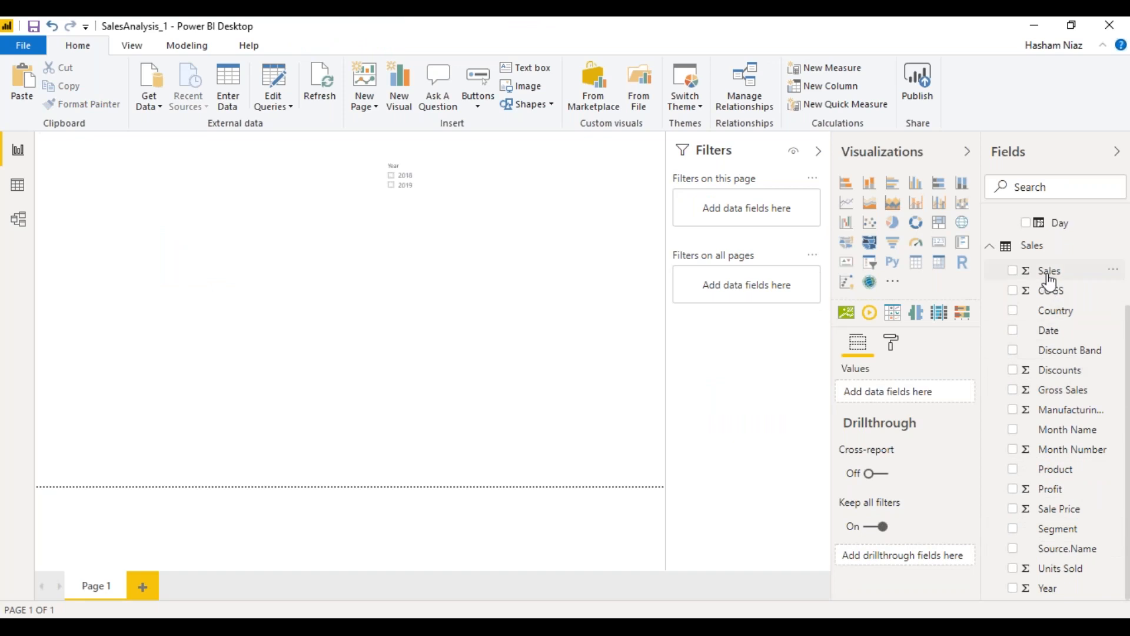
left_click_drag(1049, 277, 404, 379)
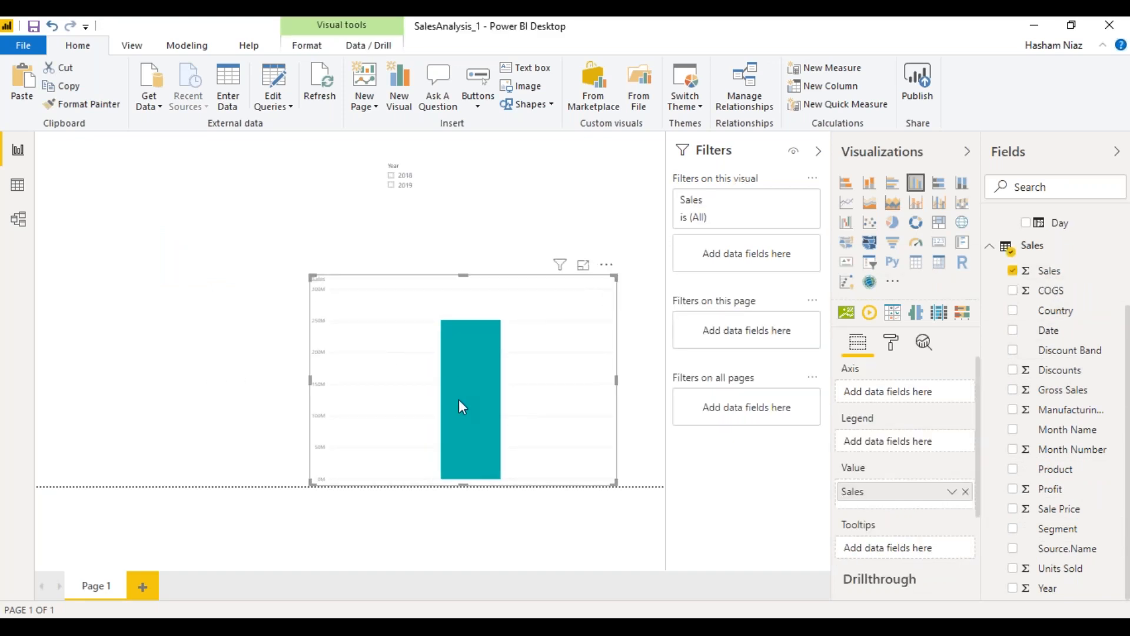
Step: Check the chart's total sales, filter it to 2019 with the Year slicer, and switch the filter to 2018
mouse_move(459, 400)
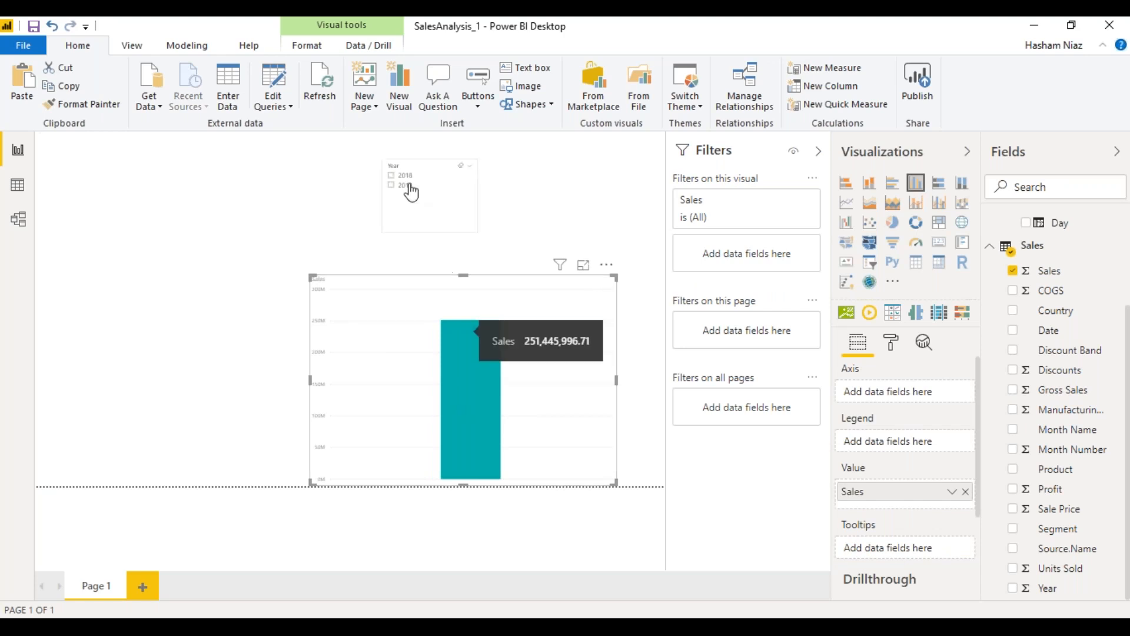
left_click(409, 185)
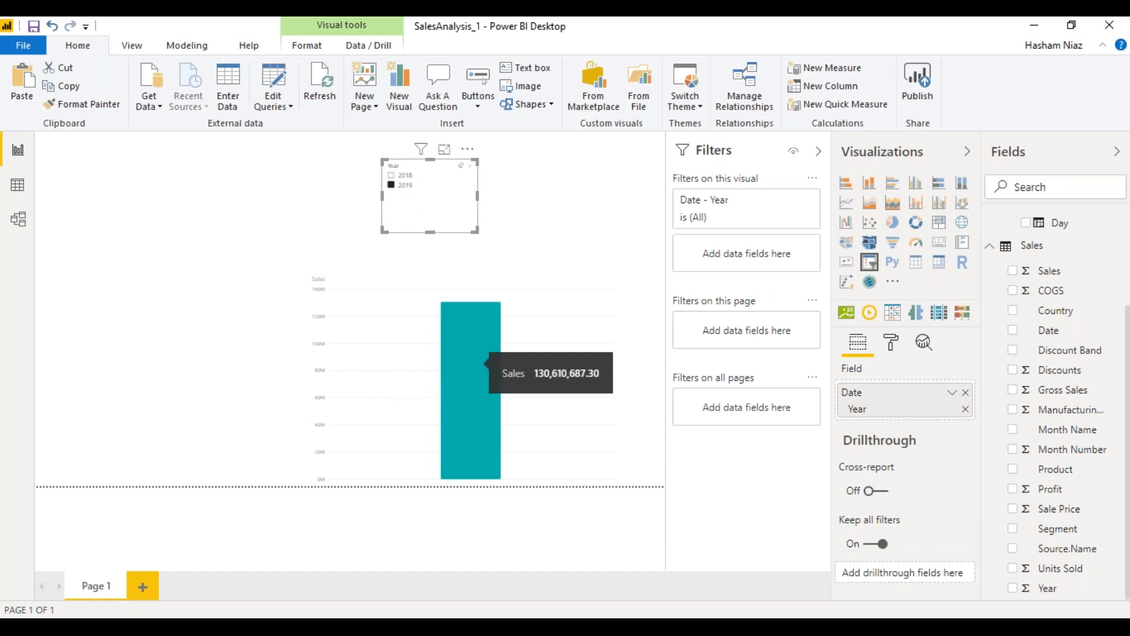
left_click(402, 175)
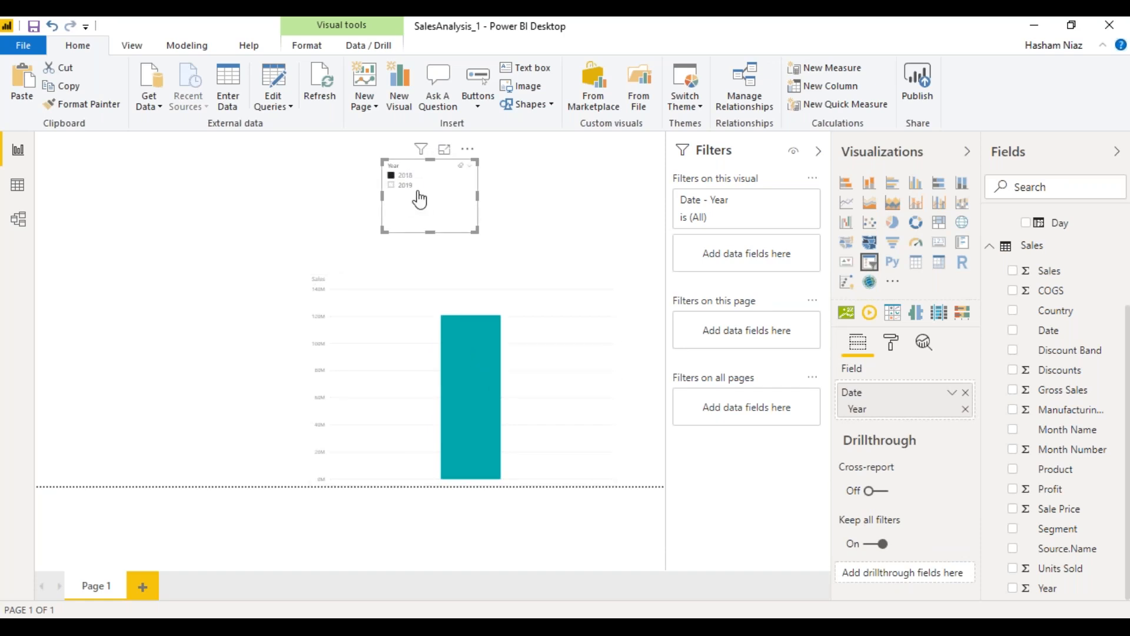
Step: Move the Year slicer to the report page's upper-left corner and shift the Sales chart slightly up and to the right
left_click_drag(442, 209, 94, 211)
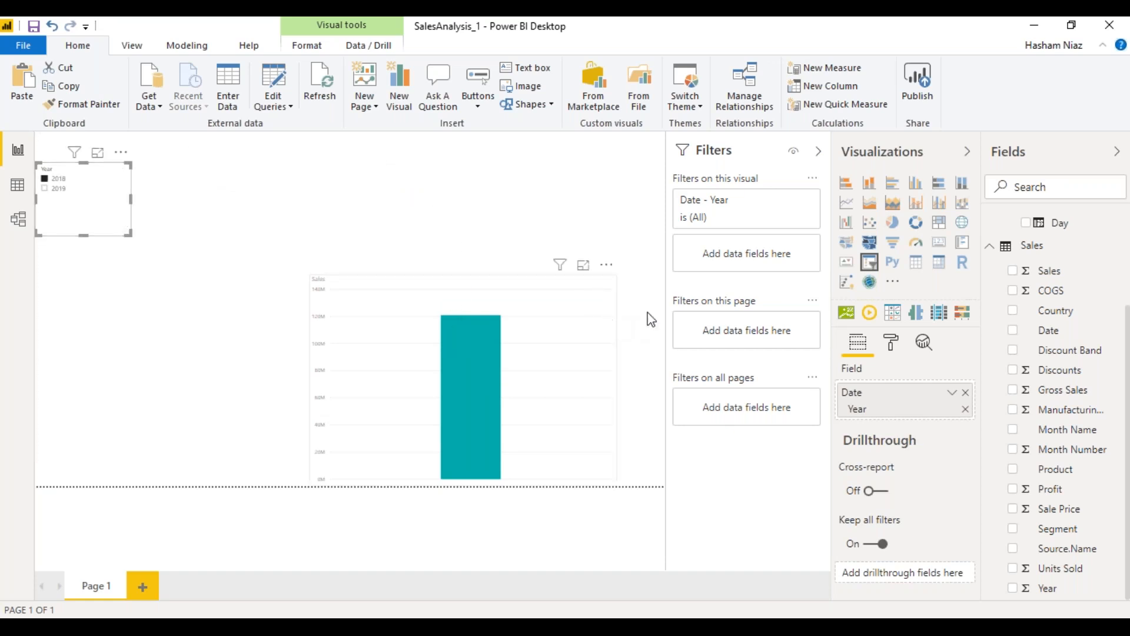
left_click(608, 330)
left_click_drag(608, 330, 639, 336)
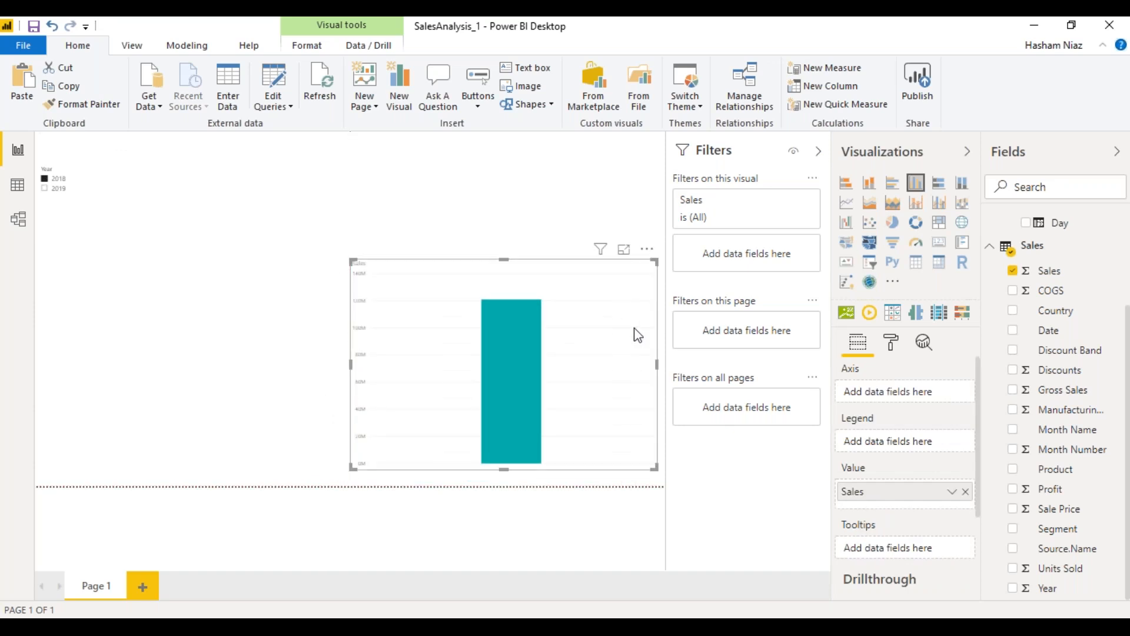
right_click(1054, 372)
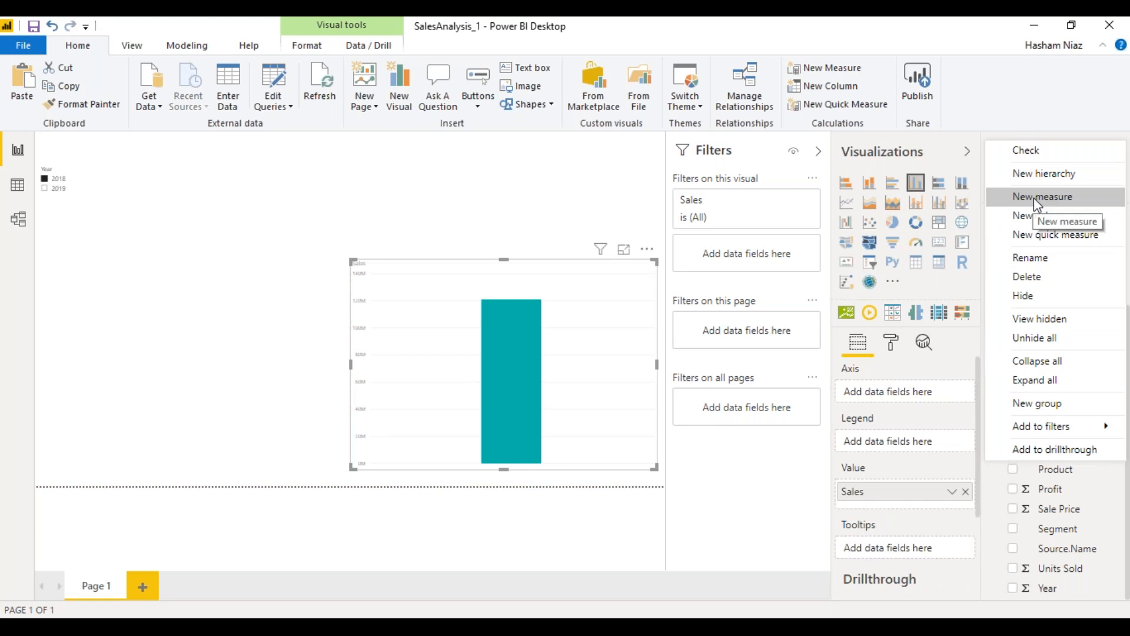
right_click(1059, 489)
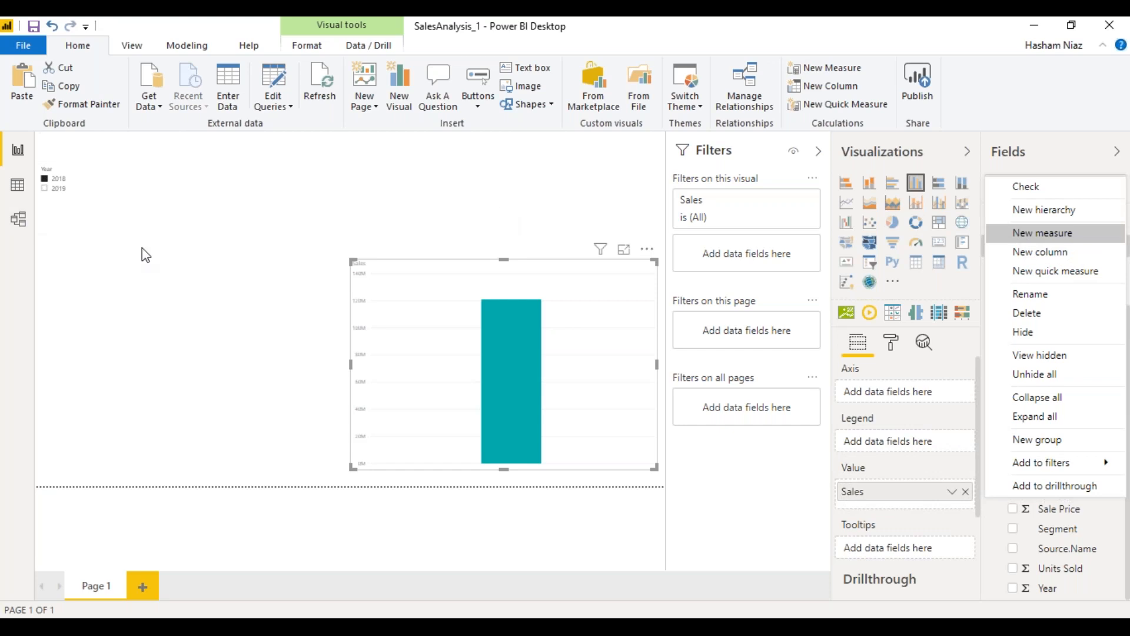
left_click(178, 48)
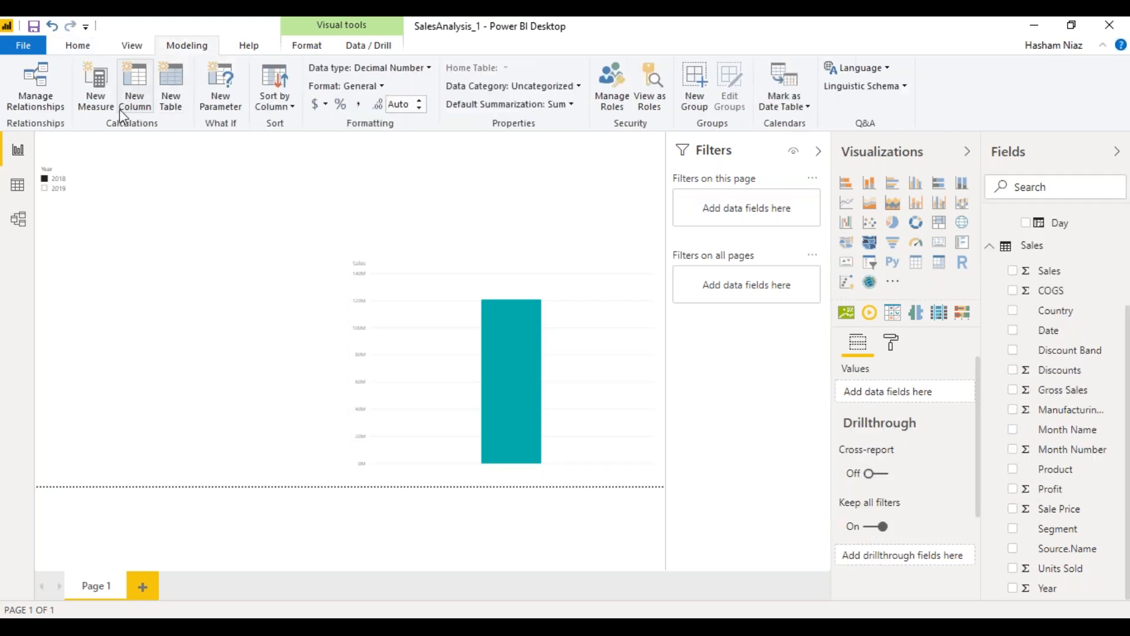
left_click(91, 107)
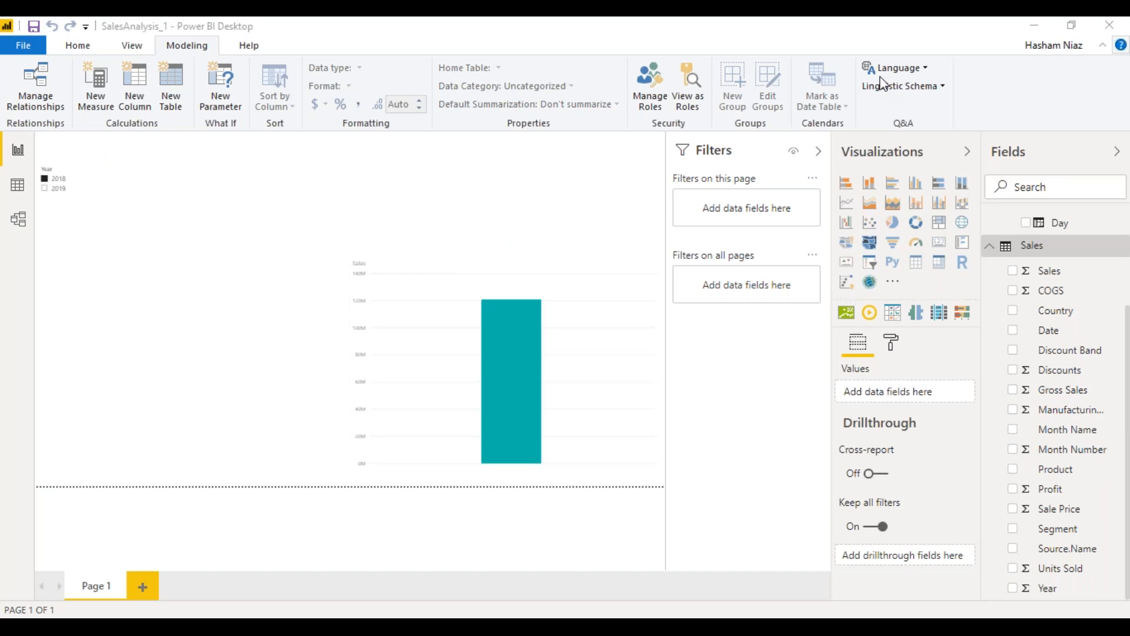
Step: Create a measure in the Sales table with the formula Sales = SUM(Sales[ Sales])
right_click(1051, 310)
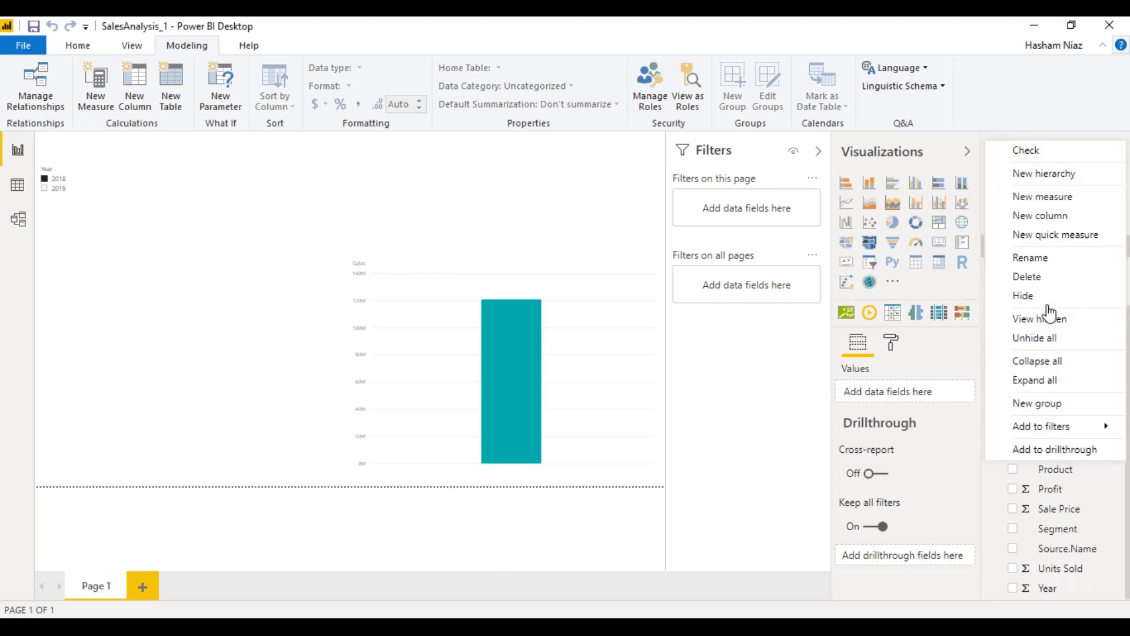
left_click(1034, 201)
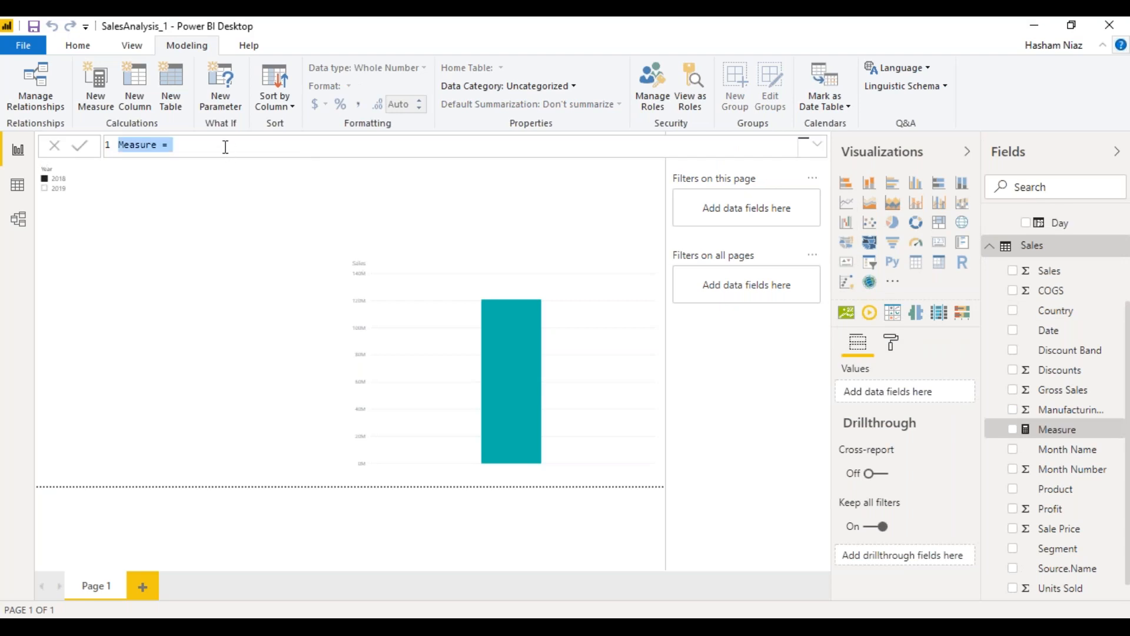
type("Sales = SUM(")
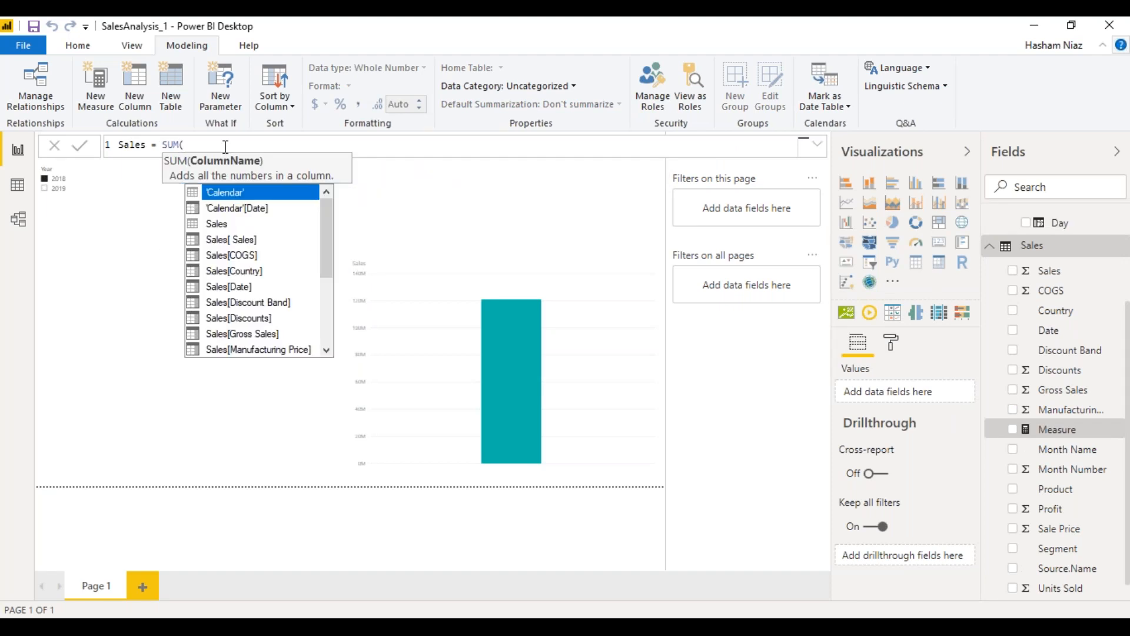
type("s")
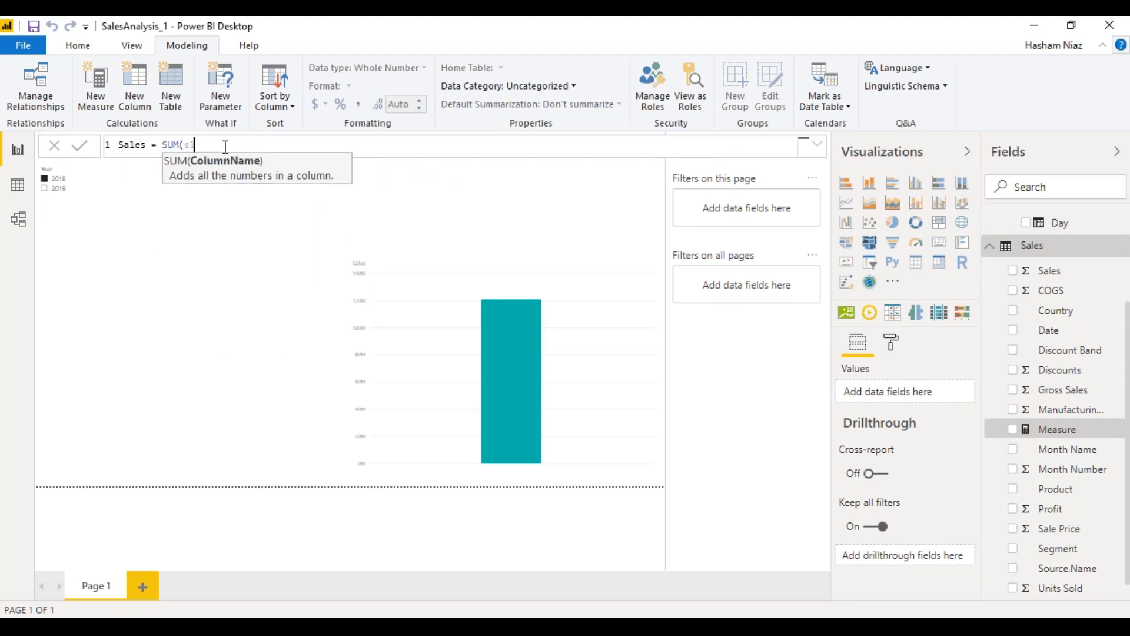
type("al")
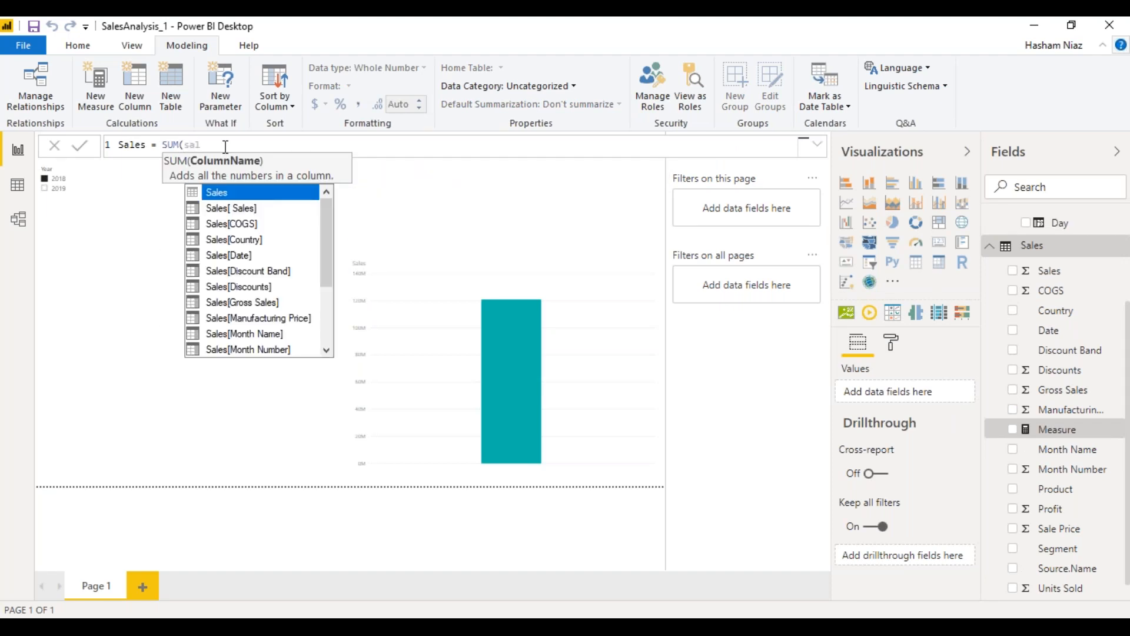
key("Down")
key("Down")
key("Up")
key("Escape")
type(")")
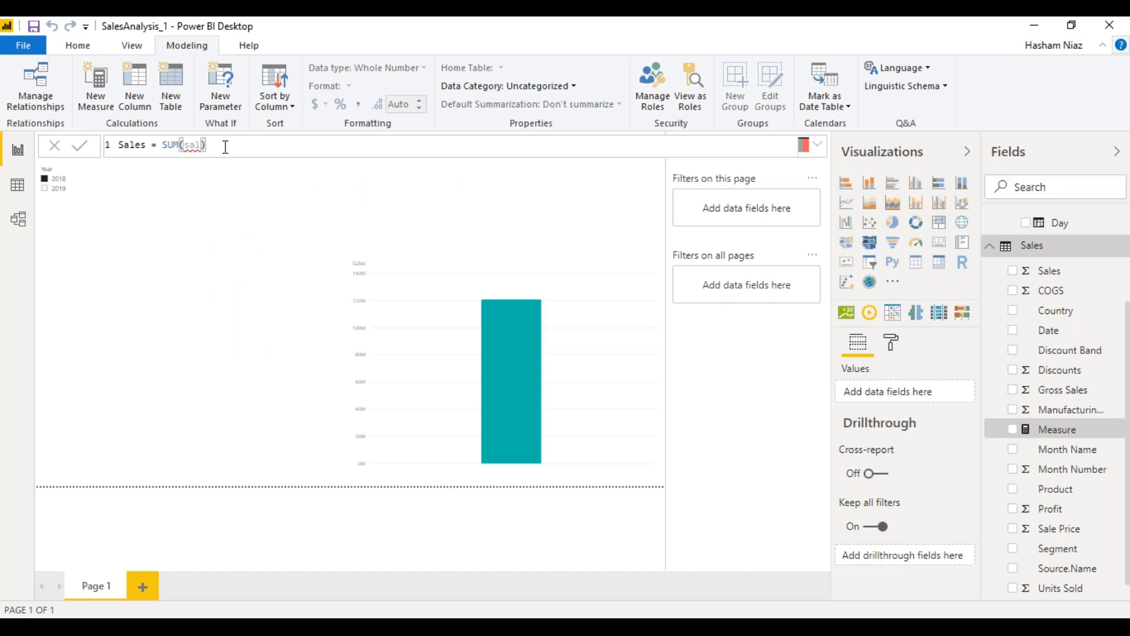
key("BackSpace")
key("Down")
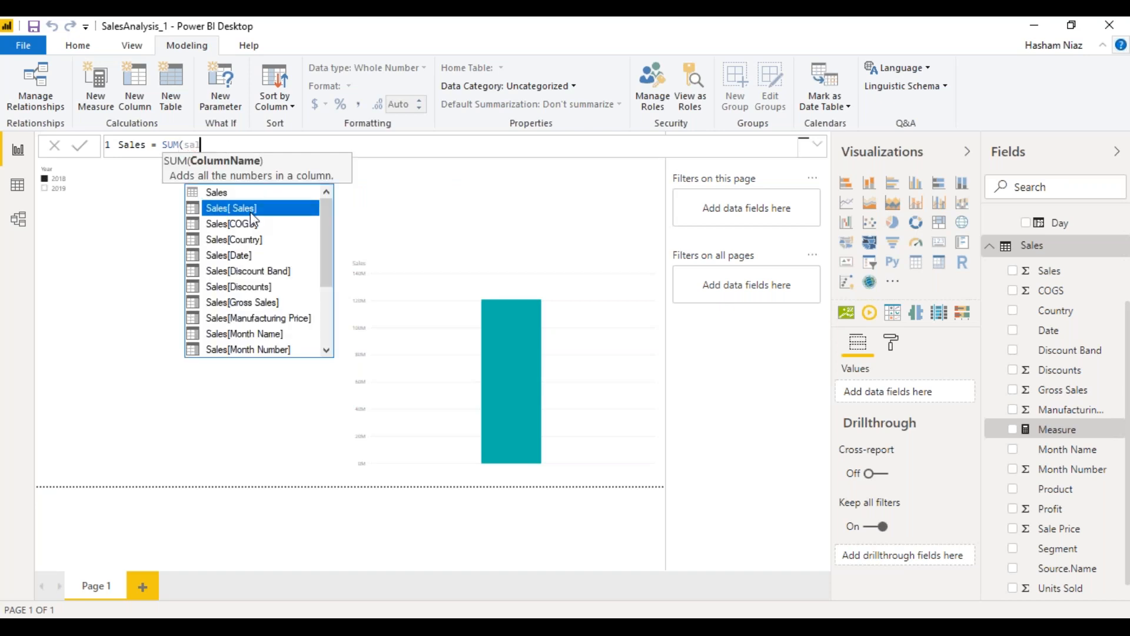
key("Tab")
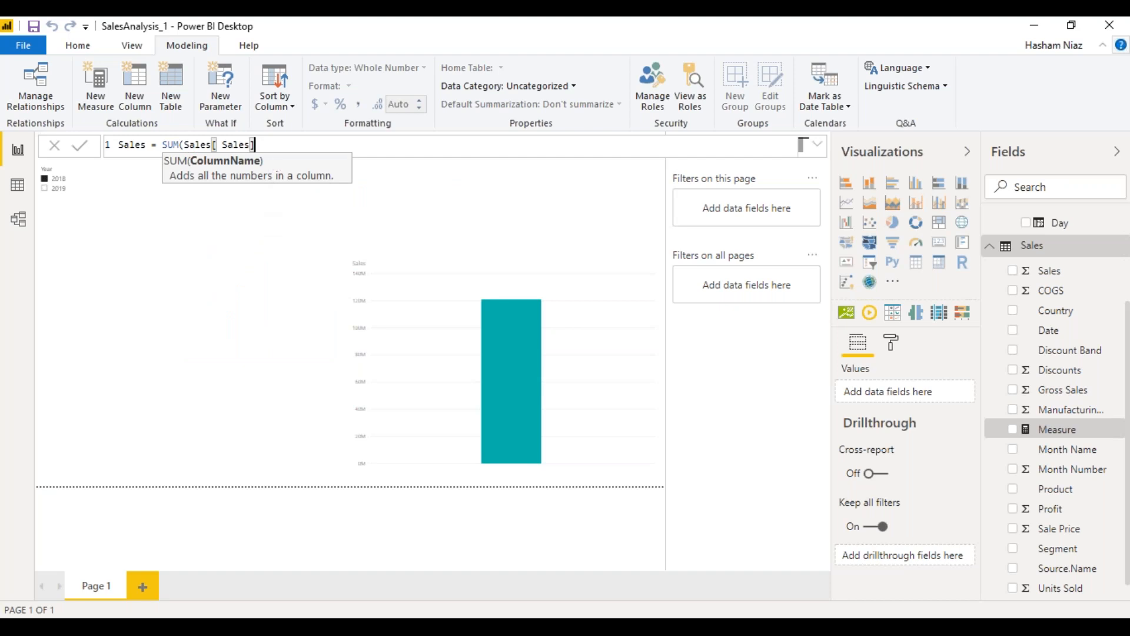
type(")")
left_click(82, 147)
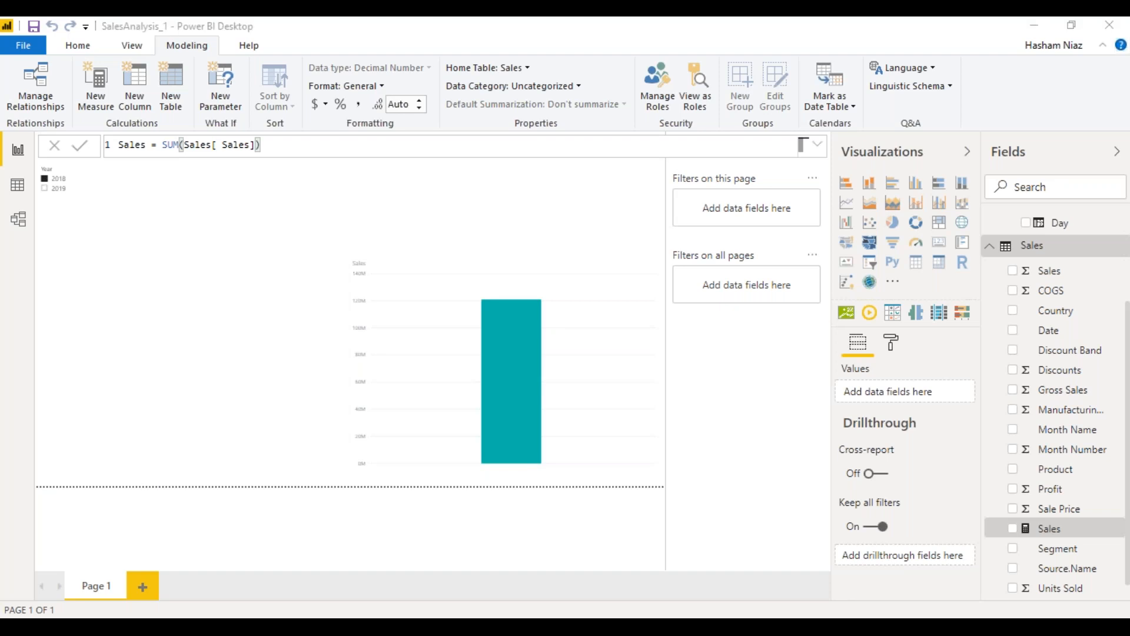
Step: Format the new Sales measure as a whole number with a thousands separator
left_click(100, 51)
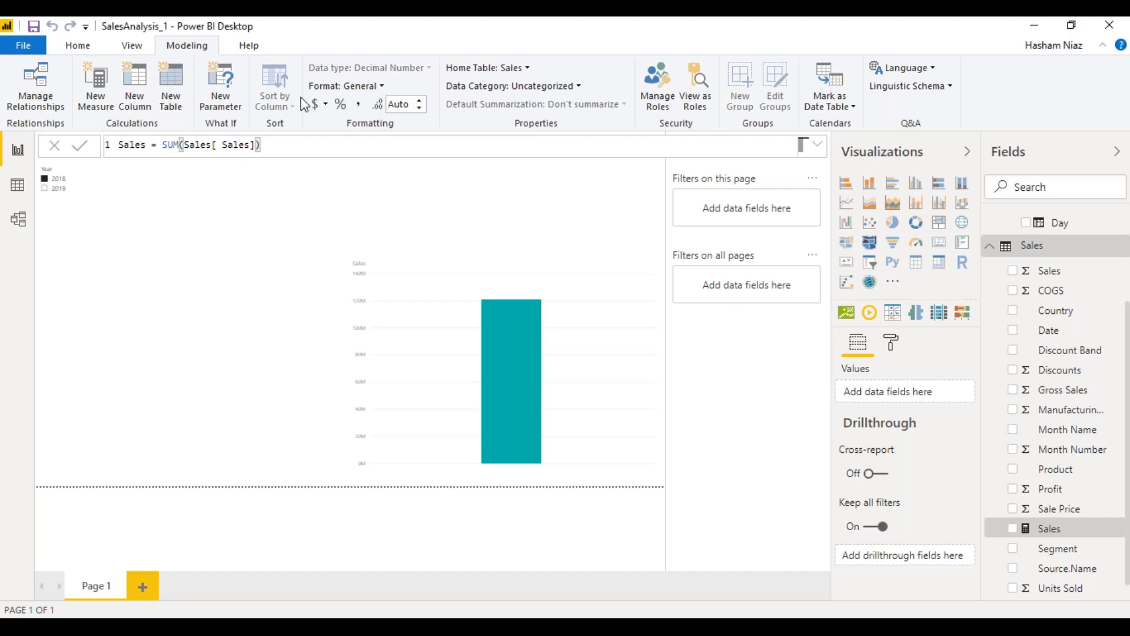
left_click(382, 86)
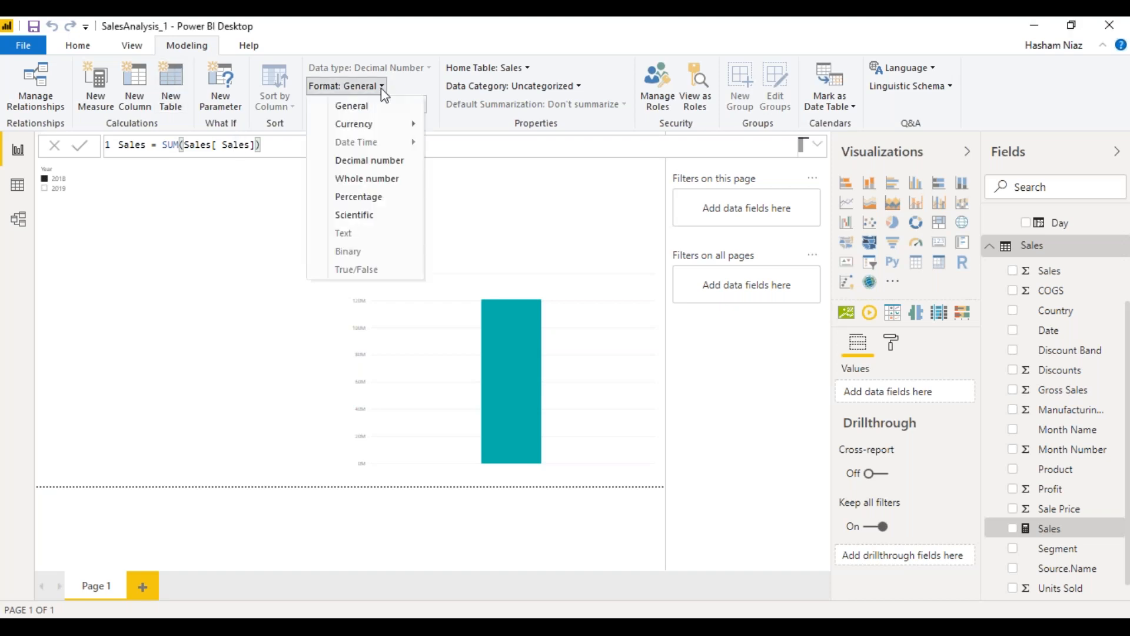
left_click(382, 178)
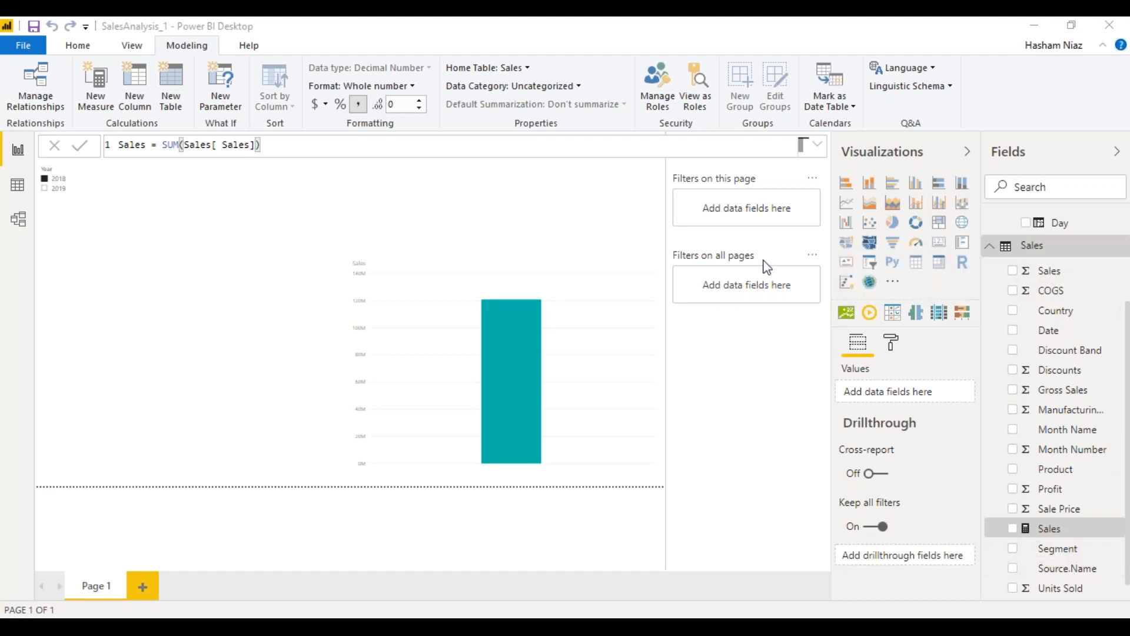
Step: Replace the Sales column in the column chart's values with the new Sales measure
left_click(580, 288)
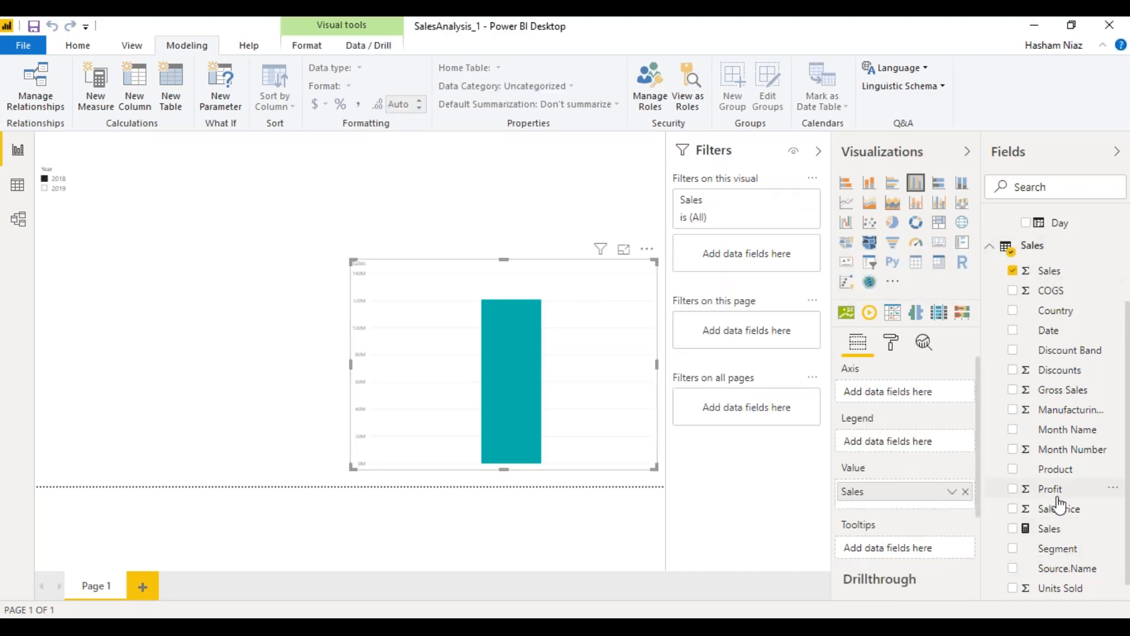
left_click_drag(1046, 532, 923, 516)
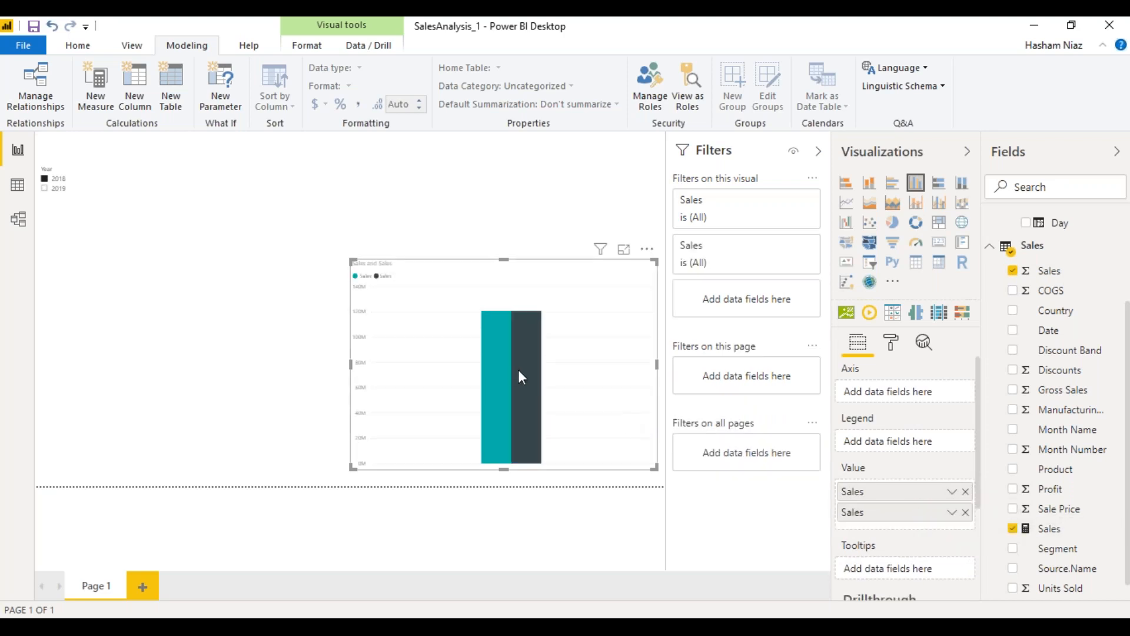
left_click(966, 492)
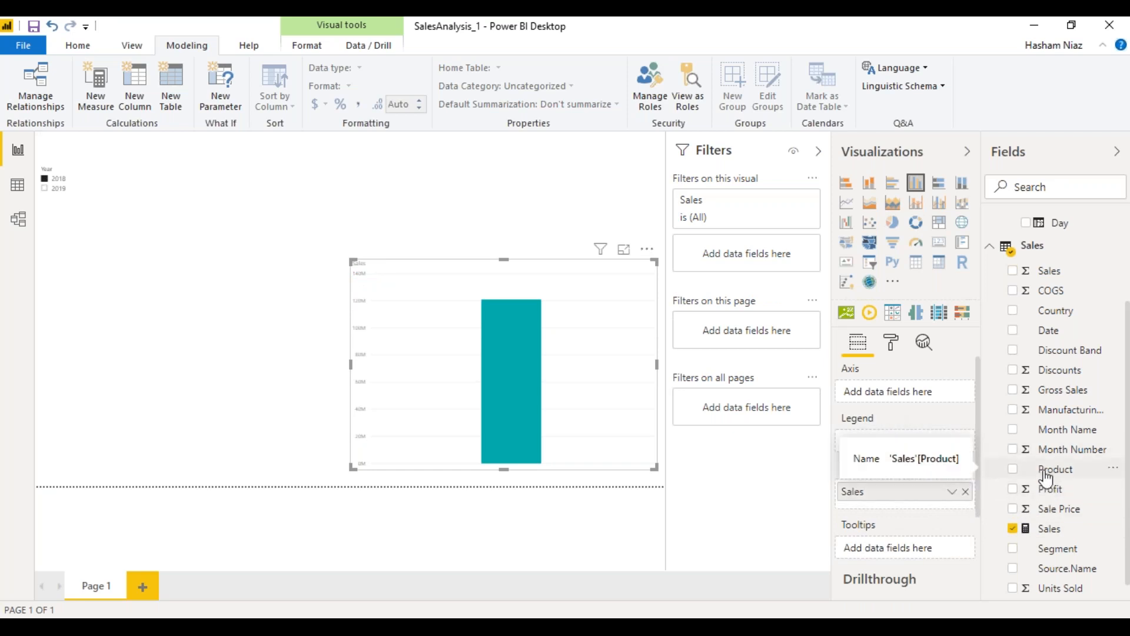
Step: Create a measure in the Sales table: LY Sales = CALCULATE(Sales[Sales], SAMEPERIODLASTYEAR('Calendar'[Date]))
right_click(1058, 361)
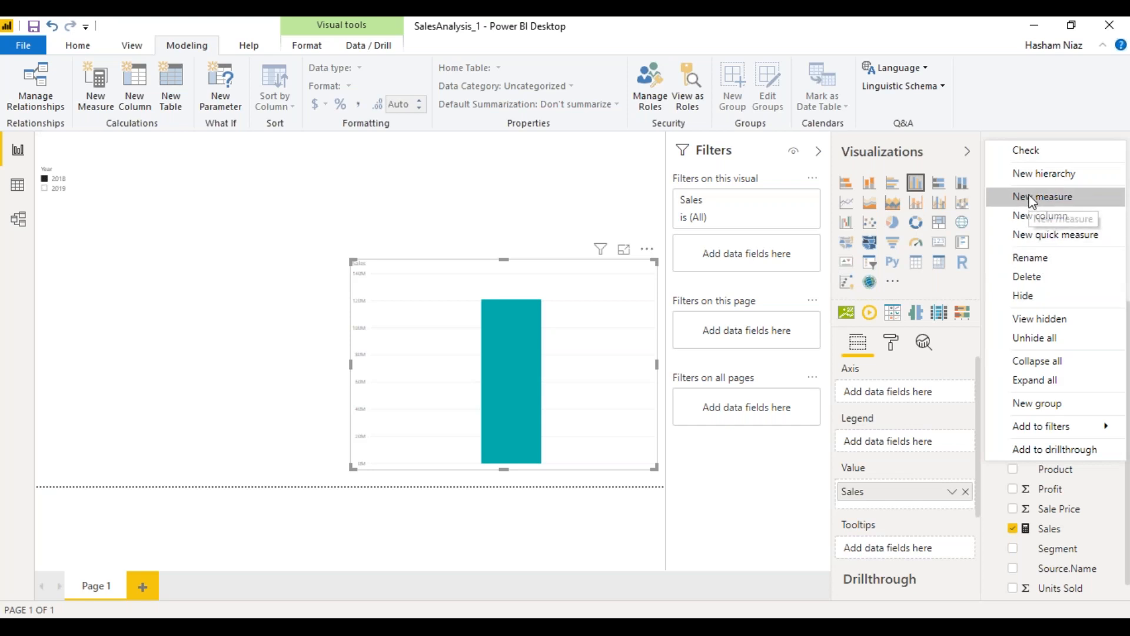
key("Escape")
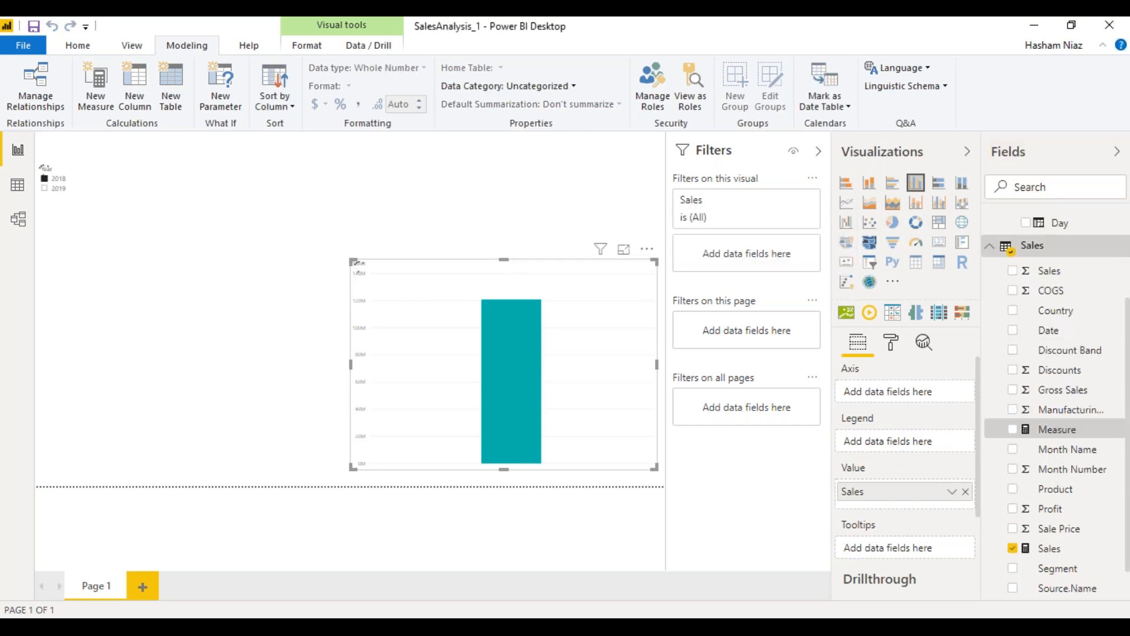
type("LY Sales =")
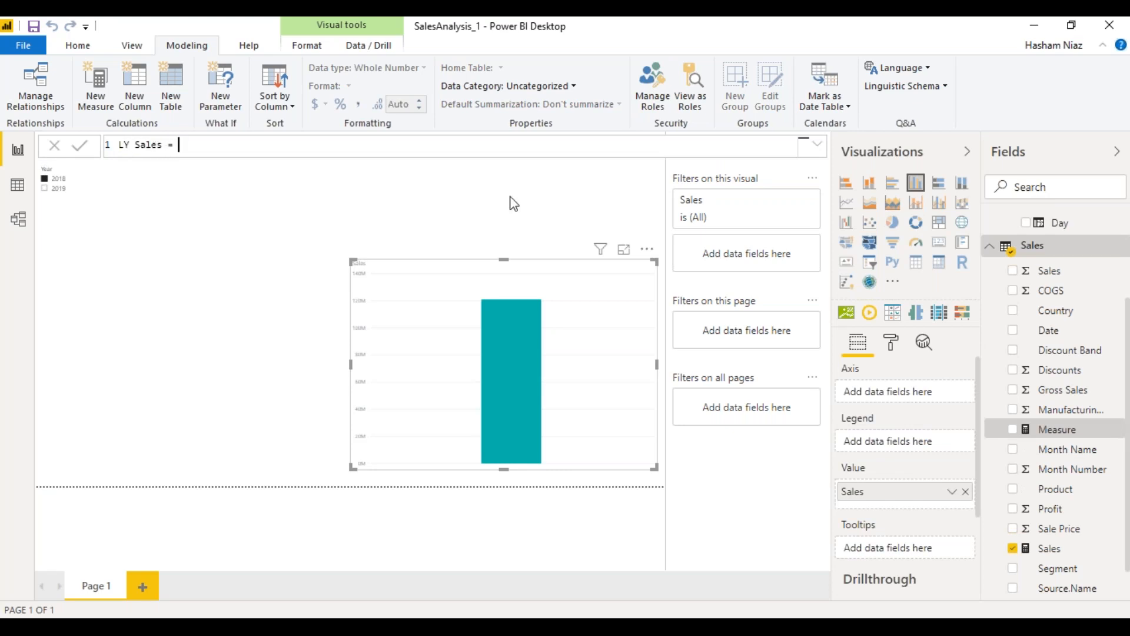
left_click(293, 627)
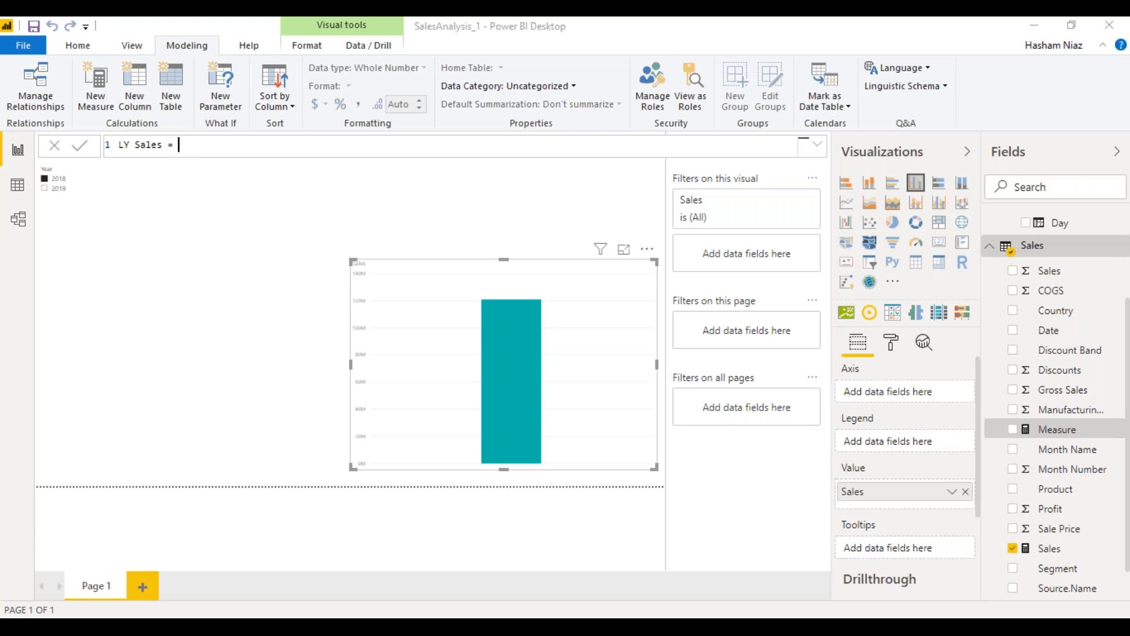
left_click(308, 154)
type("CALCULATE(Sales[Sales], SAMEPERIODLASTYEAR('Calendar'[Date]))")
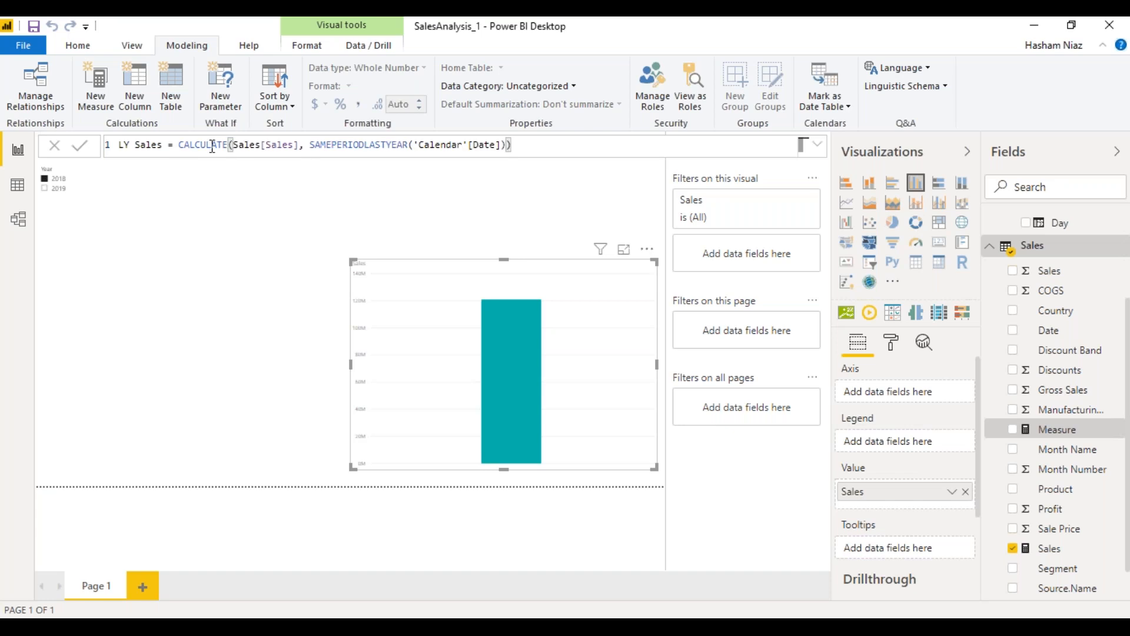
left_click(79, 145)
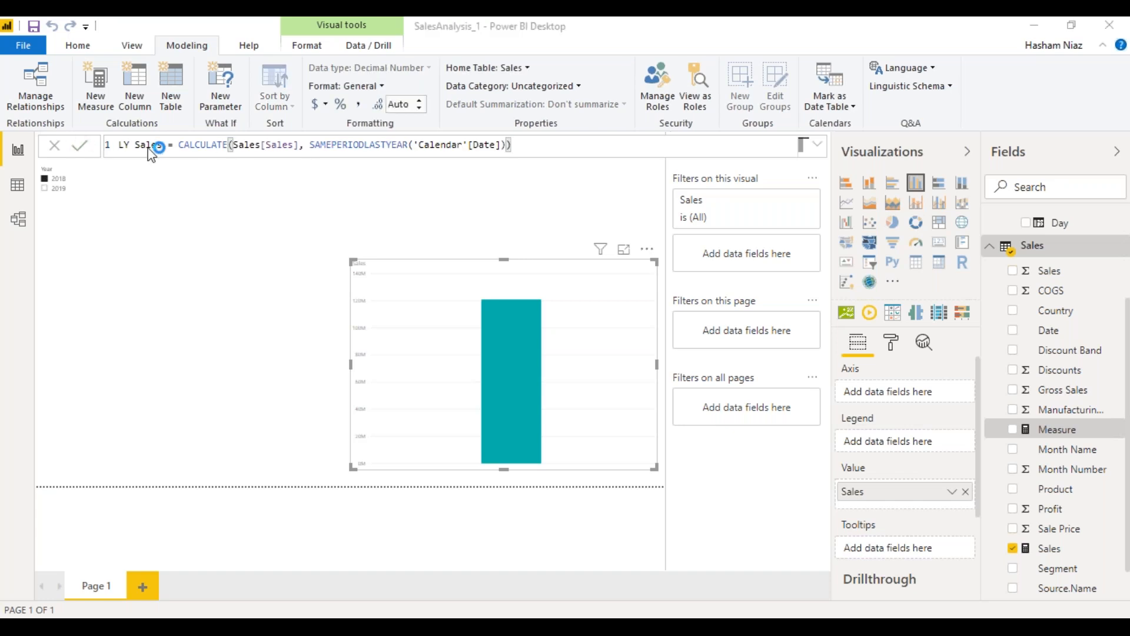
Step: Format the LY Sales measure as a whole number
left_click(380, 88)
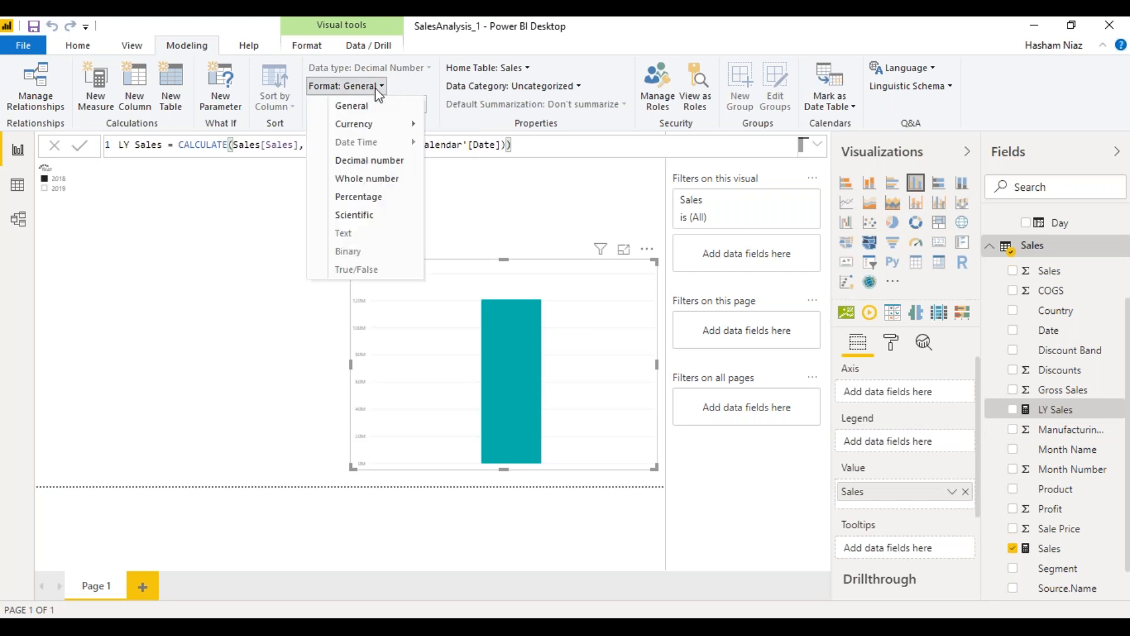
left_click(356, 177)
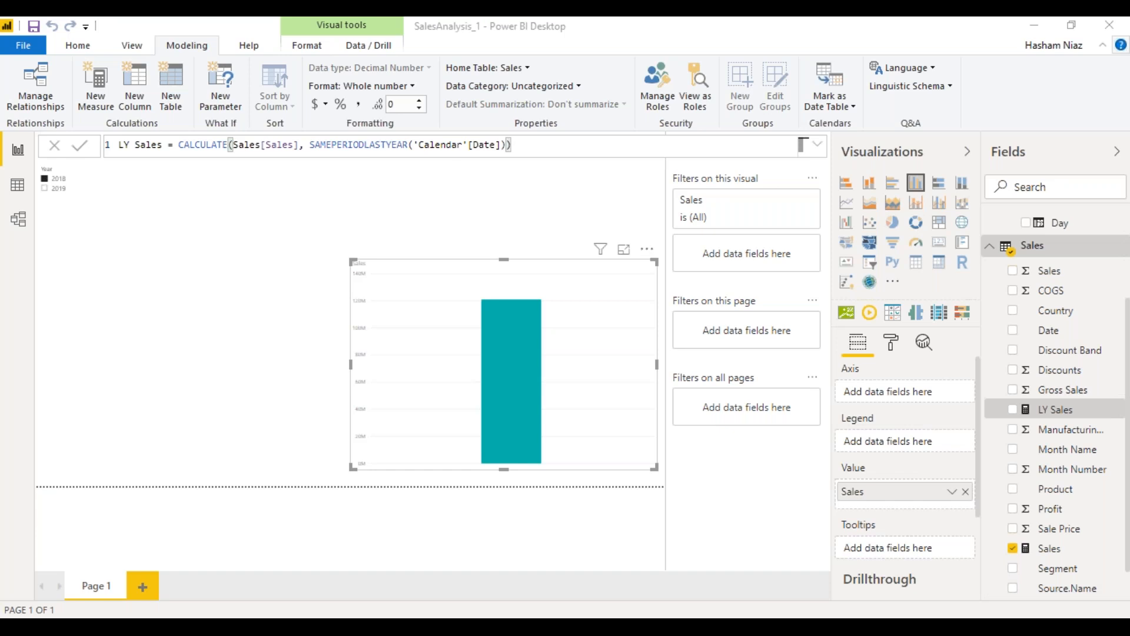
left_click(1054, 124)
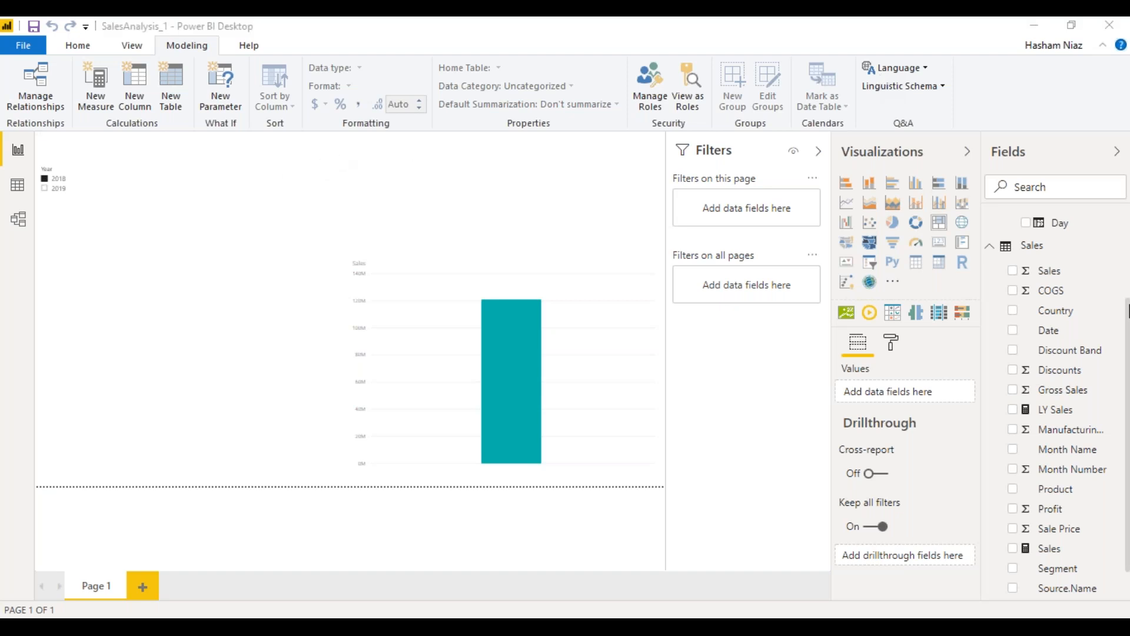
Step: Add the LY Sales measure to the column chart's values, placed before the Sales measure
left_click(1053, 410)
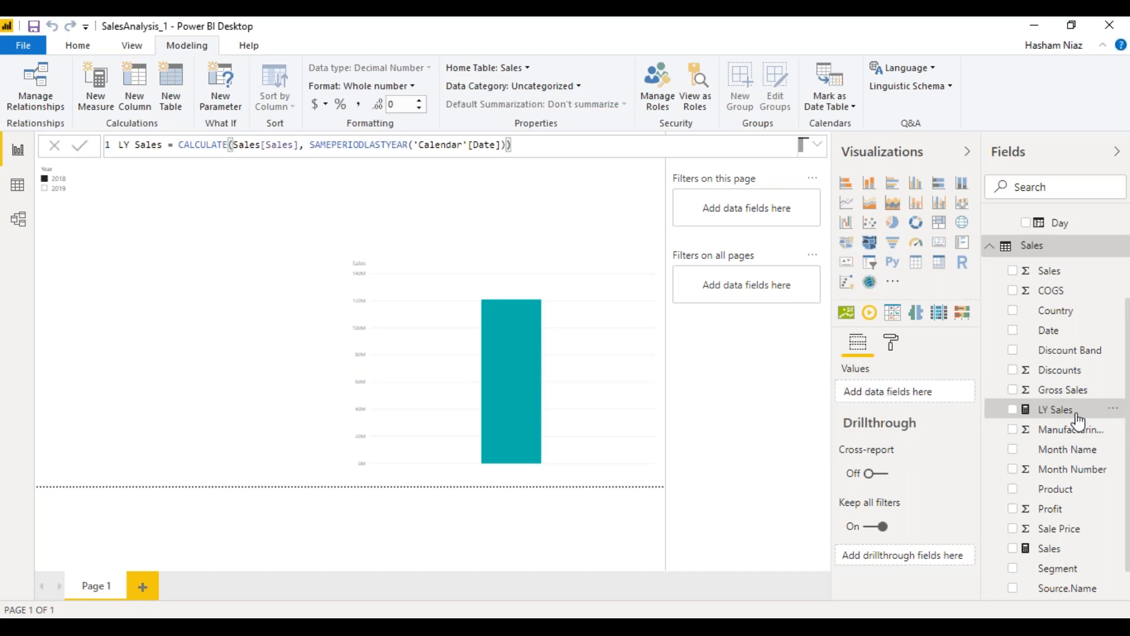
left_click(575, 381)
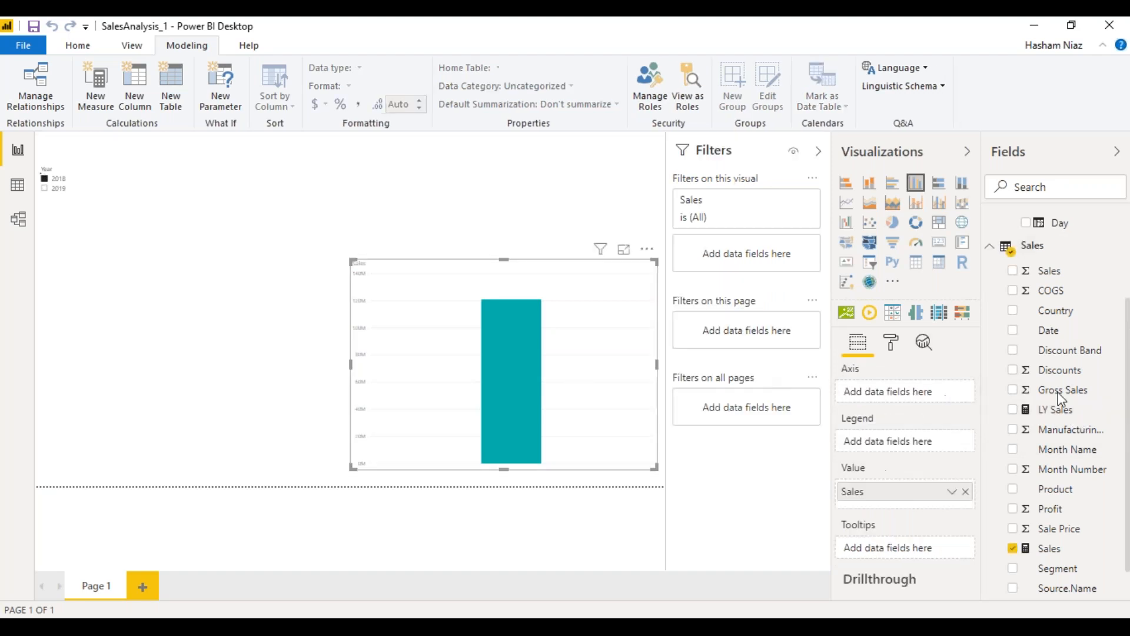
left_click_drag(1059, 399, 918, 490)
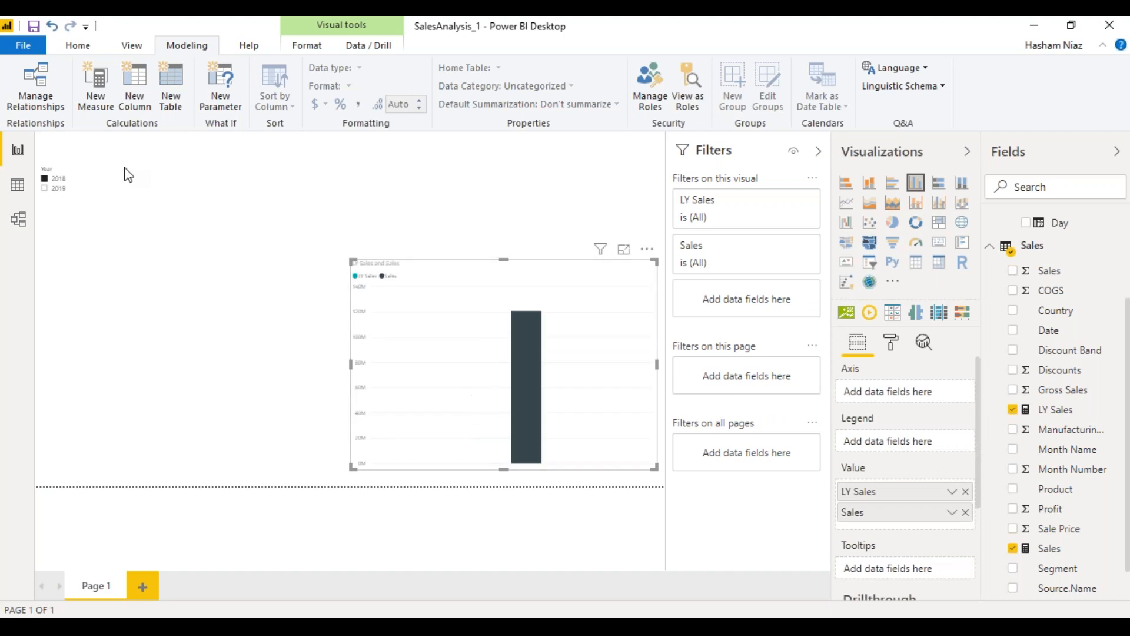
Step: Set the Year slicer to 2019 and check the LY Sales value in the column chart
left_click(61, 188)
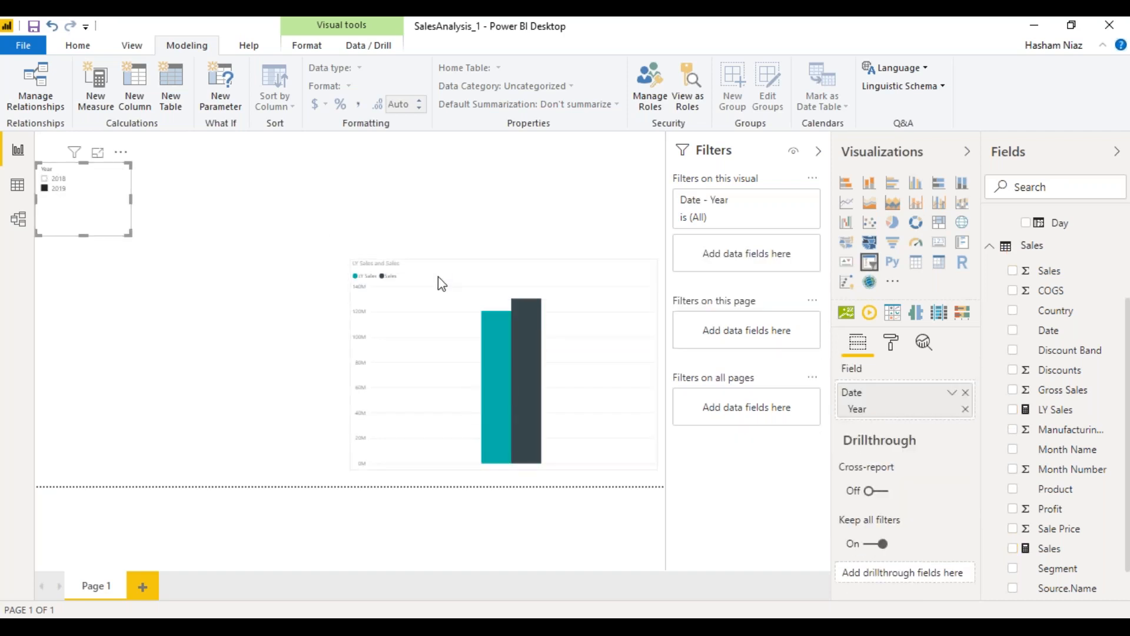
mouse_move(506, 372)
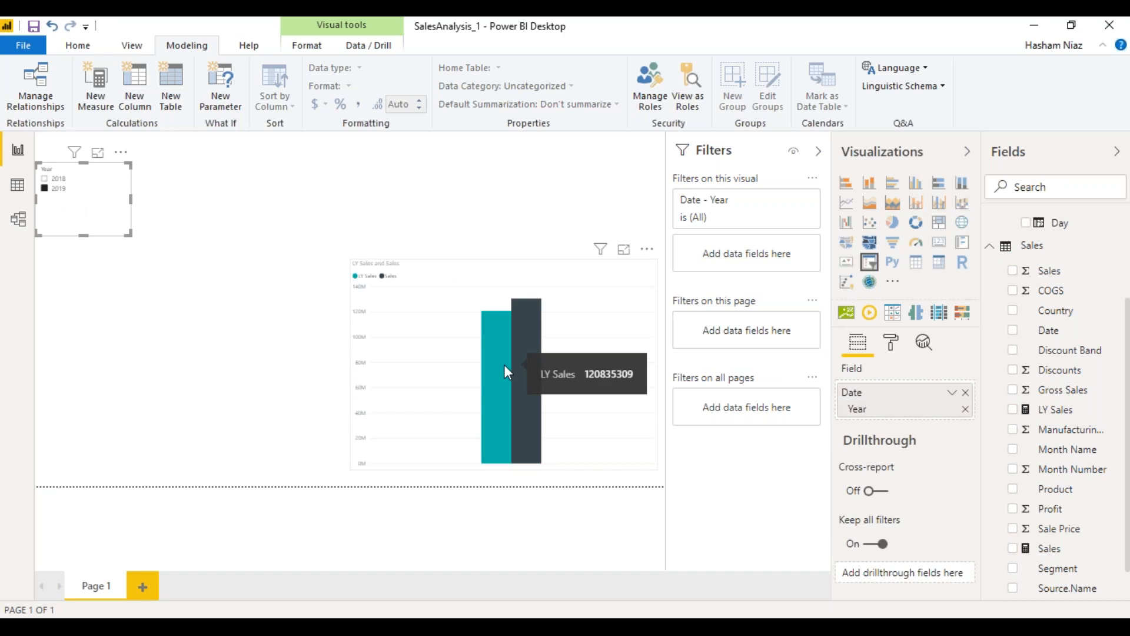
mouse_move(540, 354)
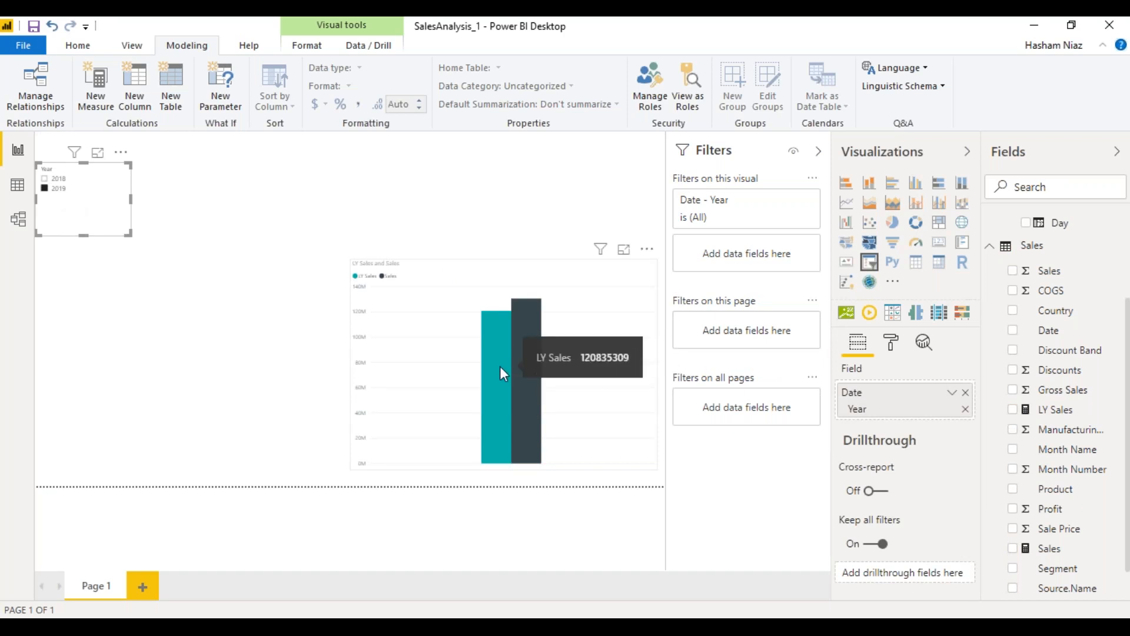
Step: Turn on the thousands separator for the LY Sales measure
left_click(1049, 412)
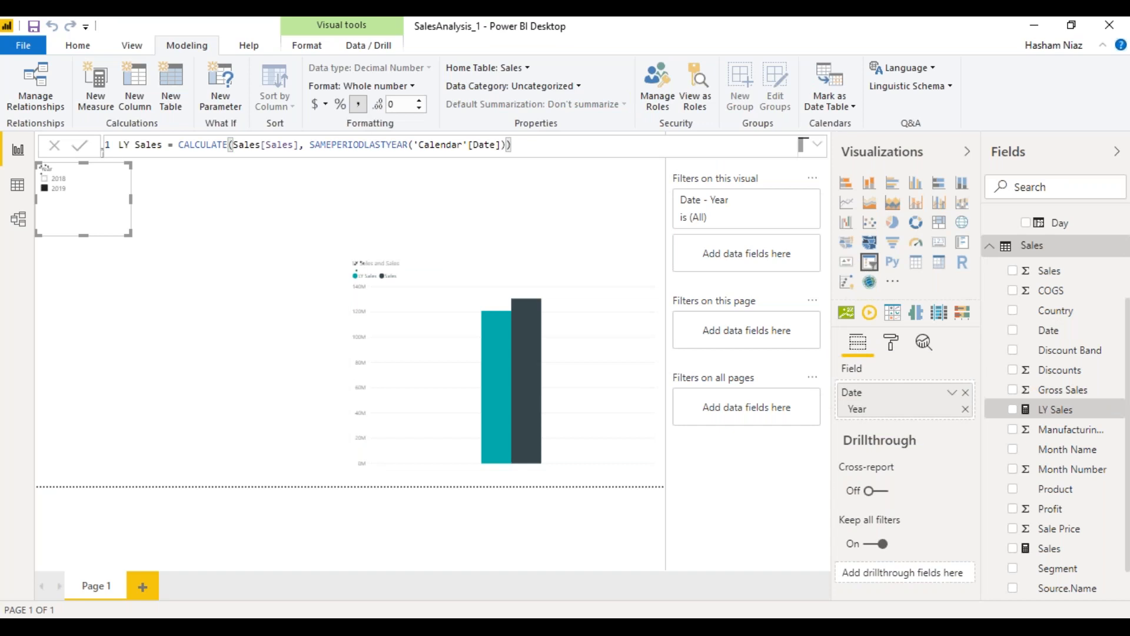
Step: Save the report
left_click(38, 29)
right_click(1053, 390)
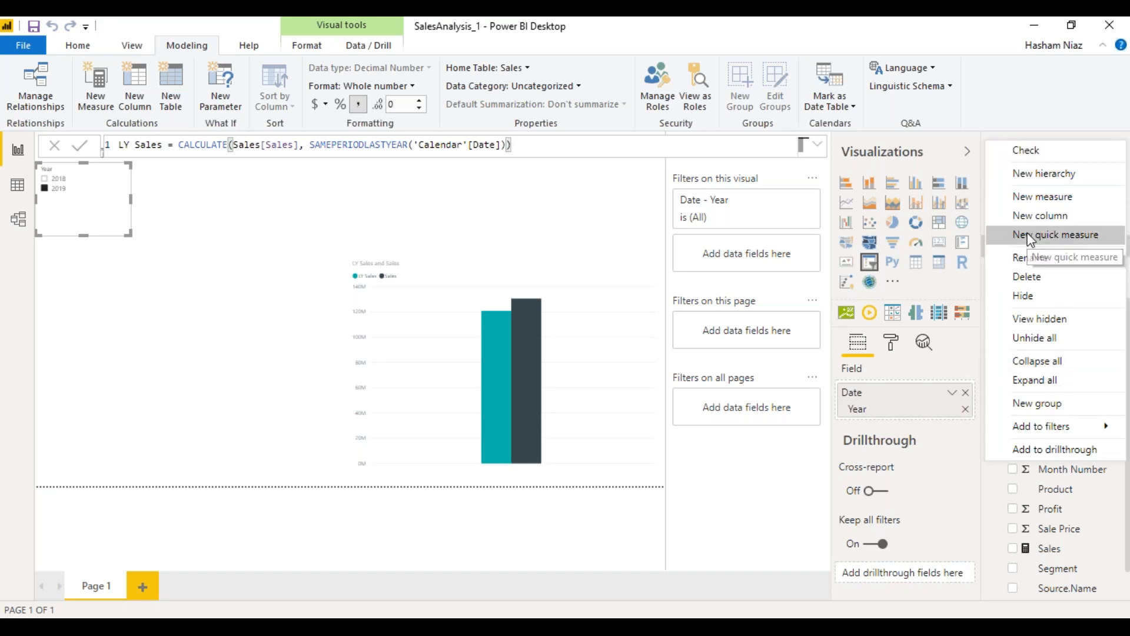
left_click(1053, 235)
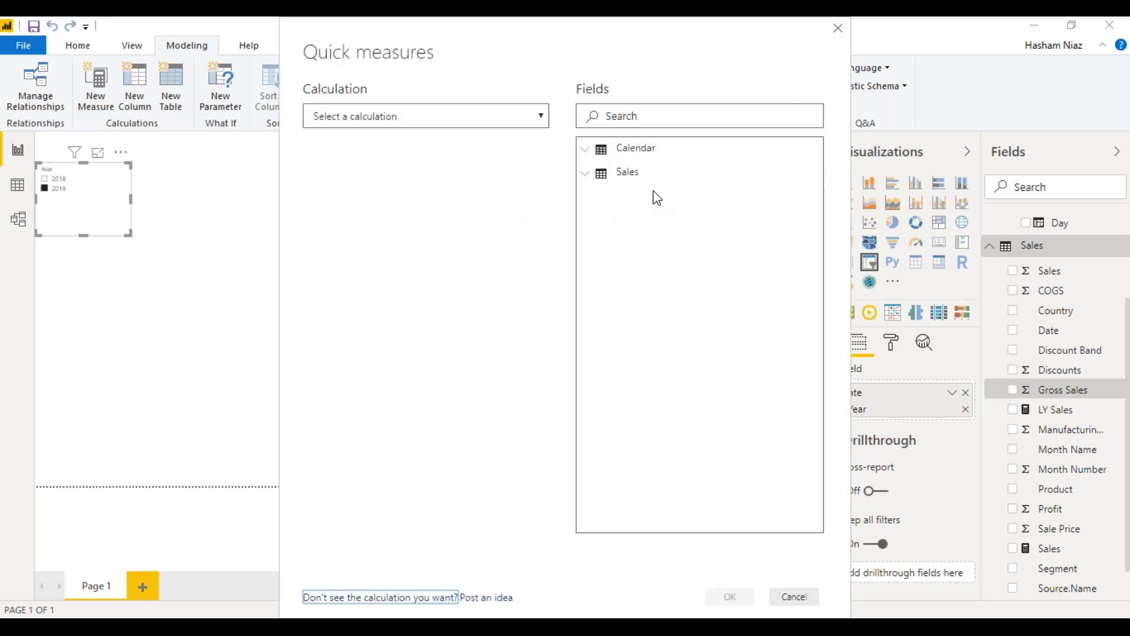
left_click(839, 28)
Step: Create a year-over-year change quick measure with the Sales measure as base value and Calendar Date as the date
right_click(1060, 554)
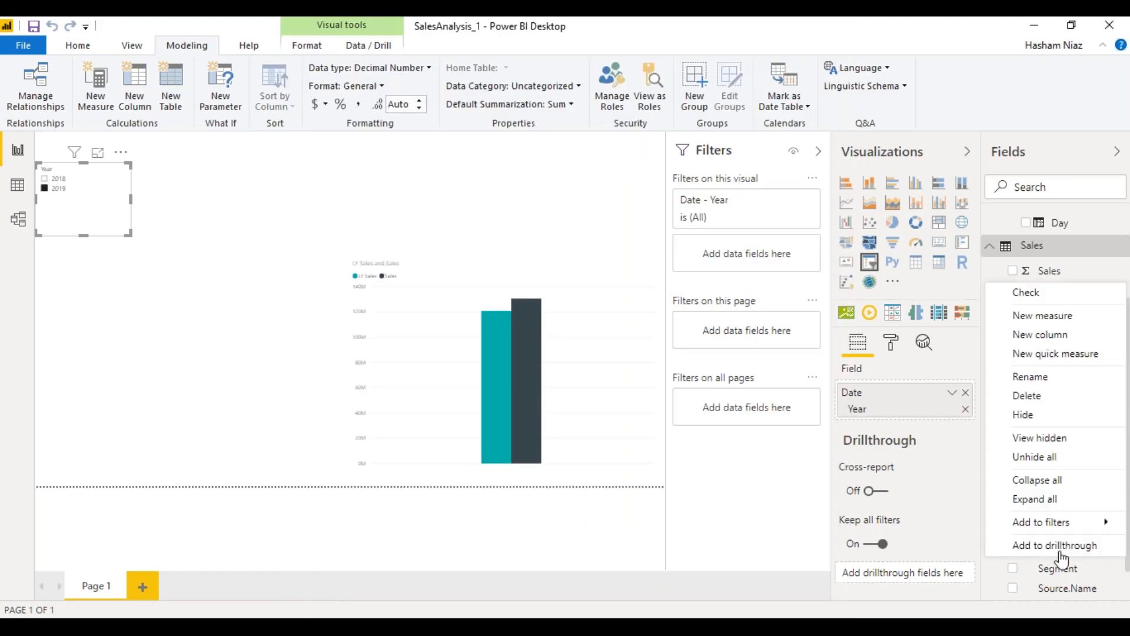
left_click(1053, 354)
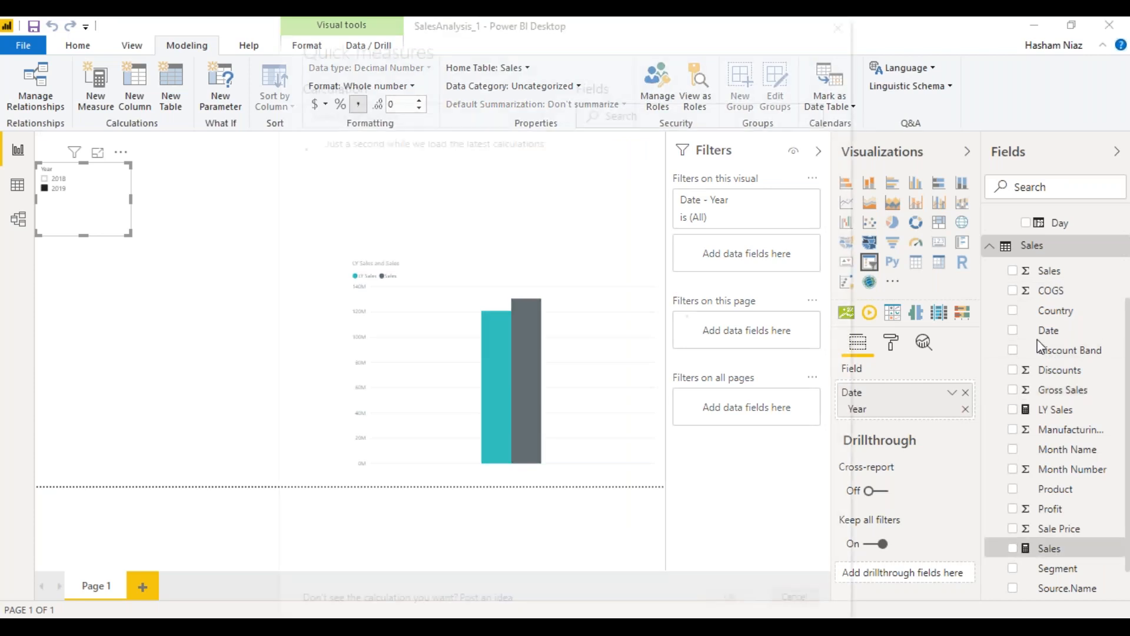
left_click(485, 121)
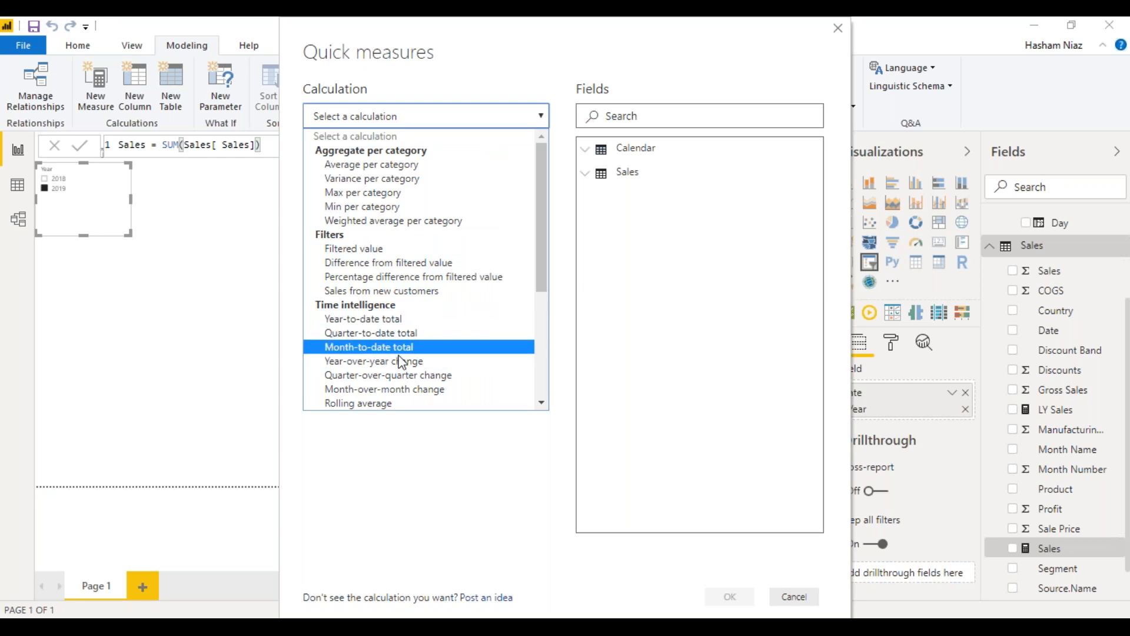
left_click(405, 365)
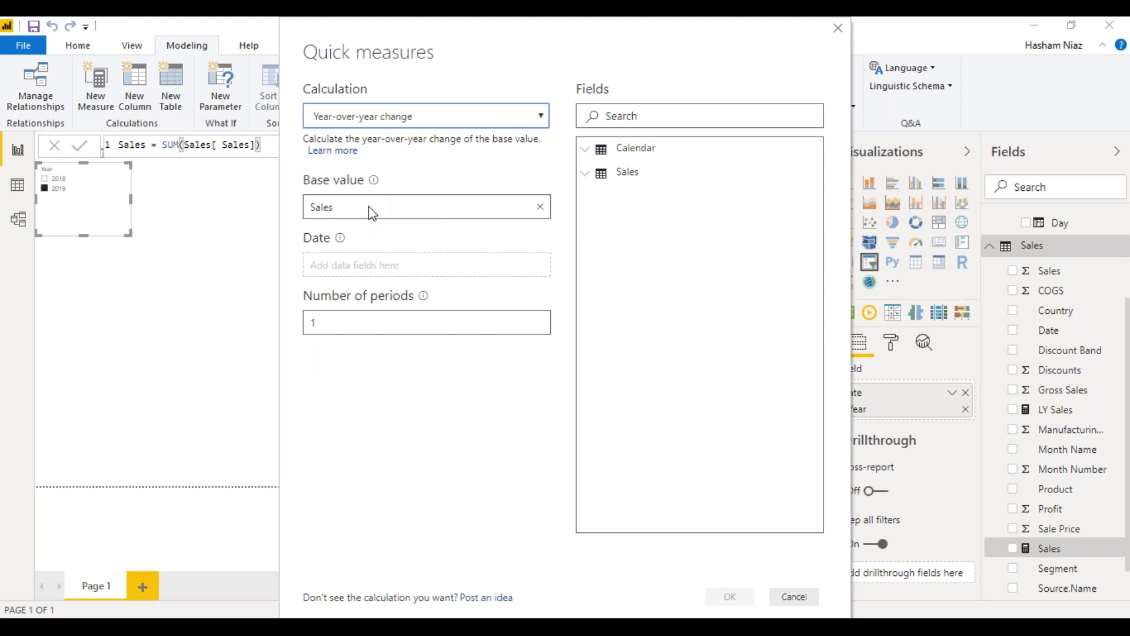
left_click(586, 149)
left_click_drag(609, 175, 439, 266)
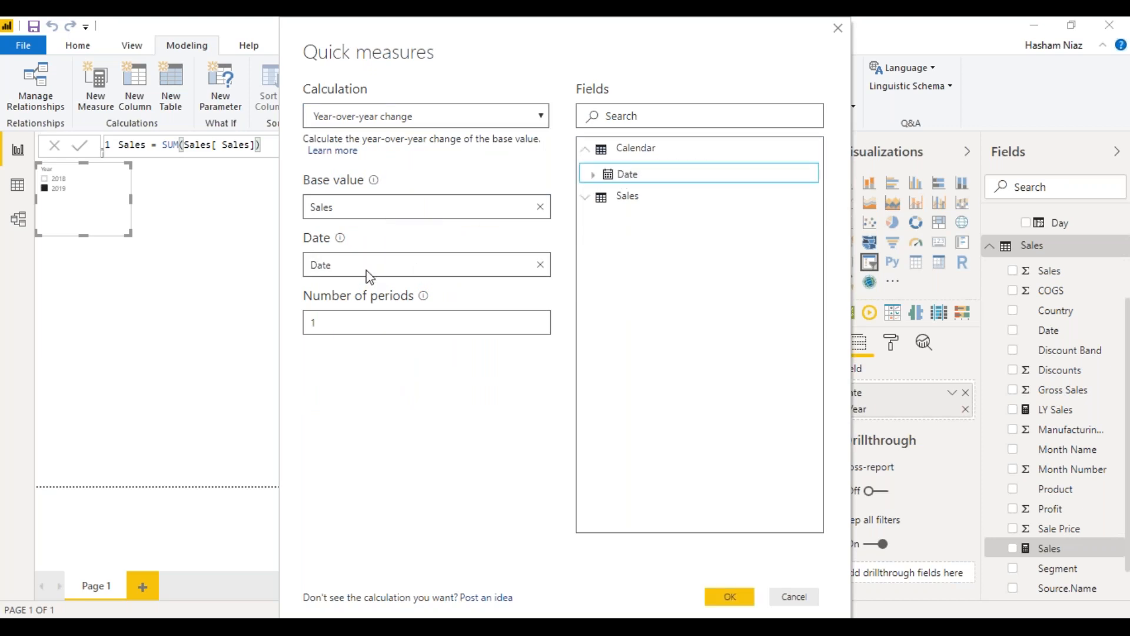
left_click(730, 597)
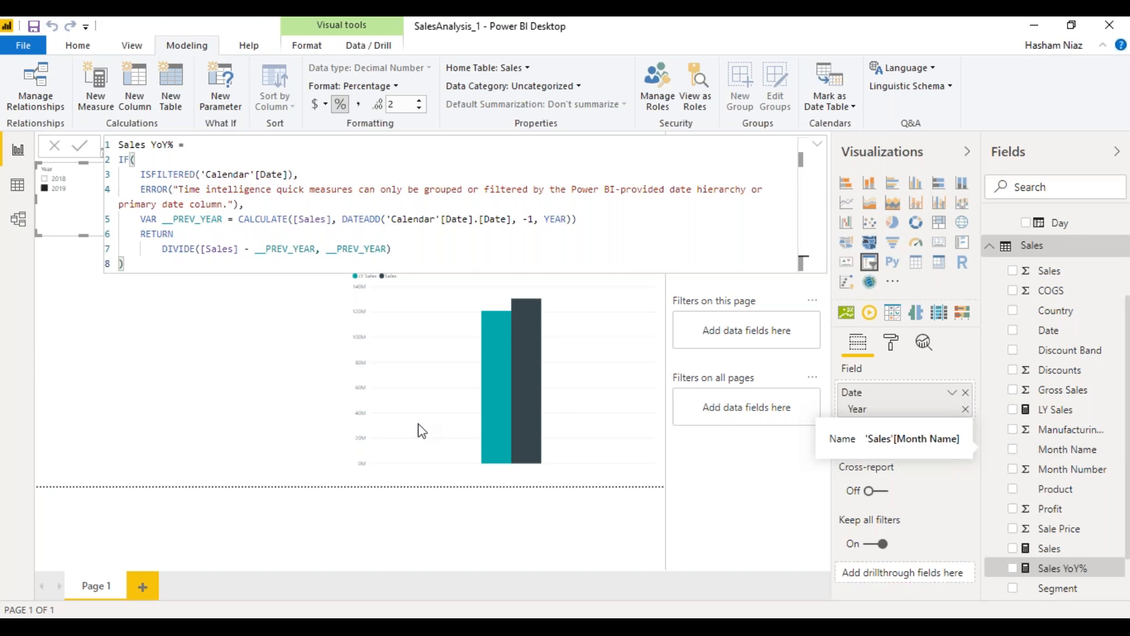
Step: Move the column chart to the top of the page and widen it to the page's right edge
left_click(302, 416)
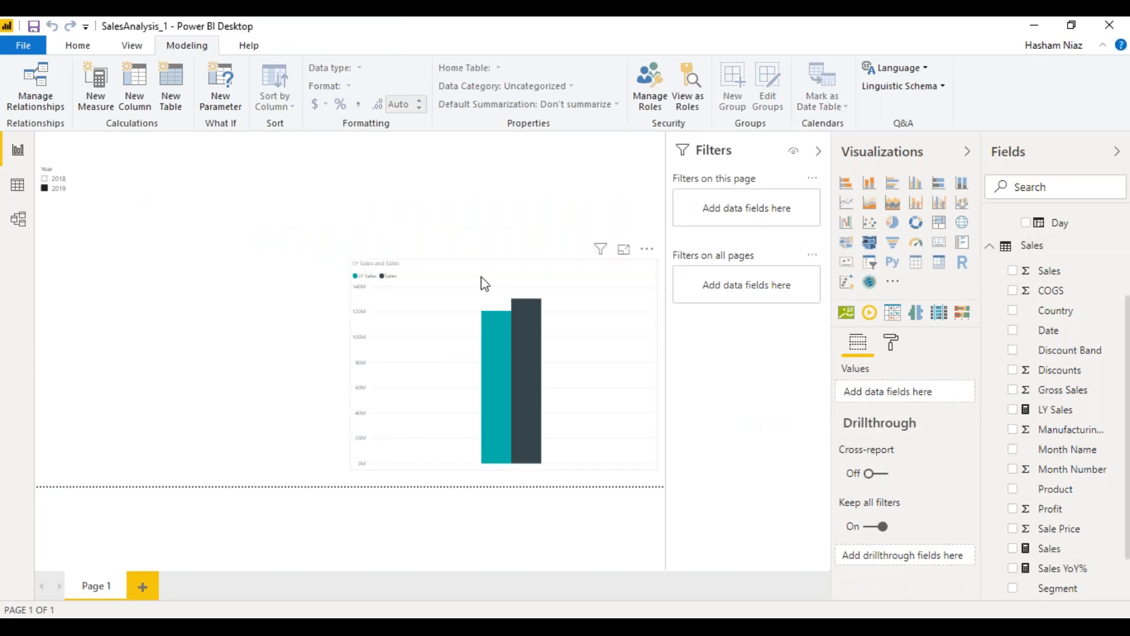
left_click_drag(480, 272, 380, 152)
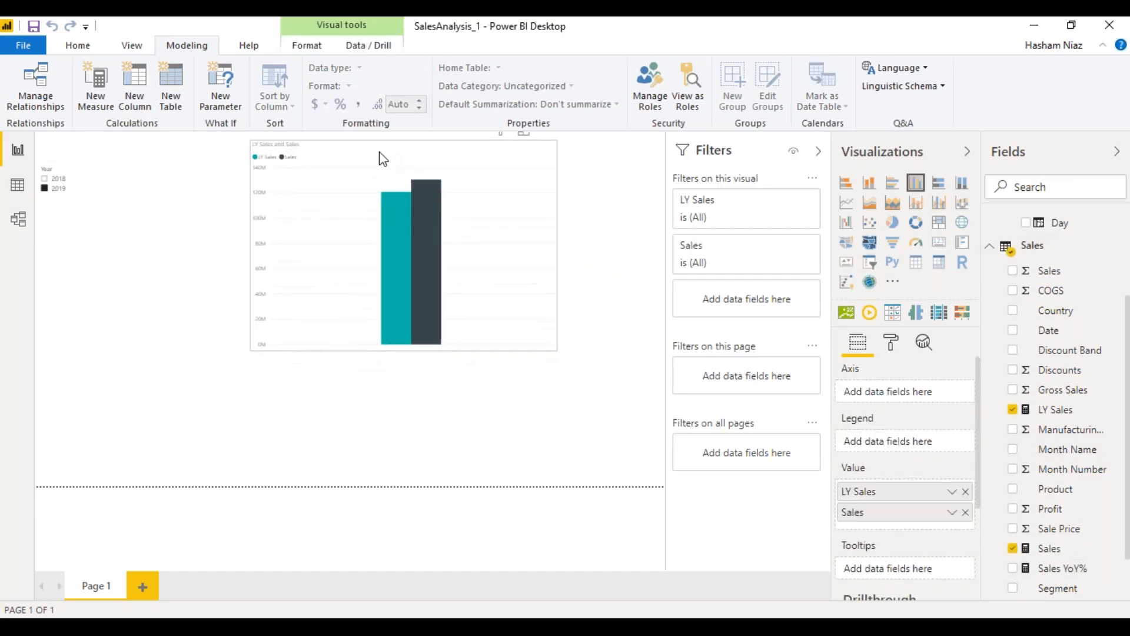
left_click_drag(556, 351, 663, 322)
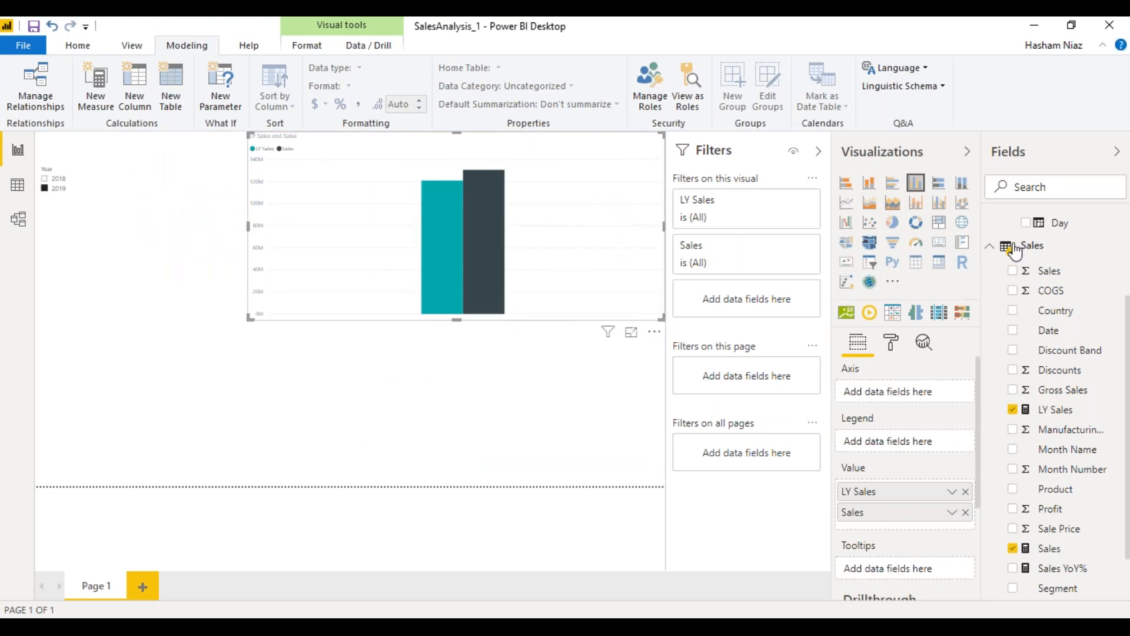
Step: Add Month from the Calendar date hierarchy to the chart's axis and convert it to a line and clustered column chart
scroll(1048, 292, "up", 3)
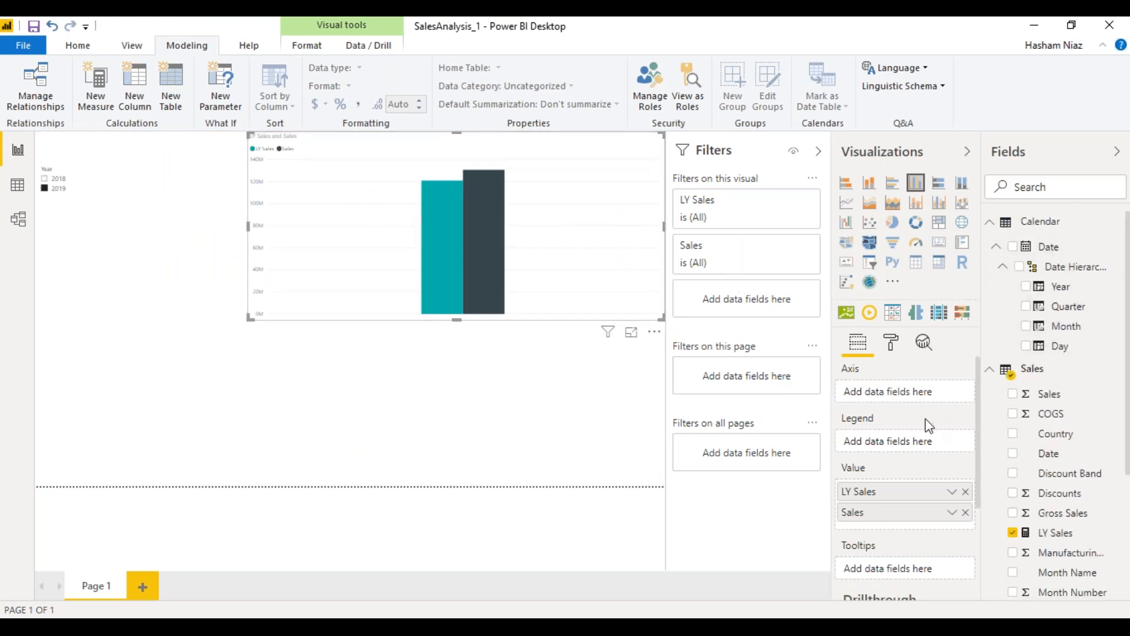
left_click_drag(1063, 328, 895, 400)
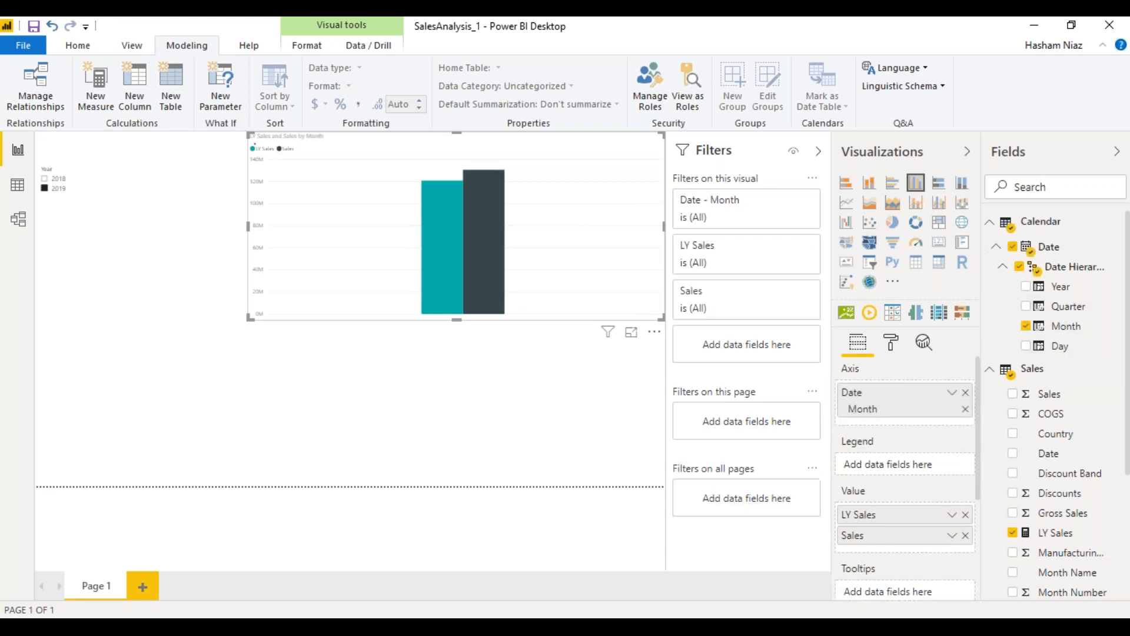
left_click(939, 211)
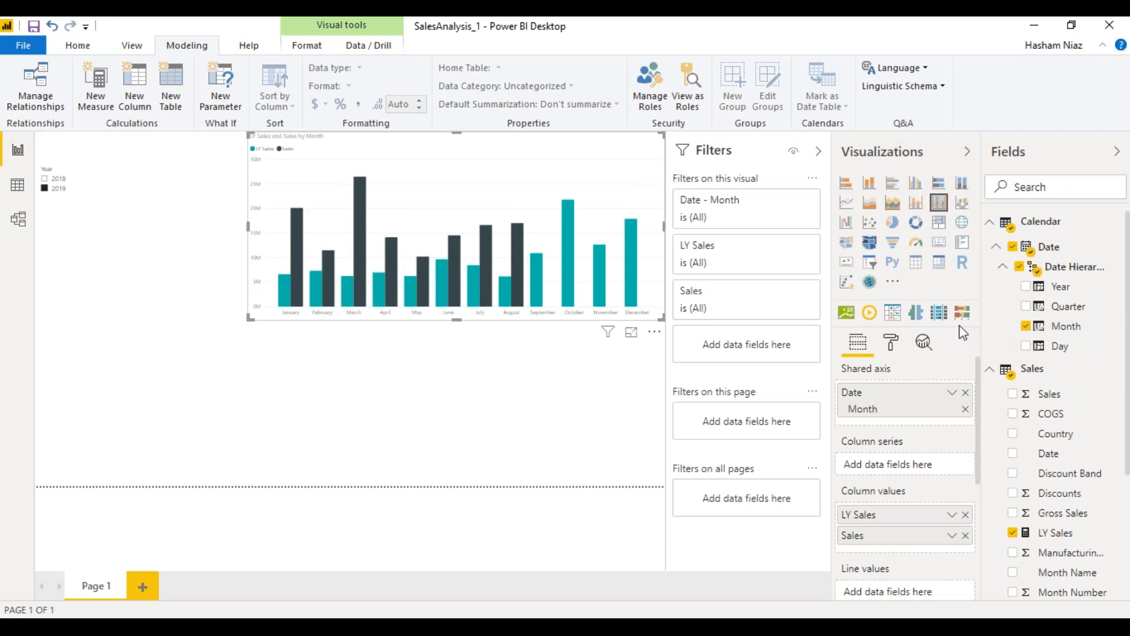
Step: Add the Sales YoY% measure to the combo chart's line values
scroll(1099, 465, "down", 3)
left_click_drag(1090, 531, 948, 593)
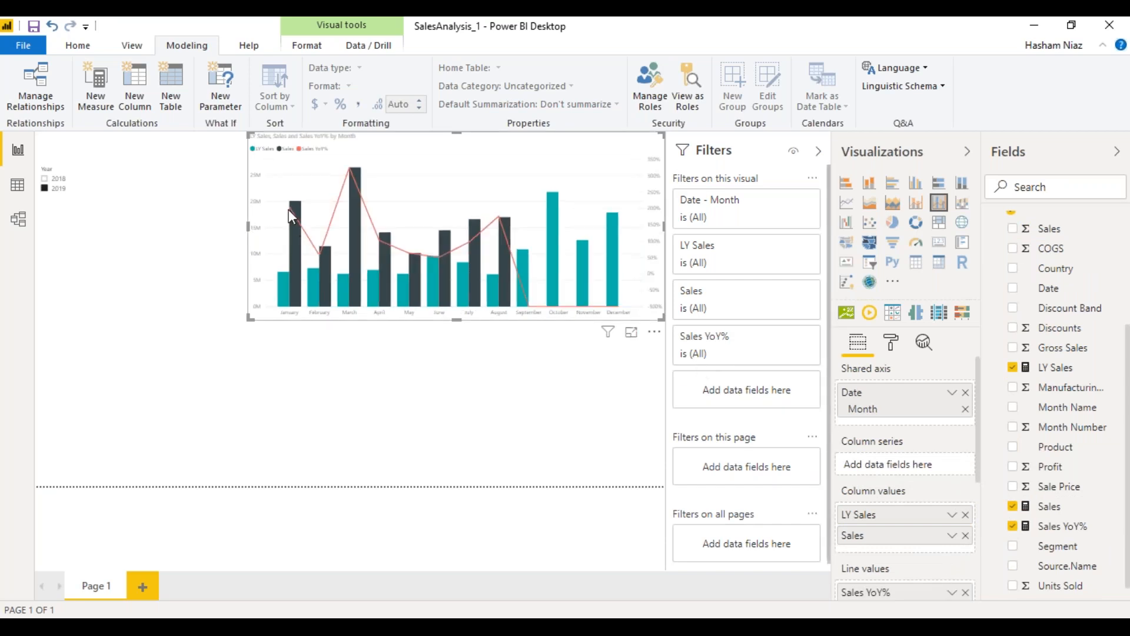
Step: Examine the monthly Sales YoY% values along the combo chart's line, including the months from September onward
mouse_move(291, 209)
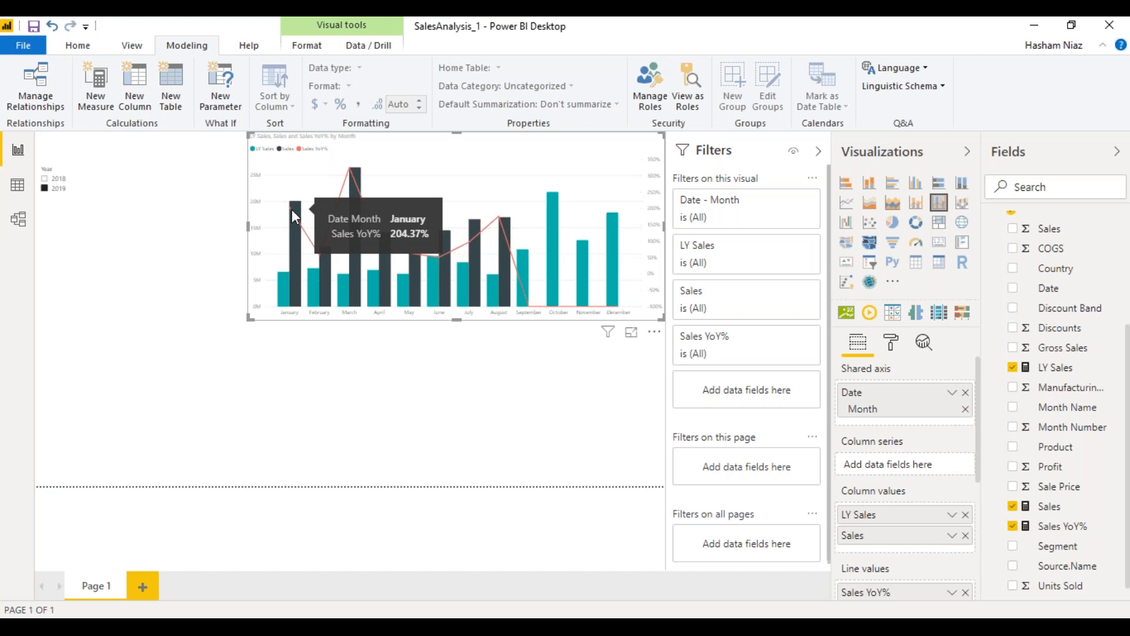
mouse_move(324, 258)
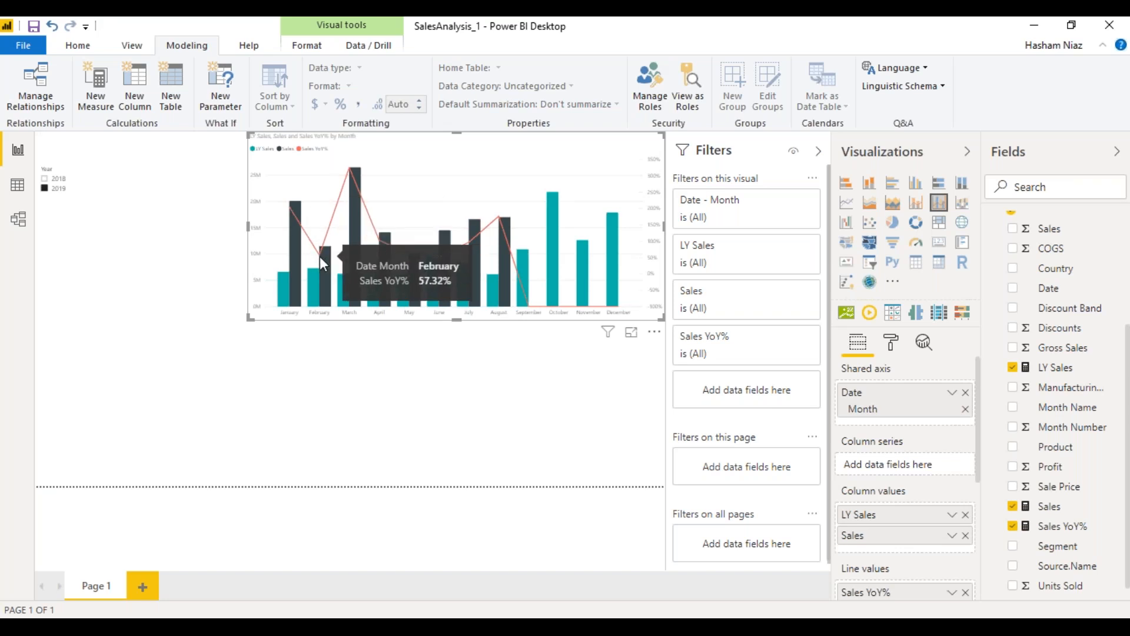
mouse_move(353, 176)
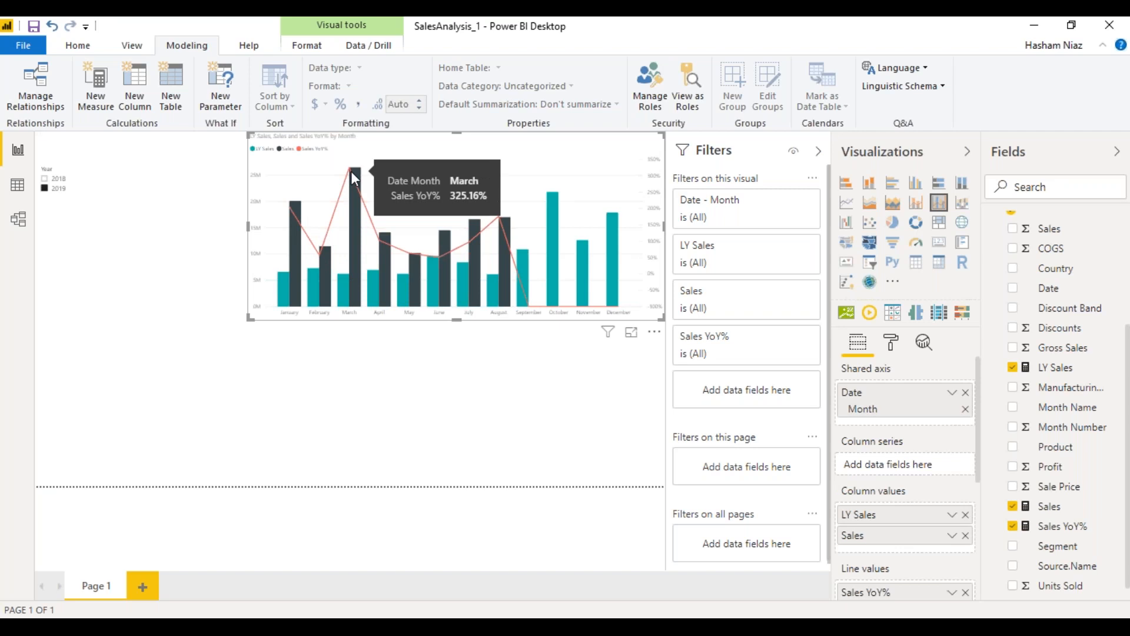
mouse_move(382, 246)
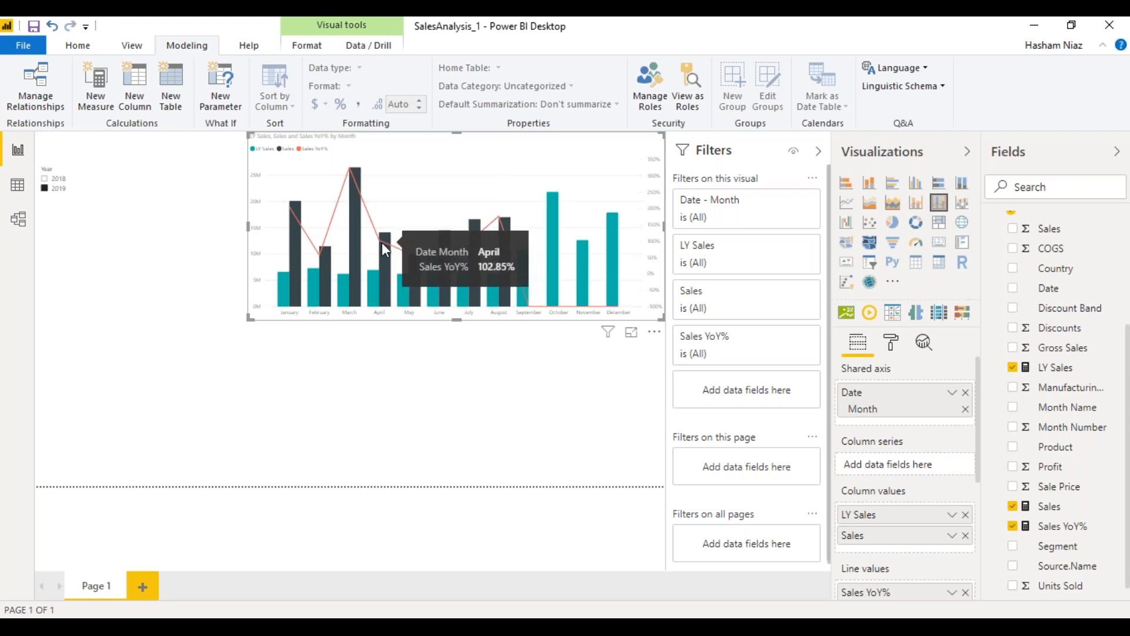
mouse_move(532, 312)
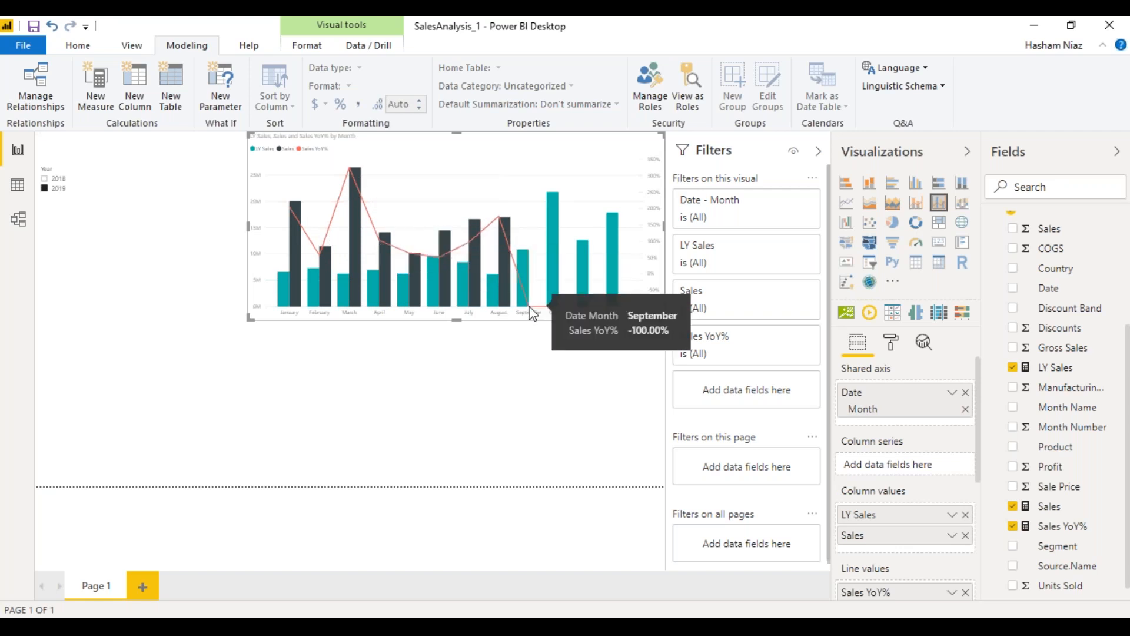
mouse_move(620, 308)
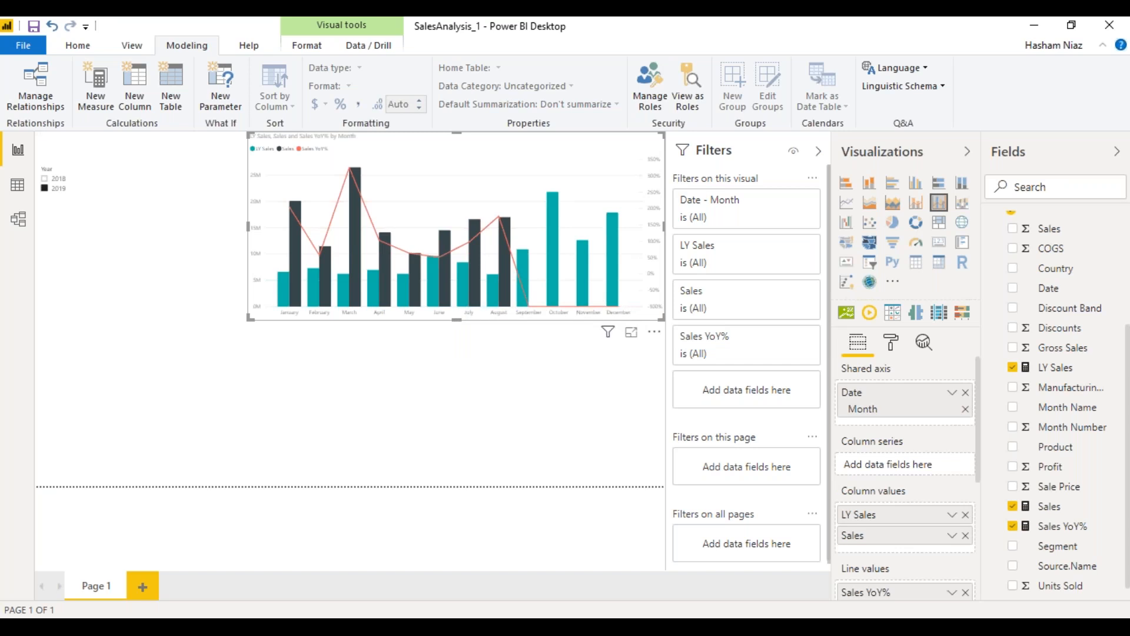
mouse_move(615, 338)
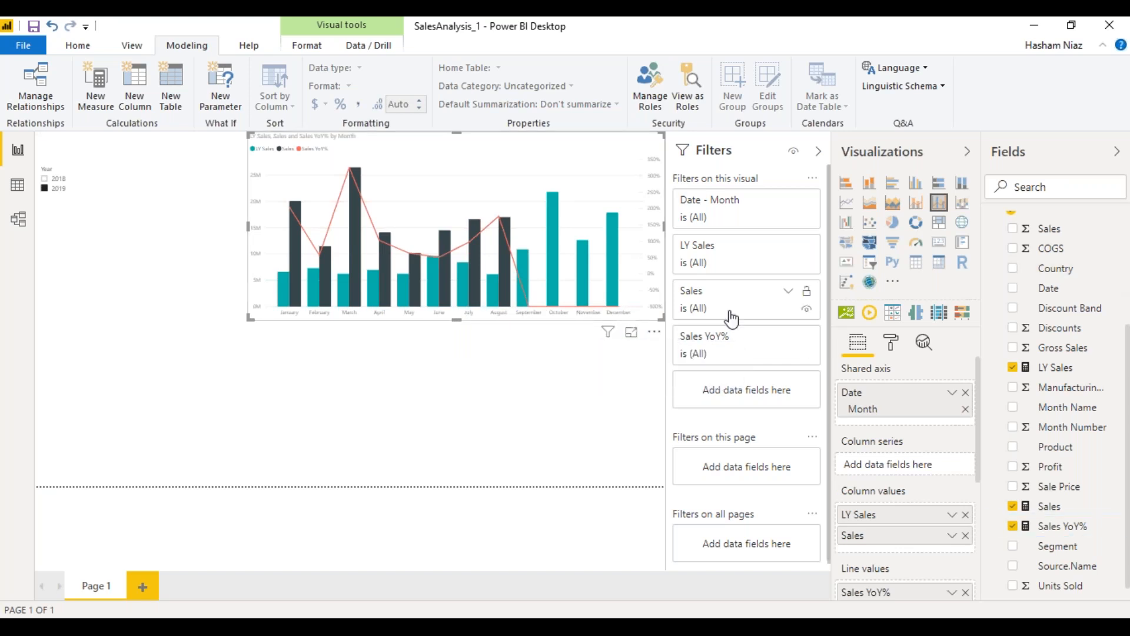
Step: With the Filters pane collapsed, narrow the combo chart from its left edge and move the Year slicer to the page's upper-left corner
left_click(818, 156)
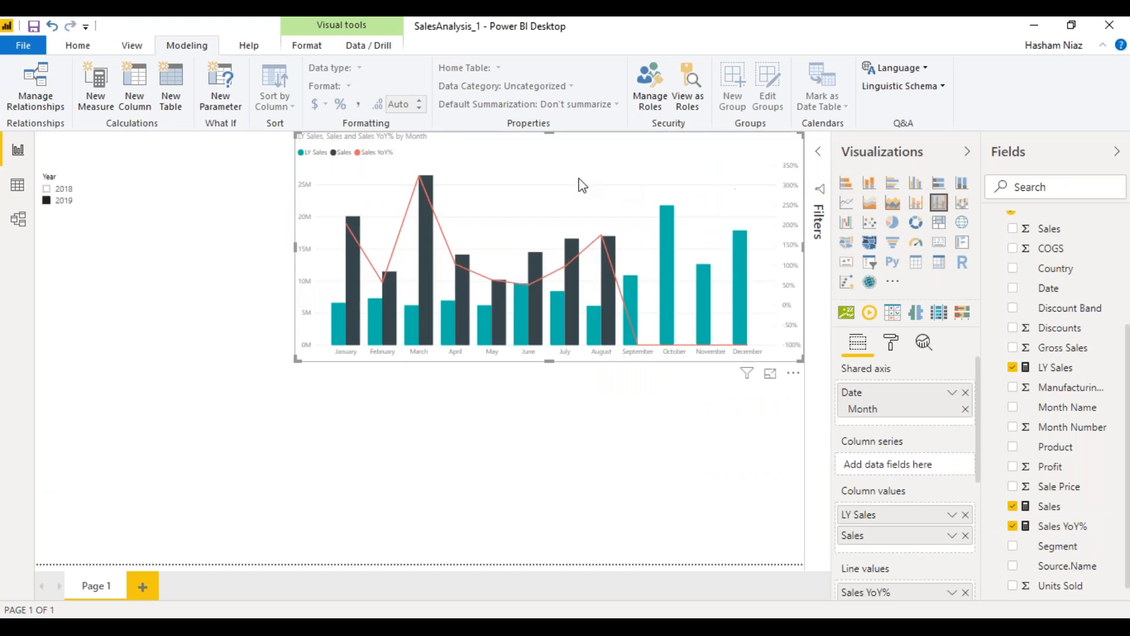
left_click_drag(295, 248, 365, 248)
left_click_drag(106, 194, 101, 144)
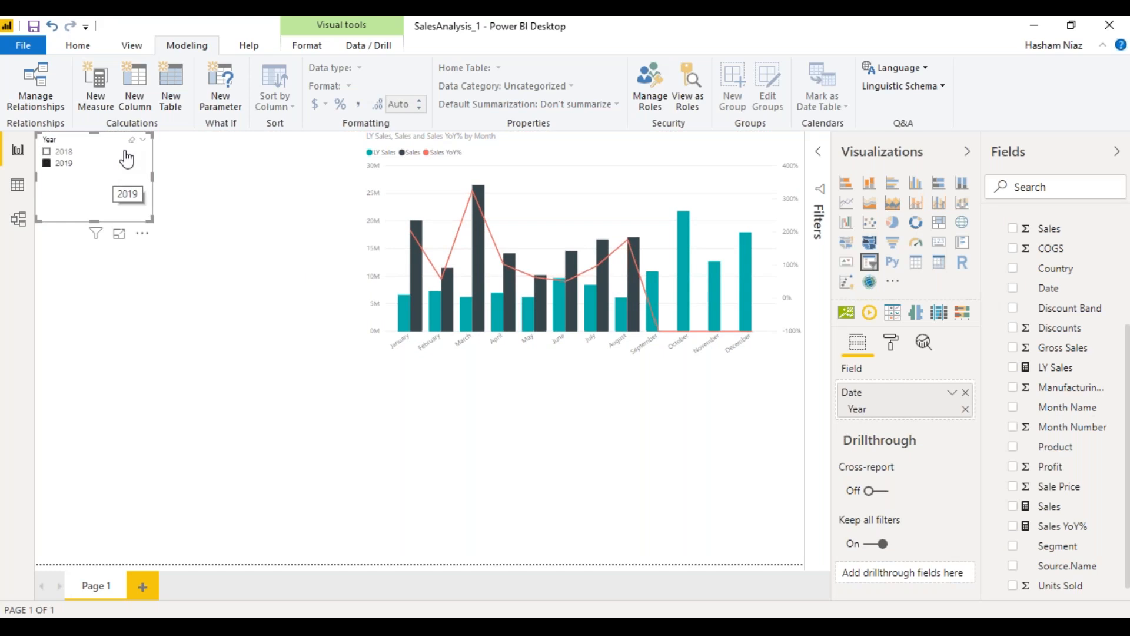
Step: Clear the Year slicer's selection and turn on single select for the slicer
left_click(47, 163)
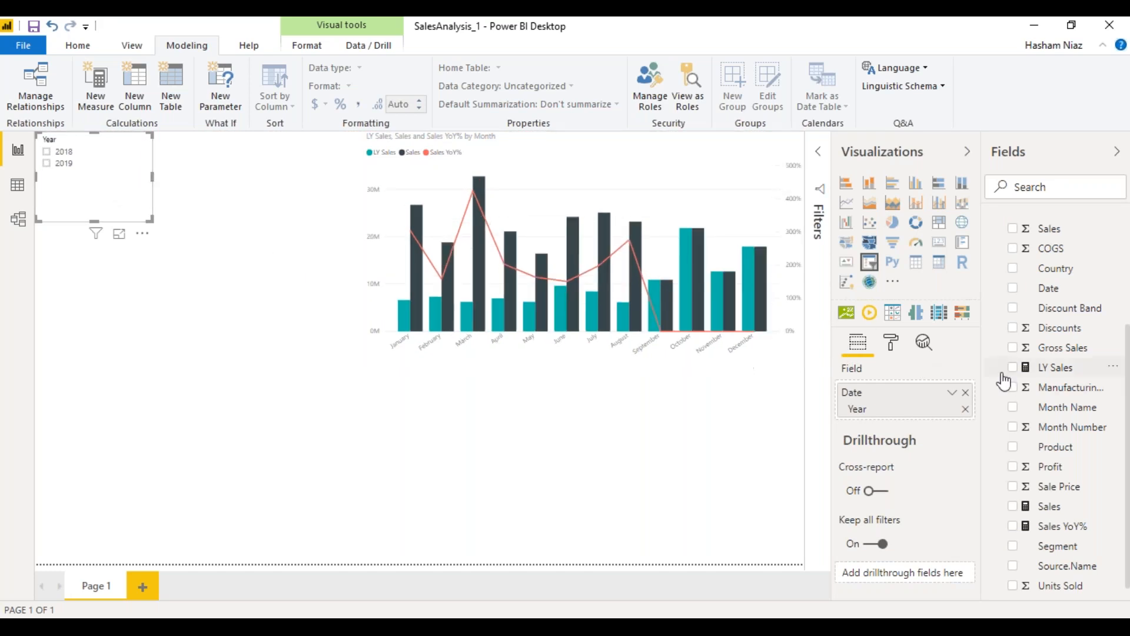
left_click(892, 349)
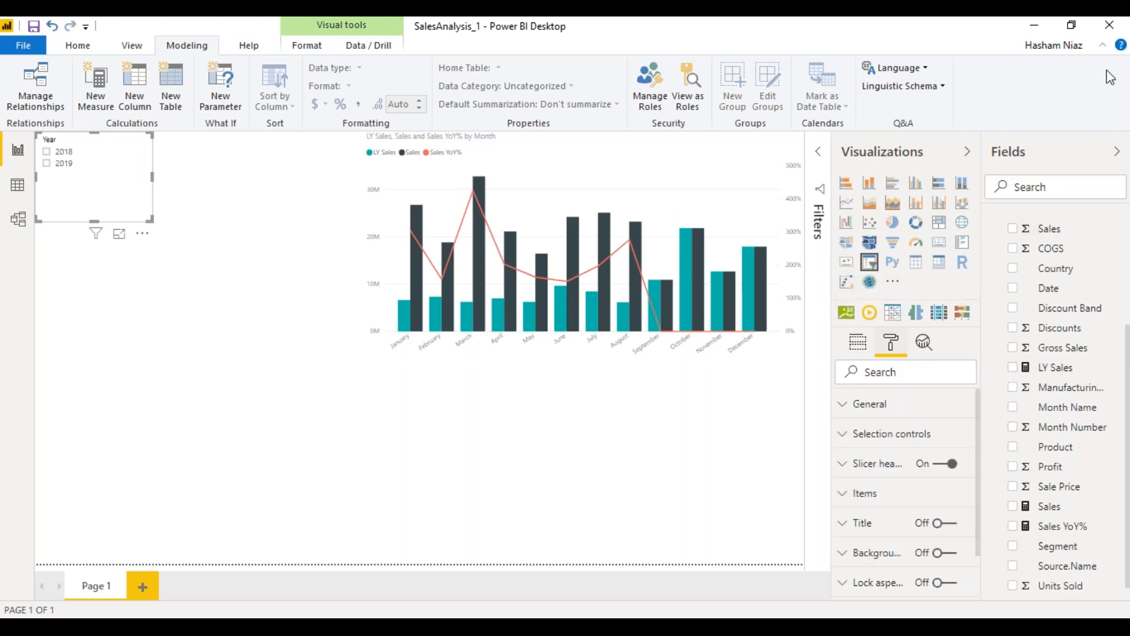
left_click(852, 434)
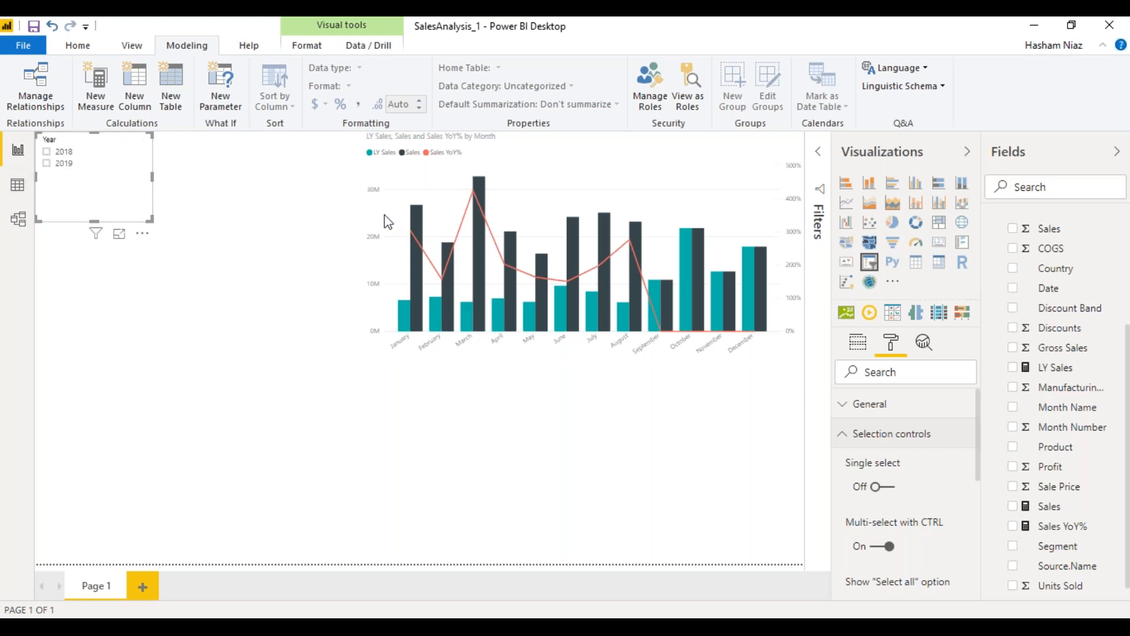
mouse_move(409, 232)
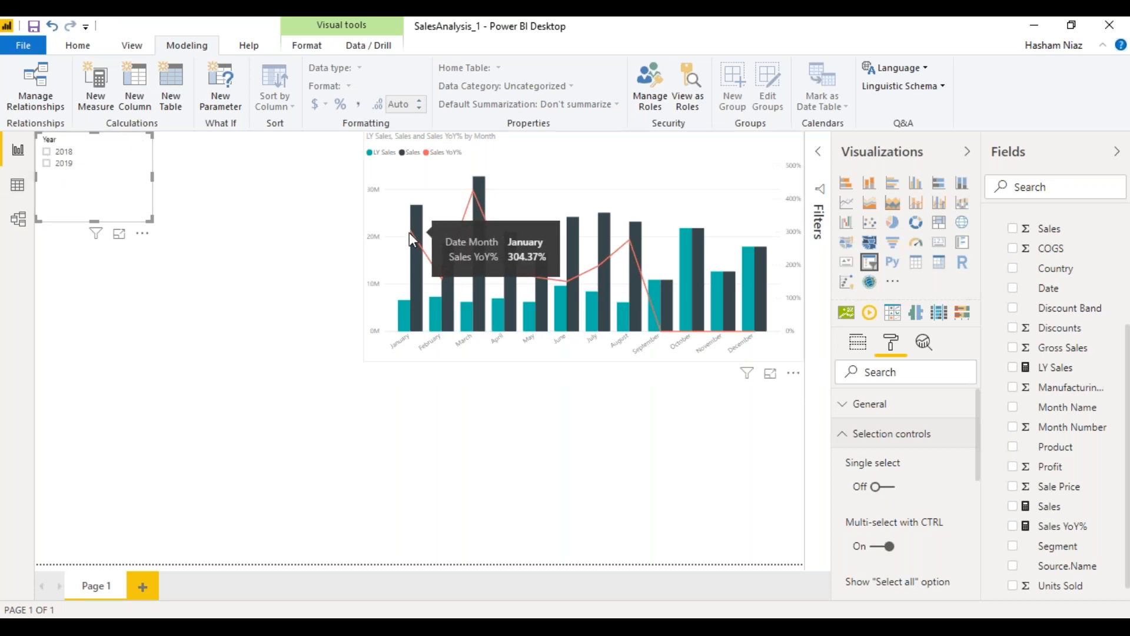
left_click(890, 487)
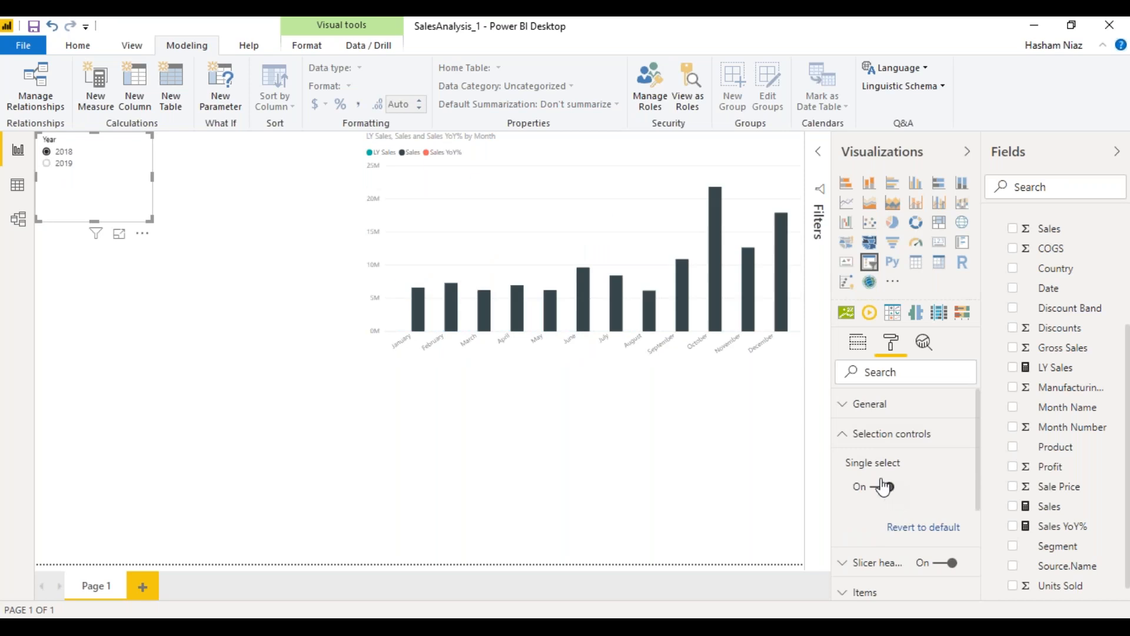
Step: Select 2019 in the Year slicer and check January's Sales YoY% value in the combo chart
left_click(62, 164)
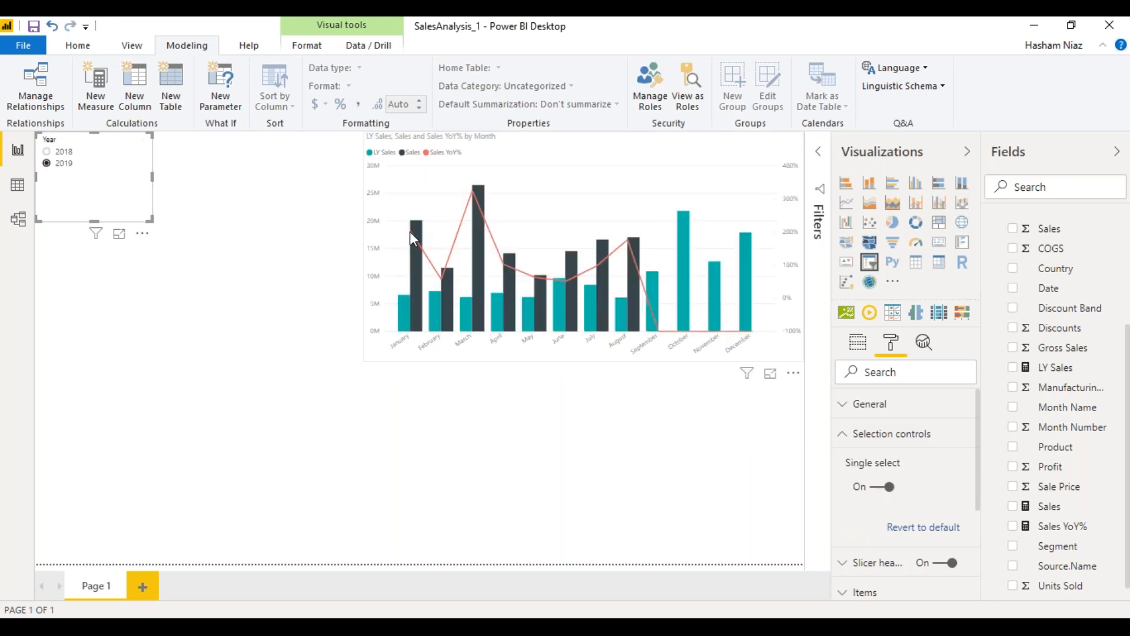
mouse_move(414, 237)
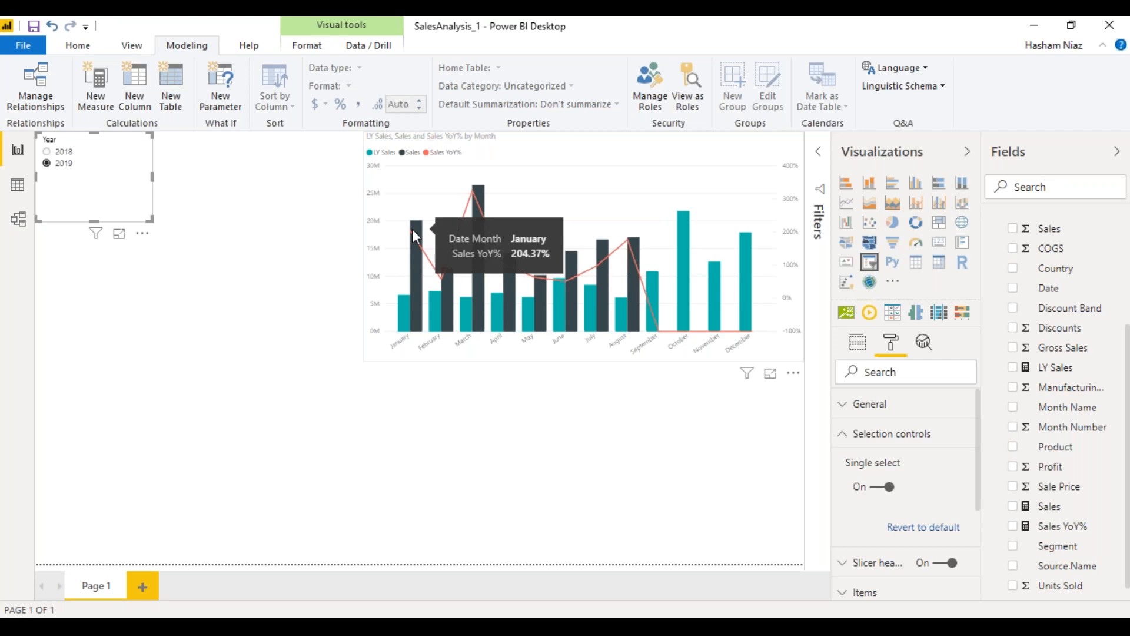
left_click(847, 439)
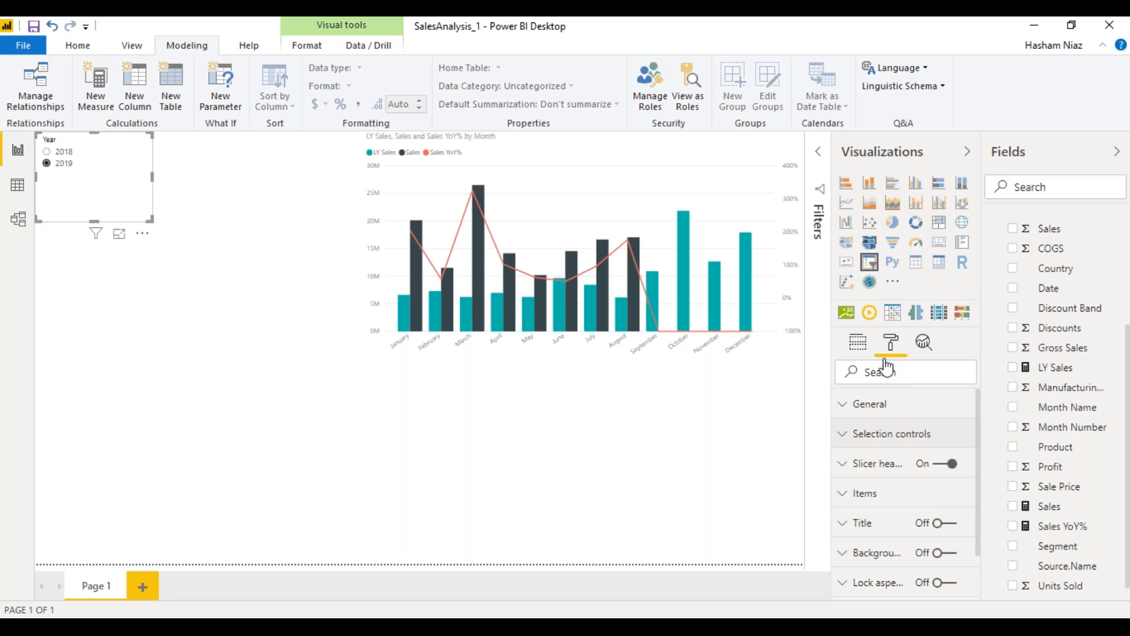
Step: Turn on the slicer's title with the text Year and give it a dark grey background
left_click(941, 522)
scroll(906, 501, "down", 2)
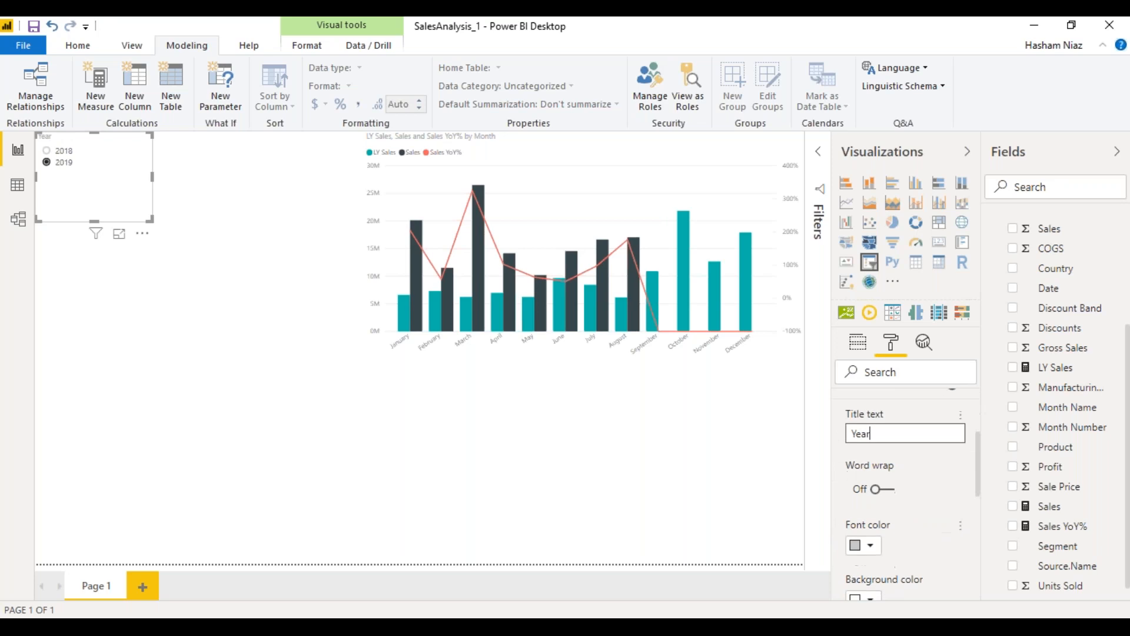
scroll(887, 543, "down", 2)
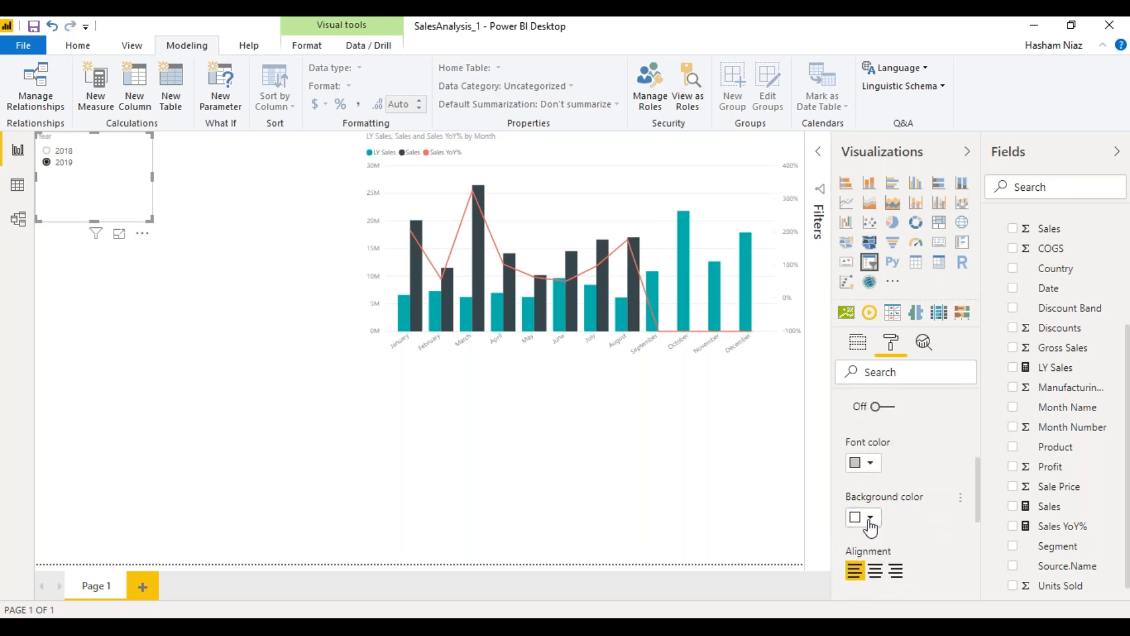
left_click(869, 522)
left_click(885, 448)
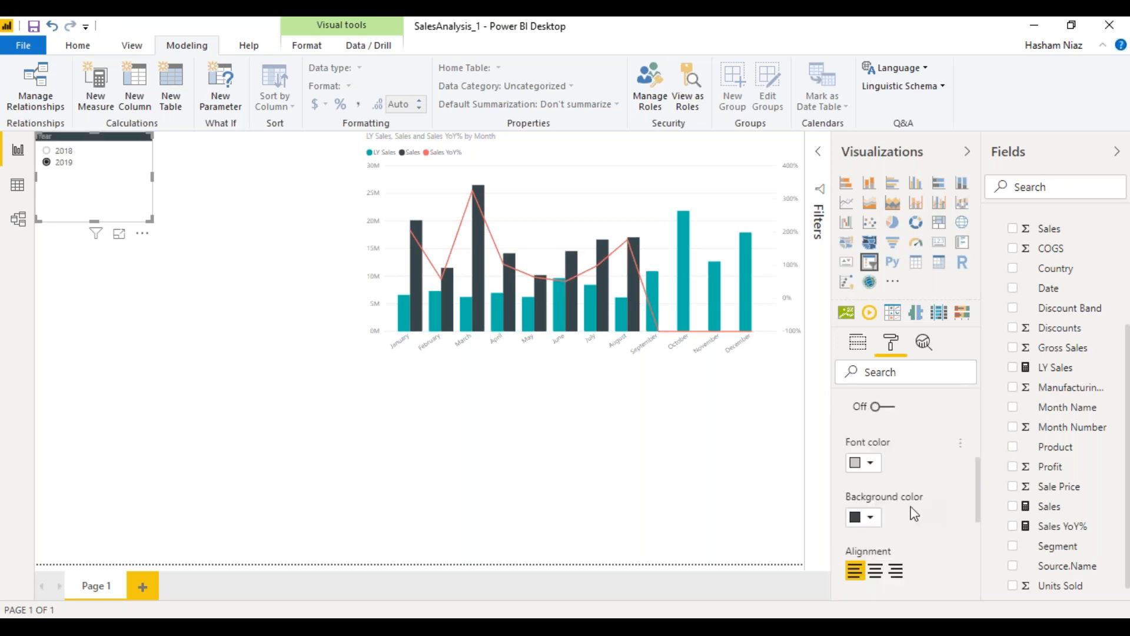
Step: Format the Year slicer's title with white, centred text at 14 pt
left_click(862, 463)
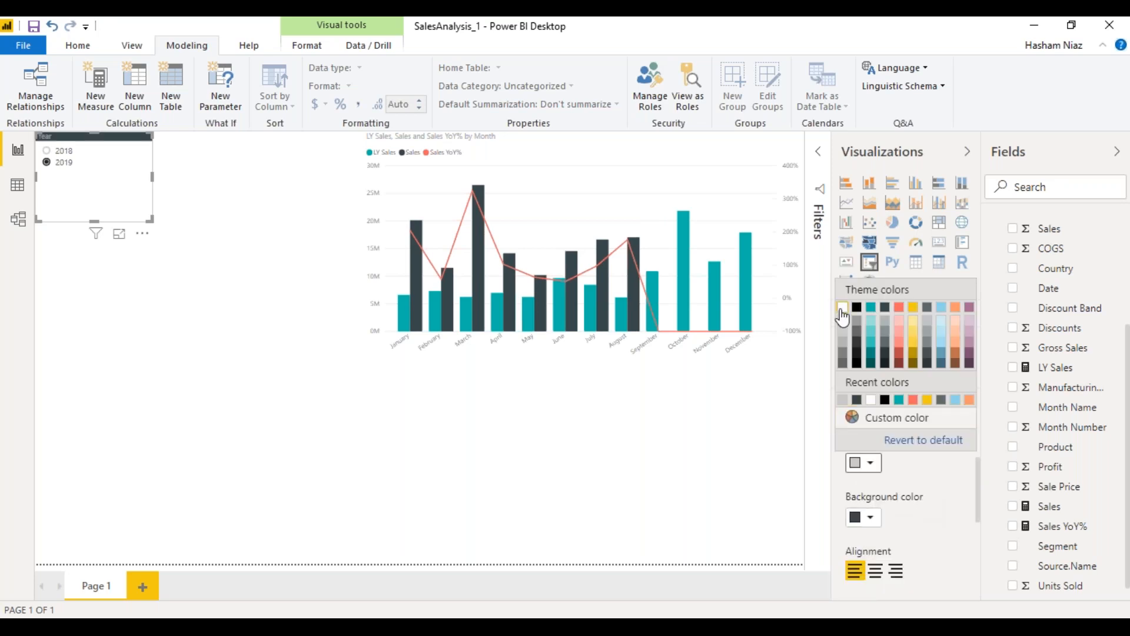
left_click(871, 400)
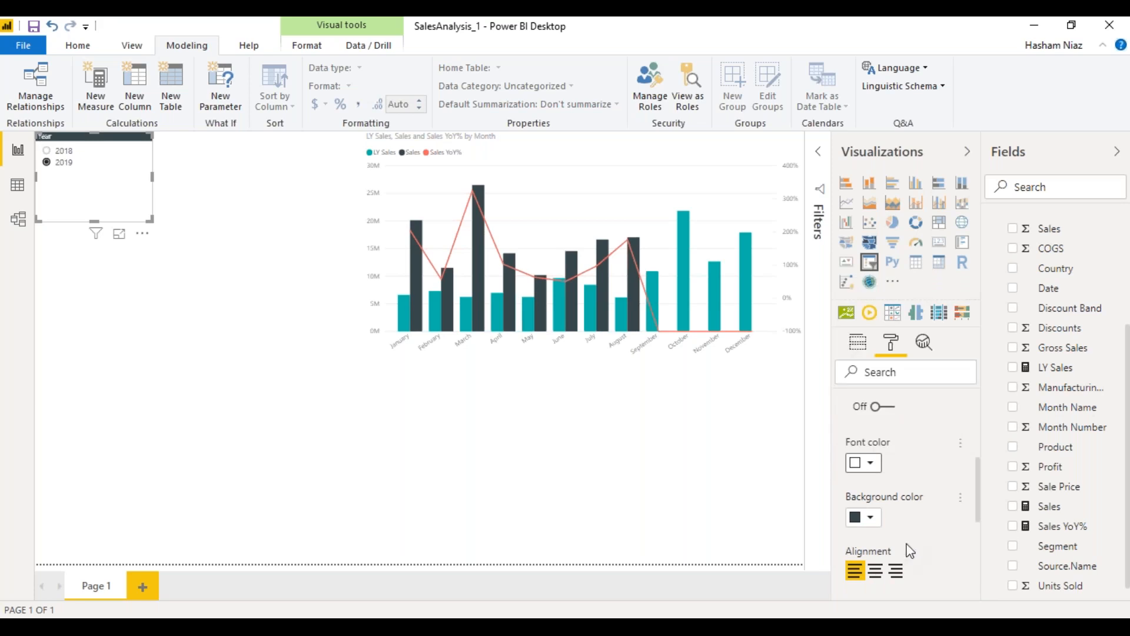
left_click(875, 571)
scroll(896, 502, "down", 1)
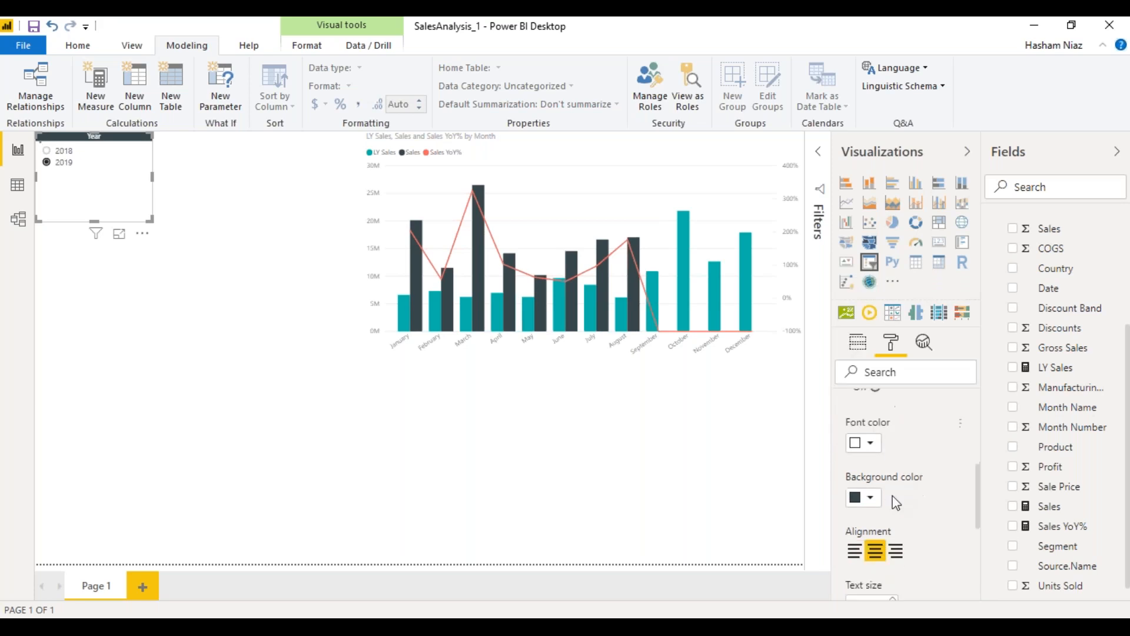
scroll(895, 500, "down", 4)
scroll(895, 501, "up", 1)
left_click_drag(862, 457, 851, 458)
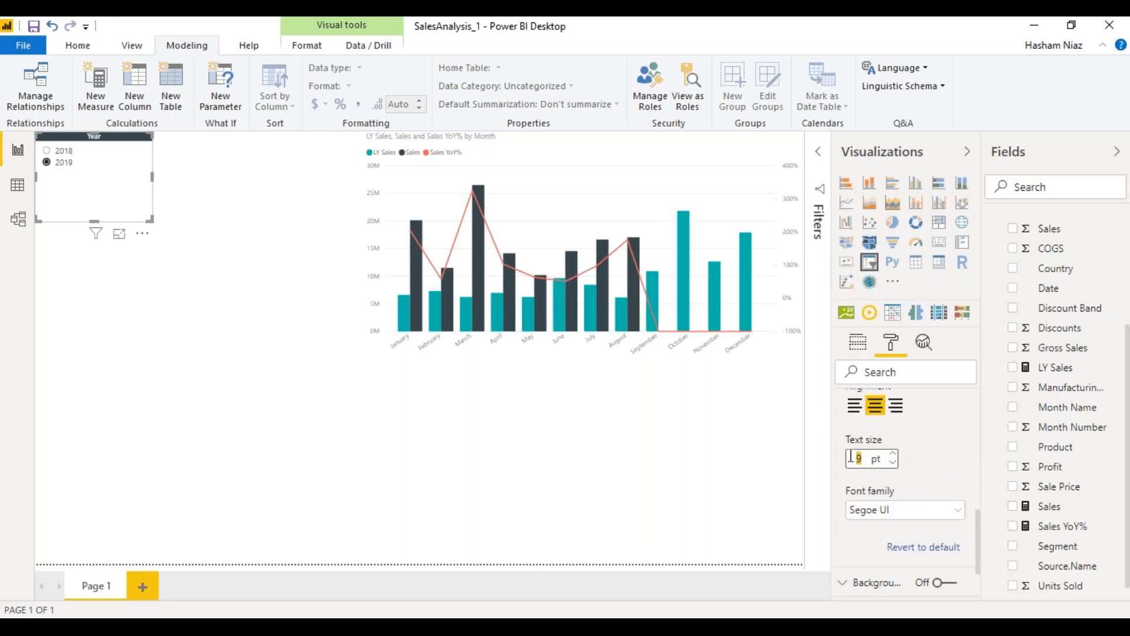
left_click(892, 461)
left_click(872, 461)
type("14")
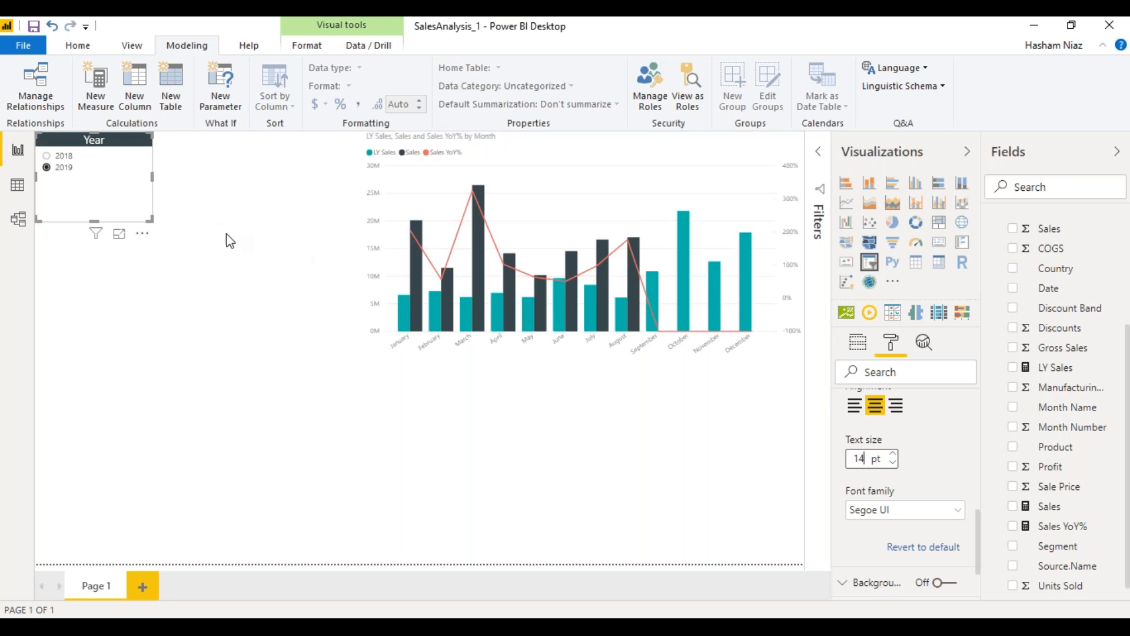
Step: Shrink the Year slicer to fit its two entries and place a copy of it directly beside it
left_click_drag(151, 220, 113, 194)
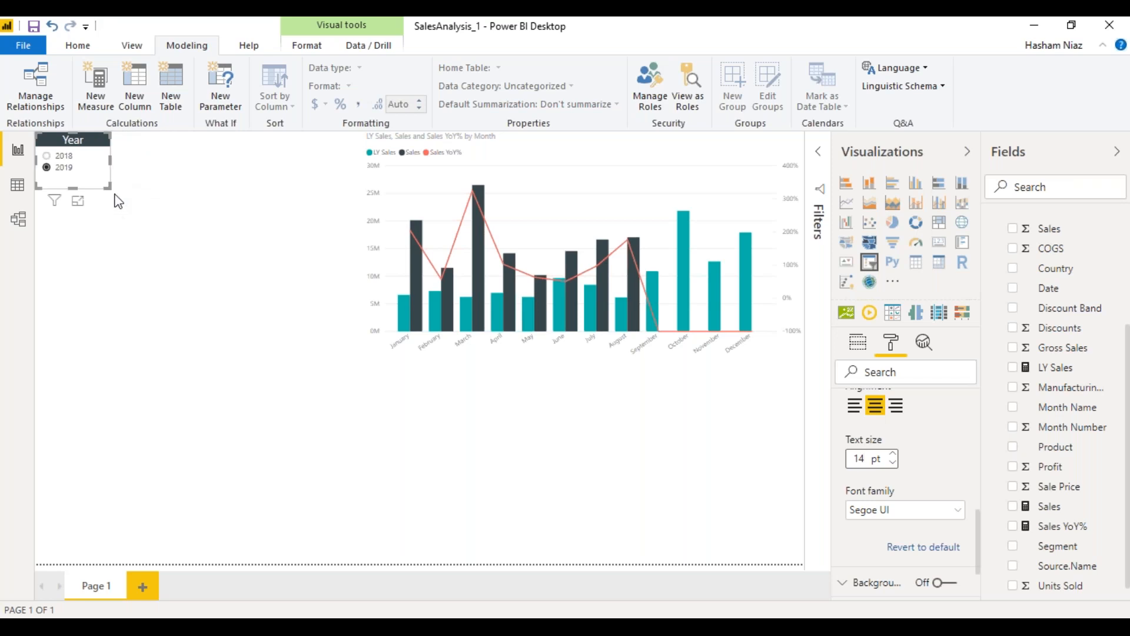
left_click(135, 321)
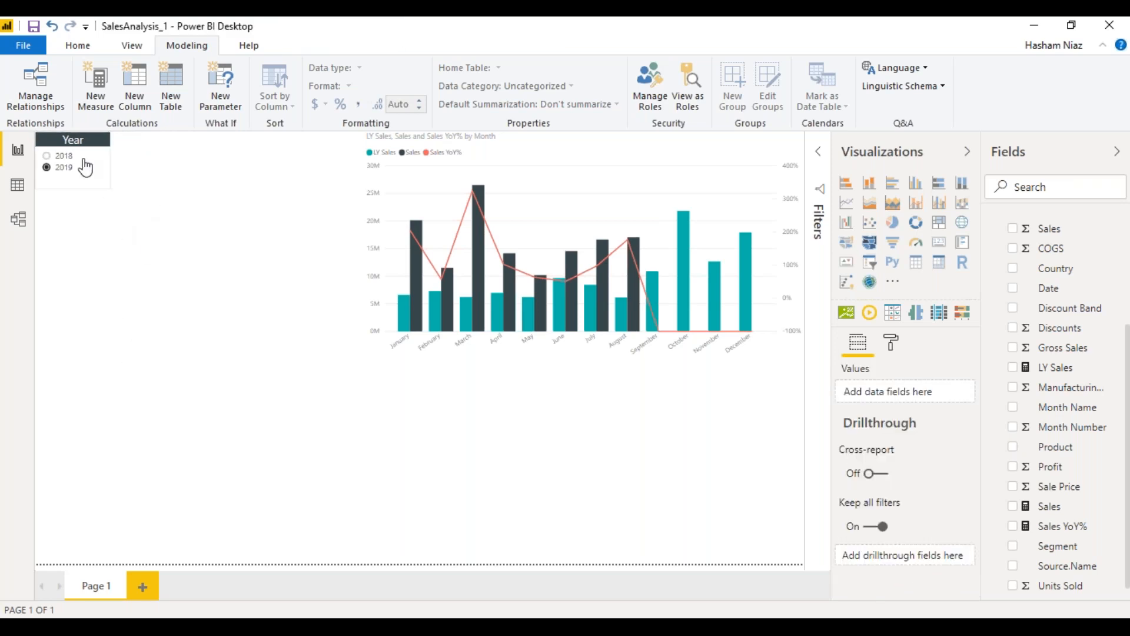
left_click(89, 170)
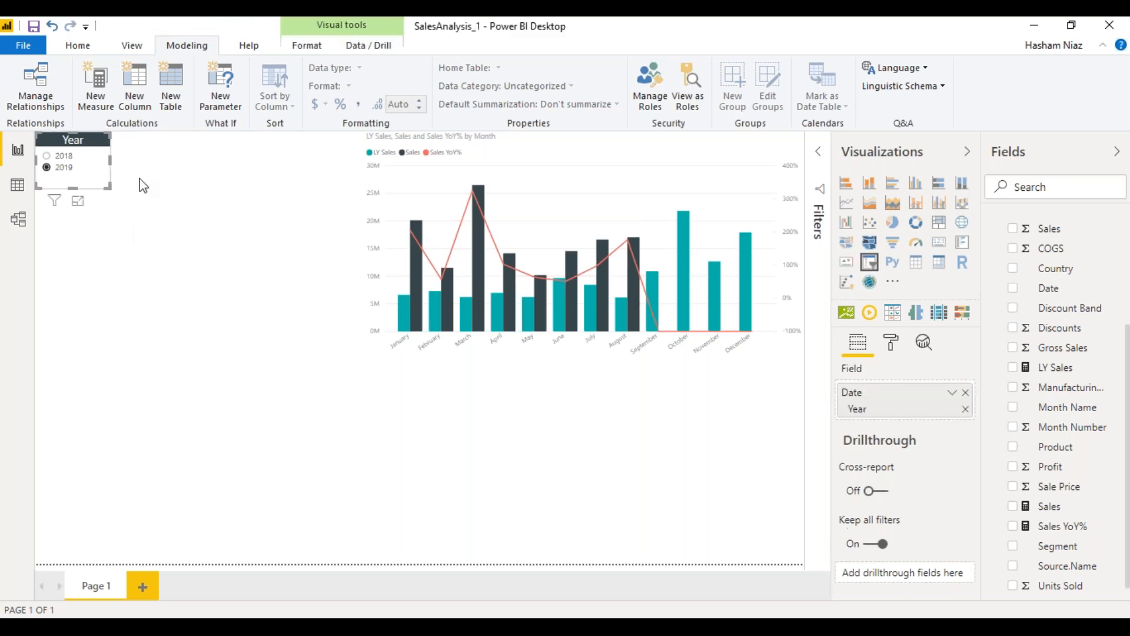
key("ctrl+v")
left_click_drag(107, 171, 189, 169)
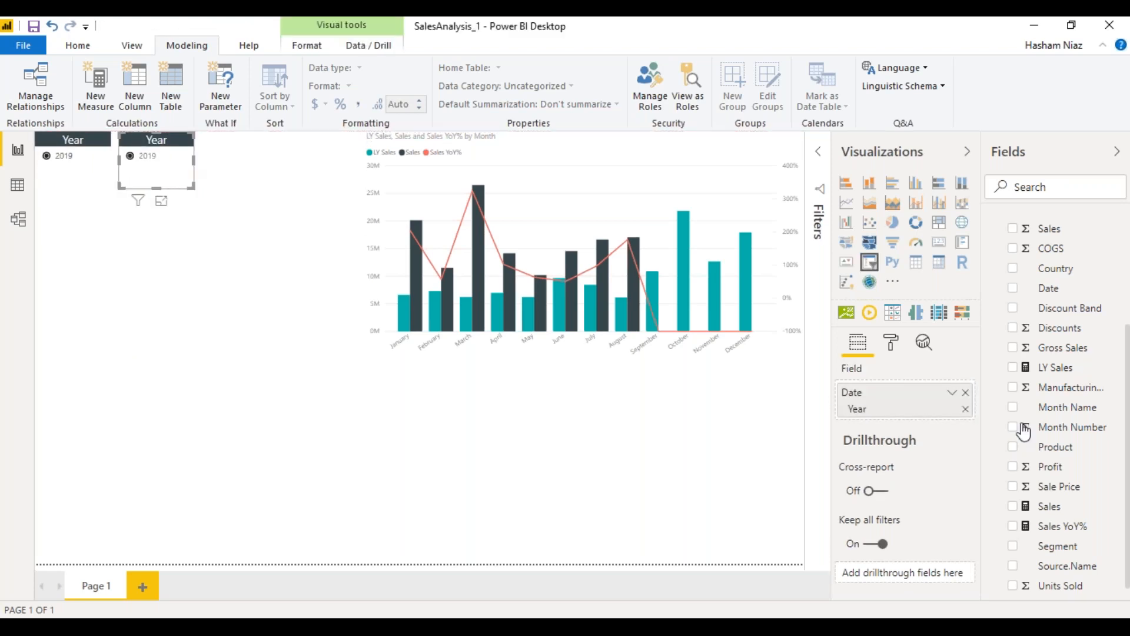
Step: Retitle the copied slicer Month and replace its field with Month from the Calendar table's date hierarchy
left_click(891, 343)
scroll(936, 495, "down", 1)
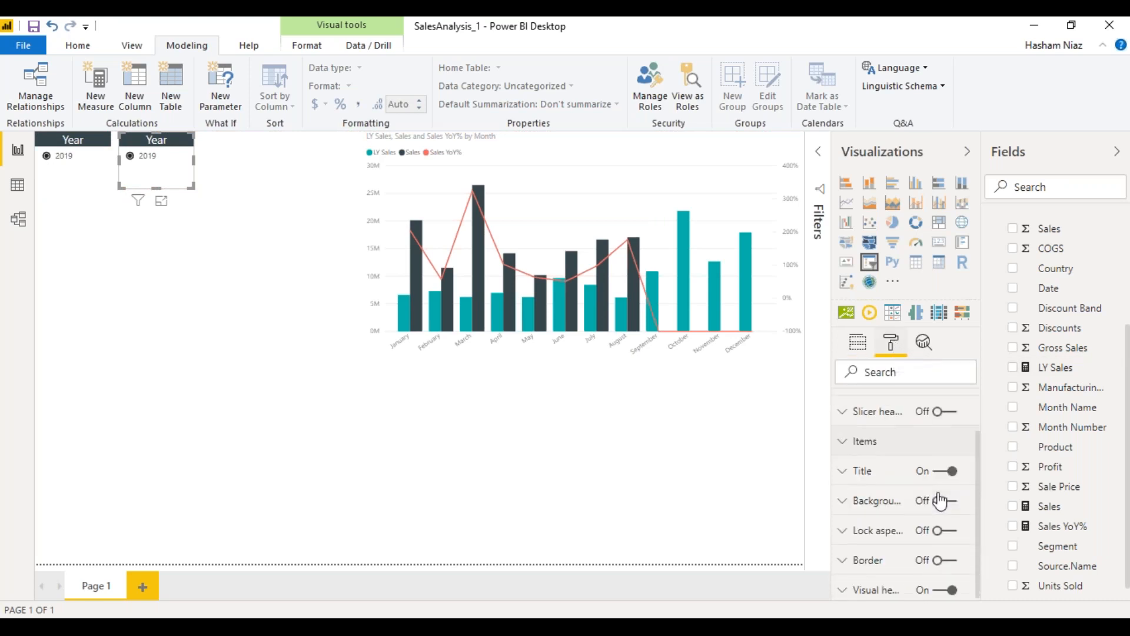
left_click(888, 469)
double_click(895, 519)
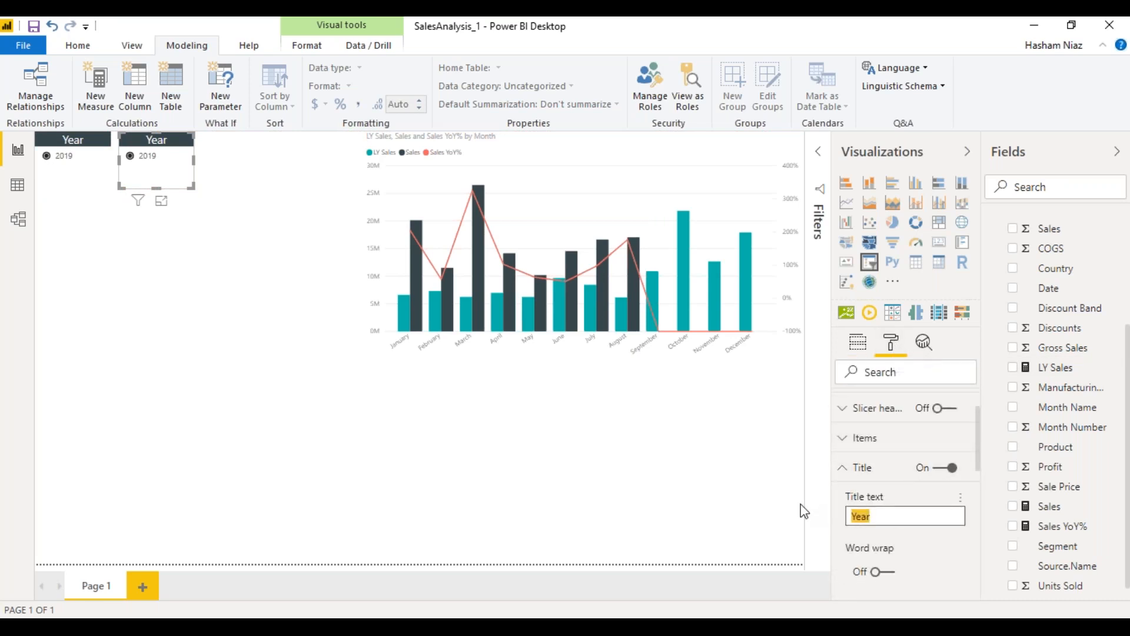
type("Month")
left_click_drag(1127, 468, 1127, 356)
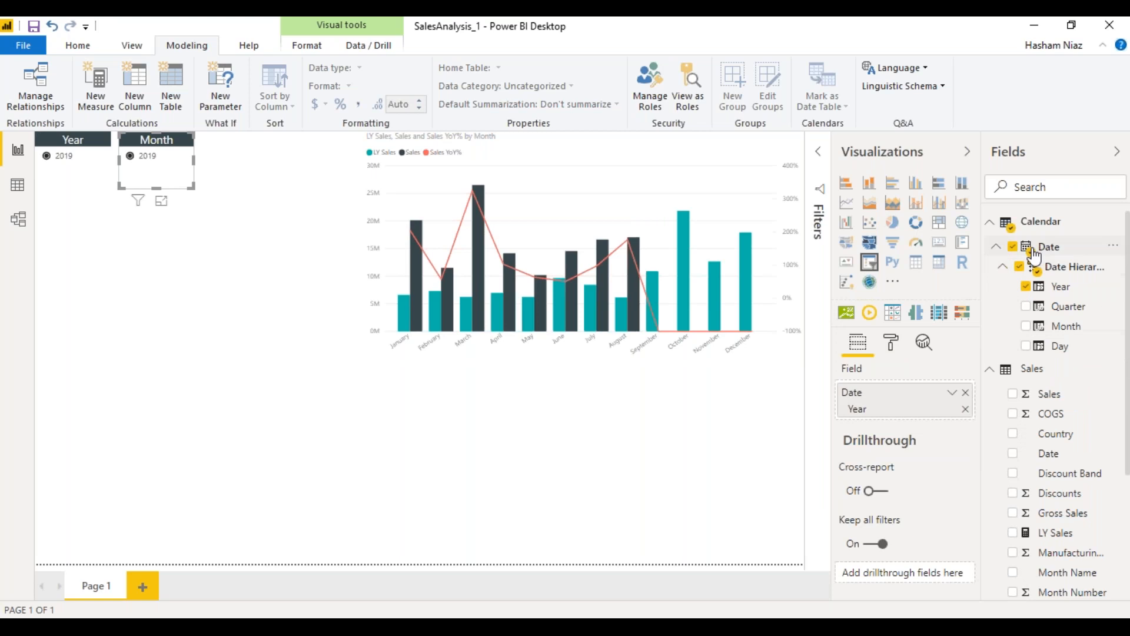
left_click_drag(1025, 333, 942, 406)
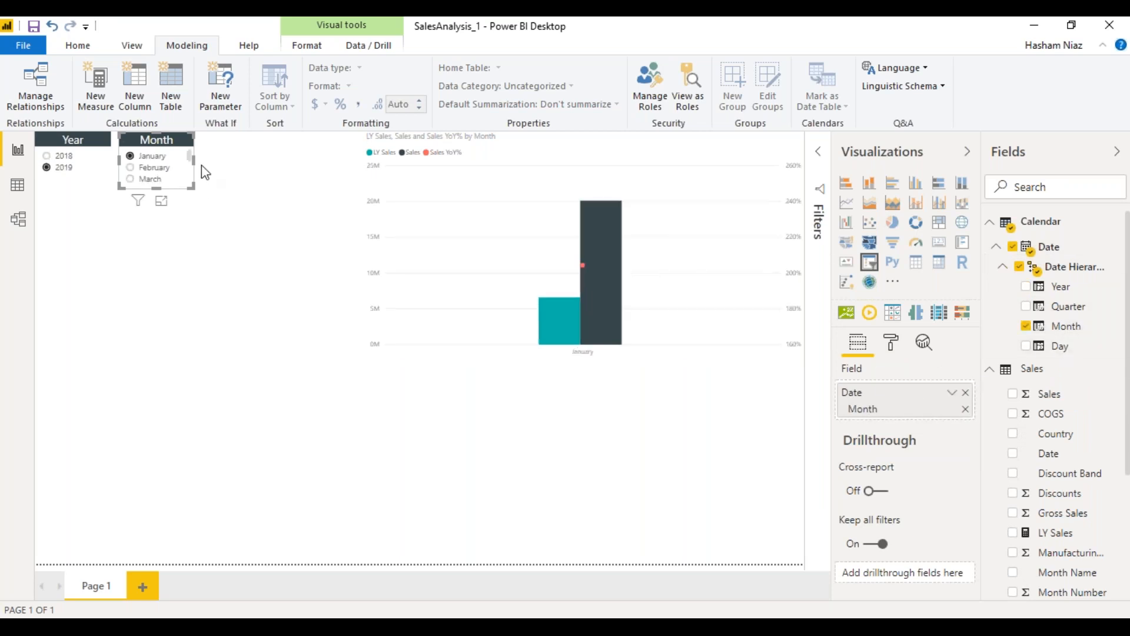
Step: Turn off single select for the Month slicer and change it to a dropdown without a slicer header
left_click(891, 343)
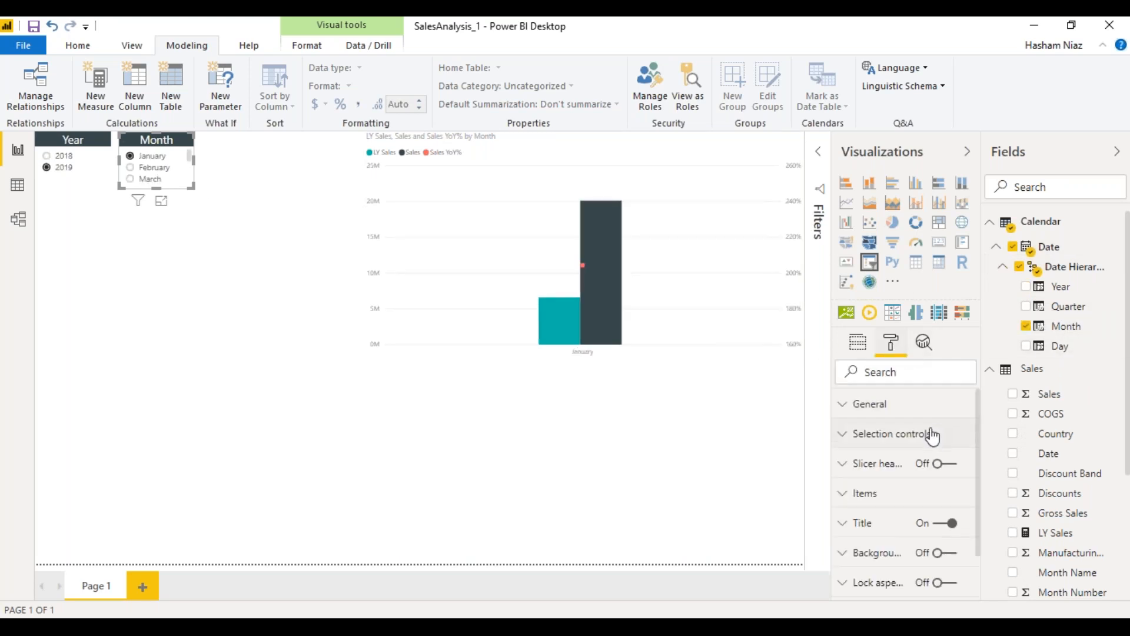
left_click(954, 466)
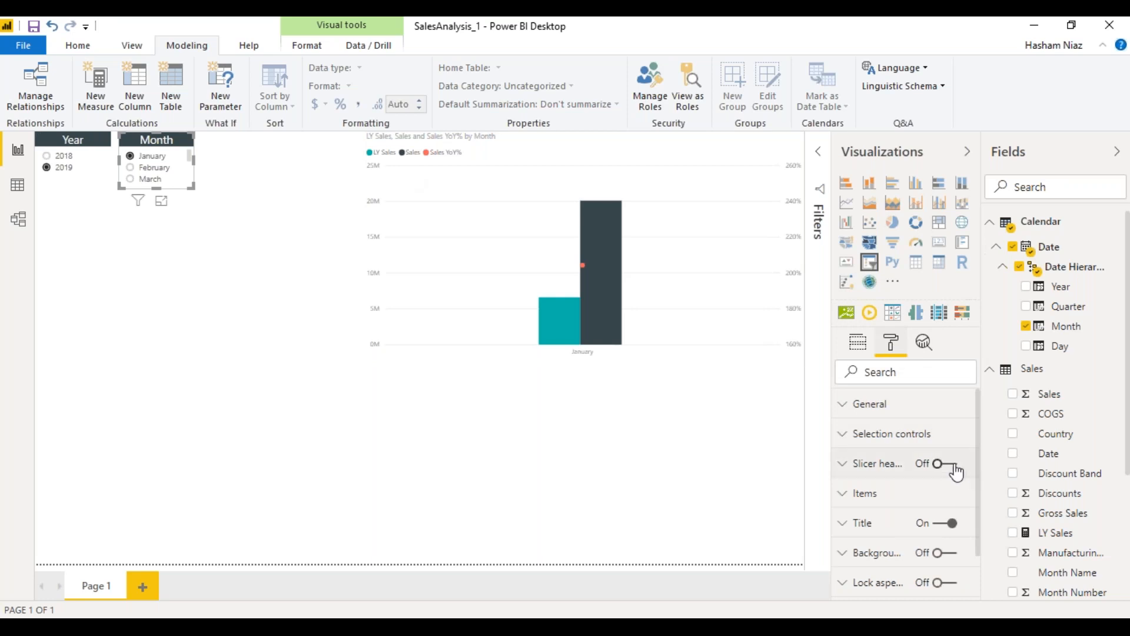
left_click(909, 434)
left_click(877, 488)
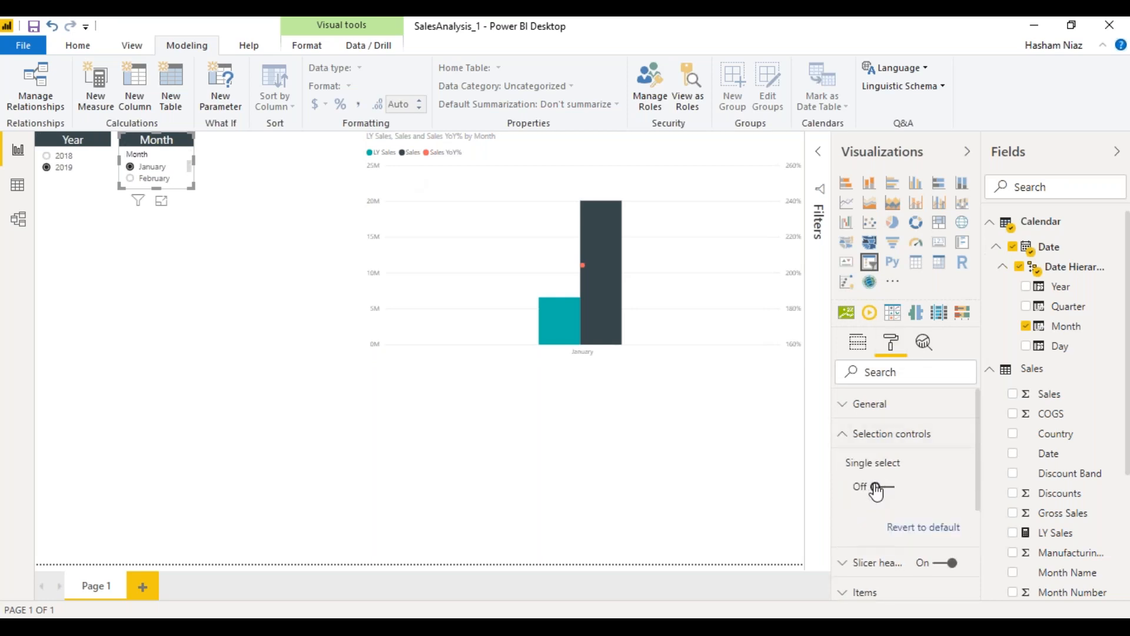
left_click(853, 443)
left_click(184, 154)
left_click(196, 187)
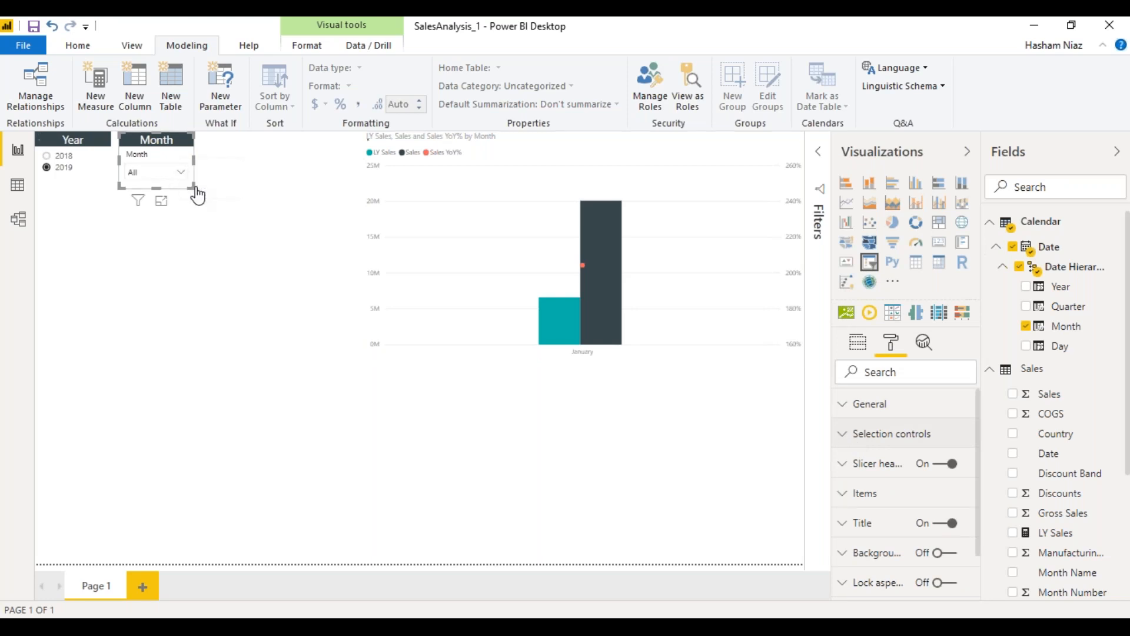
left_click(942, 465)
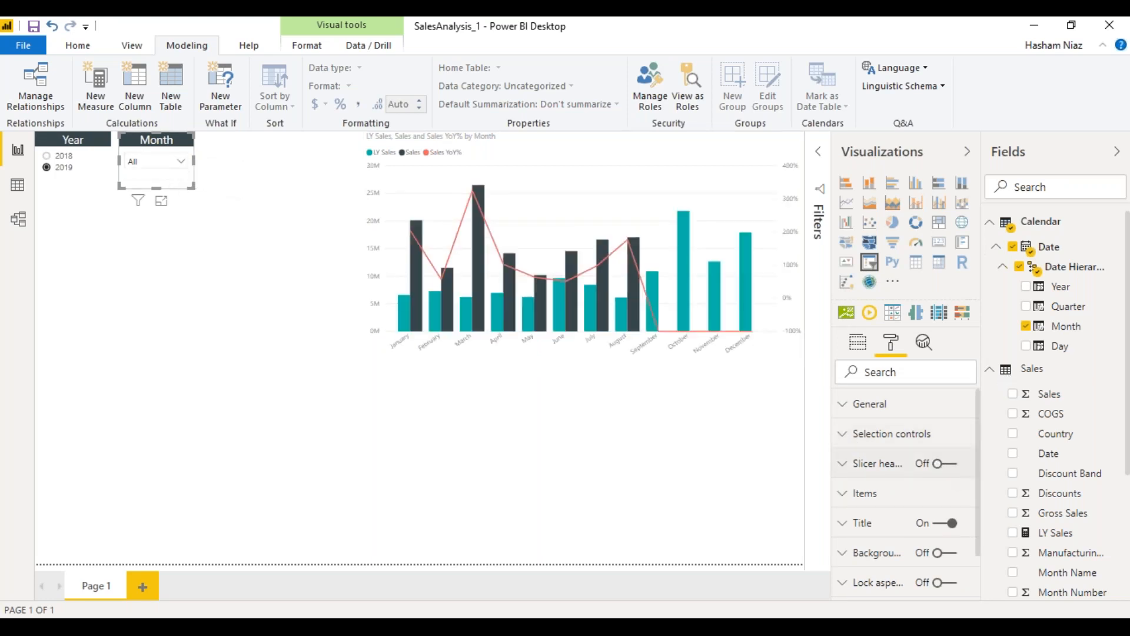
Step: Check the months offered in the Month slicer's dropdown and save the report
left_click(180, 161)
scroll(178, 268, "down", 2)
scroll(177, 268, "up", 2)
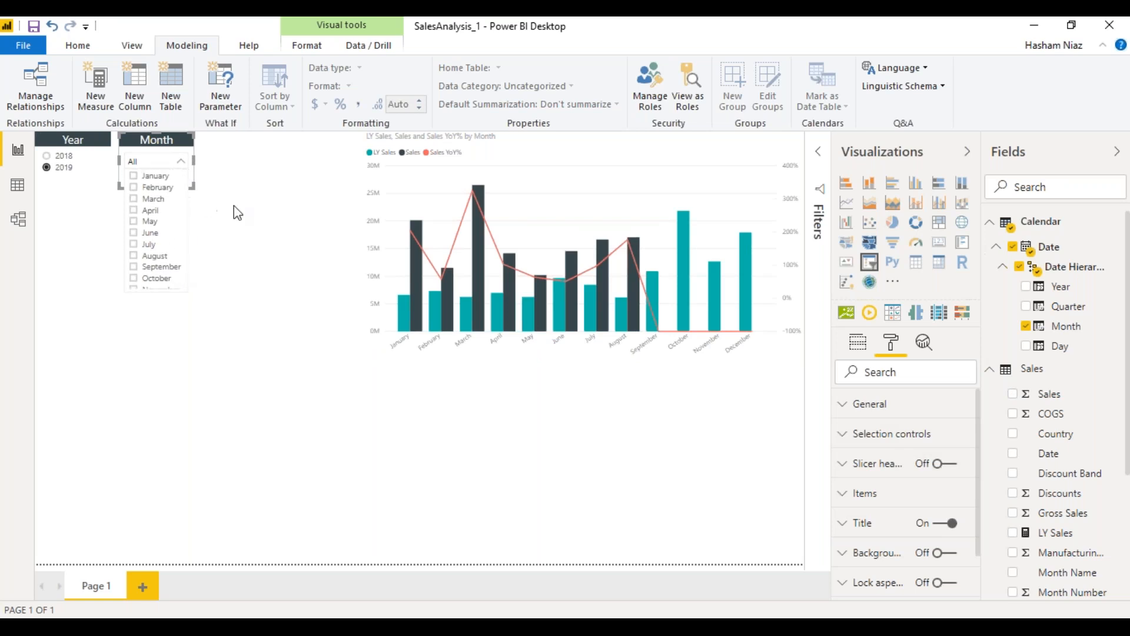
left_click(234, 206)
left_click(33, 28)
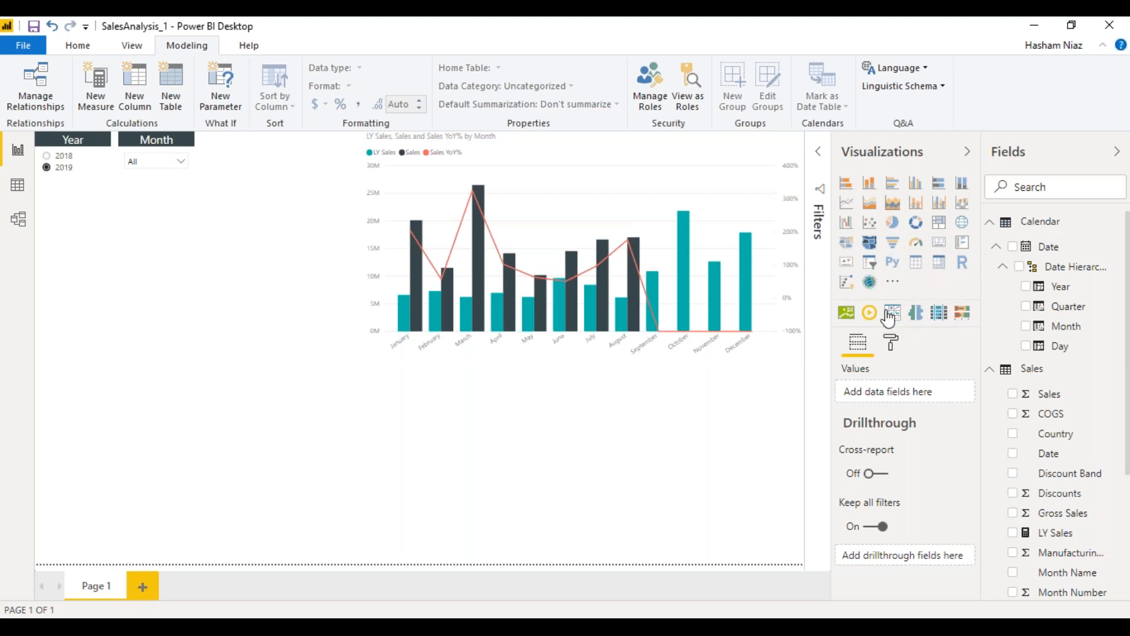
Step: Browse the custom visuals marketplace, including the Power BI Certified, Editor's Picks and Advanced Analytics categories
left_click(892, 287)
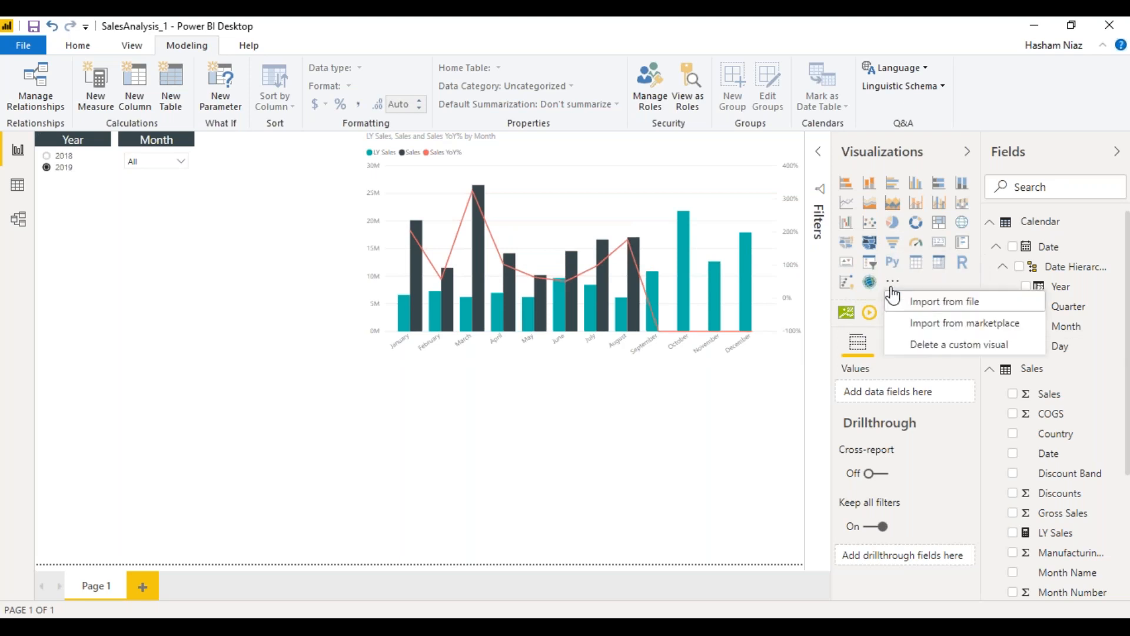
left_click(939, 331)
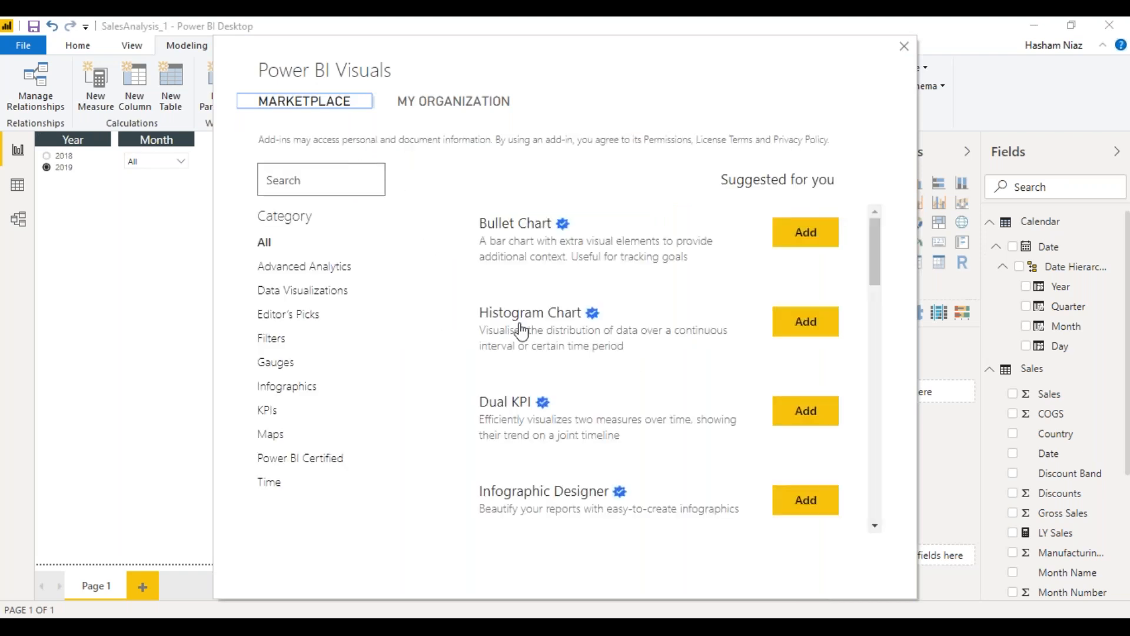
scroll(588, 318, "down", 8)
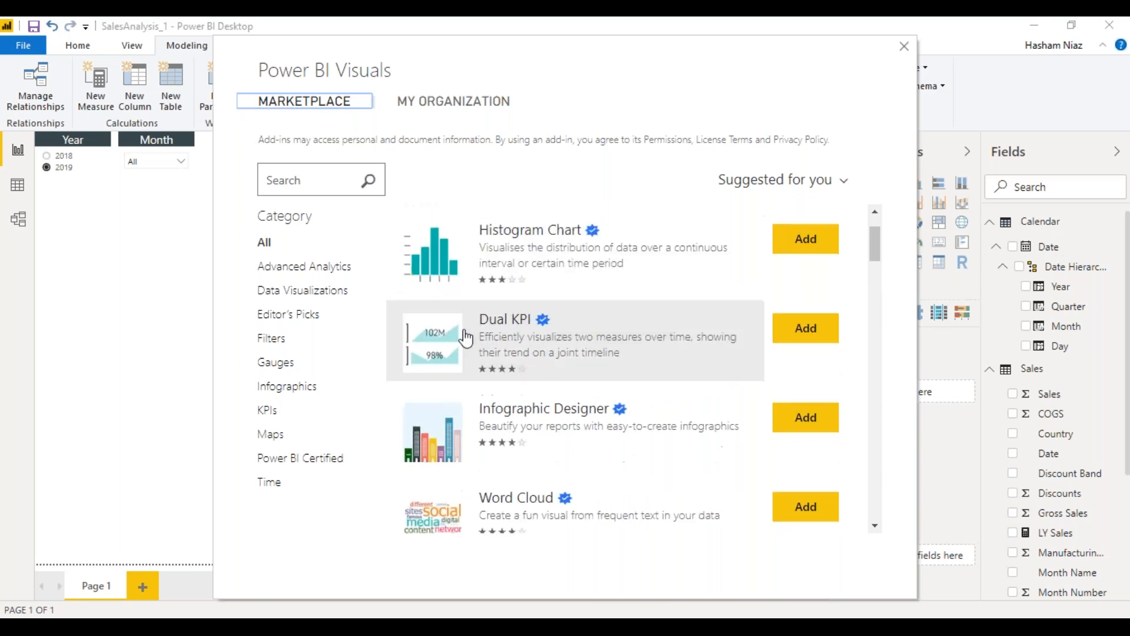
scroll(532, 366, "down", 10)
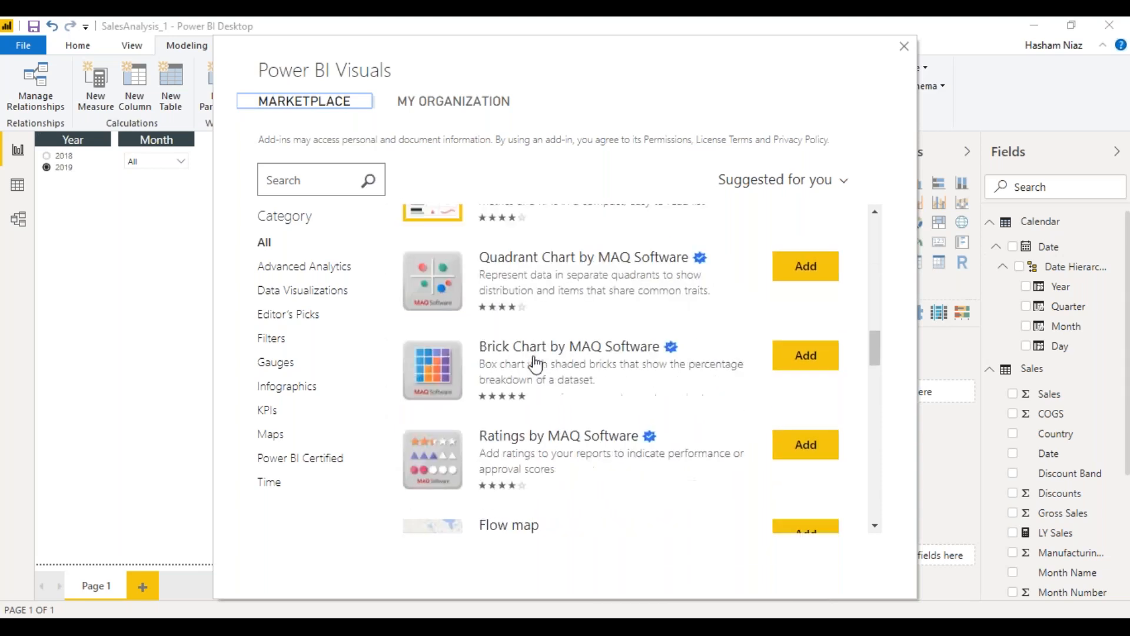
left_click(329, 460)
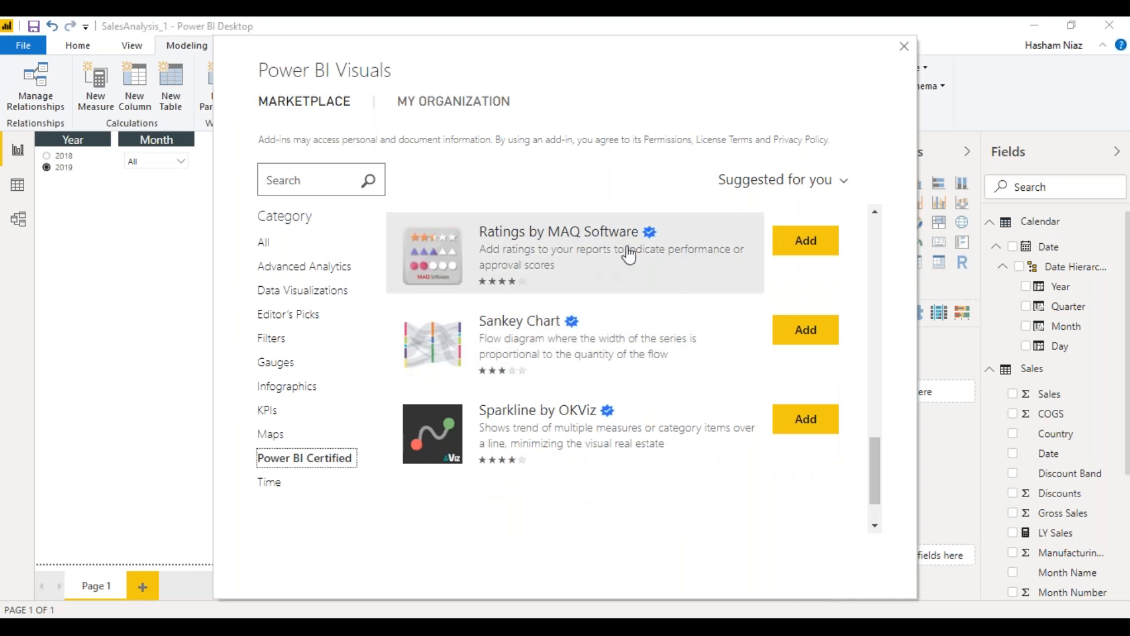
left_click(312, 316)
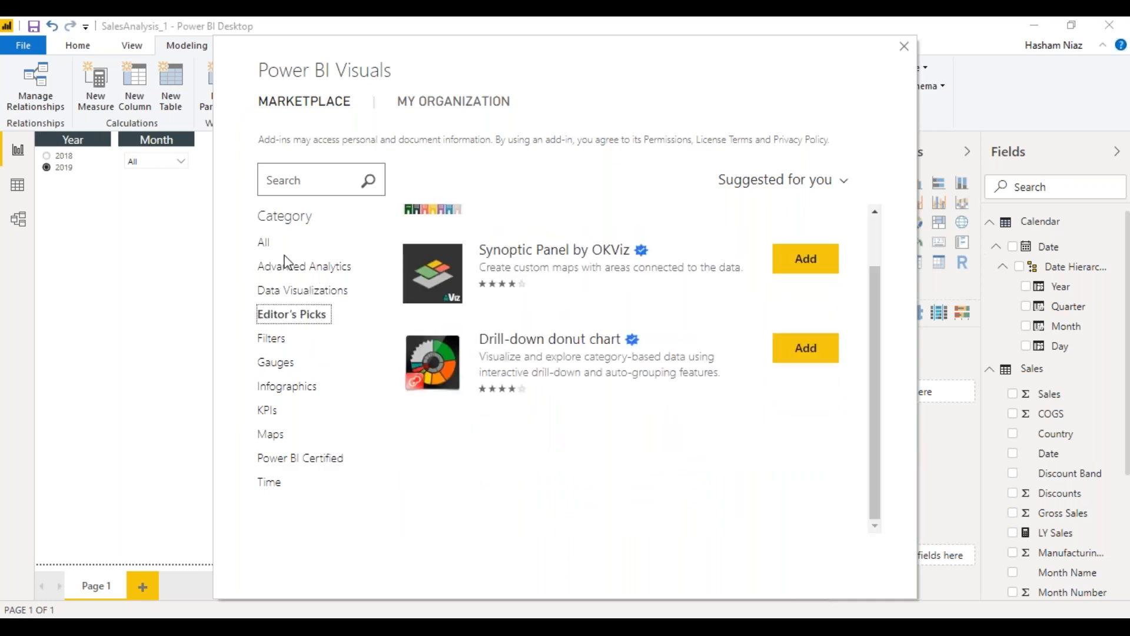
left_click(301, 265)
scroll(560, 333, "down", 5)
scroll(614, 404, "down", 8)
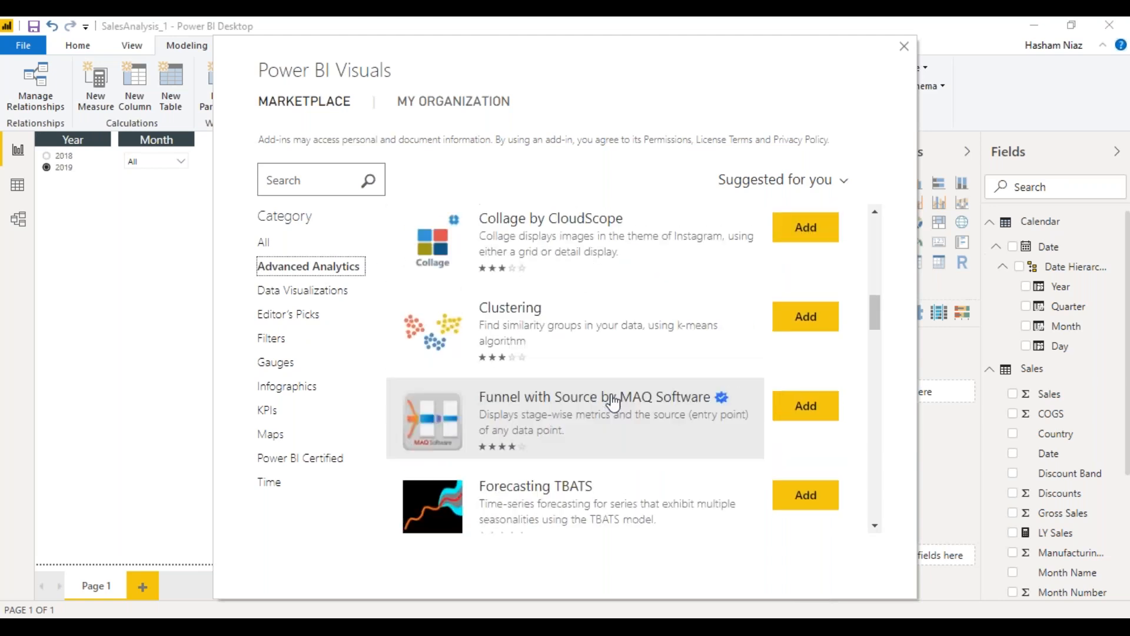
scroll(612, 404, "down", 3)
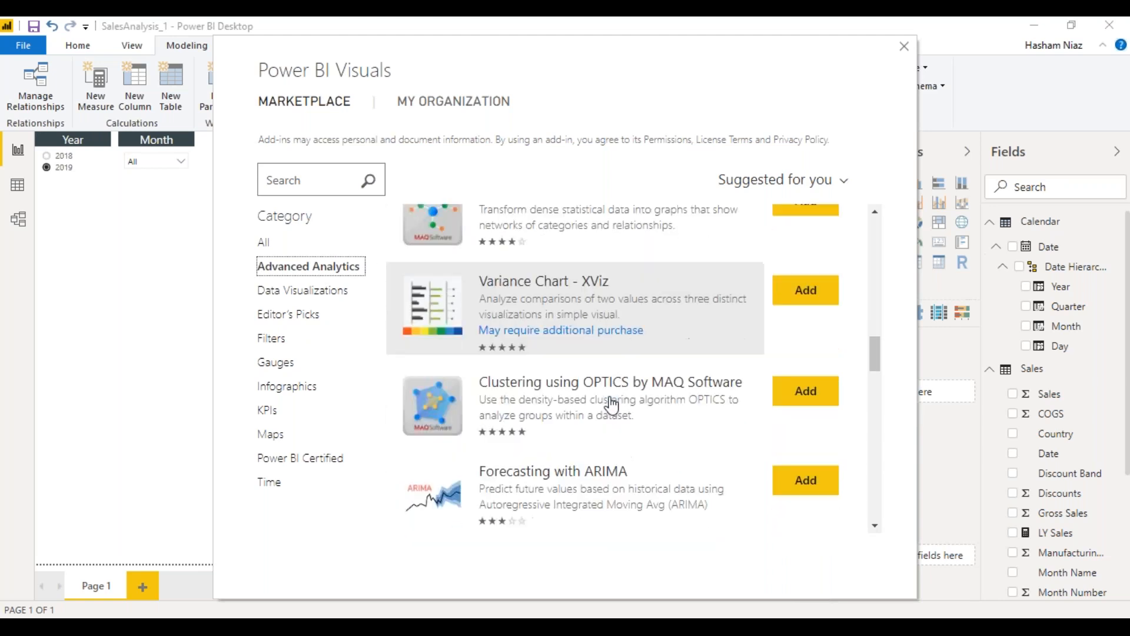
left_click(903, 47)
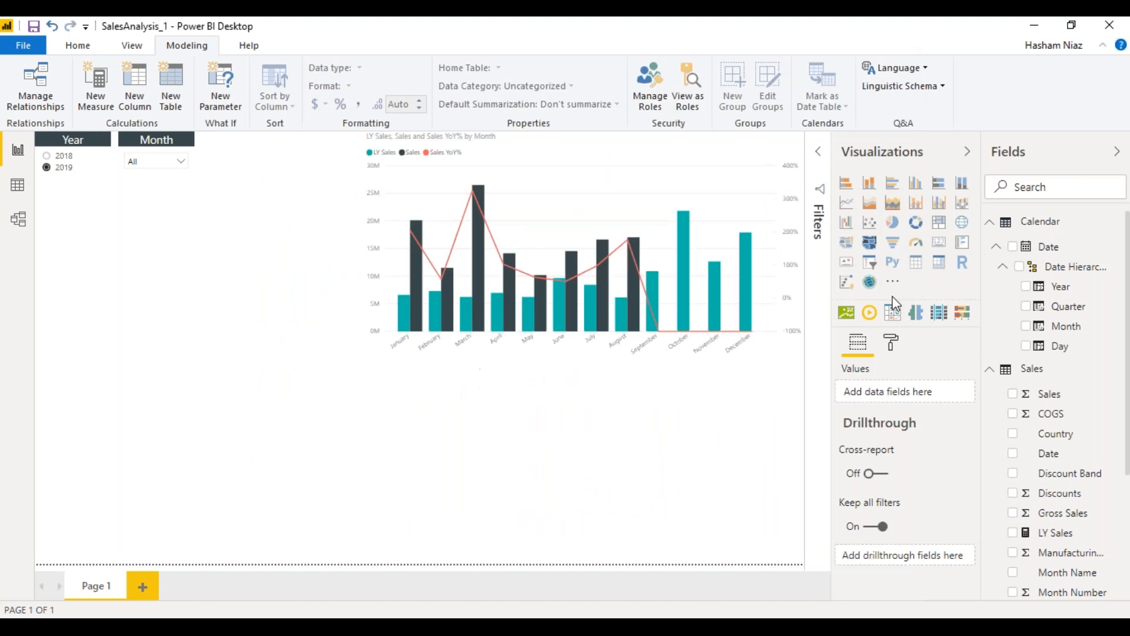
Step: Narrow the combo chart from its left edge and reduce its height from the bottom edge
left_click(777, 302)
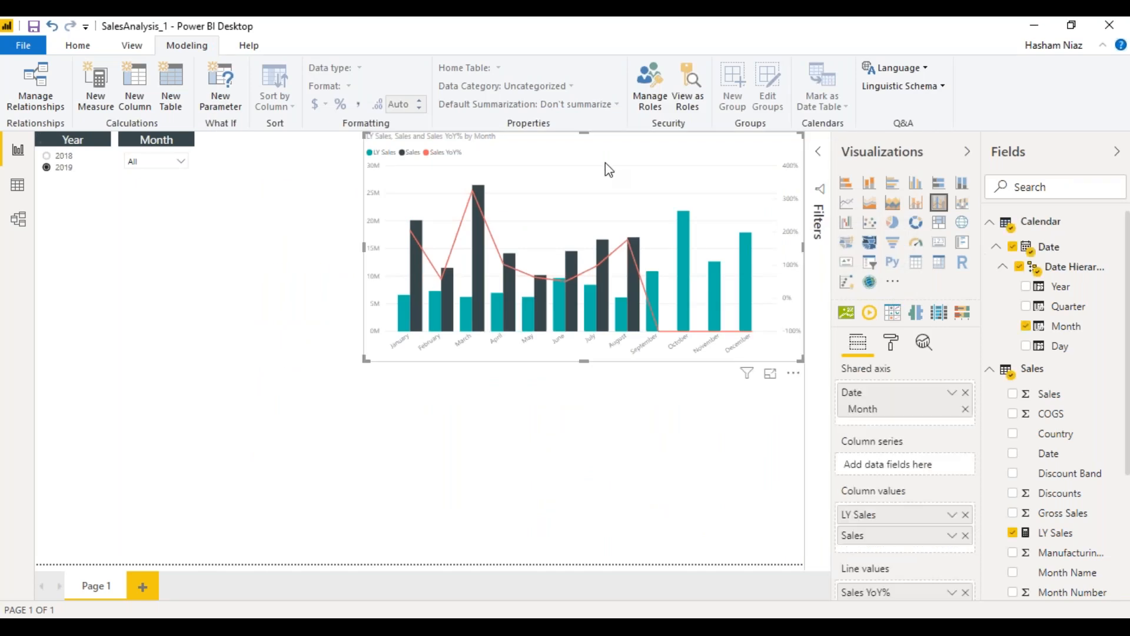
left_click_drag(365, 247, 426, 249)
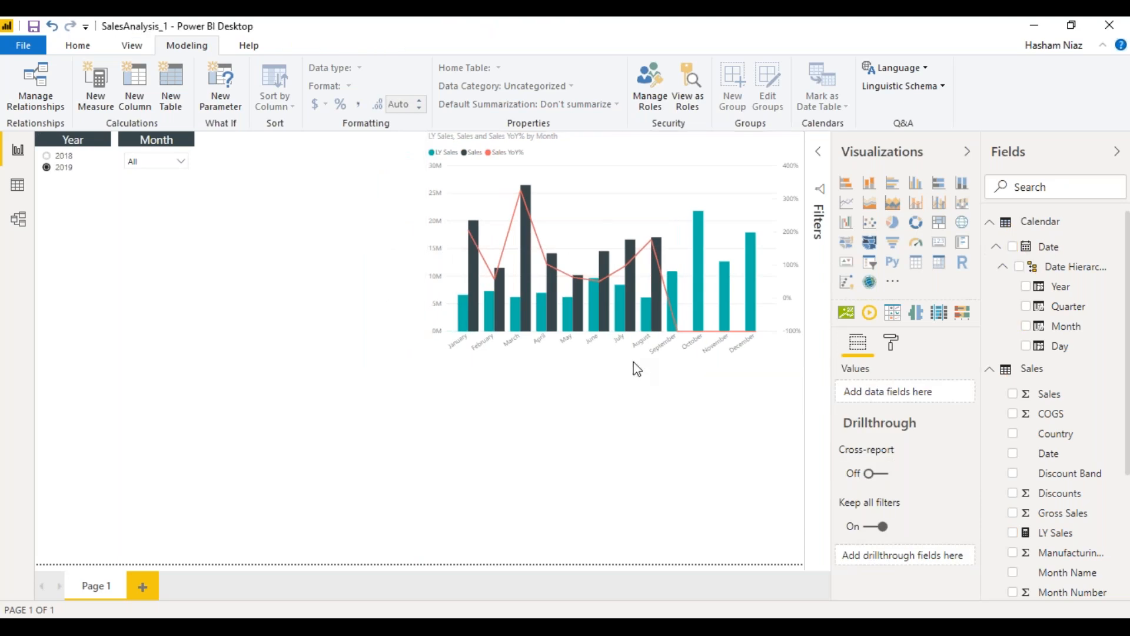
left_click_drag(623, 361, 621, 339)
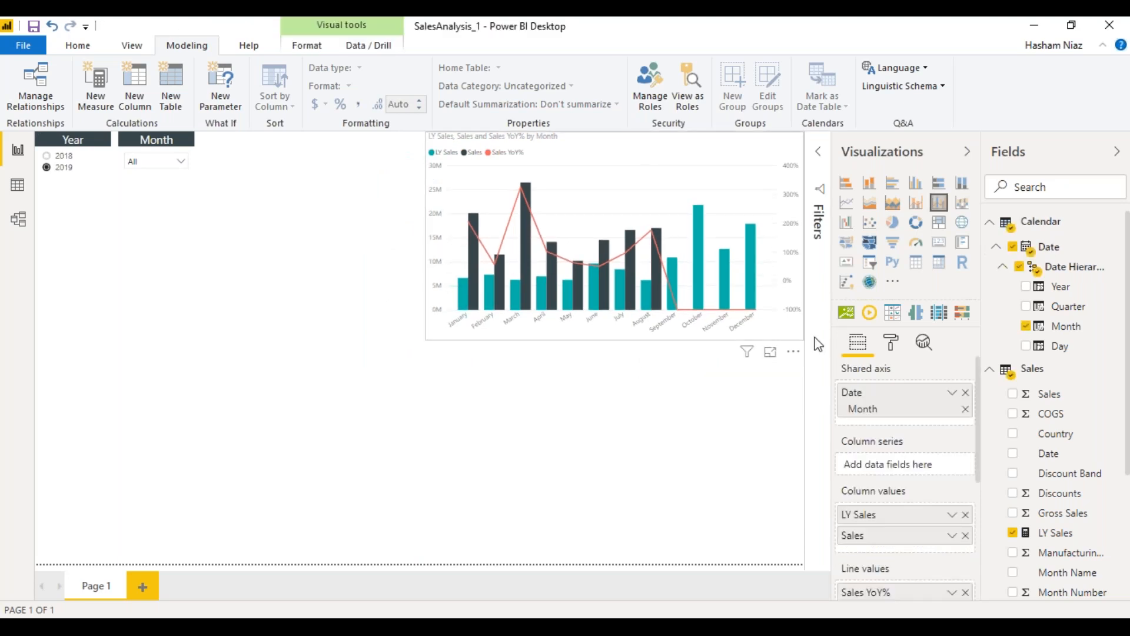
Step: Replace the combo chart's title text with "LY Sales Vs. CY Sales By Month"
left_click(890, 344)
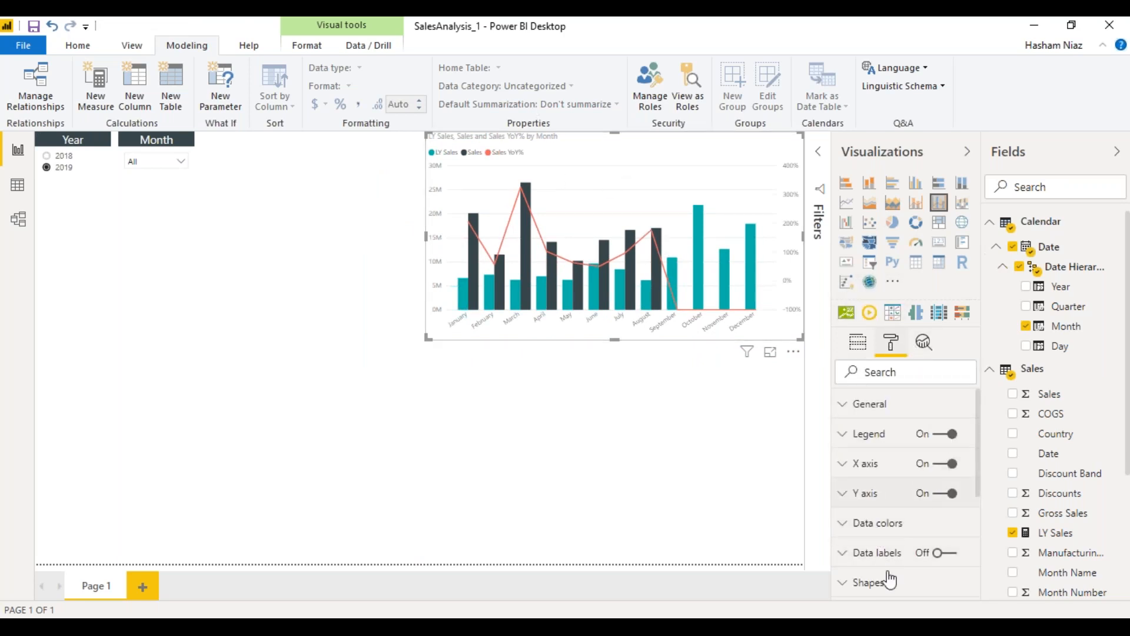
scroll(879, 558, "down", 2)
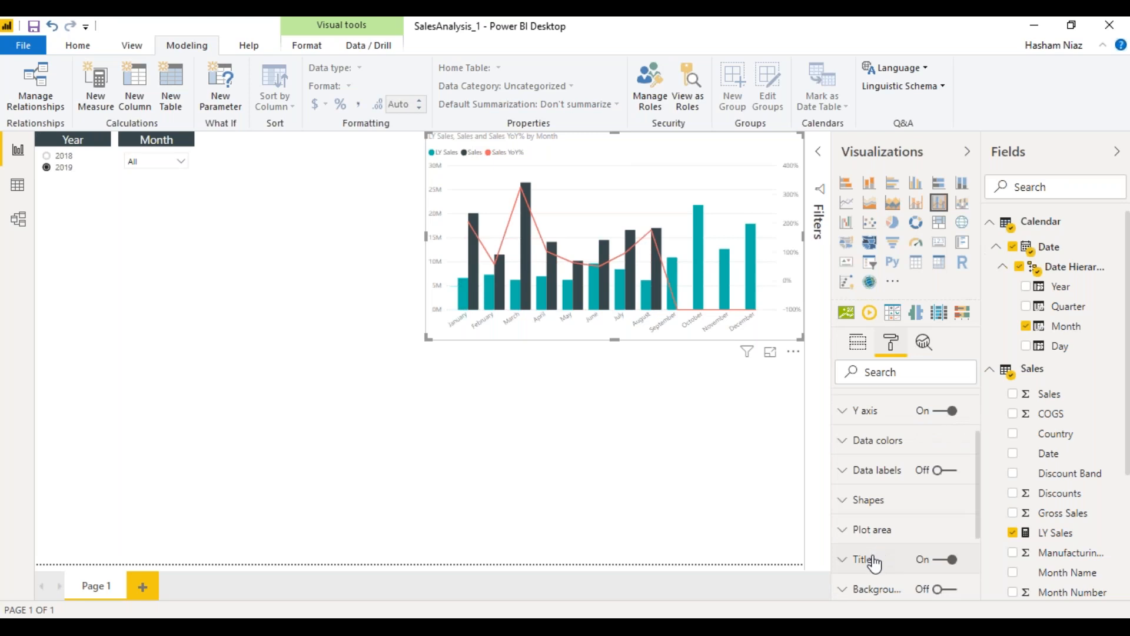
left_click(877, 560)
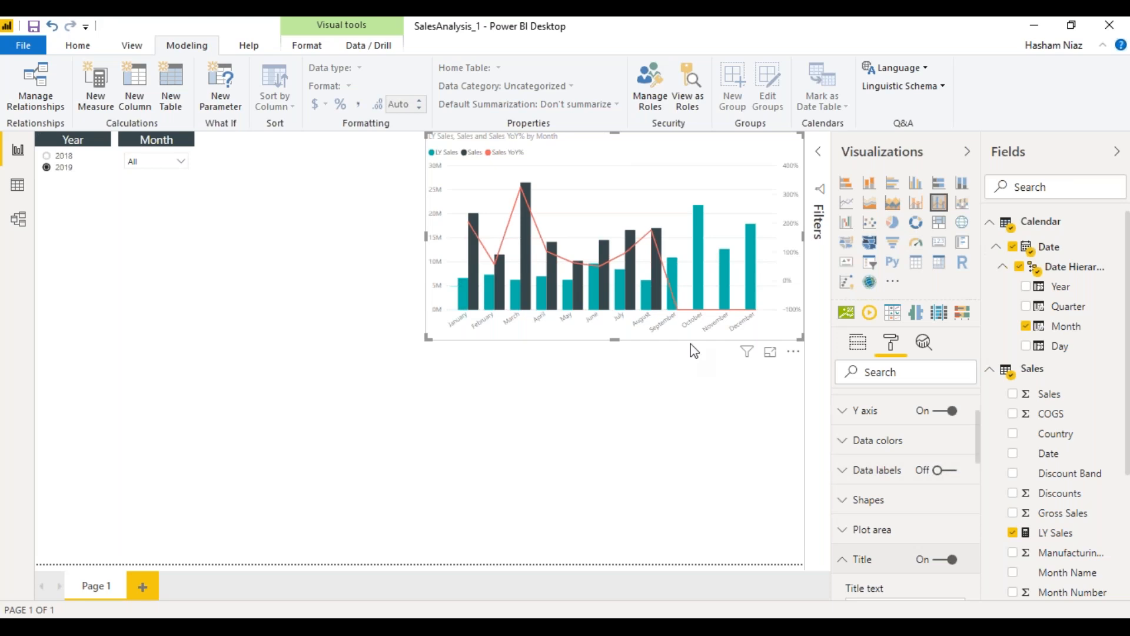
left_click(888, 569)
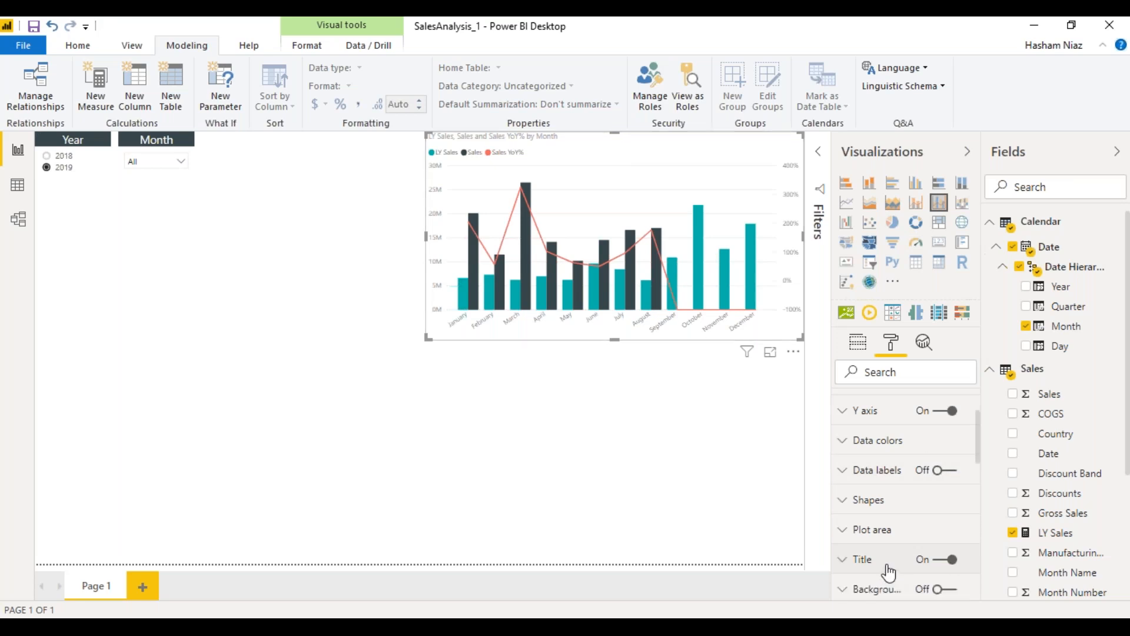
left_click(889, 568)
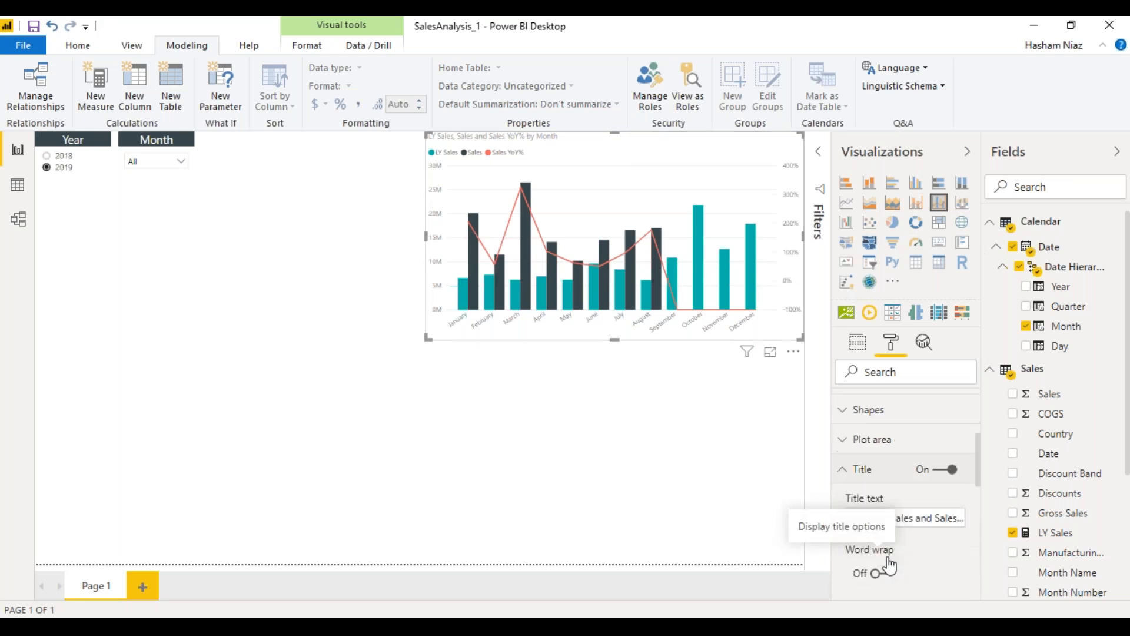
scroll(889, 565, "down", 2)
left_click(947, 441)
key("End")
key("ctrl+a")
key("BackSpace")
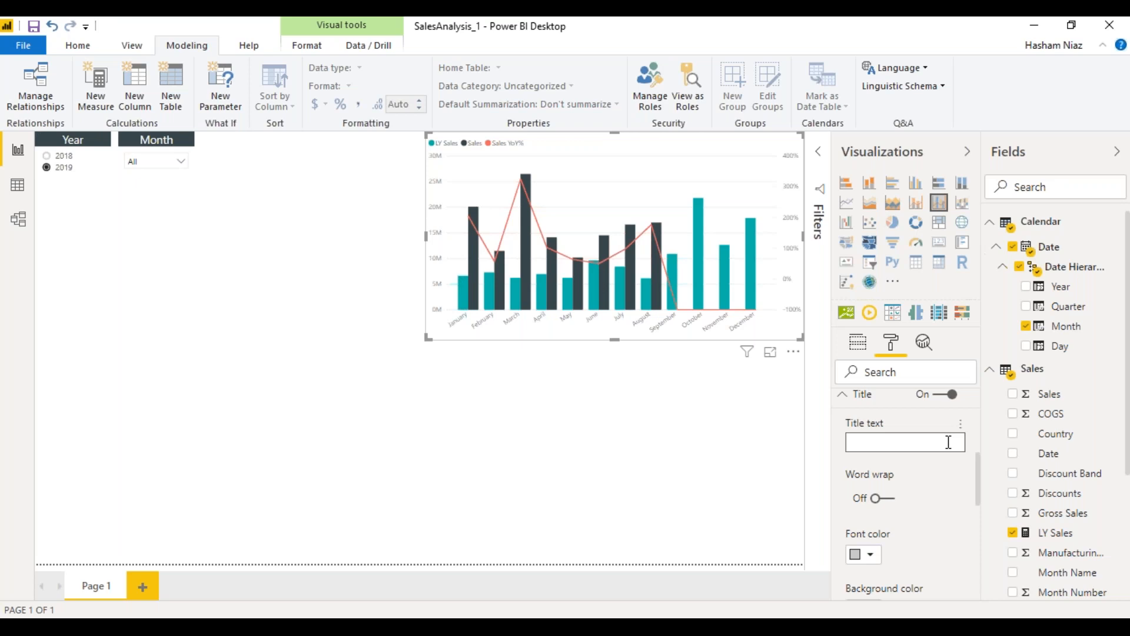
type("Sale")
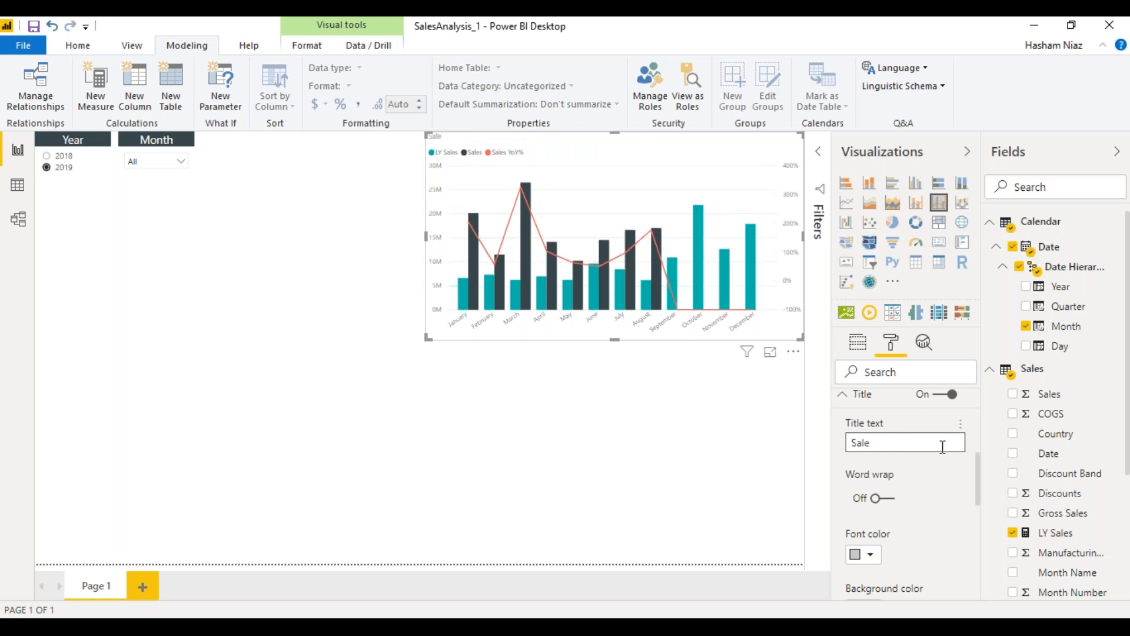
key("Home")
type("LY Sales Vs. ")
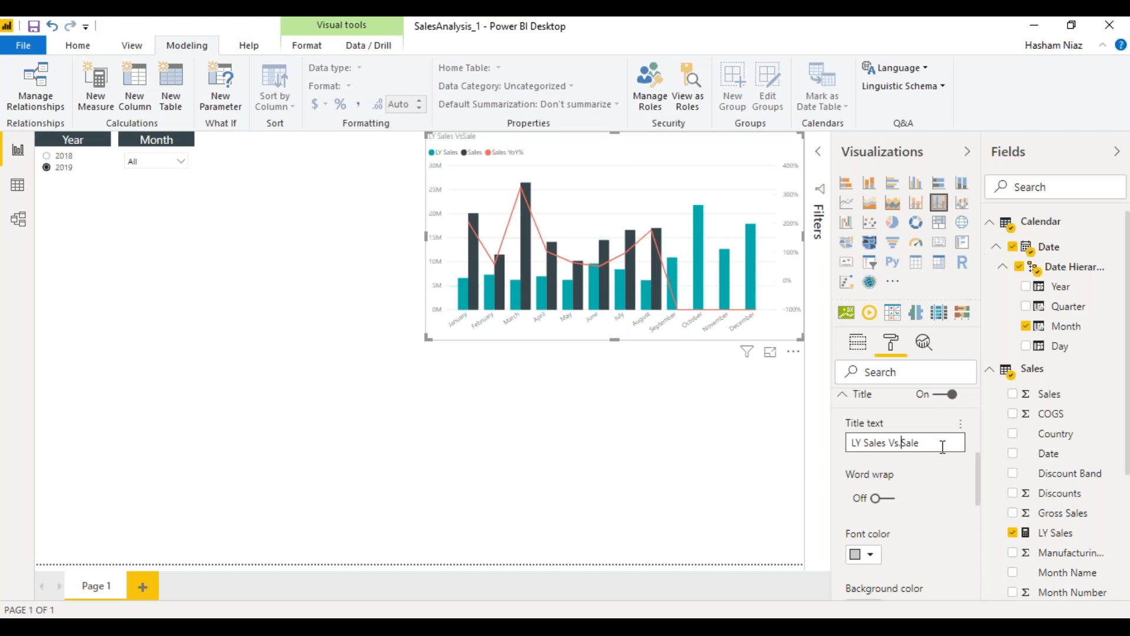
type("This")
key("BackSpace")
key("BackSpace")
key("BackSpace")
key("BackSpace")
type("CY Sales By Month")
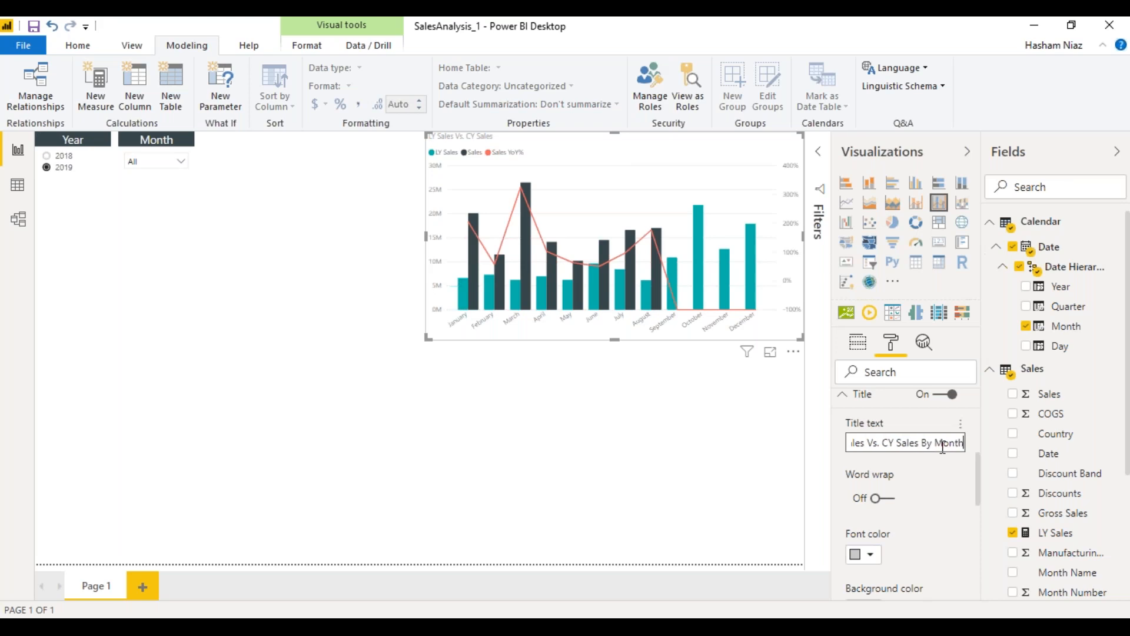
Step: Format the chart title with a white font, 14 pt text size, center alignment and a dark slate background
left_click(873, 558)
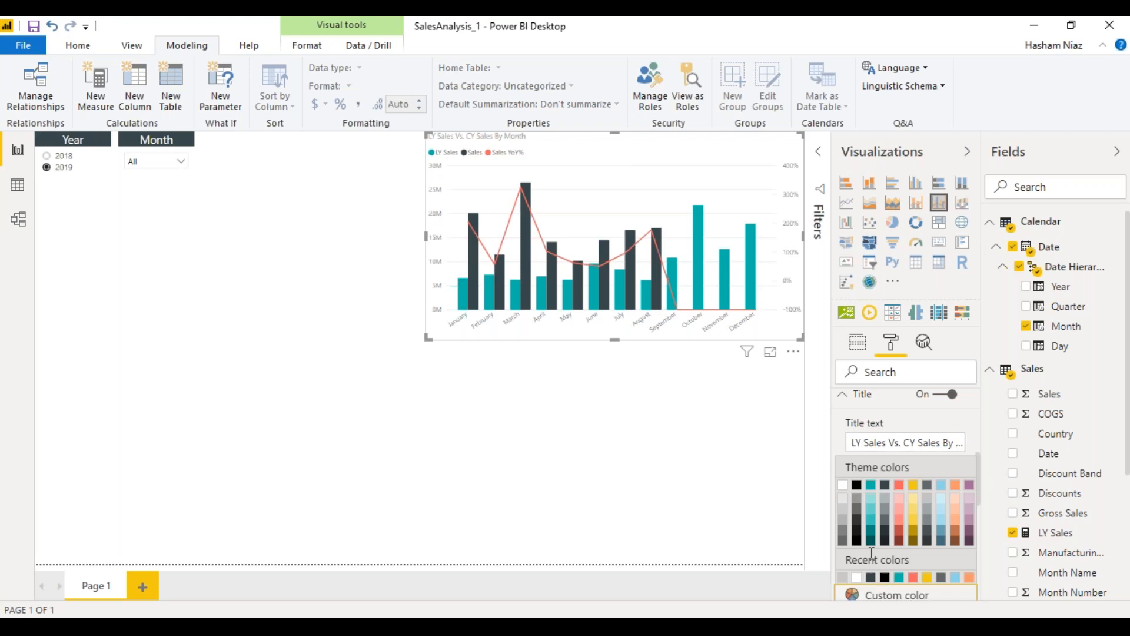
left_click(843, 487)
scroll(883, 494, "down", 2)
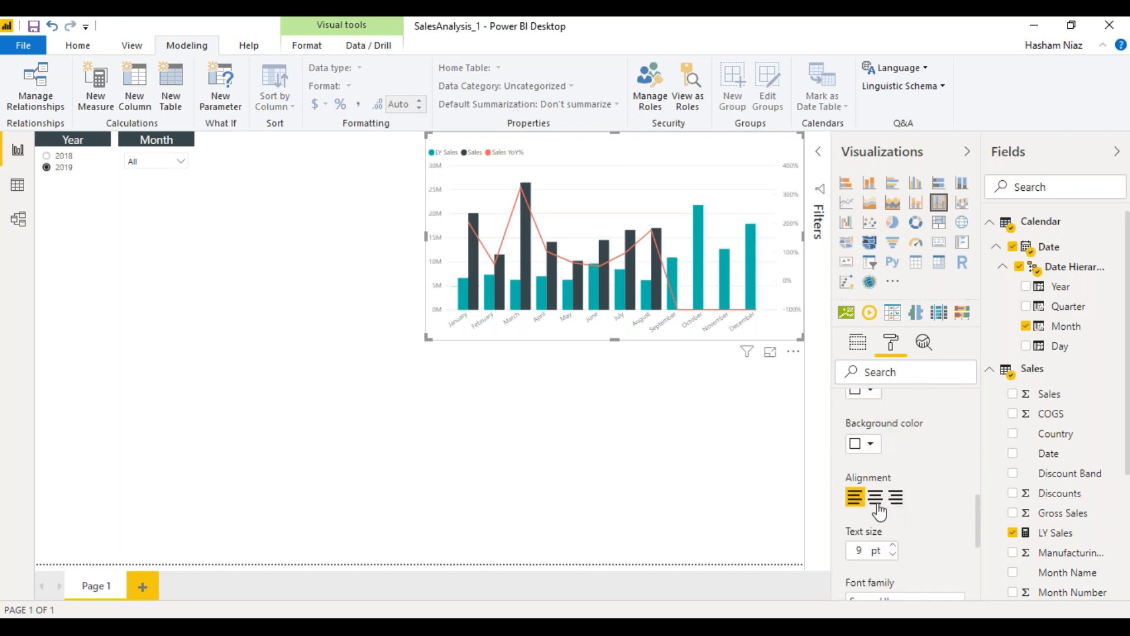
left_click(867, 553)
type("14")
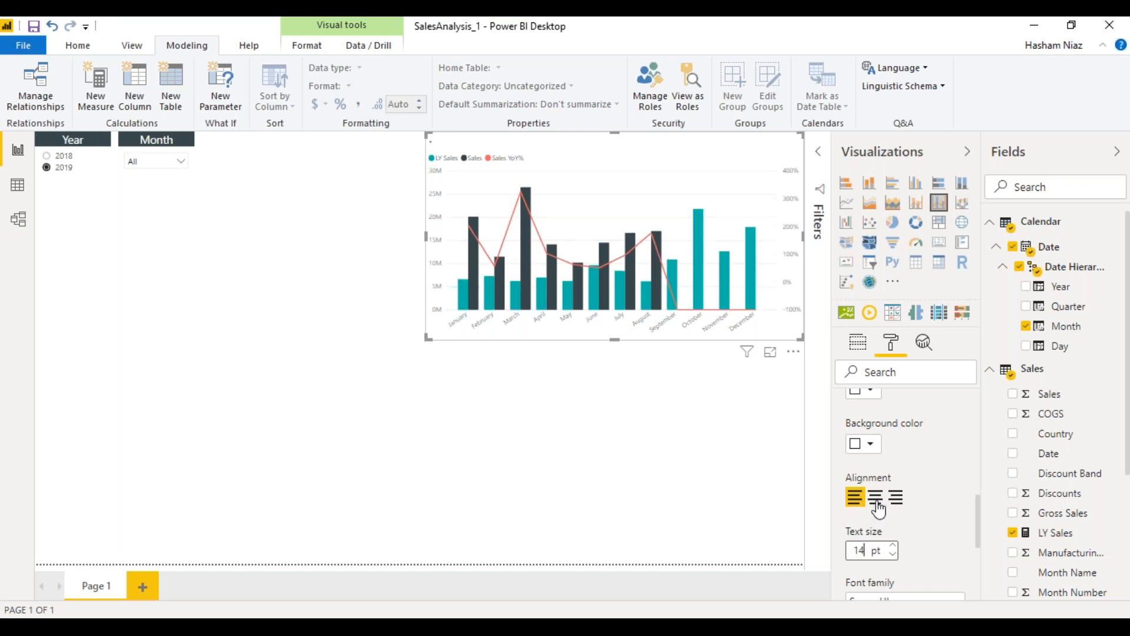
left_click(875, 497)
left_click(875, 449)
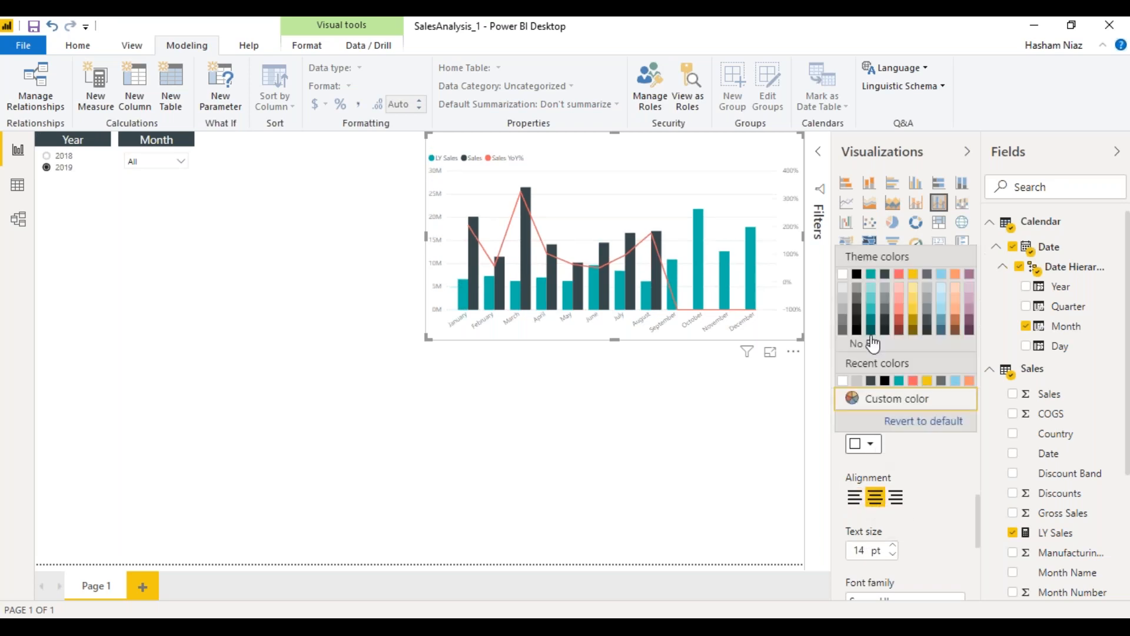
left_click(885, 275)
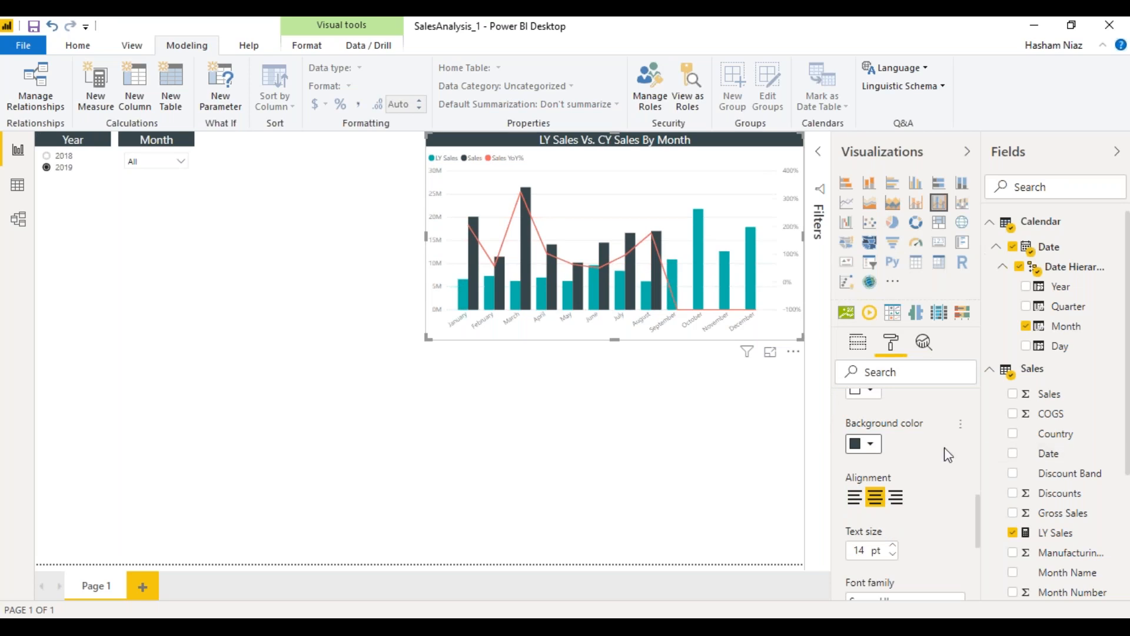
scroll(944, 479, "up", 3)
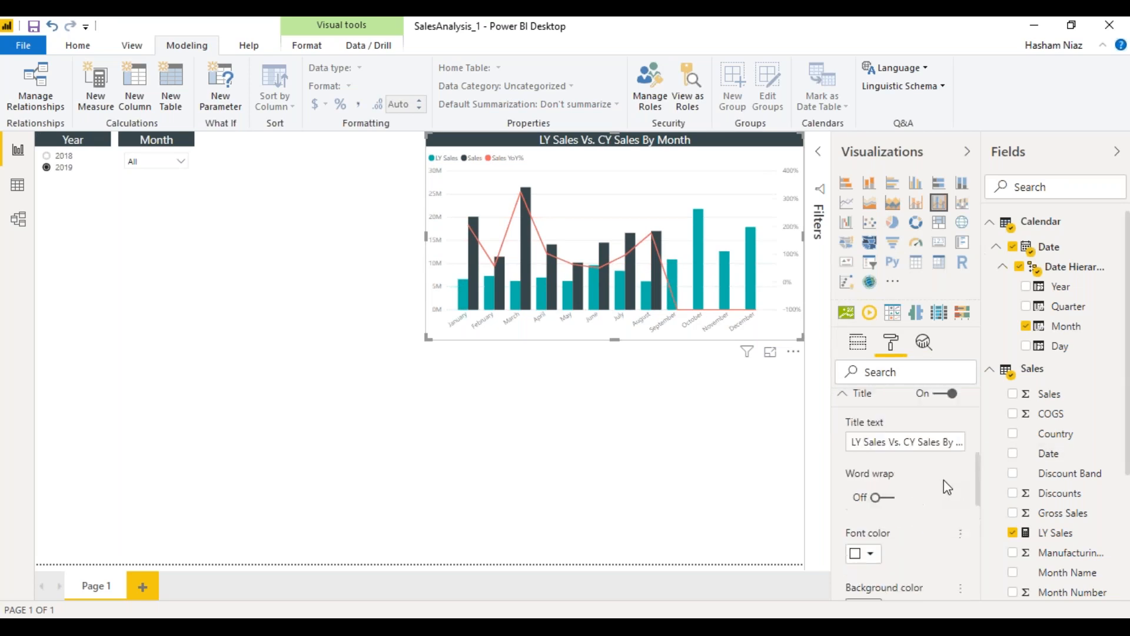
left_click(849, 397)
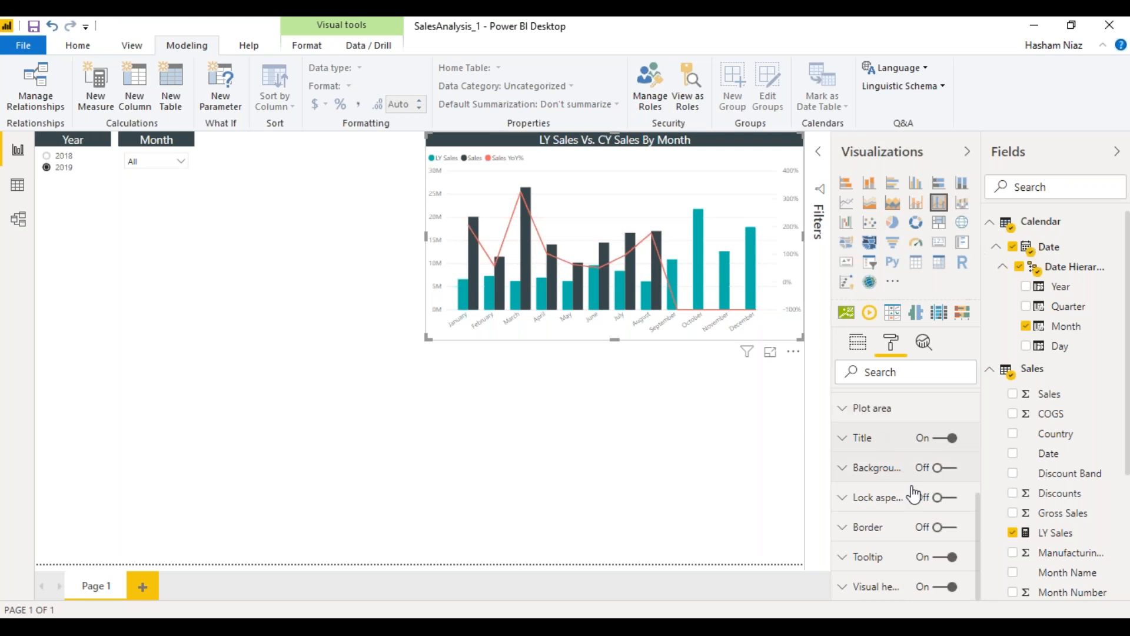
Step: Show markers on the chart's Sales YoY% line and set the marker shape to a triangle
scroll(933, 532, "up", 3)
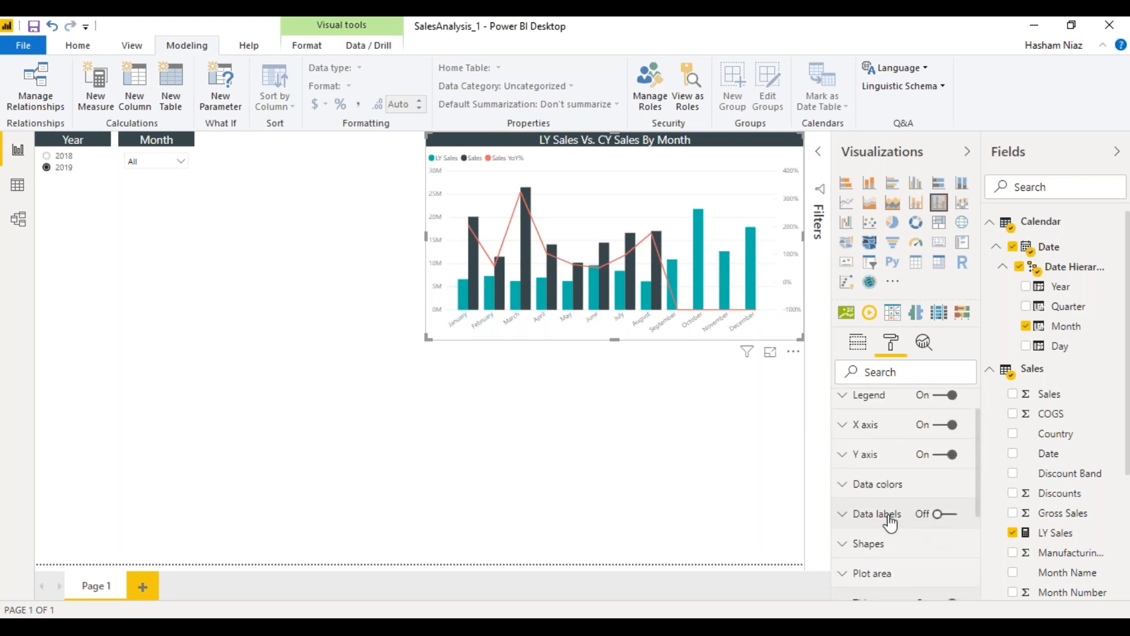
left_click(935, 542)
scroll(935, 538, "down", 3)
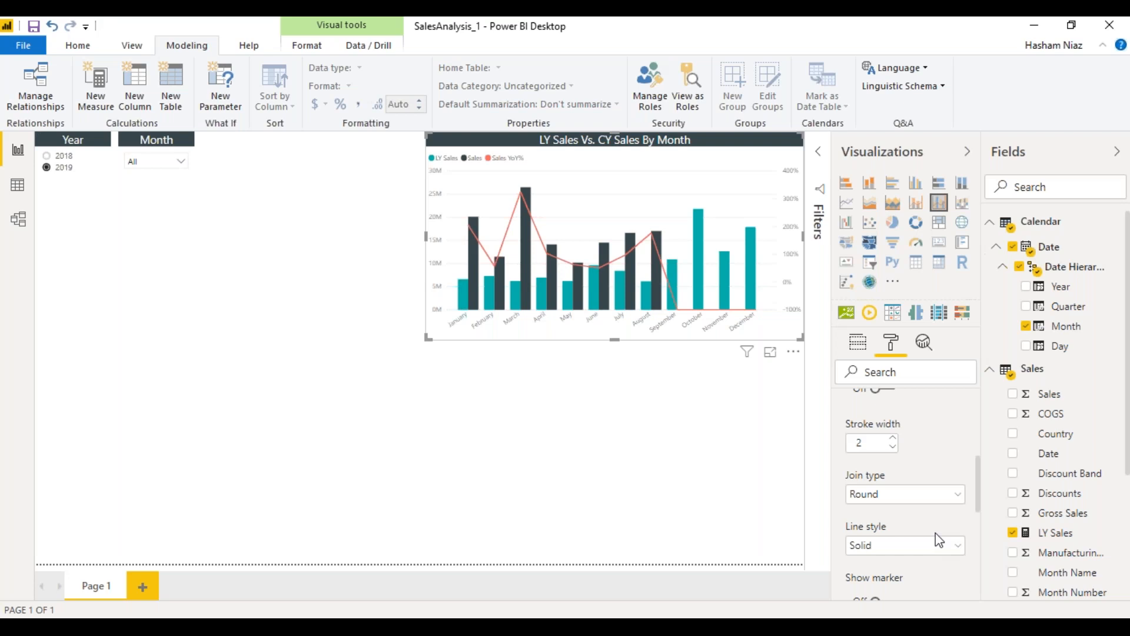
scroll(934, 534, "down", 2)
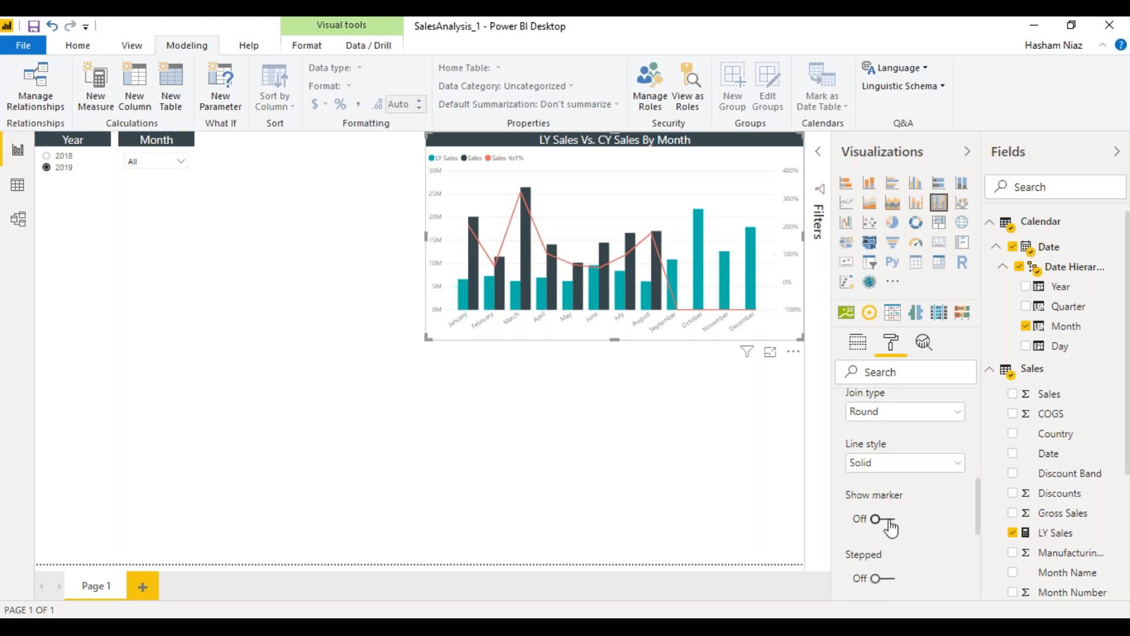
left_click(896, 522)
scroll(911, 505, "down", 2)
left_click(911, 497)
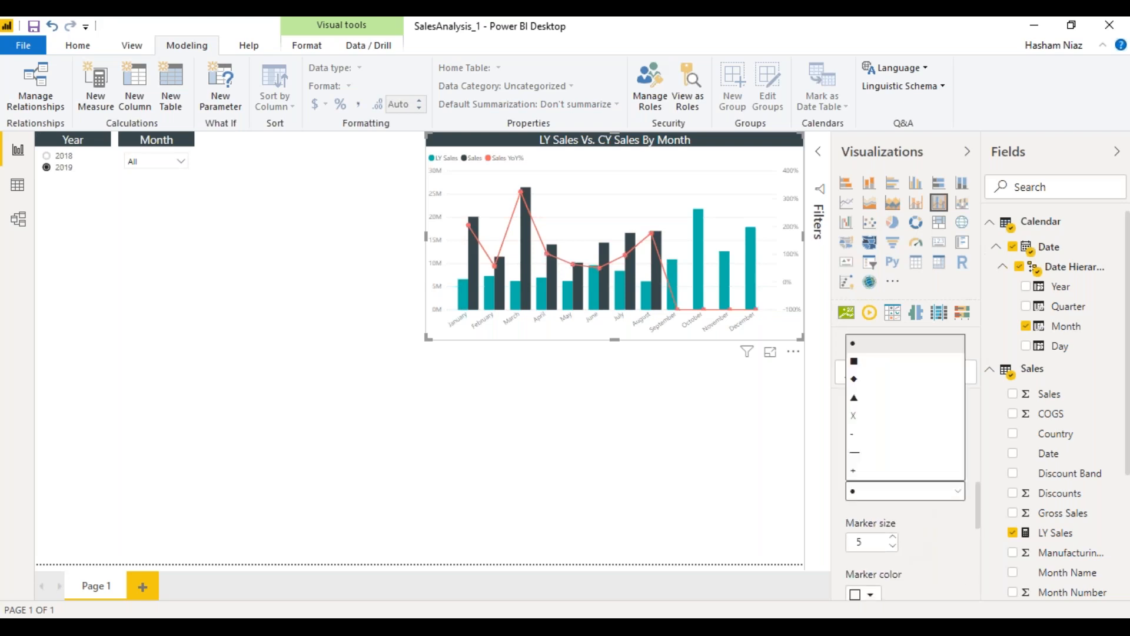
left_click(854, 397)
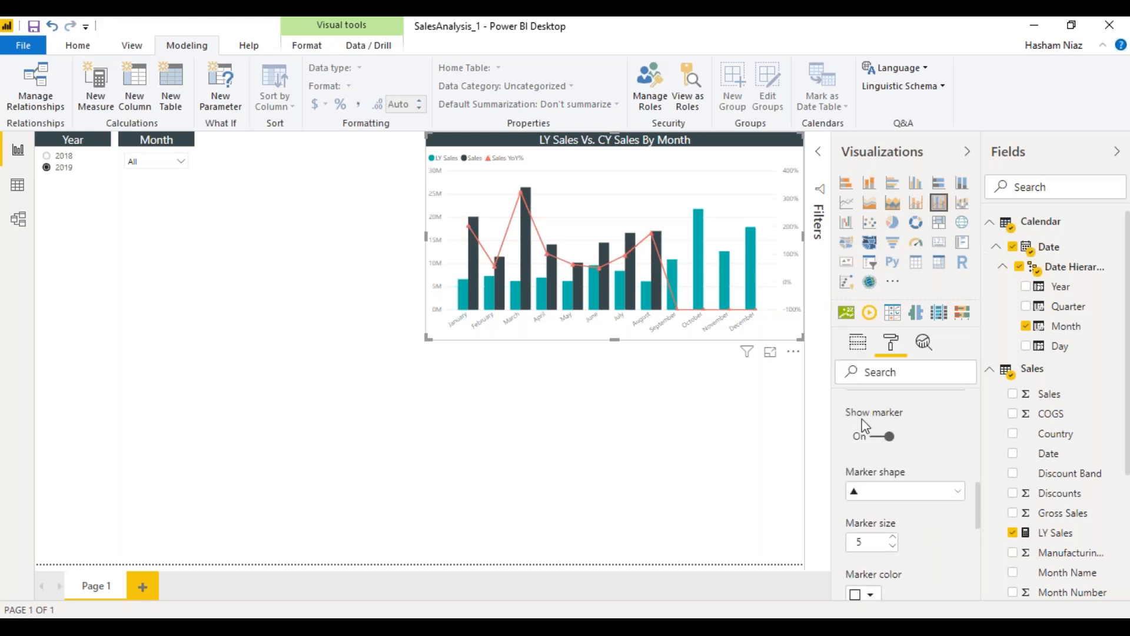
scroll(885, 449, "up", 5)
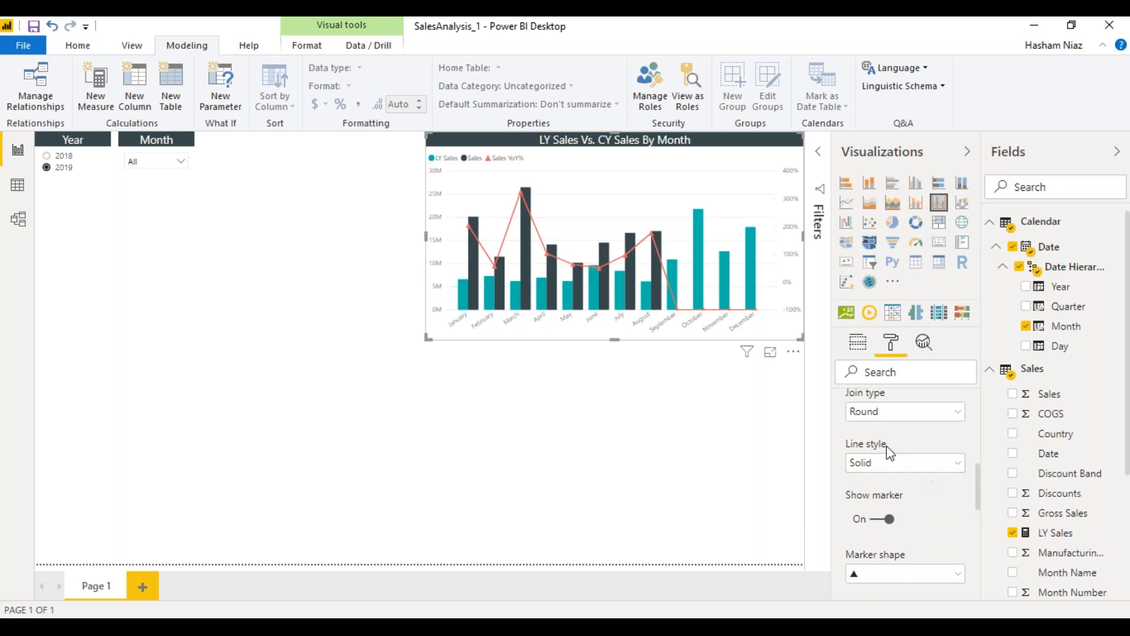
left_click(852, 421)
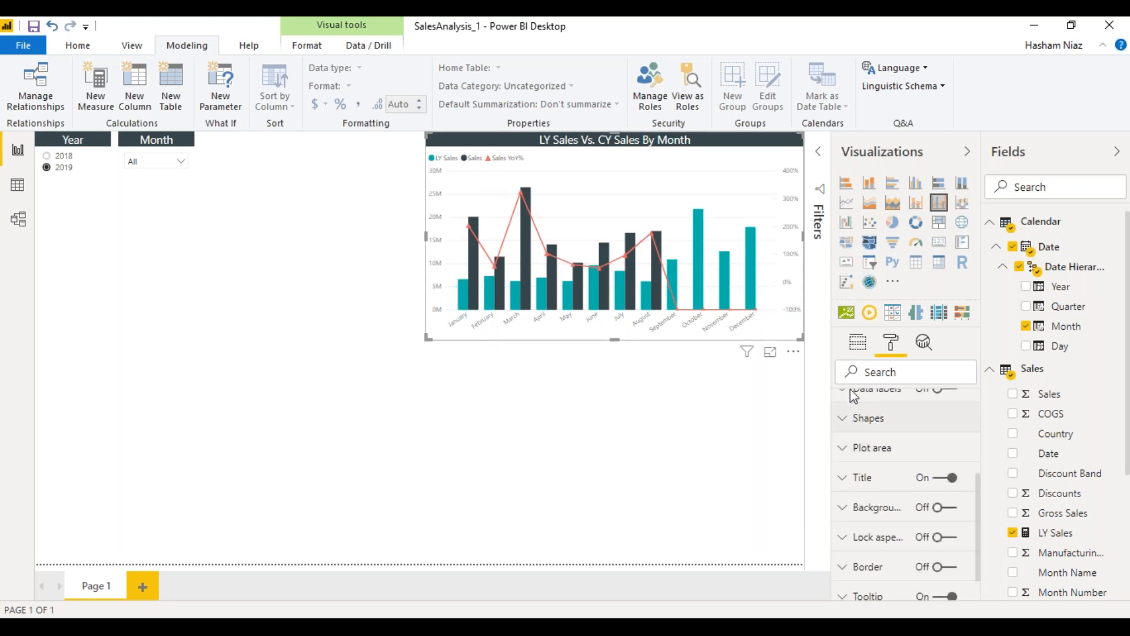
Step: Set the combo chart's legend position to Bottom Center
scroll(928, 498, "down", 3)
scroll(929, 497, "up", 6)
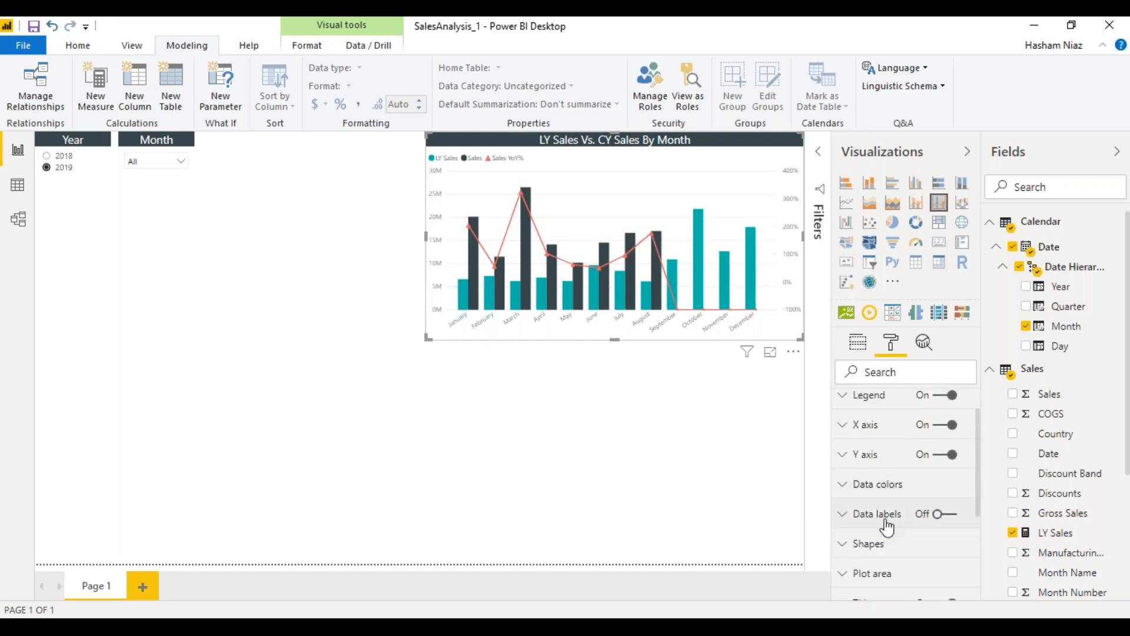
left_click(876, 395)
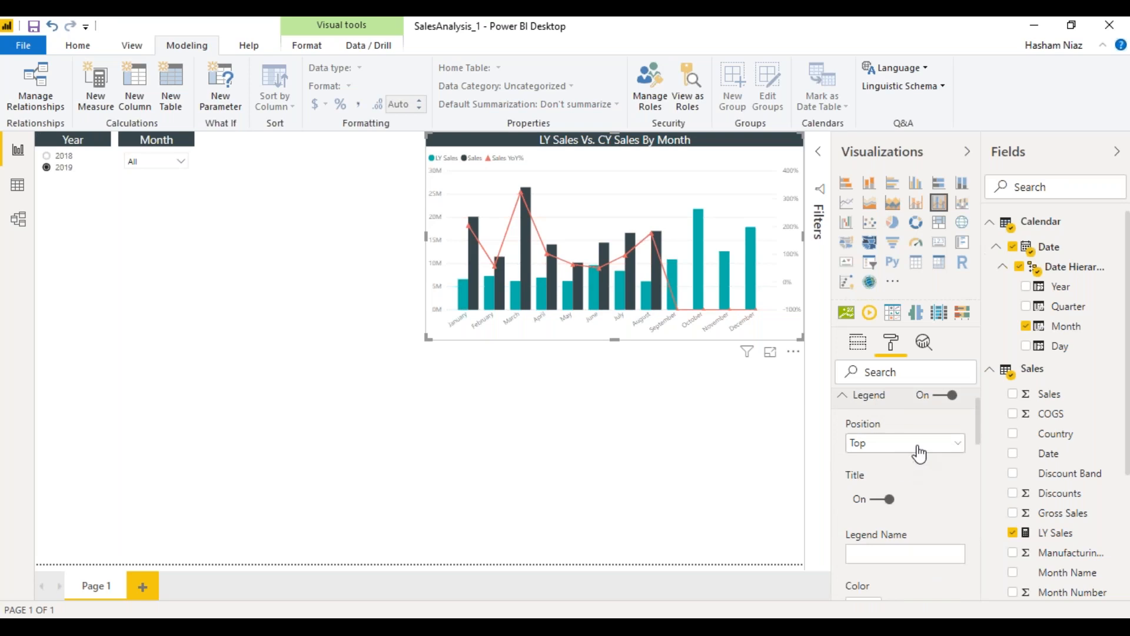
left_click(918, 455)
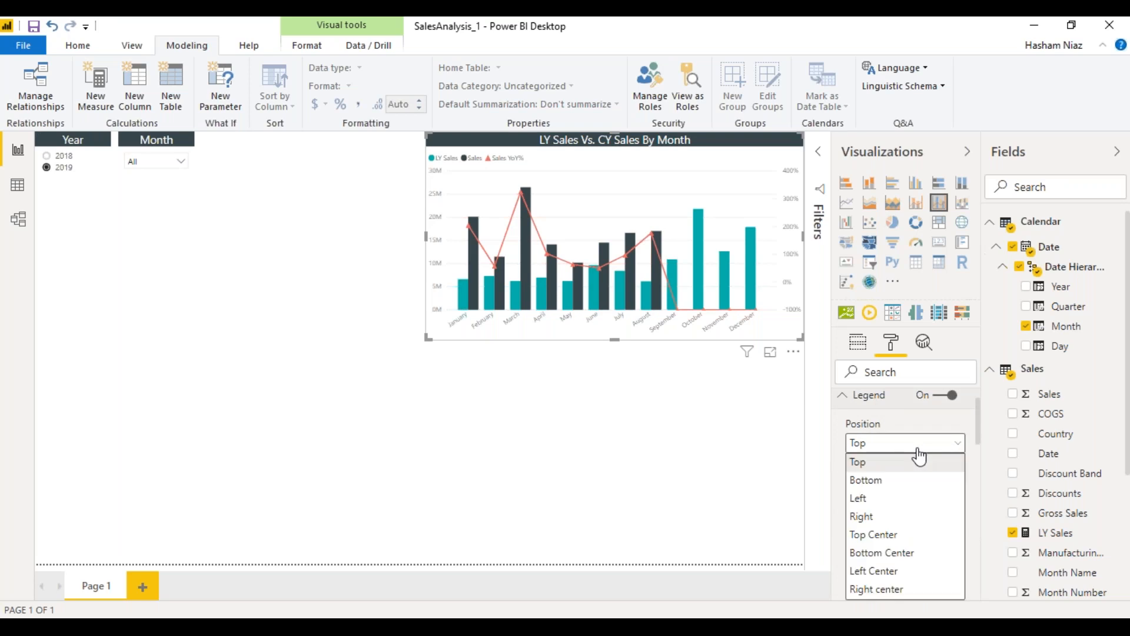
left_click(924, 557)
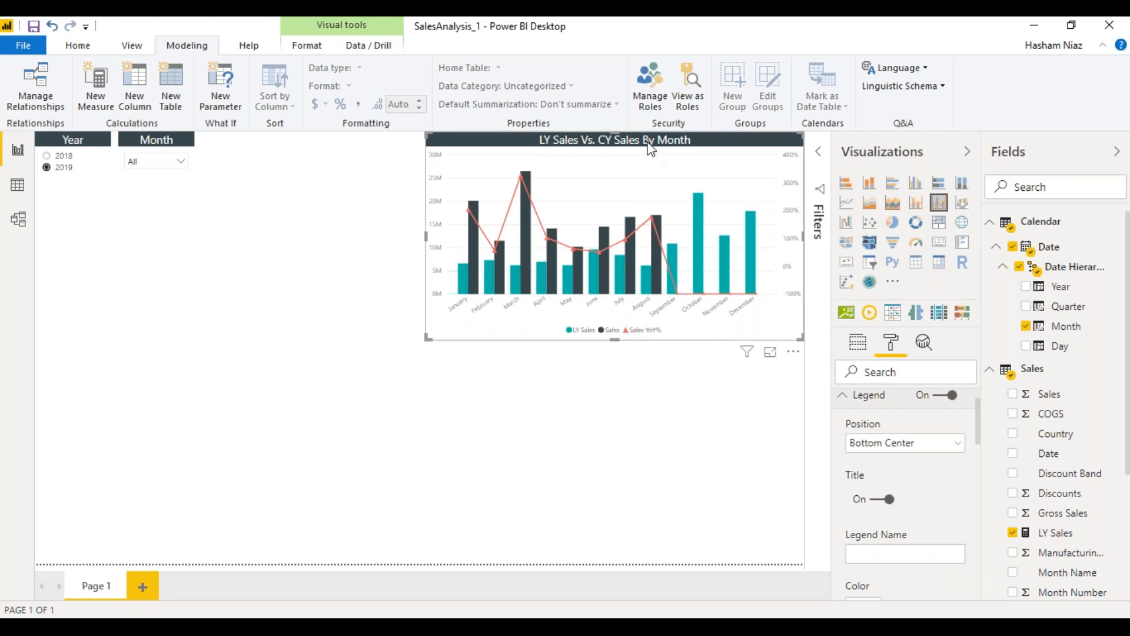
Step: Duplicate the combo chart, place the copy directly below the original and convert it to a matrix
left_click(516, 392)
left_click(491, 152)
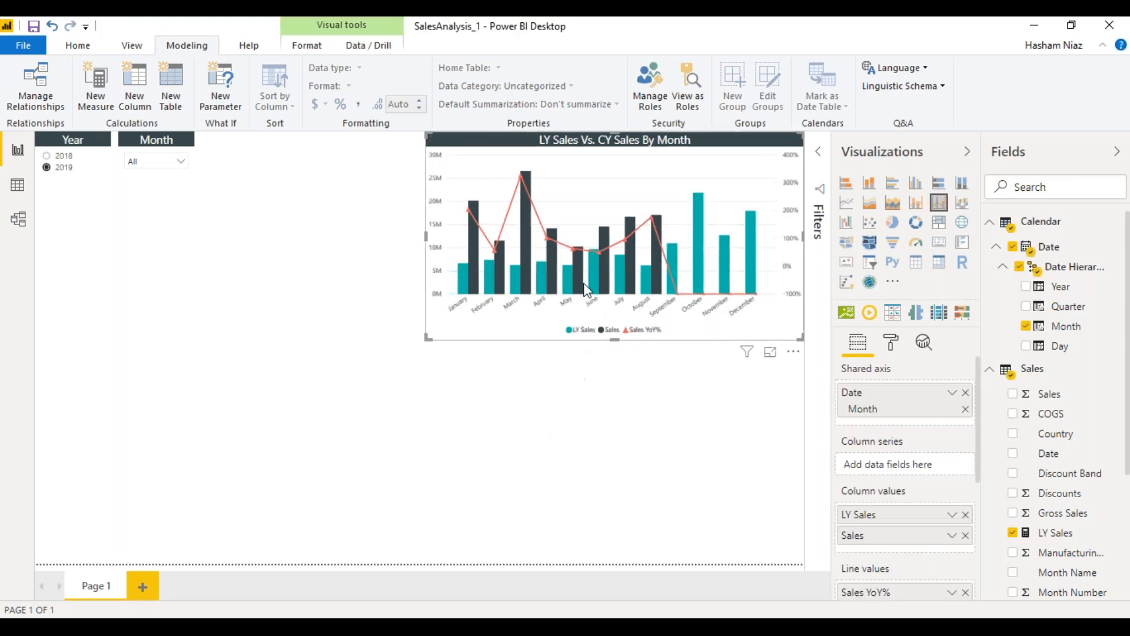
left_click_drag(591, 282, 593, 469)
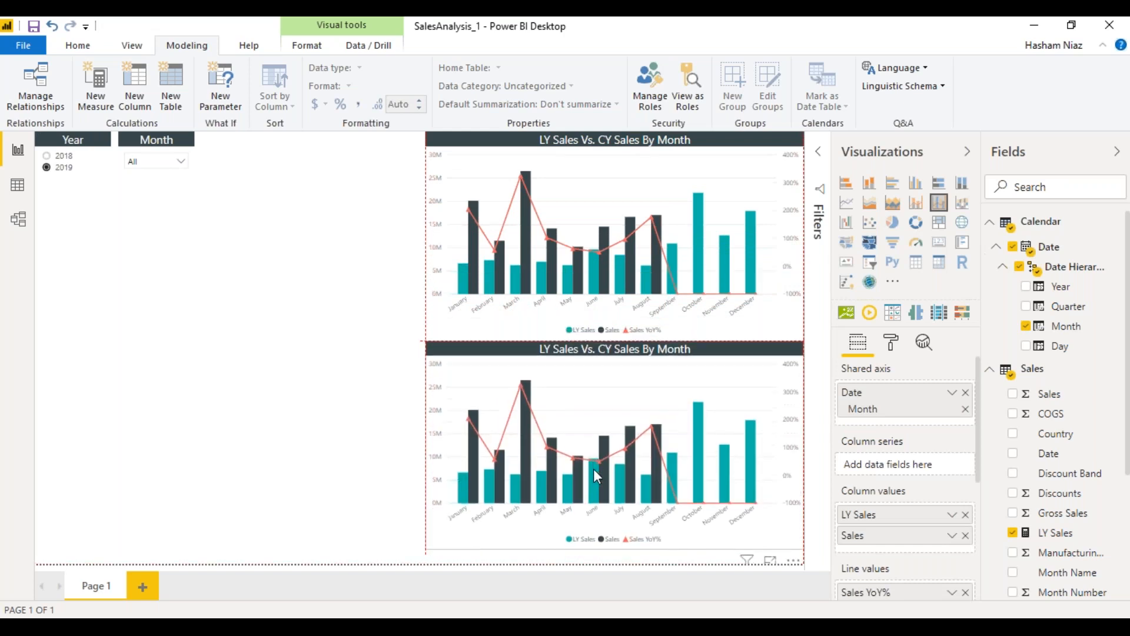
left_click(939, 263)
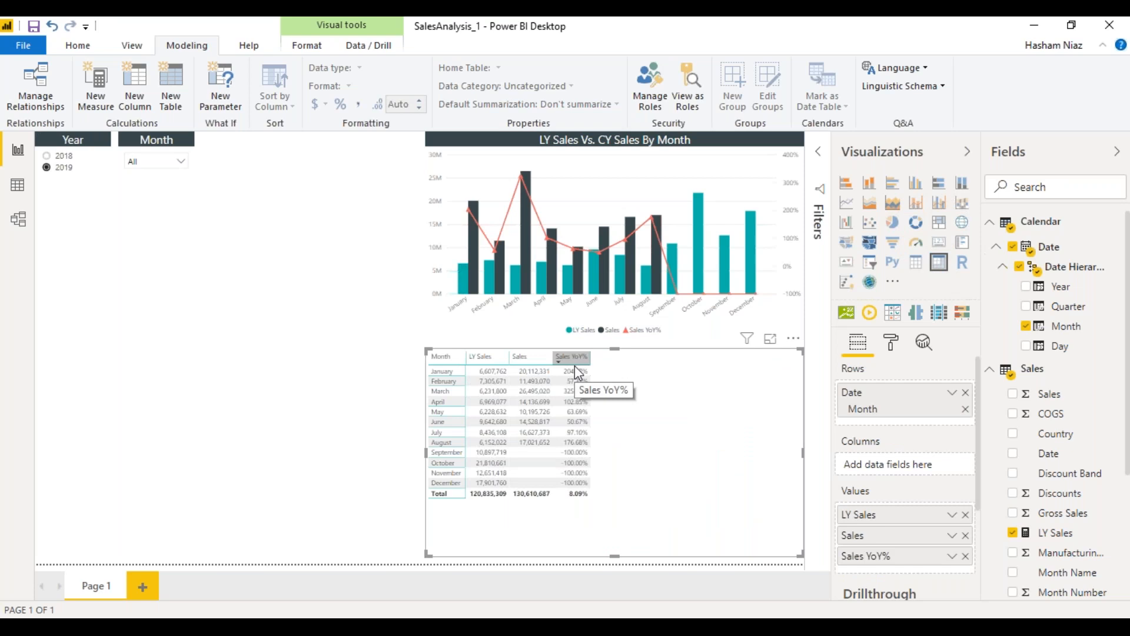
Step: Add the Product field from the Sales table to the matrix's columns
scroll(1083, 433, "down", 1)
scroll(1087, 436, "down", 1)
left_click_drag(1069, 540, 926, 474)
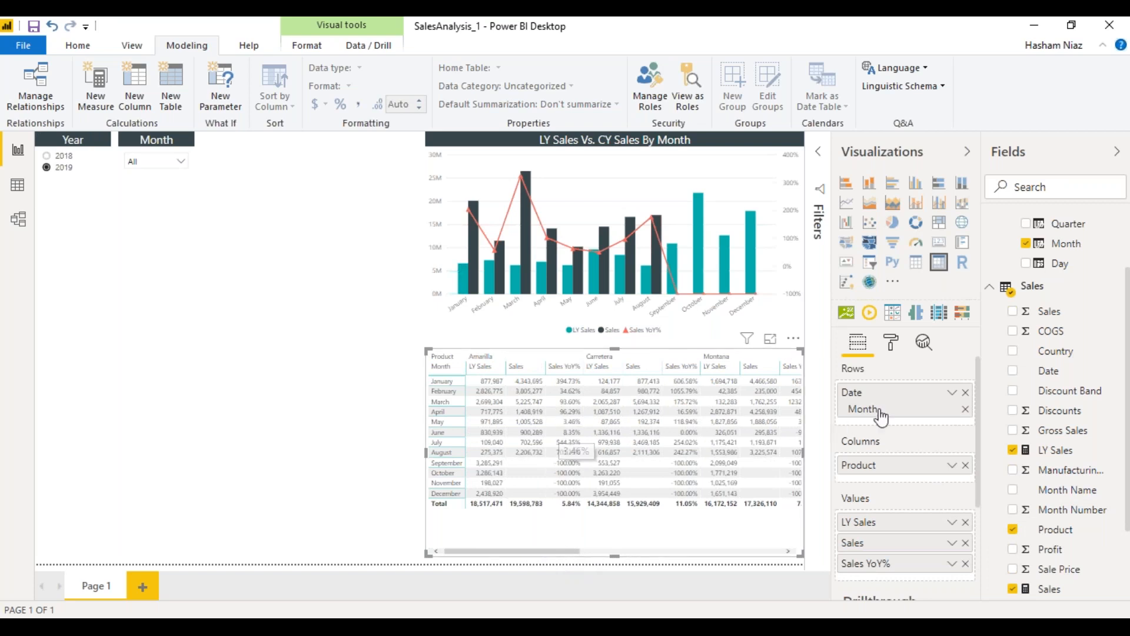
Step: Turn on icon conditional formatting for the matrix's Sales YoY% values
left_click(895, 349)
scroll(917, 532, "down", 3)
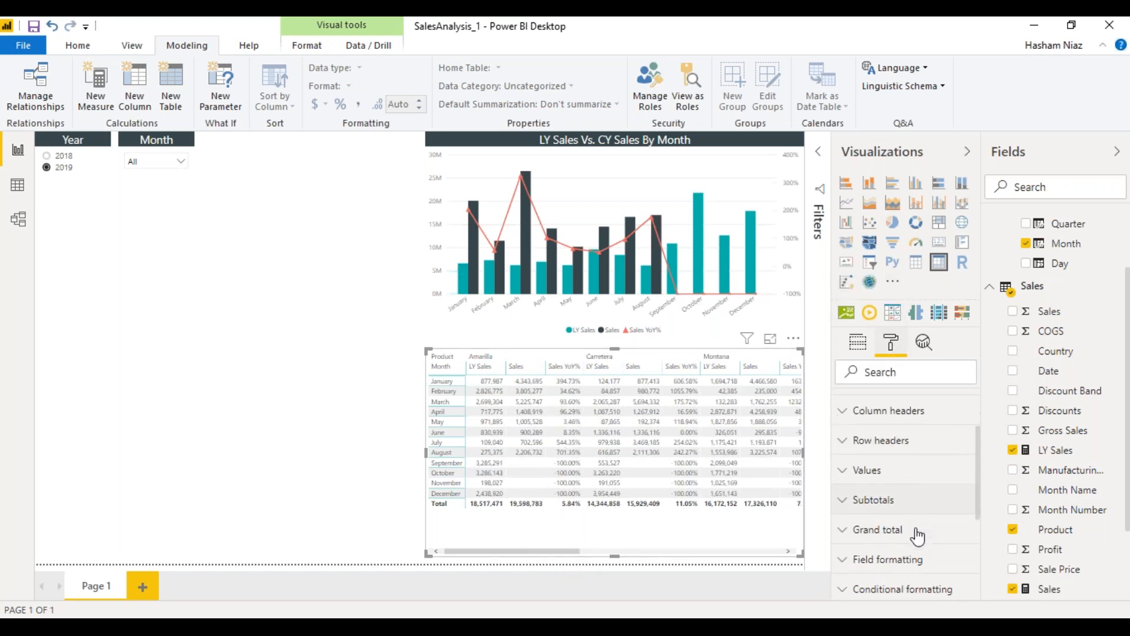
left_click(917, 590)
scroll(918, 559, "down", 1)
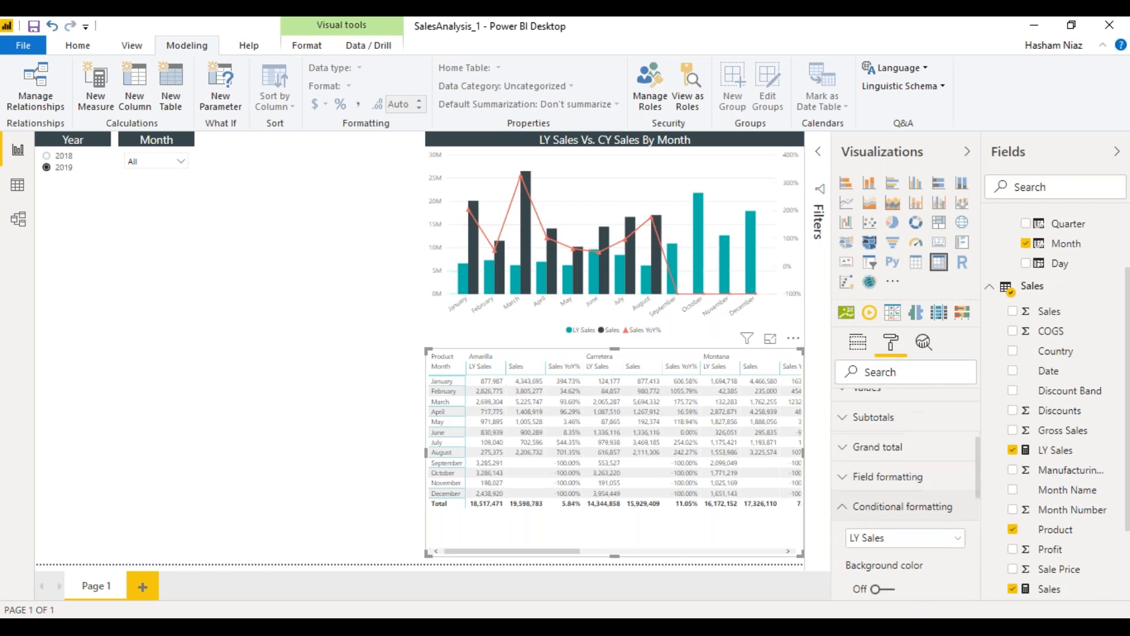
left_click(933, 539)
left_click(921, 518)
scroll(949, 527, "down", 2)
scroll(892, 507, "down", 1)
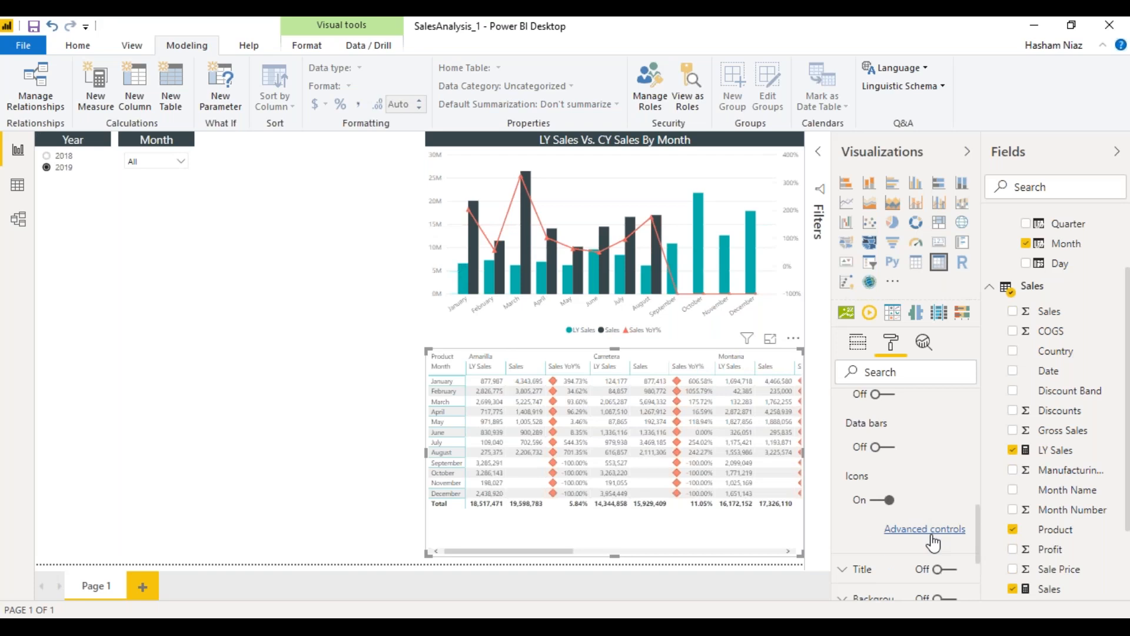
Step: Set the Sales YoY% icon style to the red down triangle, yellow dash and green up triangle set
left_click(932, 536)
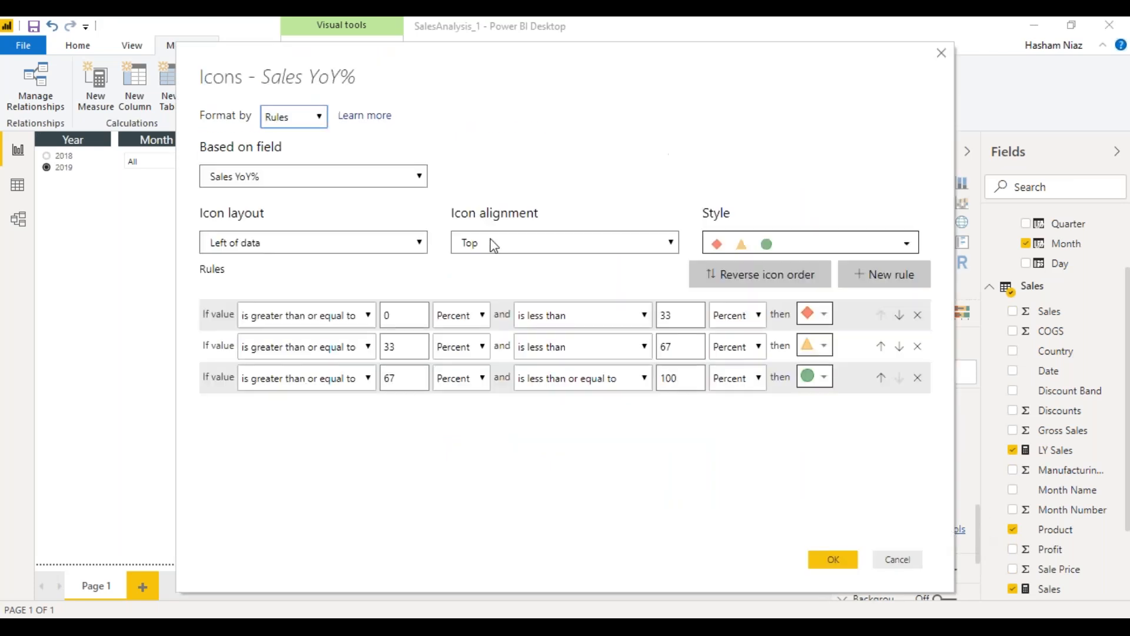
left_click(855, 248)
left_click(761, 474)
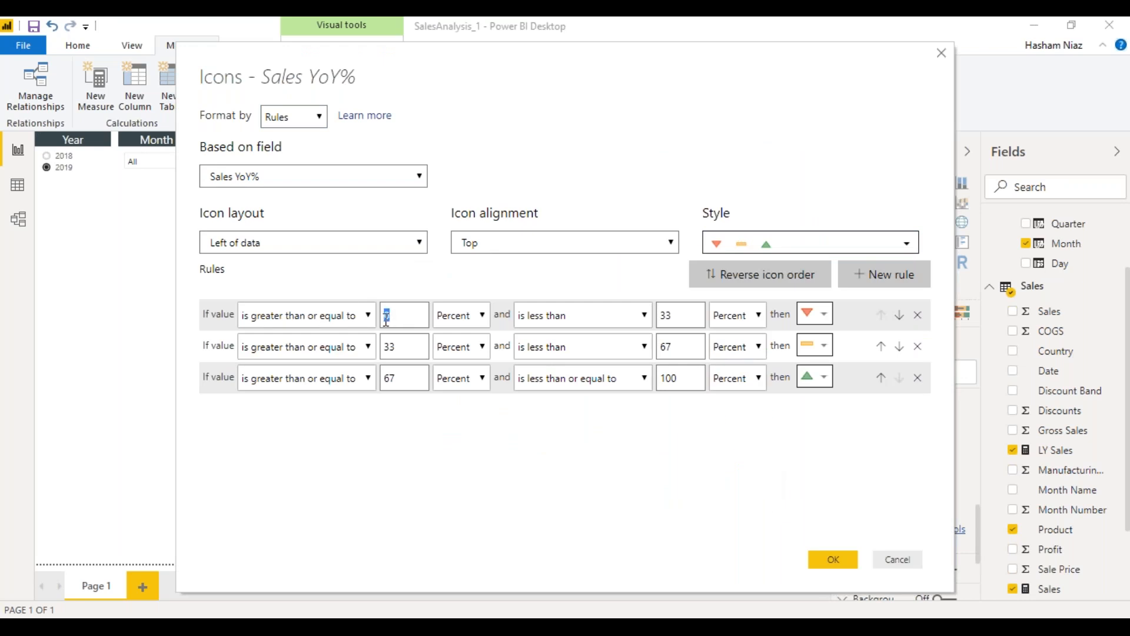
Step: Set the red triangle rule to values greater than or equal to -99 and less than 0, both as Number
type("+99")
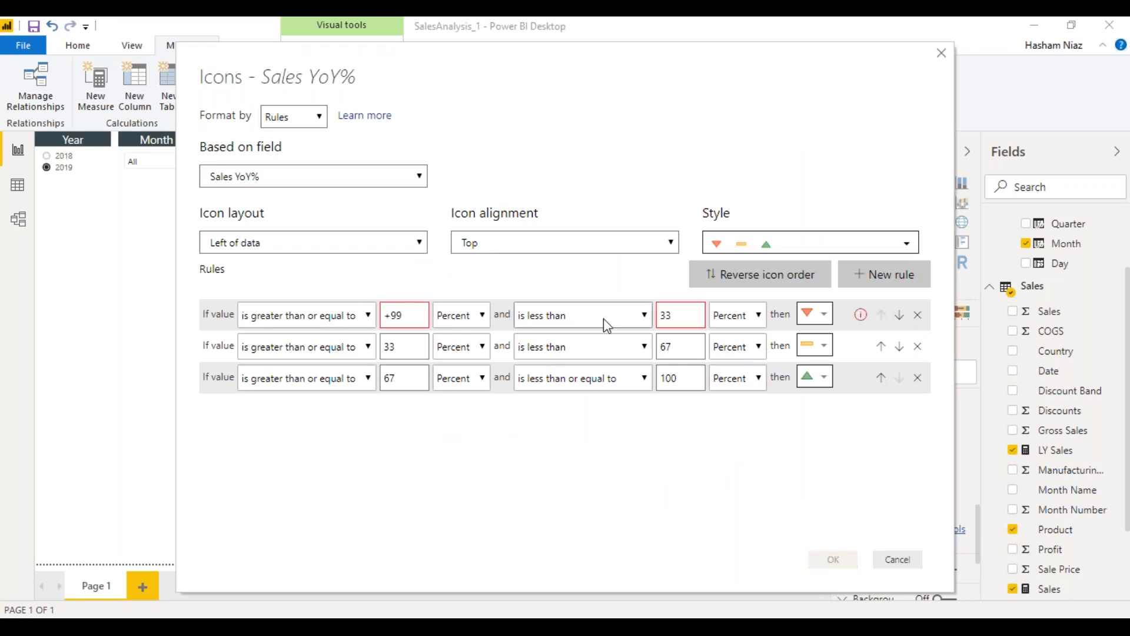
key("shift+Home")
type("-")
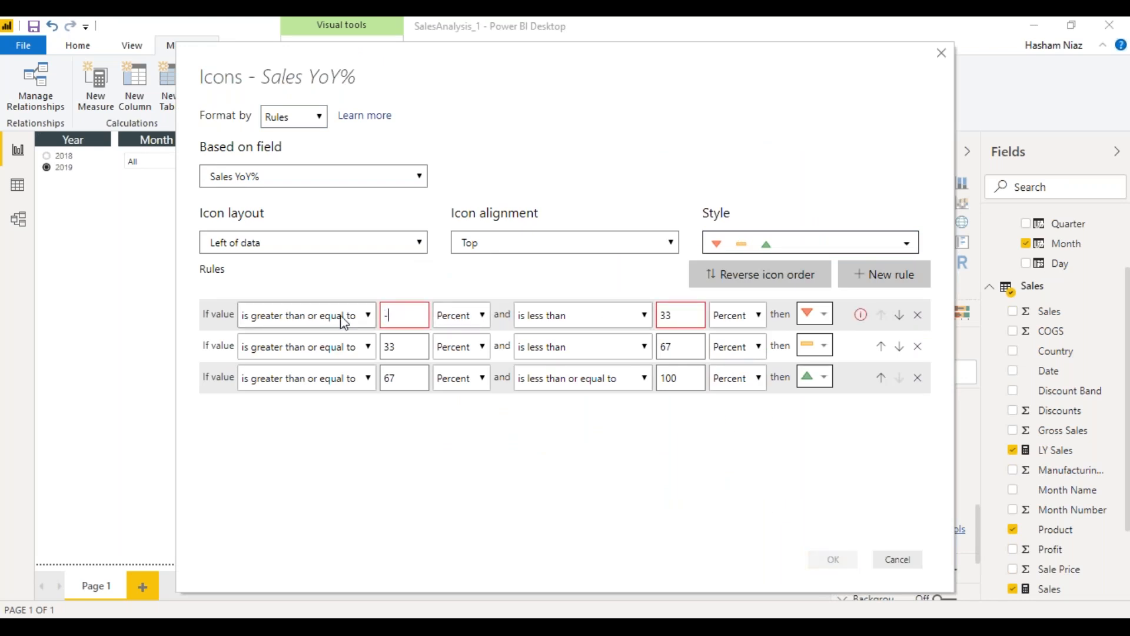
left_click(461, 315)
left_click(453, 333)
left_click_drag(689, 315, 662, 312)
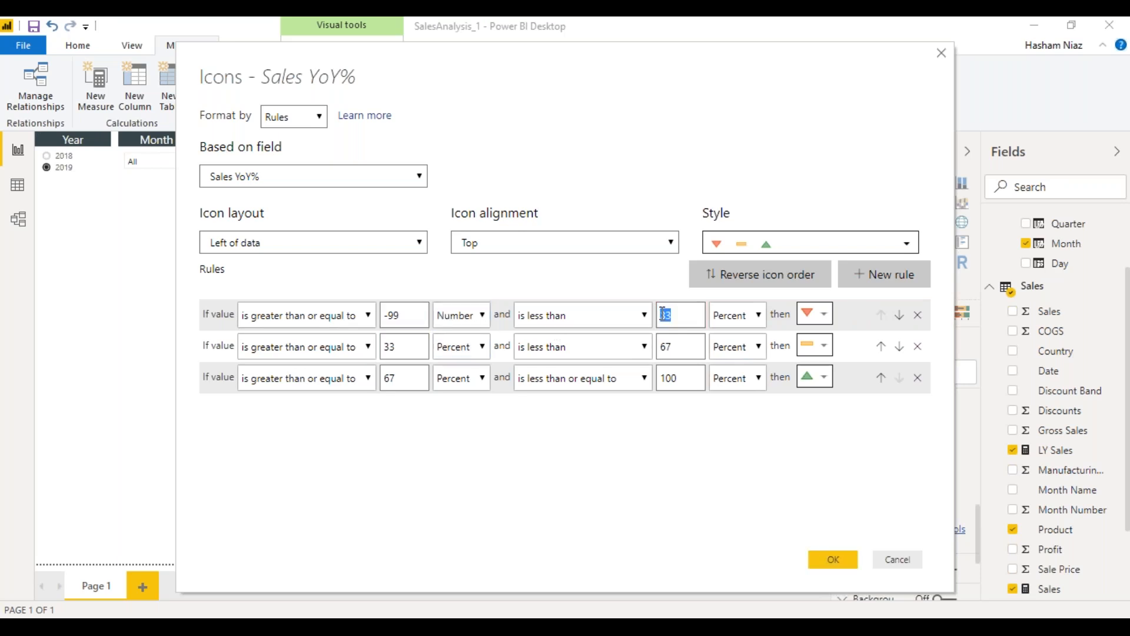
type("0")
left_click(737, 315)
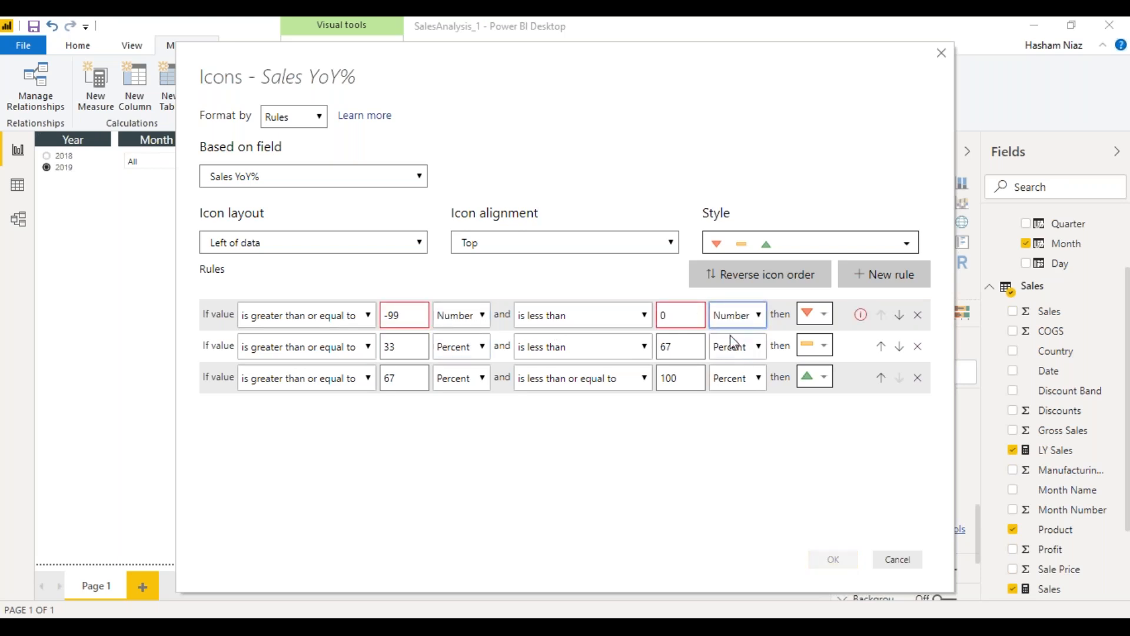
Step: Set the yellow dash rule to 0 up to 0.5 percent, start the green triangle rule at 0.5 percent, and apply the icon rules
left_click_drag(419, 352, 384, 348)
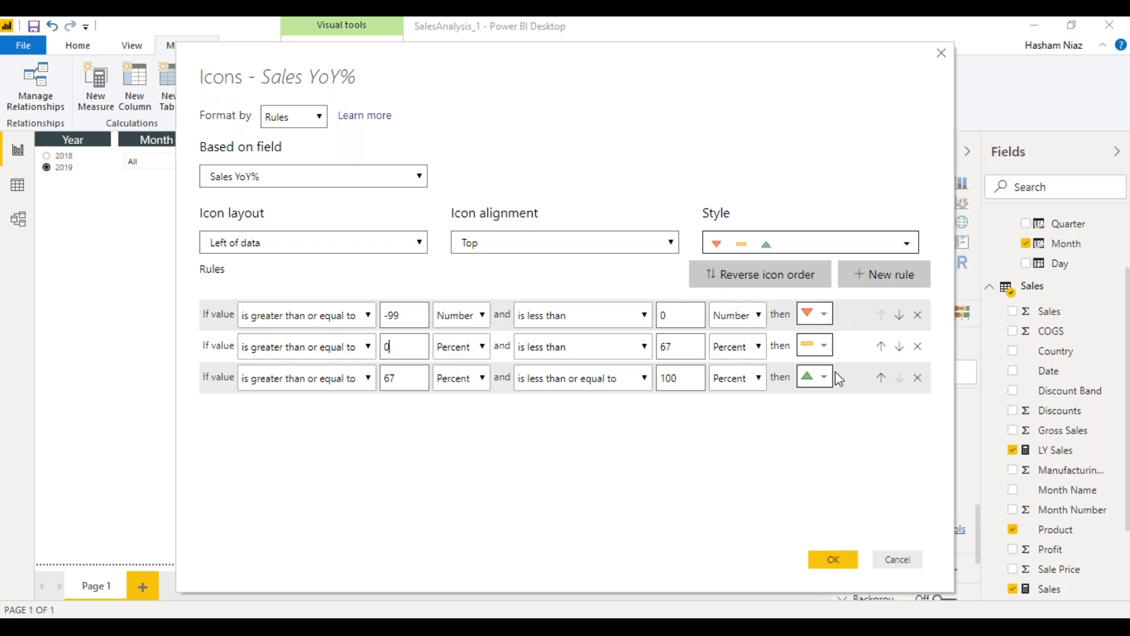
left_click_drag(692, 346, 625, 352)
type("0.5")
left_click_drag(403, 377, 356, 380)
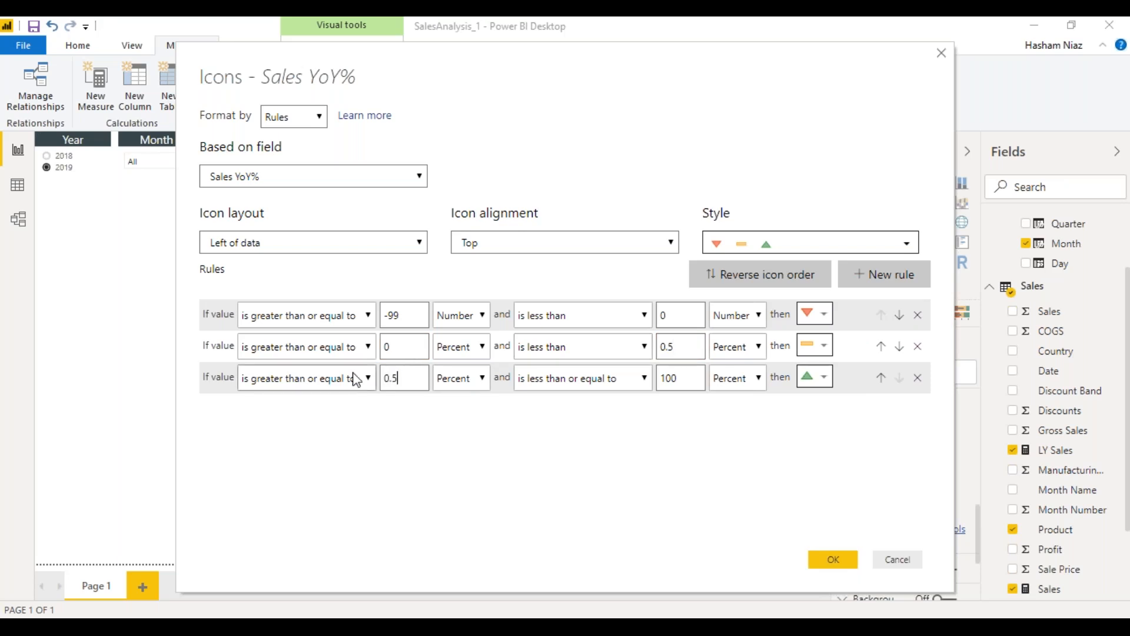
double_click(665, 378)
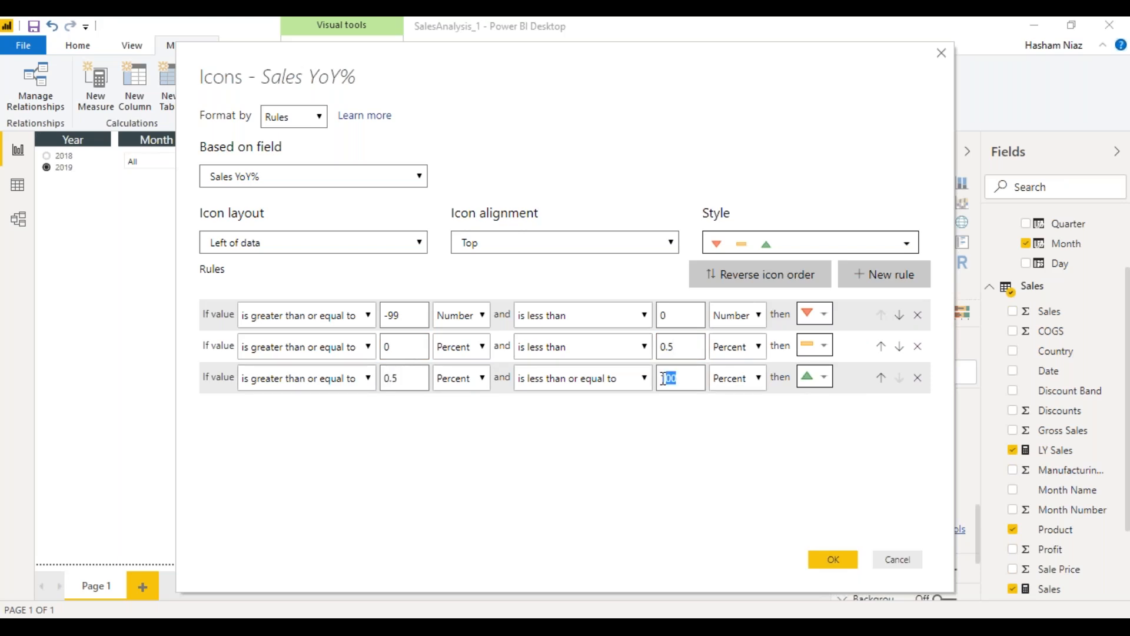
left_click(834, 560)
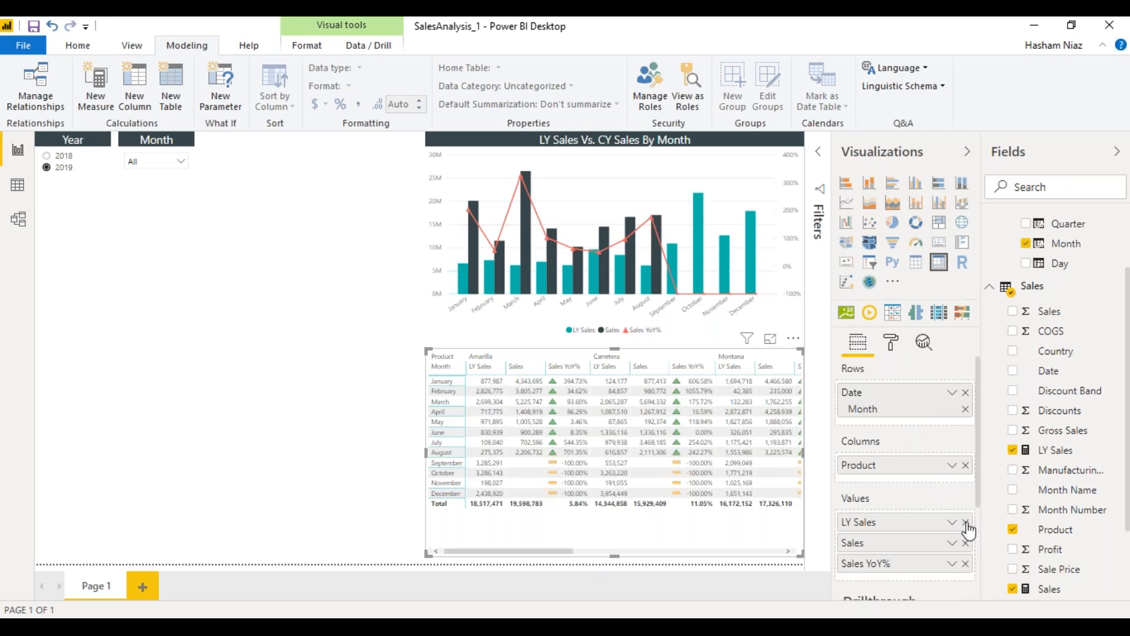
Step: Remove LY Sales and Sales from the matrix values, keeping only Sales YoY%
scroll(956, 520, "down", 3)
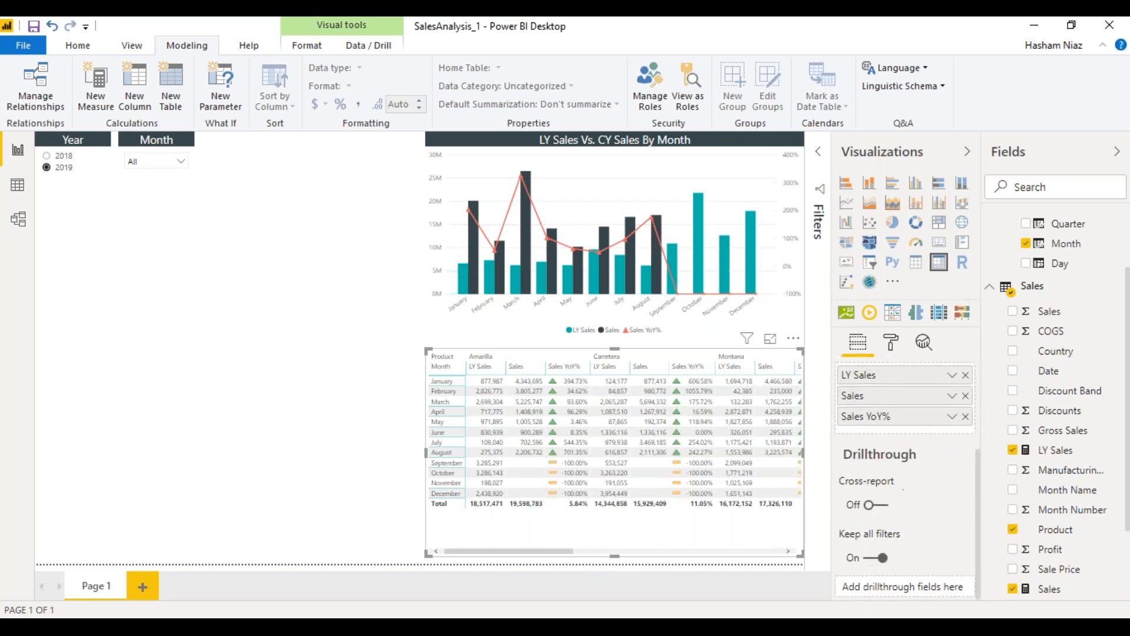
scroll(966, 530, "up", 3)
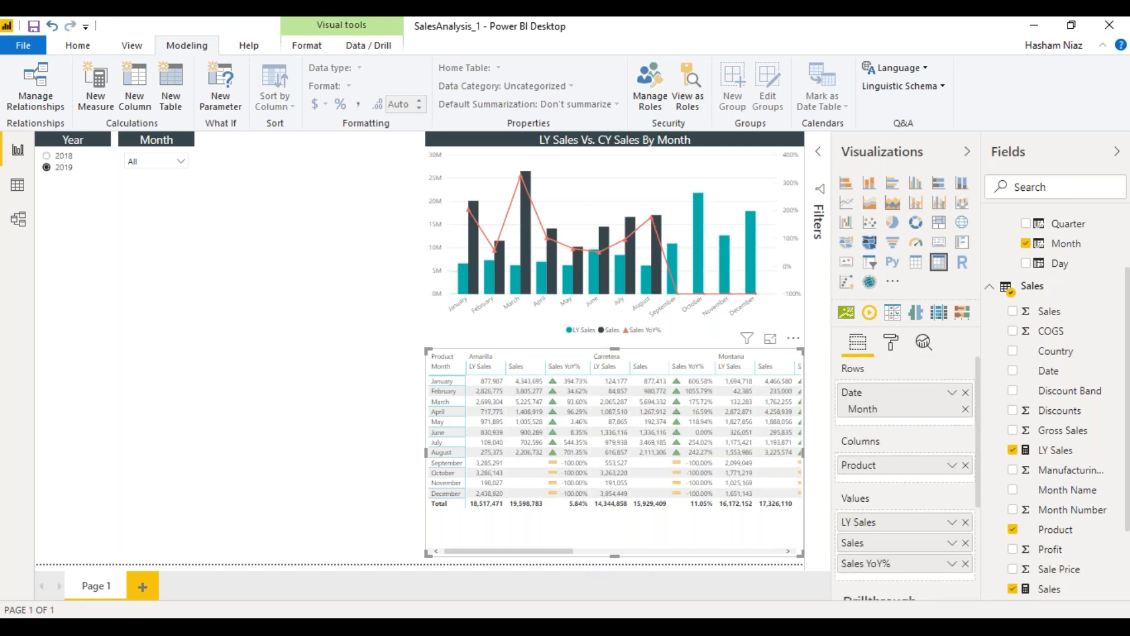
left_click(966, 523)
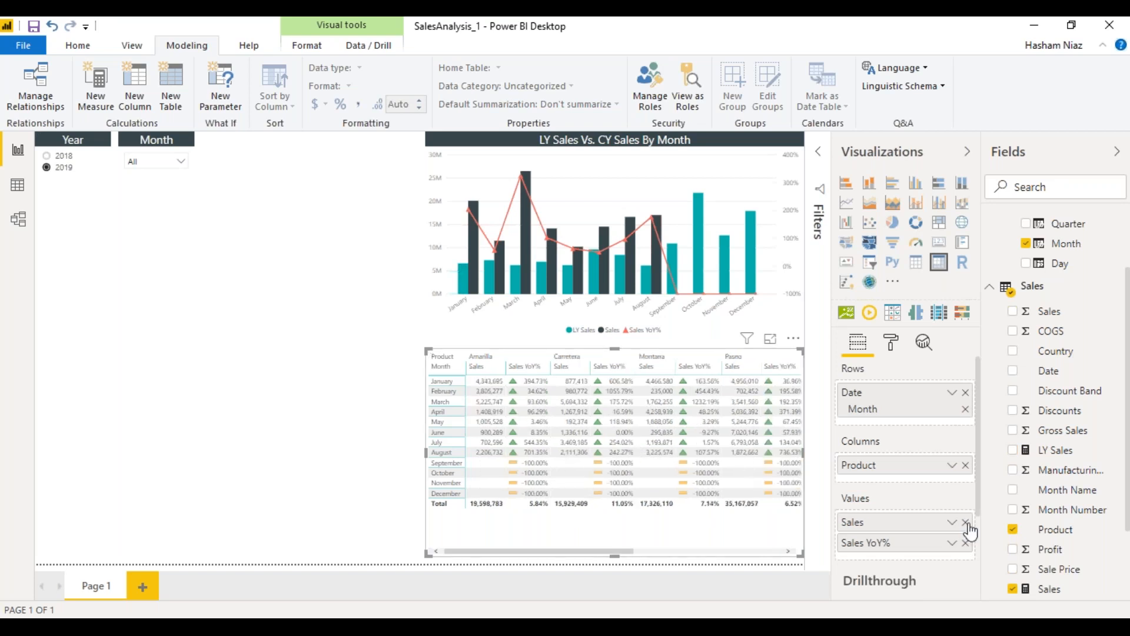
left_click(966, 523)
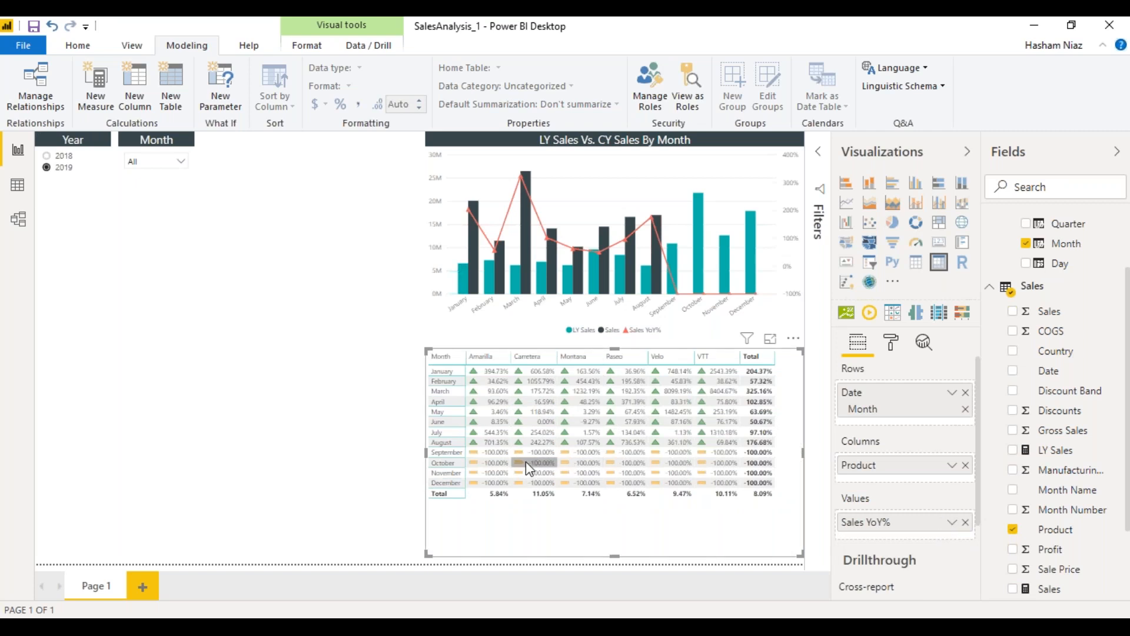
Step: In the matrix's focus mode, move the red triangle rule to the end of the Sales YoY% icon rules and apply it
left_click(770, 339)
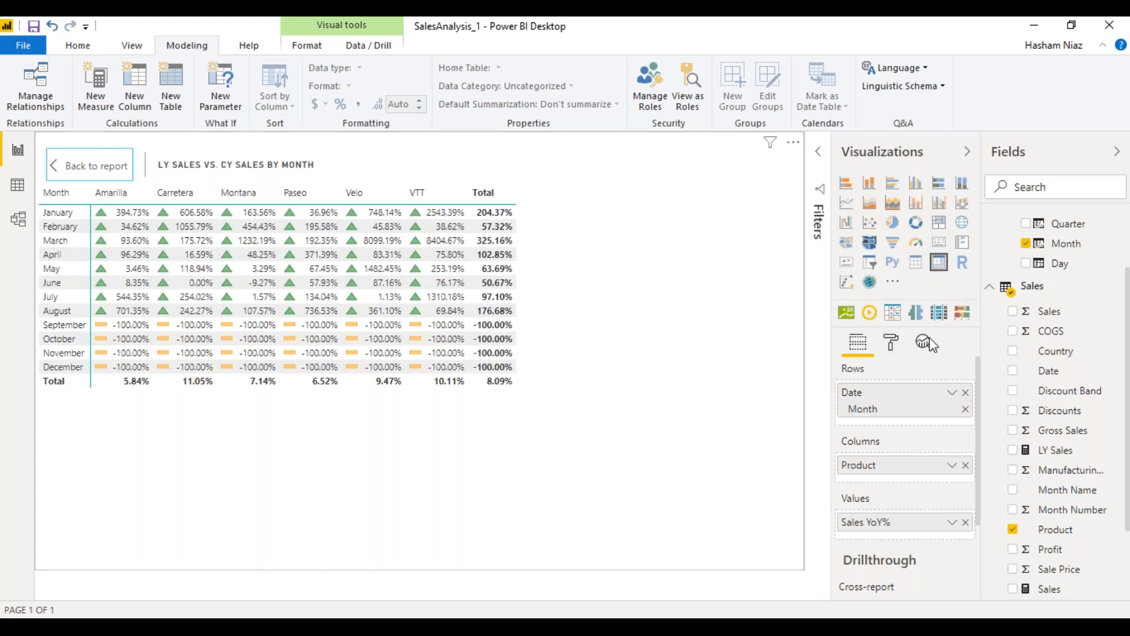
left_click(892, 344)
scroll(936, 494, "down", 3)
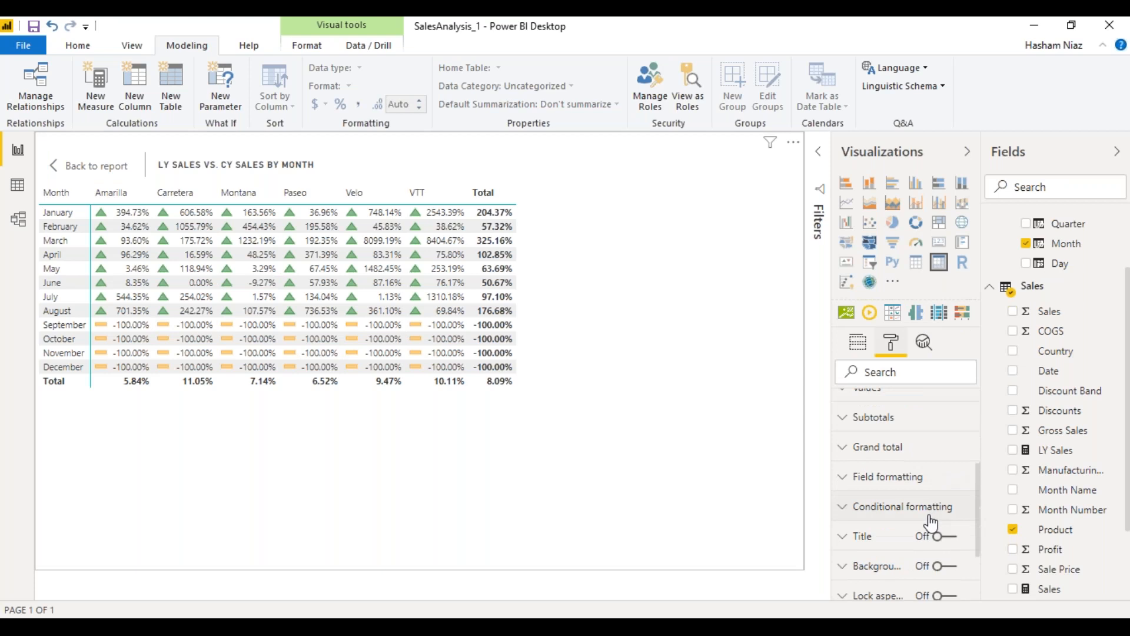
left_click(930, 518)
scroll(919, 536, "down", 4)
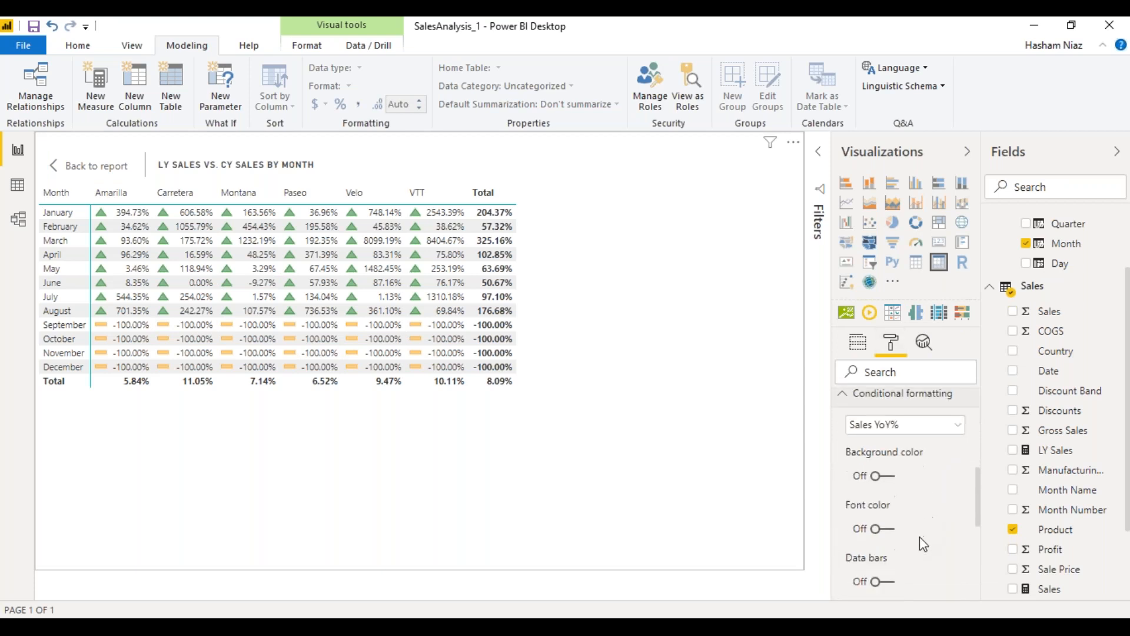
left_click(925, 514)
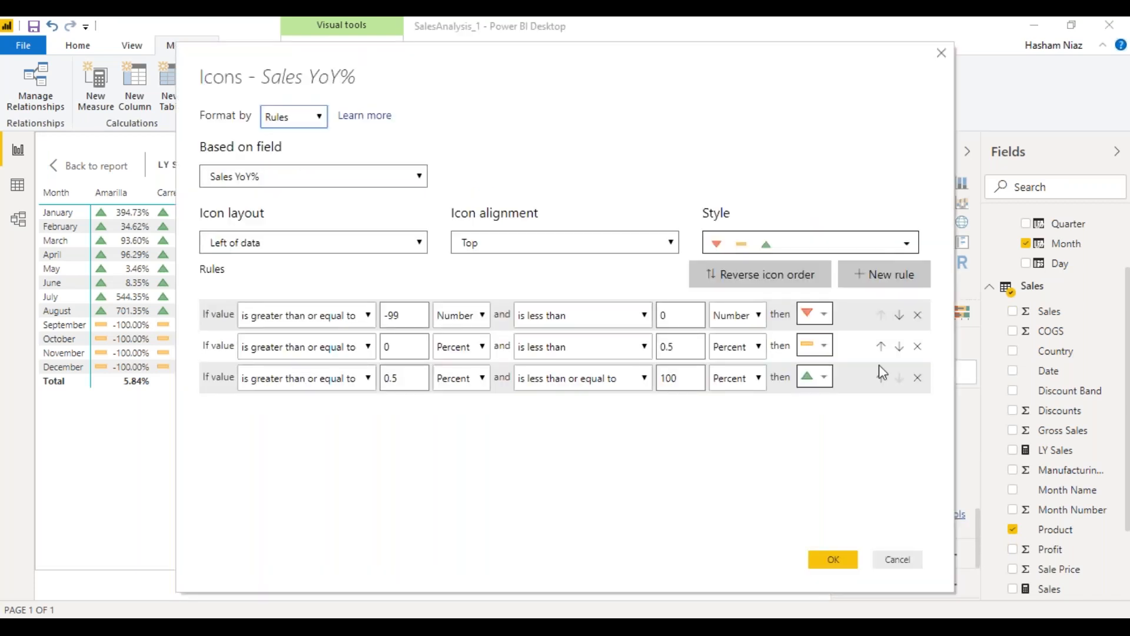
left_click(900, 318)
left_click(900, 320)
left_click(900, 320)
left_click(900, 347)
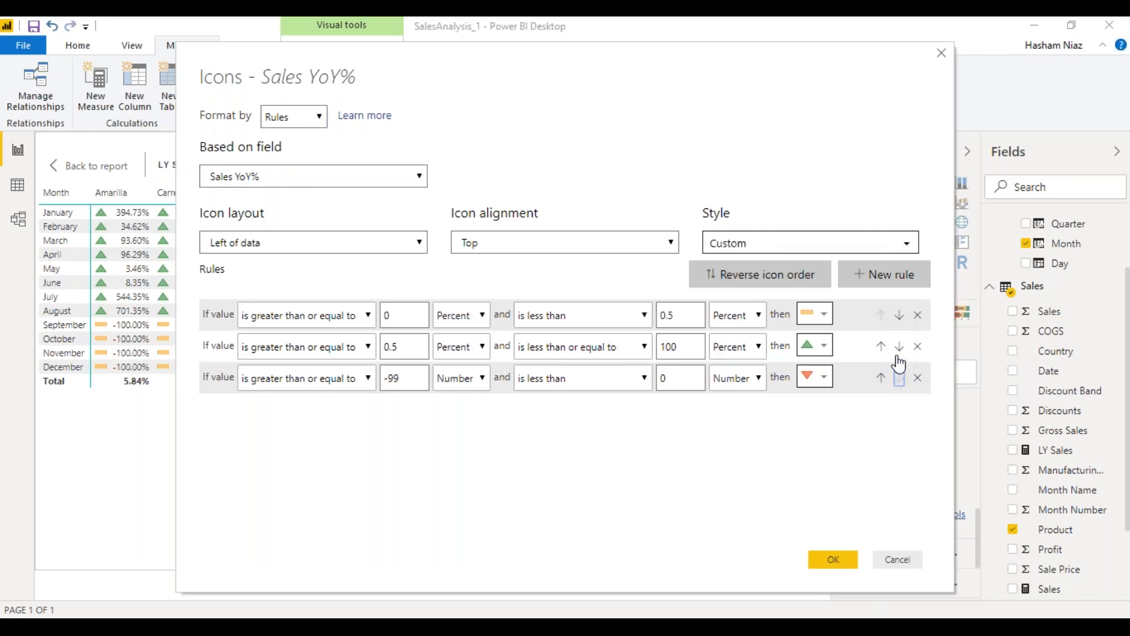
left_click(847, 564)
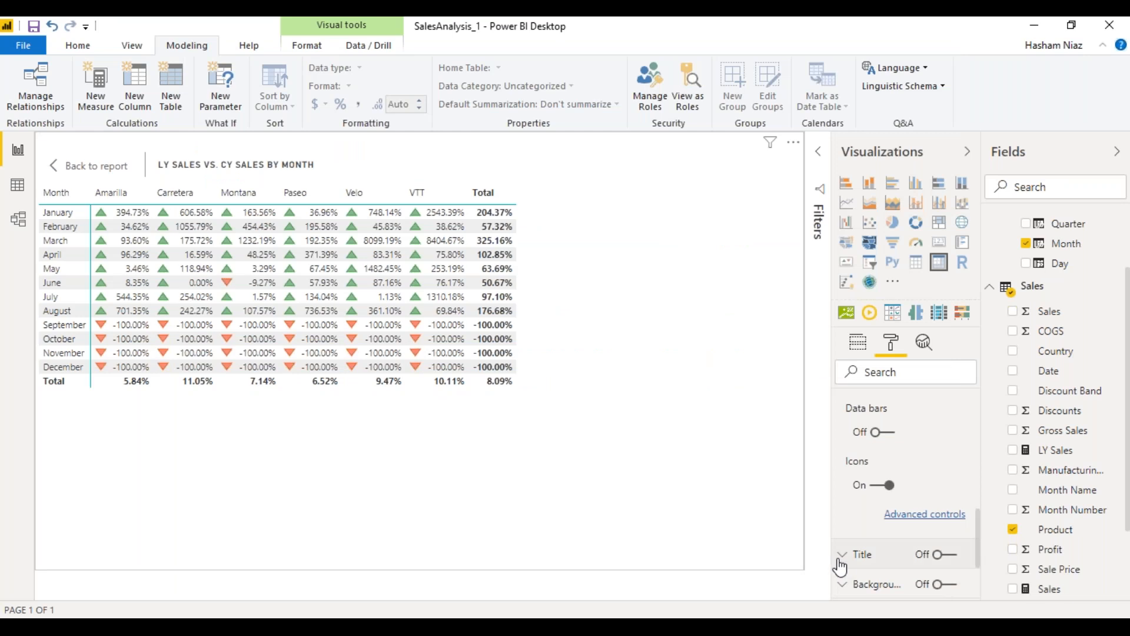
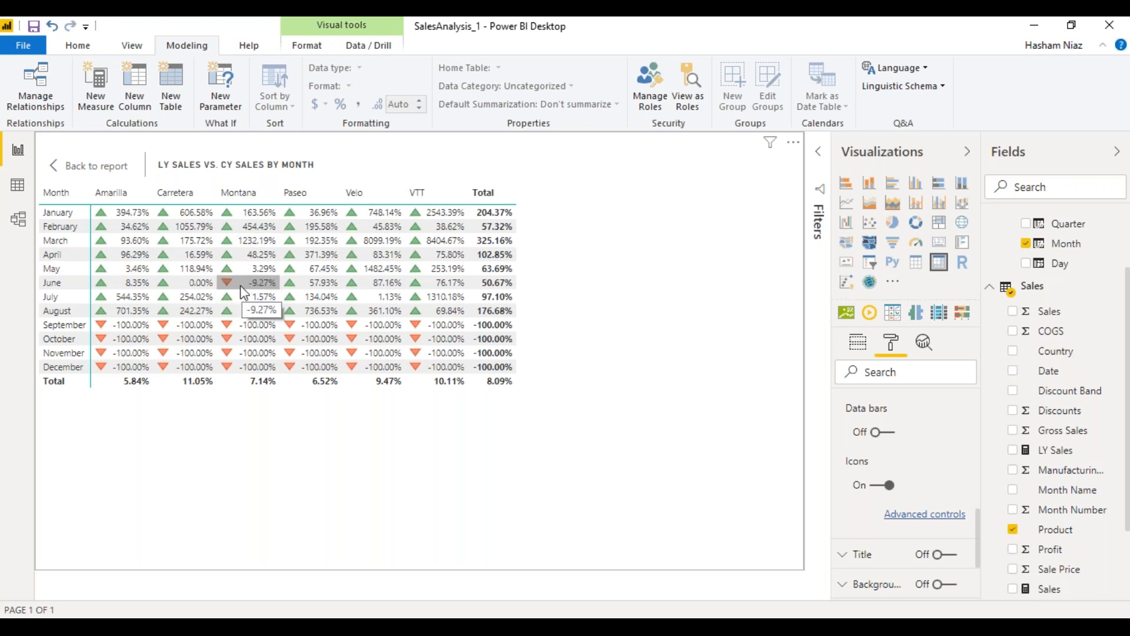
Step: Return to the report page, examine the matrix's YoY% icons in focus mode again and go back to the report
left_click(77, 168)
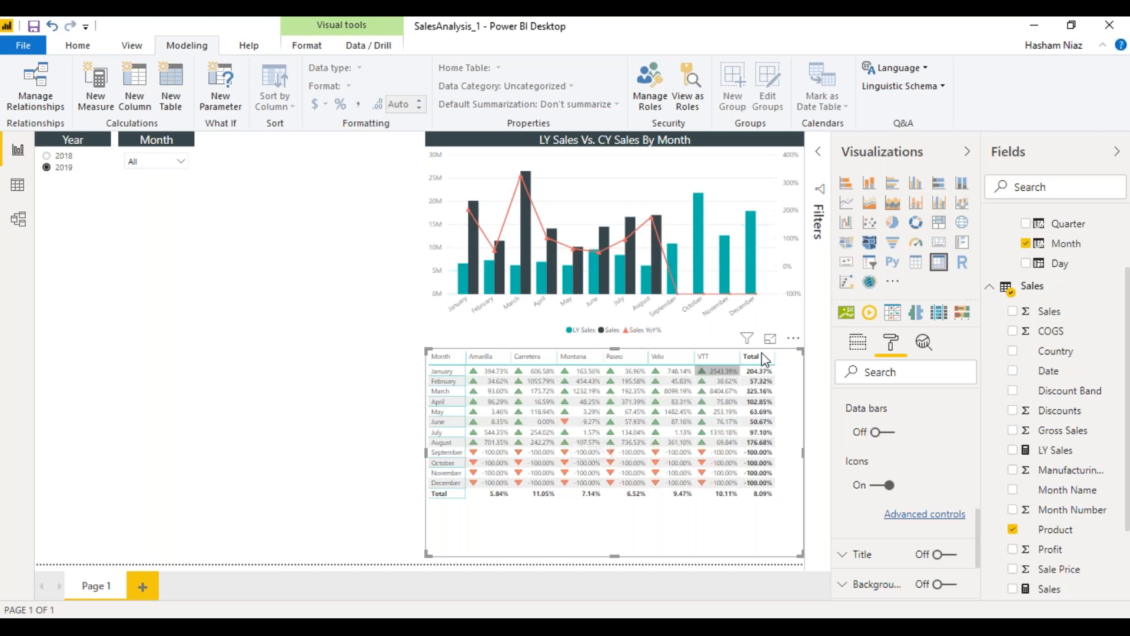
left_click(770, 340)
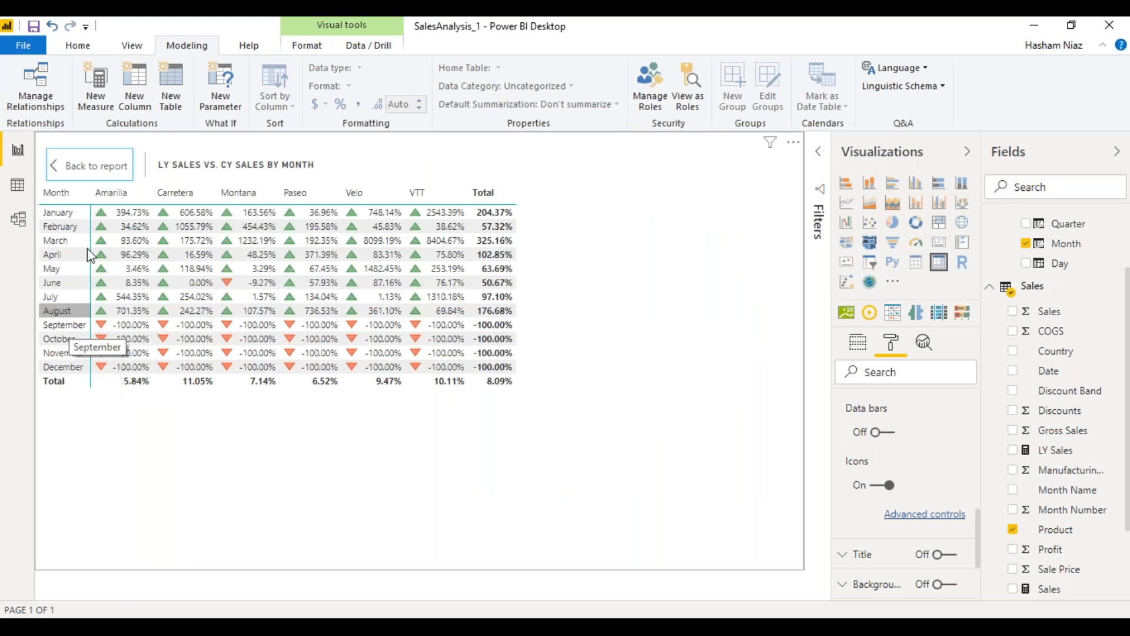
left_click(94, 168)
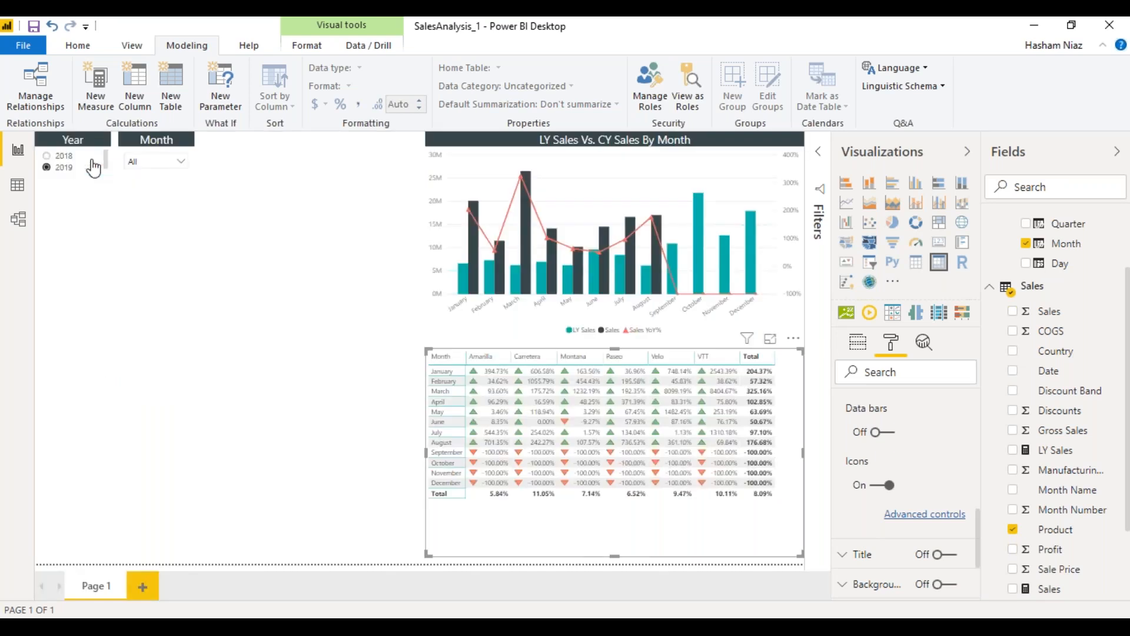
Step: Select January, February and March in the Month slicer and turn off its Multi-select with CTRL option
left_click(181, 160)
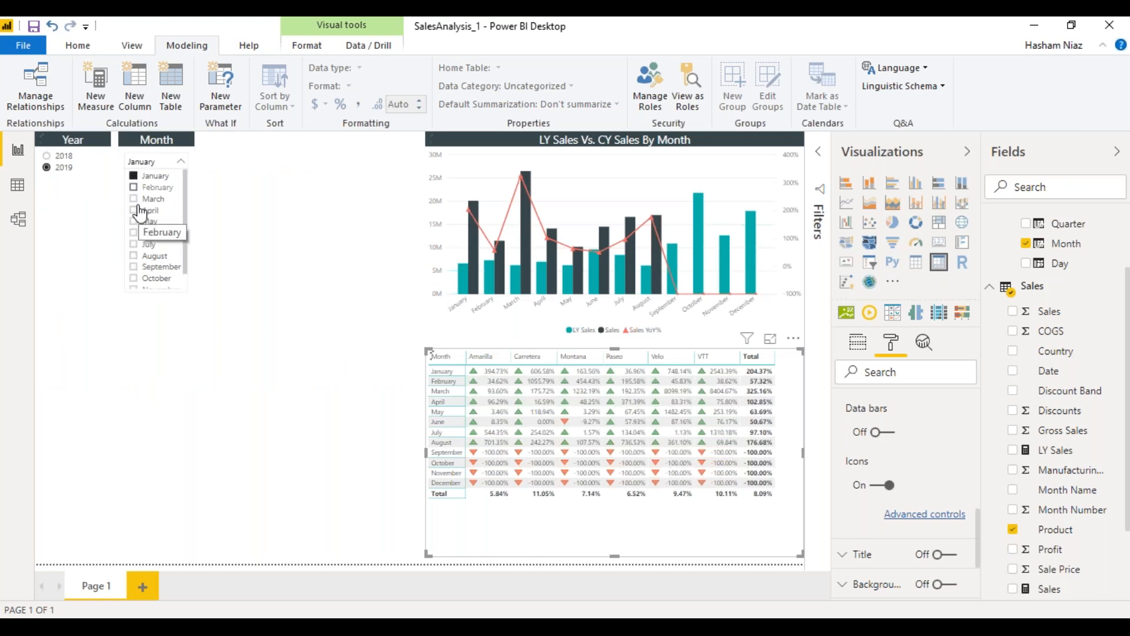
left_click(147, 187)
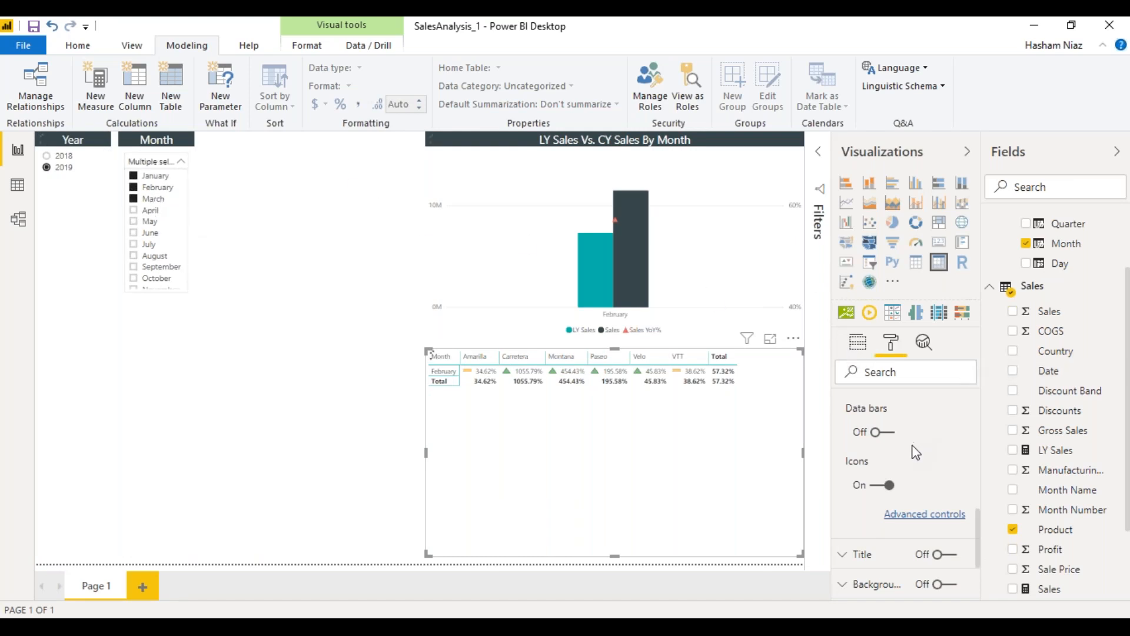
left_click(170, 145)
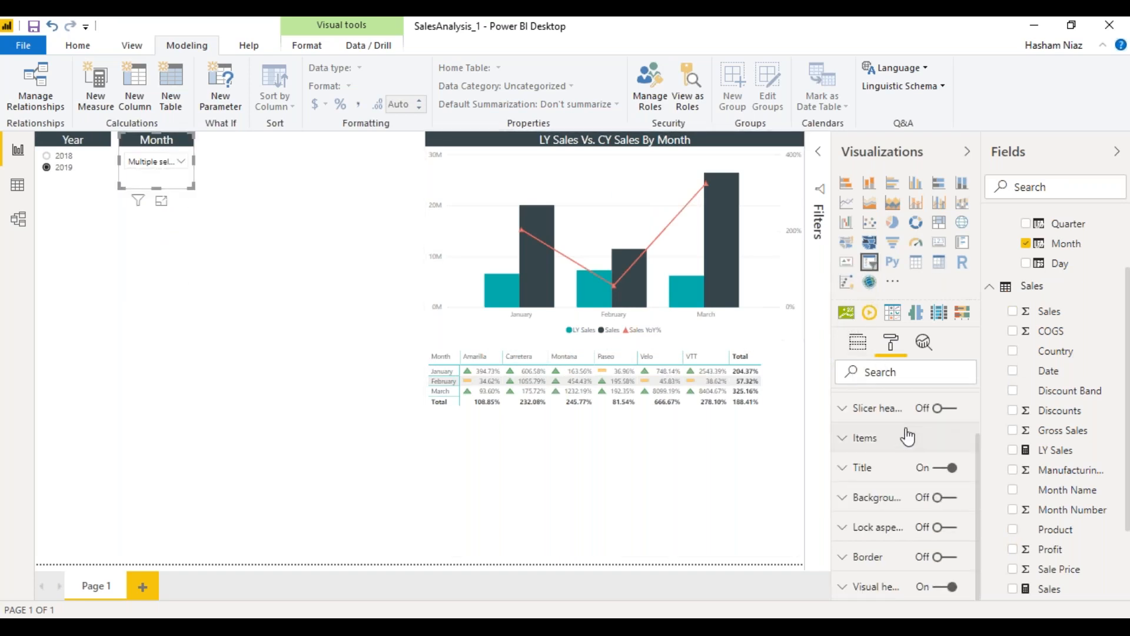
left_click(876, 408)
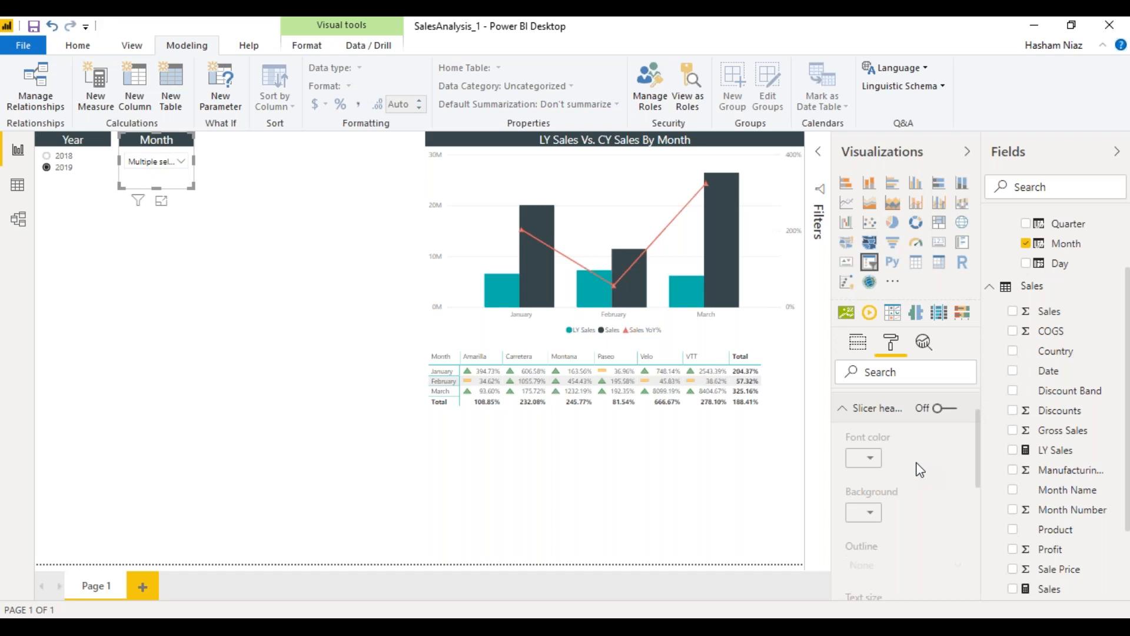
scroll(918, 468, "up", 2)
left_click(918, 436)
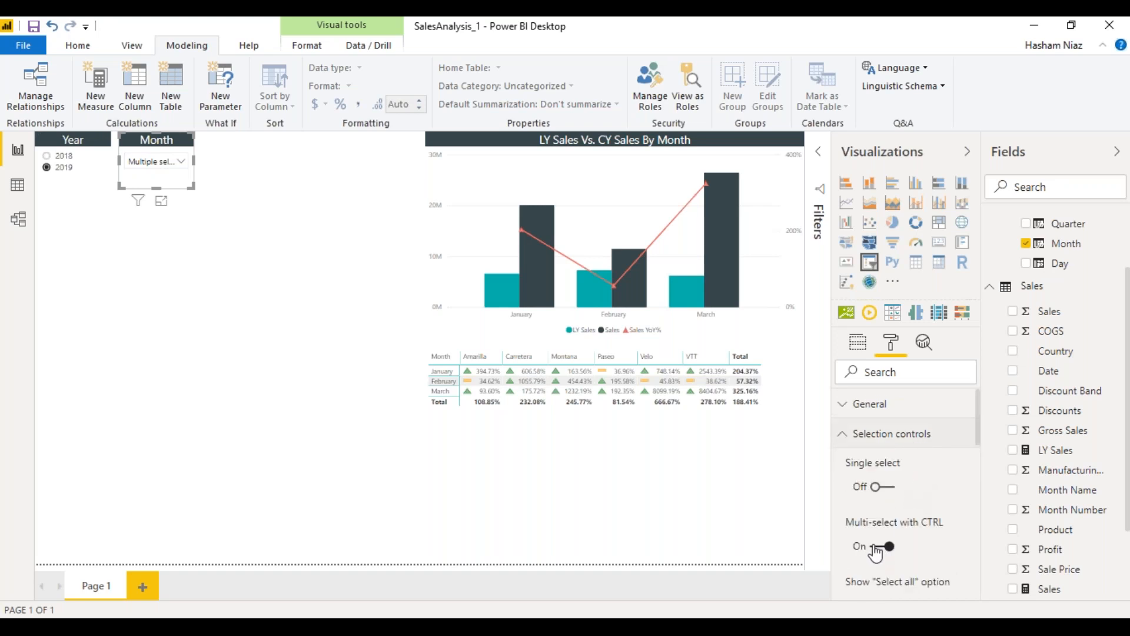
left_click(871, 434)
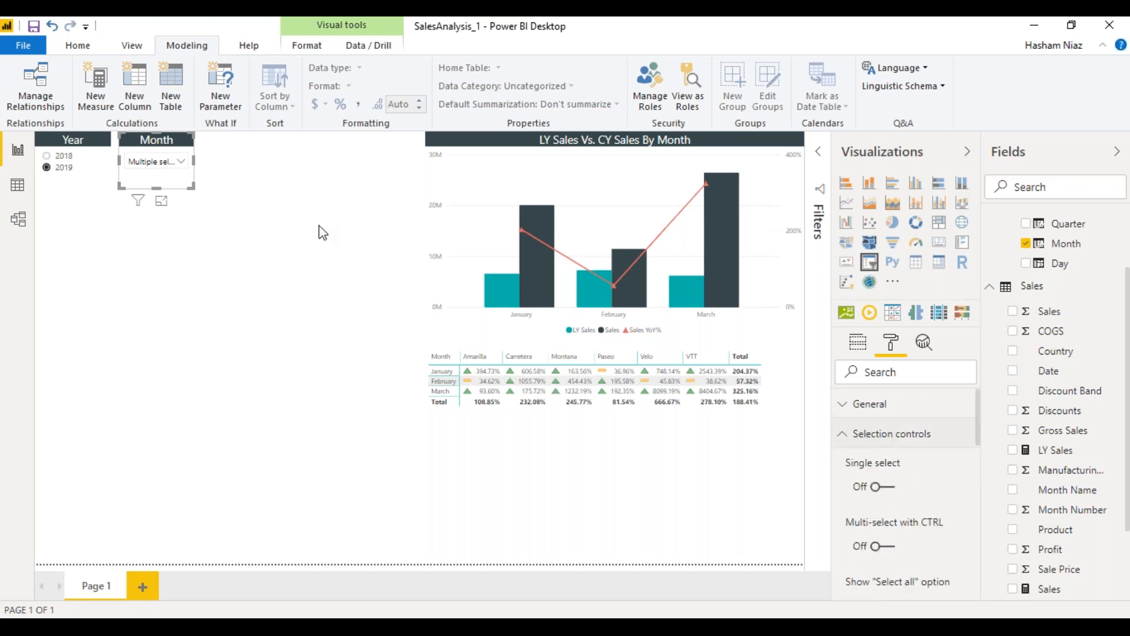
Step: Extend the Month slicer's selection with April through August and collapse its list
left_click(181, 162)
left_click(134, 210)
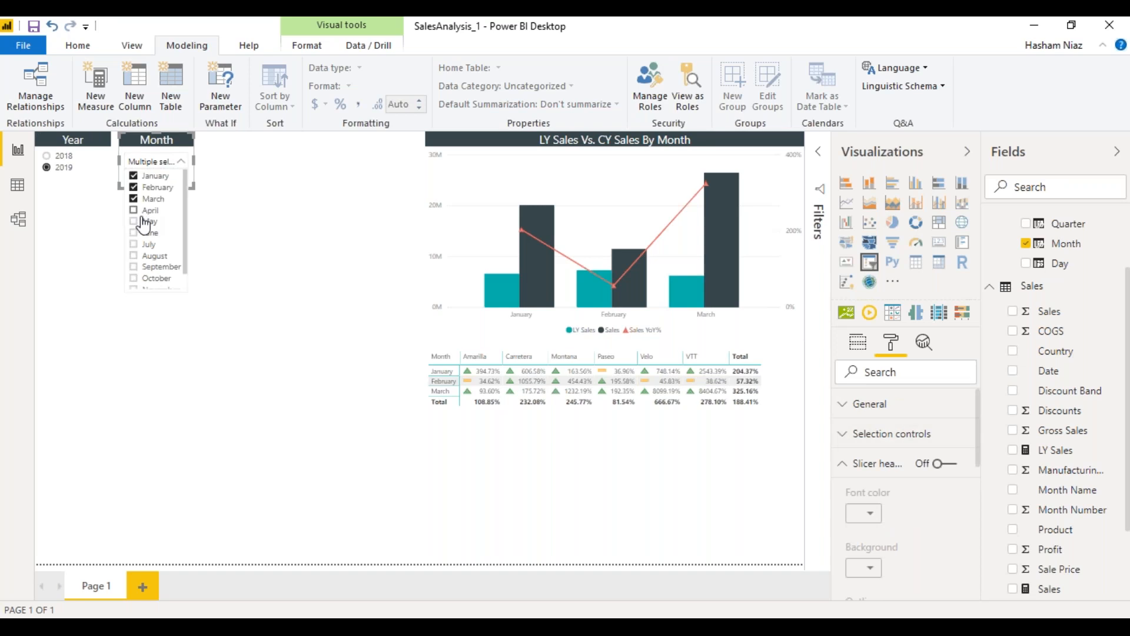
left_click(140, 224)
left_click(141, 235)
left_click(143, 245)
left_click(144, 254)
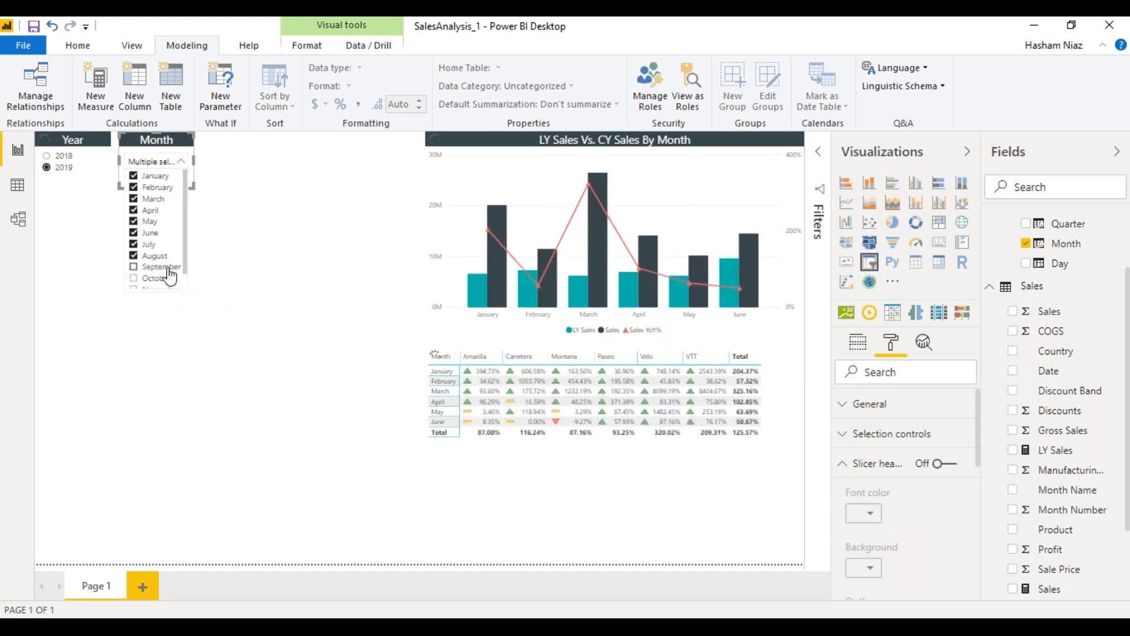
left_click(165, 269)
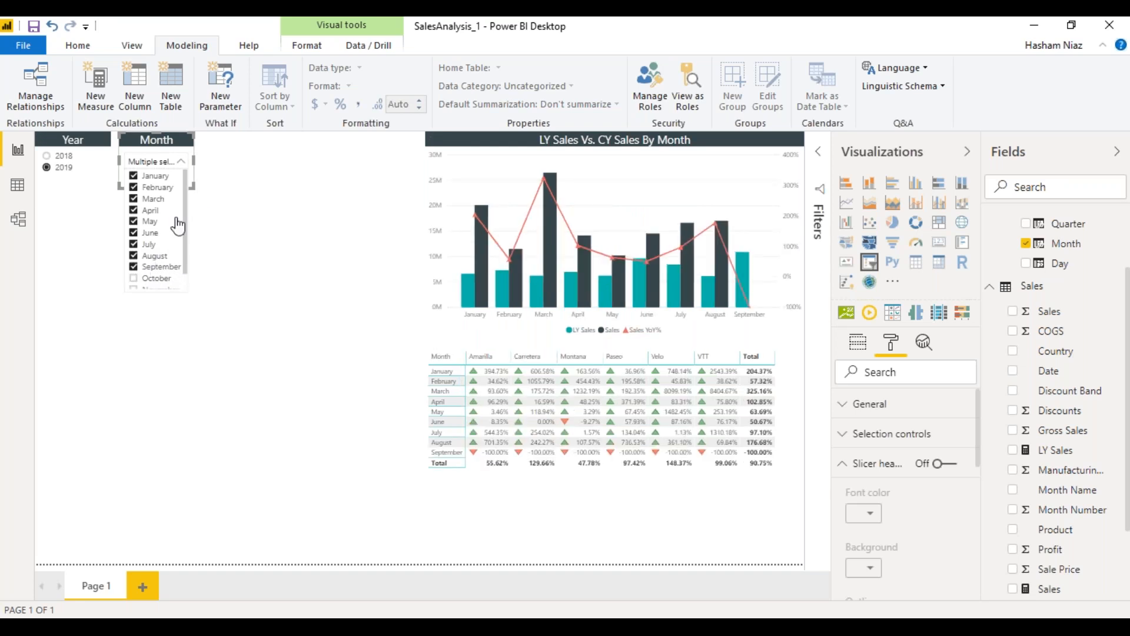
left_click(183, 161)
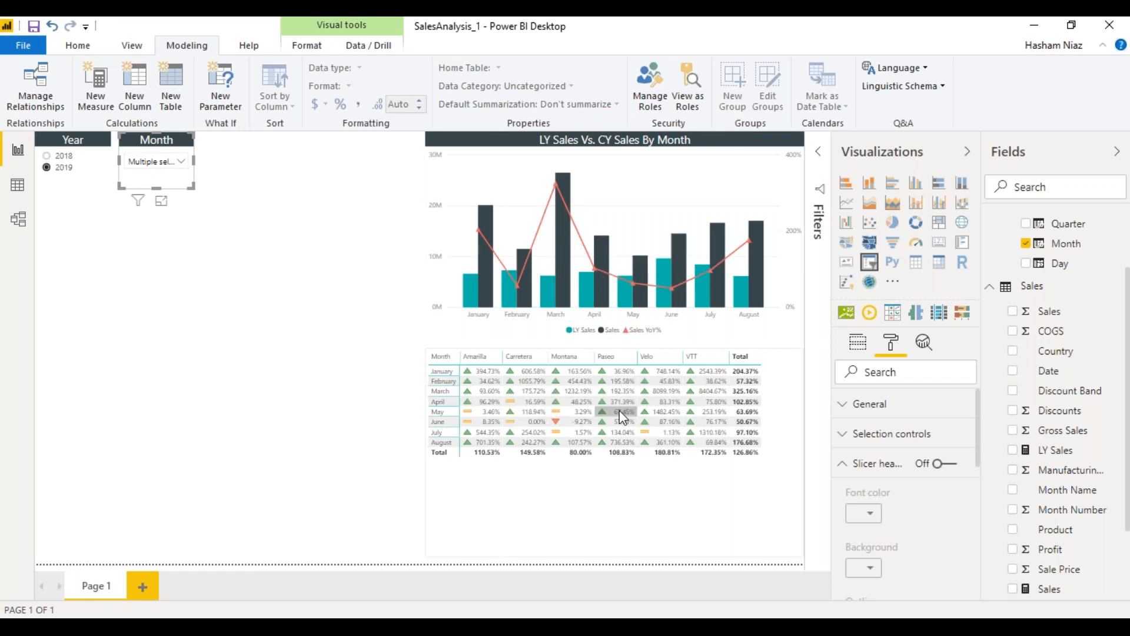
Step: Duplicate the Sales YoY% matrix and place the copy beside the original, along the page's left edge
mouse_move(524, 403)
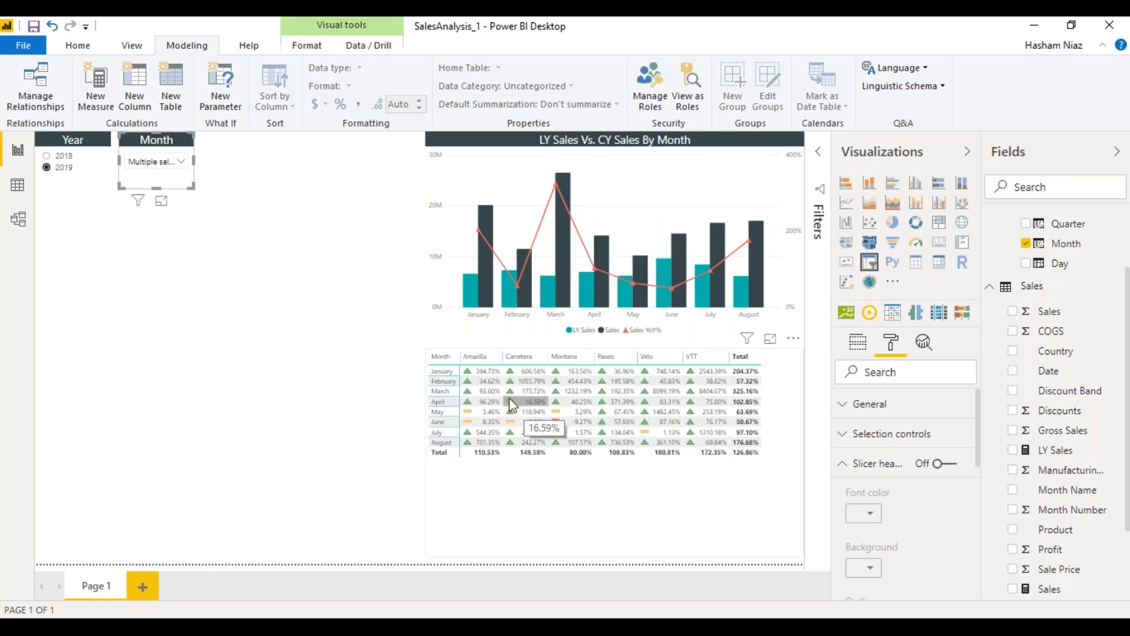
left_click(505, 508)
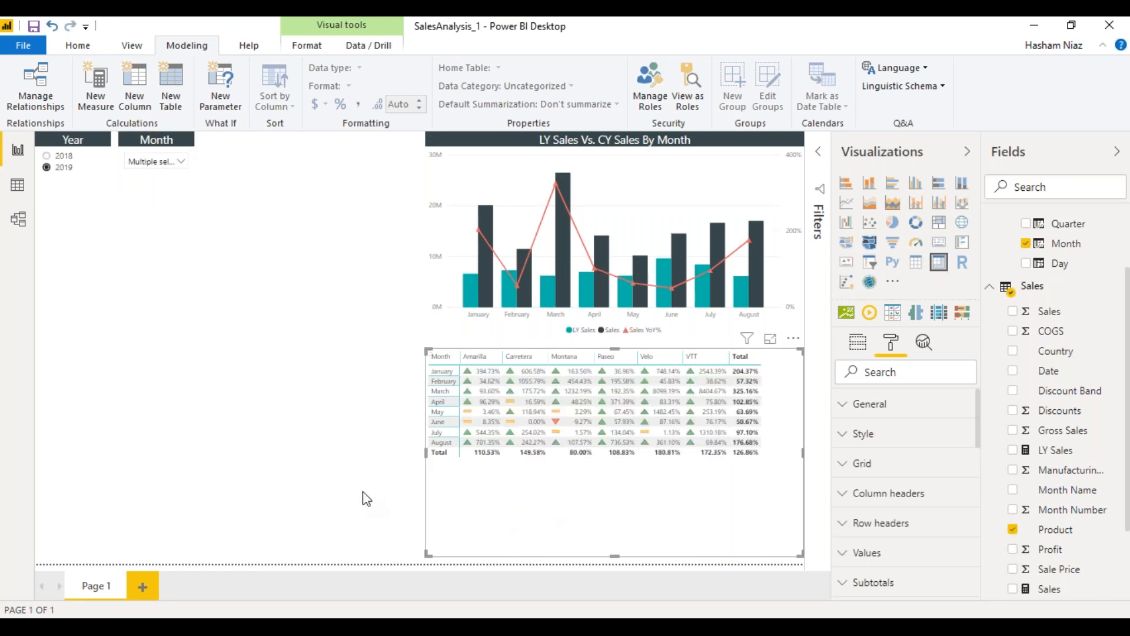
key("ctrl+v")
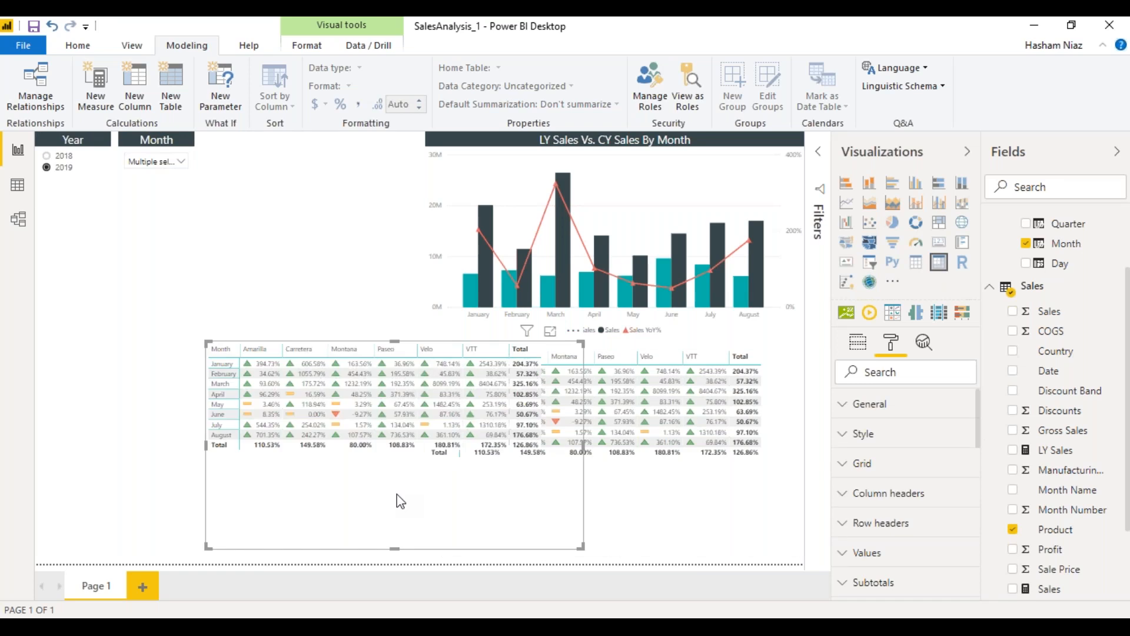
left_click_drag(273, 501, 213, 503)
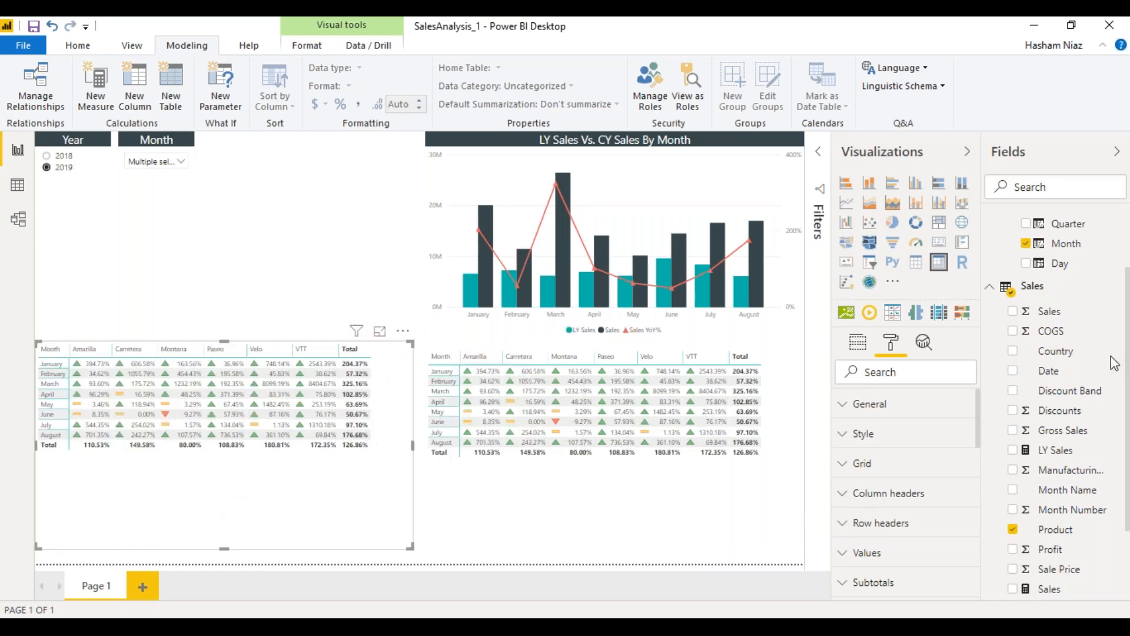
Step: Convert the copied matrix into a shape map with Country as the location and the Sales measure as color saturation
scroll(1059, 351, "up", 3)
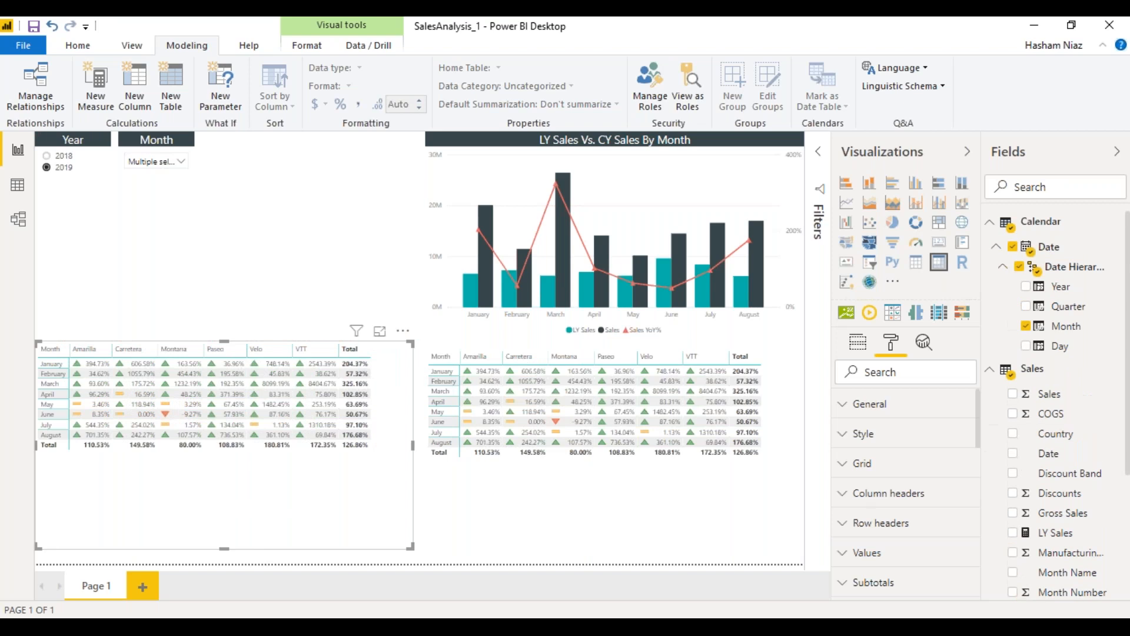
left_click(870, 246)
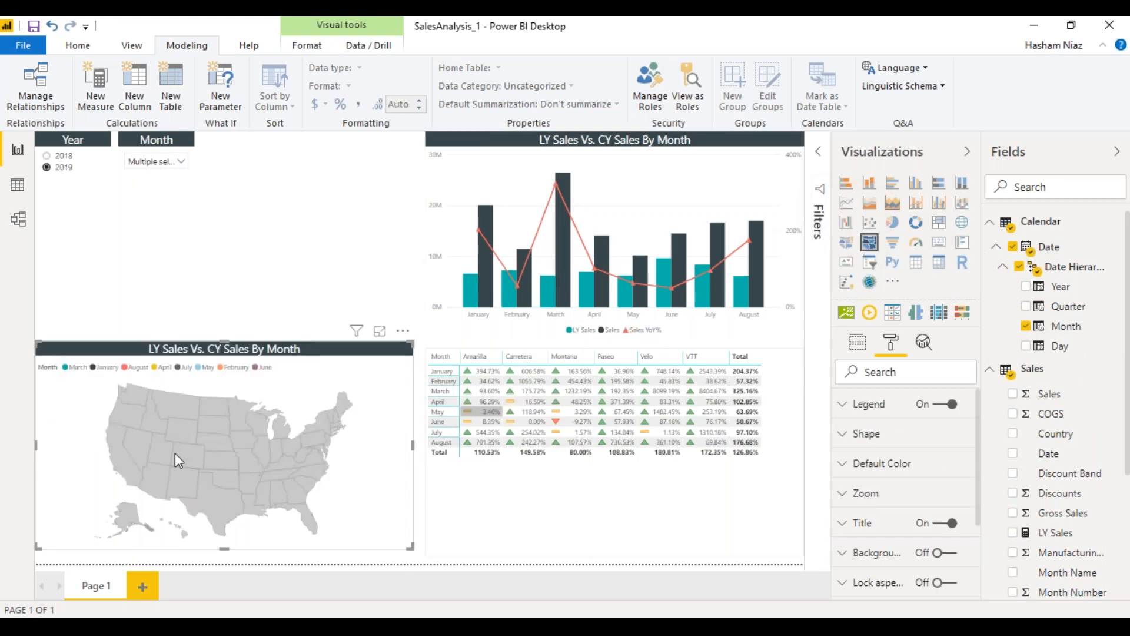
left_click(859, 342)
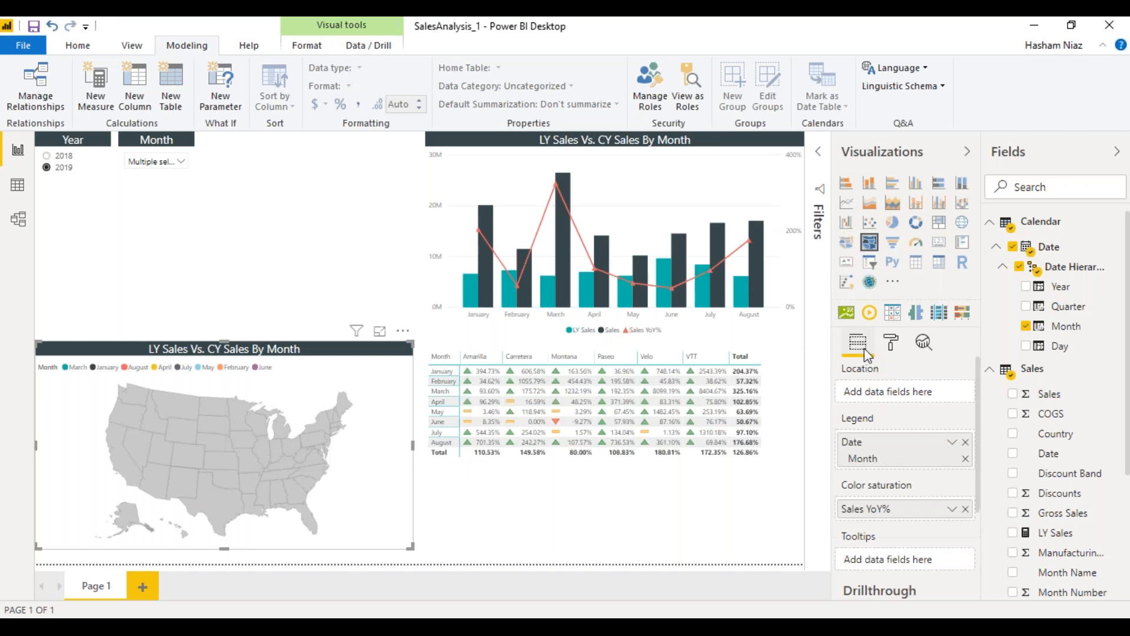
left_click(967, 443)
left_click_drag(1090, 440, 913, 449)
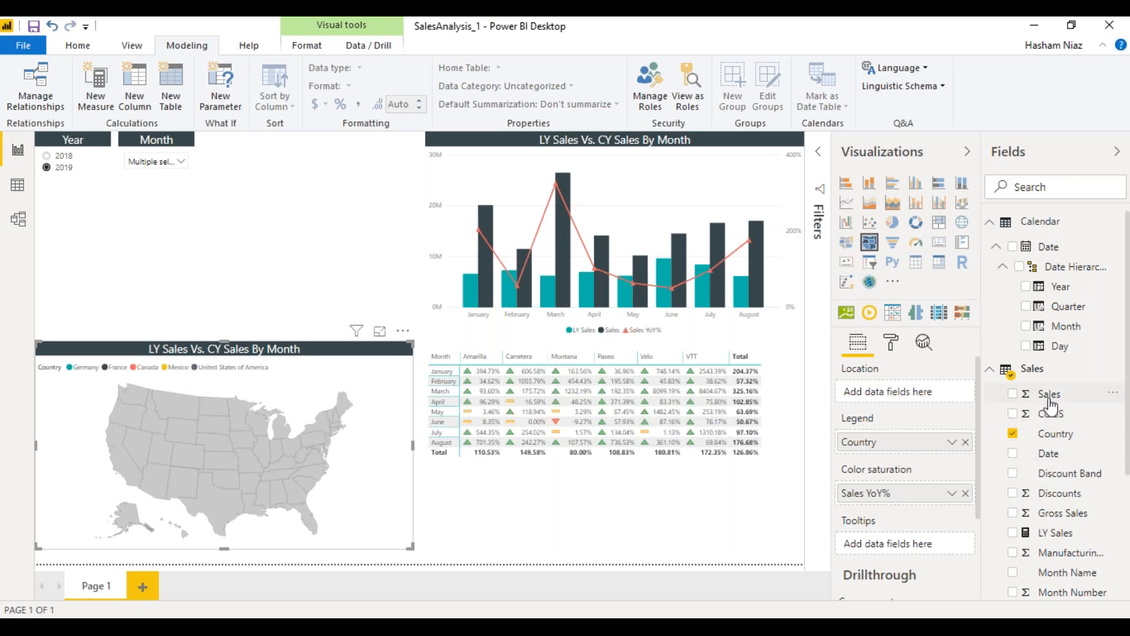
scroll(1087, 546, "down", 3)
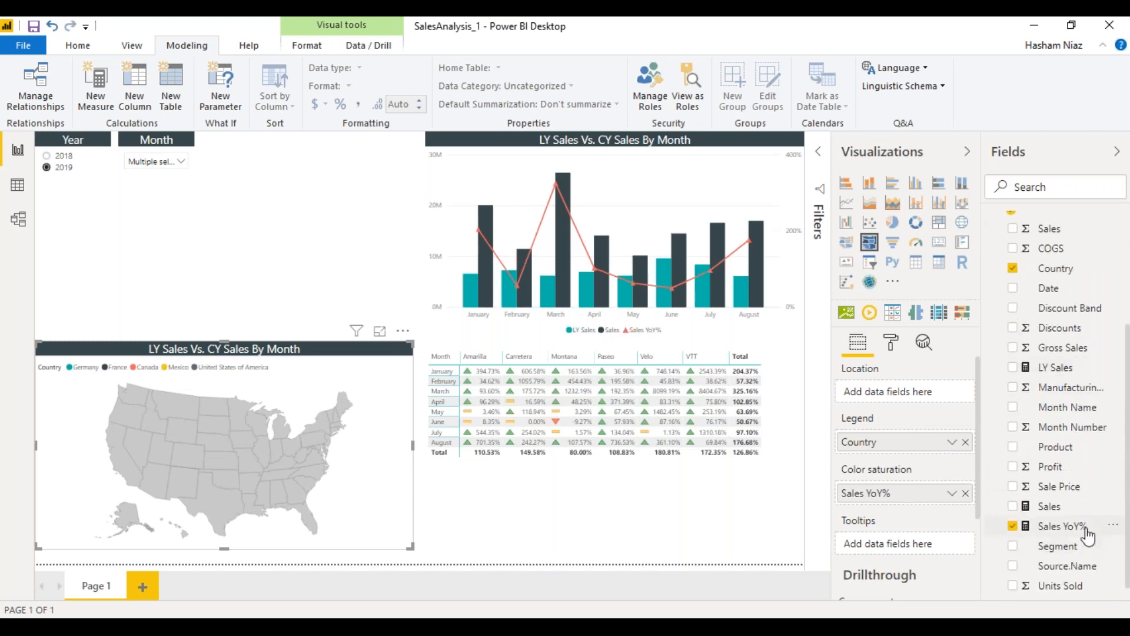
left_click_drag(1058, 506, 931, 498)
left_click_drag(926, 449, 919, 401)
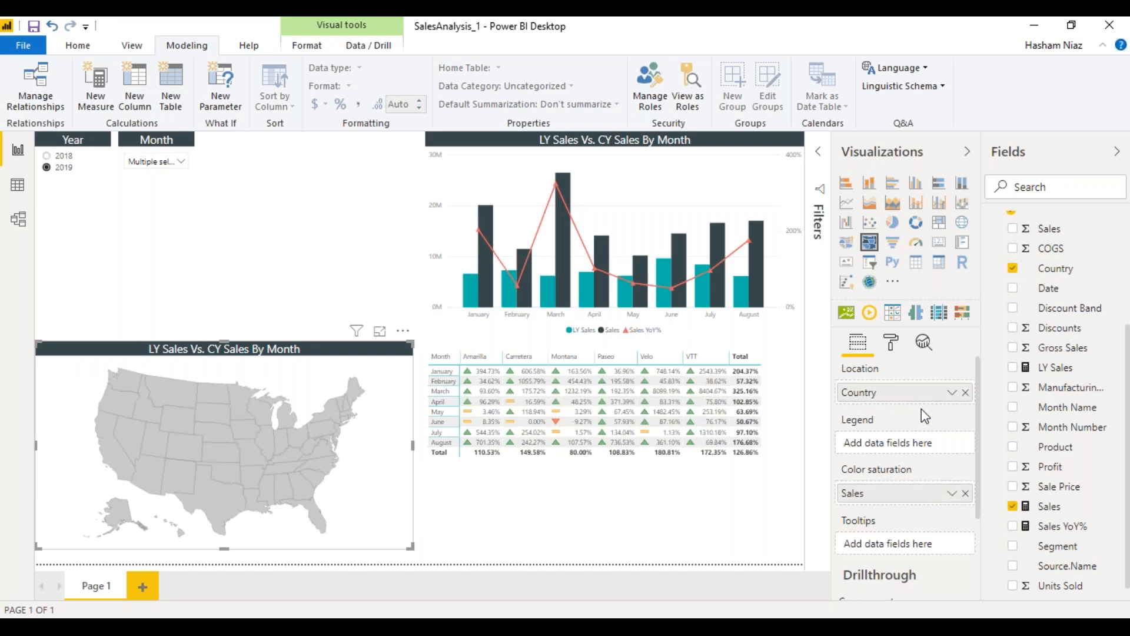
Step: Turn on the title of the month-by-product matrix
left_click(687, 485)
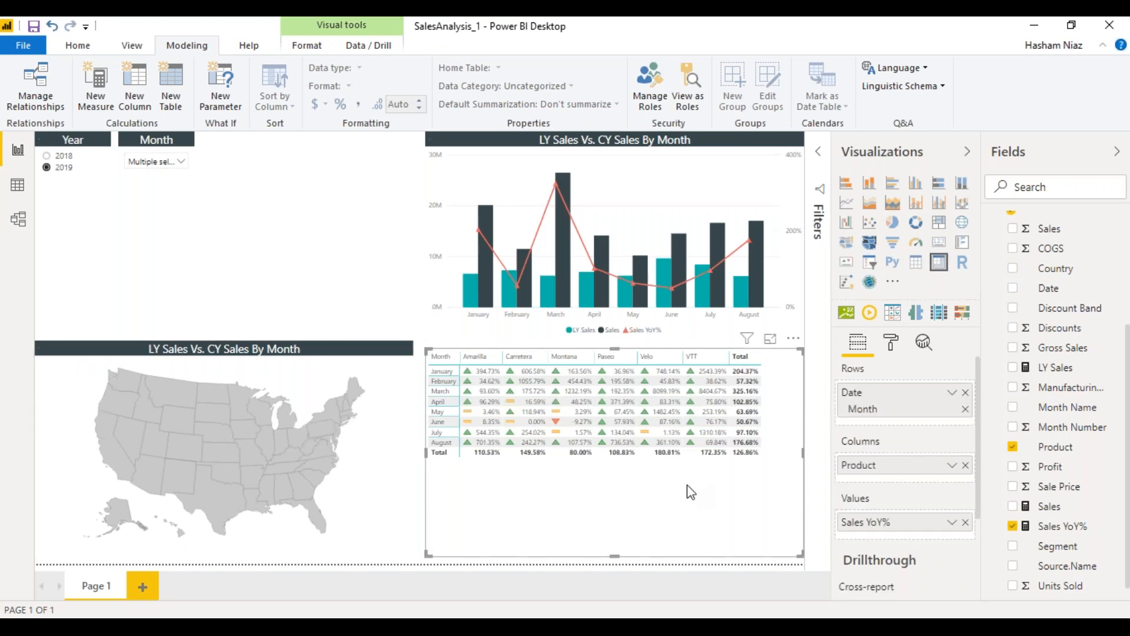
left_click(892, 344)
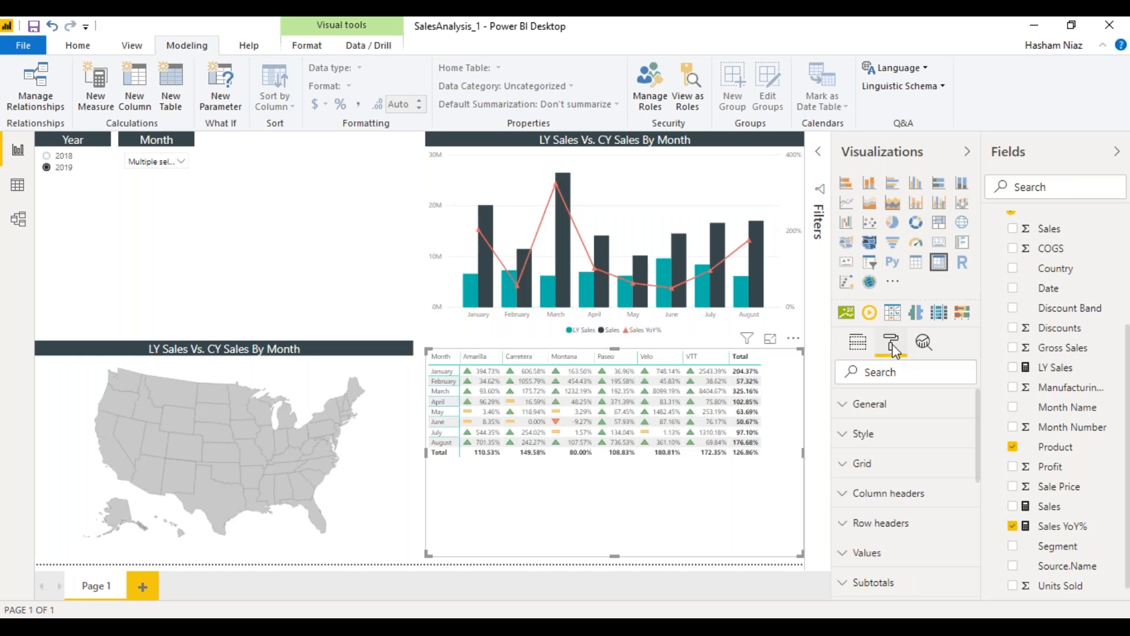
scroll(969, 505, "down", 3)
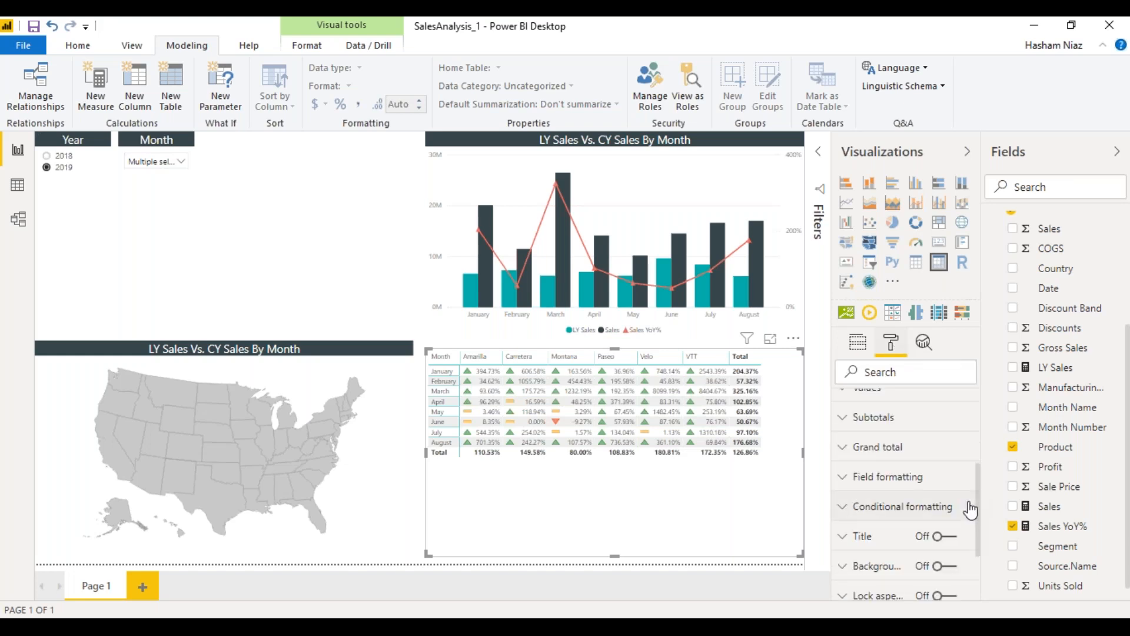
left_click(949, 537)
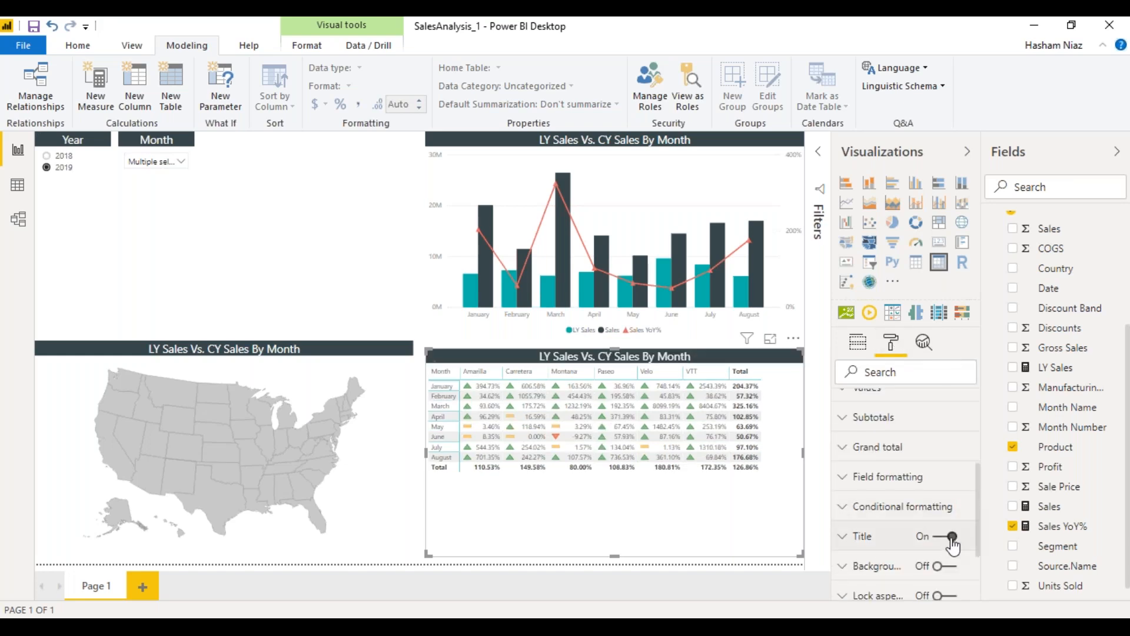
Step: Set the matrix's title text to "YoY Sales % By Month & Product"
left_click(863, 542)
scroll(906, 548, "down", 3)
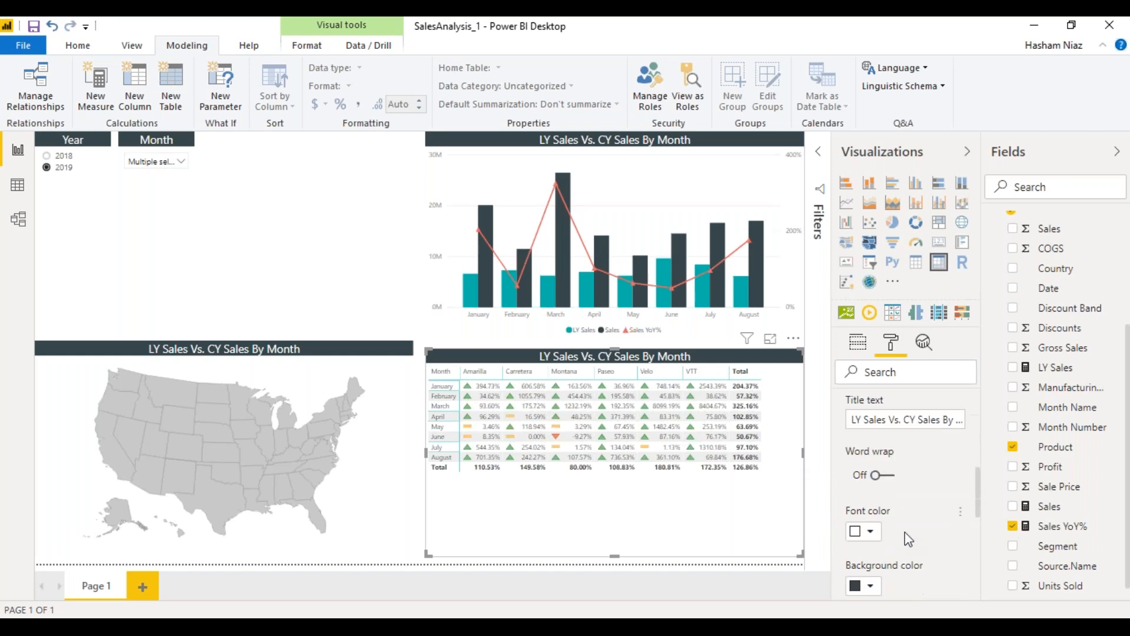
left_click(919, 420)
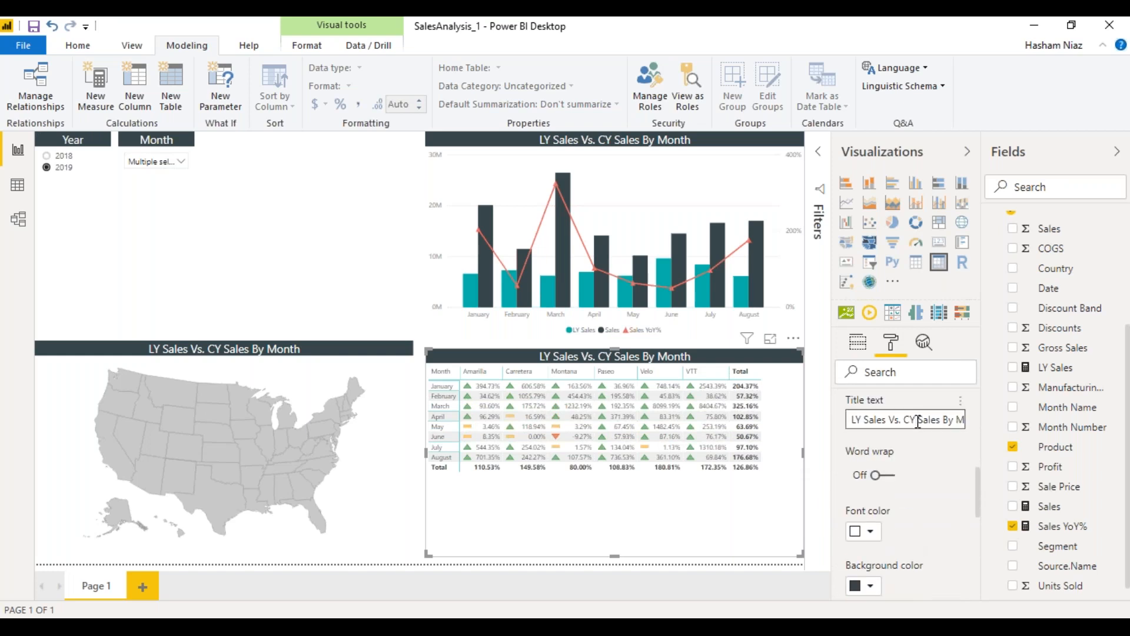
key("ctrl+a")
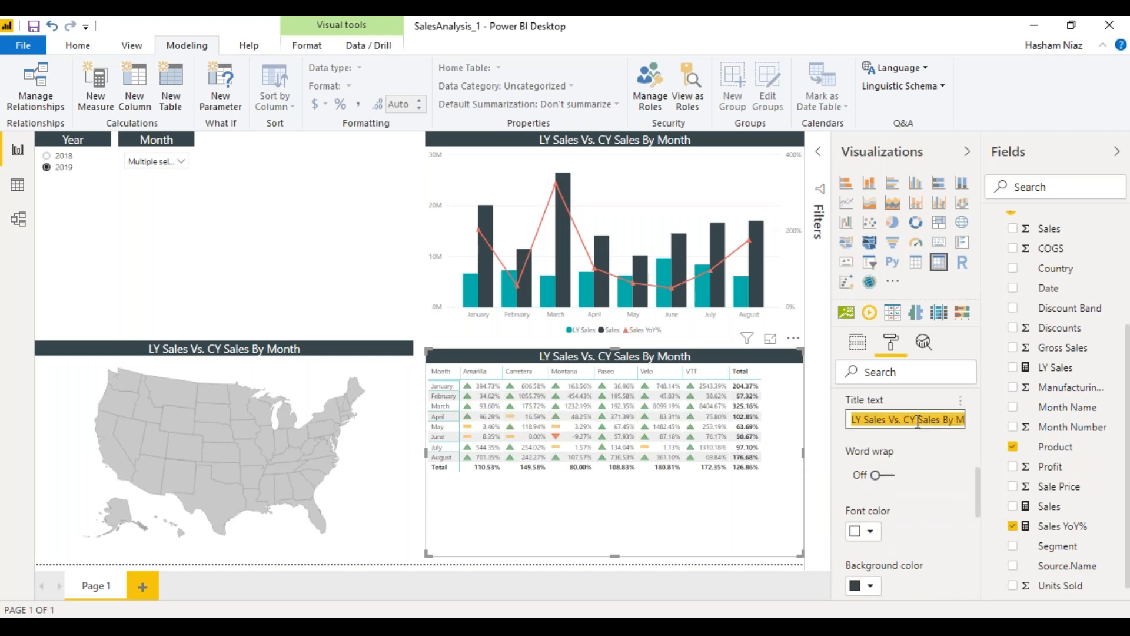
type("Yo")
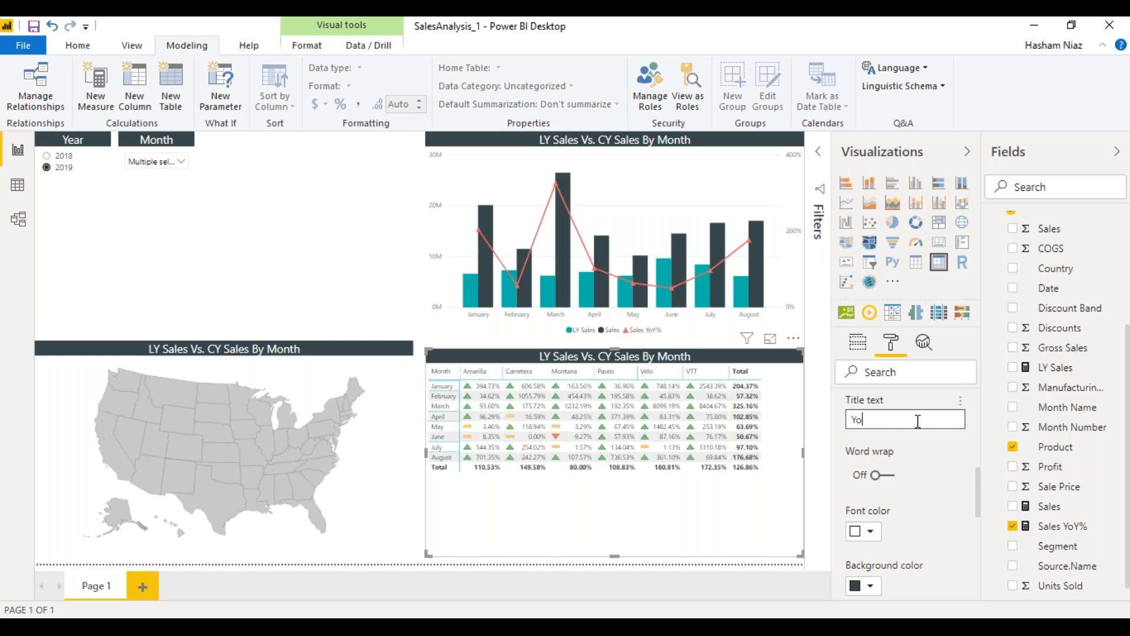
type("Y Sal")
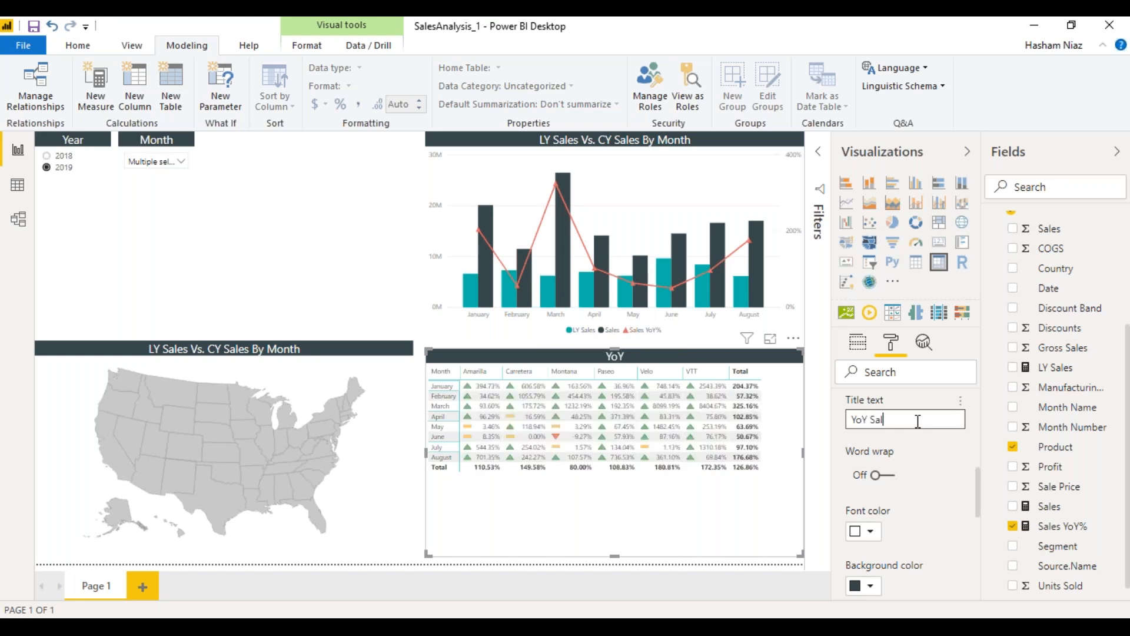
key("ctrl+a")
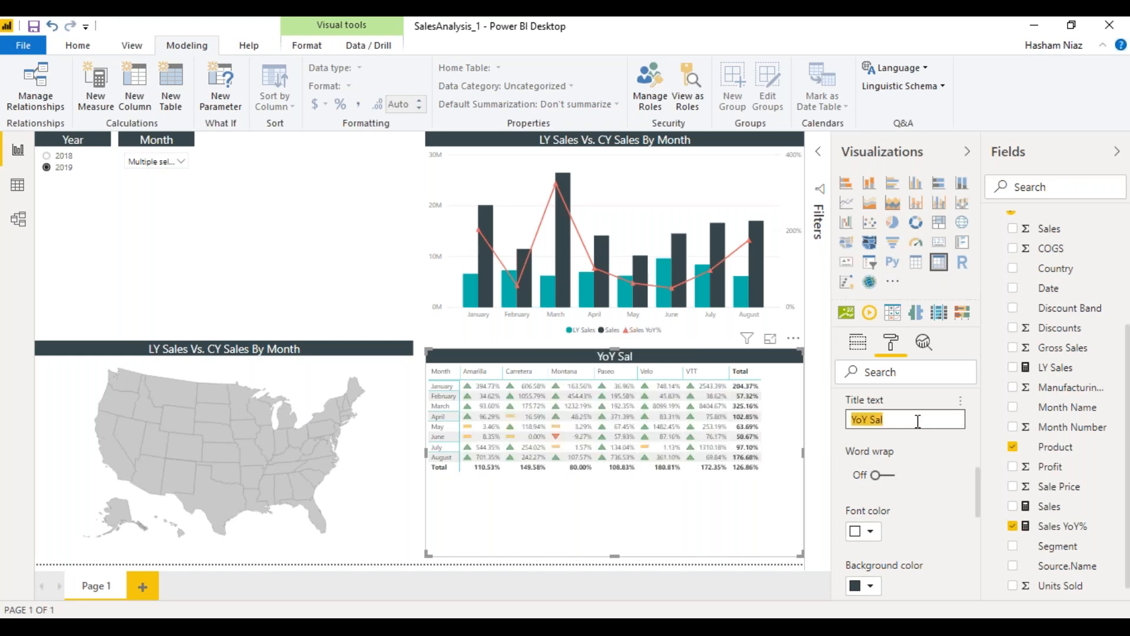
left_click(917, 421)
type("es % ")
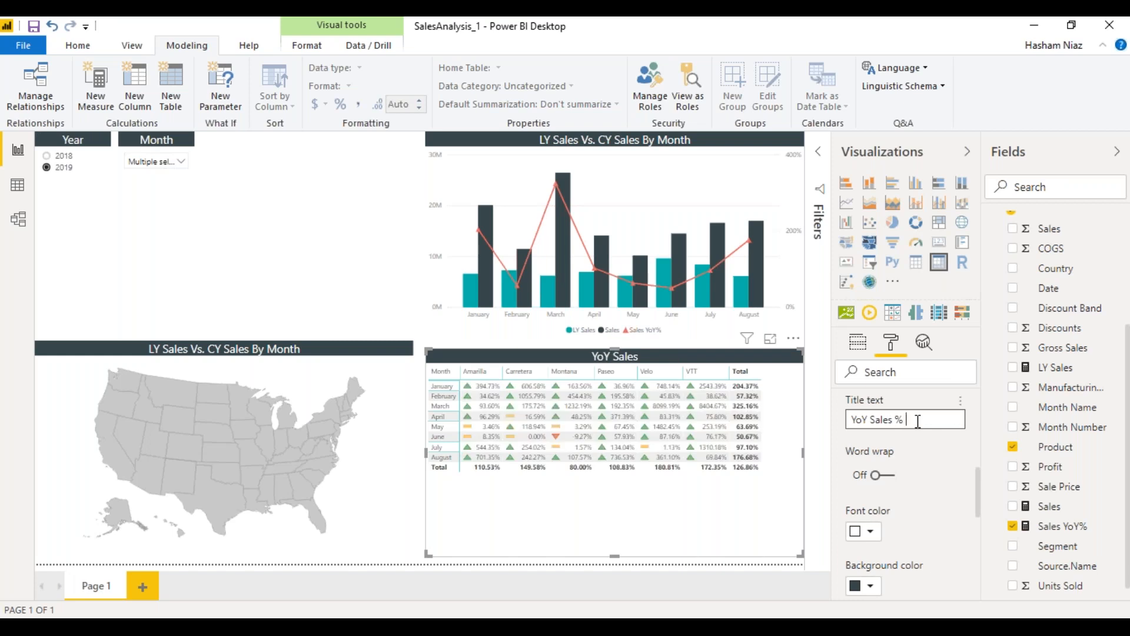
type("By Month & Prou")
key("BackSpace")
type("d")
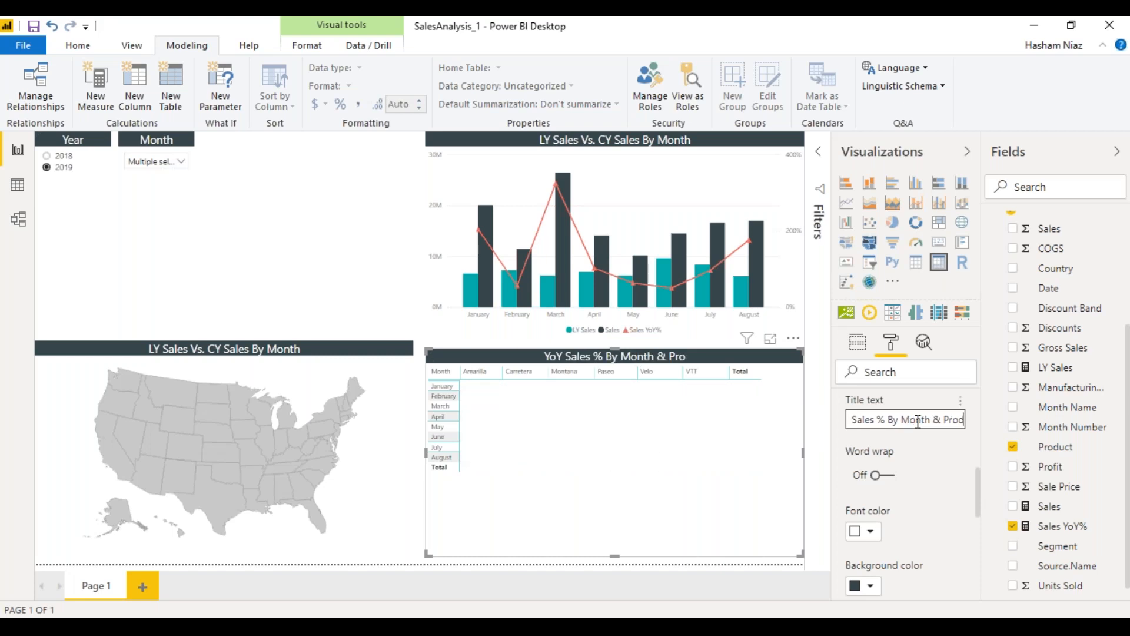
type("uct")
Step: Reword the matrix's title to "Sales YoY % By Month & Product"
double_click(867, 420)
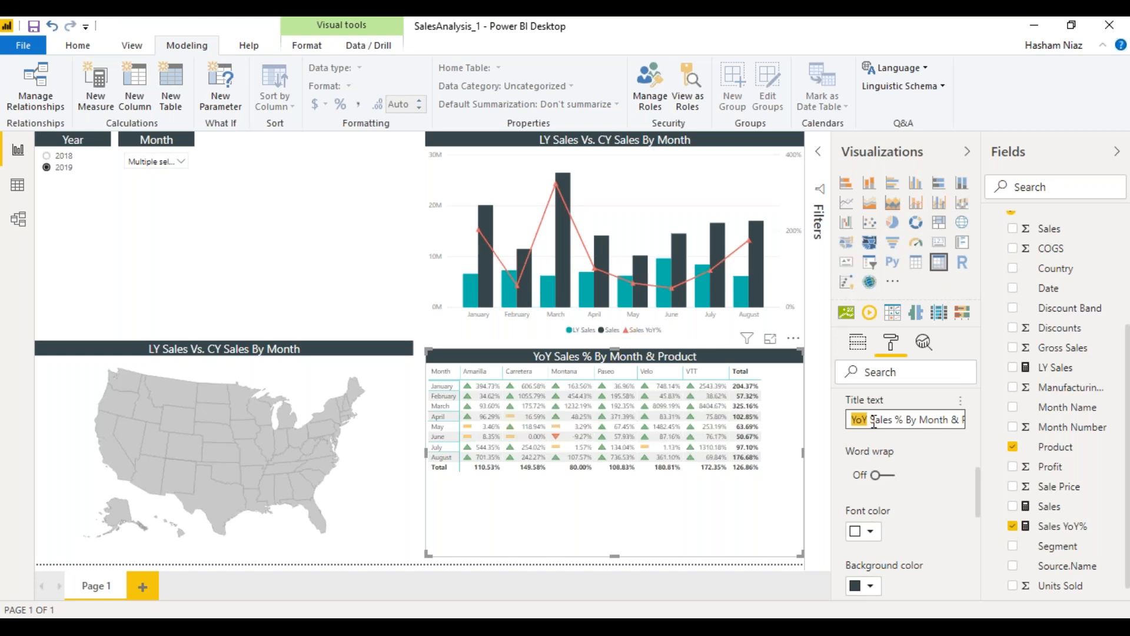
key("BackSpace")
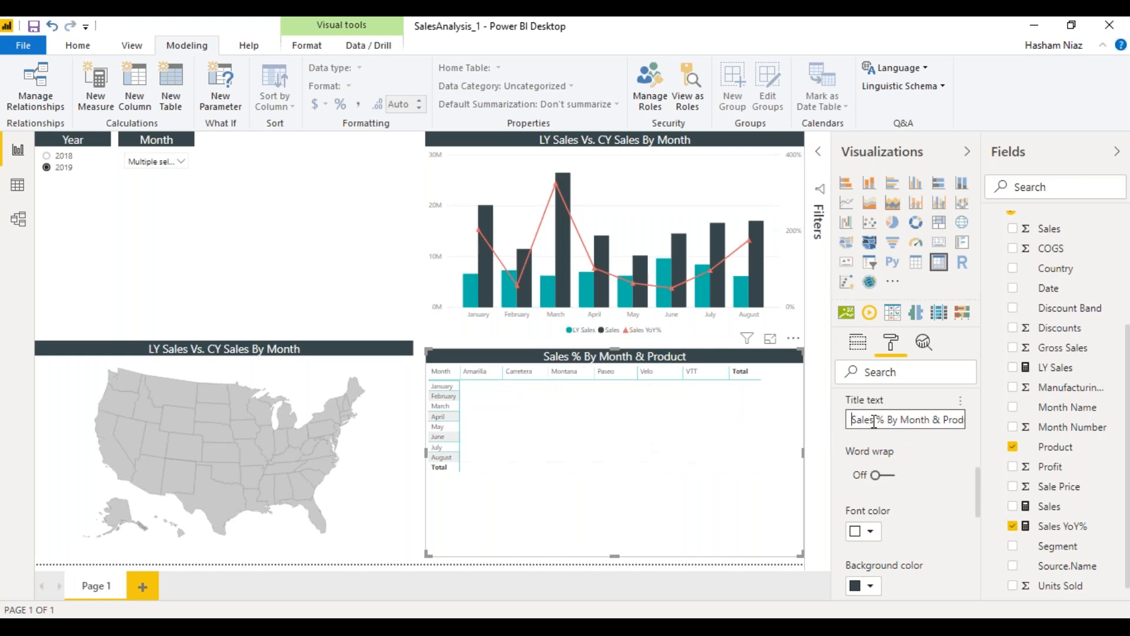
type("Yoy")
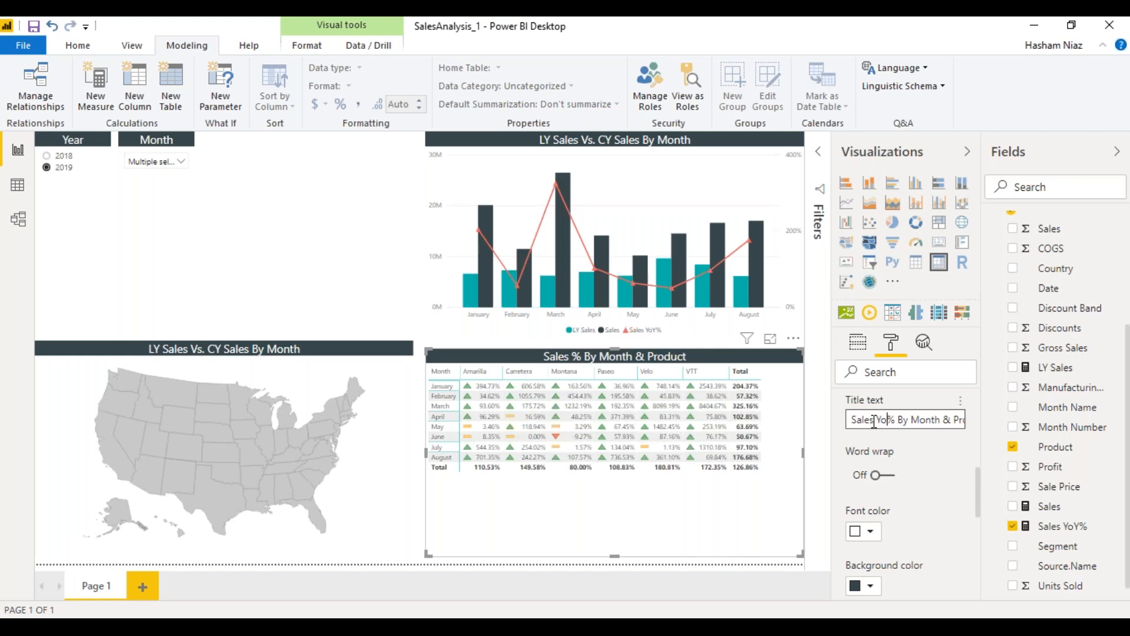
key("BackSpace")
type("YoY")
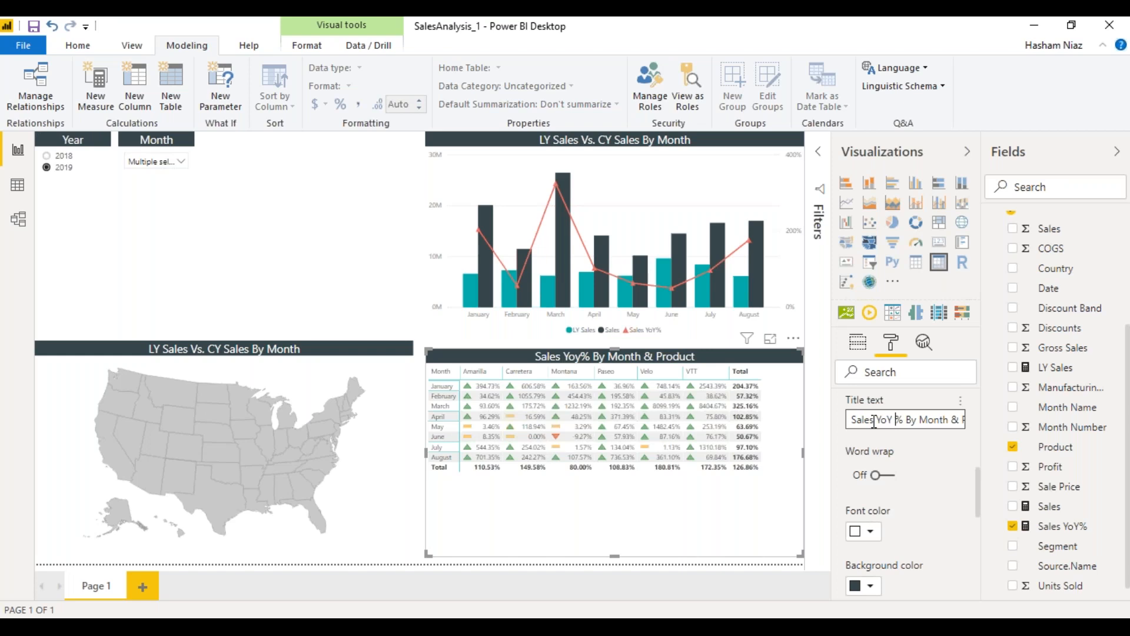
key("End")
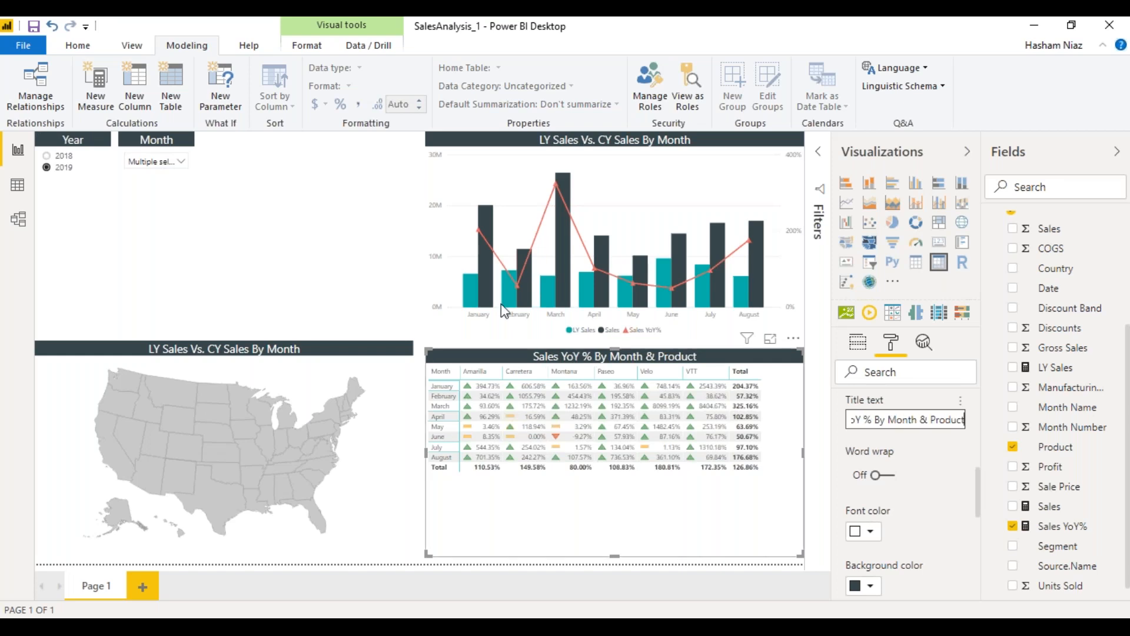
Step: Change the country map to a treemap grouped by Country with Sales as the values
left_click(1111, 78)
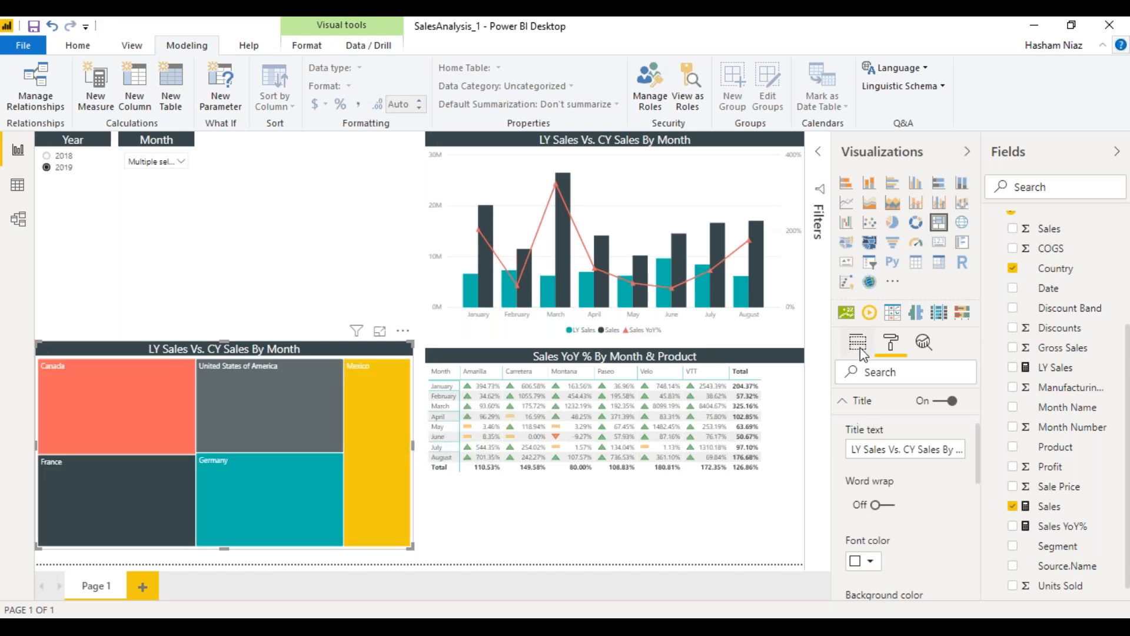
left_click(859, 344)
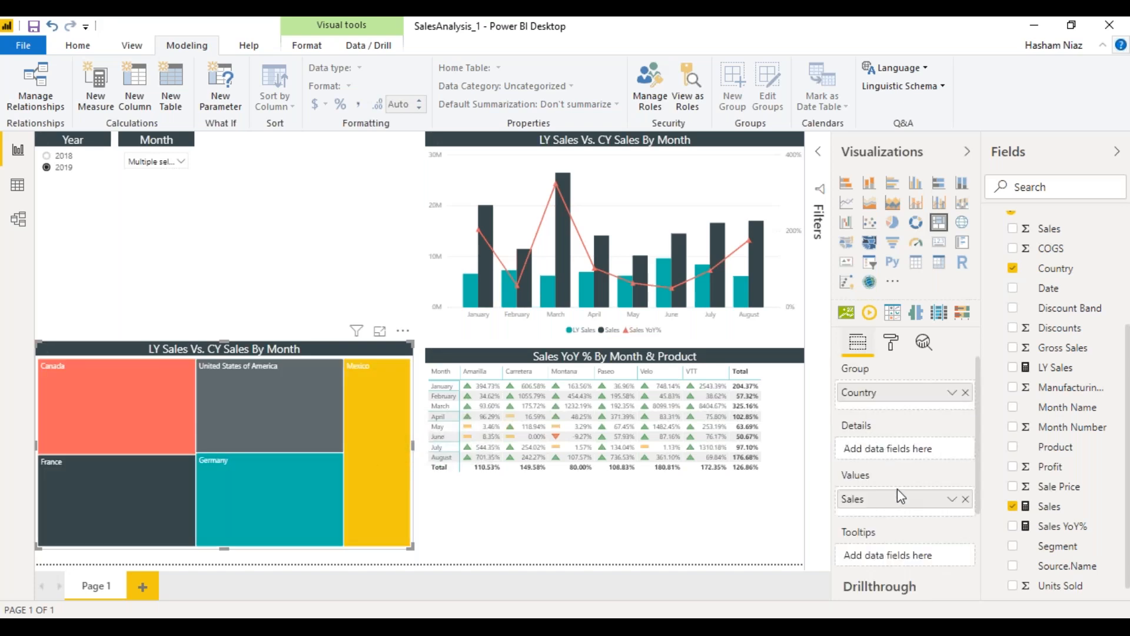
mouse_move(118, 421)
left_click_drag(880, 505, 891, 450)
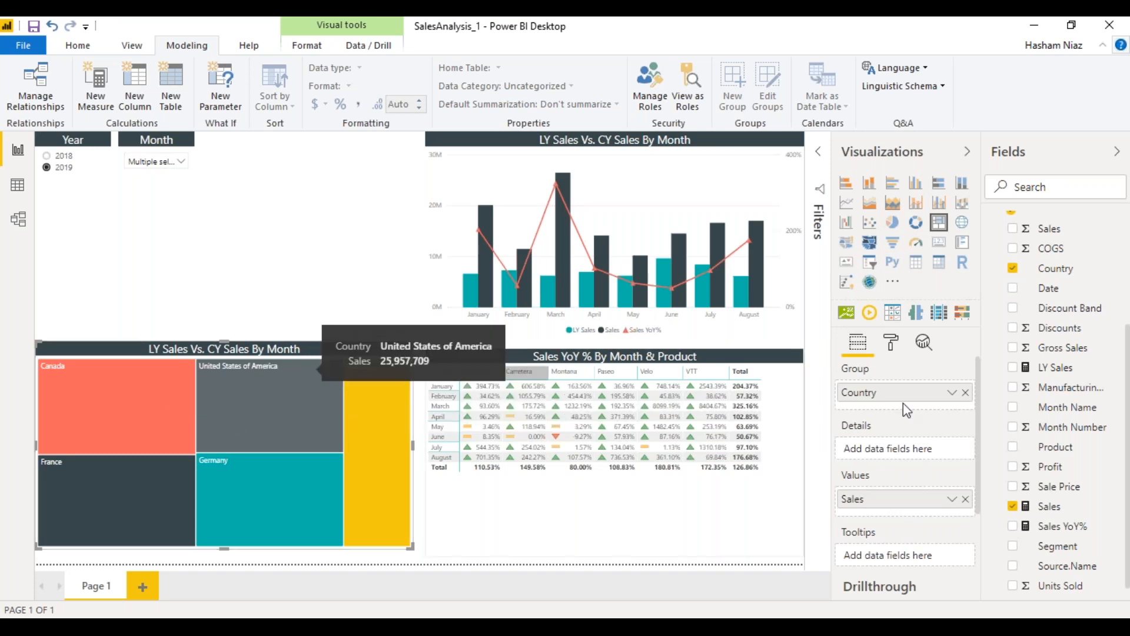
Step: Set the treemap's title text to "Sales By Country"
left_click(892, 345)
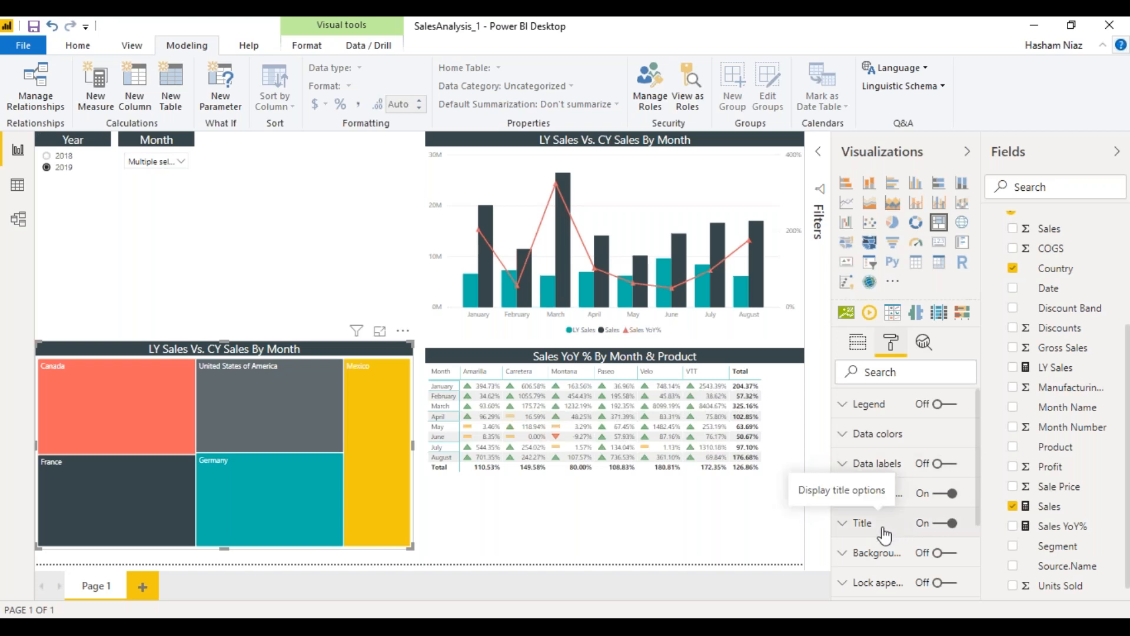
left_click(885, 536)
left_click(942, 571)
key("ctrl+a")
type("Sales")
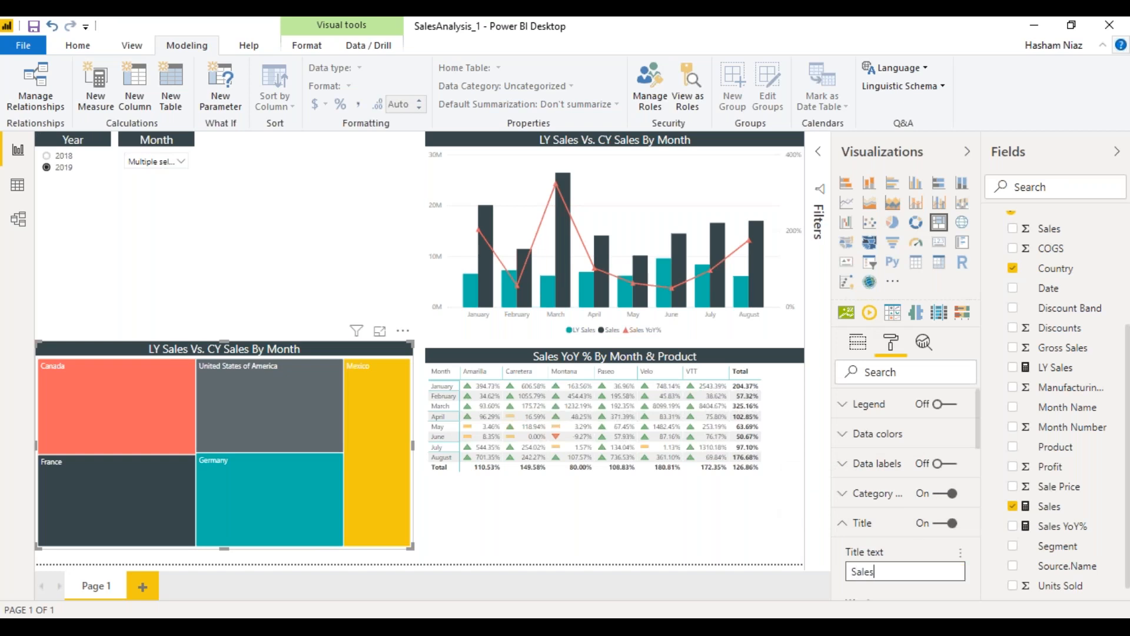
type(" By Country")
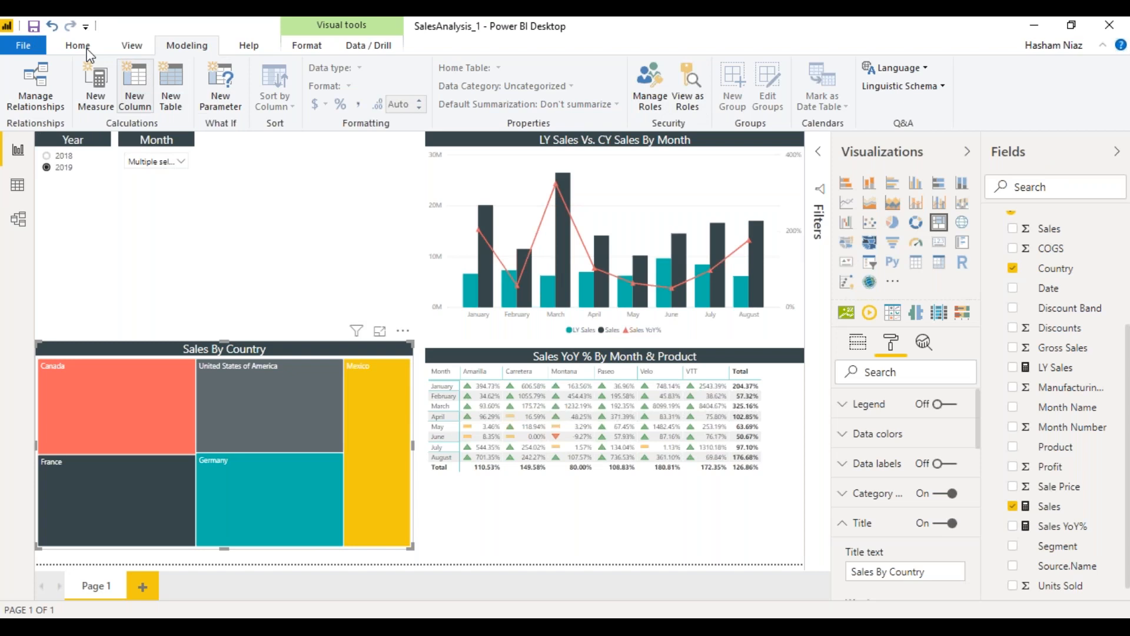
left_click(62, 48)
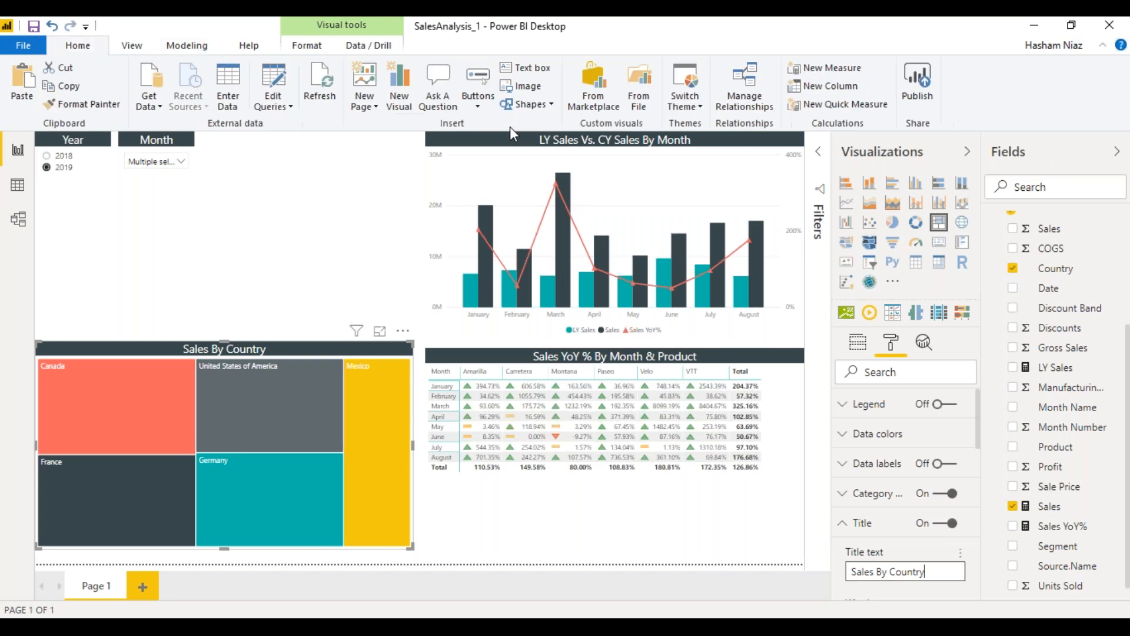
left_click(690, 110)
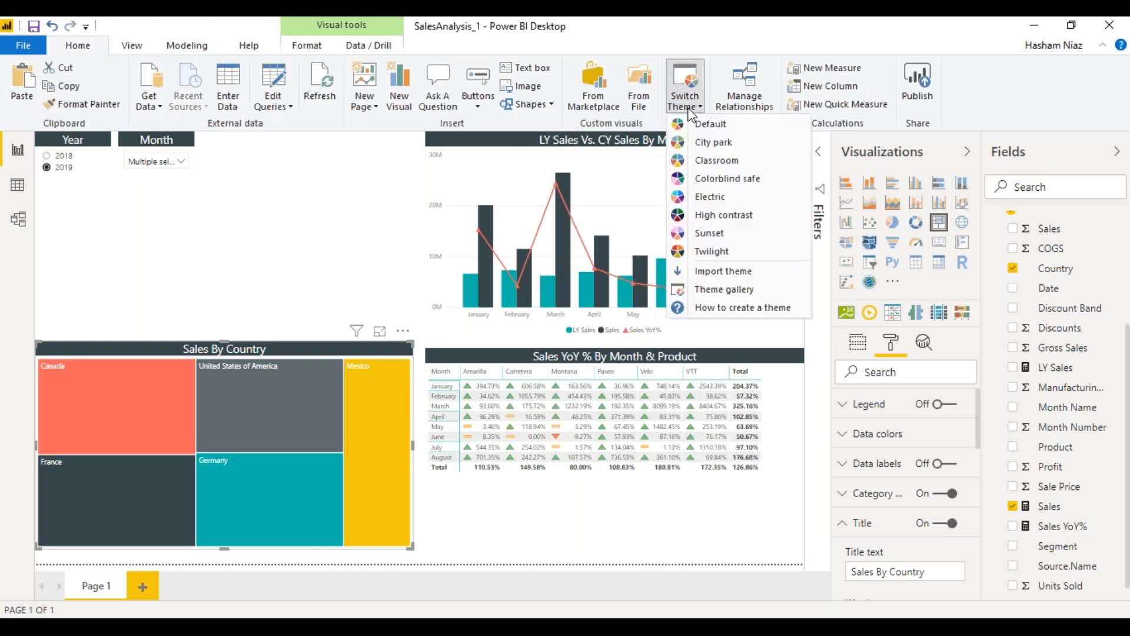
left_click(603, 109)
left_click(602, 109)
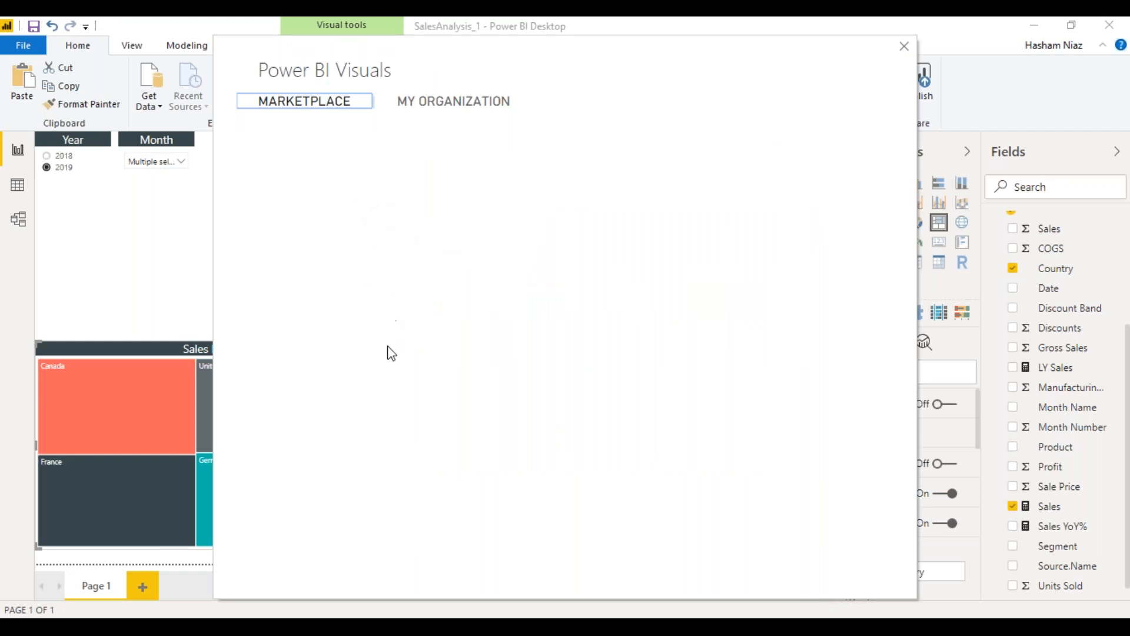
left_click(905, 47)
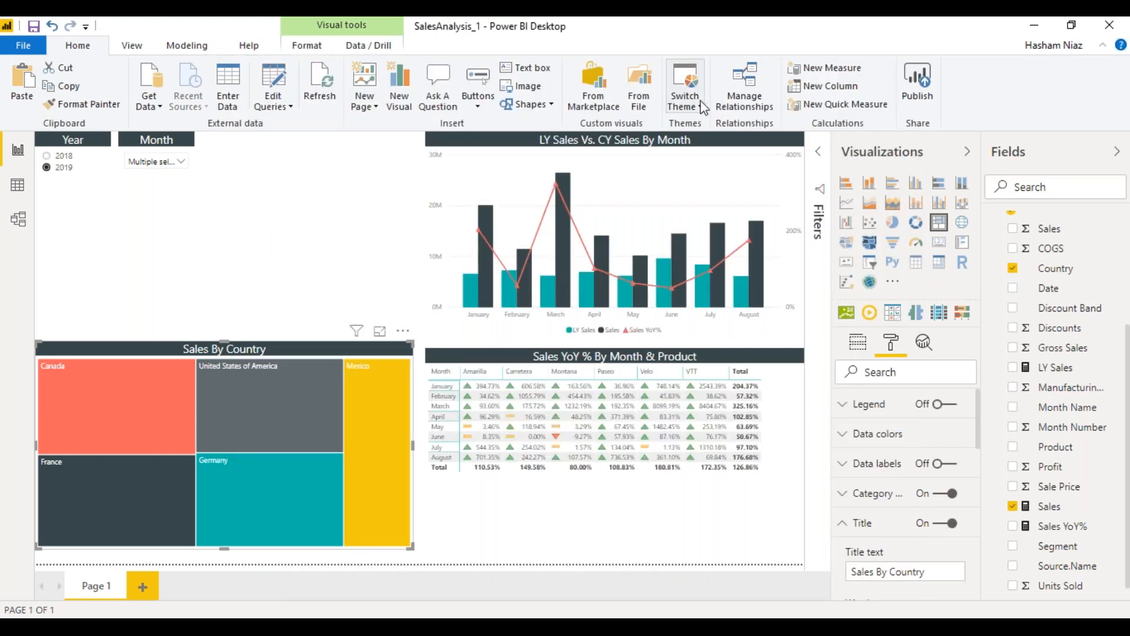
Step: Try the City park, Classroom, High contrast and Twilight themes on the report in turn
left_click(684, 89)
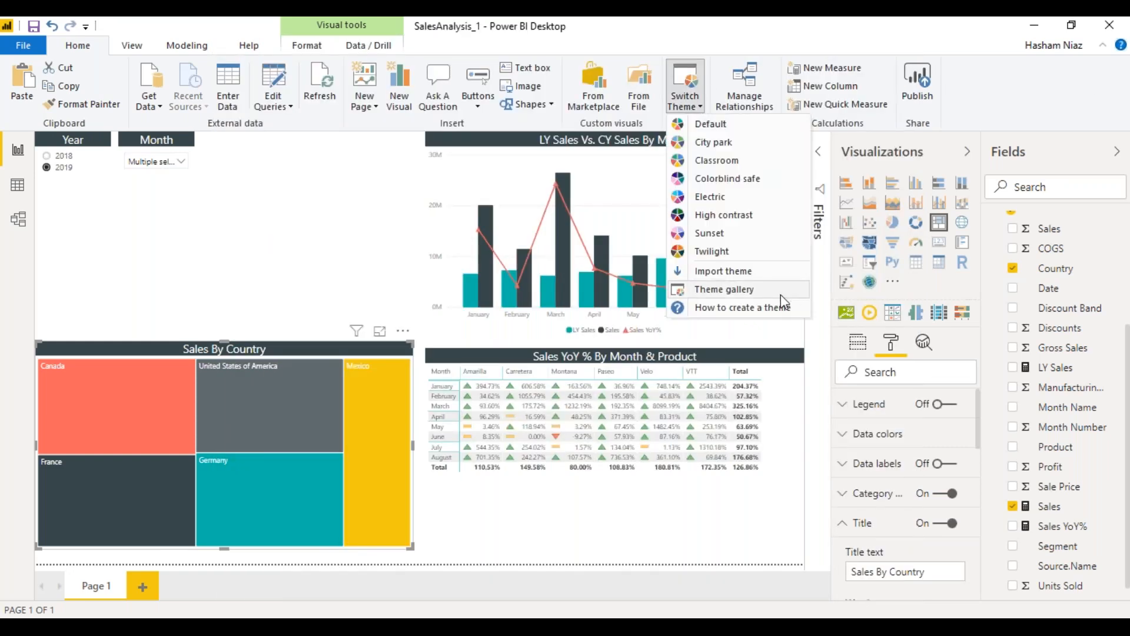
left_click(780, 294)
left_click(685, 88)
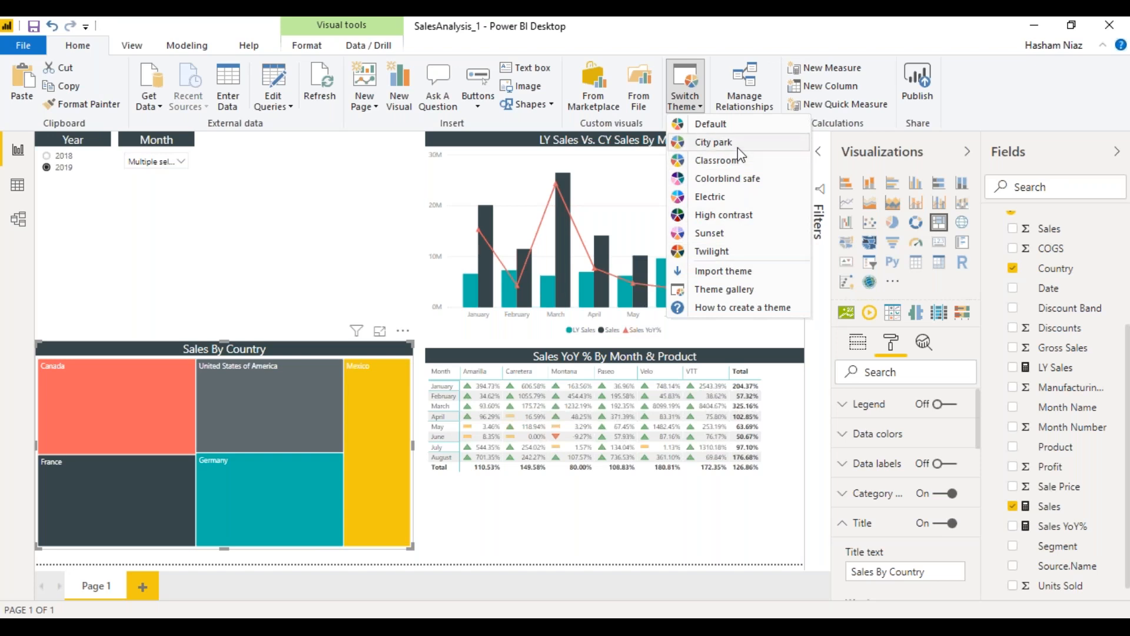
key("Escape")
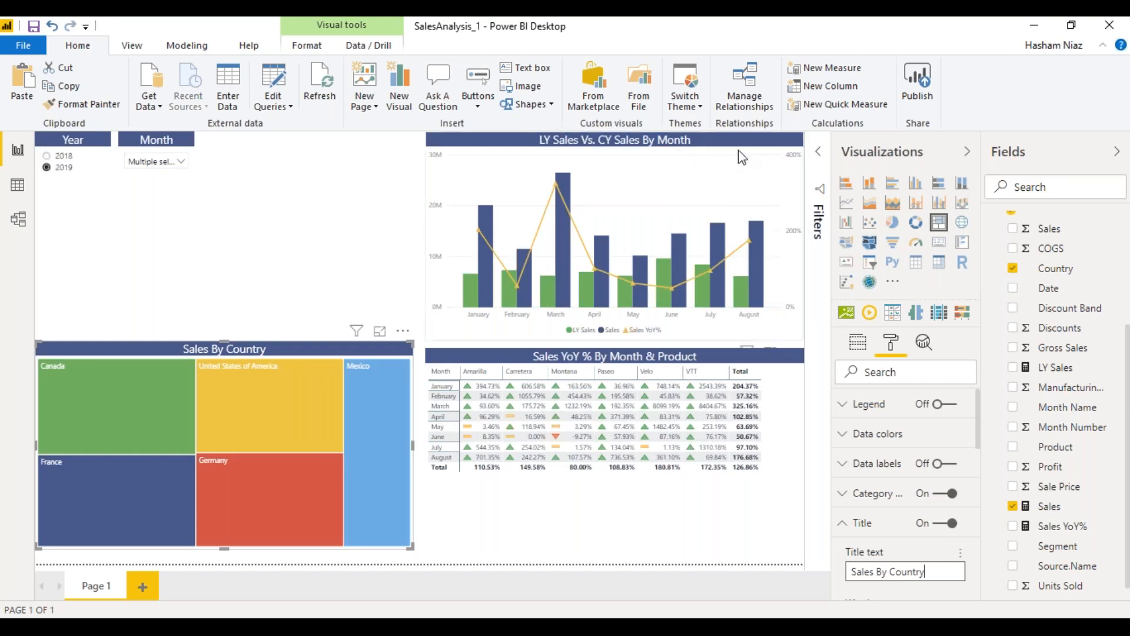
left_click(696, 110)
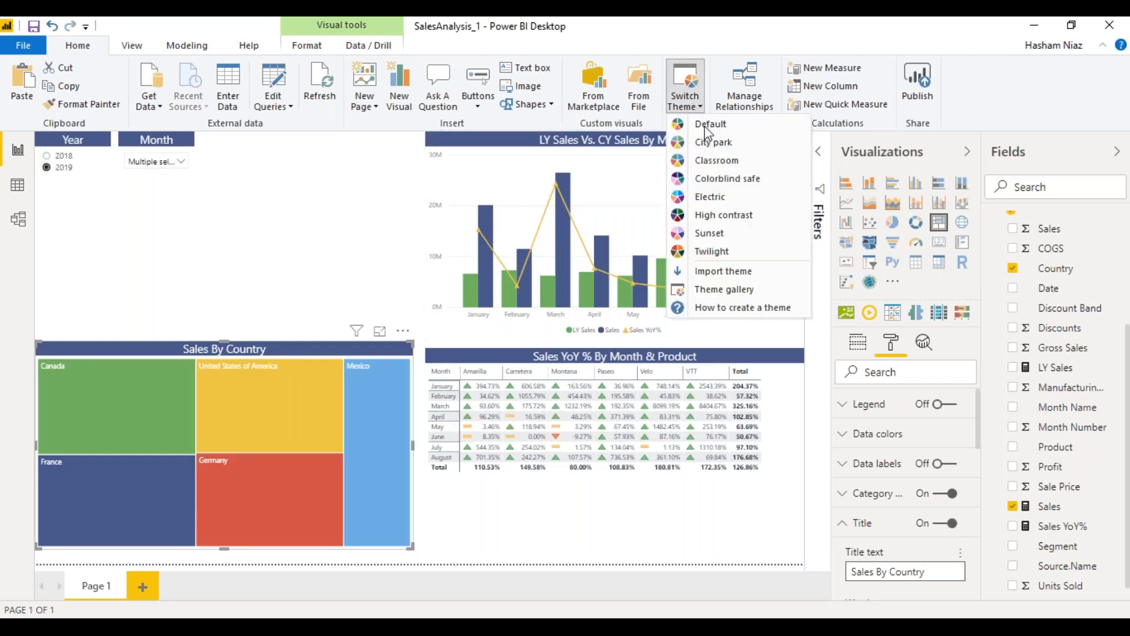
left_click(720, 160)
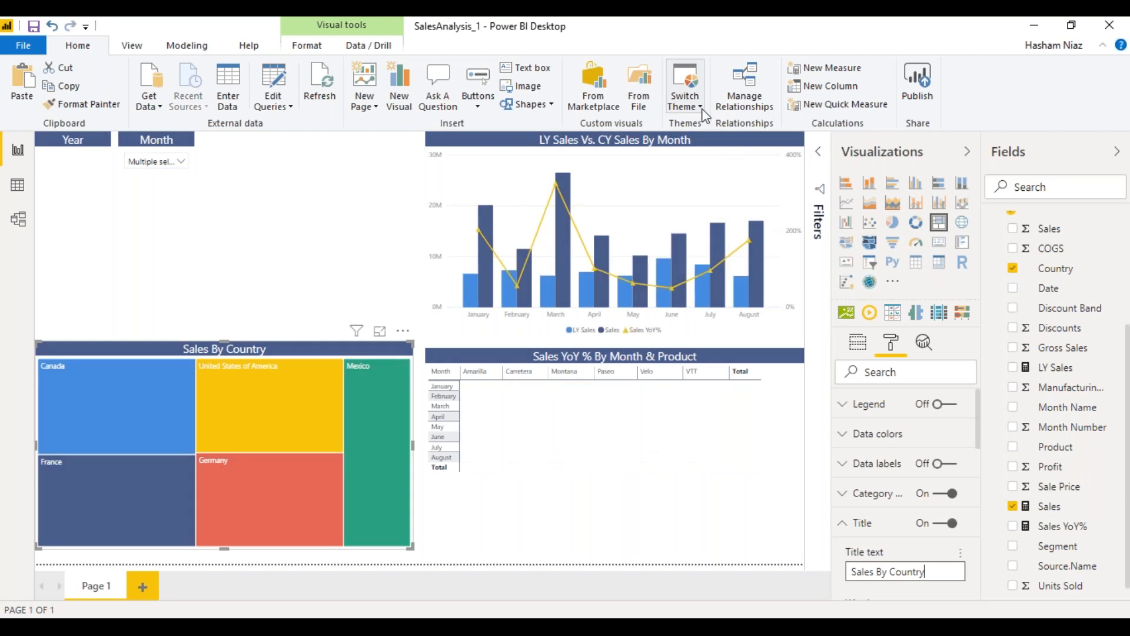
left_click(700, 109)
left_click(721, 141)
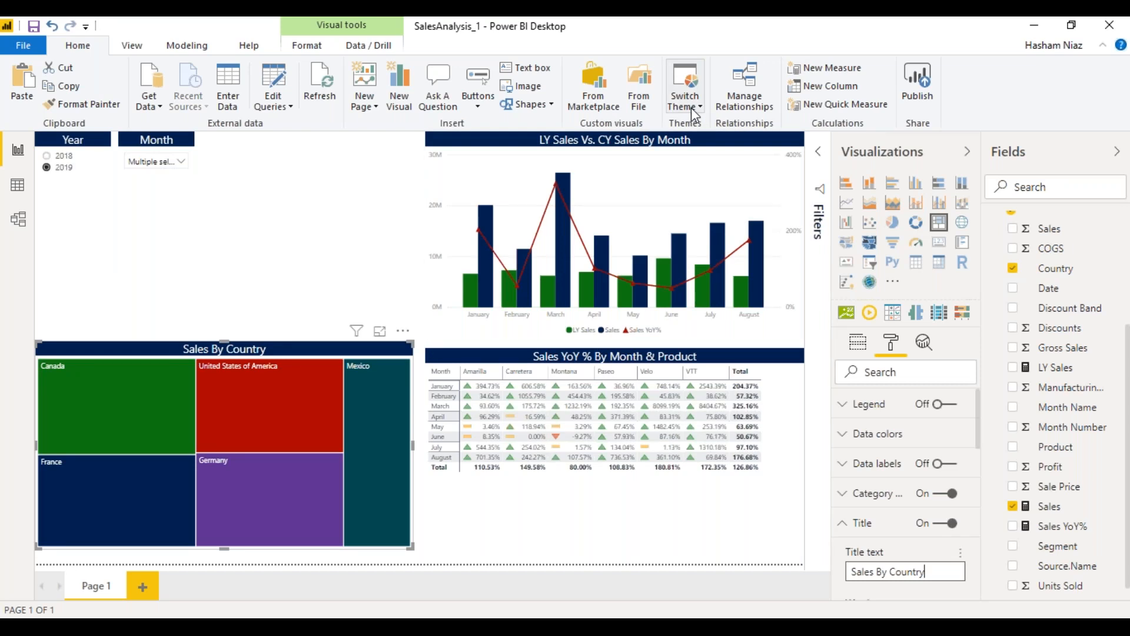
left_click(691, 107)
left_click(709, 248)
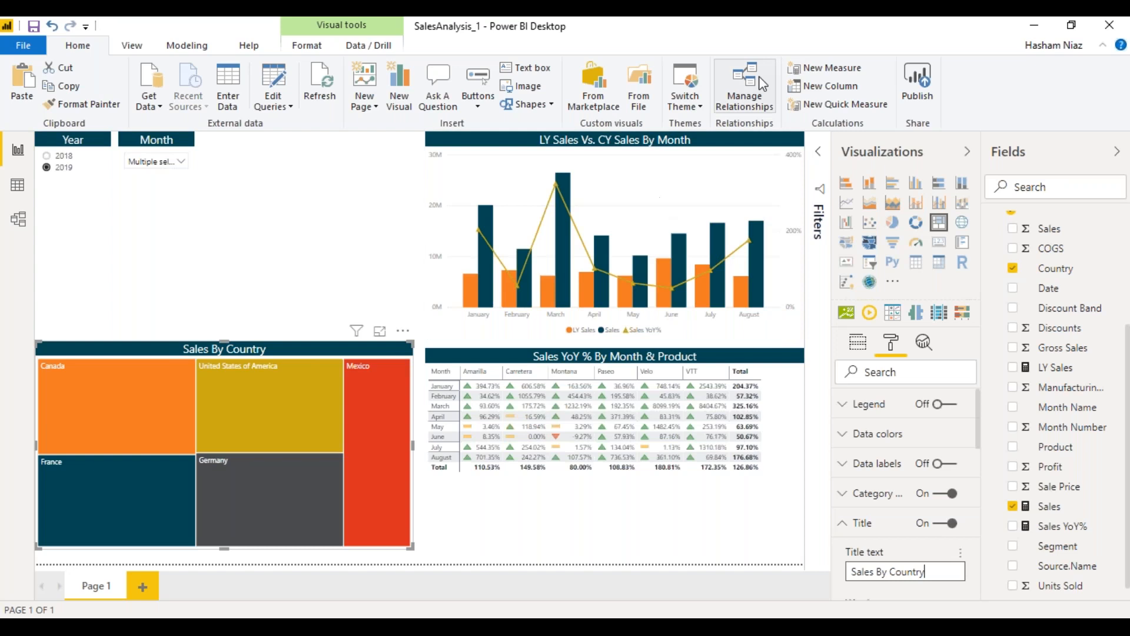
Step: Switch the report back to the Default theme and save the file
left_click(699, 108)
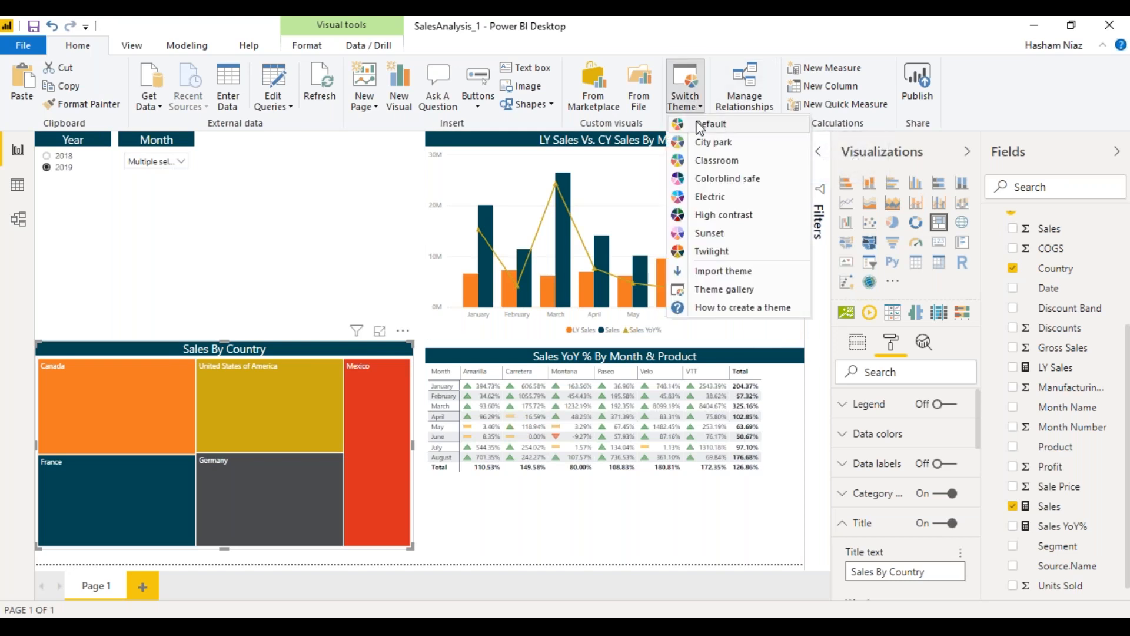
key("Escape")
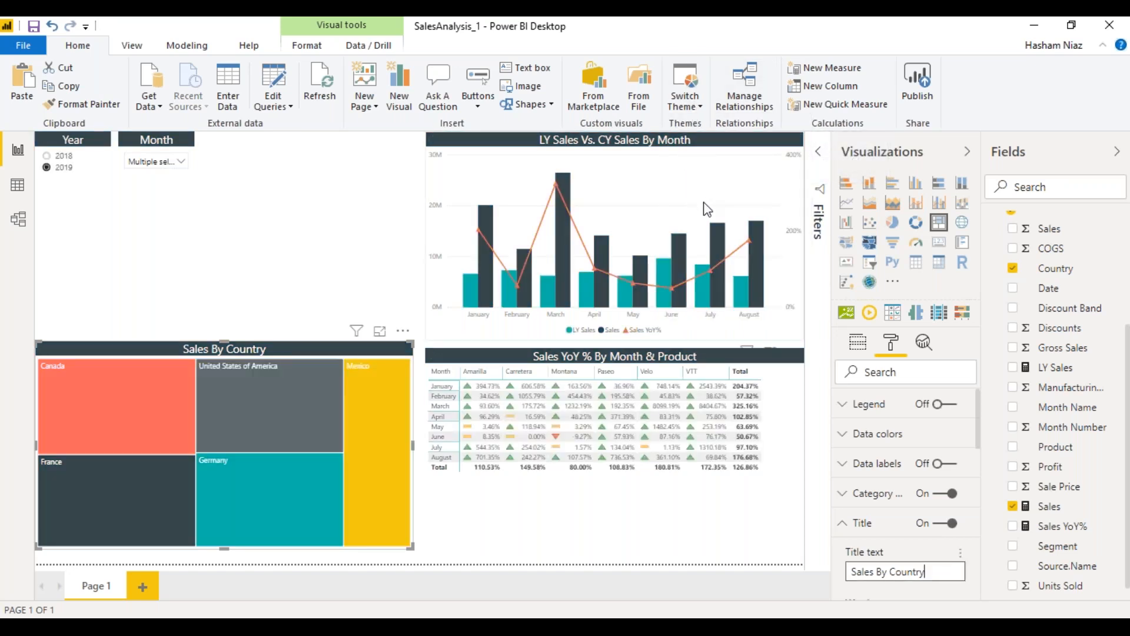
left_click(34, 26)
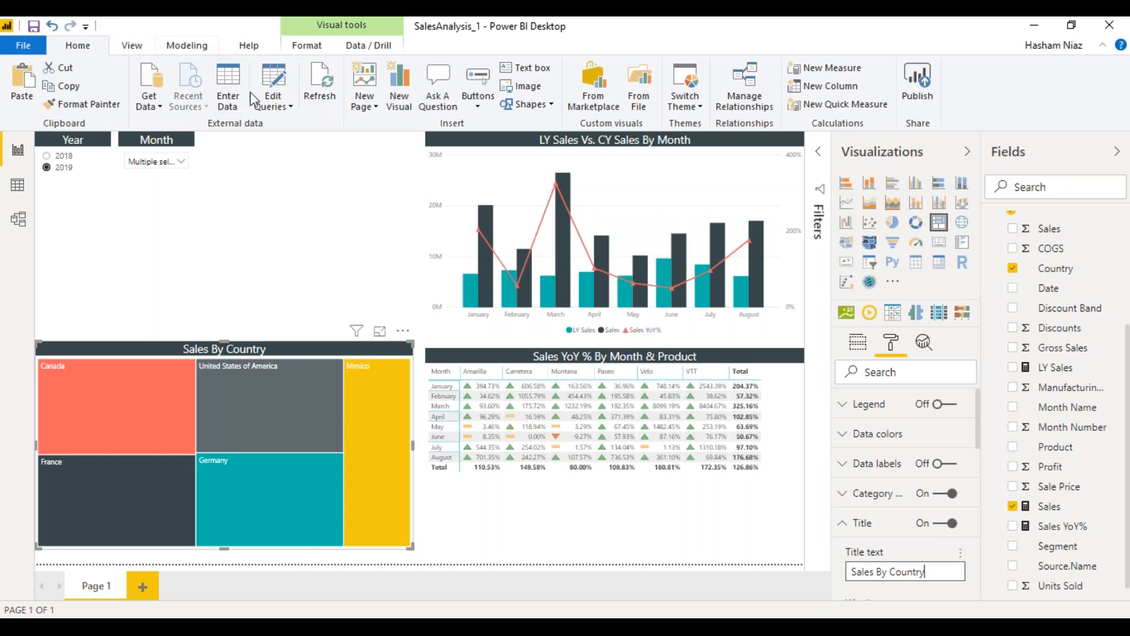
Step: Start a new manually entered table and name it "SalesType"
left_click(232, 88)
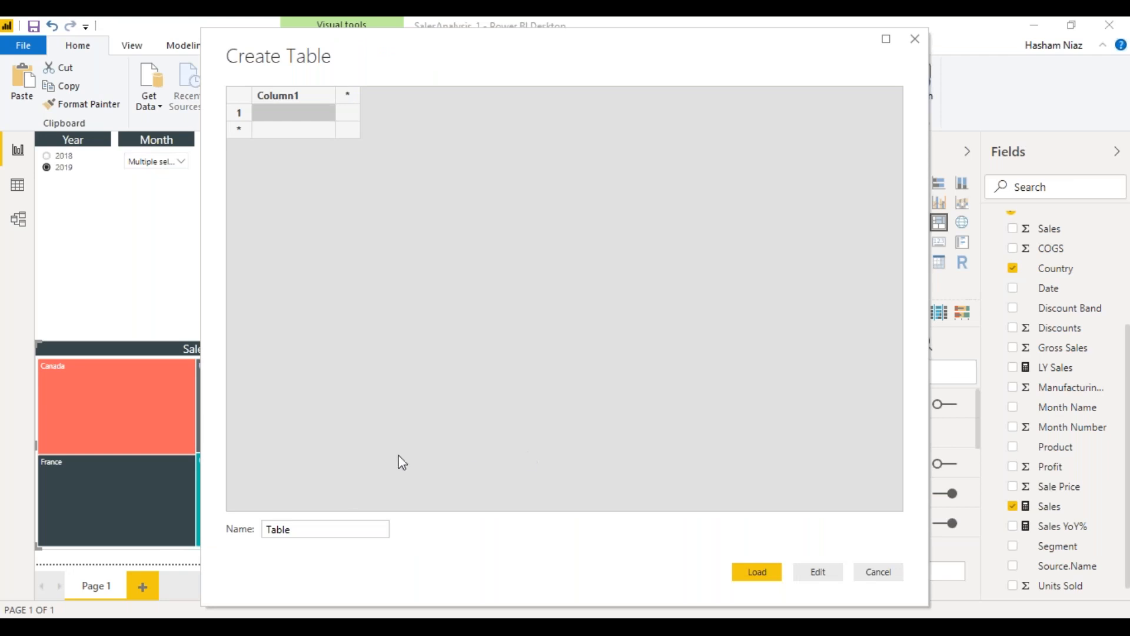
left_click_drag(301, 529, 235, 529)
type("Sale")
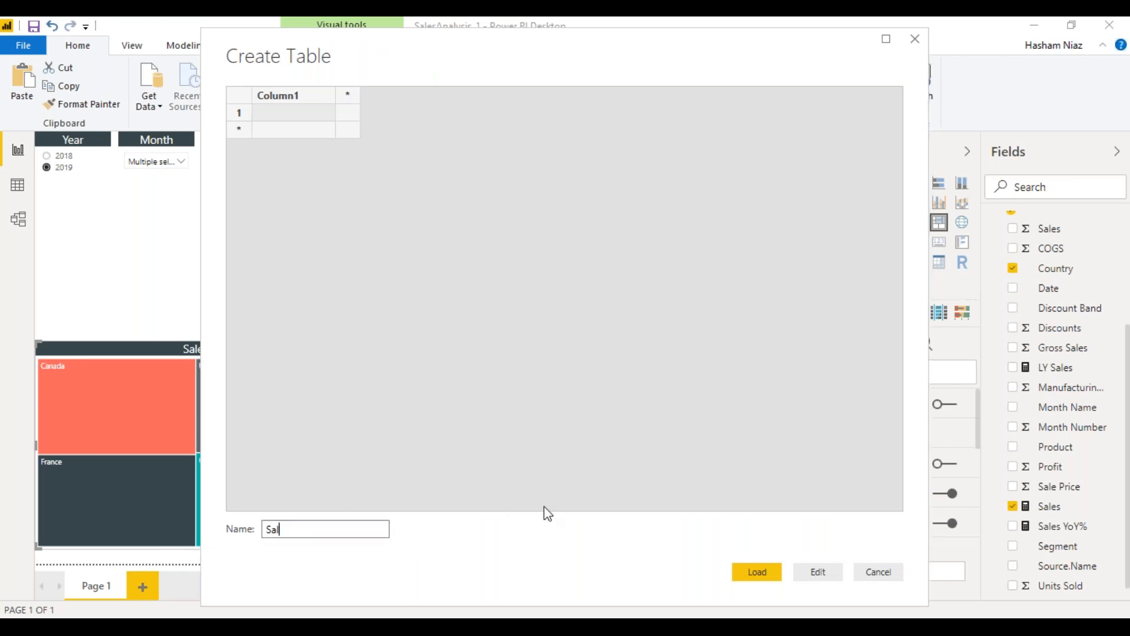
key("BackSpace")
type("esType")
Step: Rename the first column of the new table to "Sales Type"
double_click(317, 101)
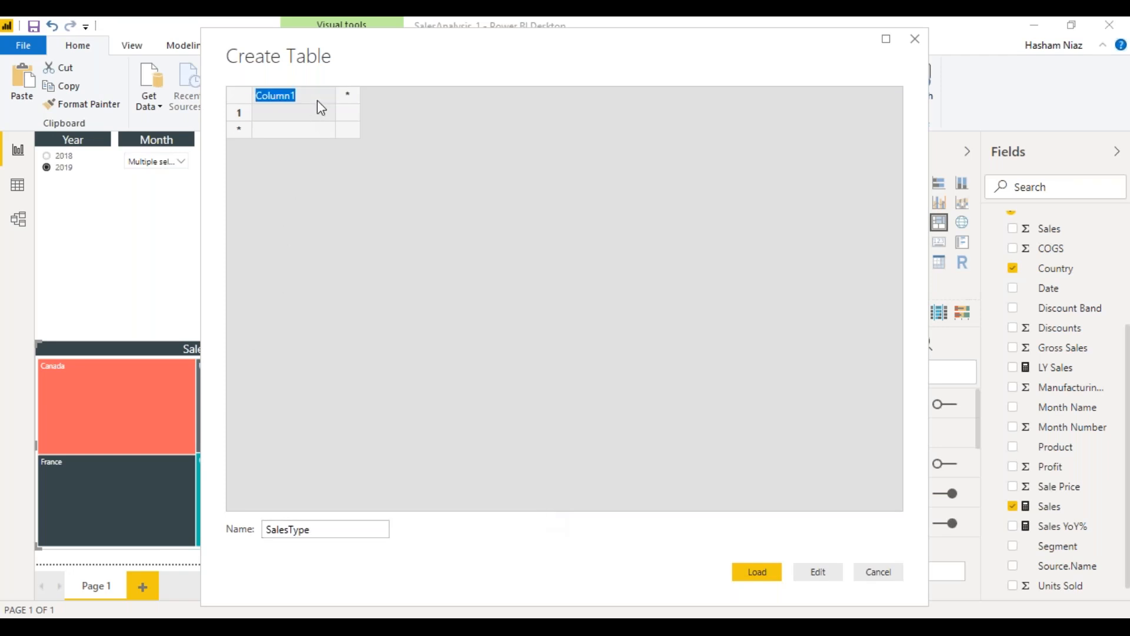
type("Sales type")
key("Left")
key("Left")
key("Left")
left_click(300, 117)
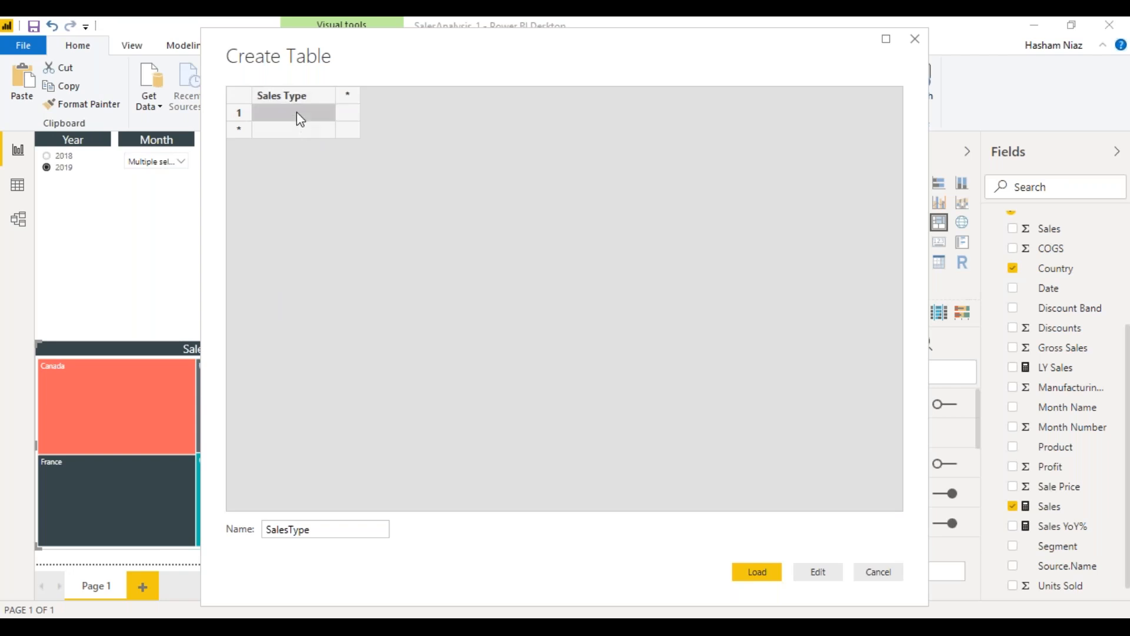
Step: Enter "Sales" and "Gross Sales" as the two rows of the Sales Type column and load the table
left_click(300, 117)
type("Sales")
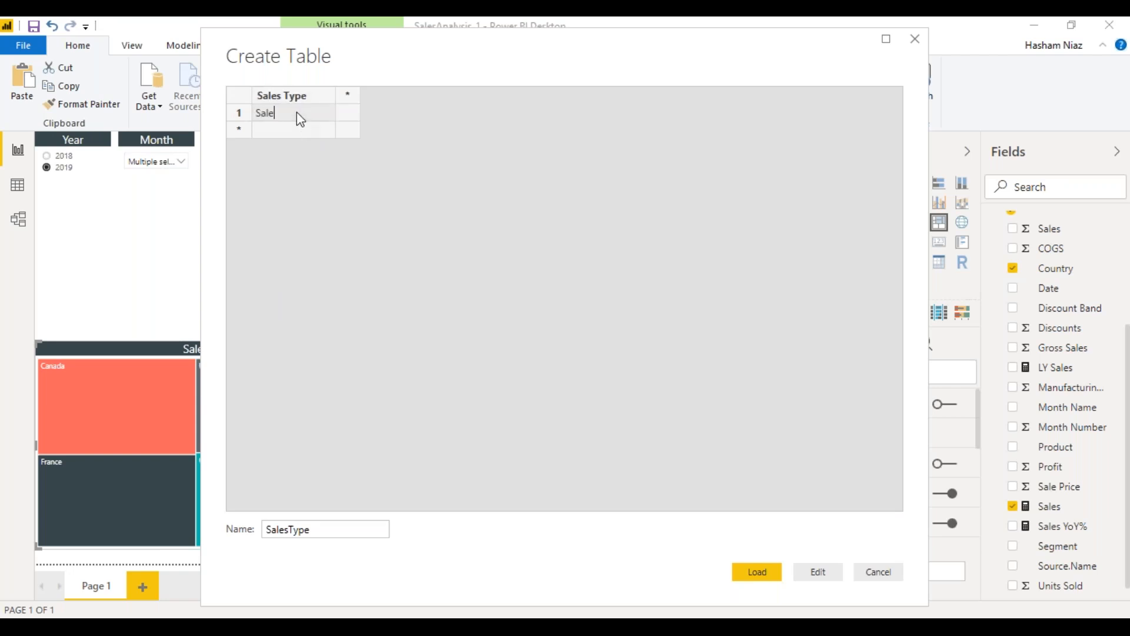
left_click(299, 134)
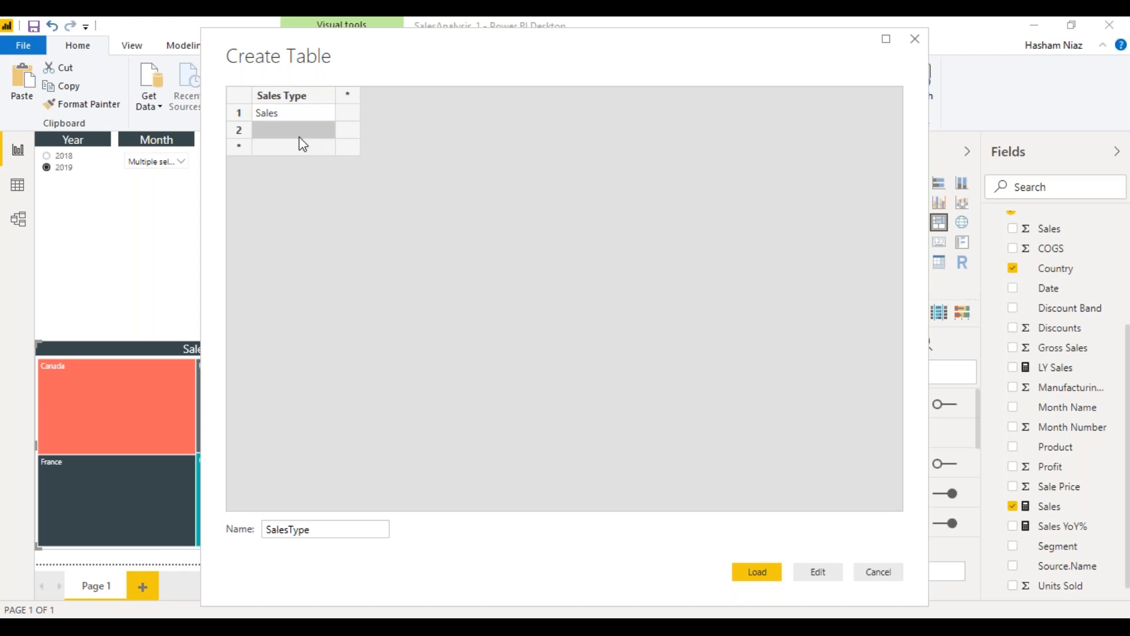
left_click(303, 137)
type("Gross Sales")
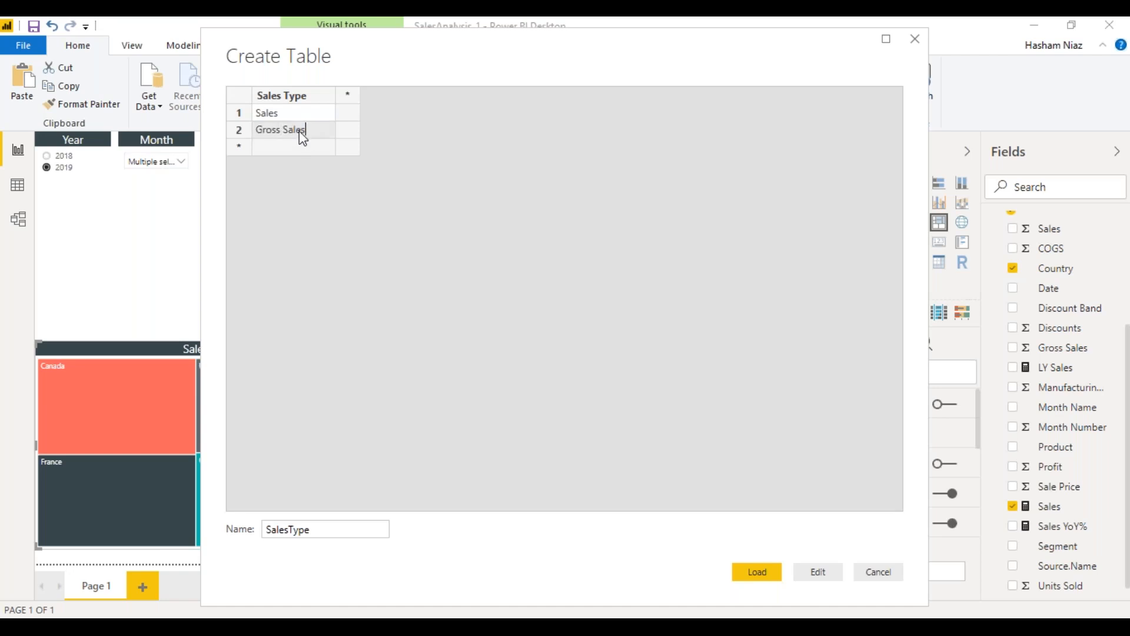
left_click(757, 571)
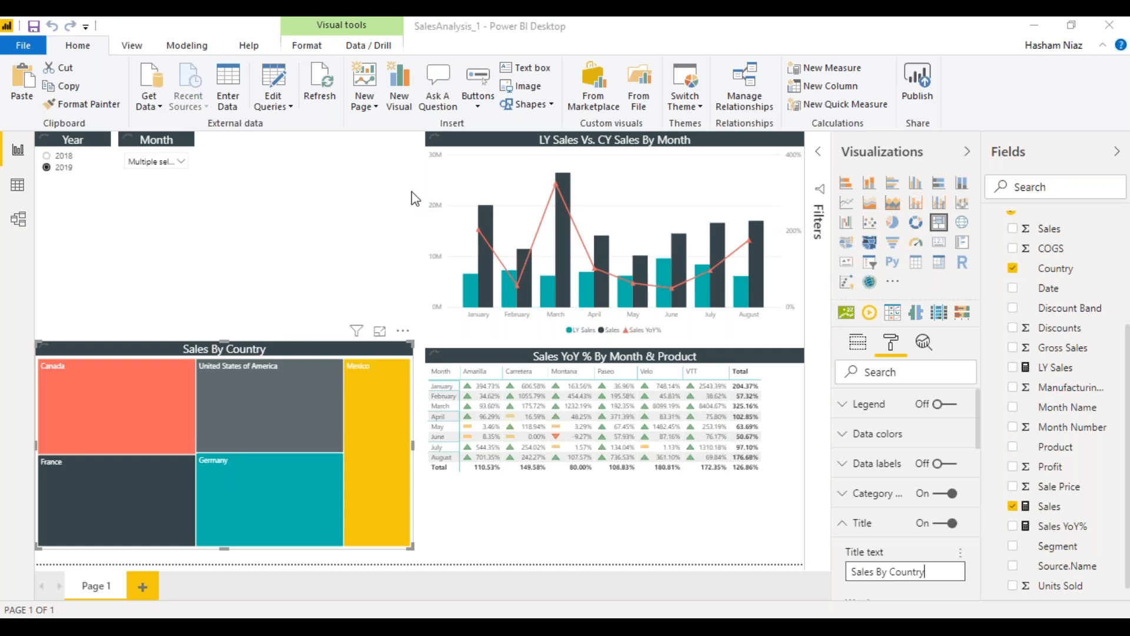
Step: Check the loaded SalesType table in the data view and return to the report page
left_click(256, 181)
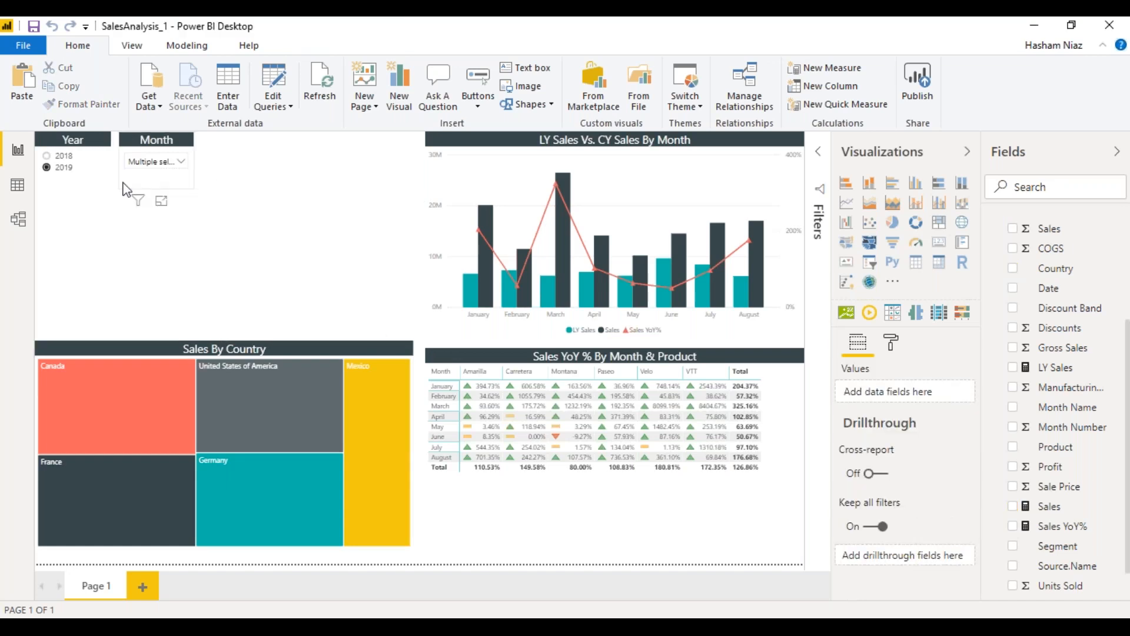
left_click(30, 188)
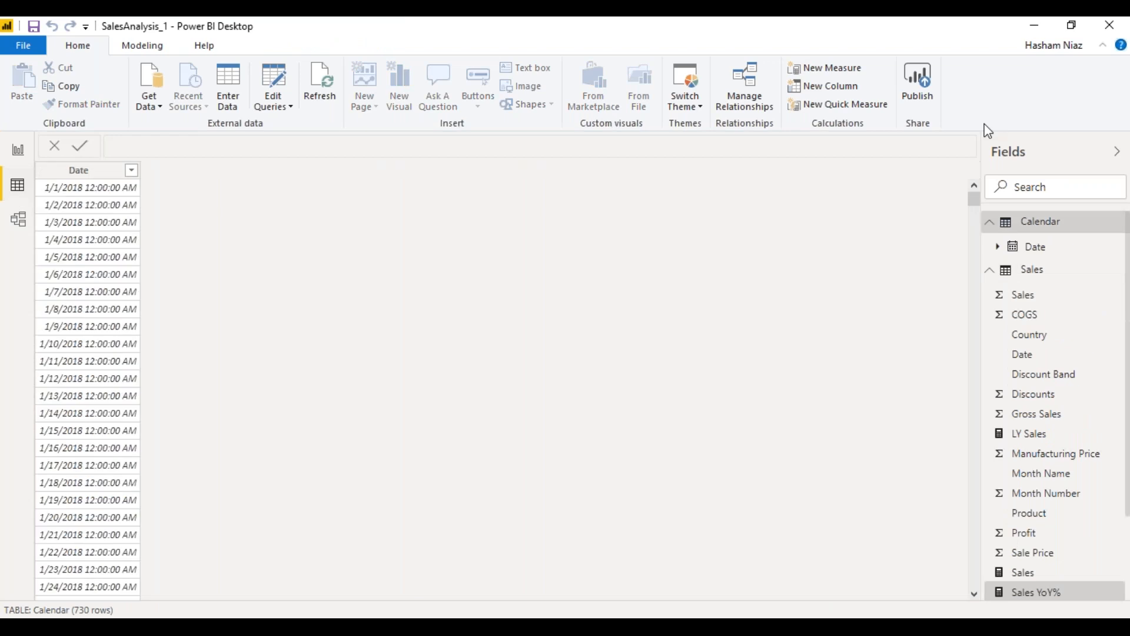
left_click(989, 221)
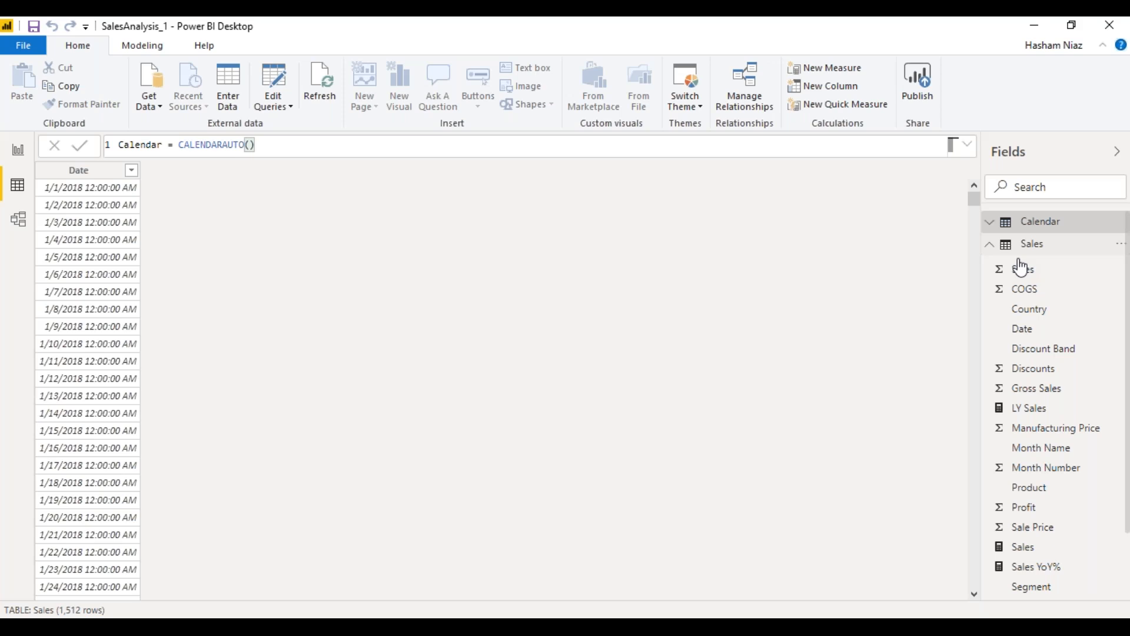
left_click(1027, 266)
left_click(18, 150)
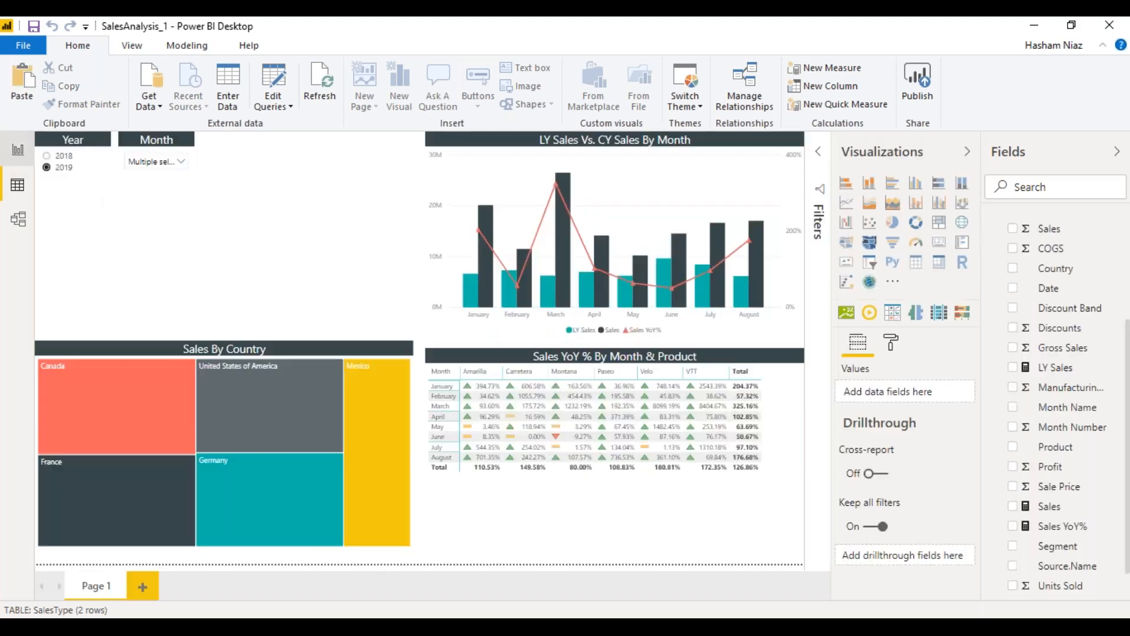
Step: Collapse the Calendar and Sales tables in the field list and expand SalesType to reach its Sales Type field
scroll(1027, 303, "up", 3)
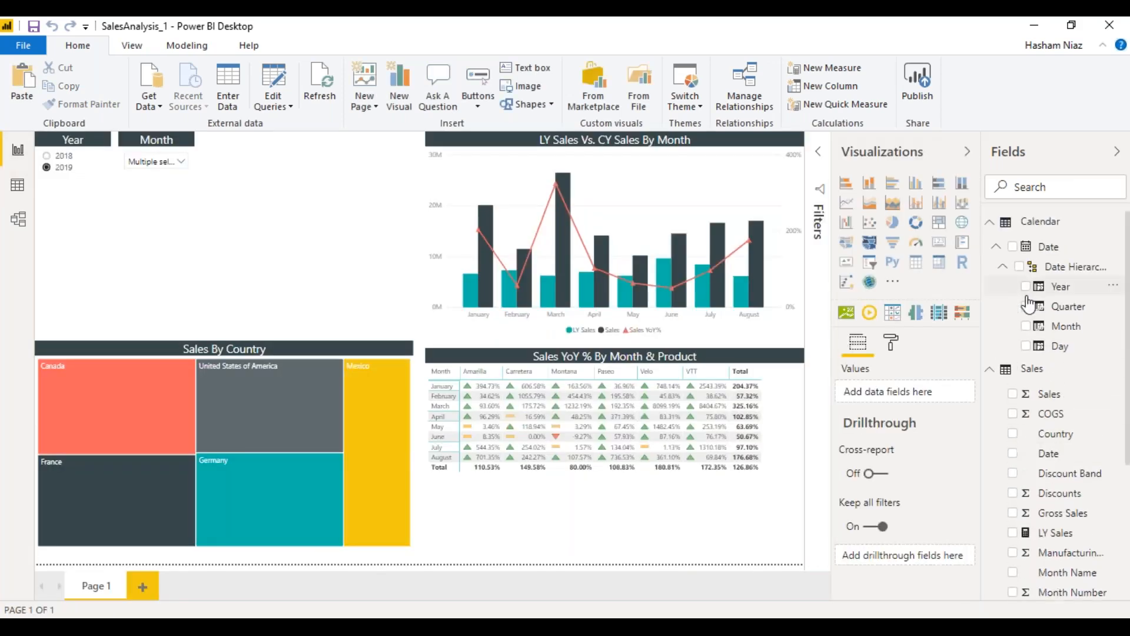
left_click(990, 222)
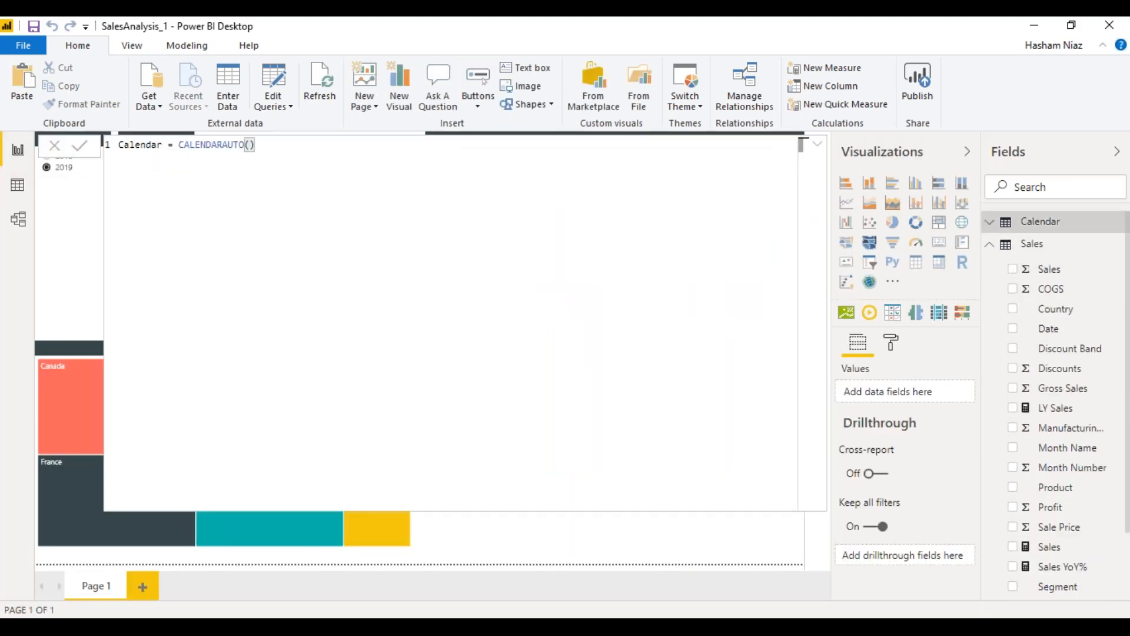
left_click(1002, 246)
left_click(1018, 269)
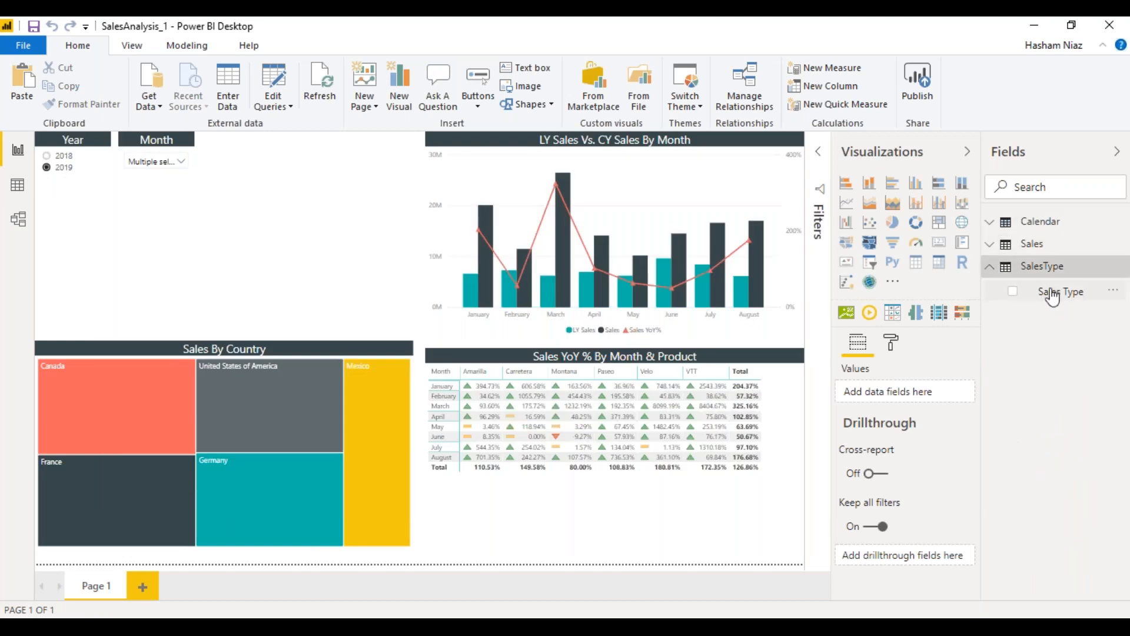
left_click_drag(517, 273, 916, 297)
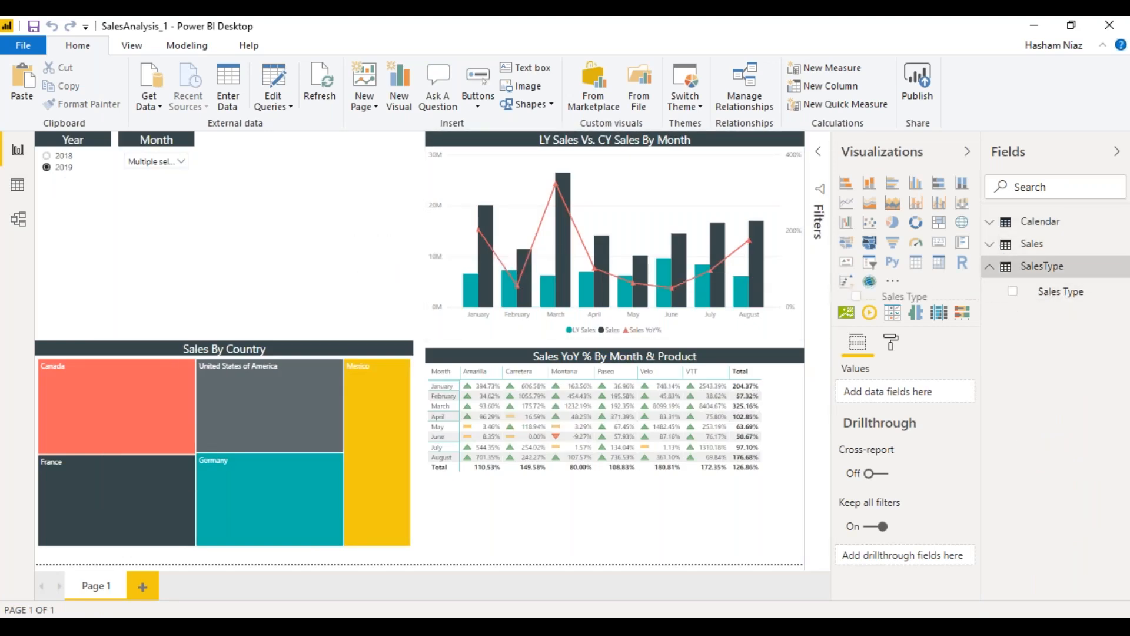
Step: Duplicate the Year slicer, place the copy beside the Month slicer and replace its field with Sales Type
left_click(154, 140)
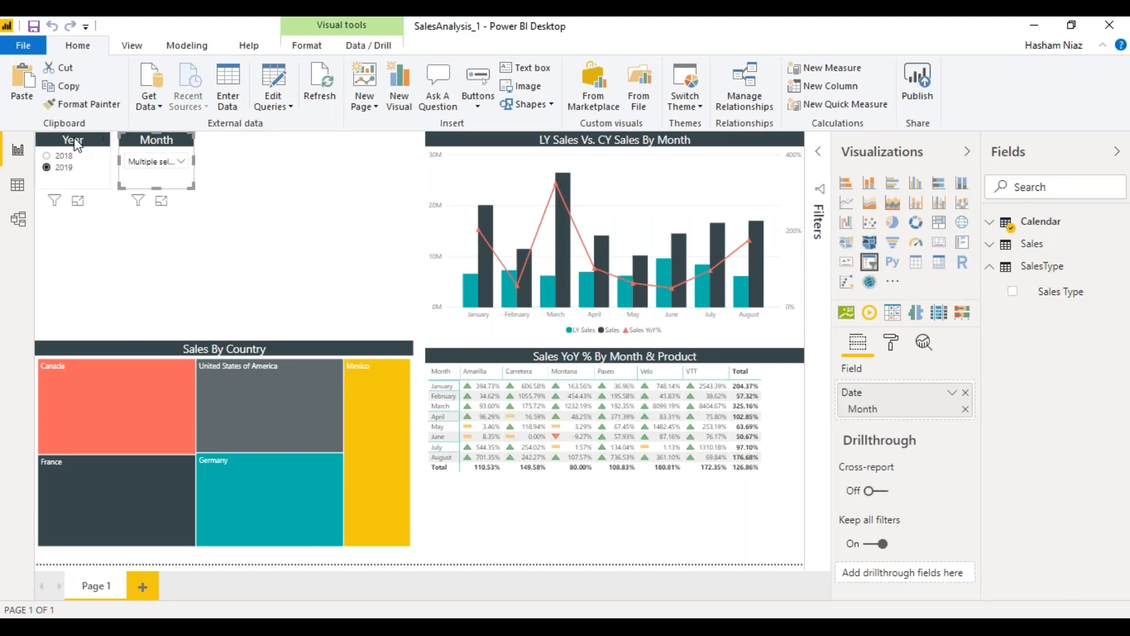
left_click(83, 177)
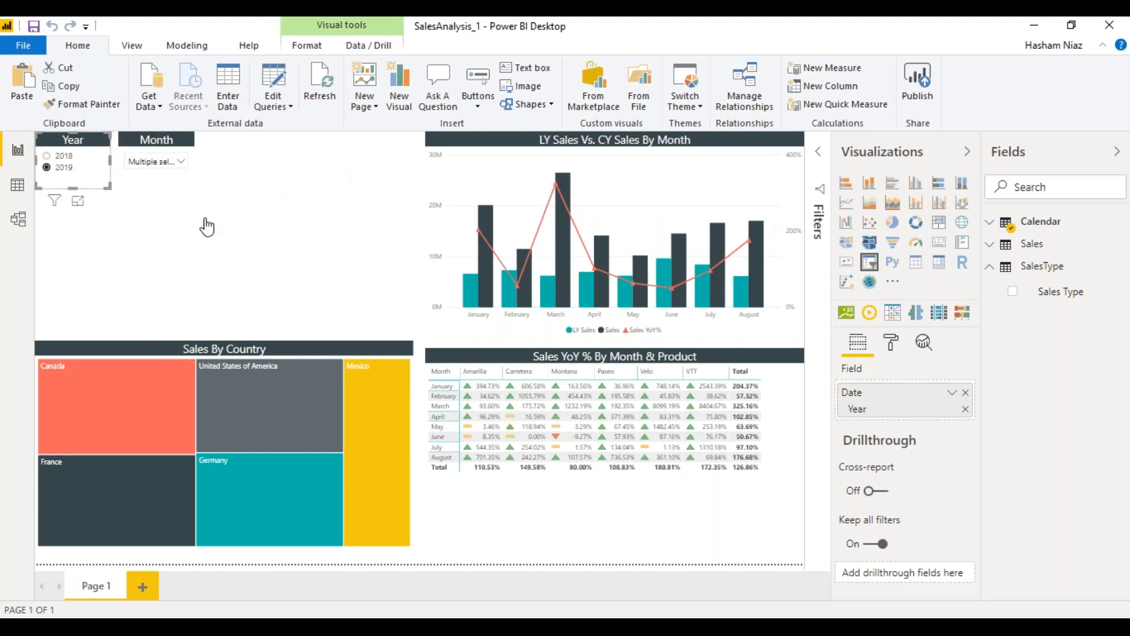
key("ctrl+v")
left_click_drag(222, 214, 263, 159)
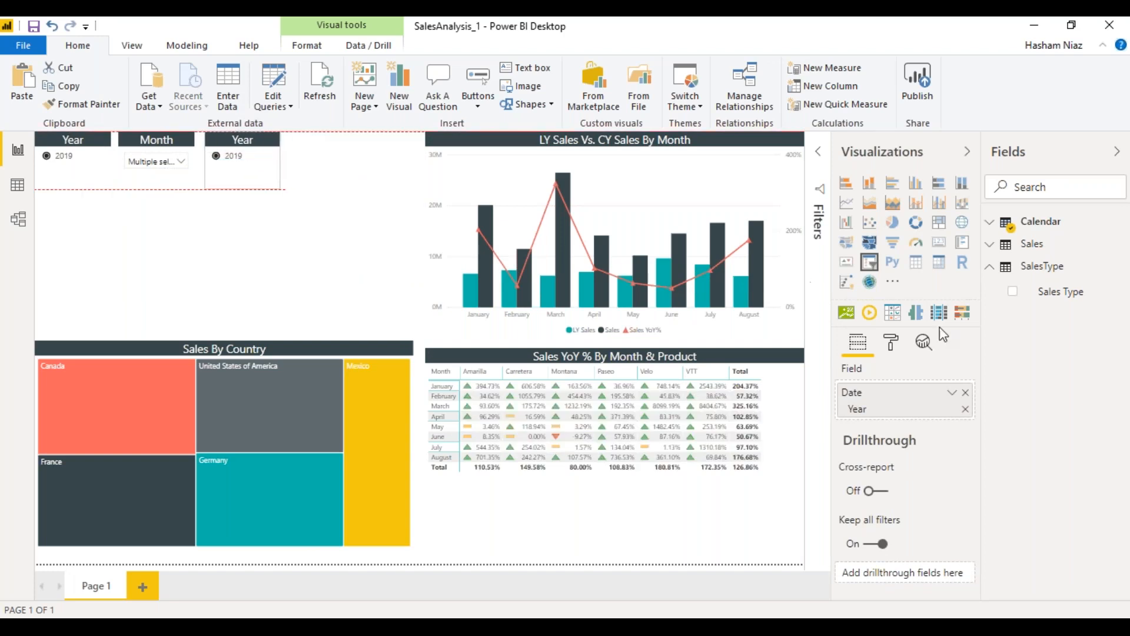
left_click_drag(940, 386, 926, 399)
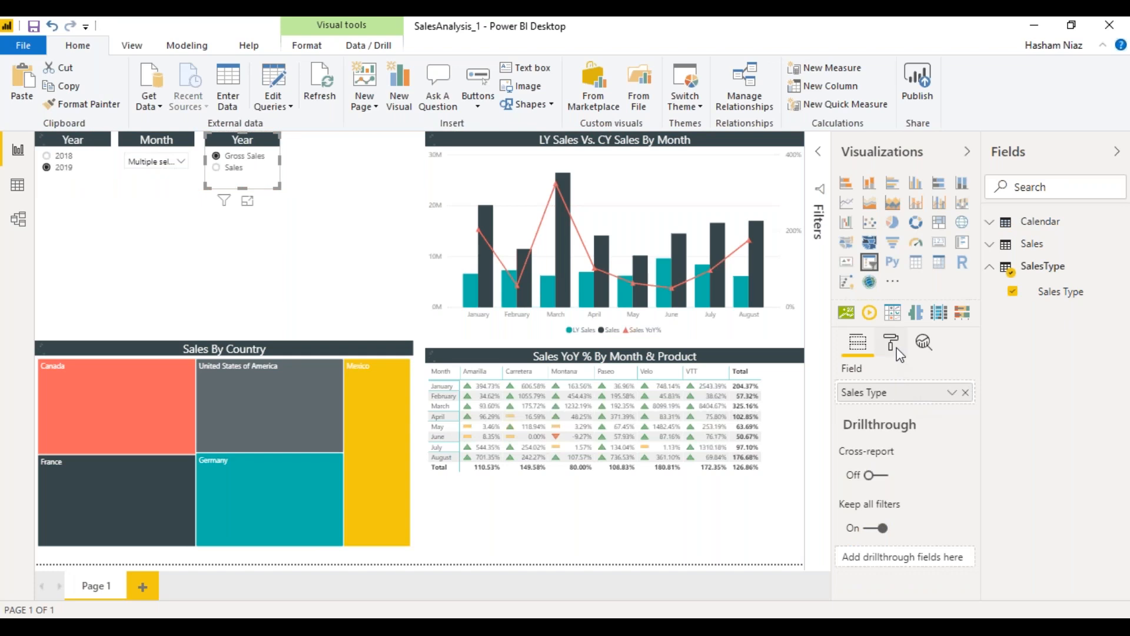
Step: Set the copied slicer's title to "Sales Type" and choose Sales in it
left_click(891, 343)
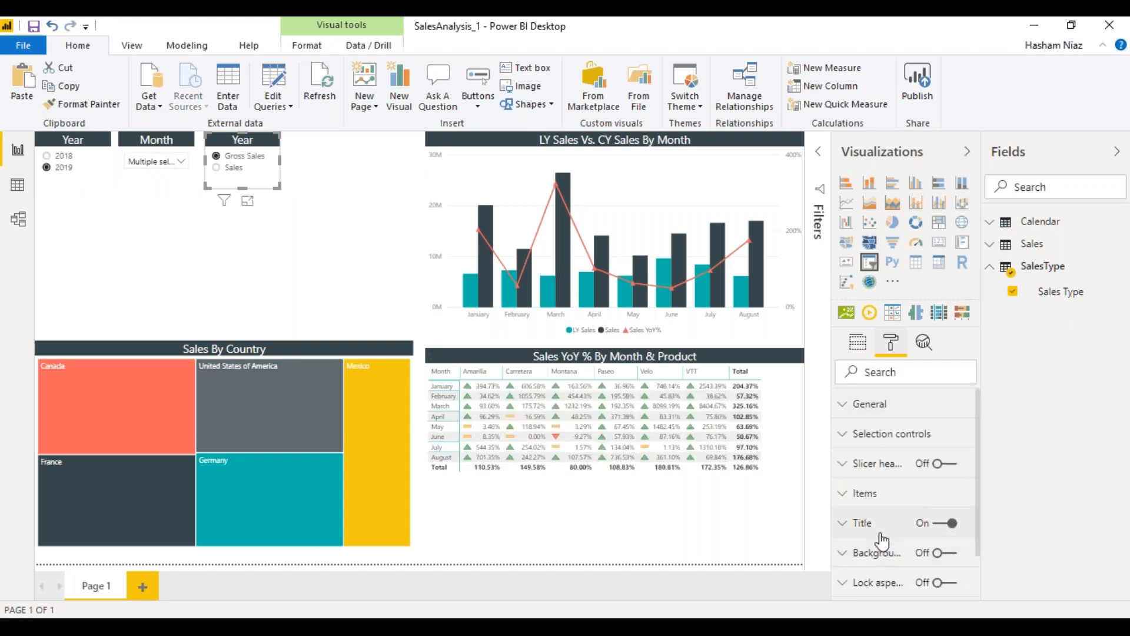
left_click(908, 532)
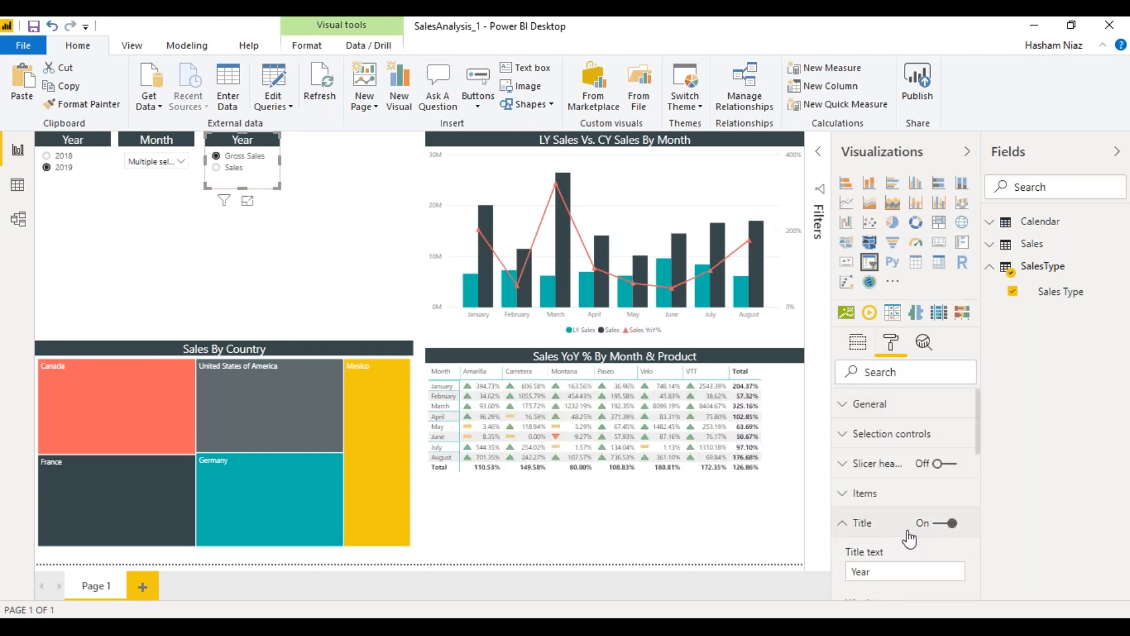
double_click(848, 572)
type("Sales Type")
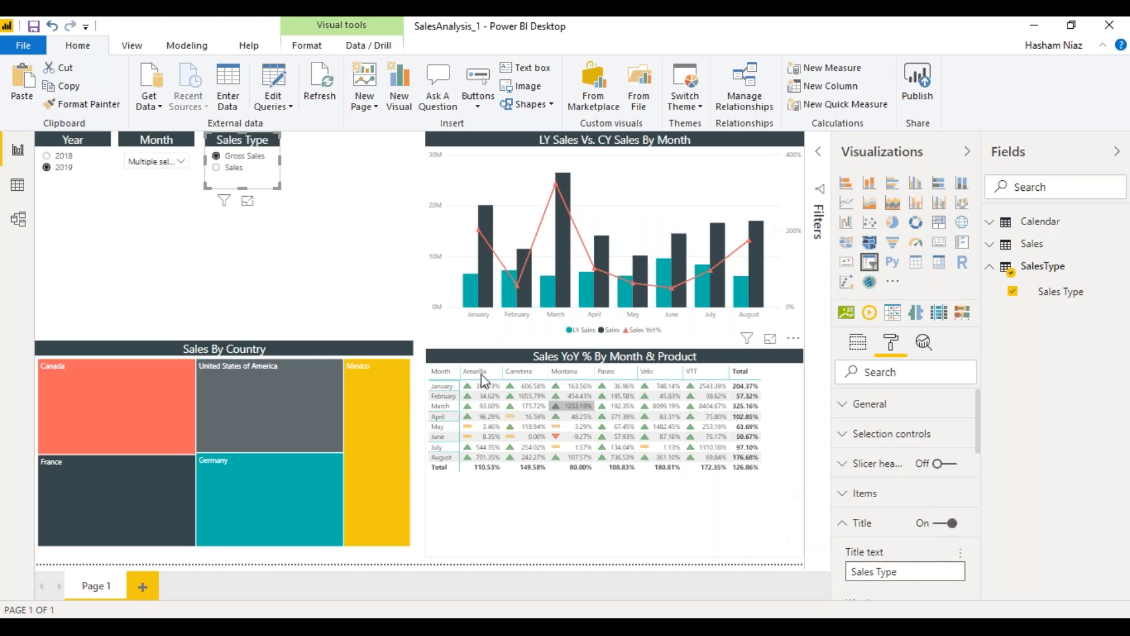
left_click(242, 170)
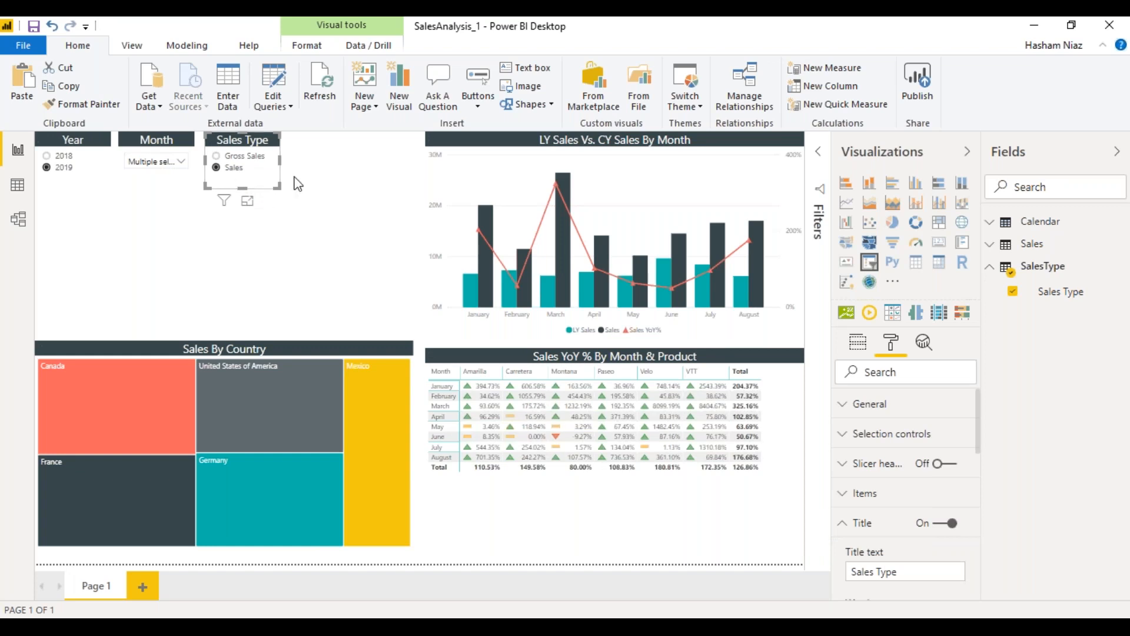
left_click(323, 202)
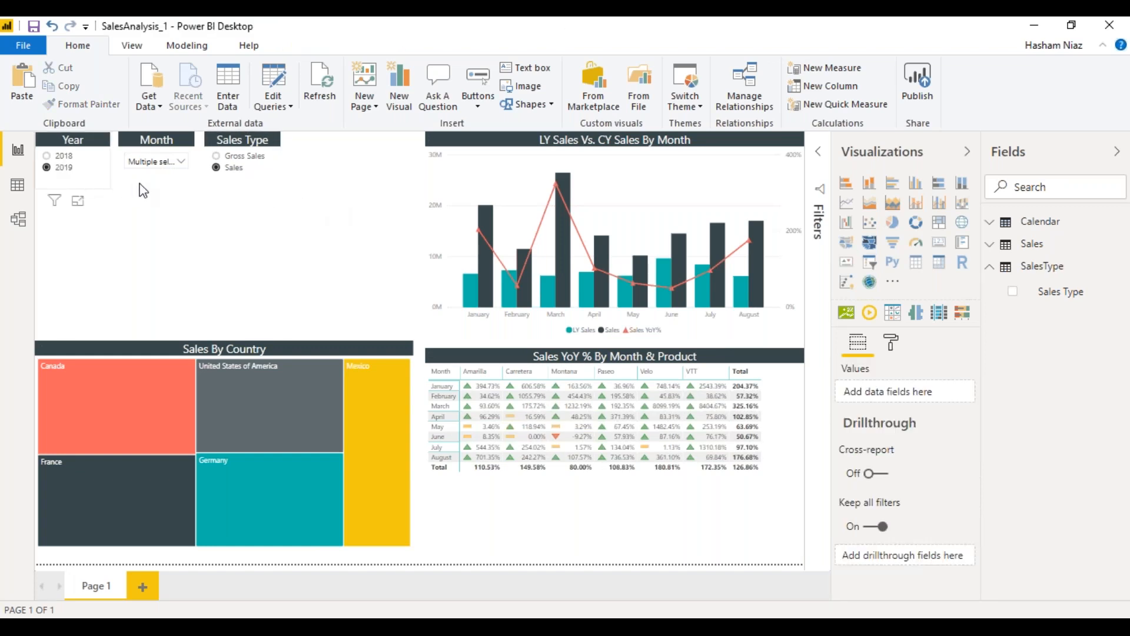
Step: Group the Year, Month and Sales Type slicers and try moving them as one object
left_click(102, 184)
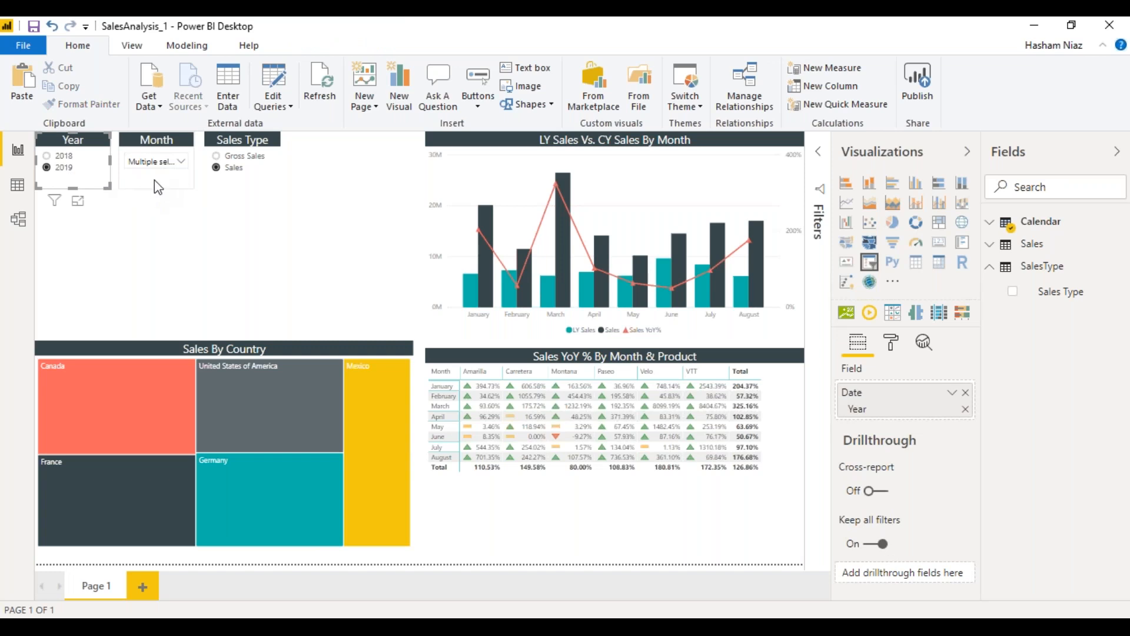
left_click(238, 186, "ctrl")
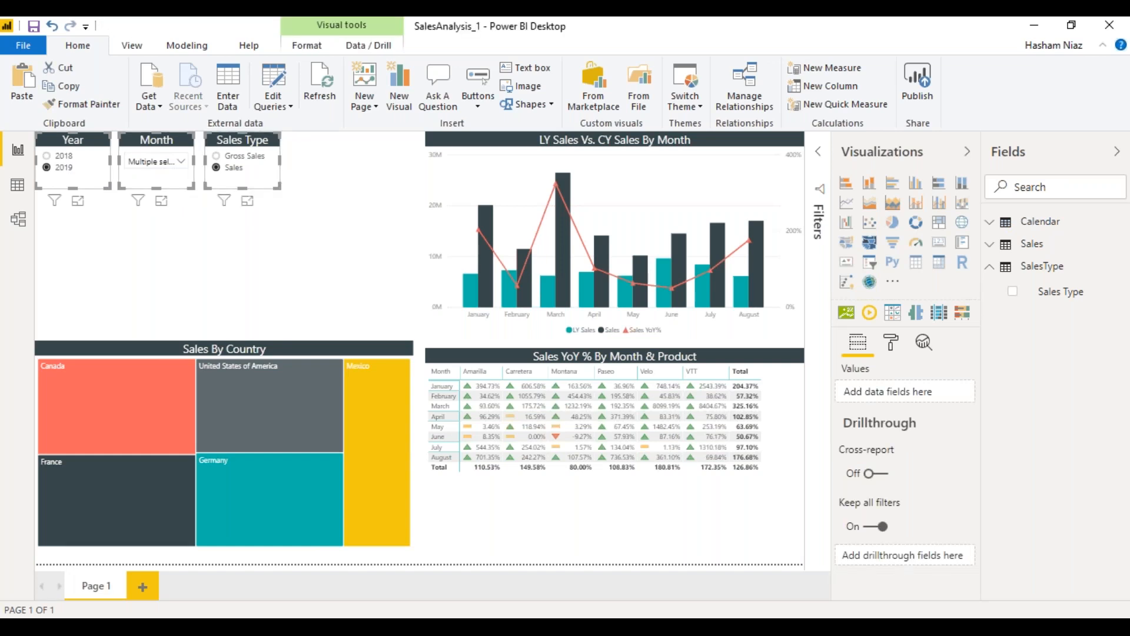
right_click(259, 185)
mouse_move(300, 212)
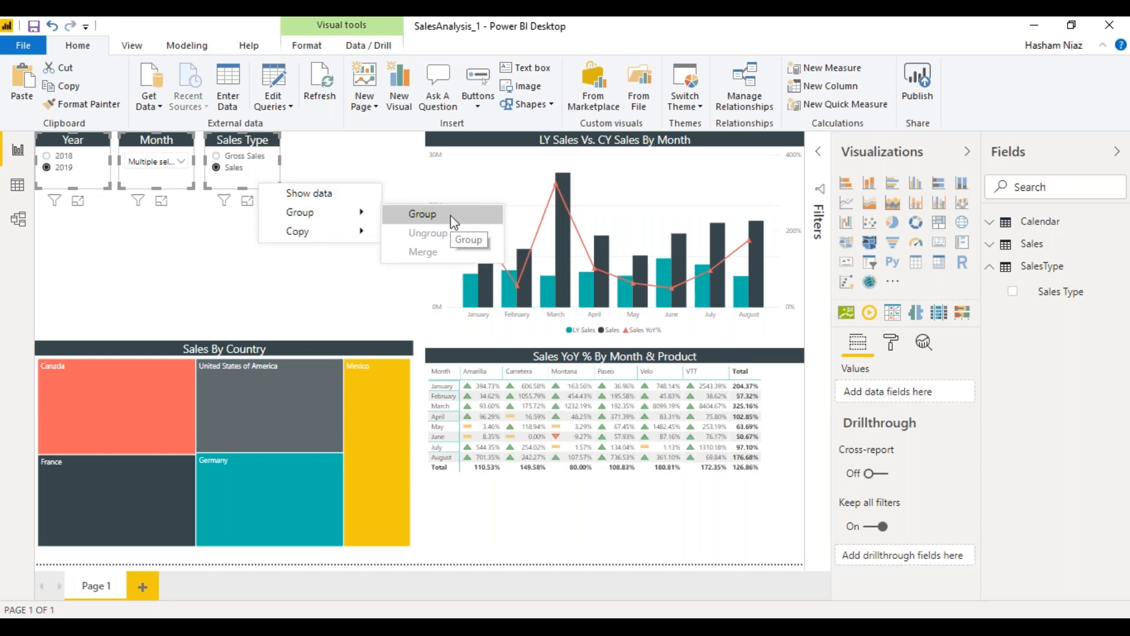
left_click(452, 214)
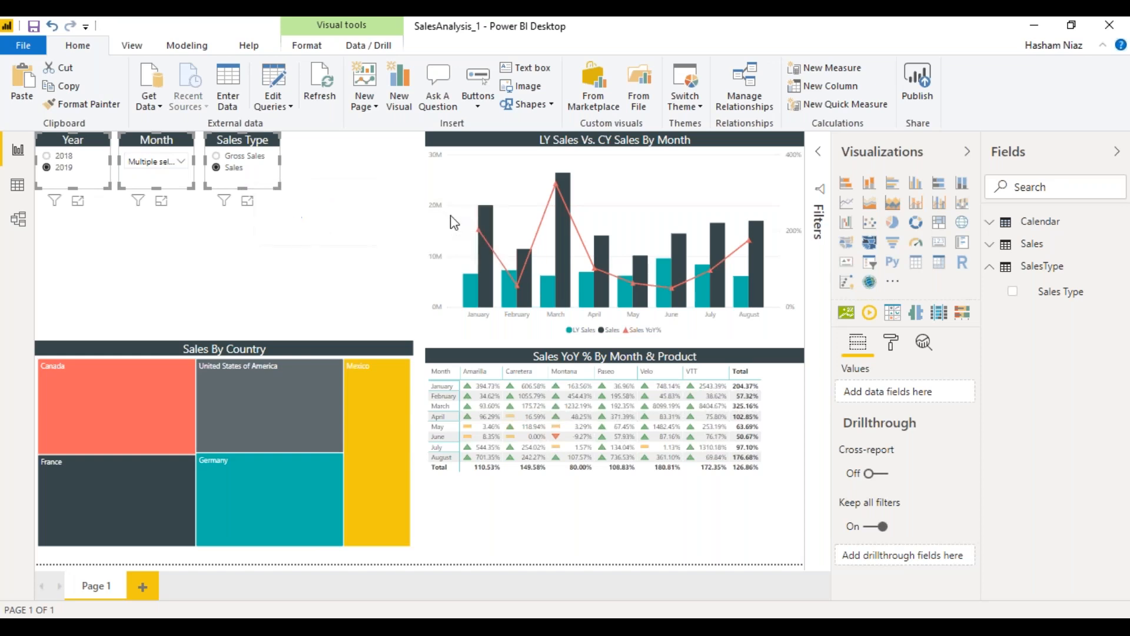
left_click_drag(193, 183, 73, 149)
left_click(336, 192)
Step: Ungroup the Year, Month and Sales Type slicers
right_click(264, 184)
mouse_move(341, 197)
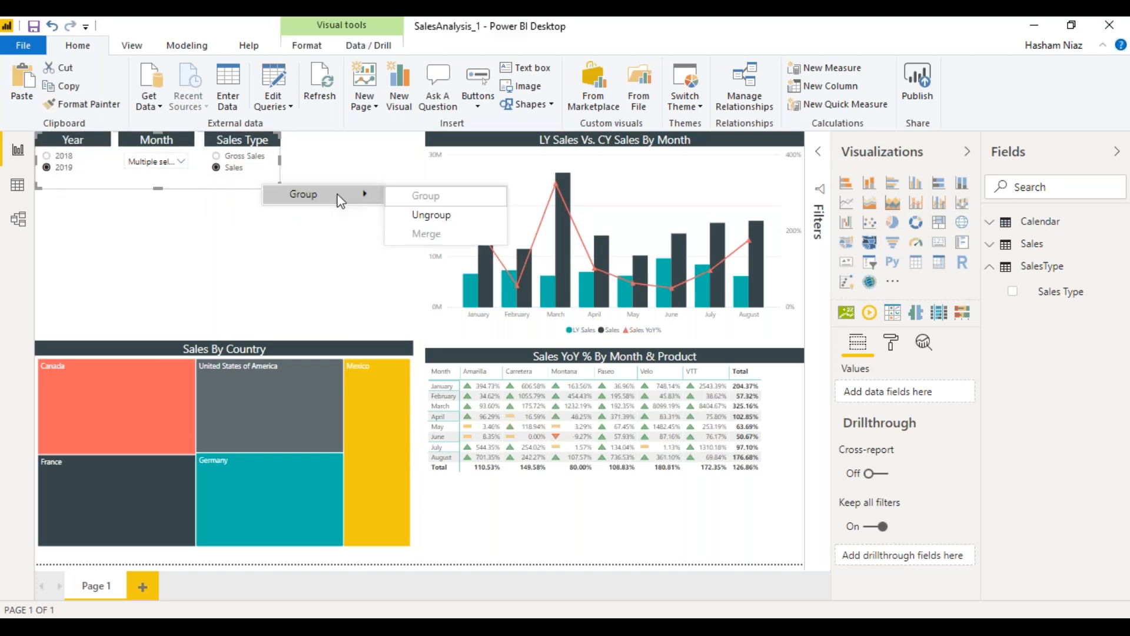
left_click(419, 218)
Step: Nudge the Sales Type slicer slightly closer to the Month slicer and save the report
left_click(285, 167)
left_click_drag(290, 201, 253, 153)
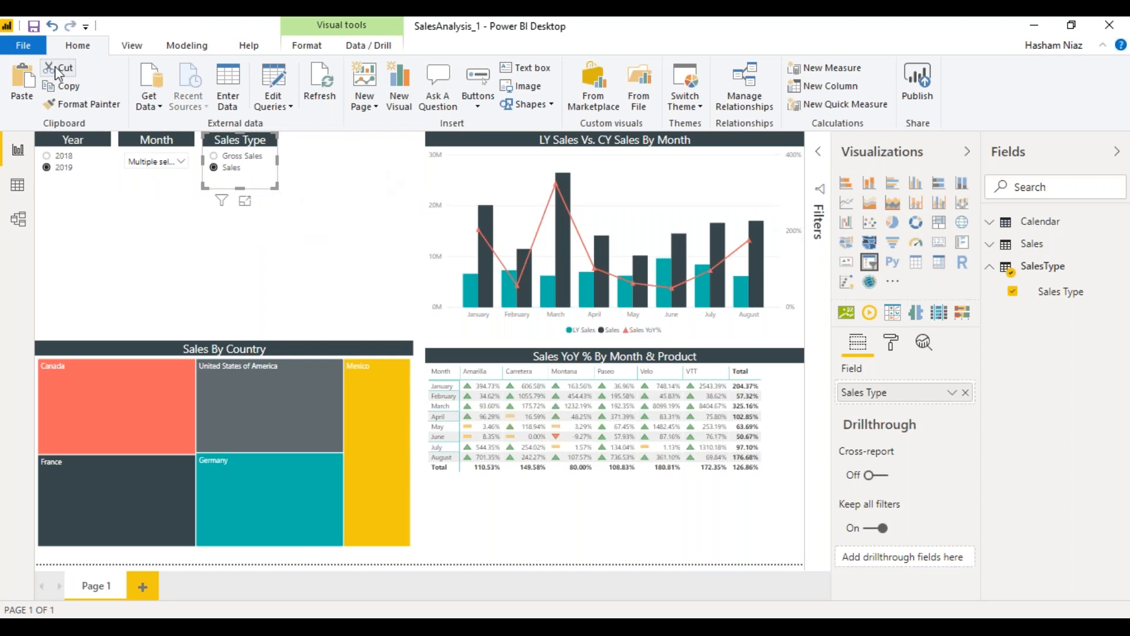
left_click(34, 32)
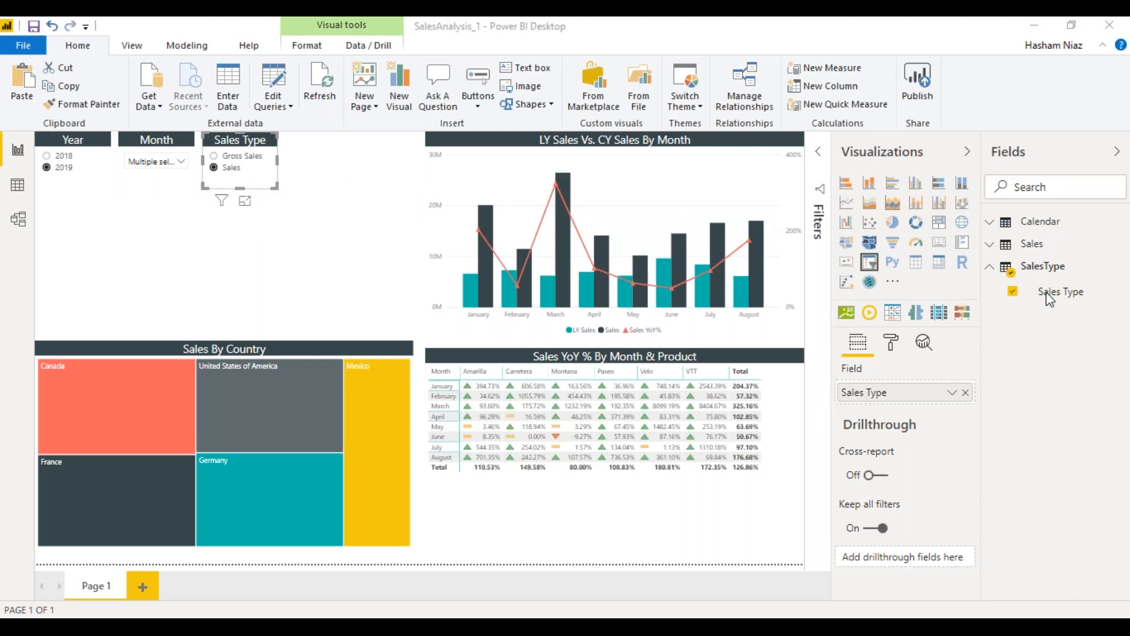
Step: Replace the Sales measure's formula with IF(SELECTEDVALUE('Sales Type'[Sales Type]) = "Gross Sales", SUM(Sales[Gross Sales]), SUM(Sales[ Sales]))
left_click(1029, 253)
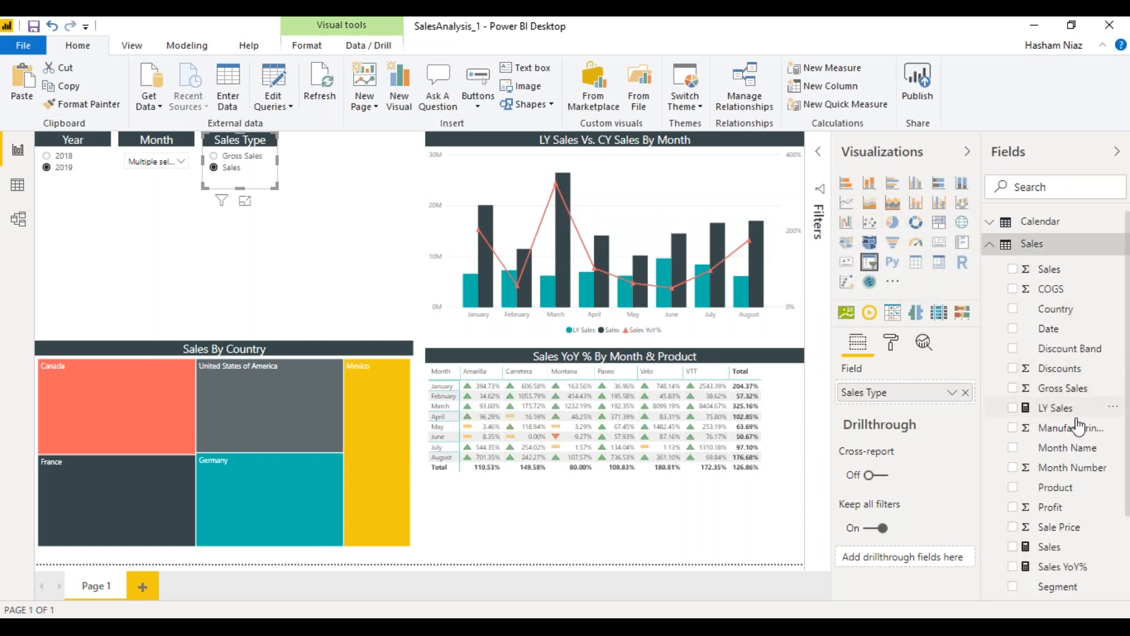
left_click(1034, 550)
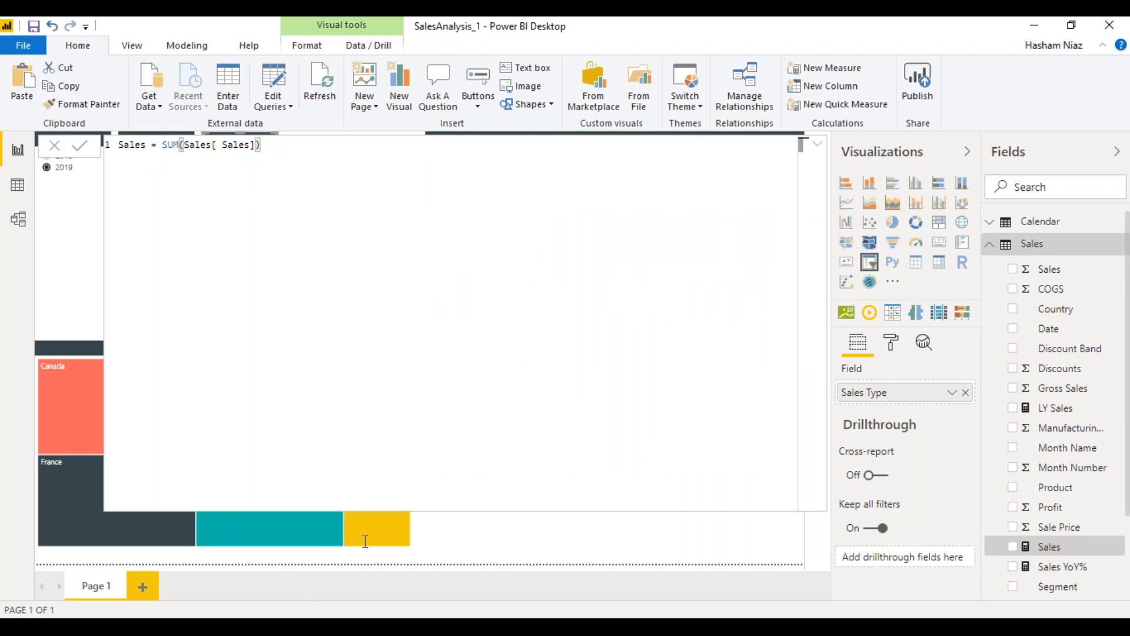
left_click(288, 625)
left_click_drag(167, 145, 308, 145)
key("BackSpace")
key("BackSpace")
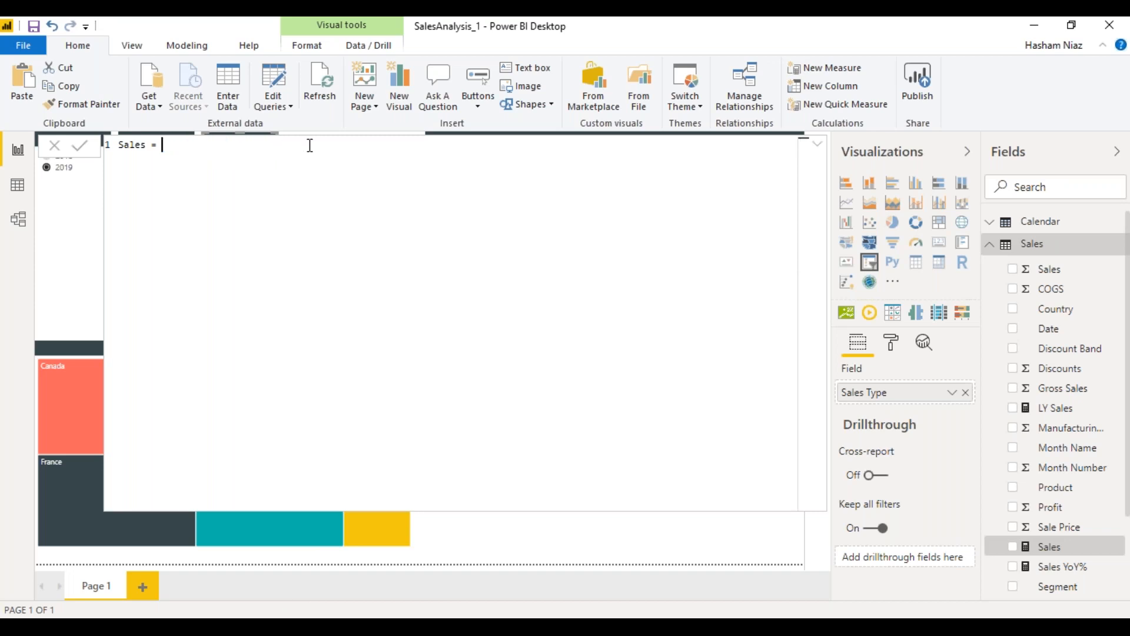
type("IF(SELECTEDVALUE('Sales Type'[Sales Type]) = \"Gross Sales\", SUM(Sales[Gross Sales]), SUM(Sales[ Sales]))")
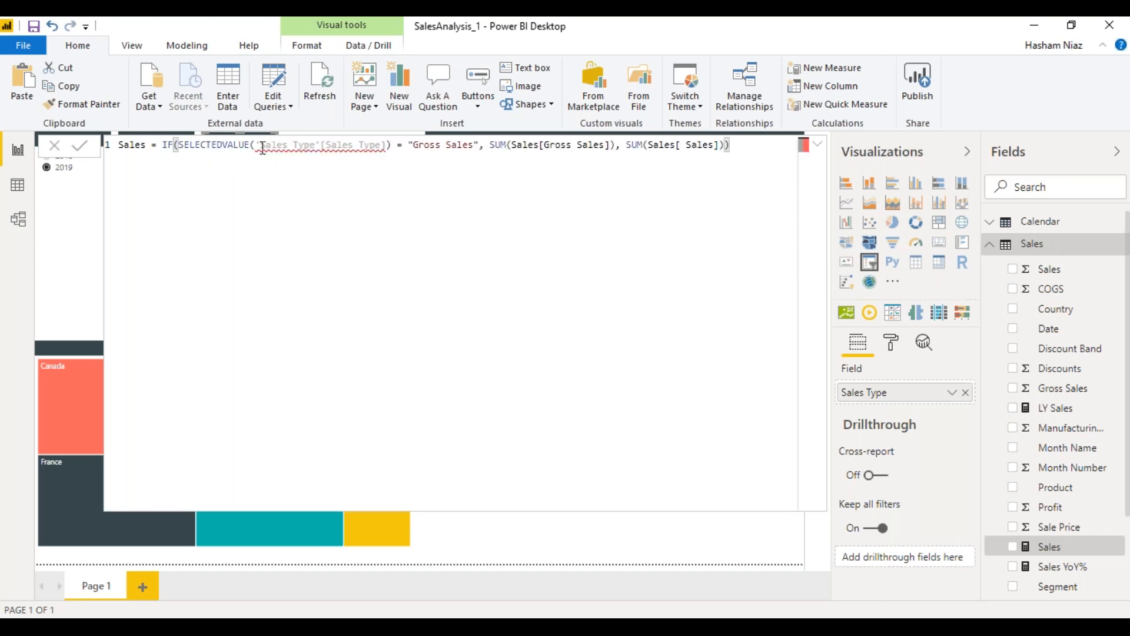
Step: Correct the SELECTEDVALUE argument in the Sales measure to SalesType[Sales Type] and commit the formula
left_click_drag(261, 145, 395, 144)
key("BackSpace")
key("BackSpace")
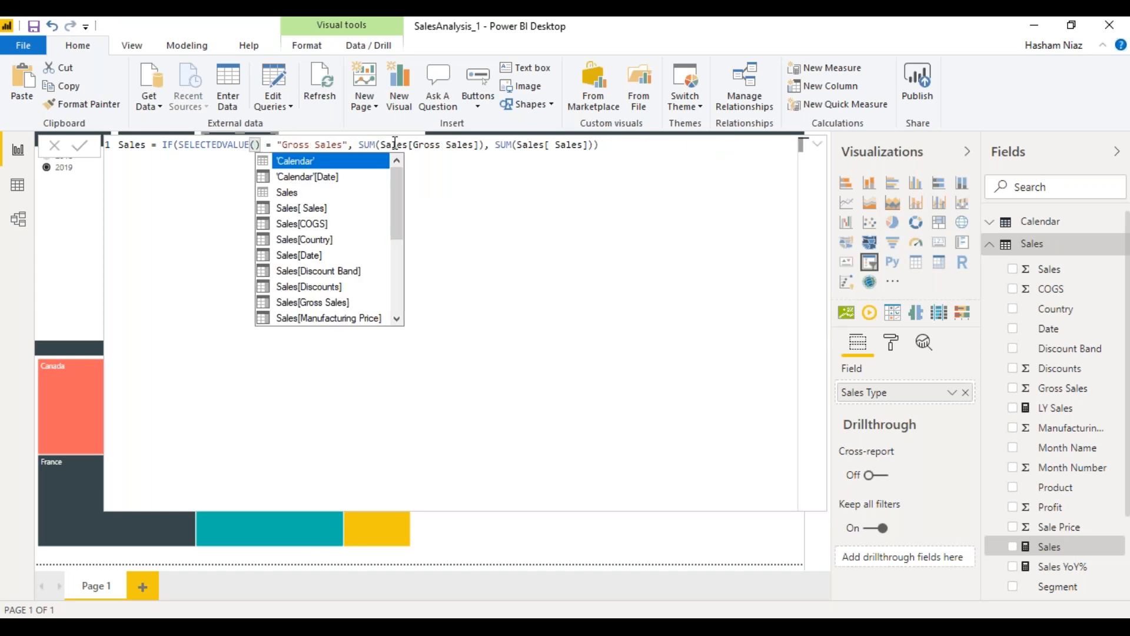
type("Sa")
key("Tab")
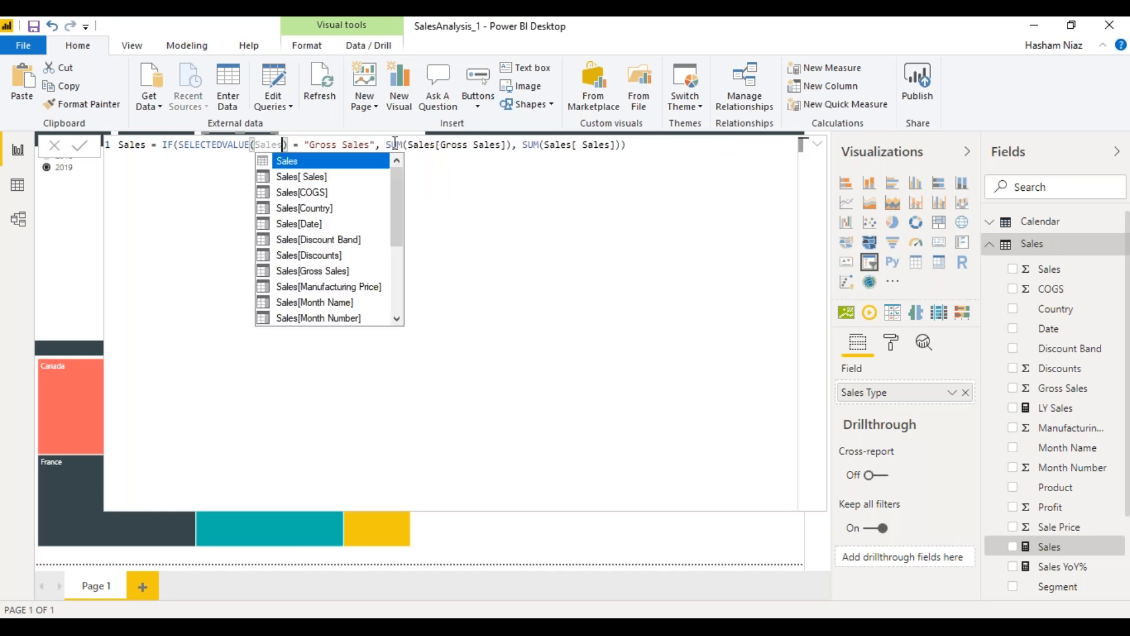
type("T")
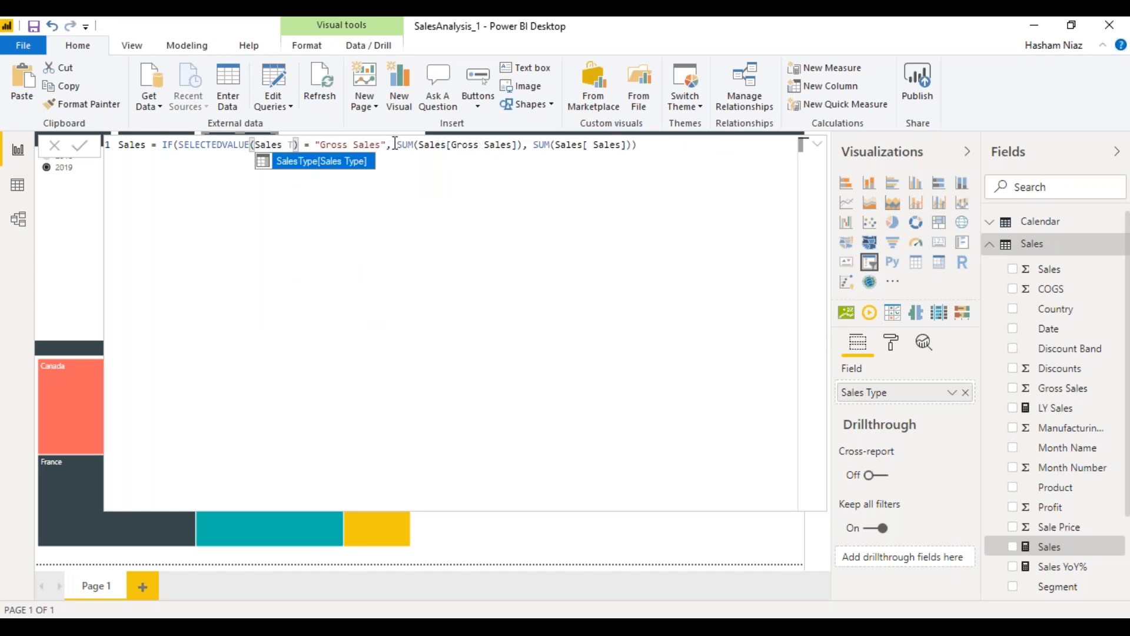
key("Tab")
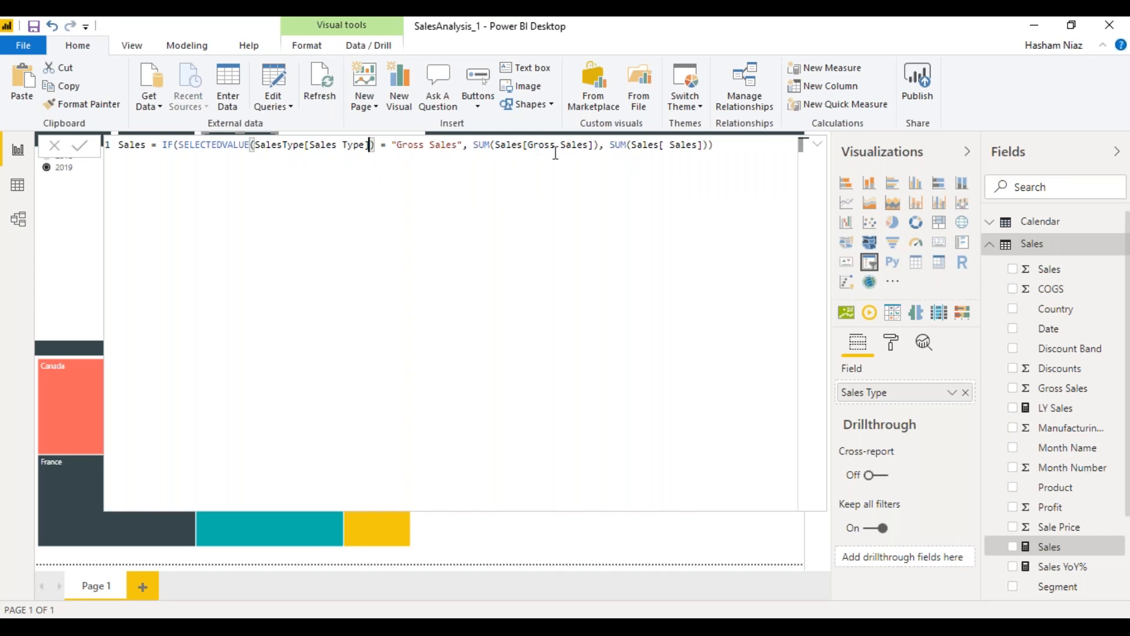
left_click(81, 148)
Step: Save the report with the revised Sales measure and leave the formula editor to return to the canvas
left_click(819, 147)
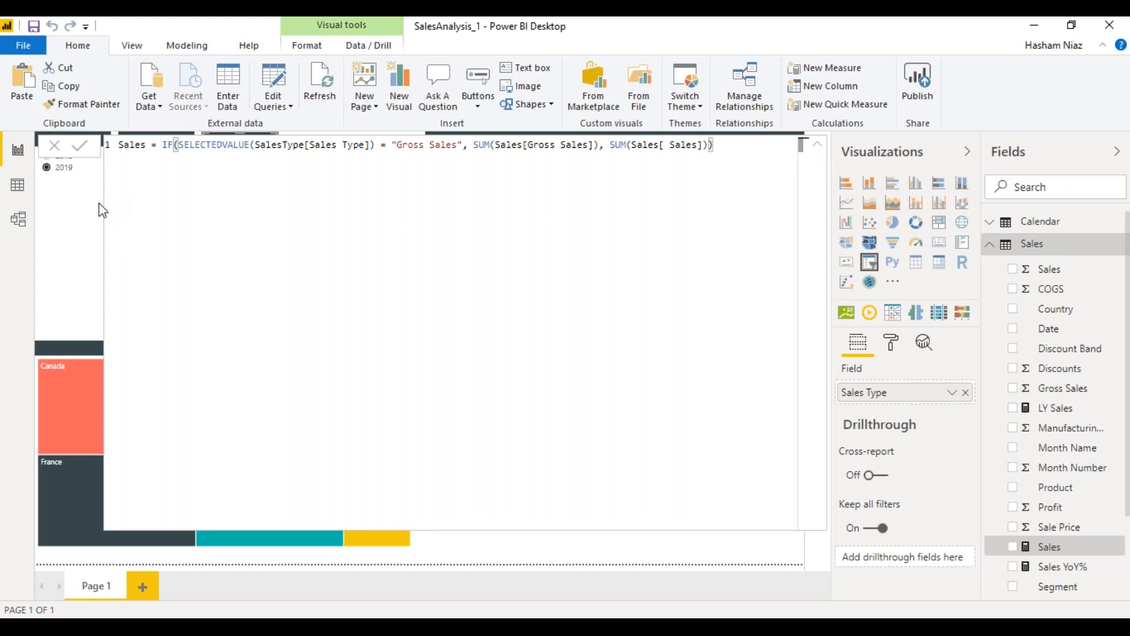
left_click(37, 27)
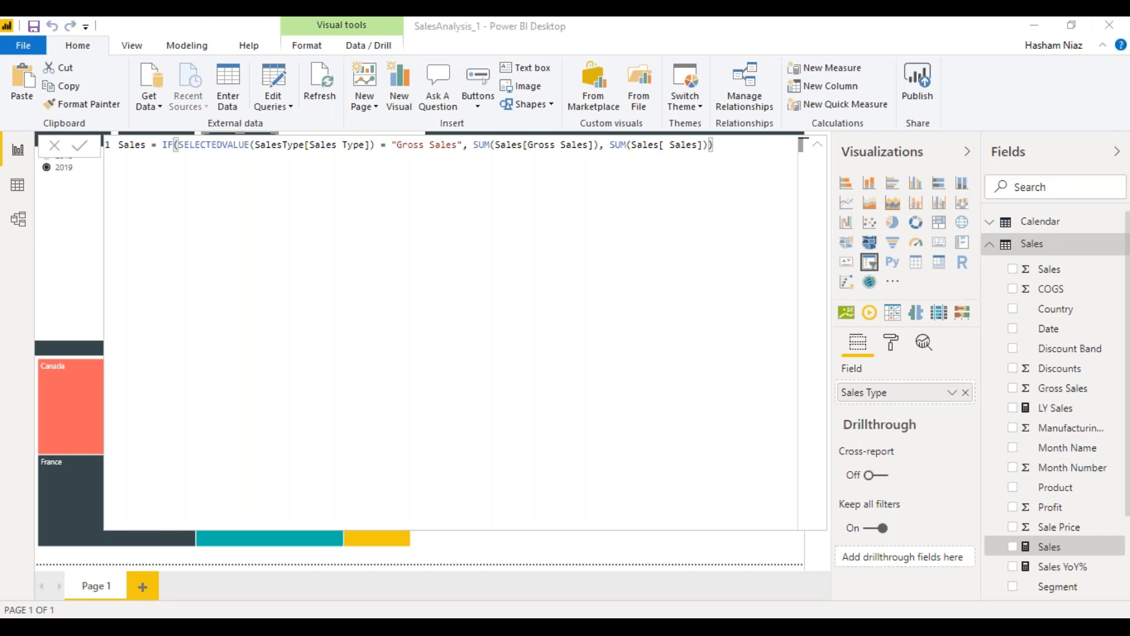
left_click(41, 219)
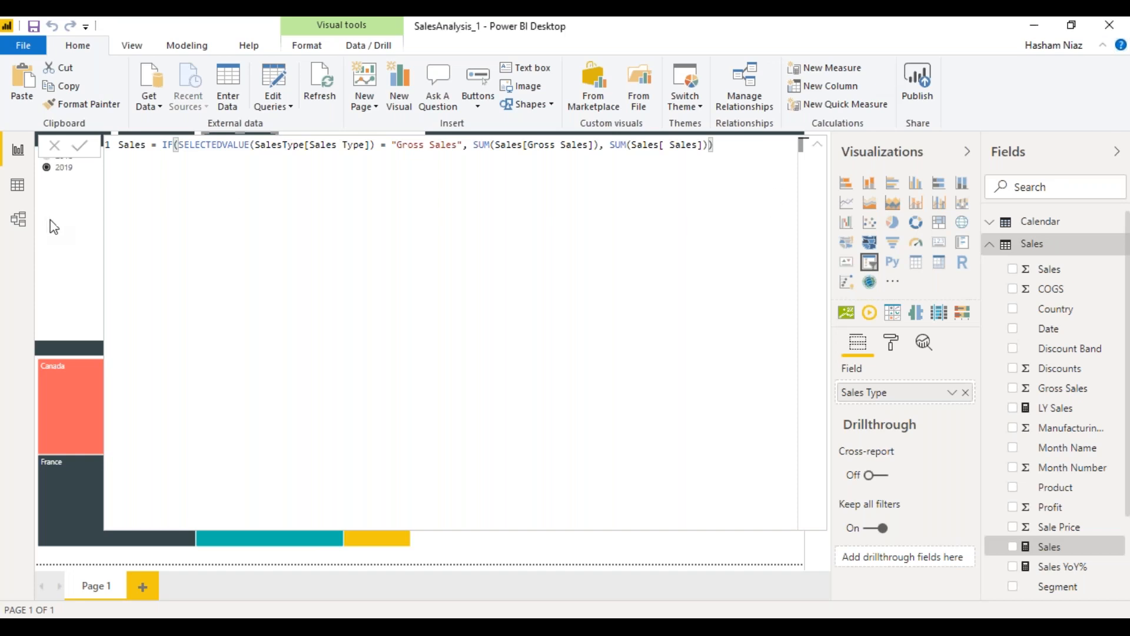
left_click(820, 151)
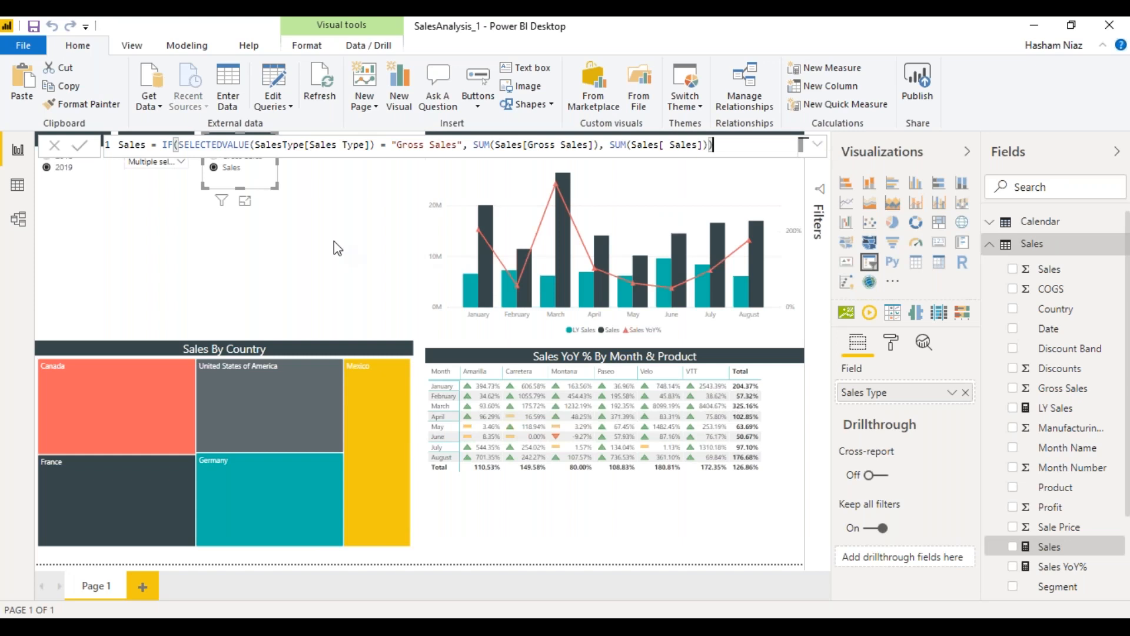
left_click(319, 208)
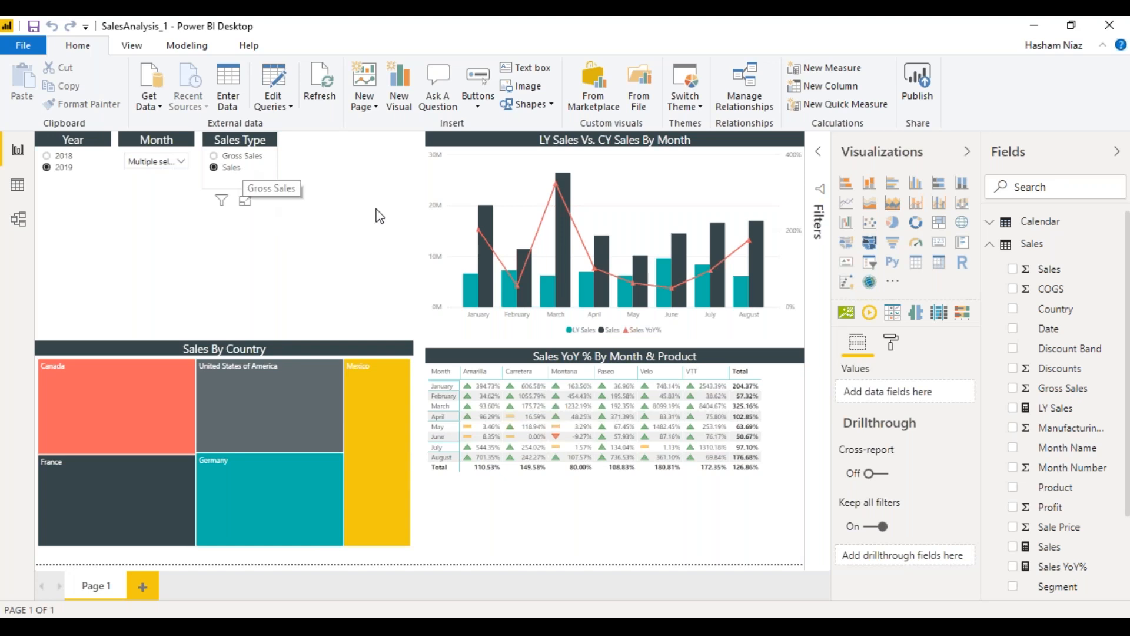
Step: Test the Sales Type slicer by switching between Gross Sales and Sales and comparing January's sales in the monthly chart
mouse_move(484, 263)
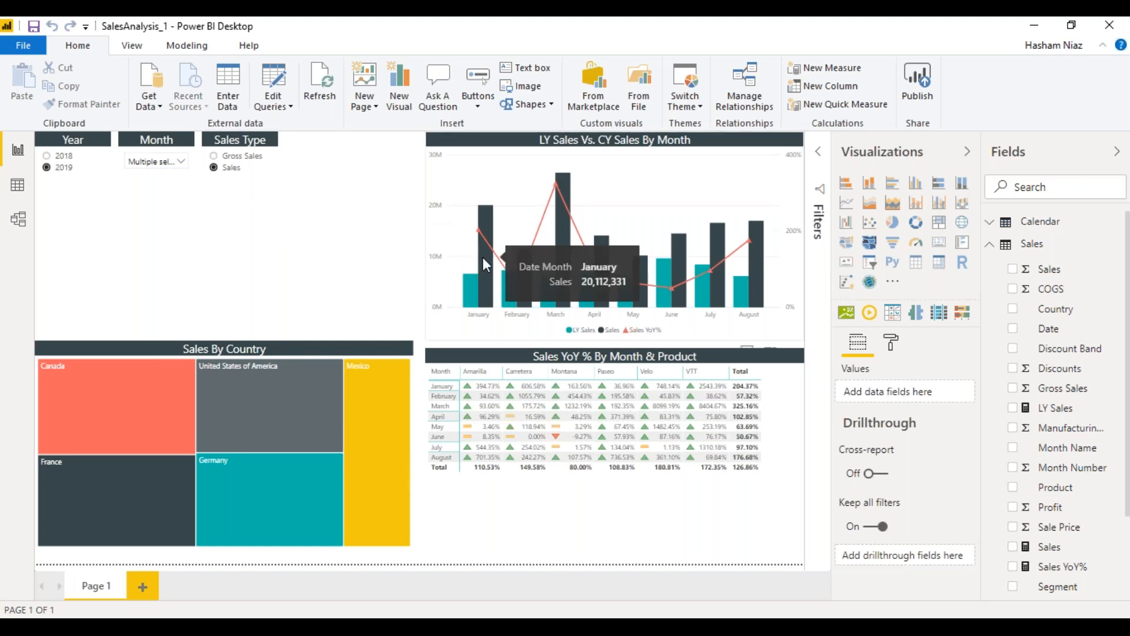
left_click(260, 158)
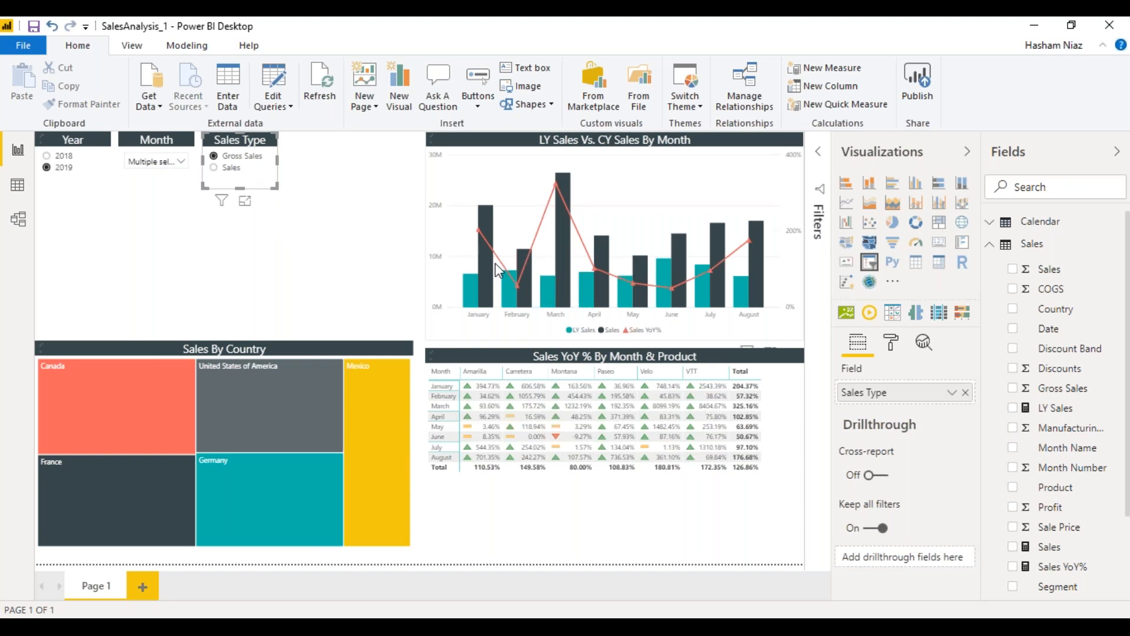
mouse_move(486, 232)
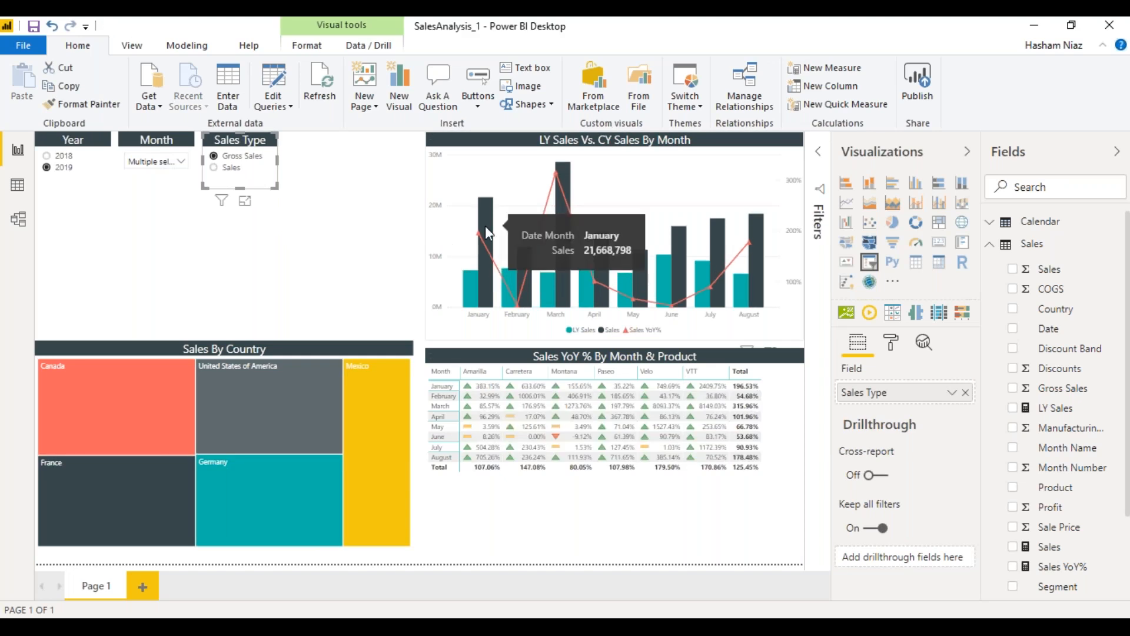
left_click(218, 171)
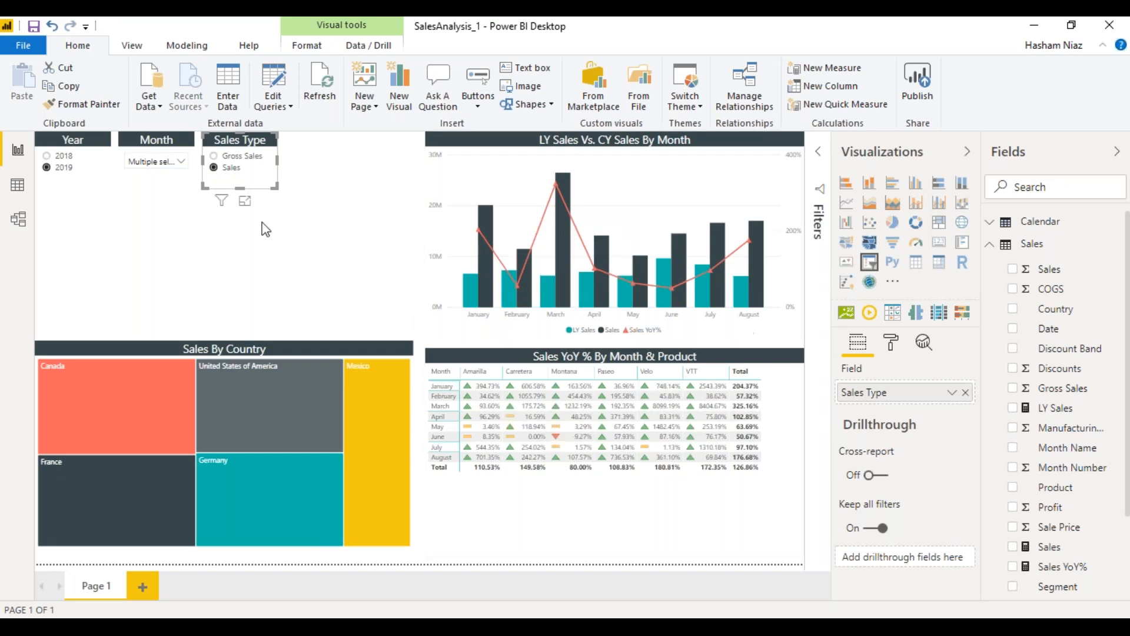
left_click(236, 155)
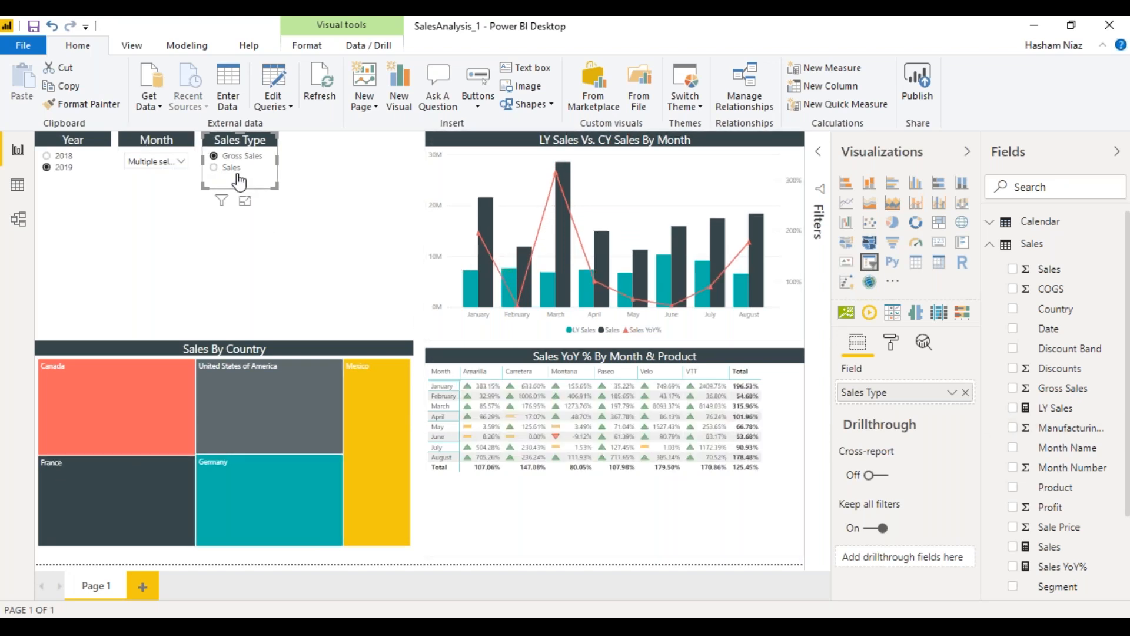
left_click(235, 169)
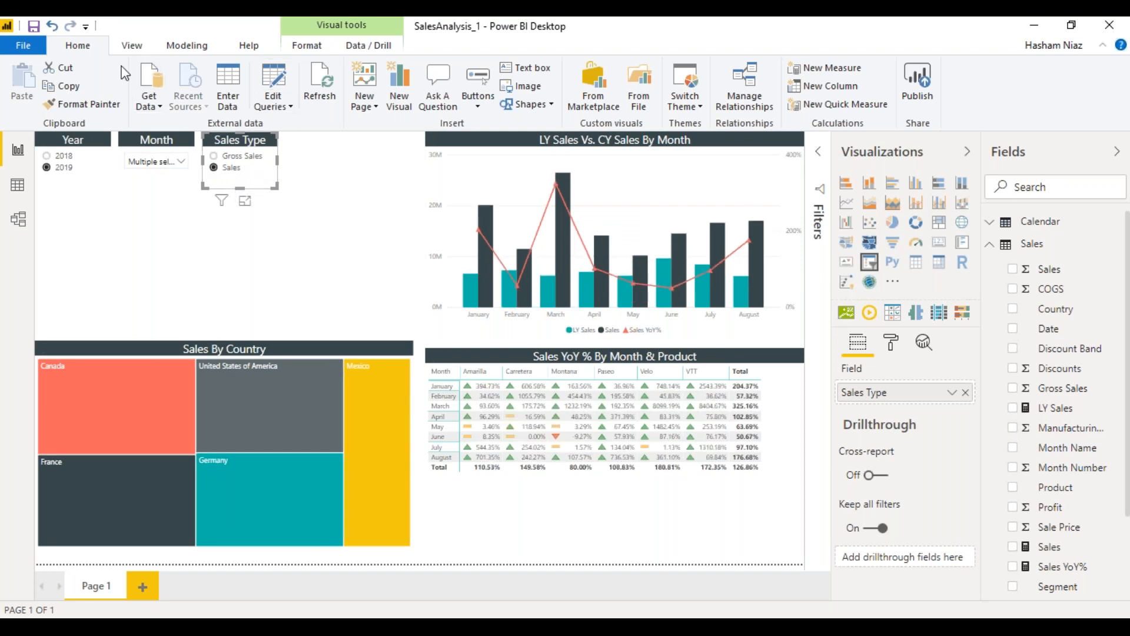
Step: Show the Bookmarks and Selection panes, add a bookmark of the current page state and name it "Home"
left_click(132, 47)
left_click(239, 69)
left_click(238, 88)
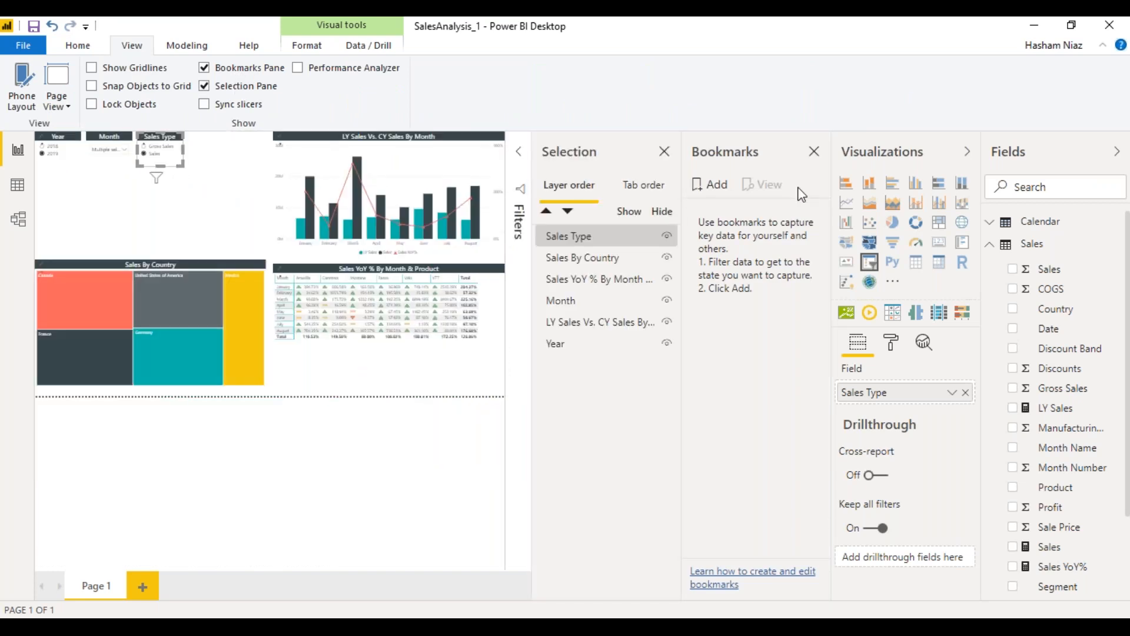
left_click(710, 184)
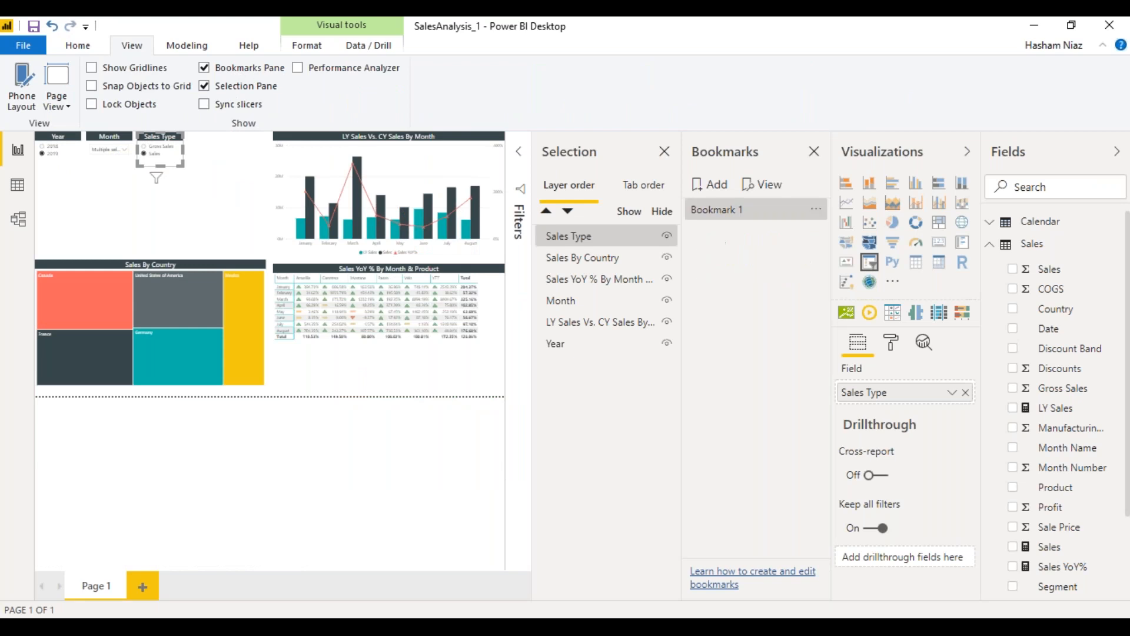
double_click(751, 210)
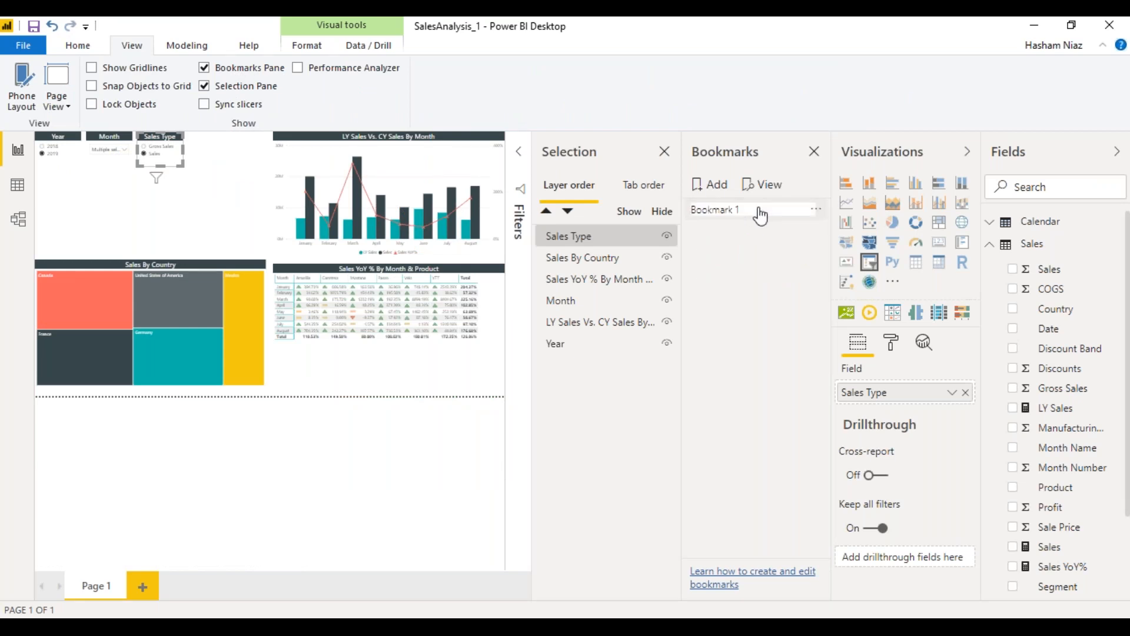
type("Home")
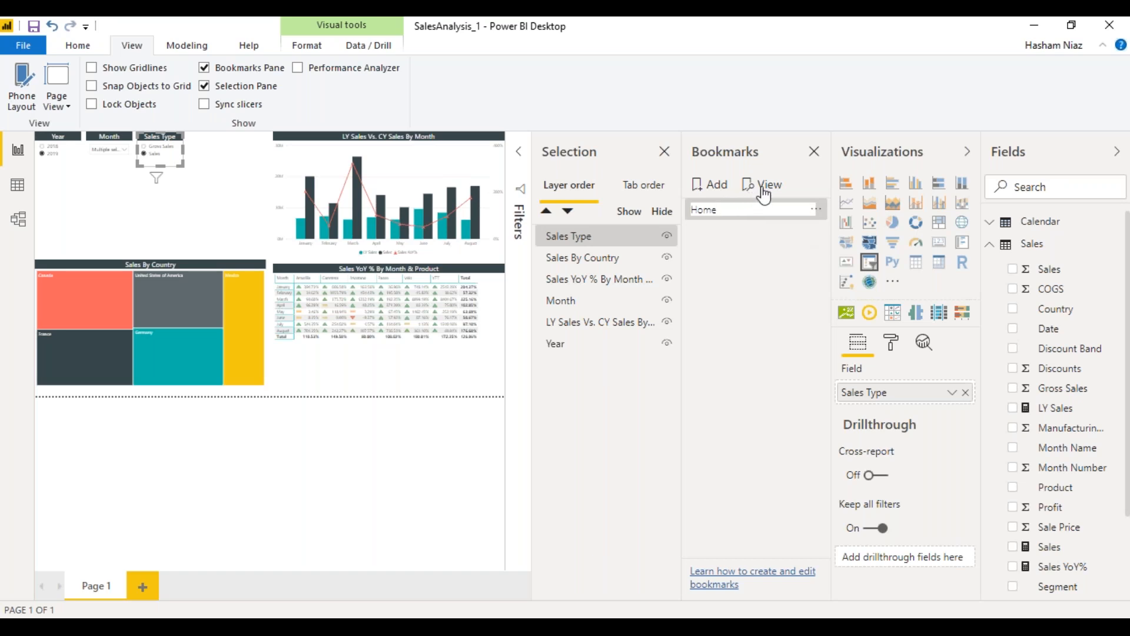
Step: Preview the Home bookmark in bookmark view mode and leave that mode
left_click(763, 186)
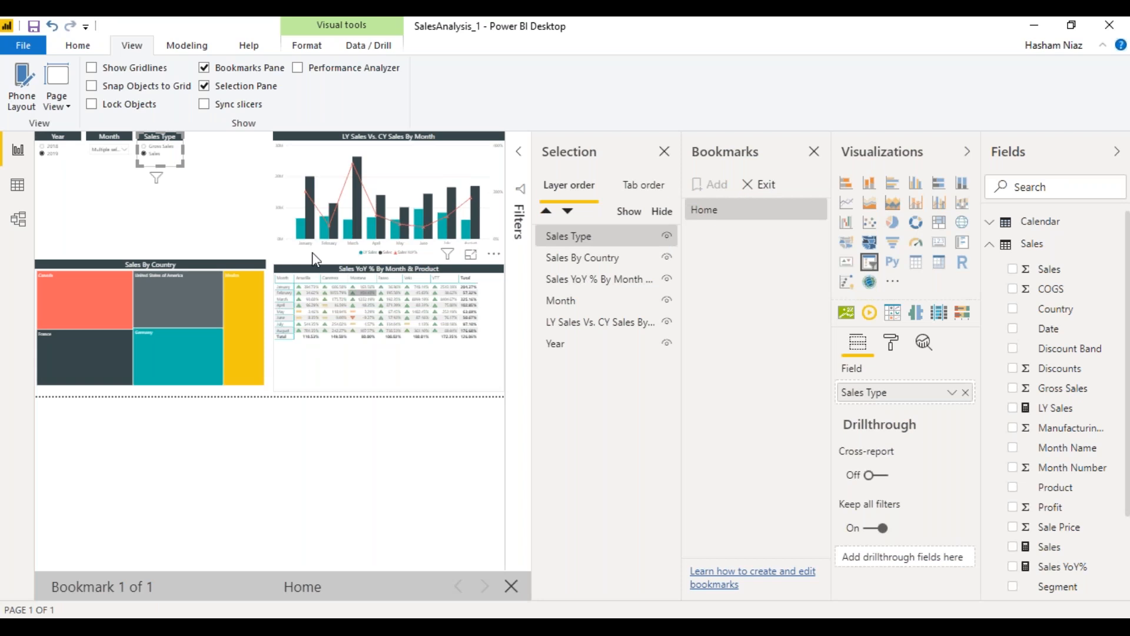
left_click(762, 190)
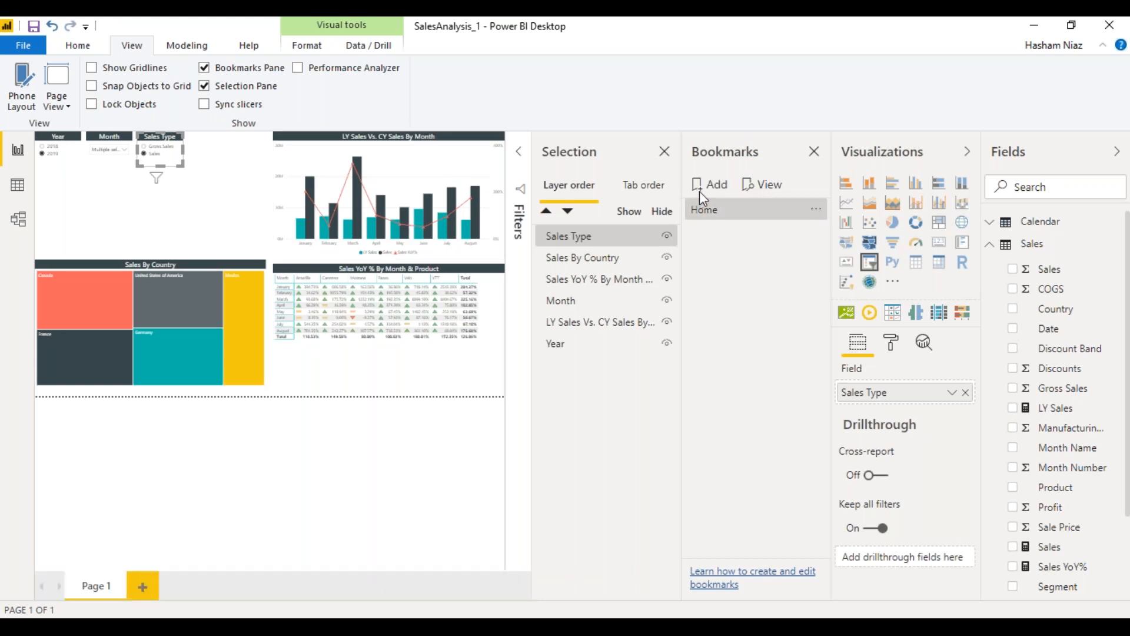
Step: Try adding a second bookmark named "Sales" and hiding the Sales Type slicer after capturing it
left_click(704, 188)
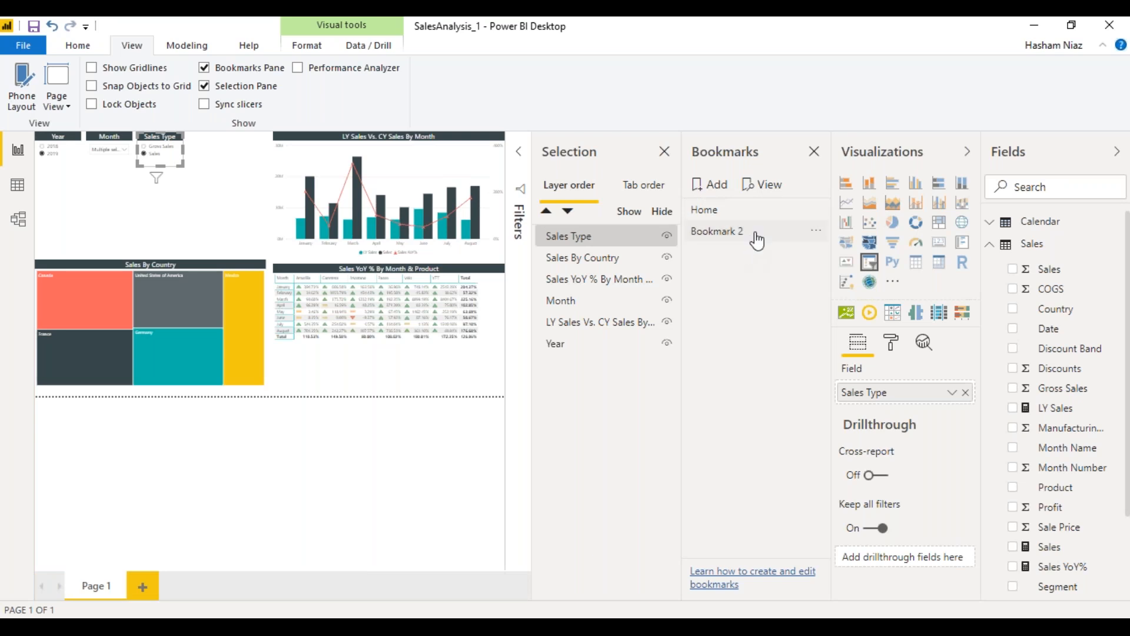
double_click(757, 238)
left_click(659, 237)
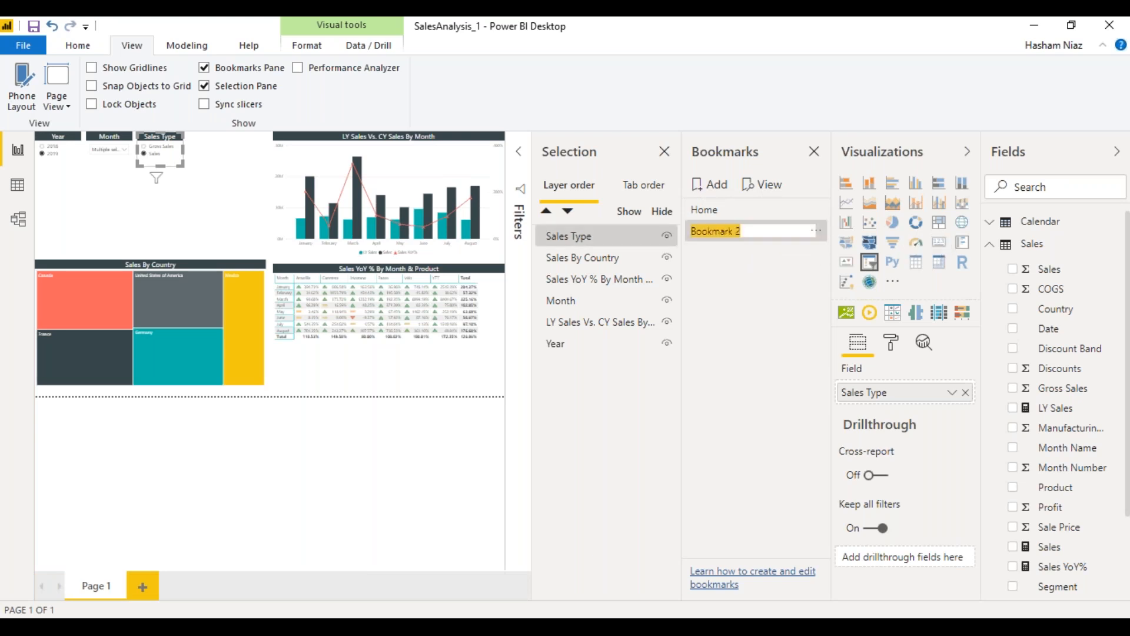
type("Sales")
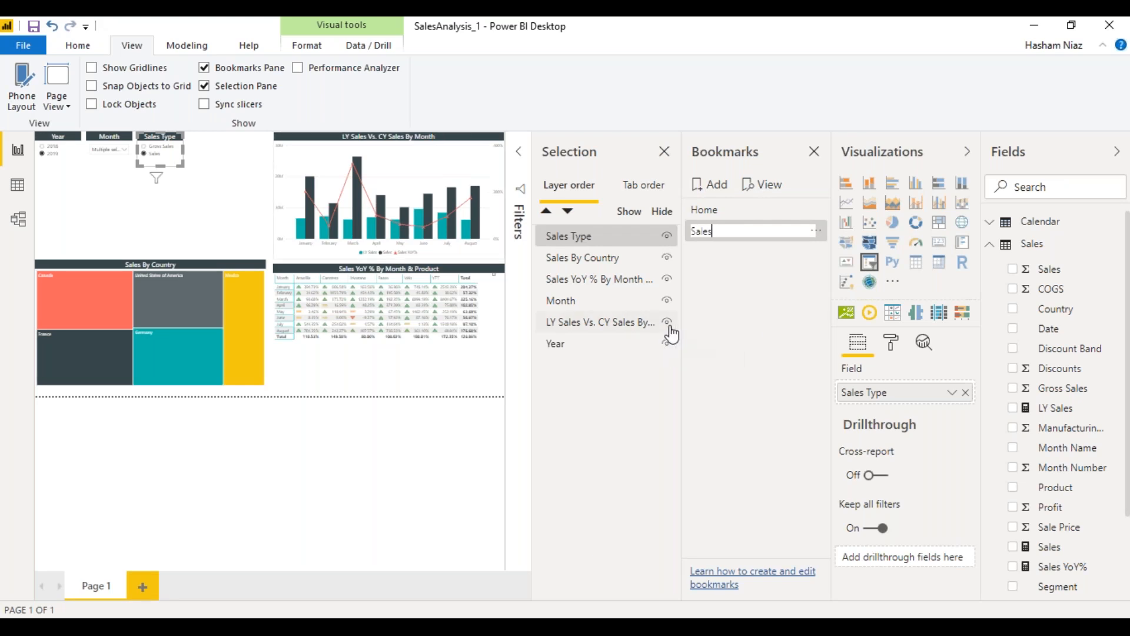
left_click(667, 237)
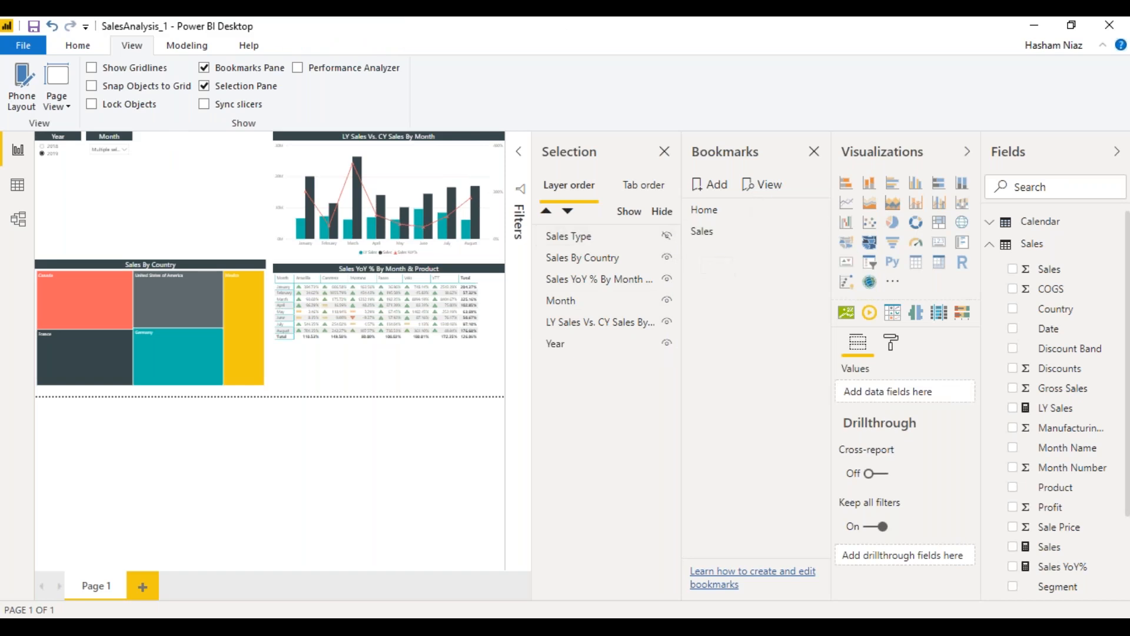
Step: Compare the Home and Sales bookmarks in and out of view mode, checking the Sales Type slicer's visibility in each
left_click(759, 186)
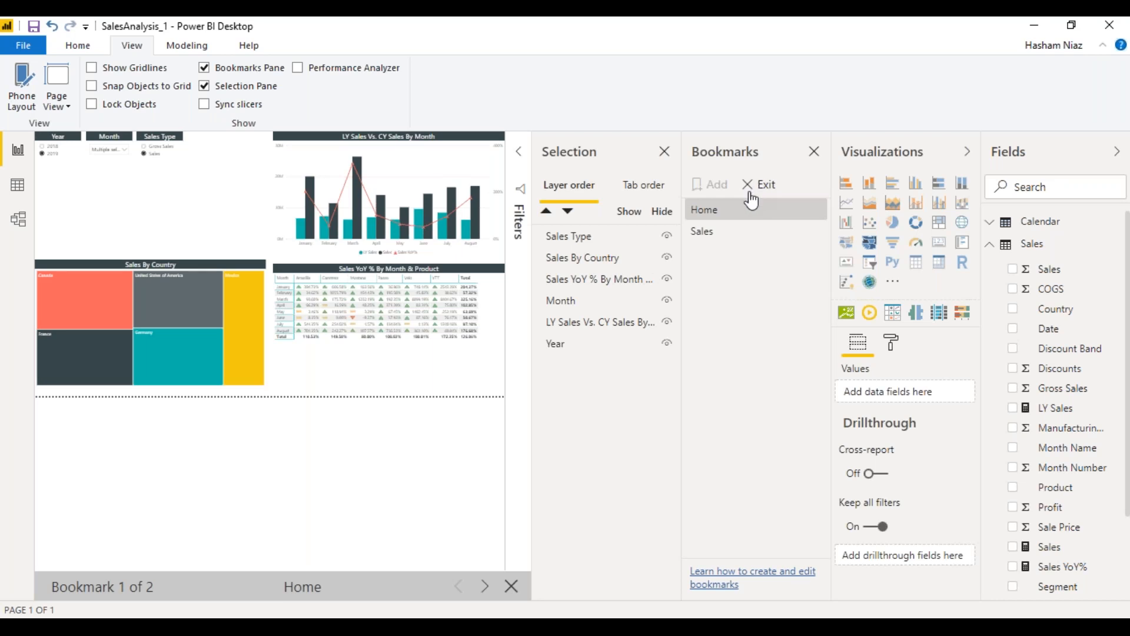
left_click(728, 237)
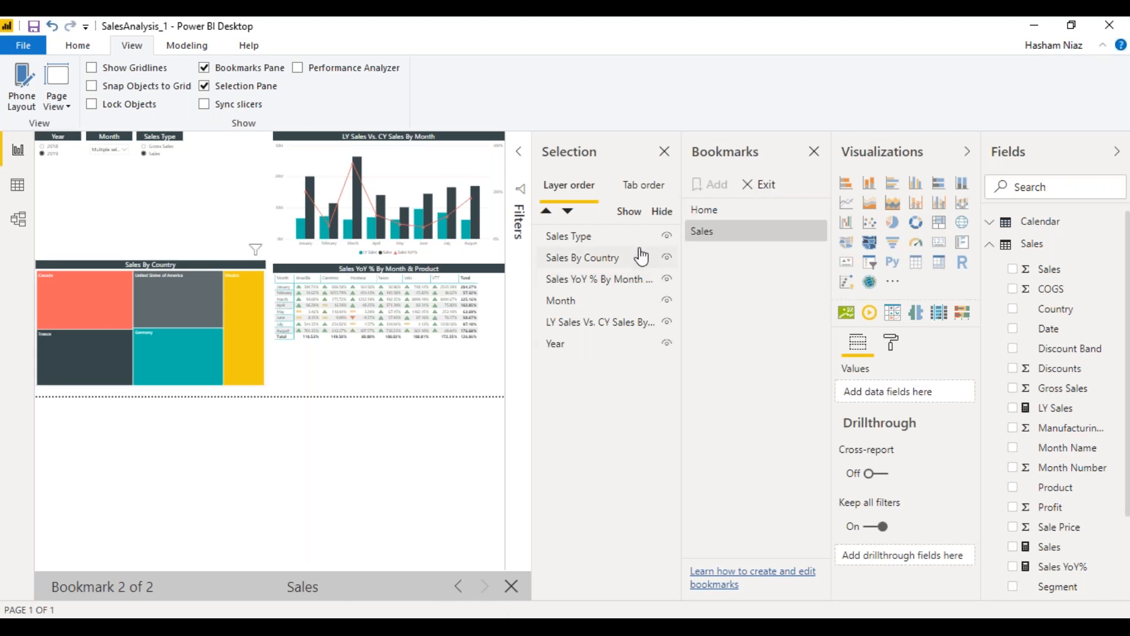
left_click(766, 188)
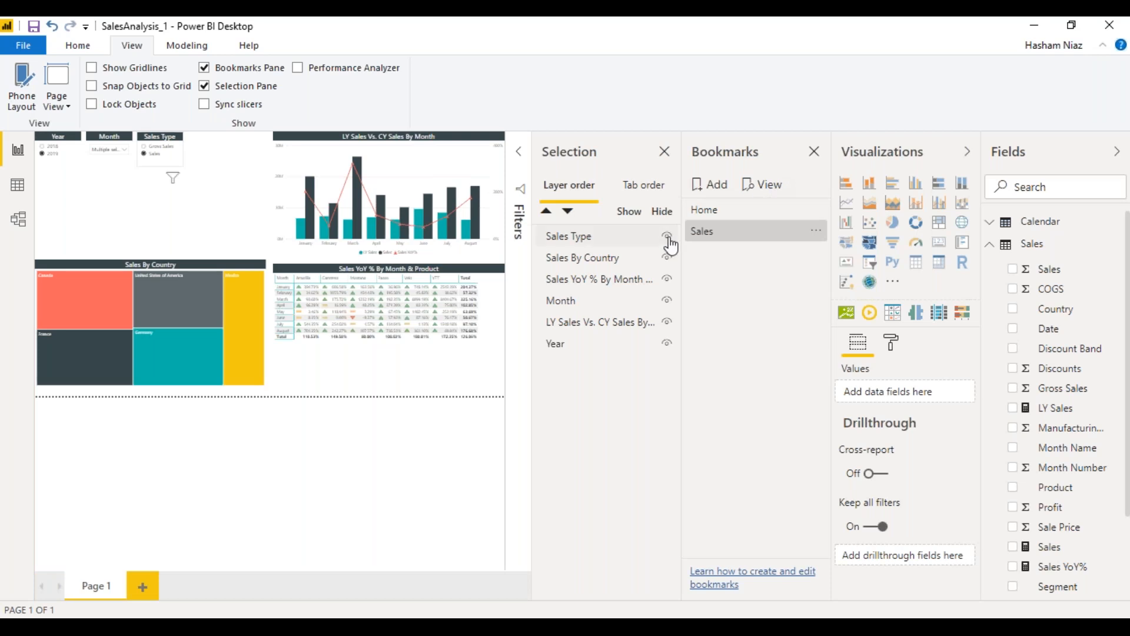
left_click(702, 213)
left_click(710, 232)
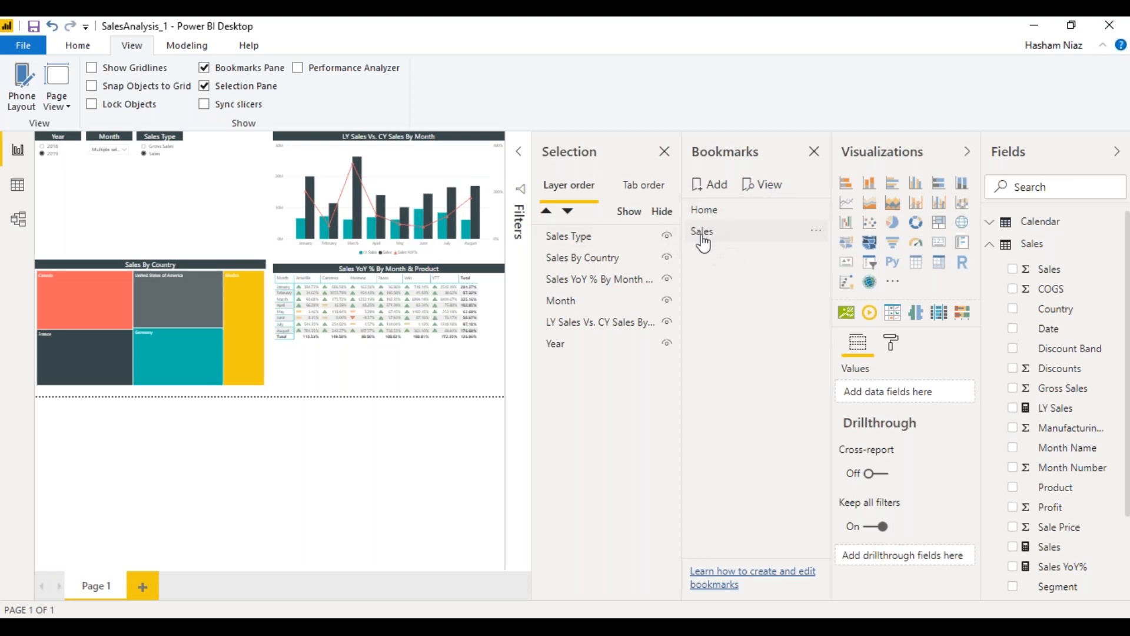
Step: Delete the Sales bookmark from the bookmark list
left_click(667, 236)
left_click(810, 231)
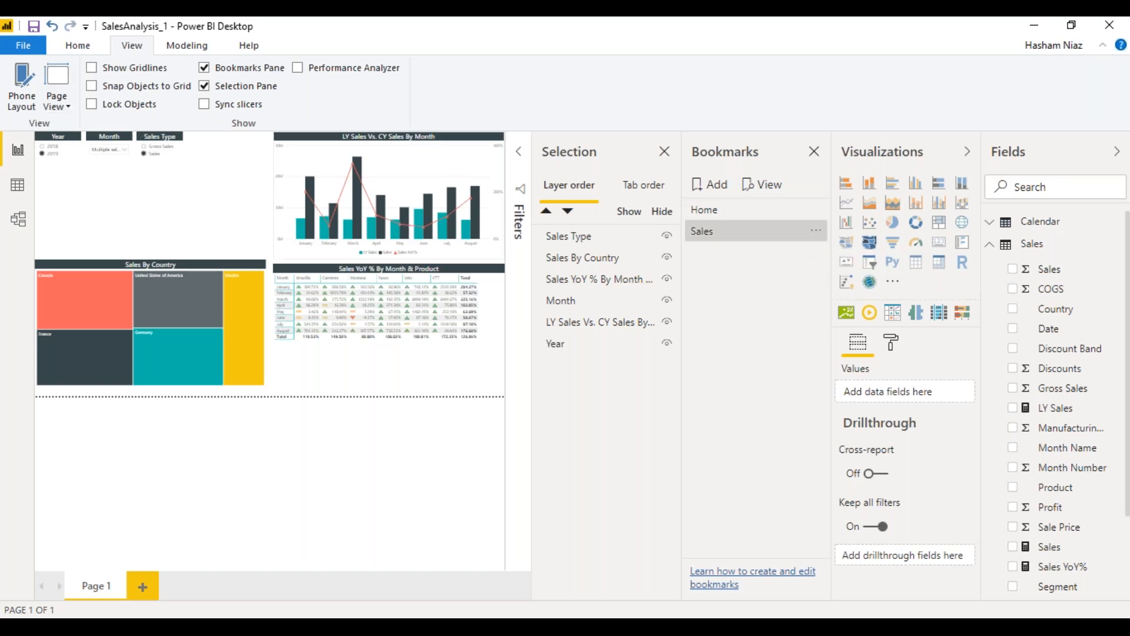
left_click(815, 231)
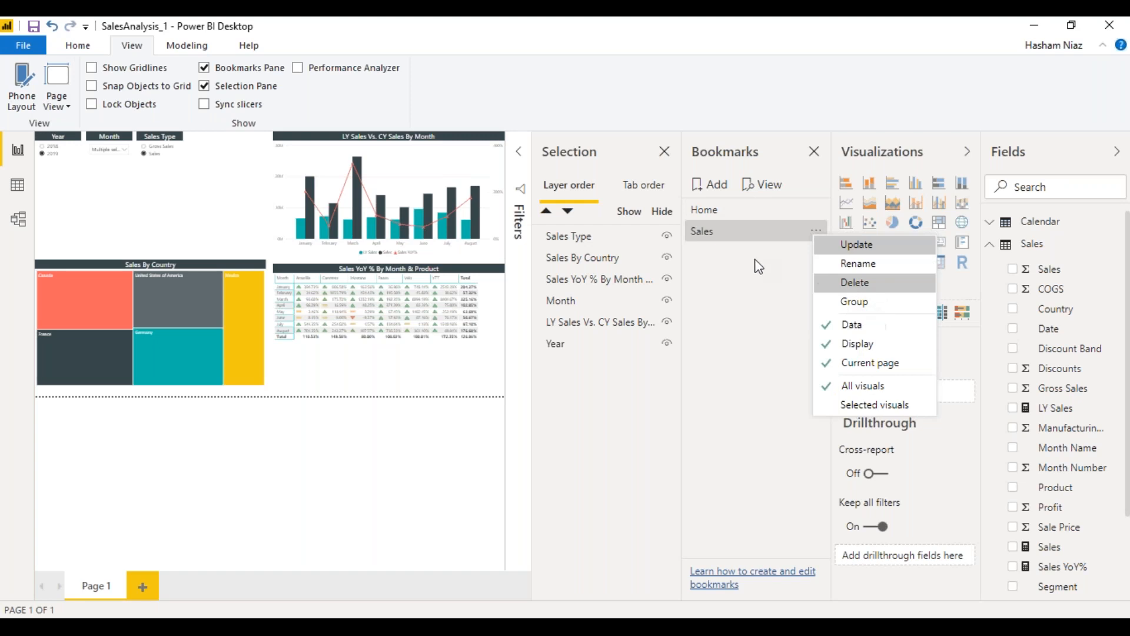
left_click(829, 284)
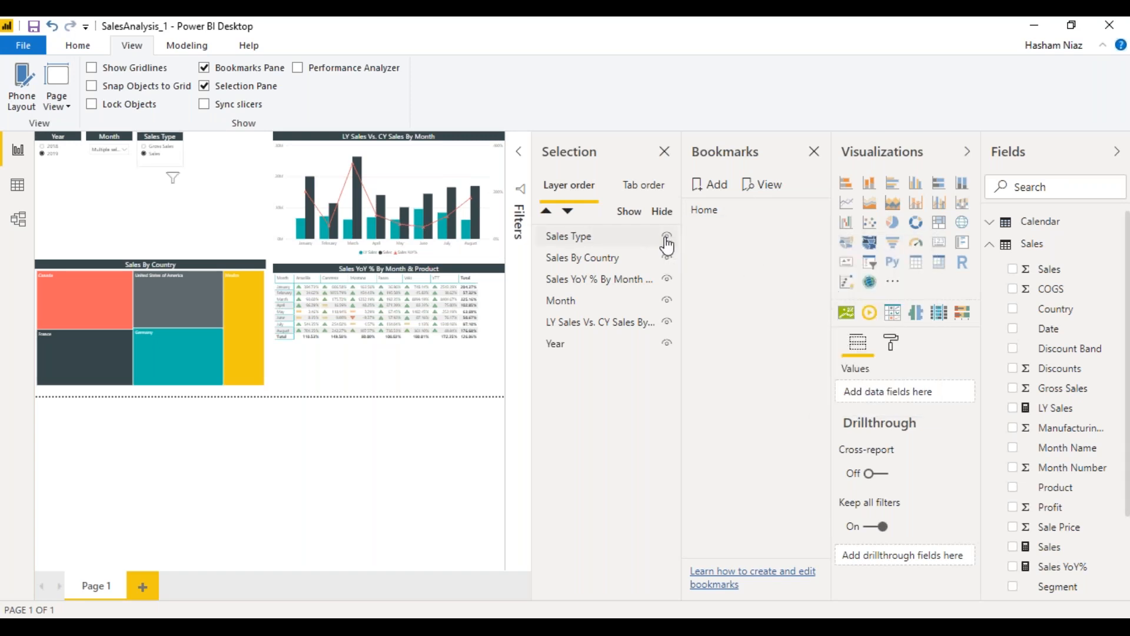
Step: Hide the Sales Type slicer and add a bookmark of this page state named "Sales"
left_click(667, 237)
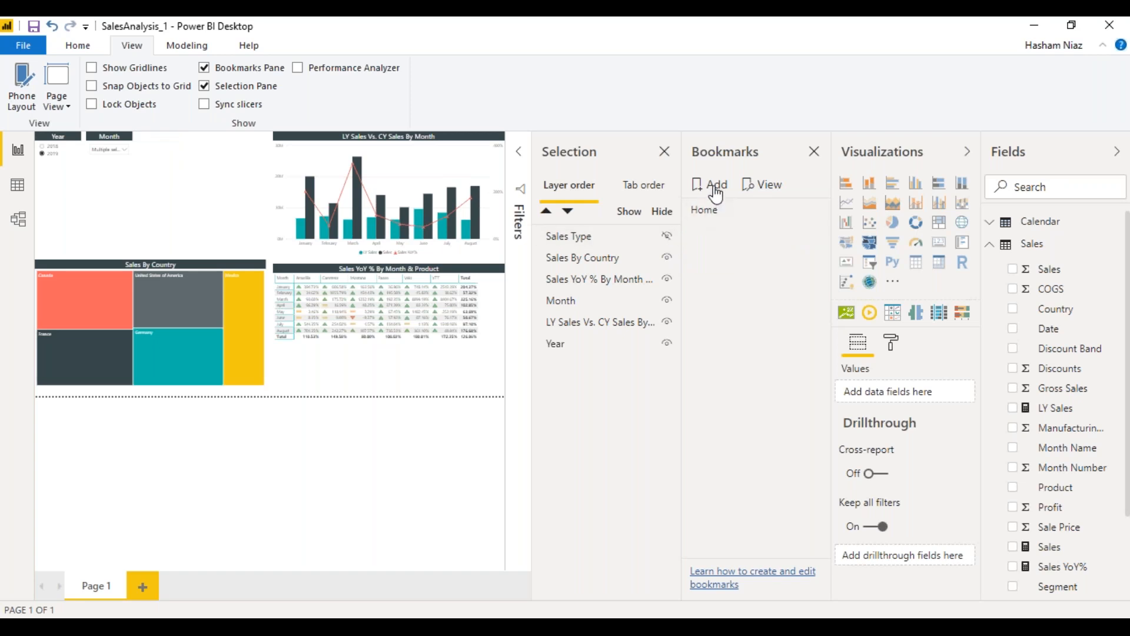
left_click(716, 194)
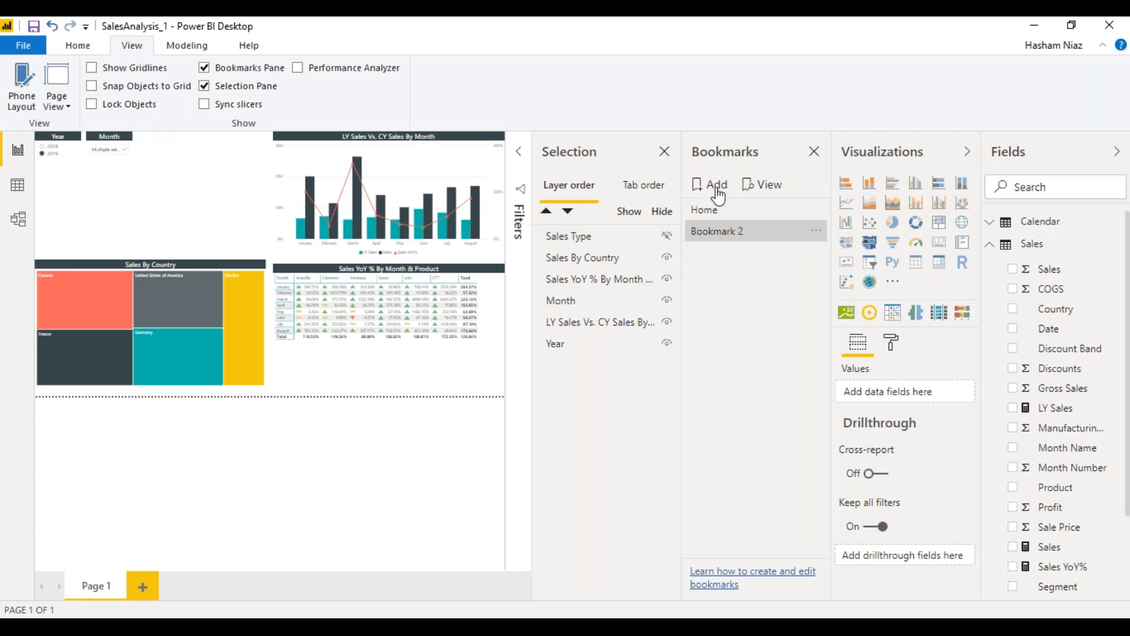
double_click(764, 236)
left_click(766, 231)
double_click(801, 227)
type("Sales")
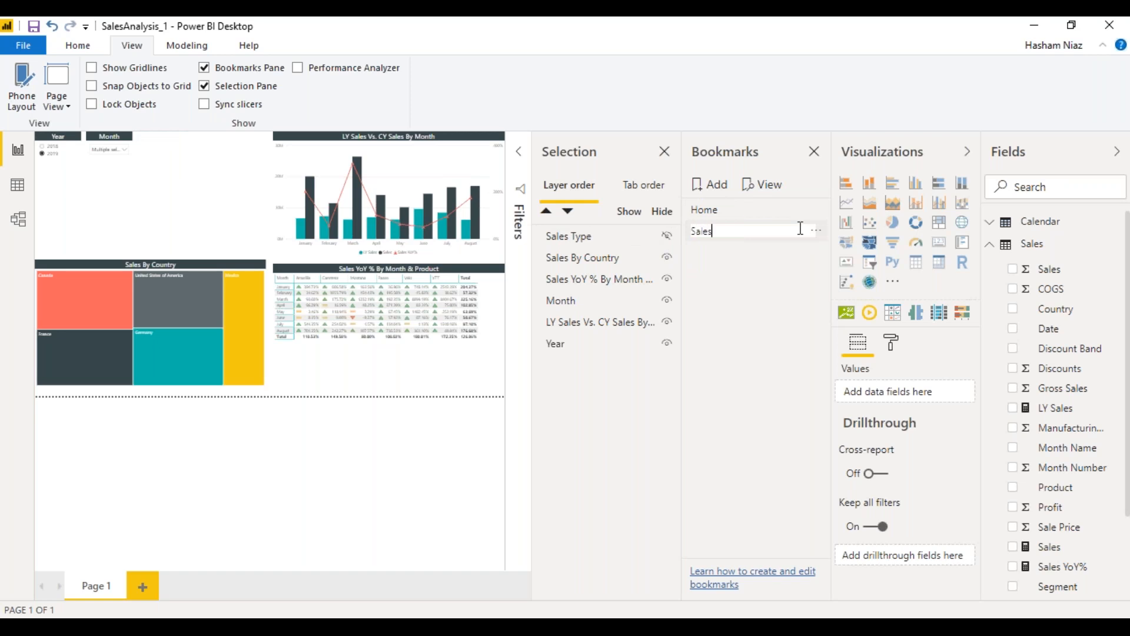
Step: Preview the Home and recreated Sales bookmarks in view mode to check the slicer's visibility, and exit the preview
left_click(757, 185)
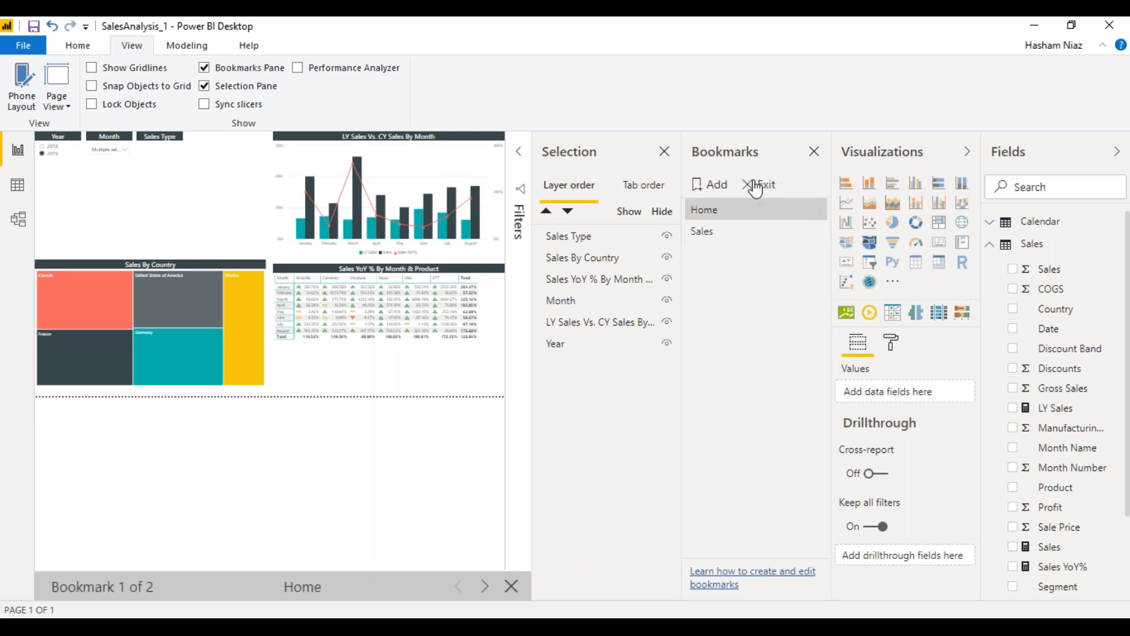
left_click(744, 234)
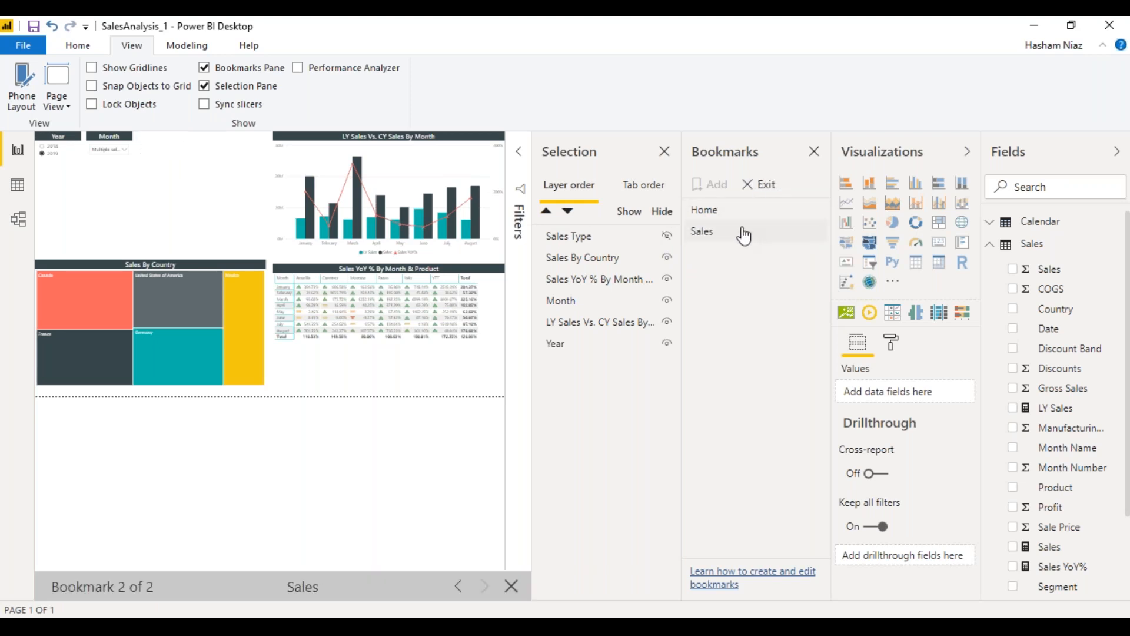
left_click(755, 187)
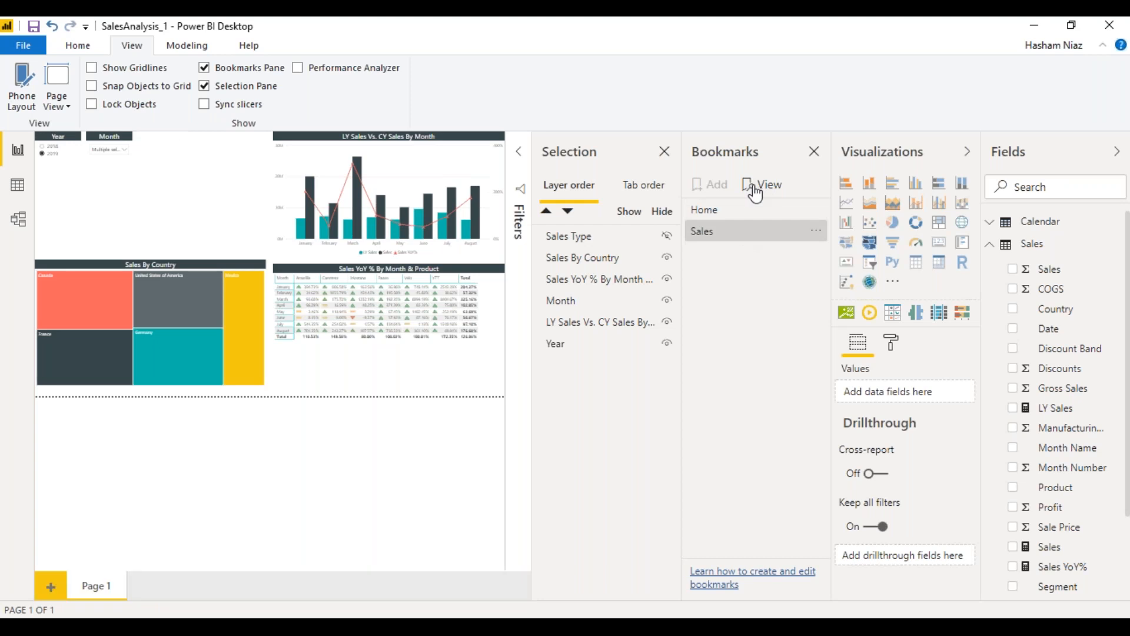
Step: Restore the Home bookmark, set Sales Type to Gross Sales, hide that slicer and add a bookmark named "Gross Sales"
left_click(665, 237)
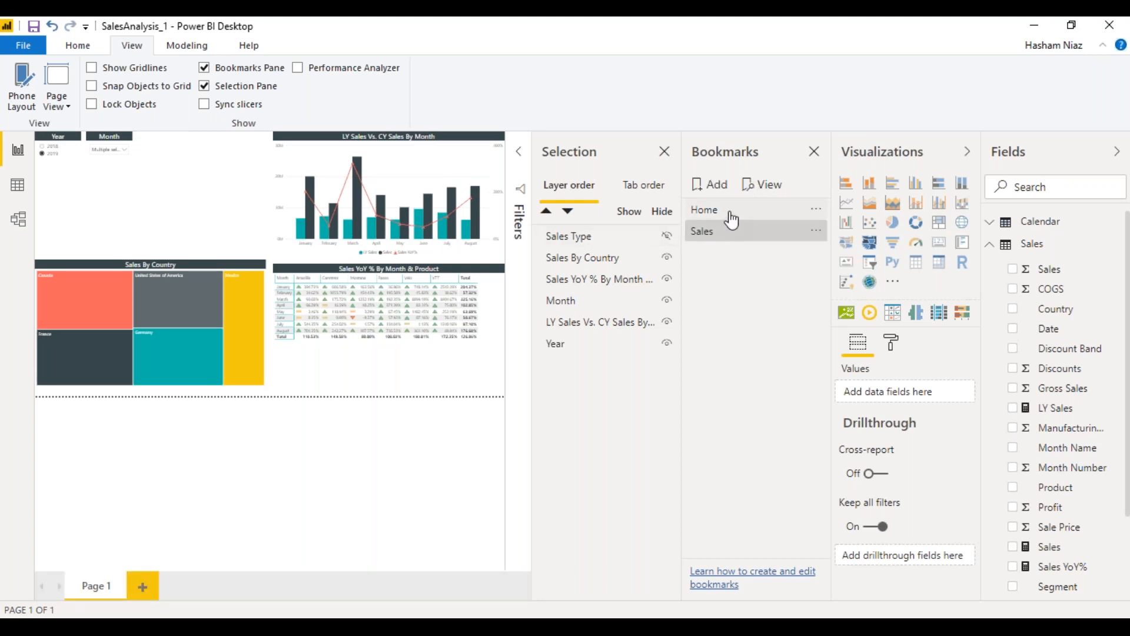
left_click(729, 211)
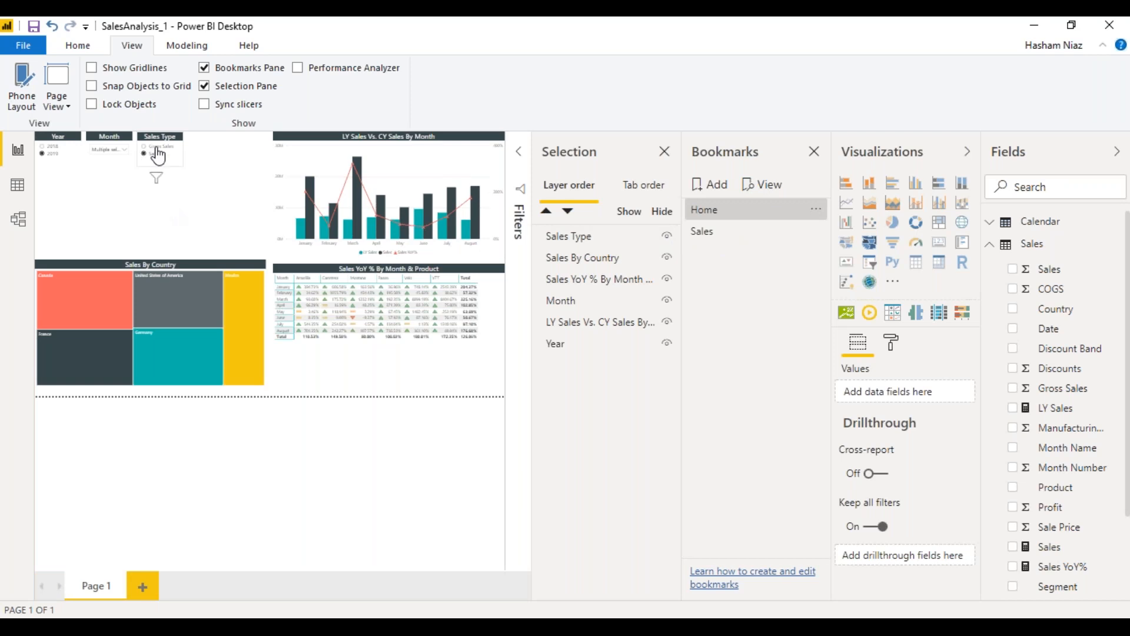
left_click(158, 156)
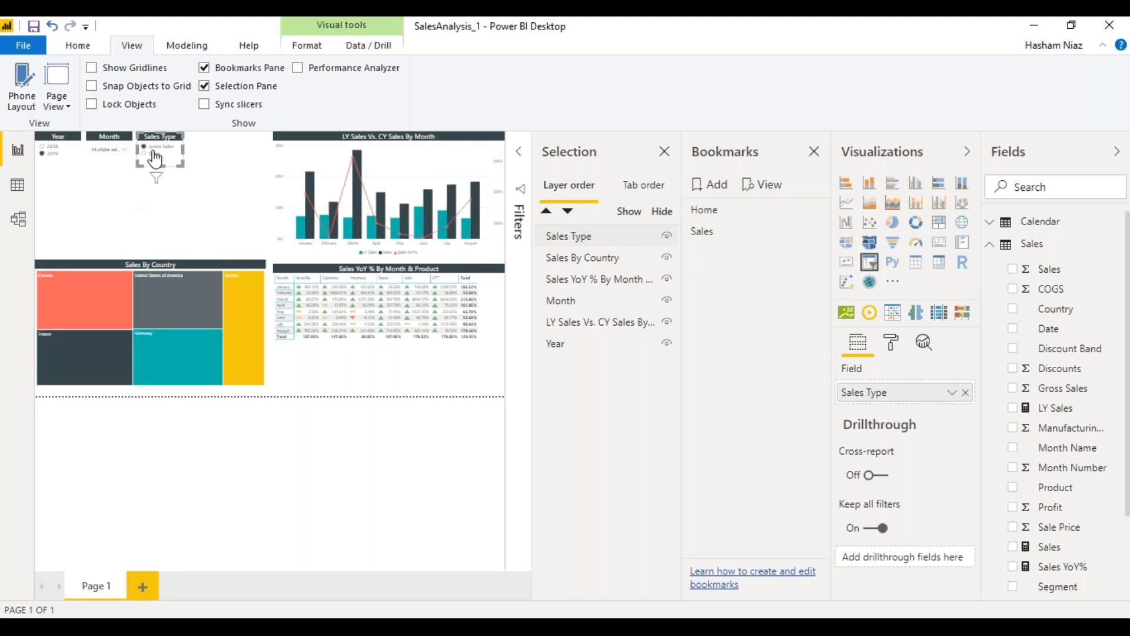
left_click(710, 186)
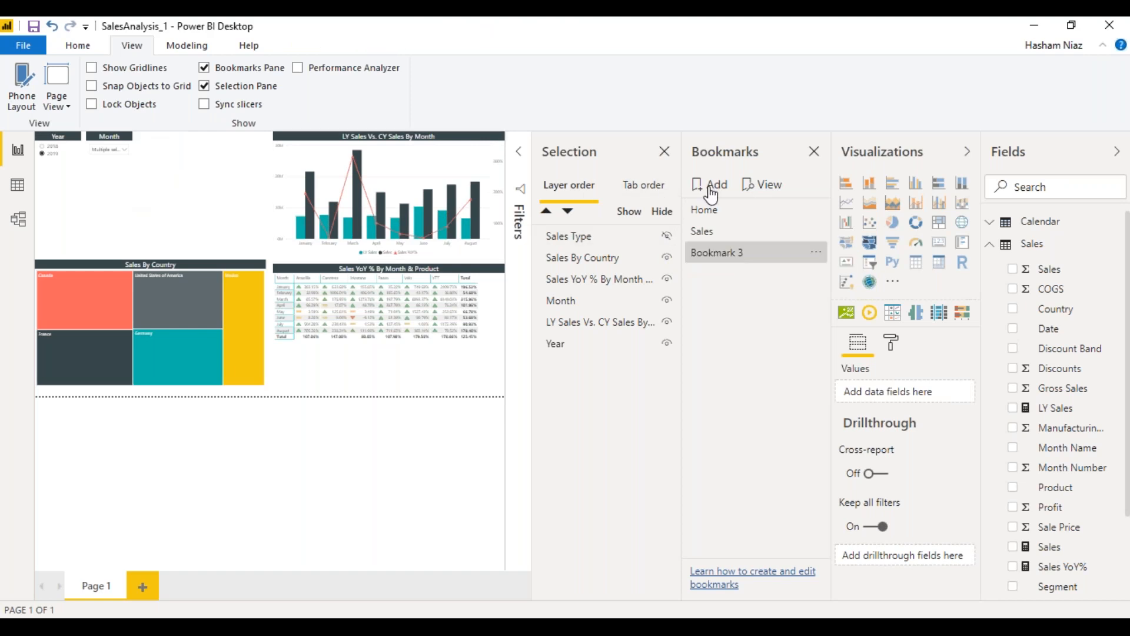
double_click(774, 259)
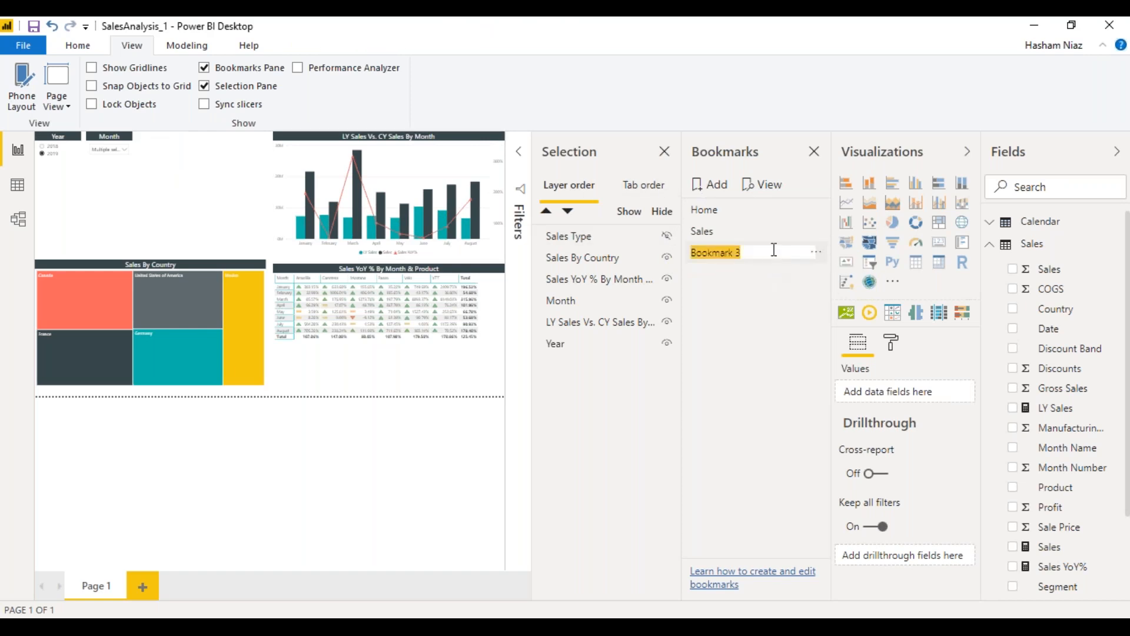
type("Gross Sales")
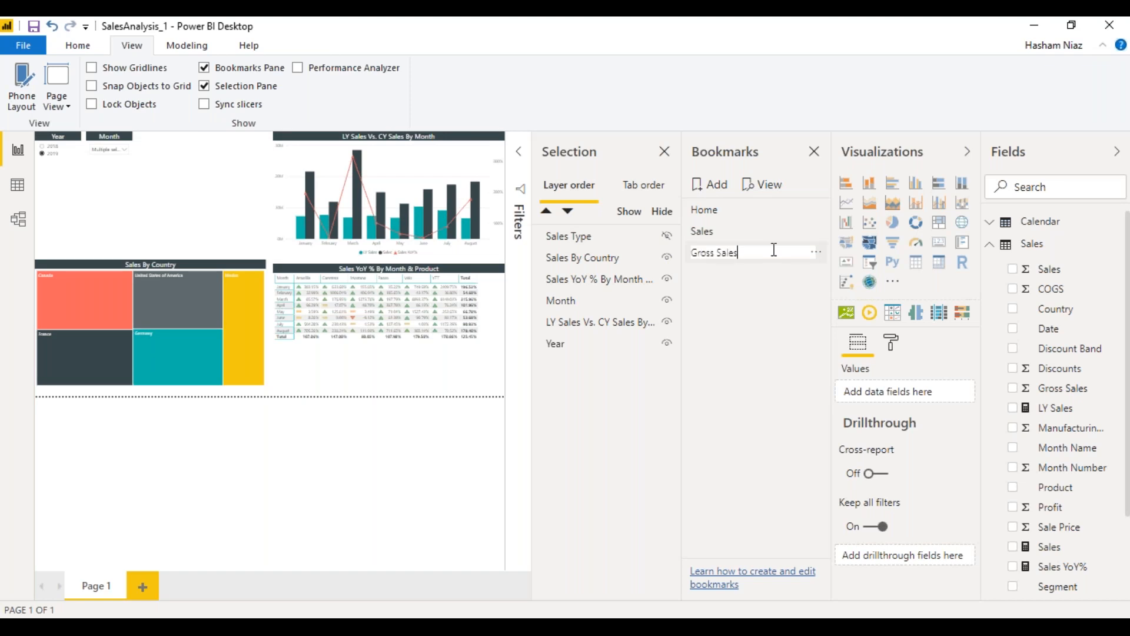
Step: Preview the Home, Sales and Gross Sales bookmarks in turn to compare their page states, and exit the preview
left_click(769, 196)
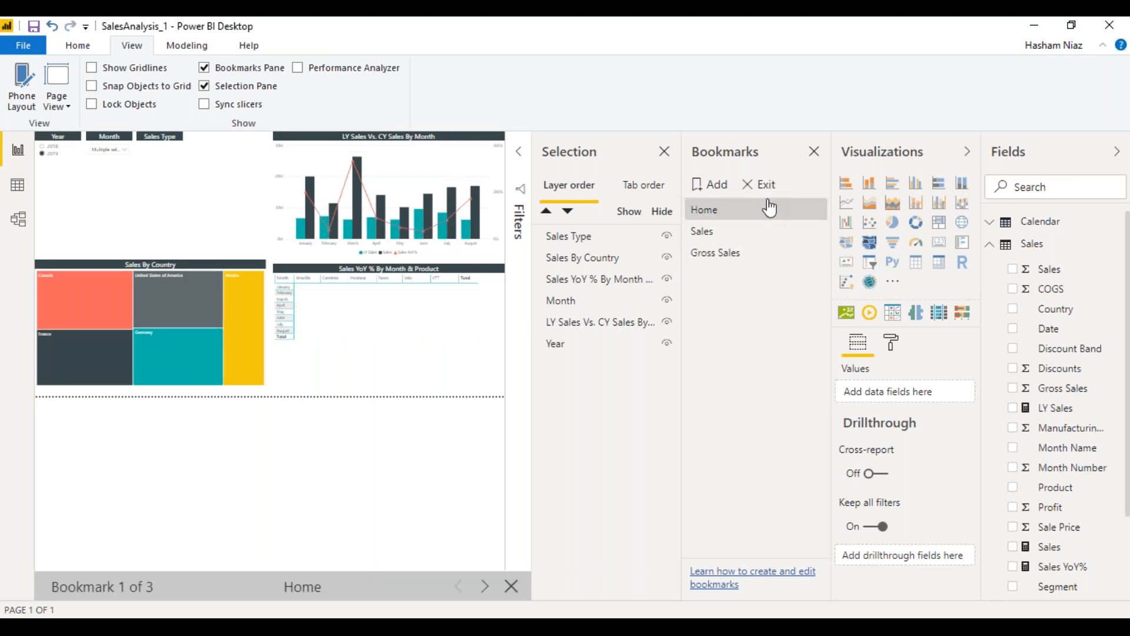
left_click_drag(757, 230, 743, 263)
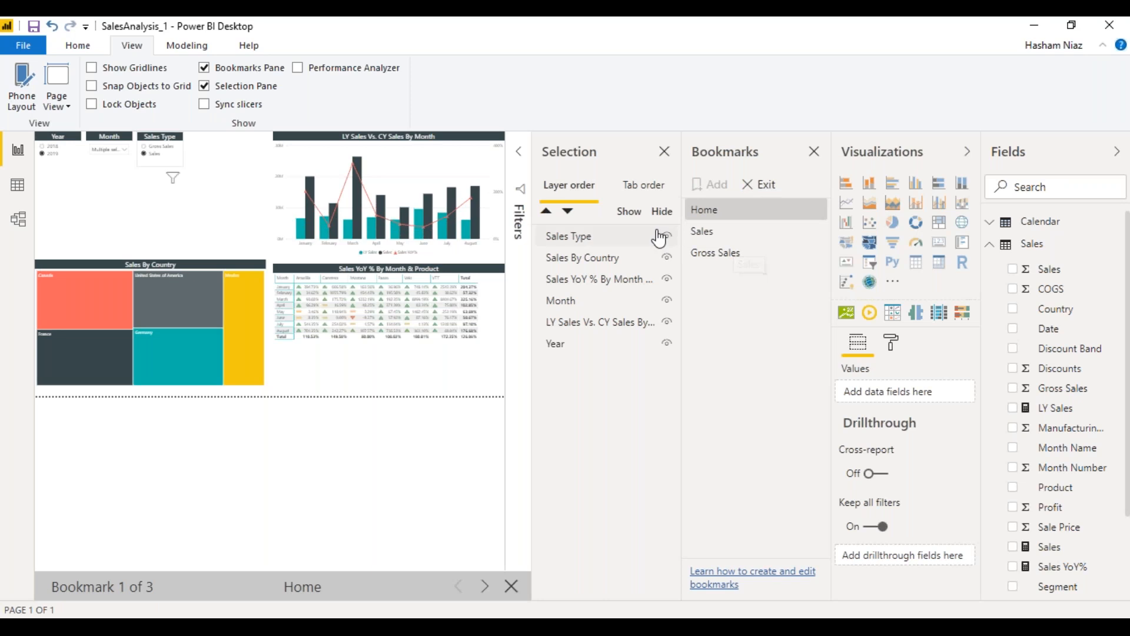
left_click(703, 233)
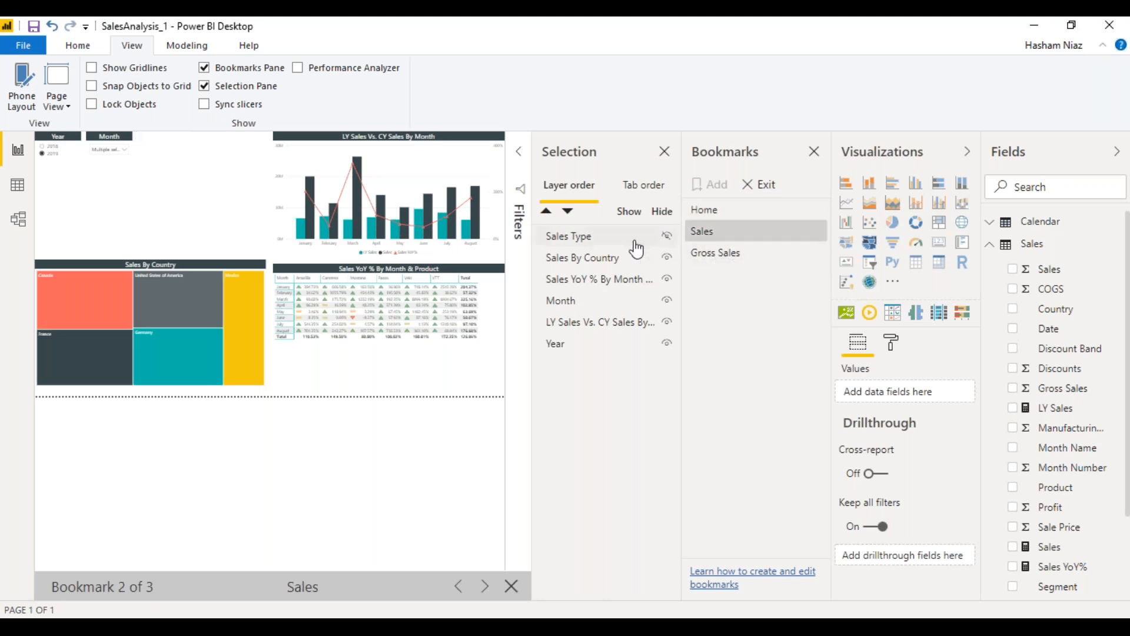
left_click(717, 263)
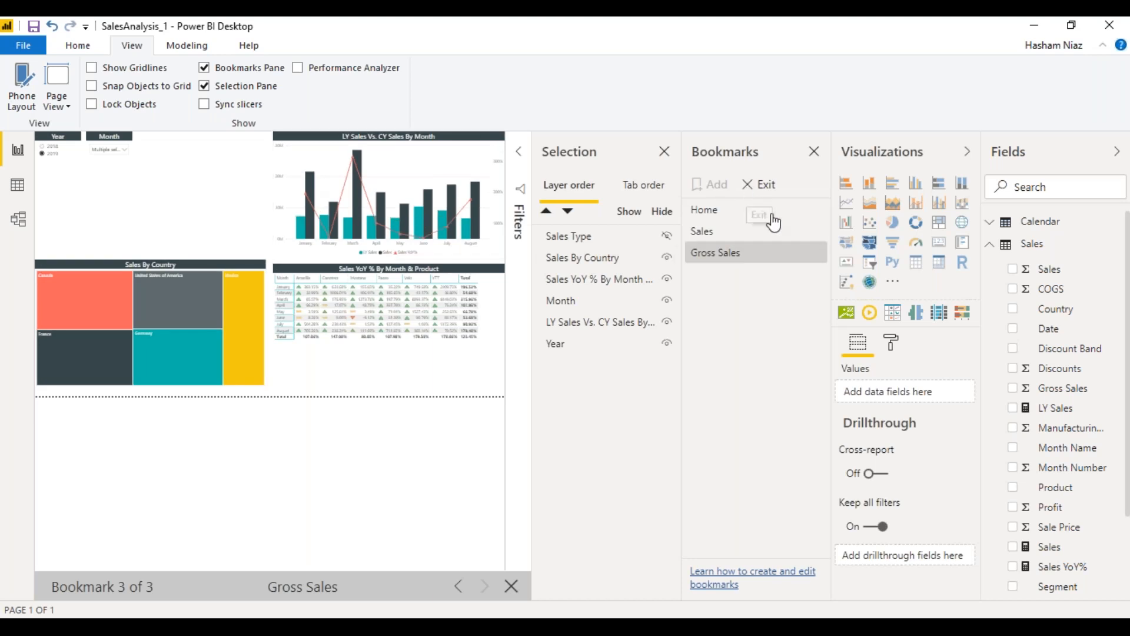
left_click(760, 185)
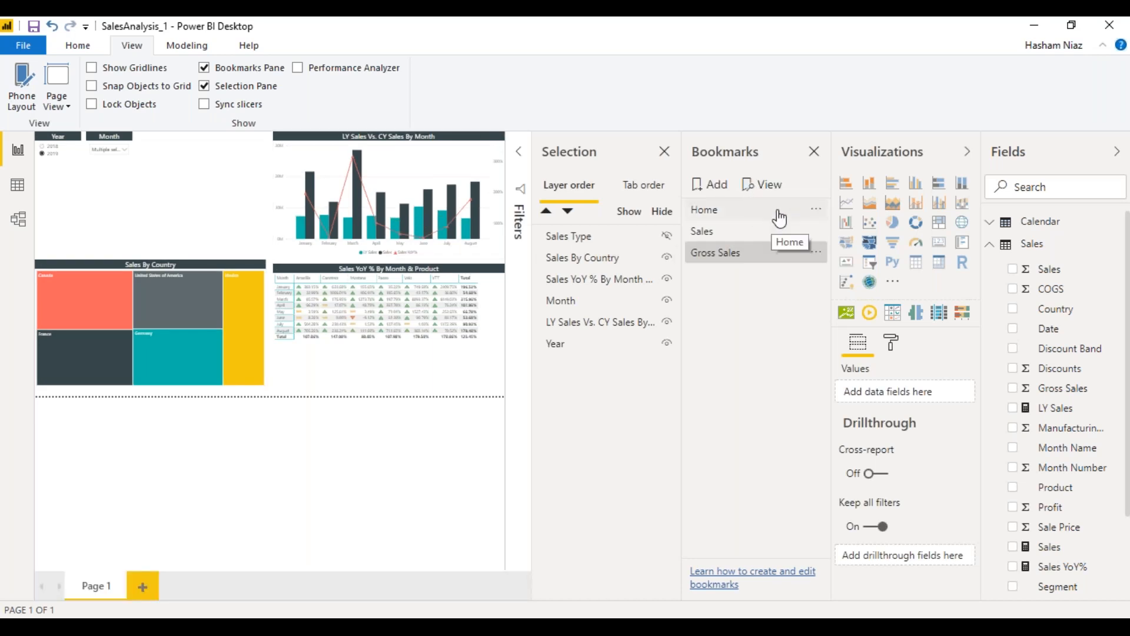
Step: Close the Bookmarks and Selection panes, and insert a Bookmark button placed directly below the Year slicer
left_click(813, 153)
left_click(814, 153)
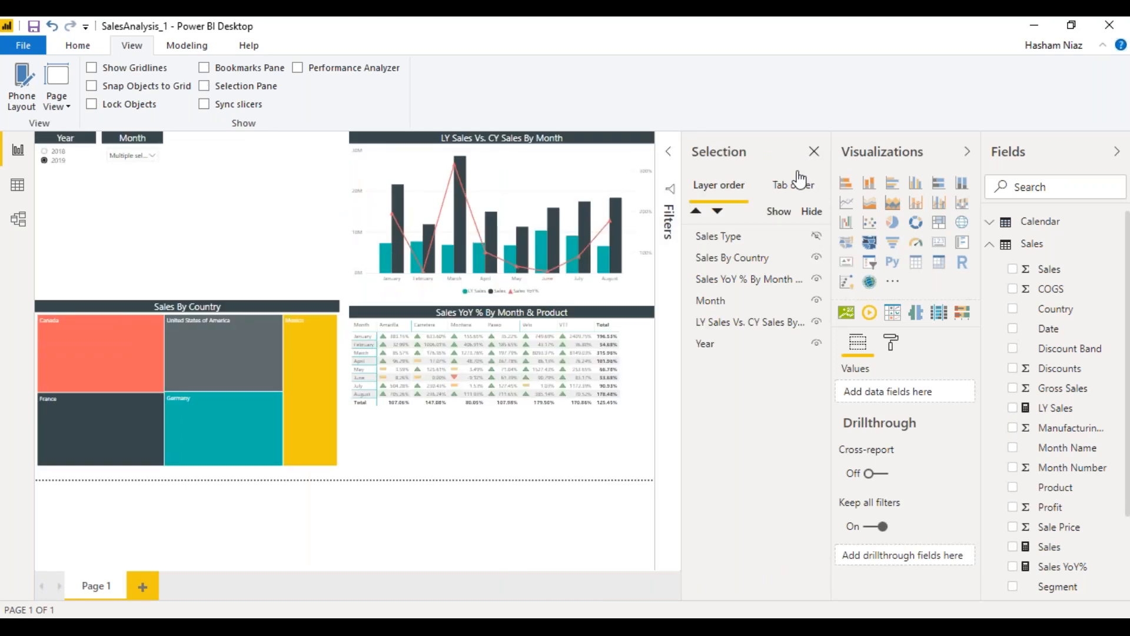
left_click(78, 46)
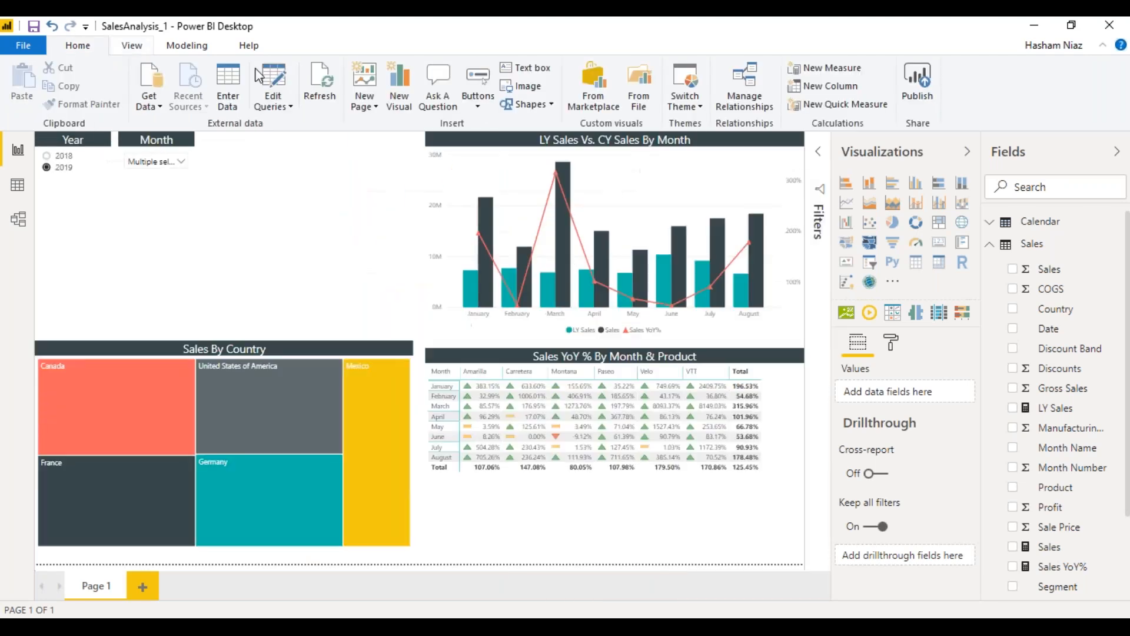
left_click(478, 111)
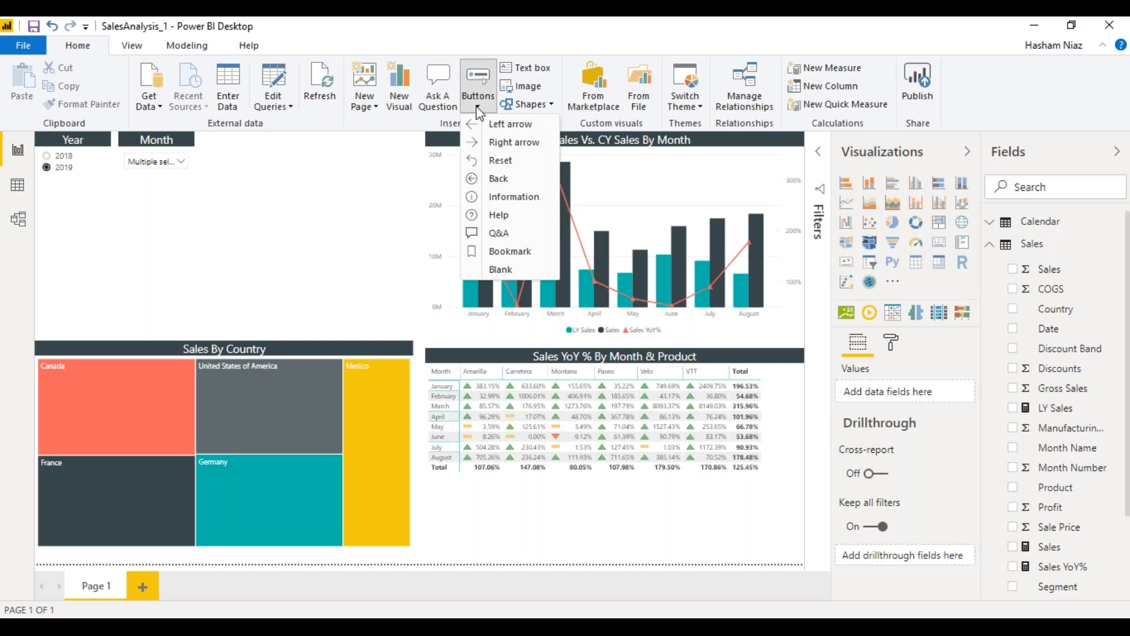
left_click(492, 255)
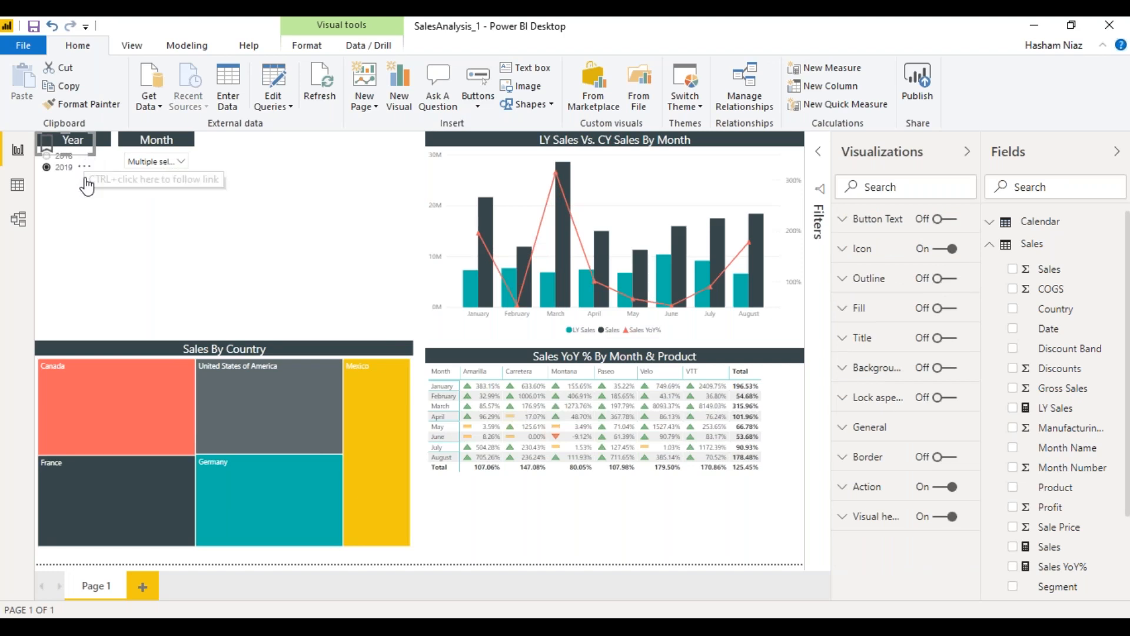
left_click_drag(87, 186, 83, 215)
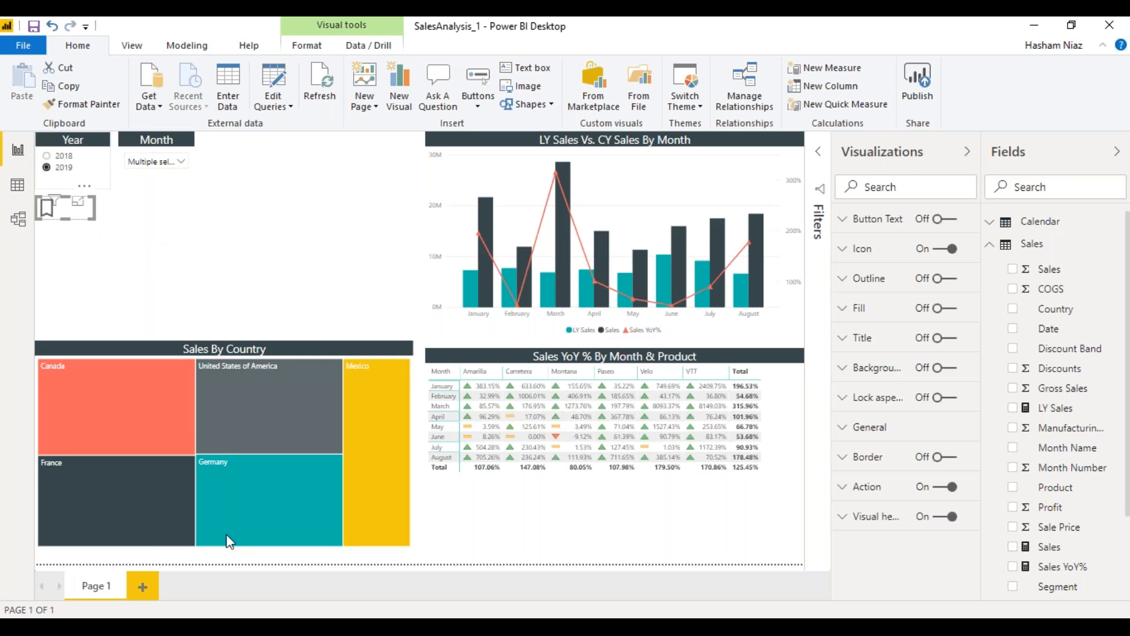
Step: Move the Year and Month slicers down to just above Sales By Country, and the bookmark button to the report page's upper-left corner
key("alt+Tab")
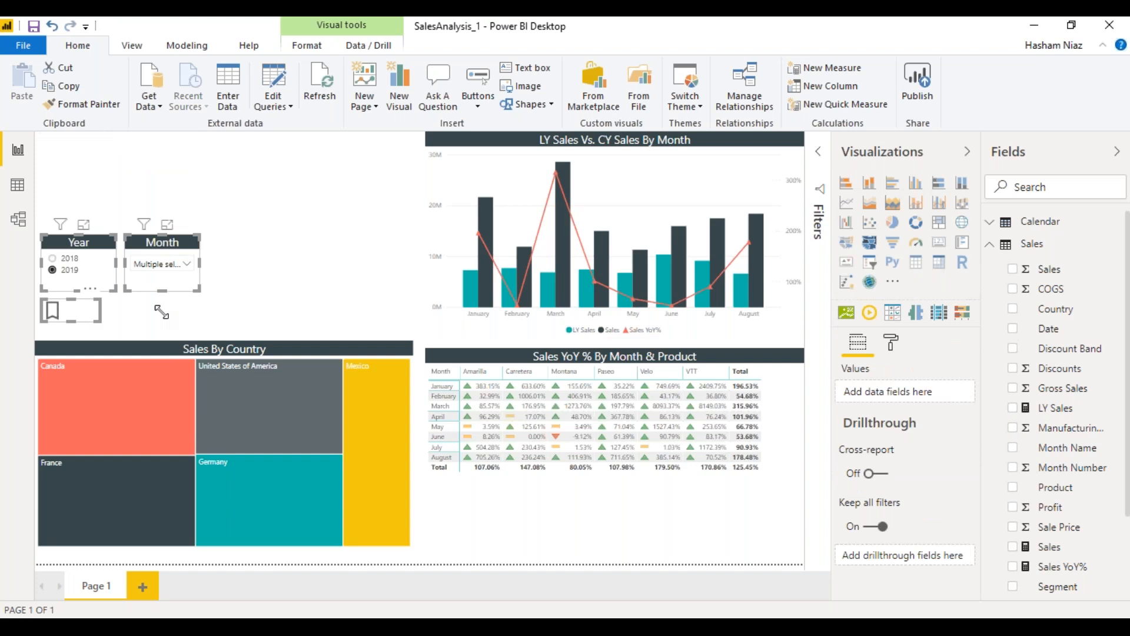
left_click(152, 311)
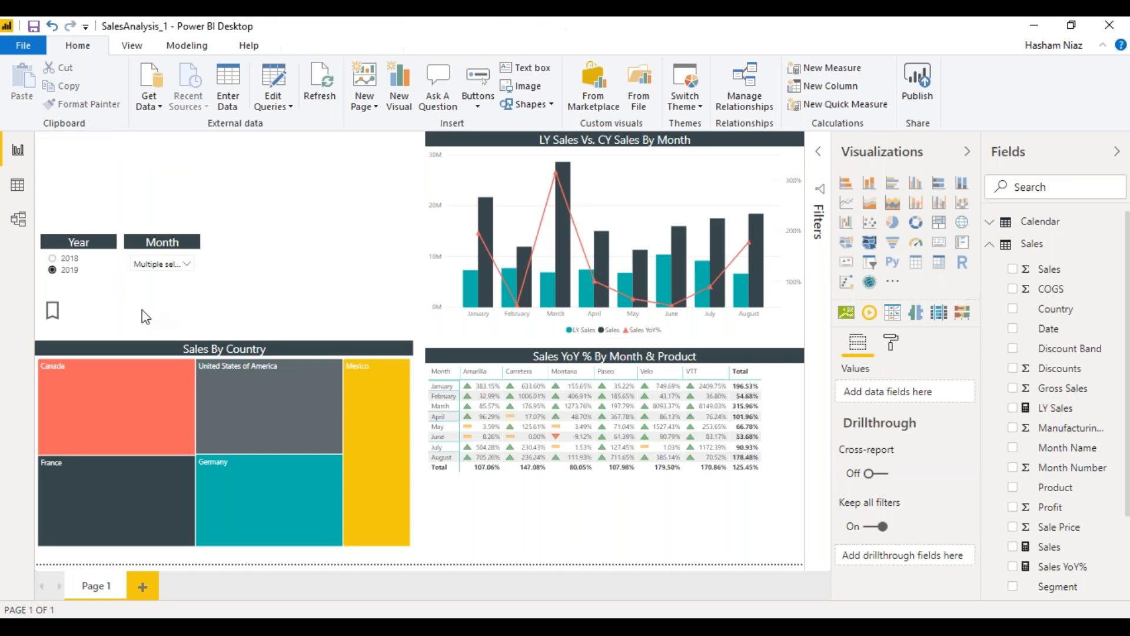
left_click_drag(100, 315, 69, 147)
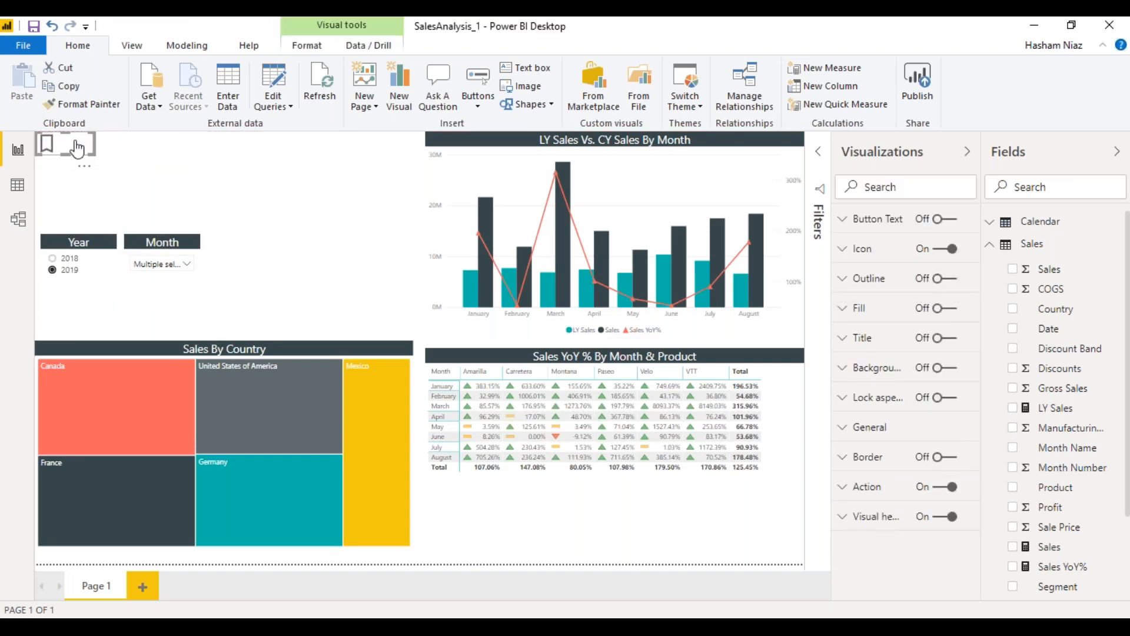
Step: Turn on the bookmark button's text, set it to "Home" at 14 pt and center it horizontally
left_click(954, 222)
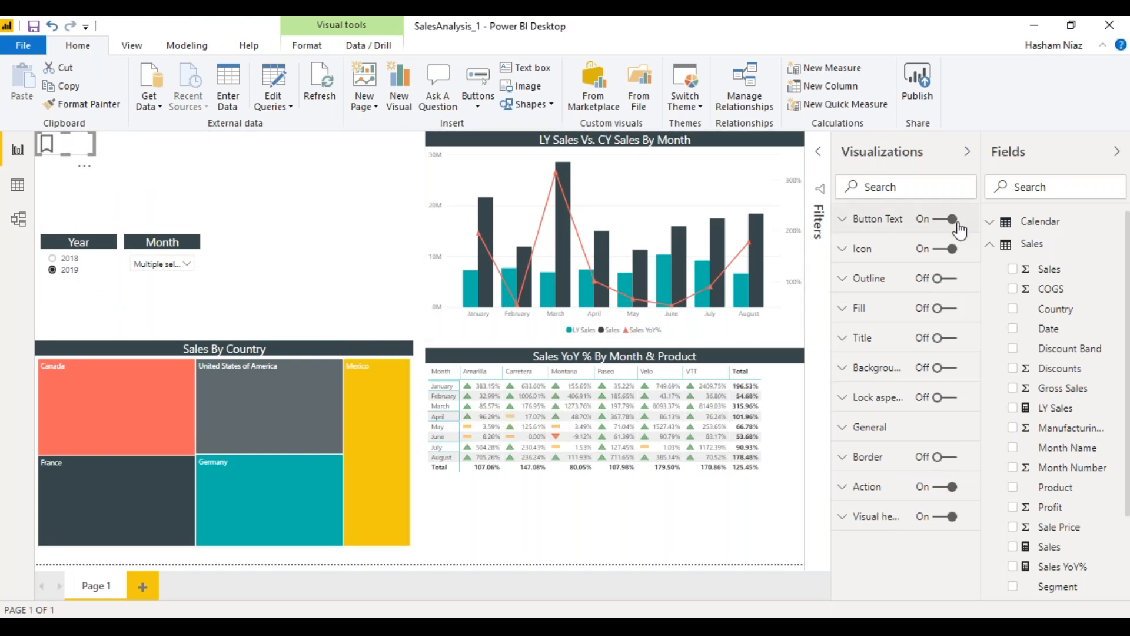
left_click(843, 222)
left_click(911, 296)
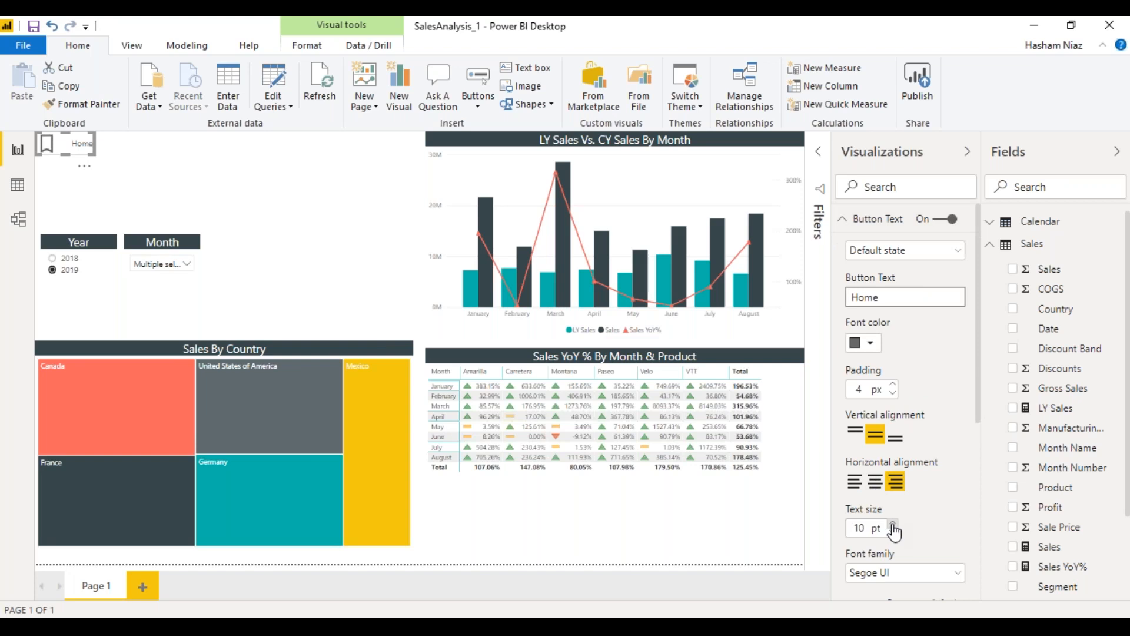
double_click(839, 527)
type("14")
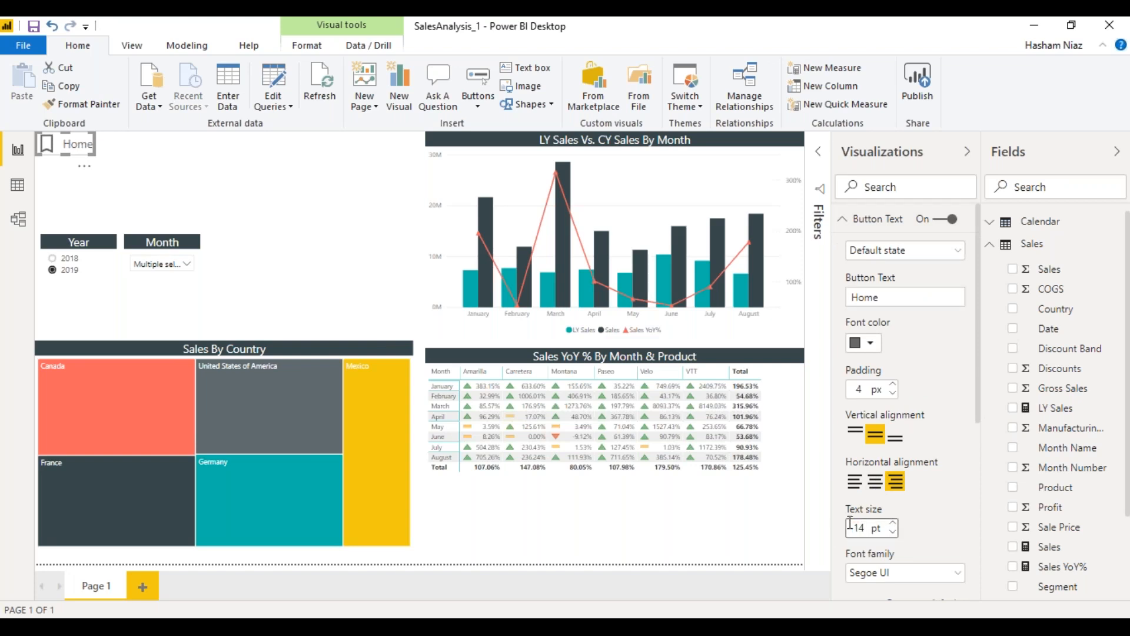
left_click(875, 492)
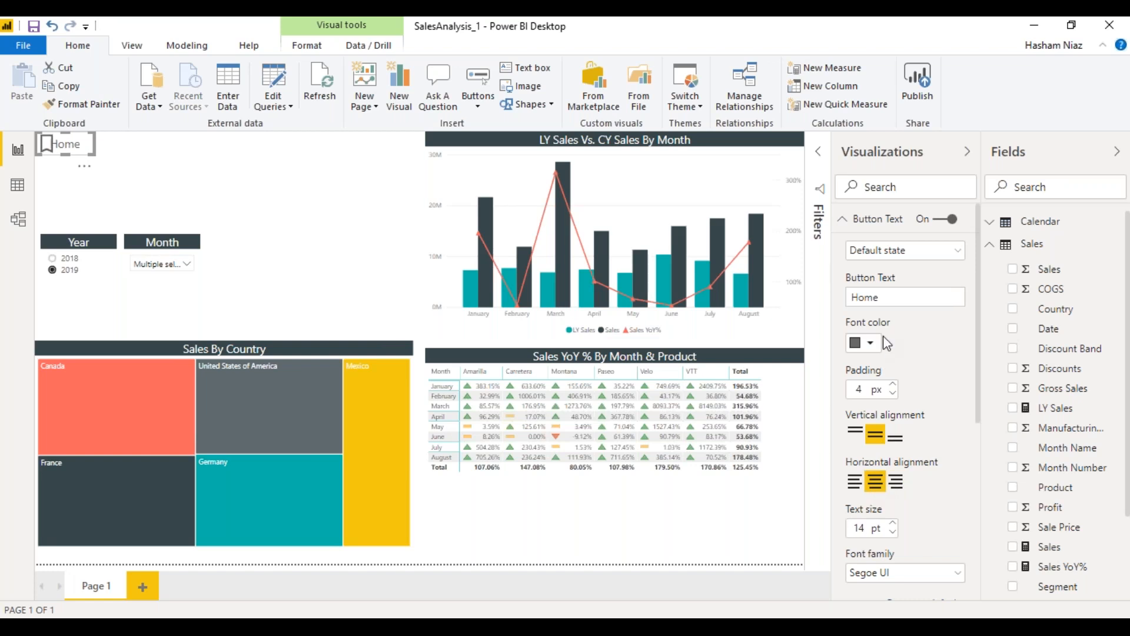
left_click(904, 254)
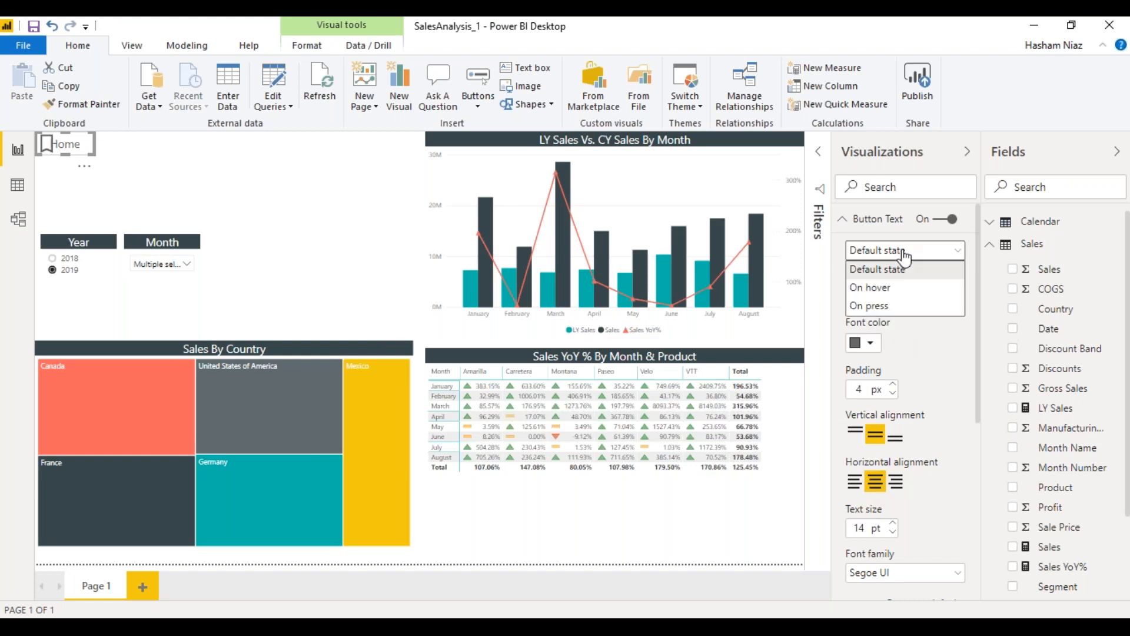
left_click(904, 254)
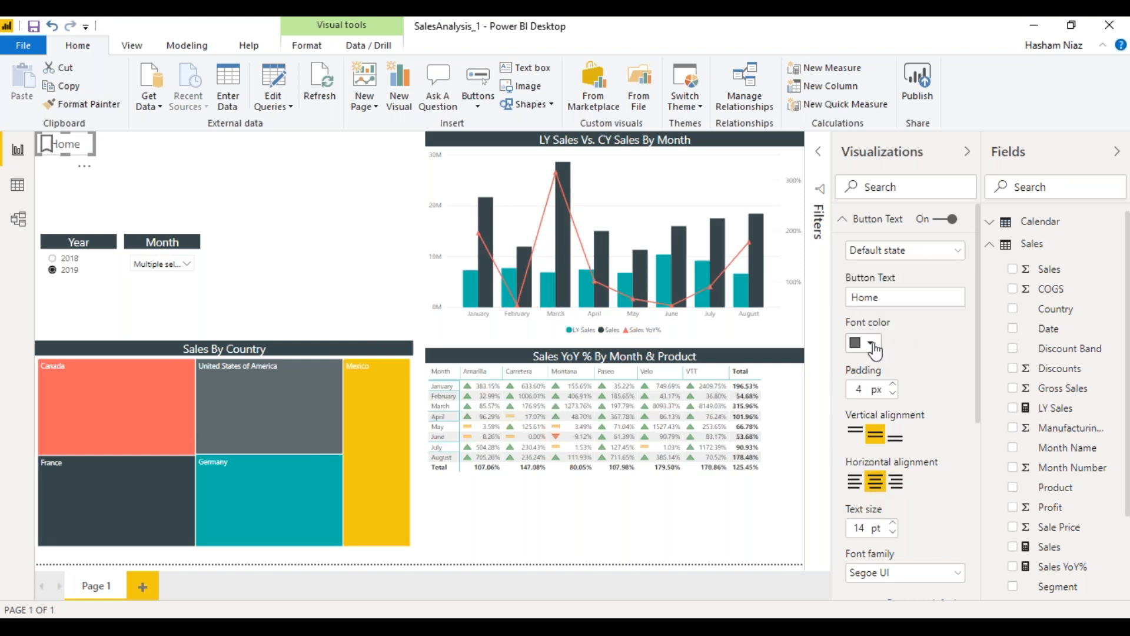
Step: Turn off the bookmark icon on the Home button
scroll(954, 454, "down", 5)
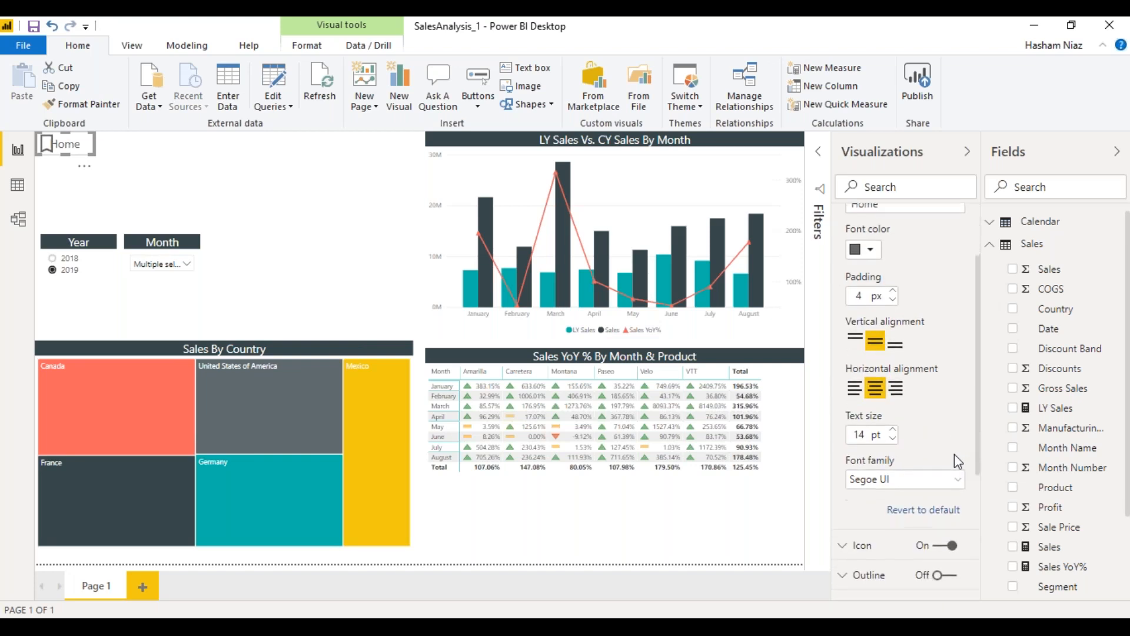
left_click(883, 473)
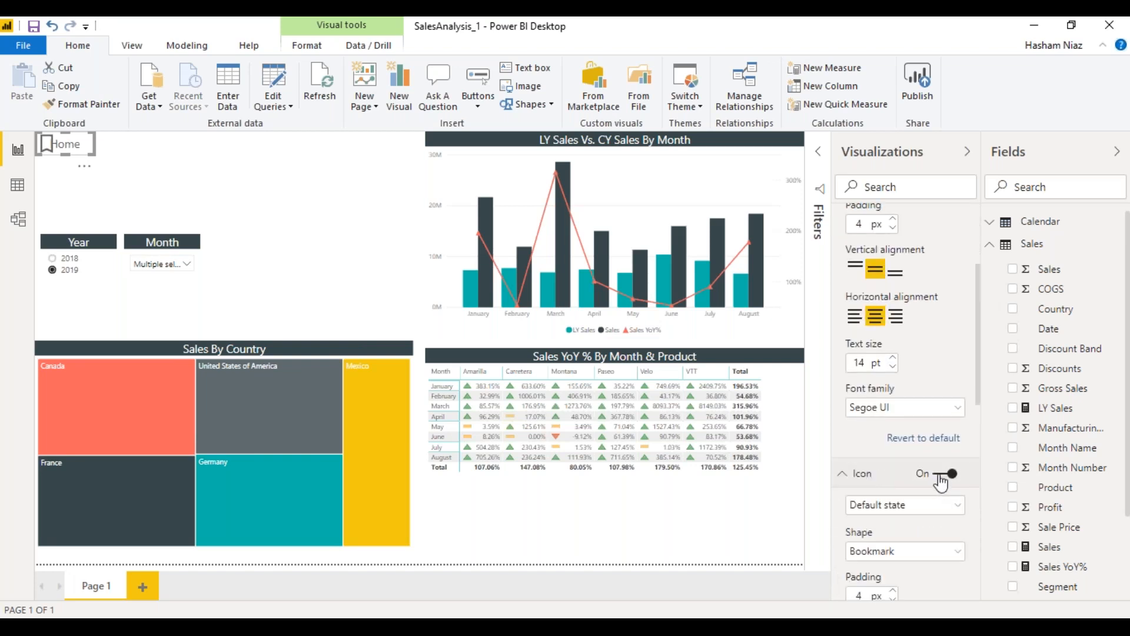
left_click(941, 478)
left_click(866, 474)
scroll(904, 482, "down", 3)
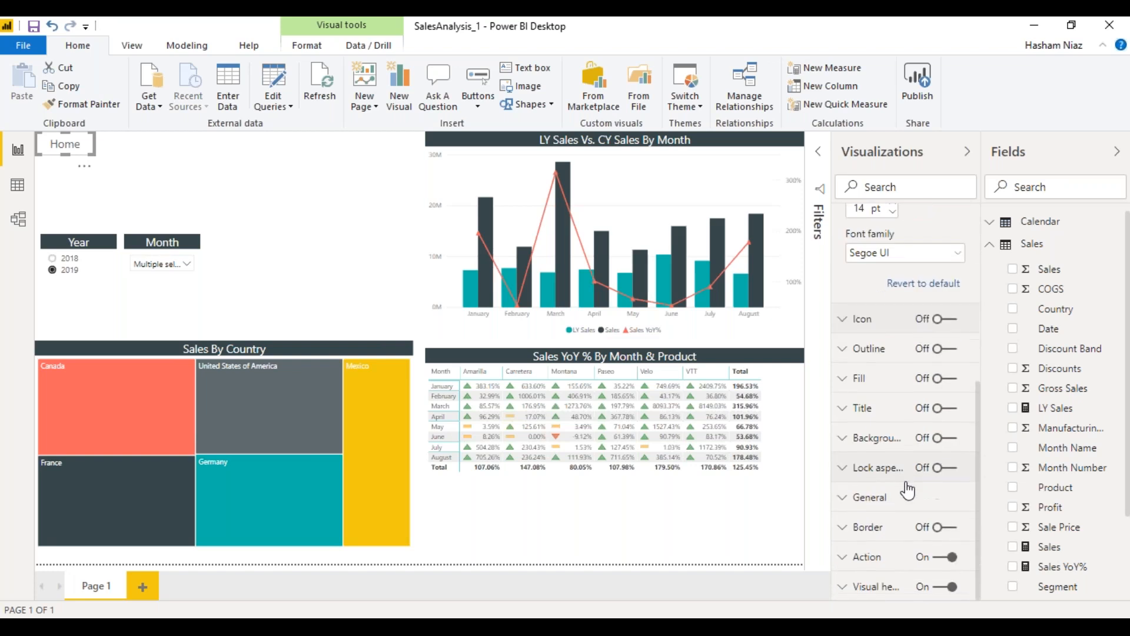
Step: Link the Home button's Bookmark action to the Home bookmark
left_click(888, 556)
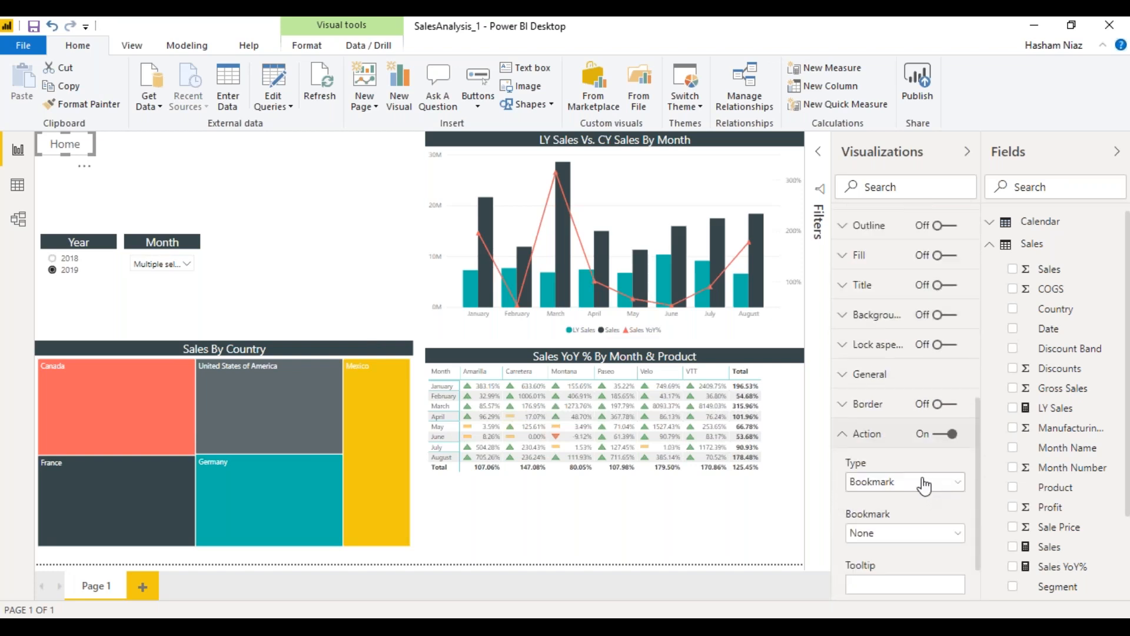
left_click(957, 536)
left_click(885, 476)
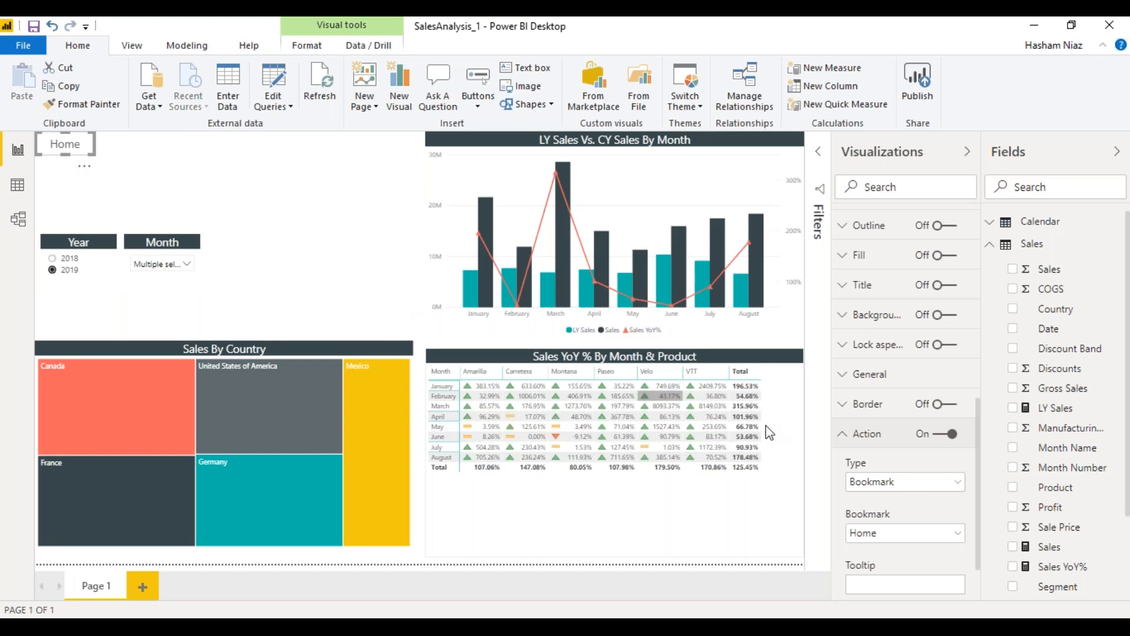
left_click(935, 488)
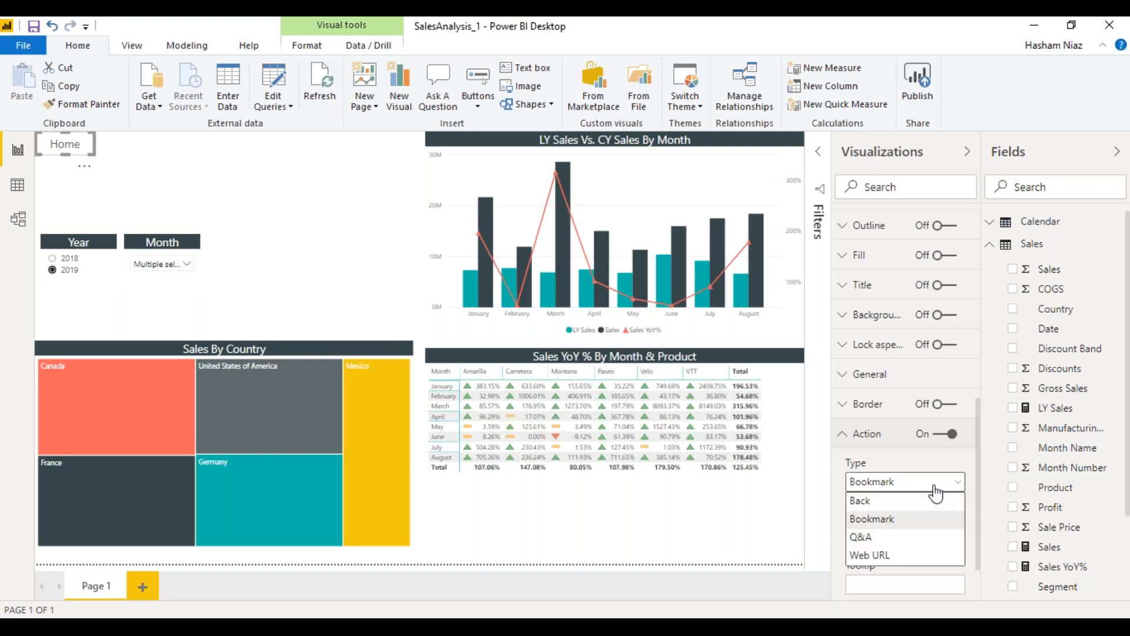
left_click(935, 491)
Step: Duplicate the Home button and place the copy directly below the original
key("ctrl+c")
key("ctrl+v")
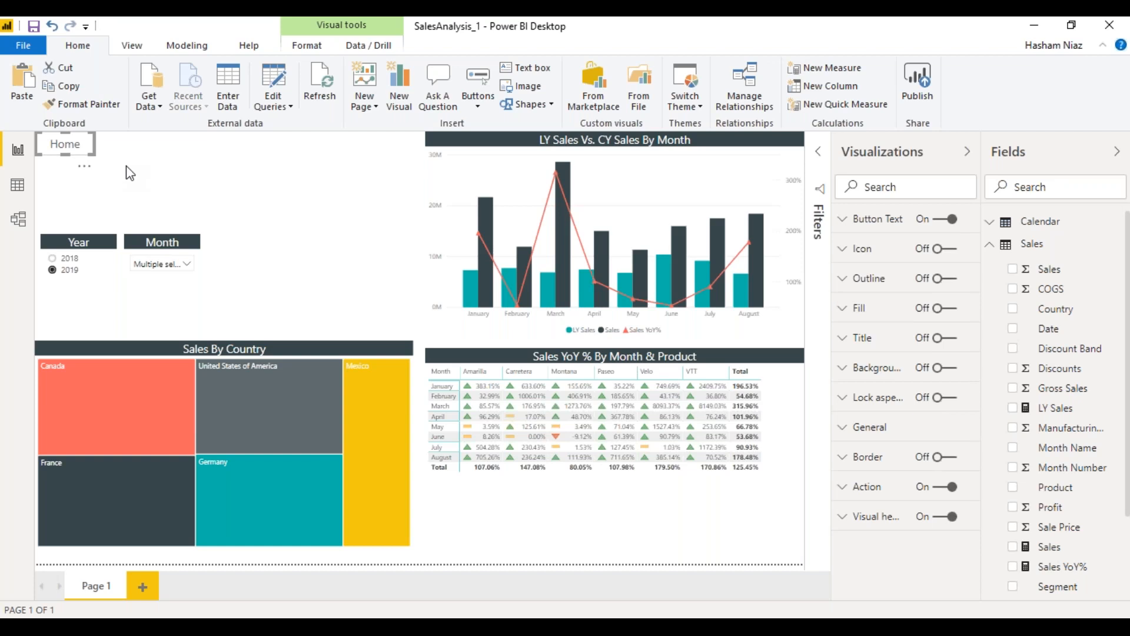
key("ctrl+v")
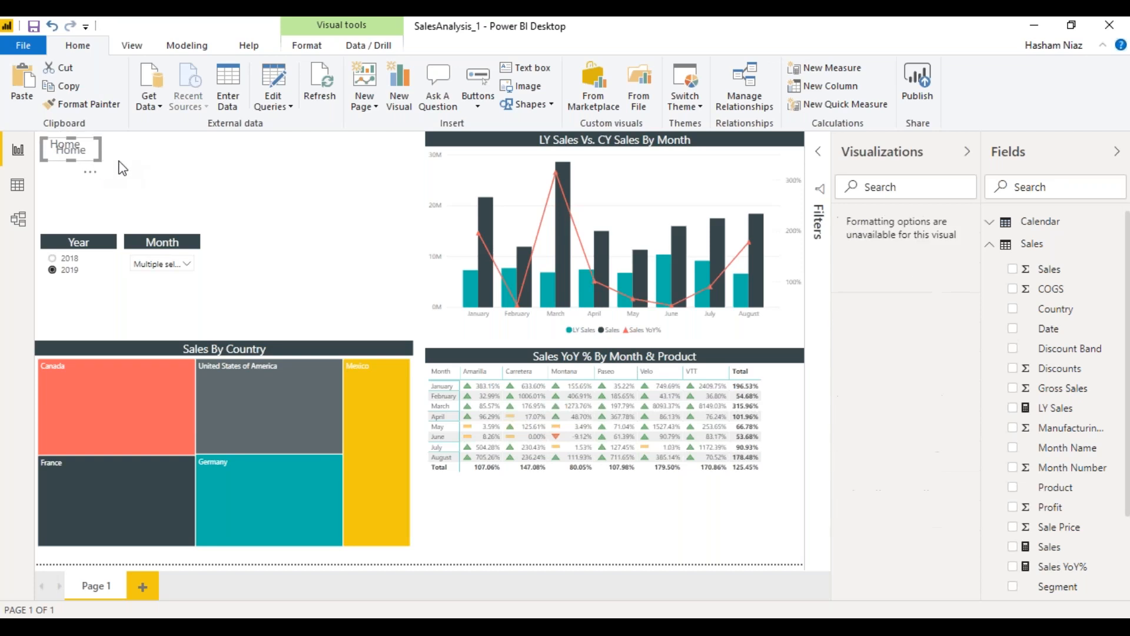
left_click_drag(89, 167, 71, 184)
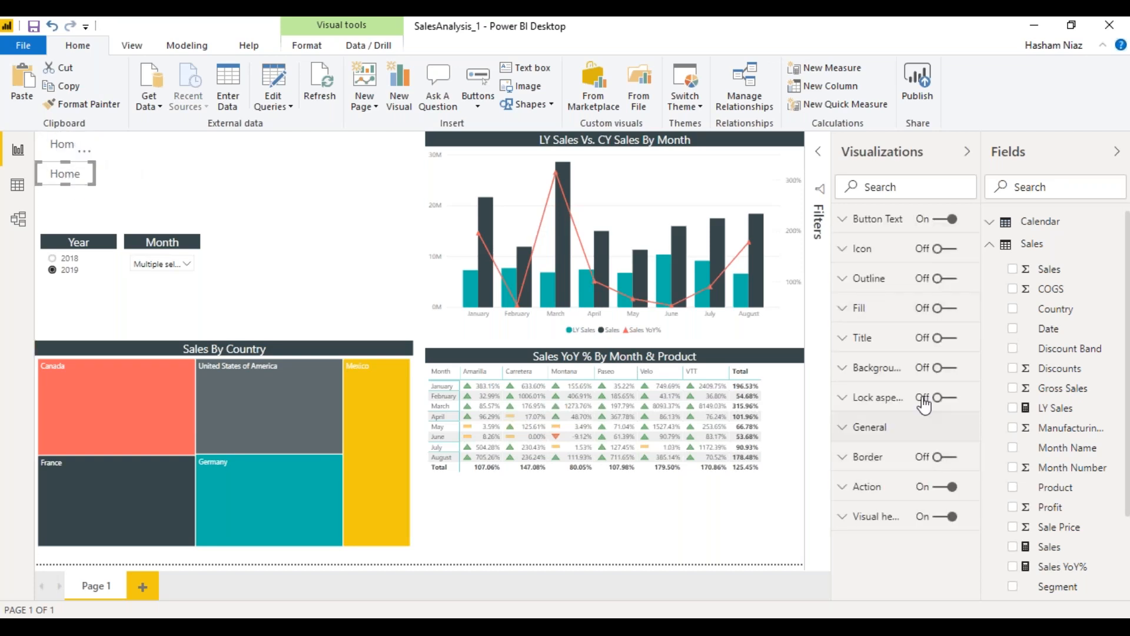
Step: Turn on the fill of the copied button and set it to yellow with 0% transparency
left_click(949, 312)
left_click(882, 315)
left_click(871, 396)
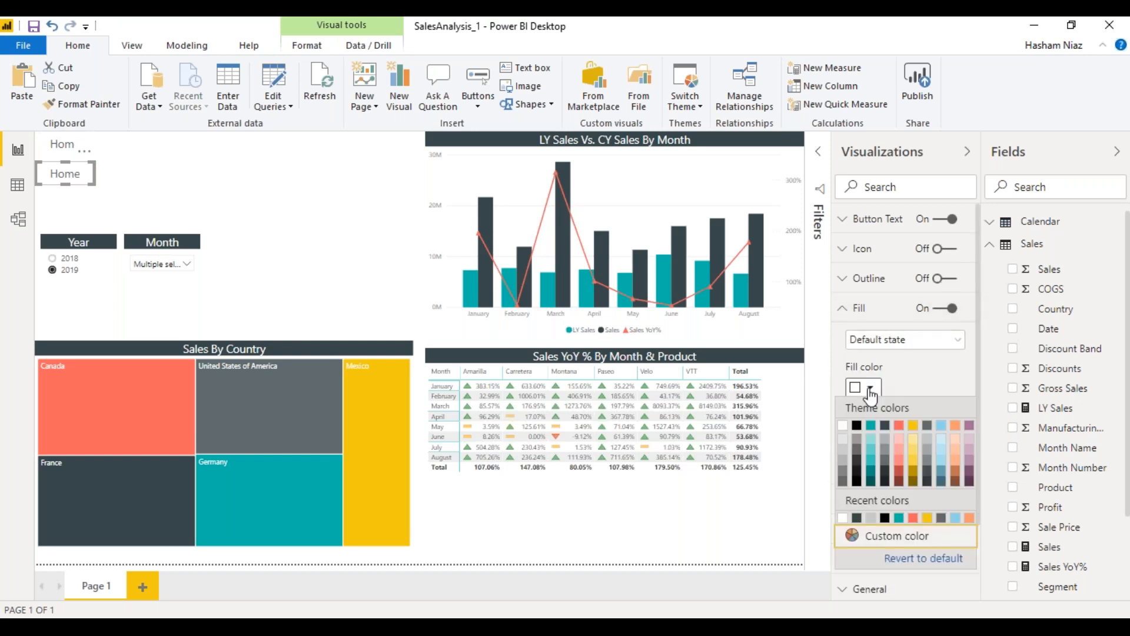
left_click(912, 428)
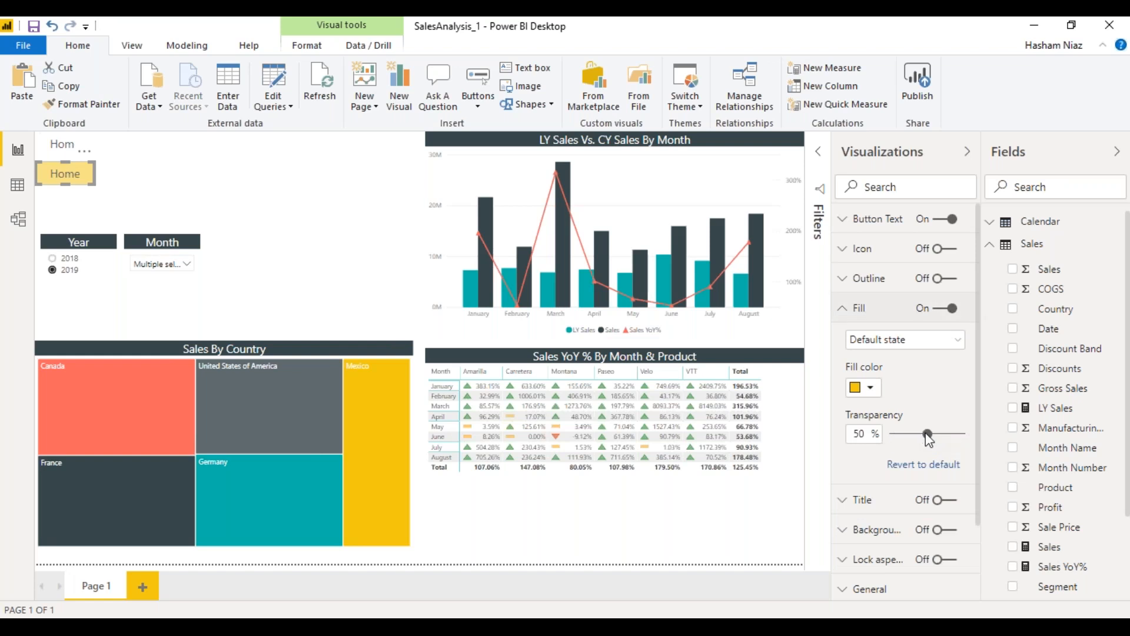
left_click(893, 435)
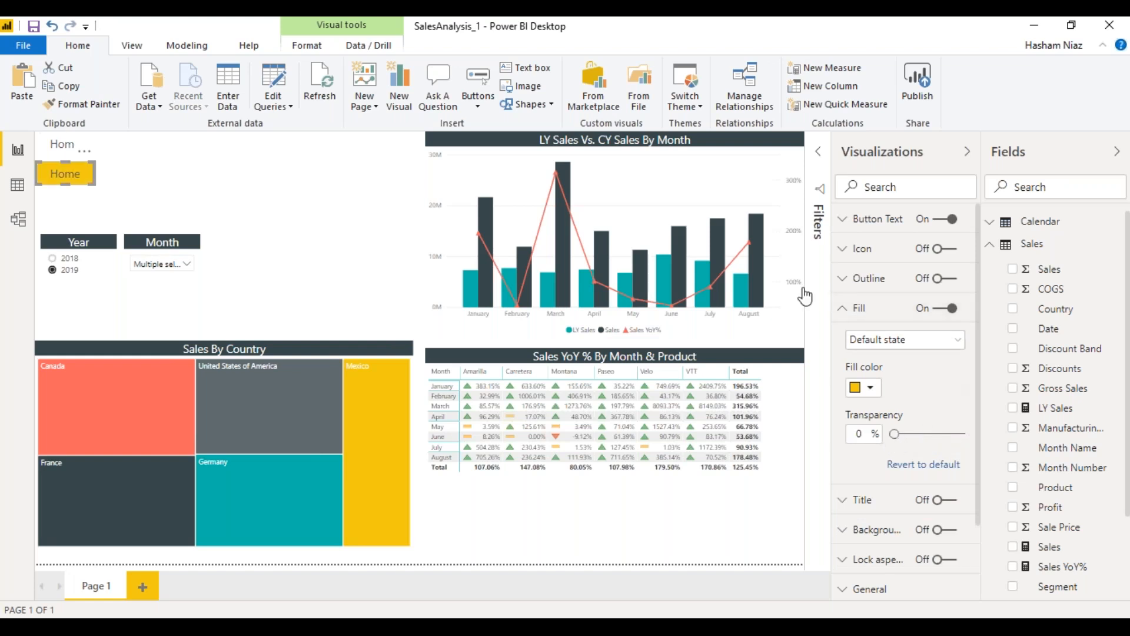
left_click(873, 319)
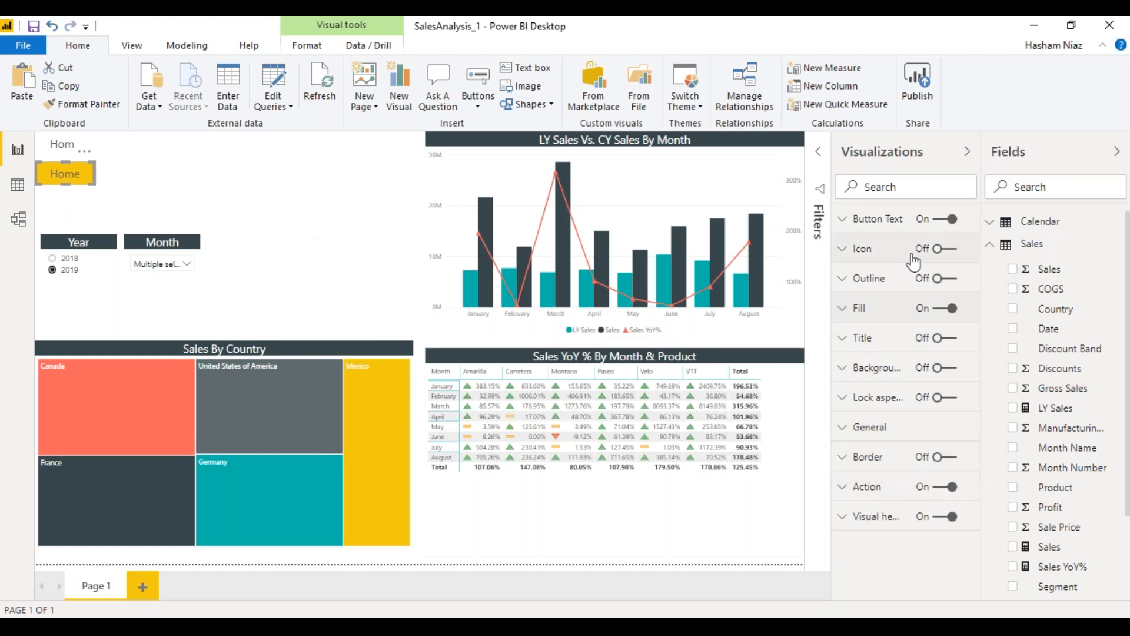
Step: Change the copied button's text to "Sales" and link its action to the Sales bookmark
left_click(895, 219)
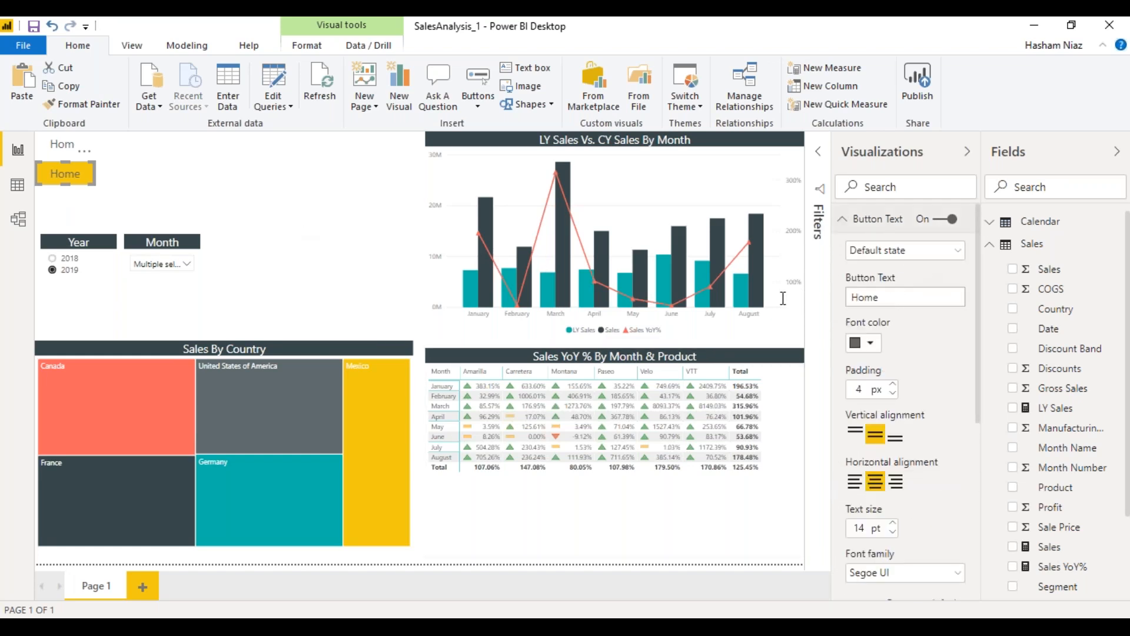
left_click_drag(849, 297, 977, 296)
type("Sales")
left_click(883, 221)
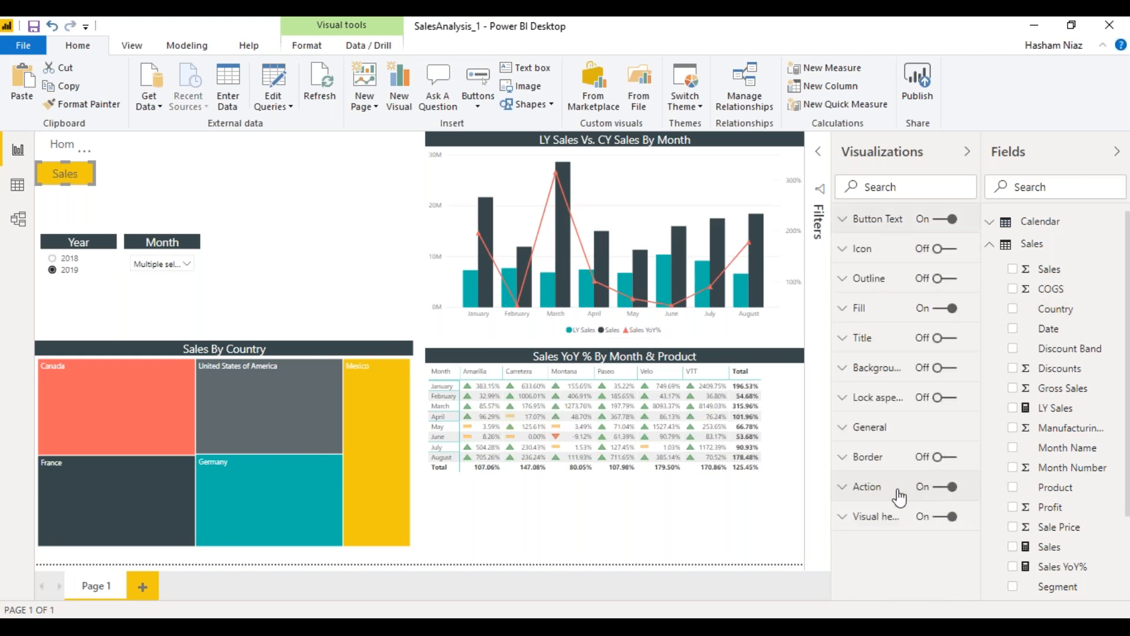
left_click(894, 491)
left_click(942, 503)
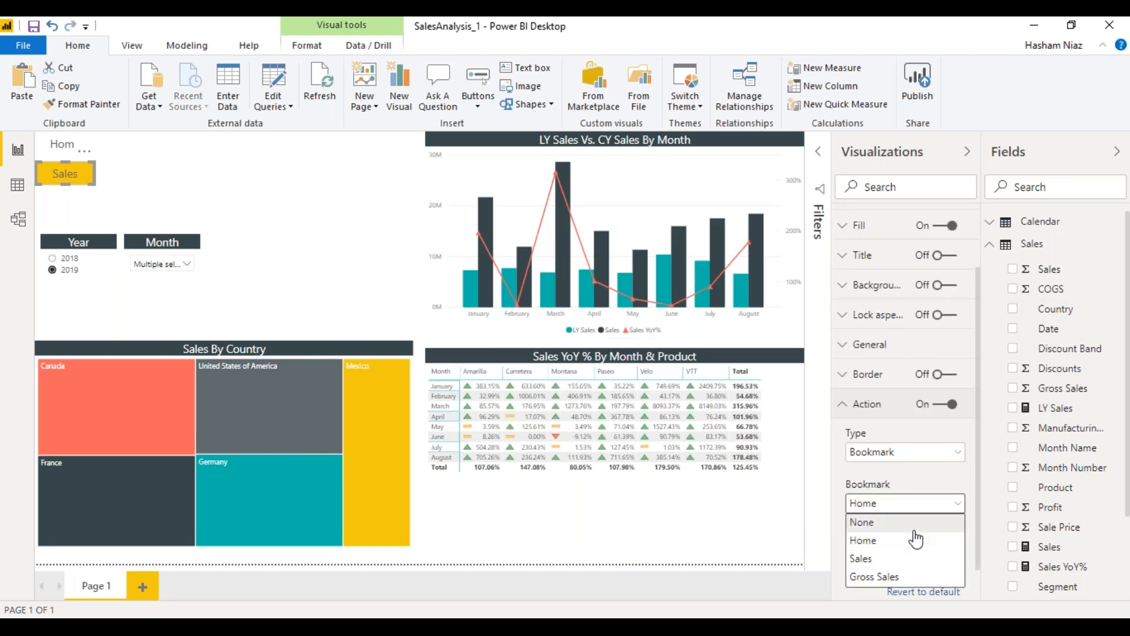
left_click(915, 573)
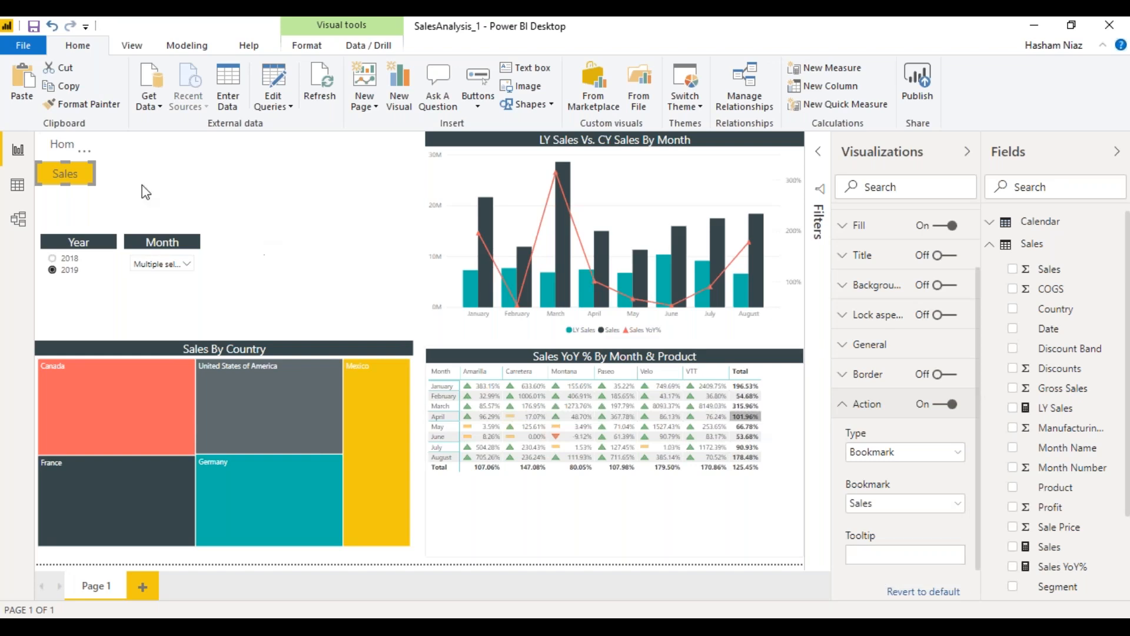
Step: Turn on the fill of the original Home button and make it yellow with 0% transparency
left_click(85, 152)
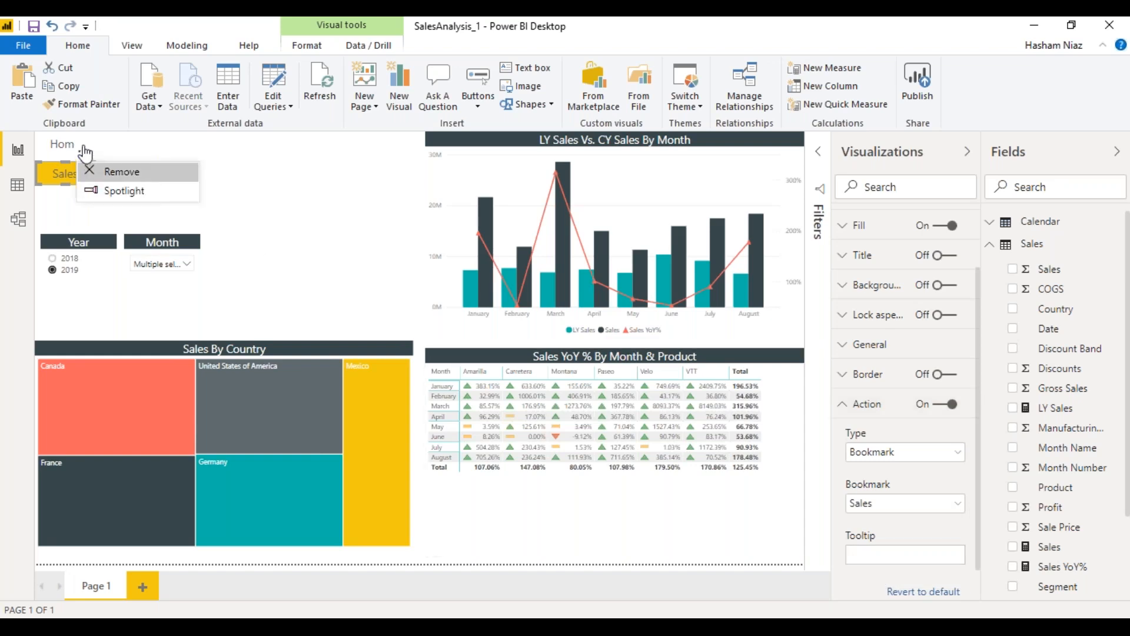
left_click(85, 152)
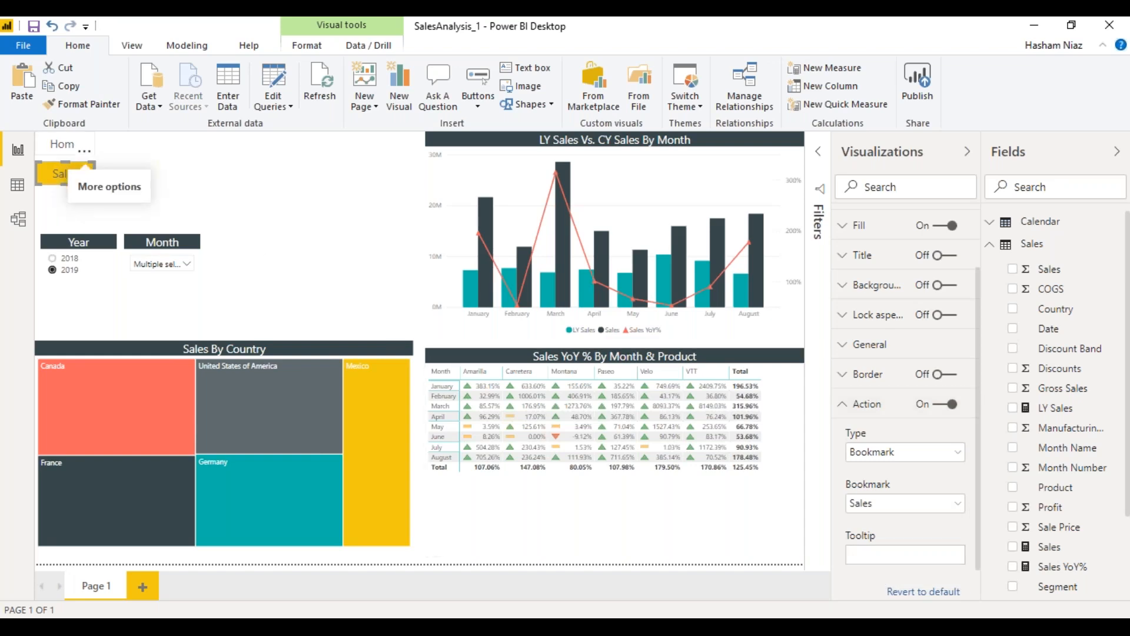
left_click(62, 146)
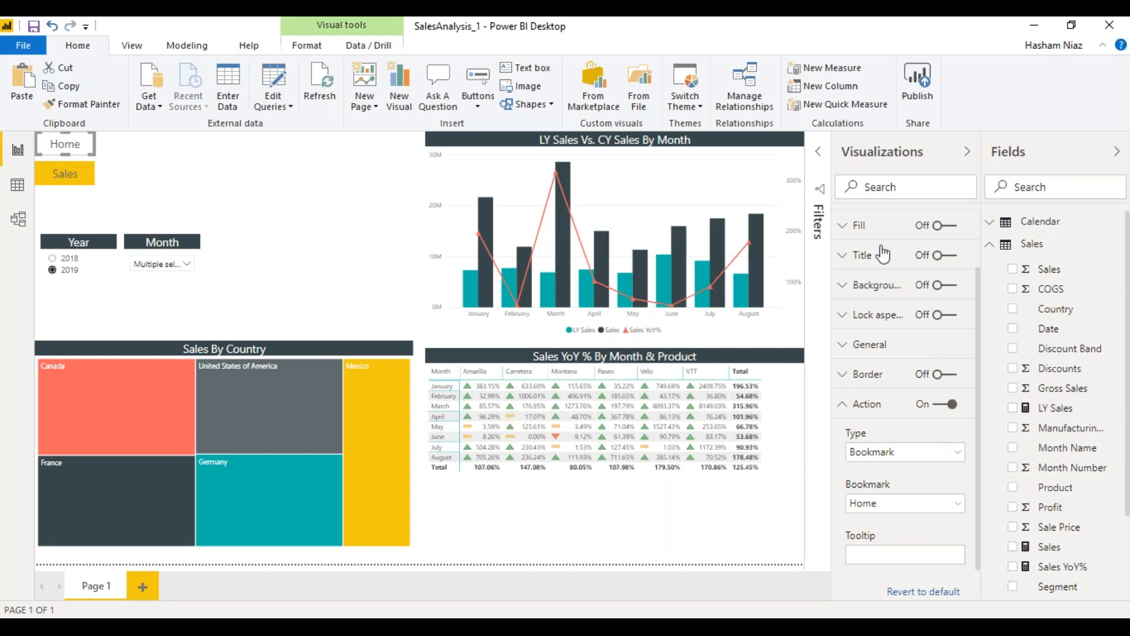
scroll(895, 359, "up", 3)
left_click(901, 231)
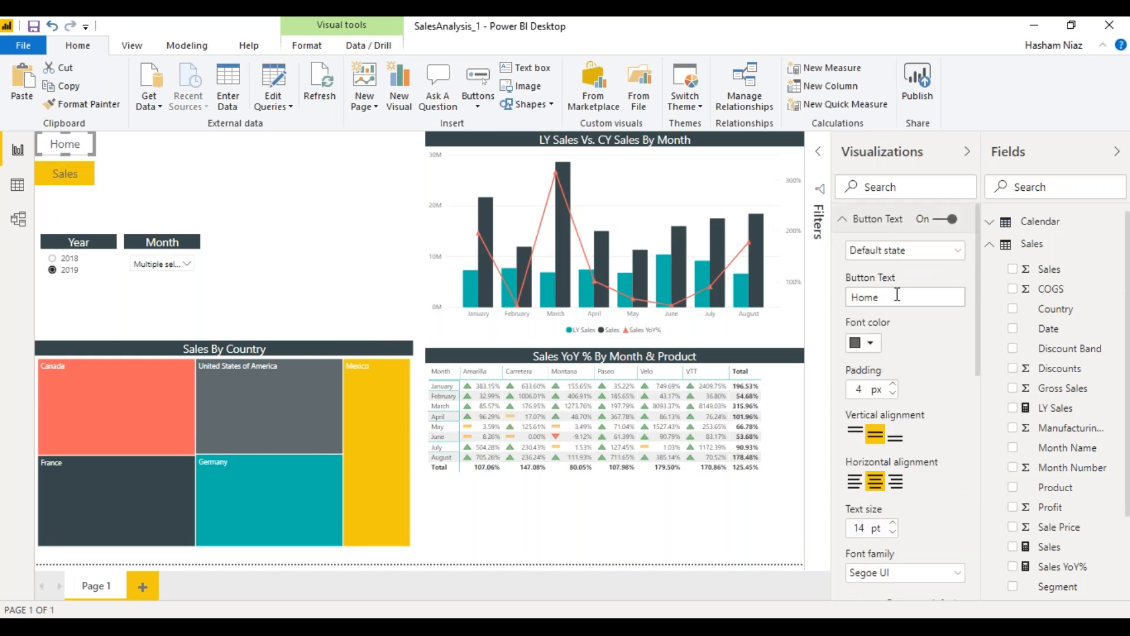
left_click(886, 223)
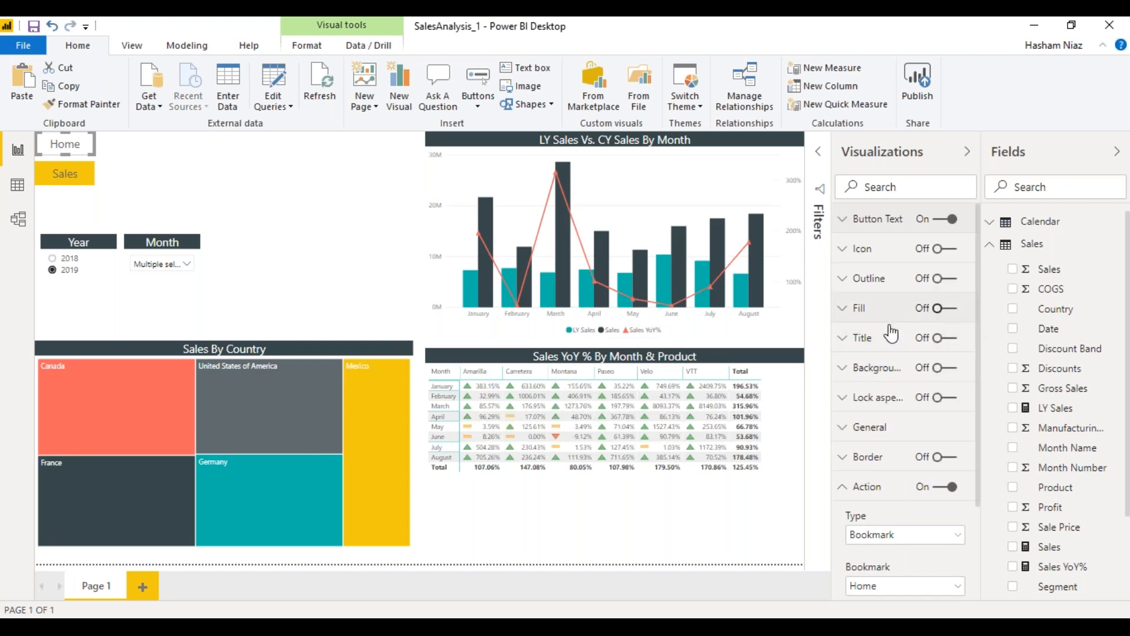
left_click(951, 312)
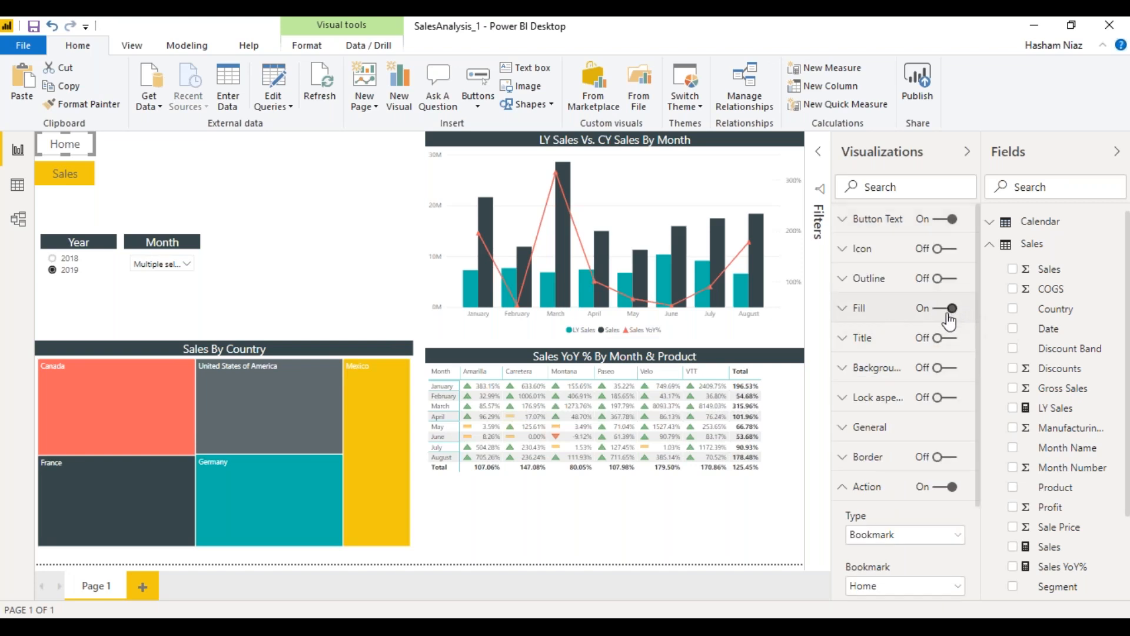
left_click(851, 311)
left_click(871, 391)
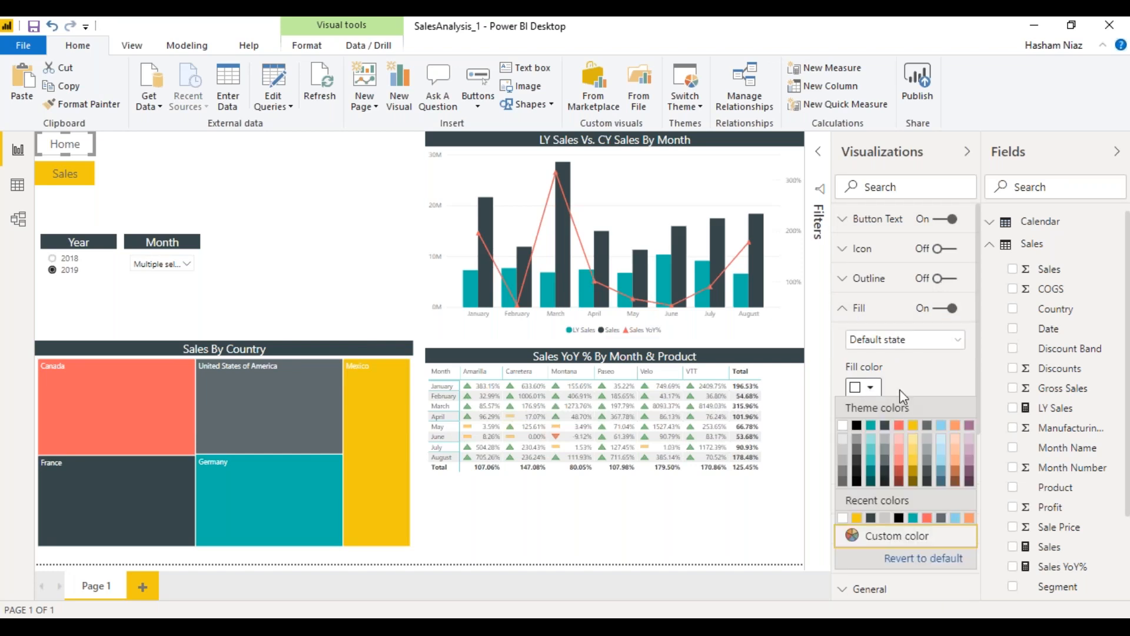
left_click(912, 425)
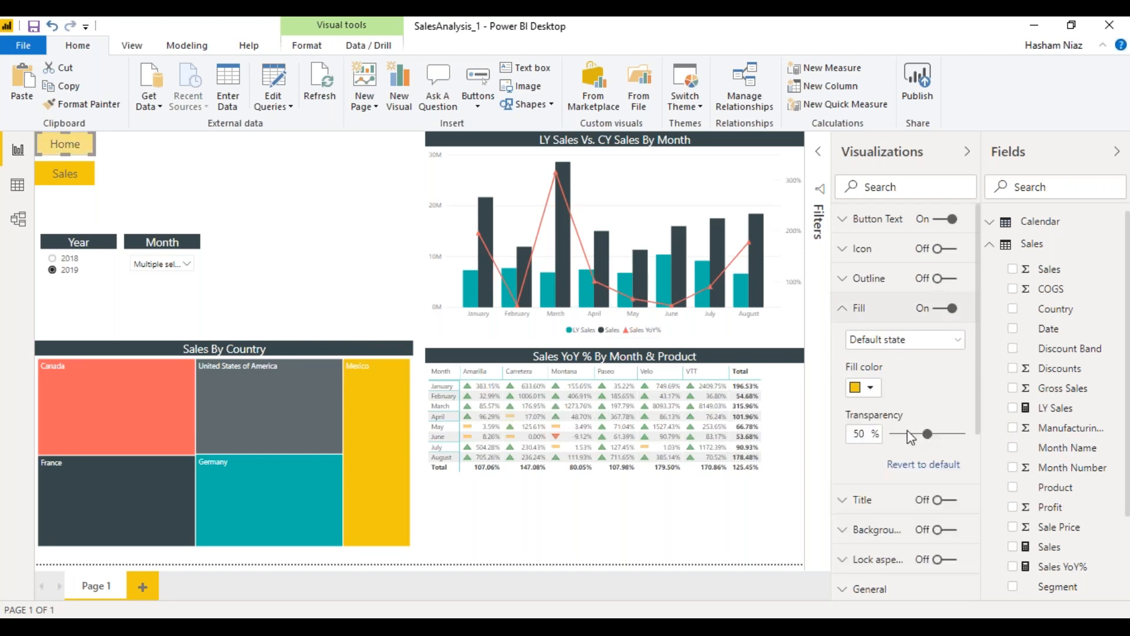
left_click_drag(861, 433, 843, 433)
key("BackSpace")
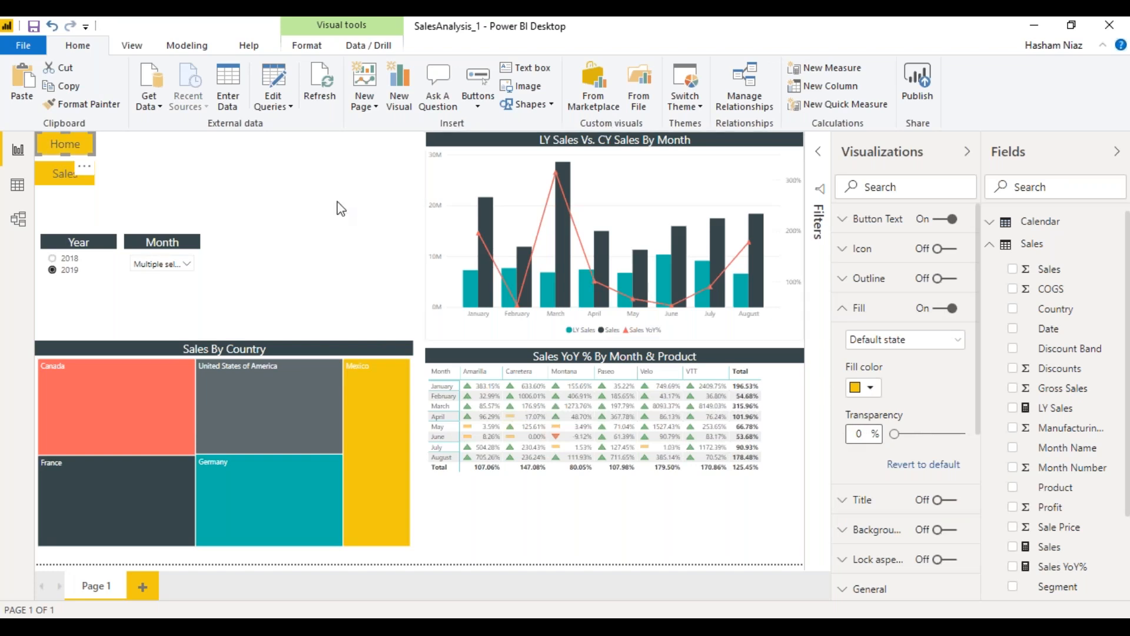
left_click(50, 182)
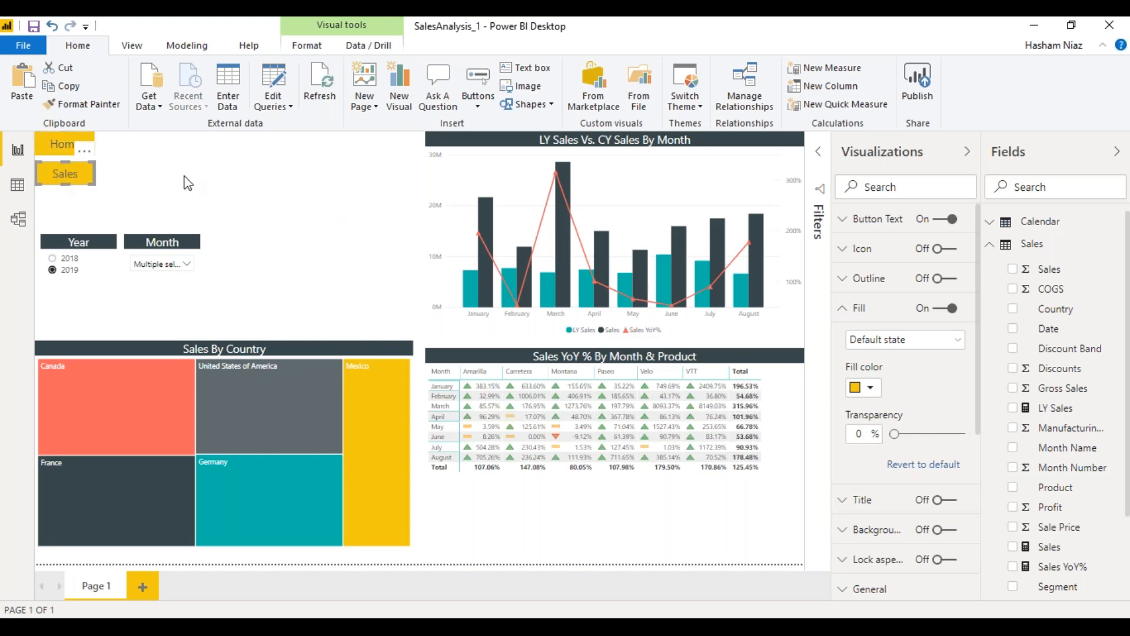
left_click_drag(95, 175, 238, 151)
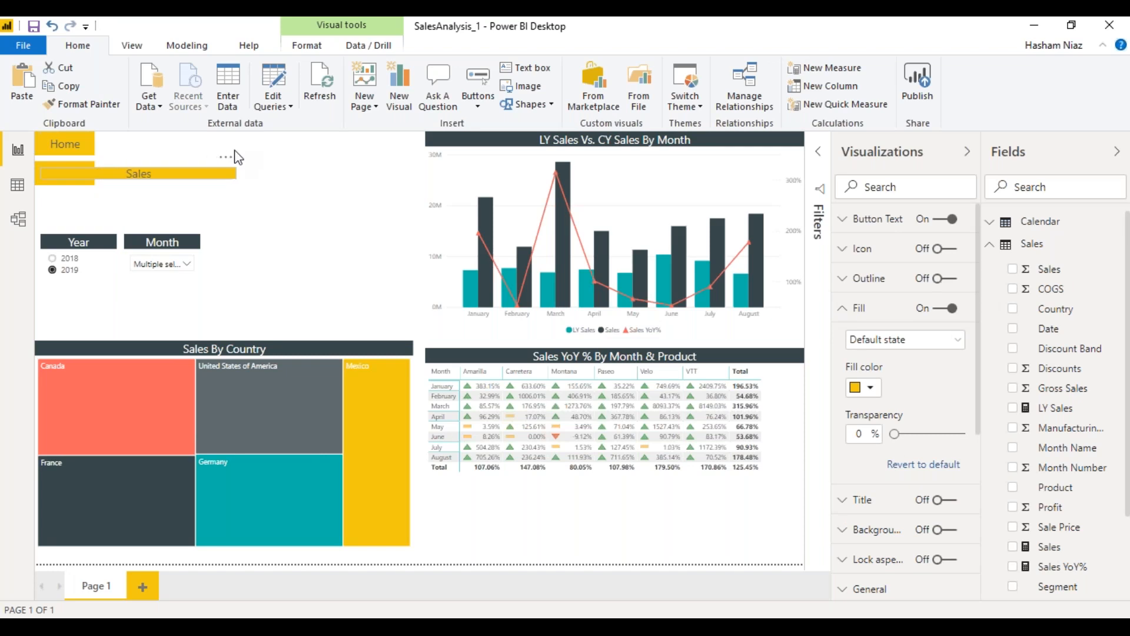
left_click(178, 207)
key("ctrl+z")
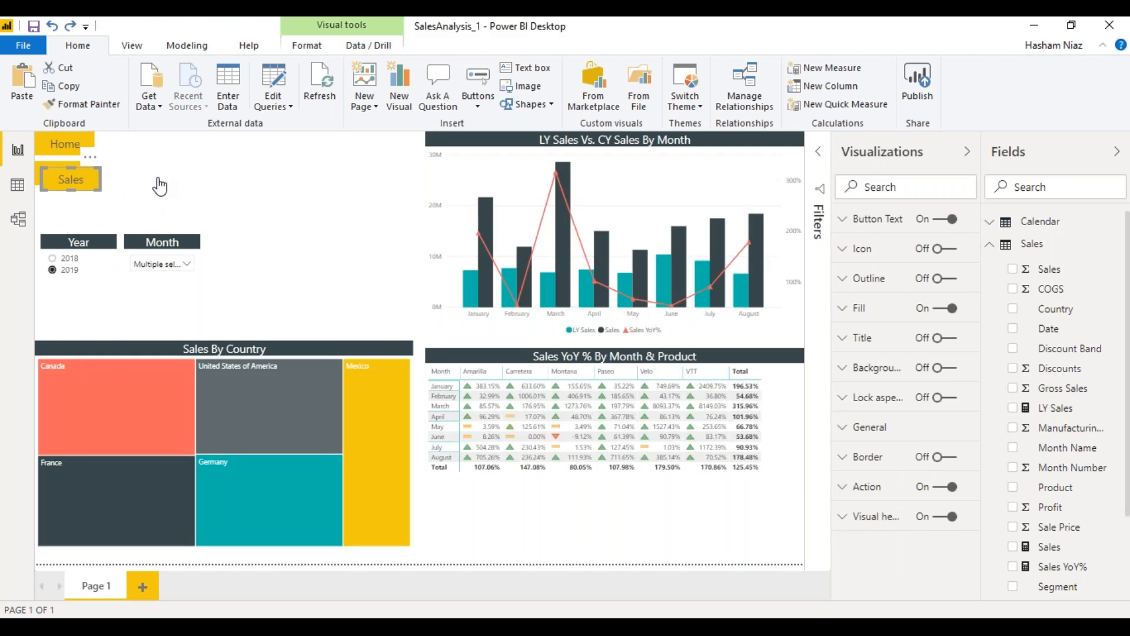
Step: Duplicate the Sales button and line up both Sales buttons in a row beside the Home button
left_click_drag(85, 177, 135, 143)
left_click_drag(203, 141, 193, 147)
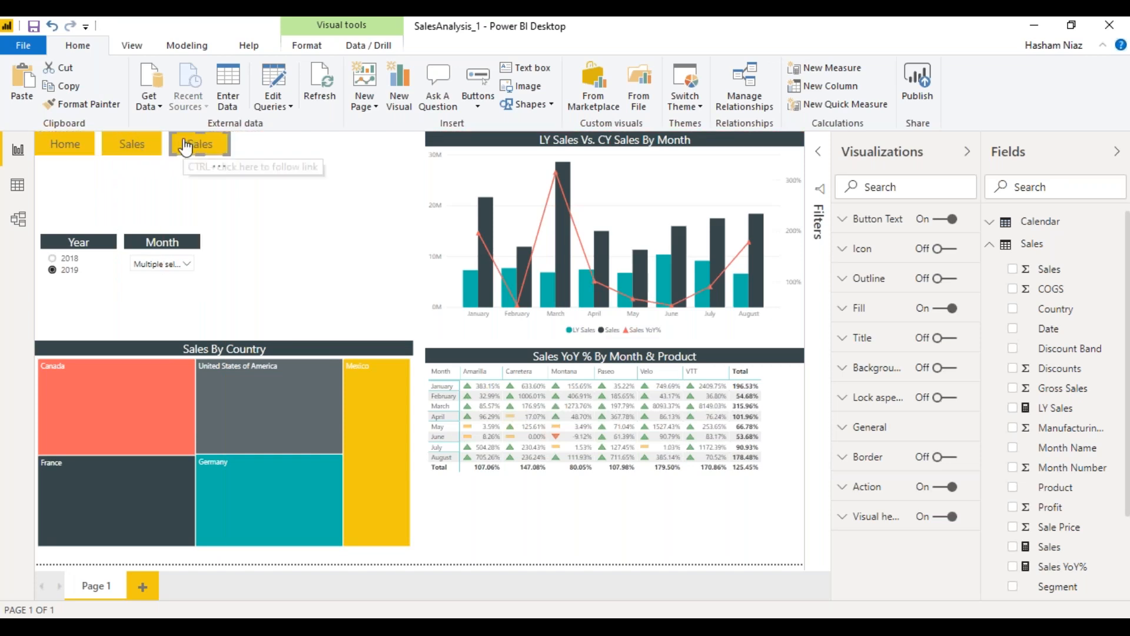
Step: Change the copied button's text to "Gross Sales" and widen the button so the full label fits
left_click(904, 220)
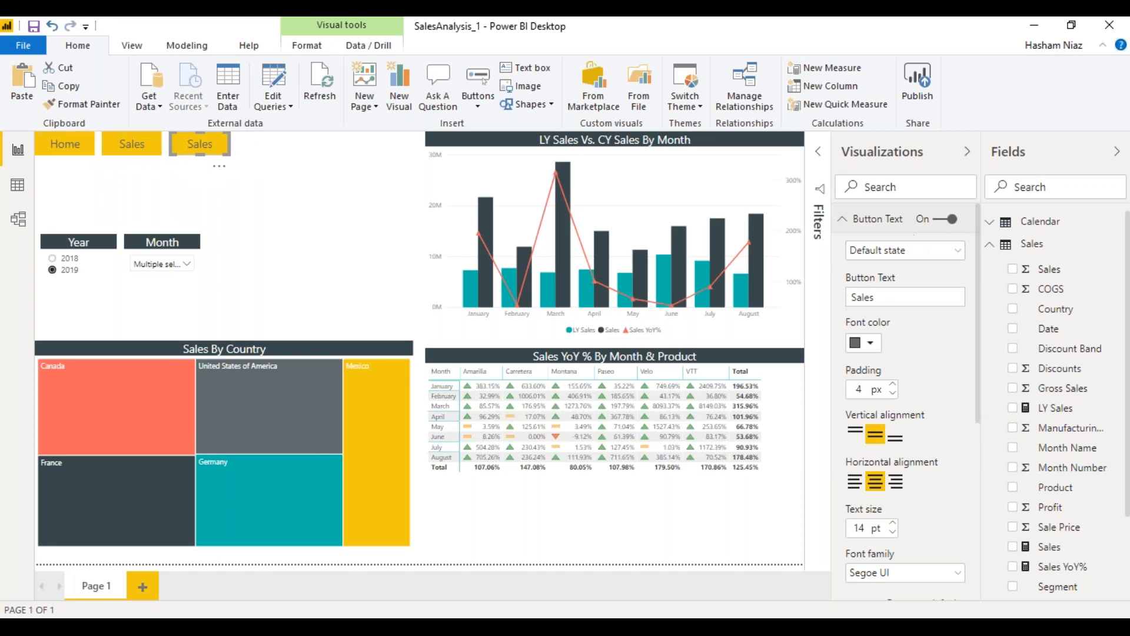
left_click(854, 294)
type("Gross")
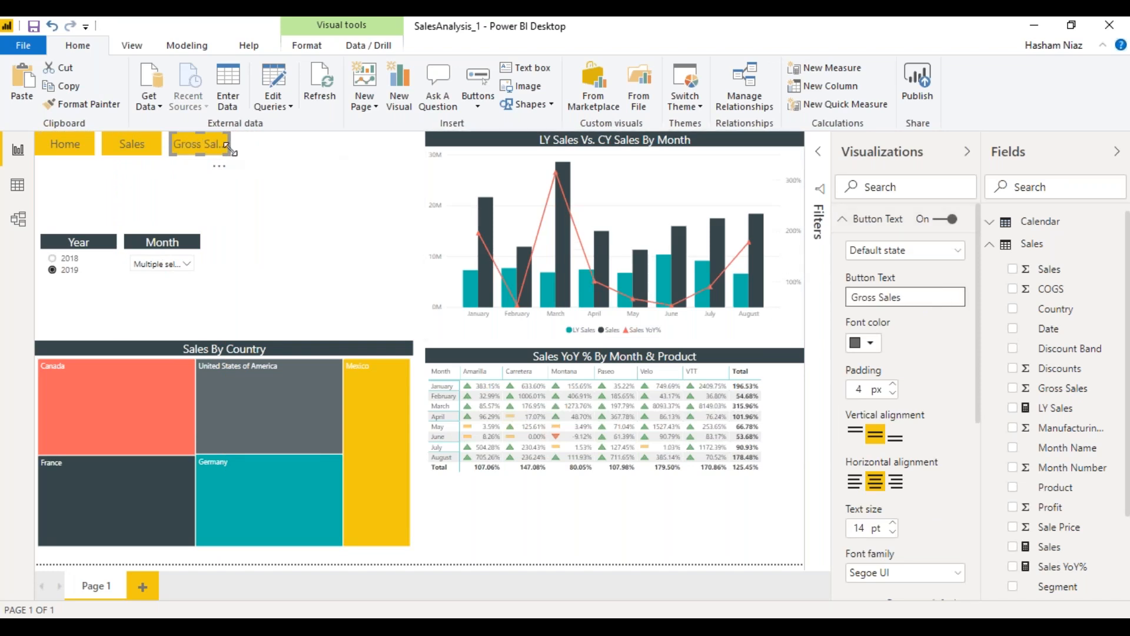
left_click_drag(226, 154, 244, 157)
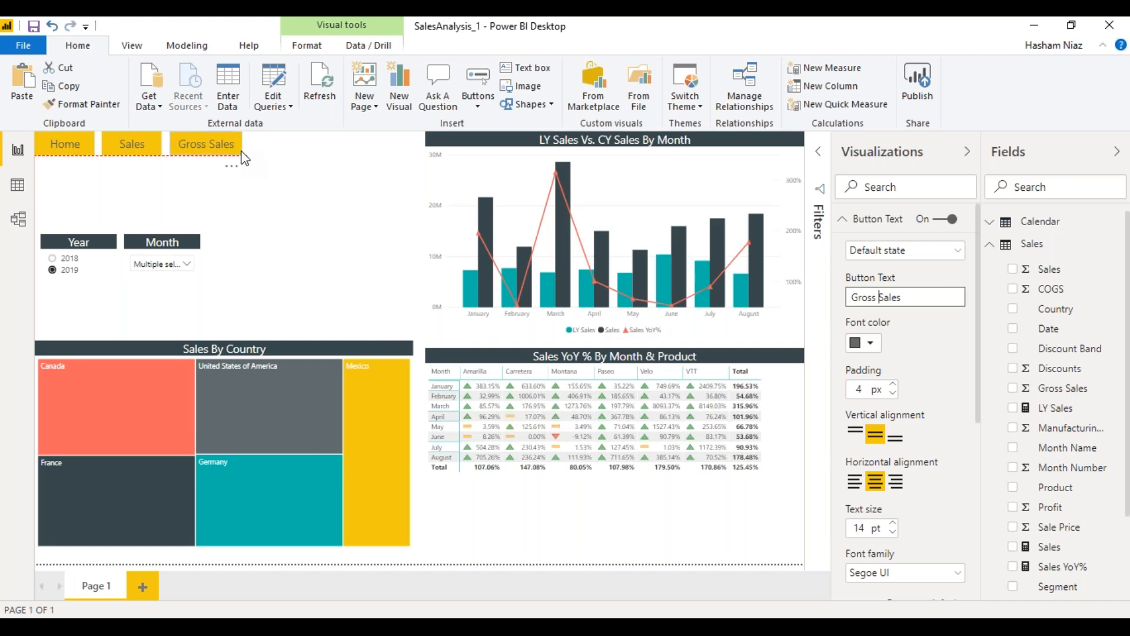
Step: Link the Gross Sales button's action to the Gross Sales bookmark
left_click(845, 219)
left_click(889, 488)
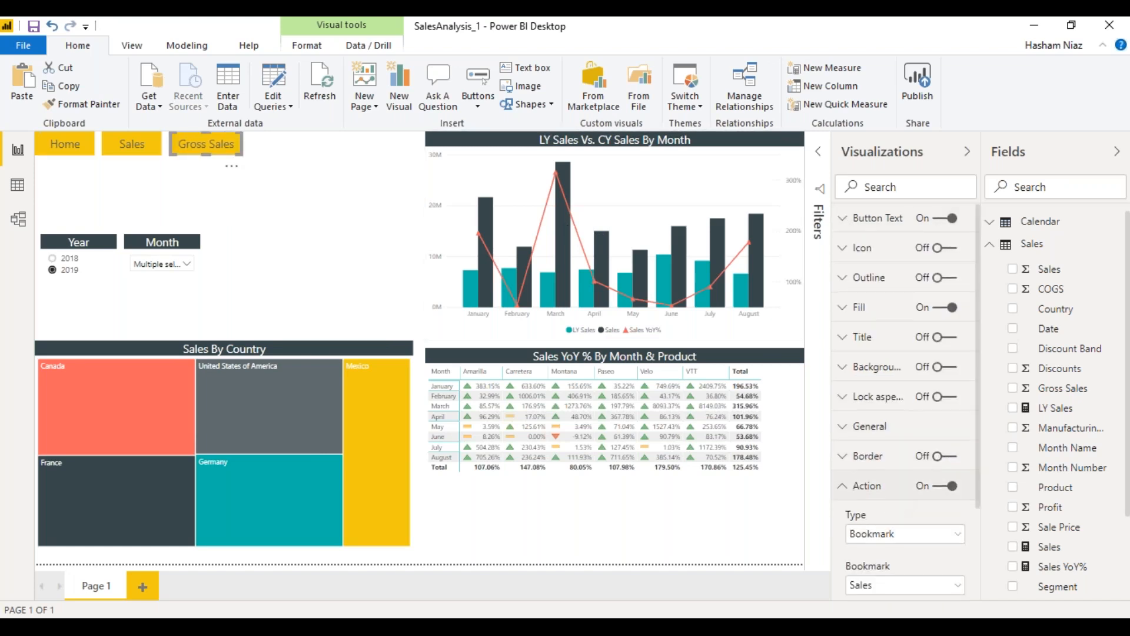
left_click(899, 519)
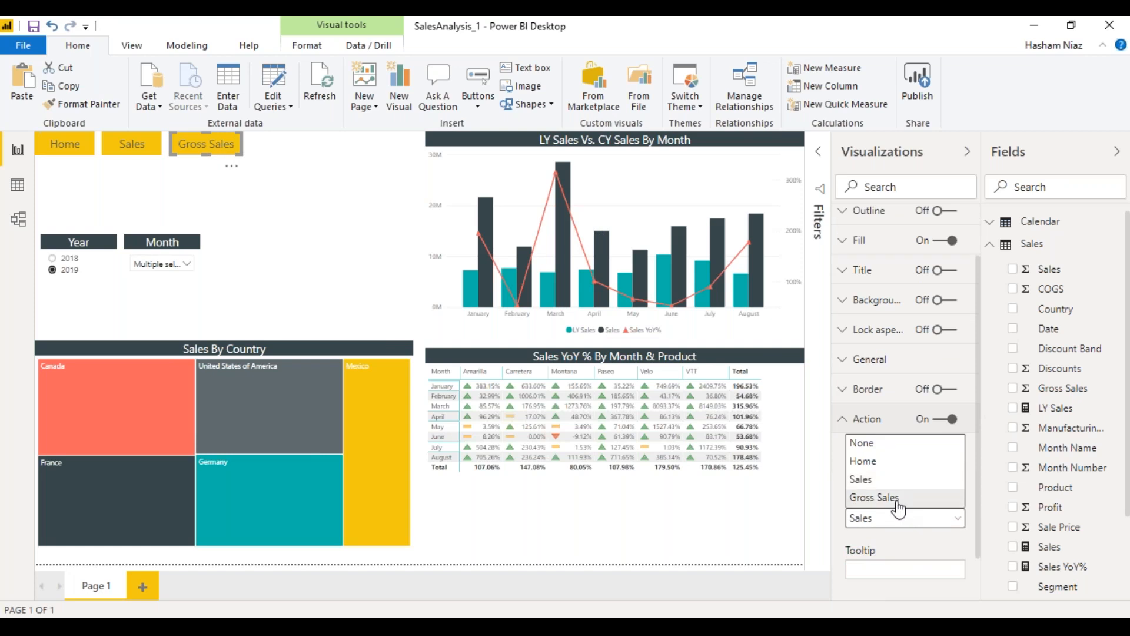
left_click(898, 498)
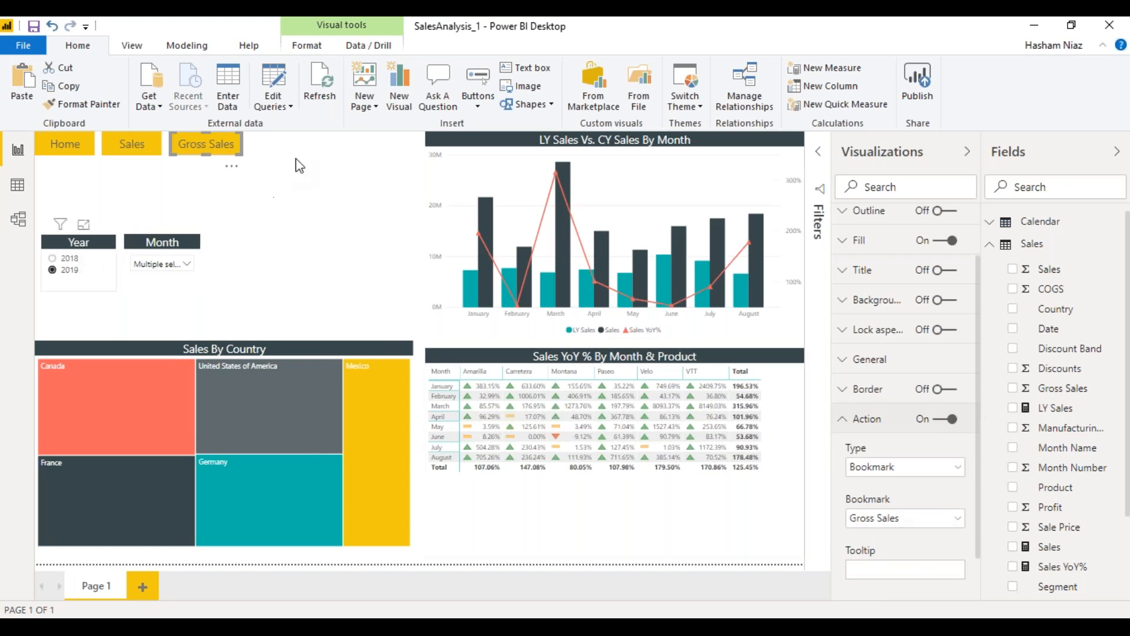
Step: Move the Year and Month slicers side by side directly below the row of buttons
left_click_drag(72, 248, 281, 141)
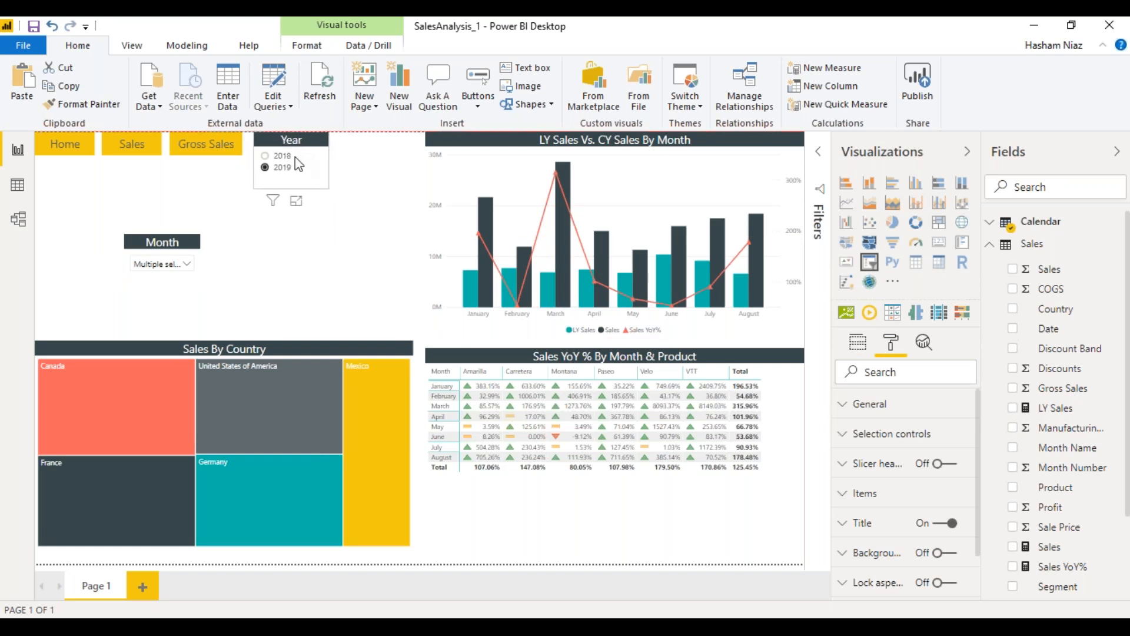
left_click_drag(323, 171, 327, 188)
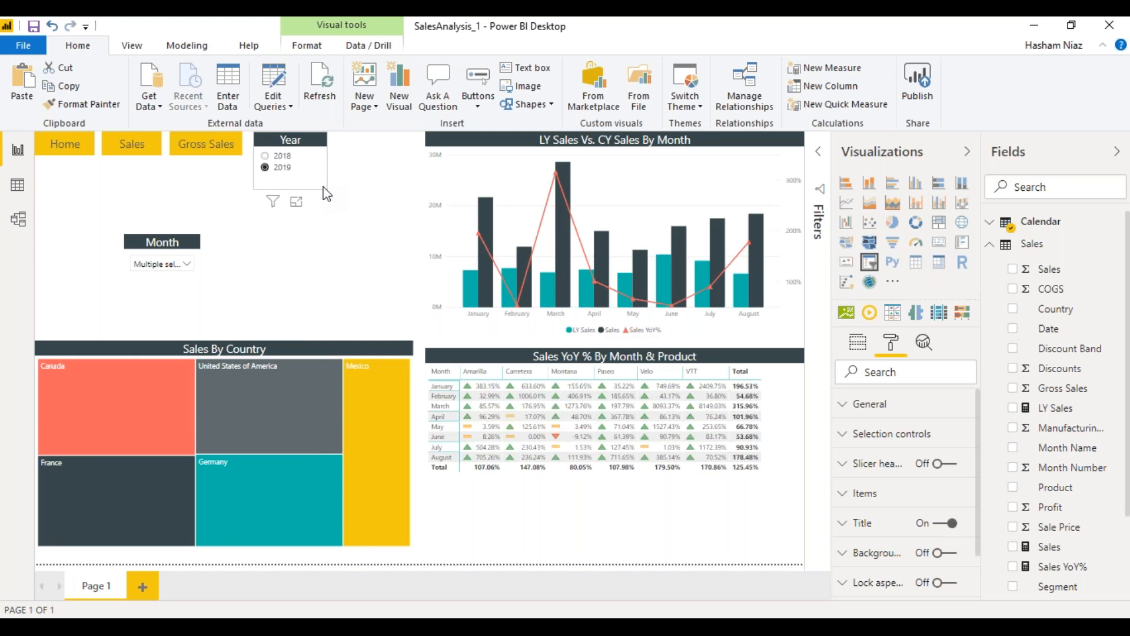
left_click_drag(293, 146, 75, 180)
left_click_drag(180, 241, 170, 176)
left_click_drag(190, 223, 241, 220)
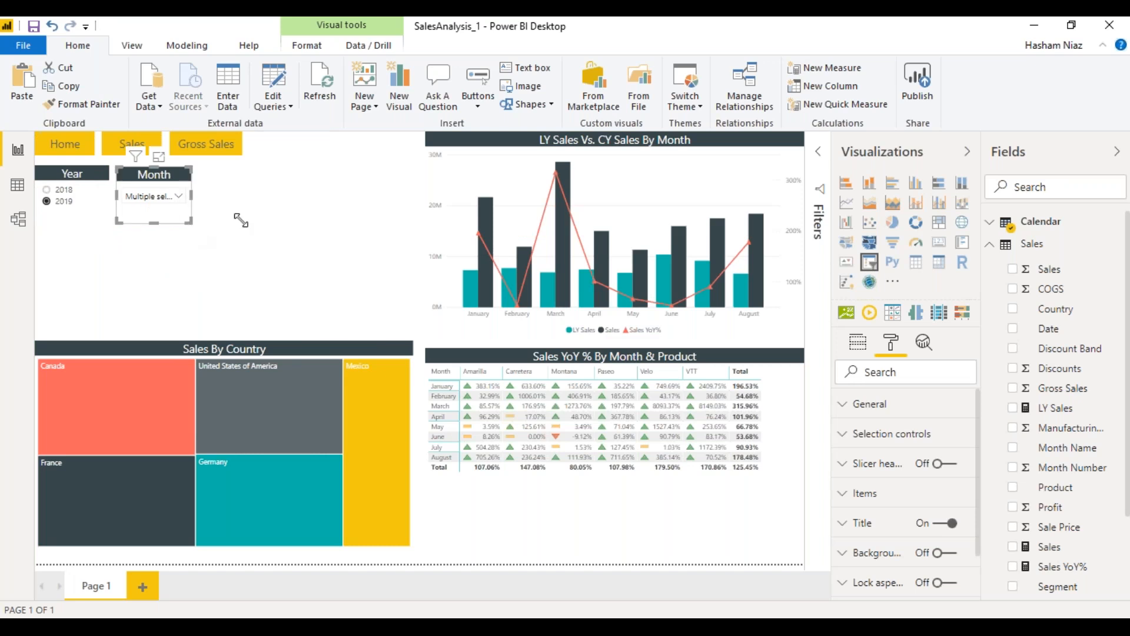
left_click(241, 221)
left_click(319, 85)
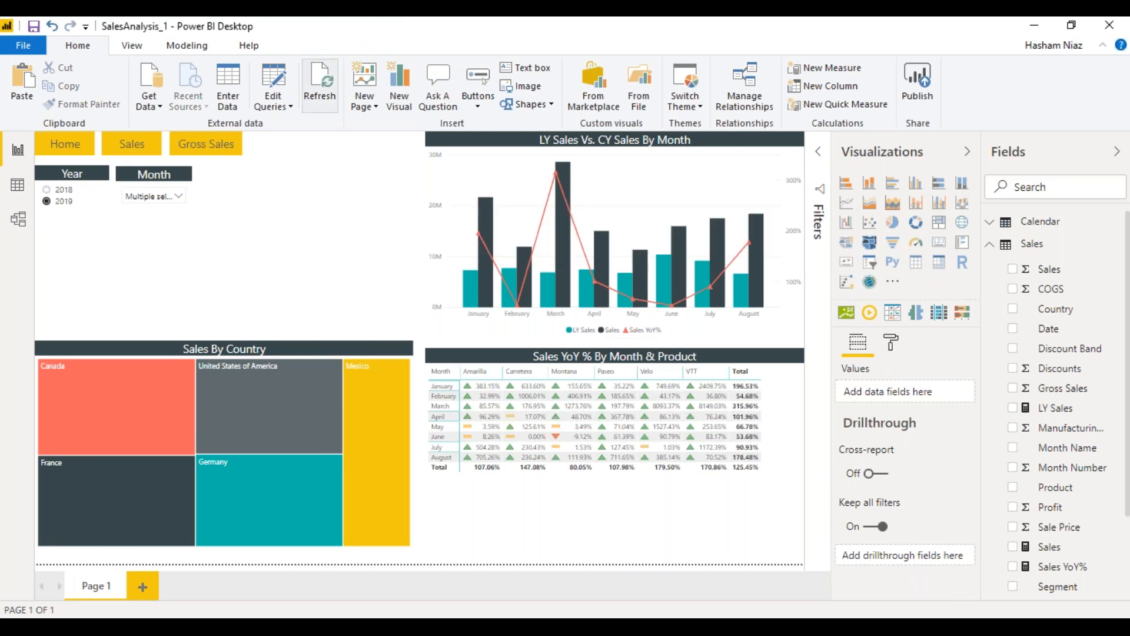
Step: Switch to the Home bookmark with its button, place the Sales Type slicer beside the Month slicer, and save the report
mouse_move(491, 226)
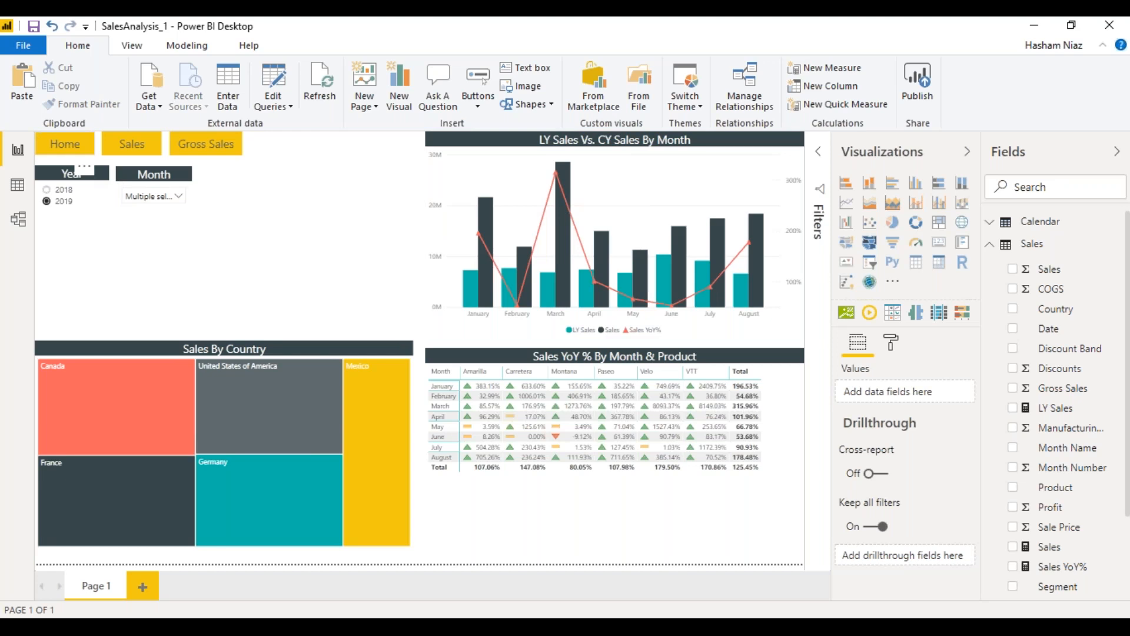
left_click(81, 150)
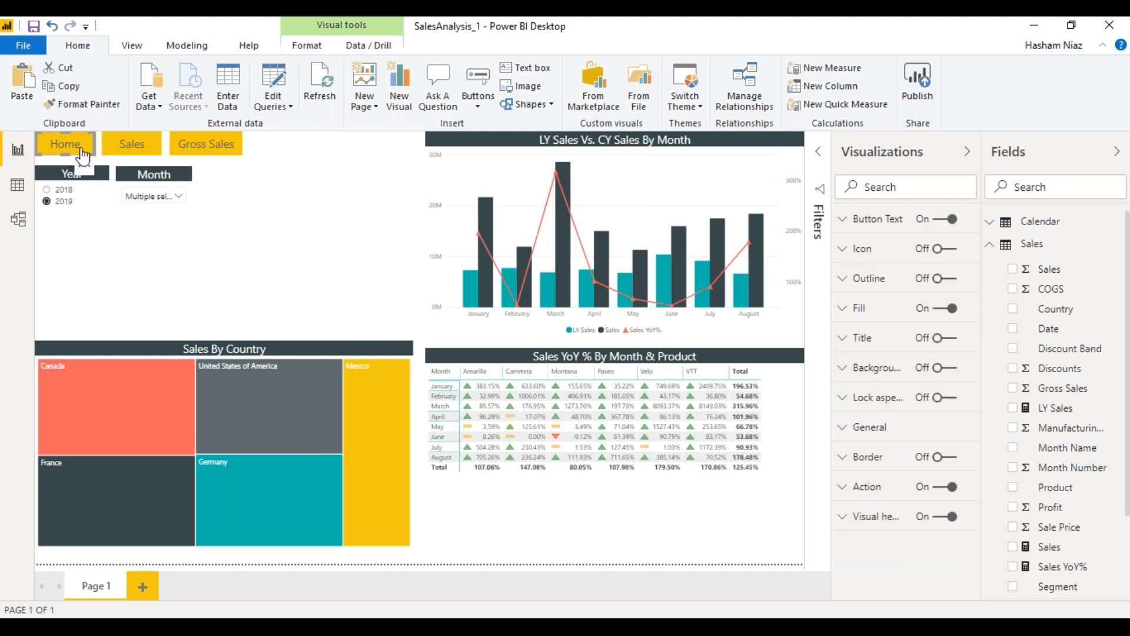
left_click(81, 151, "ctrl")
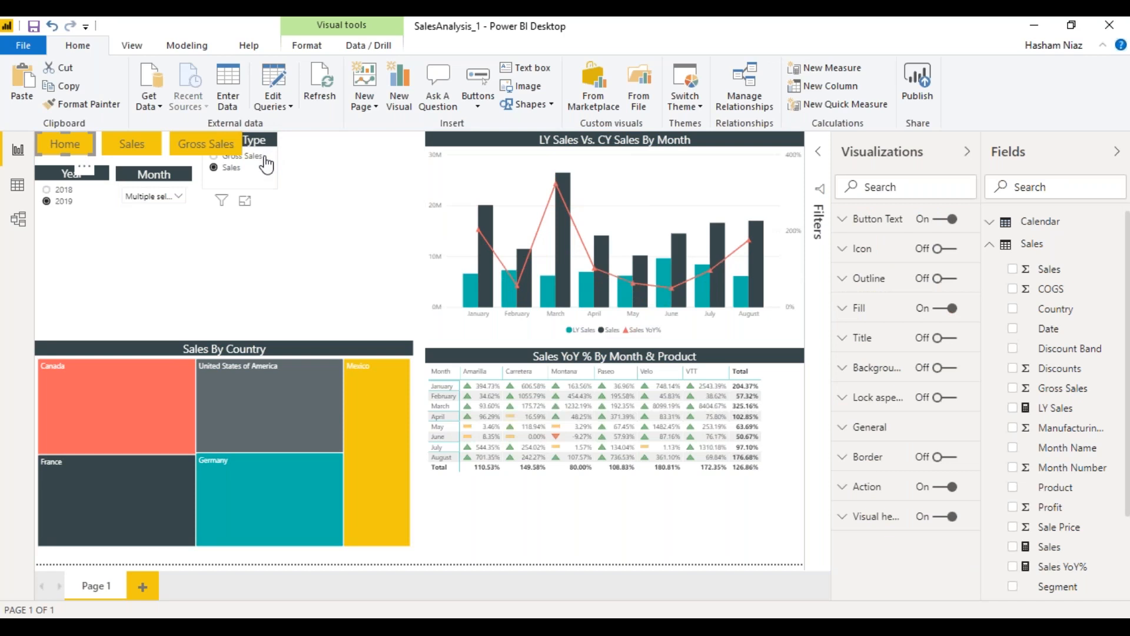
left_click_drag(264, 162, 259, 152)
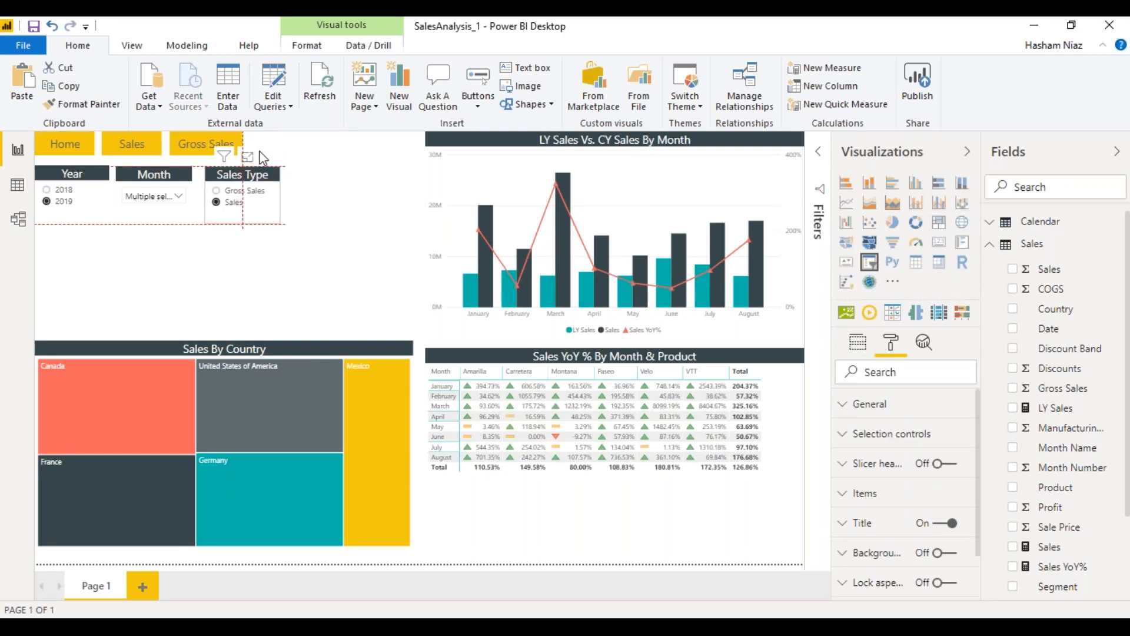
left_click(34, 26)
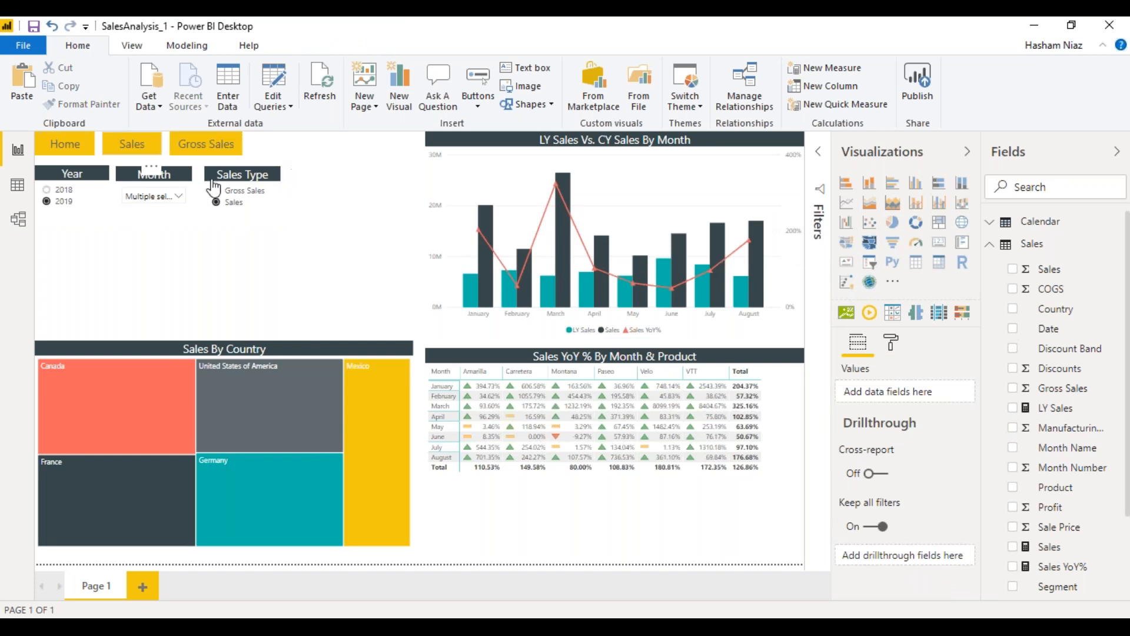
Step: Test the Sales, Gross Sales and Home buttons by following each one's bookmark
left_click(157, 148, "ctrl")
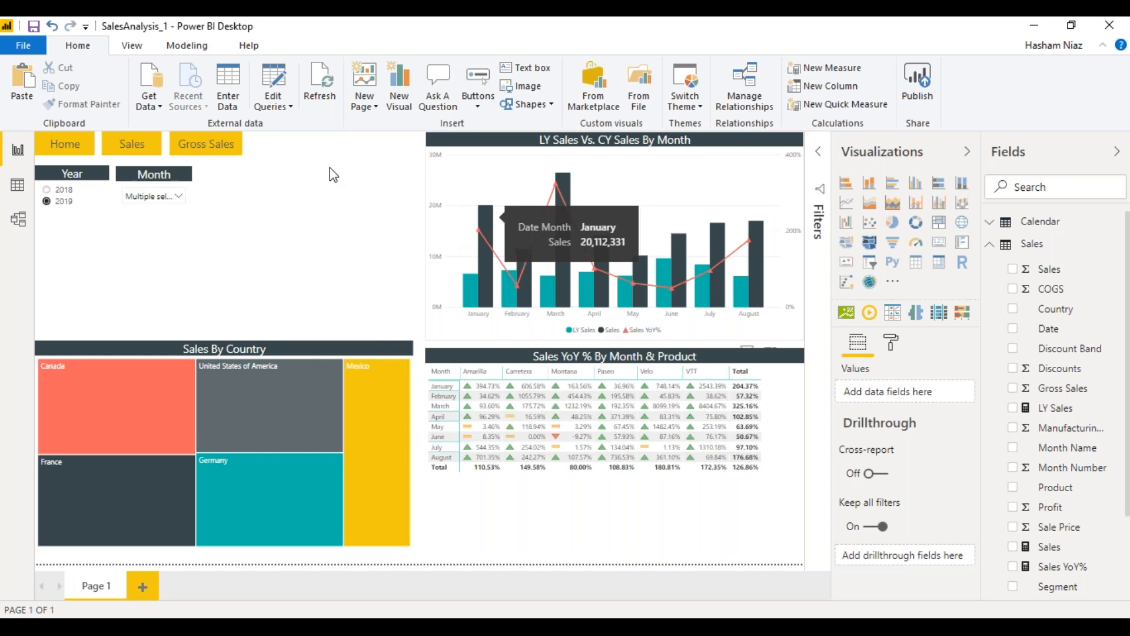
left_click(224, 152, "ctrl")
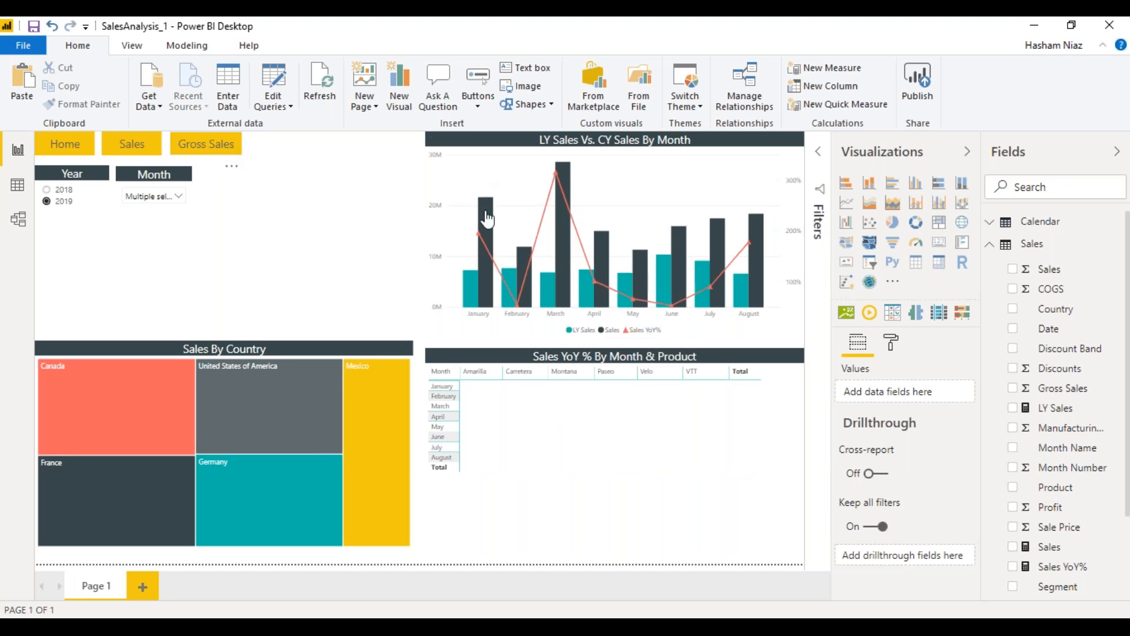
left_click(69, 156, "ctrl")
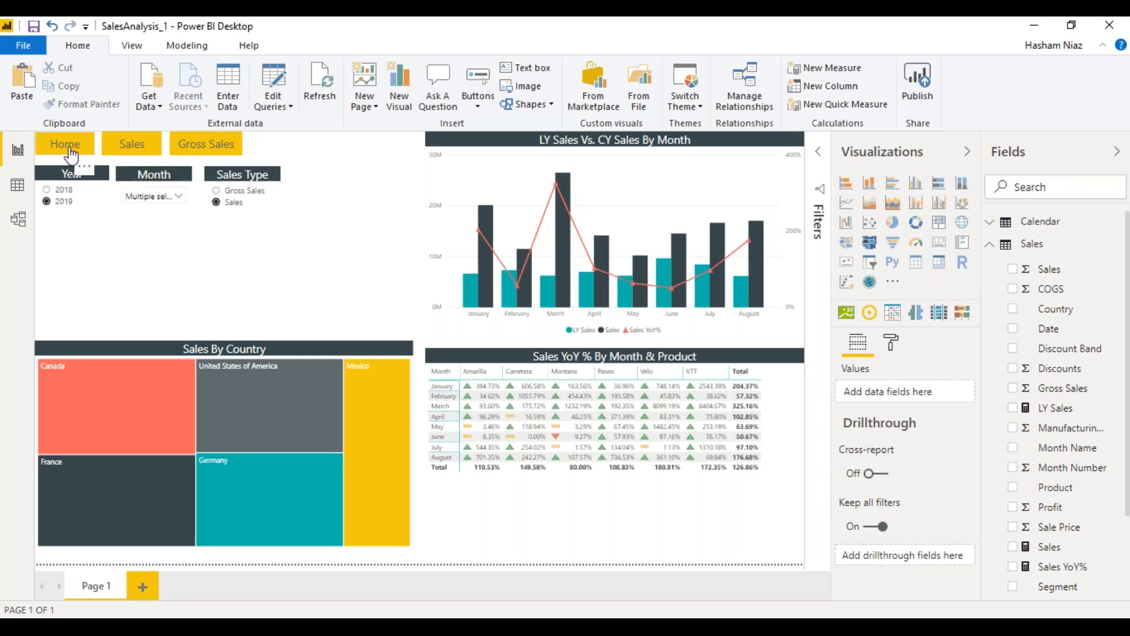
Step: Start a new what-if parameter named "Sales %" with the Decimal number data type
left_click(143, 51)
left_click(195, 49)
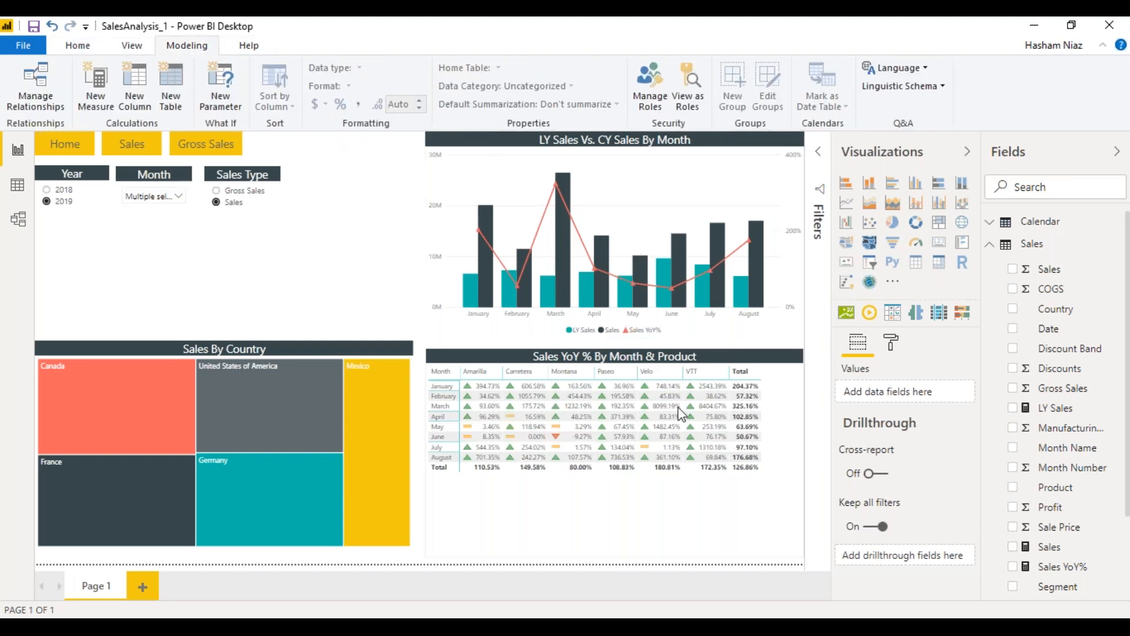
mouse_move(493, 280)
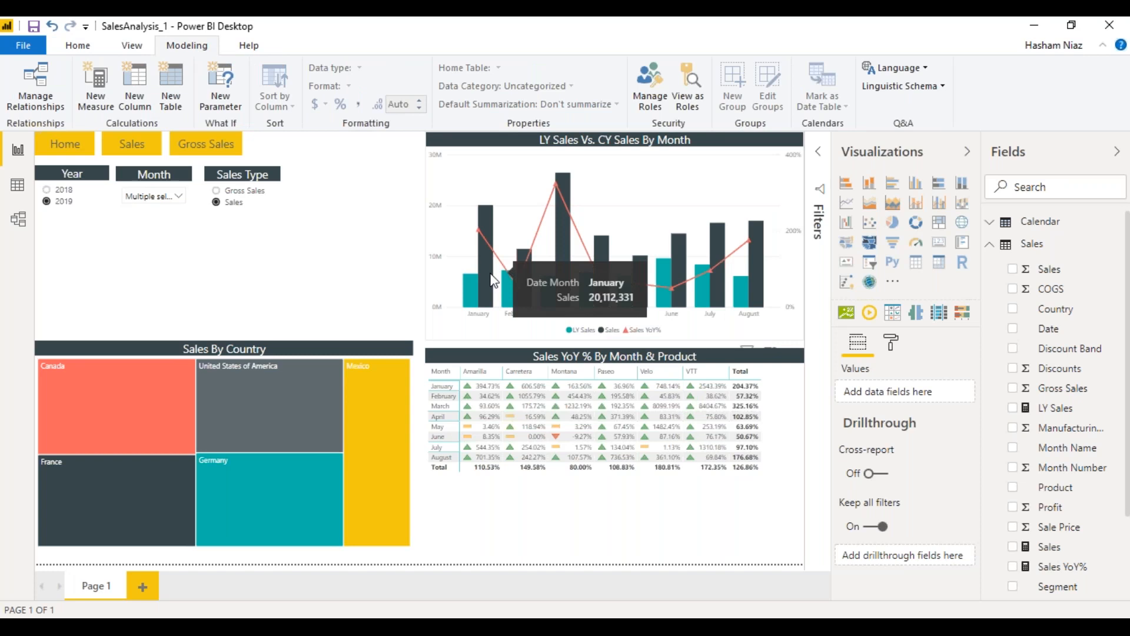
mouse_move(477, 300)
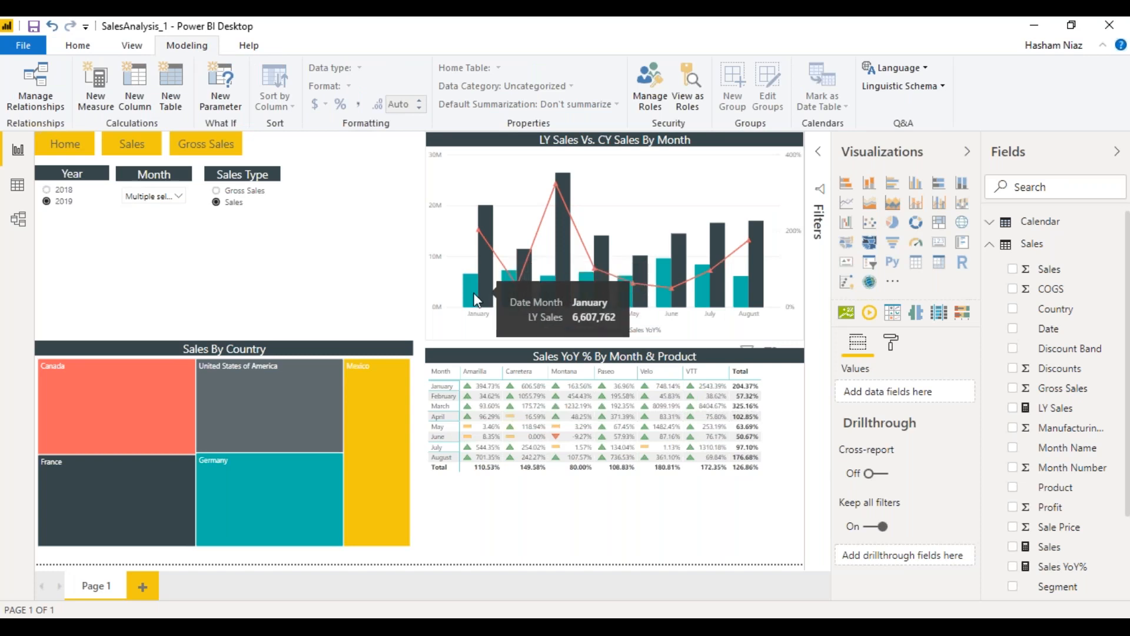
mouse_move(742, 285)
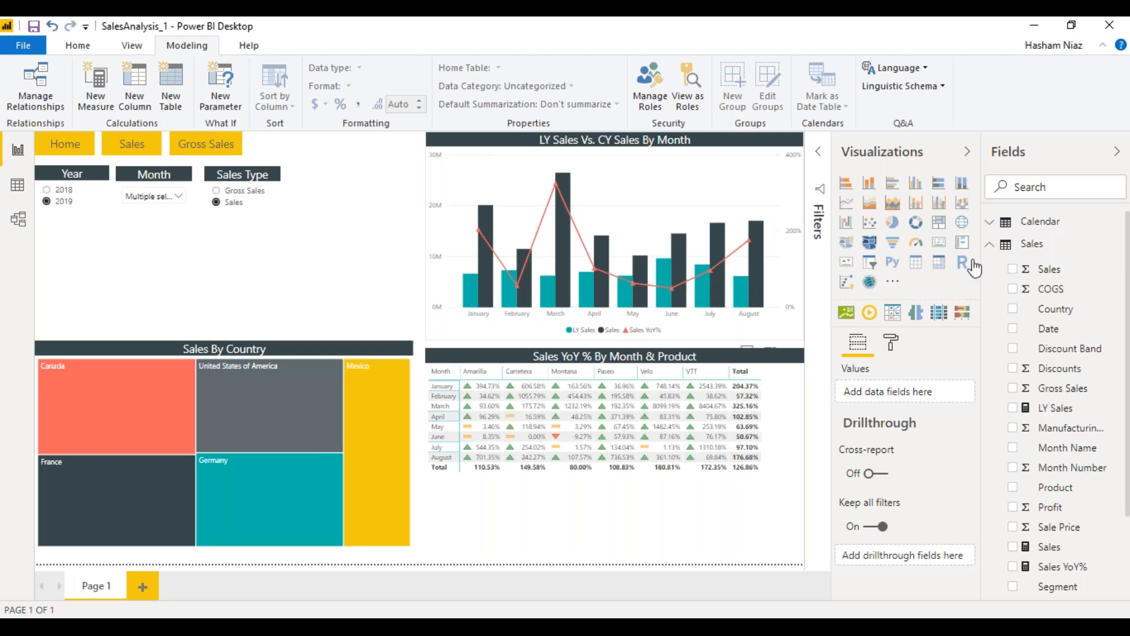
left_click(990, 244)
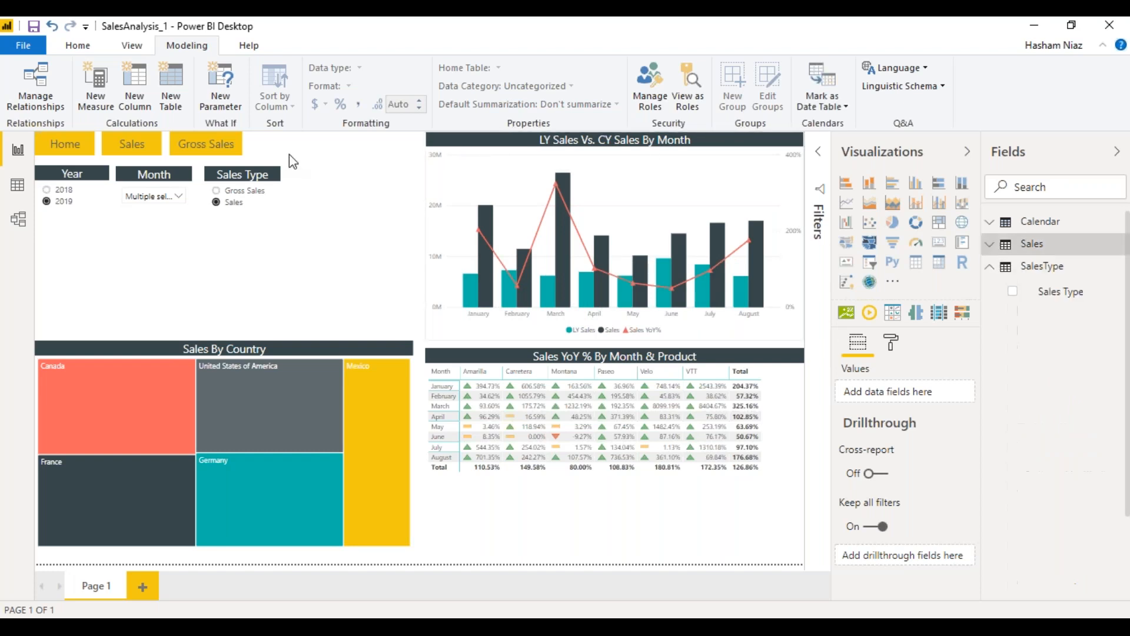
left_click(239, 108)
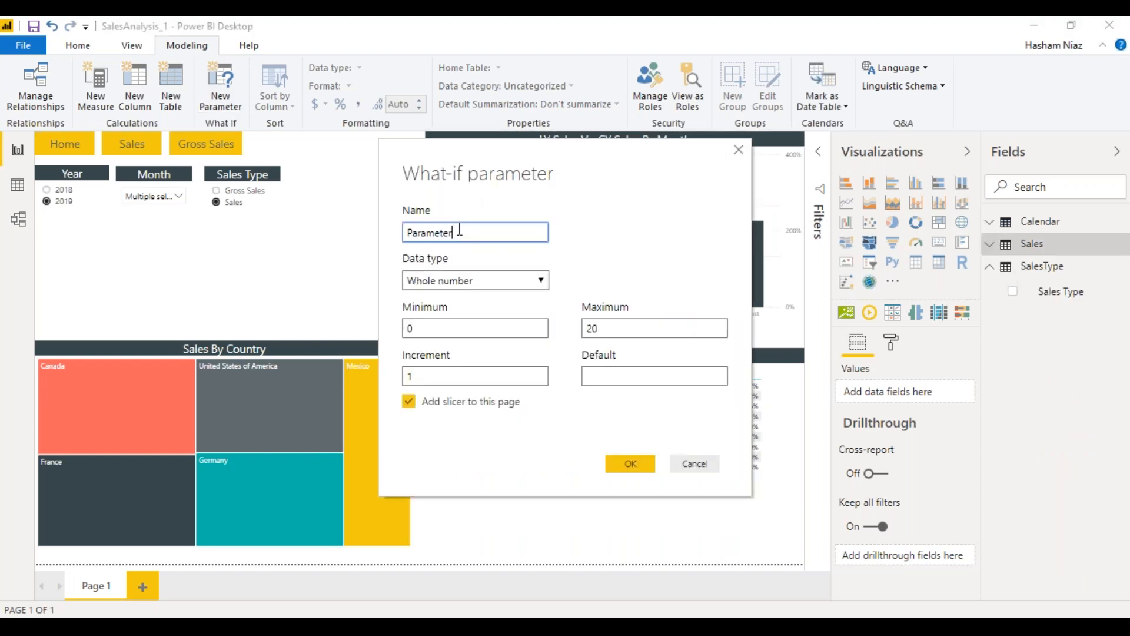
left_click_drag(457, 231, 372, 234)
type("Sales %")
left_click(534, 280)
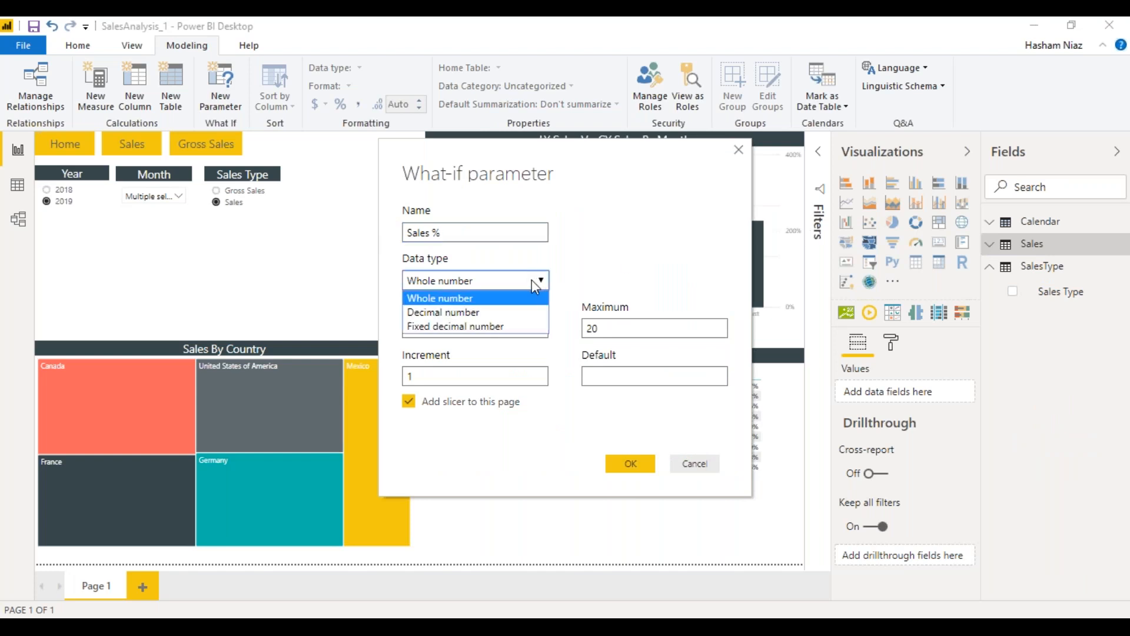
left_click(496, 312)
Step: Set the parameter's minimum to 0.05, maximum to 0.5, increment to 0.05 and default to 0.05
left_click(412, 328)
type(".05")
double_click(643, 326)
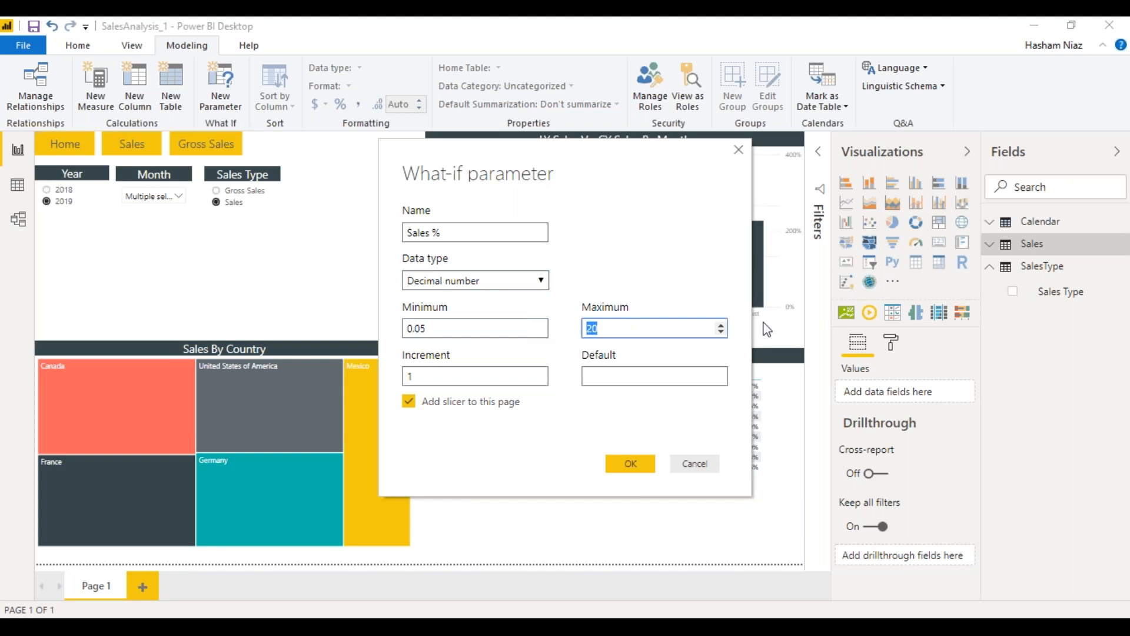
type("0.5")
double_click(448, 375)
type("0")
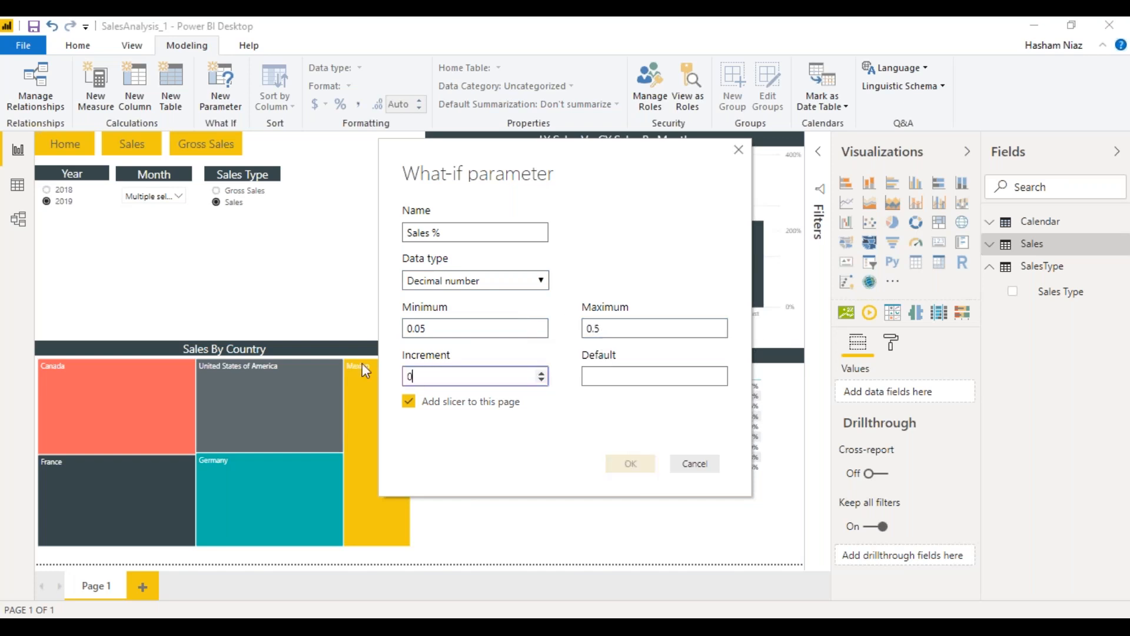
type(".05")
left_click(618, 375)
type("0.05")
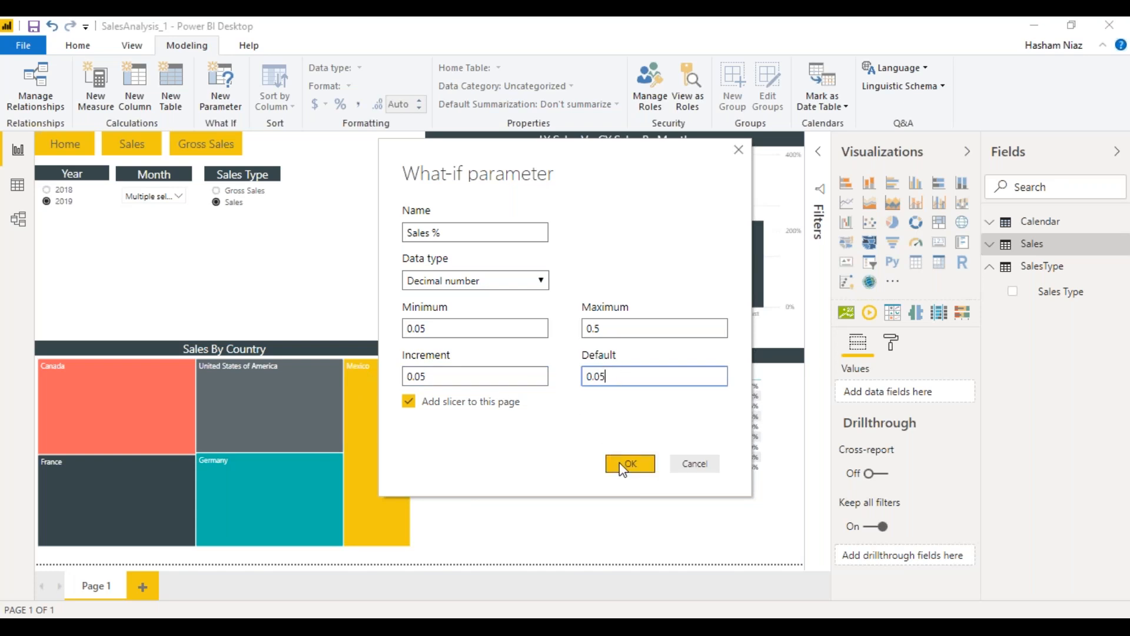
Step: Extend the parameter name to "Sales % Increase", create it with its slicer, and move the slicer beside the Sales Type slicer
left_click(430, 232)
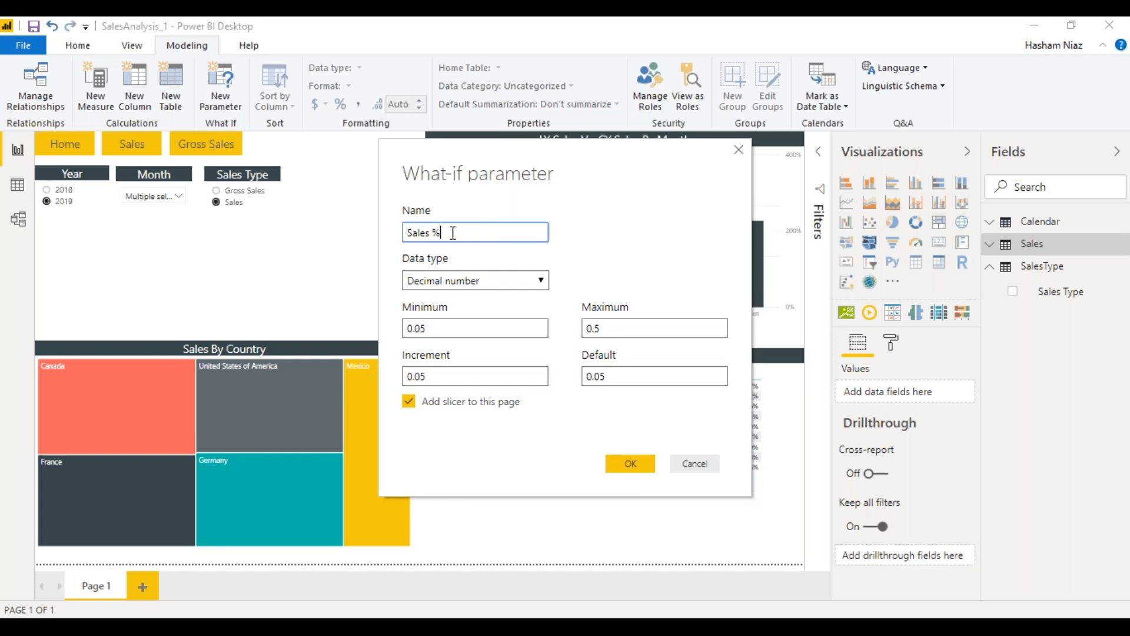
left_click(458, 234)
type("Increase")
left_click(613, 471)
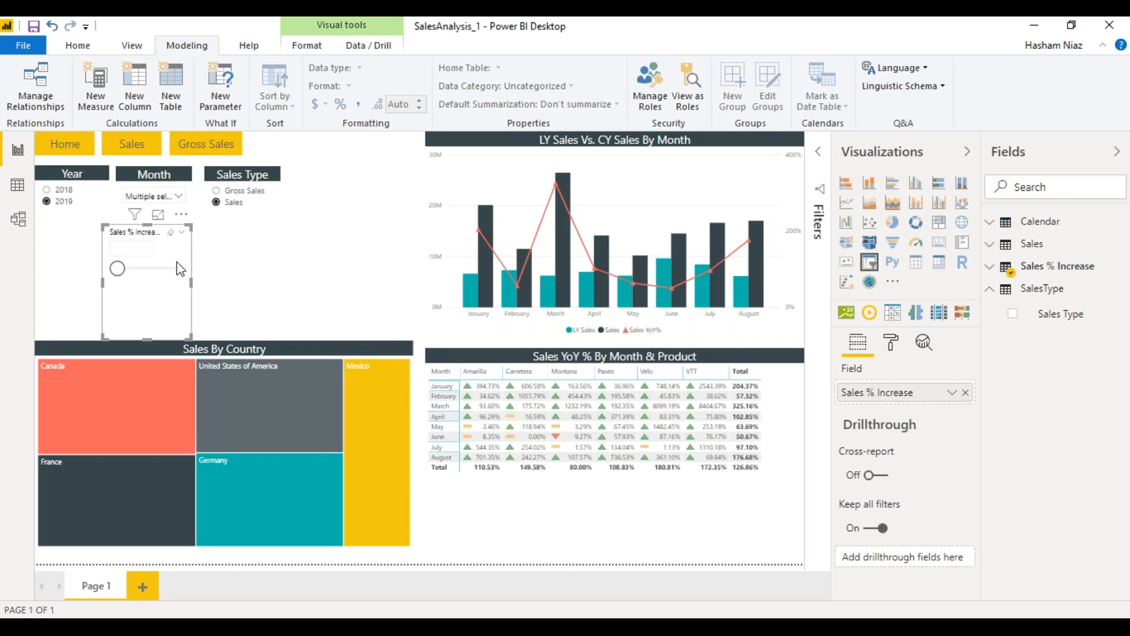
left_click_drag(189, 263, 387, 159)
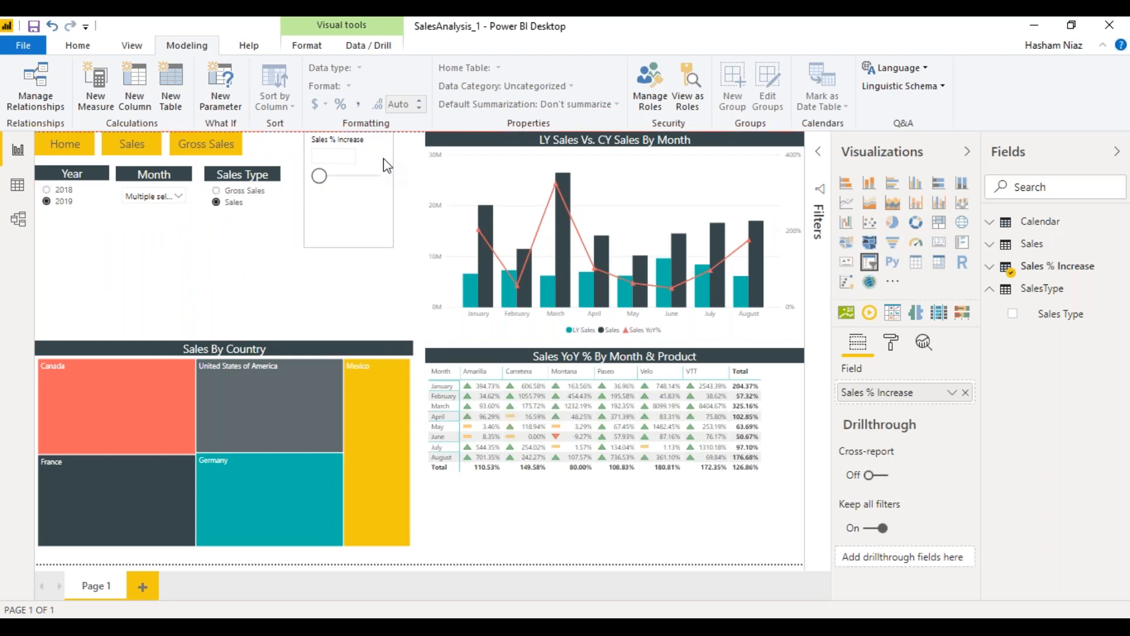
Step: Move the Sales % Increase slicer to 0.40 and format its parameter field as Percentage
left_click(333, 176)
left_click_drag(351, 185, 384, 185)
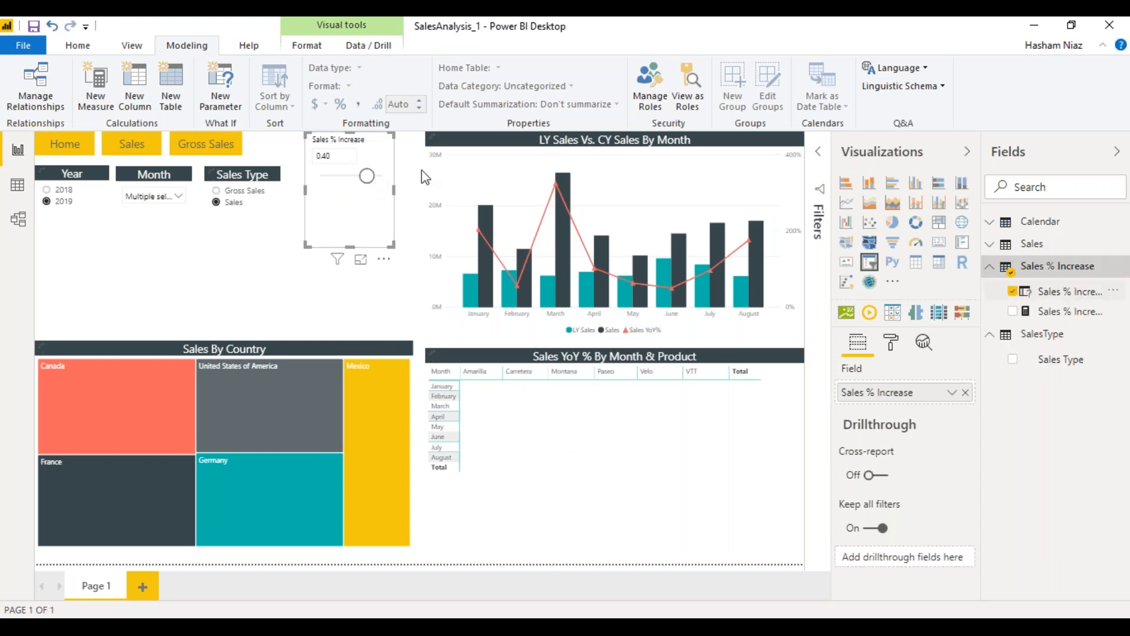
left_click(1064, 294)
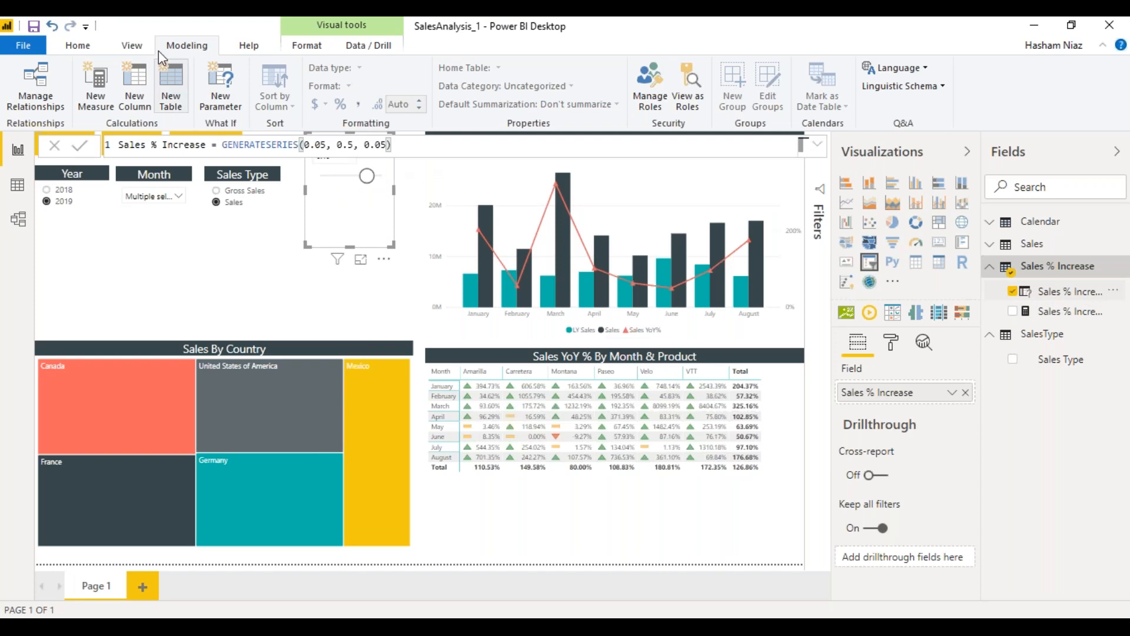
left_click(1076, 298)
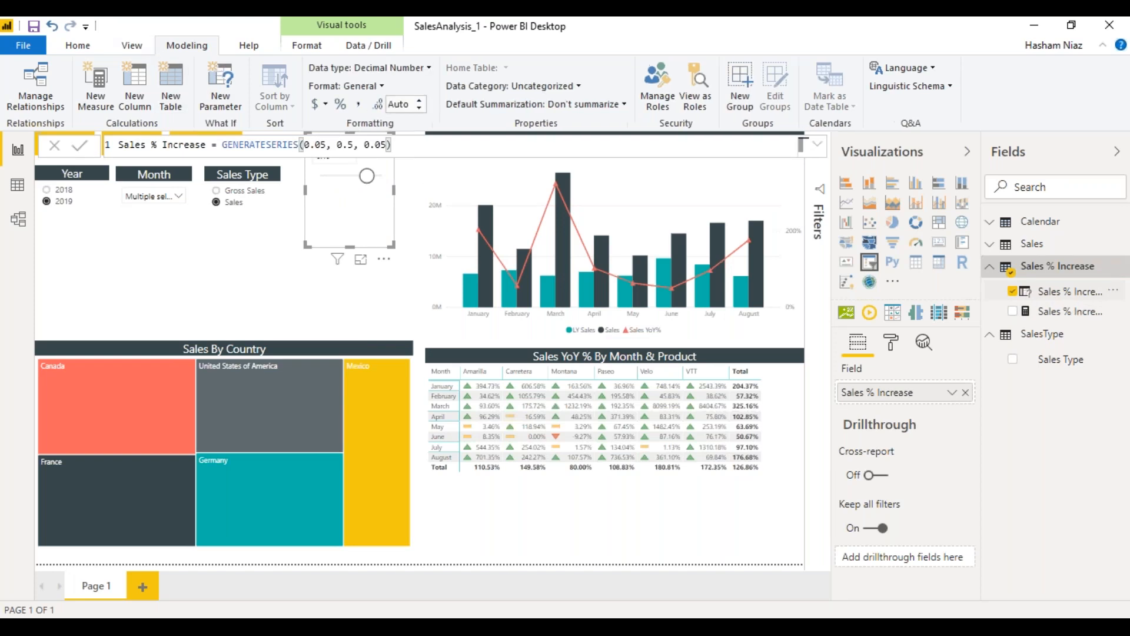
left_click(374, 86)
left_click(377, 197)
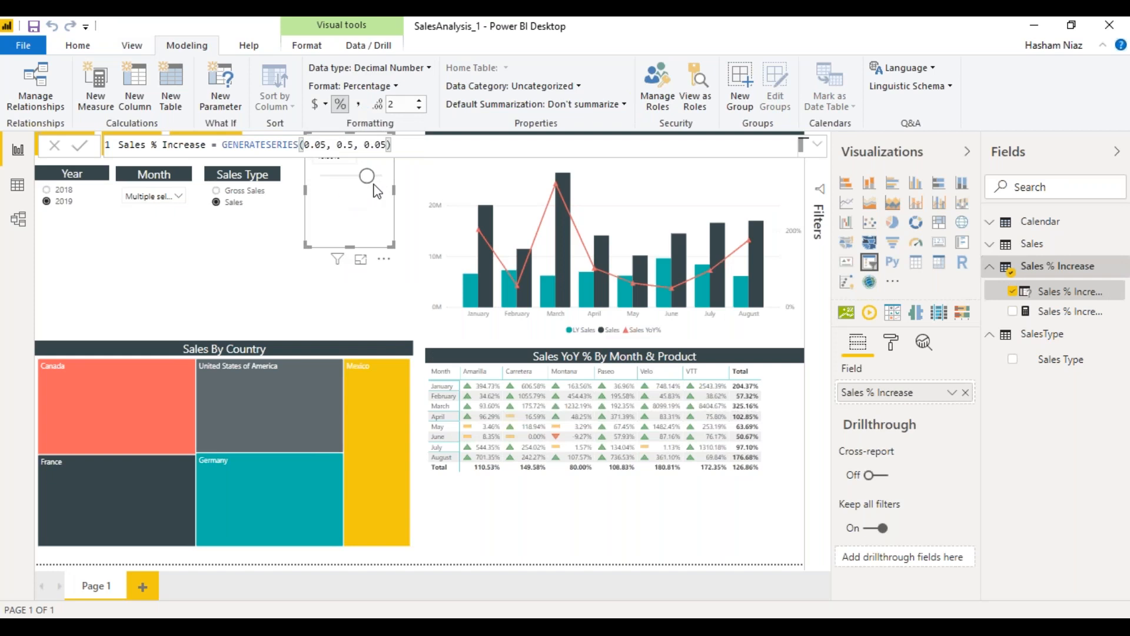
left_click(263, 268)
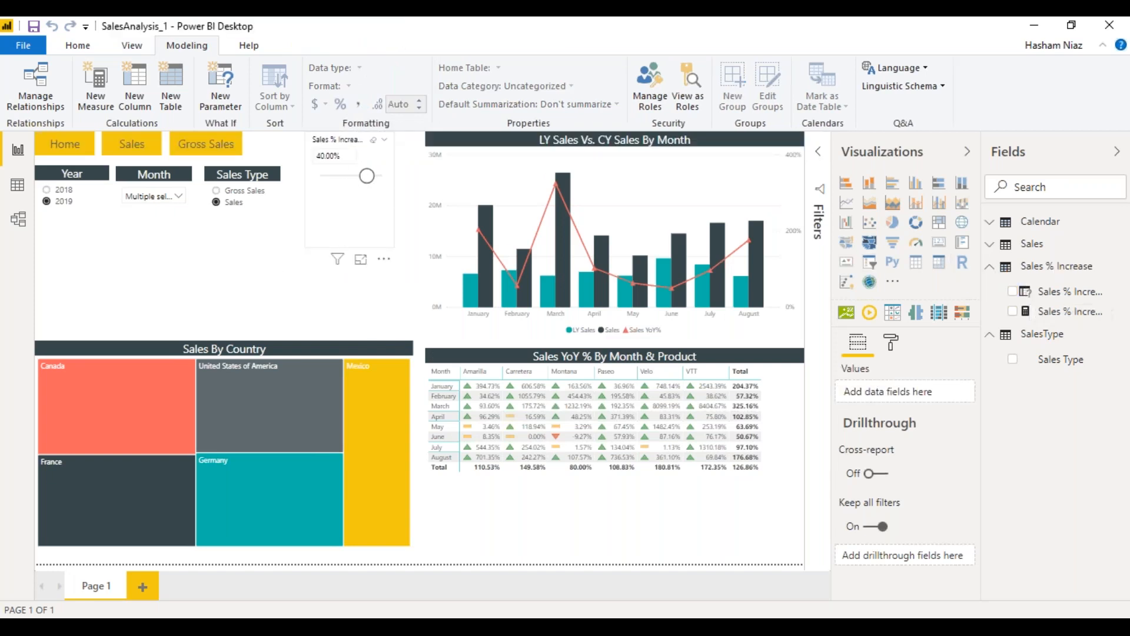
Step: Reduce the Sales % Increase field to zero decimal places and set its slicer to 15%
left_click(1057, 291)
left_click(418, 108)
left_click(419, 108)
left_click(357, 199)
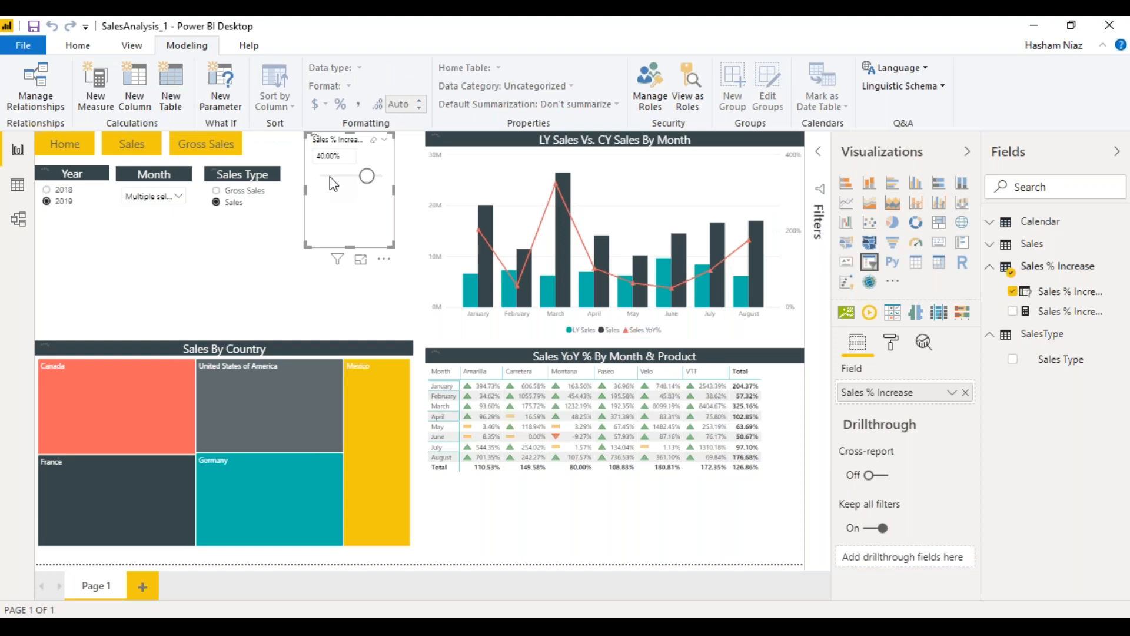
left_click(330, 177)
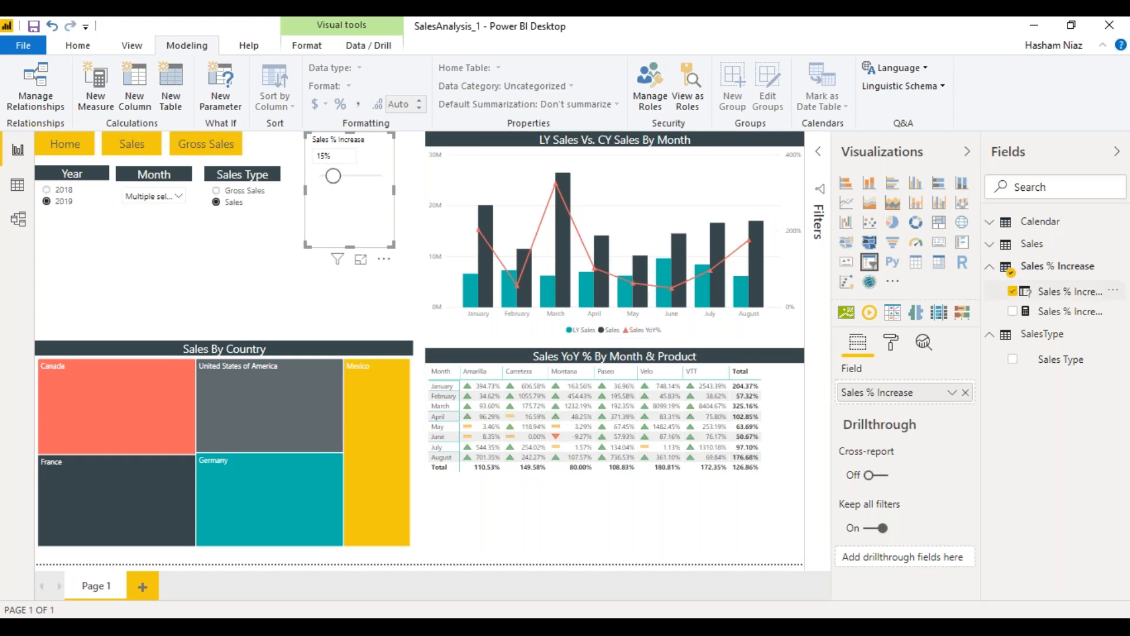
Step: Add a measure to the Sales % Increase table: Sales After Increase = Sales[Sales] + (Sales[Sales] * 'Sales Increase Percentage'[Sales Increase Percentage Value])
right_click(1065, 291)
left_click(1043, 195)
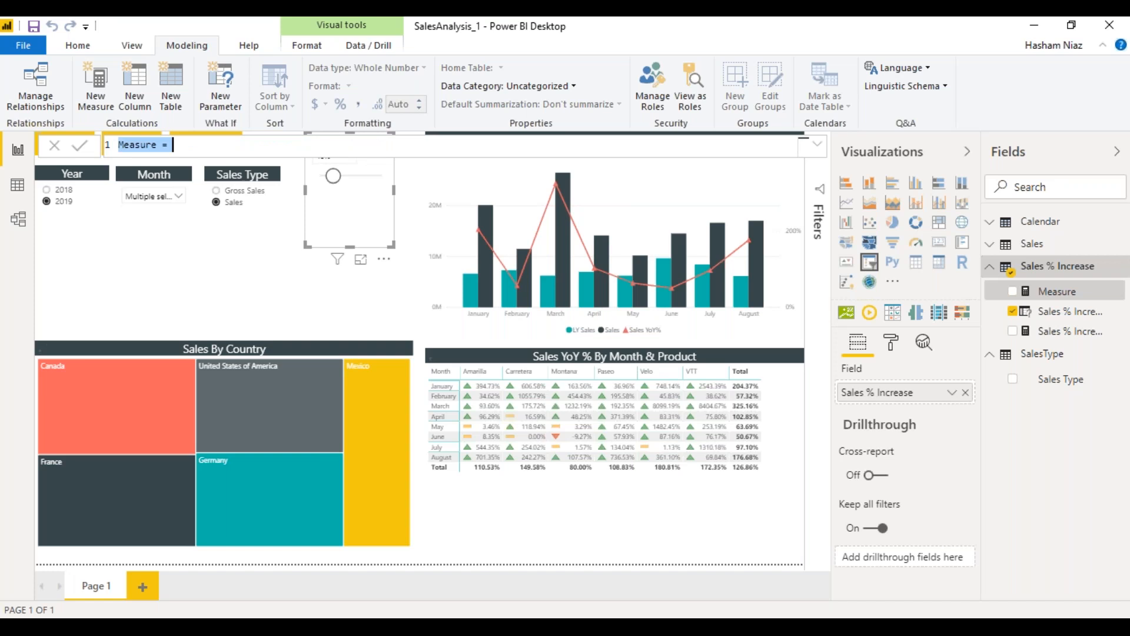
type("Sales After Increase = Sales[Sales] + (Sales[Sales] * 'Sales Increase Percentage'[Sales Increase Percentage Value])")
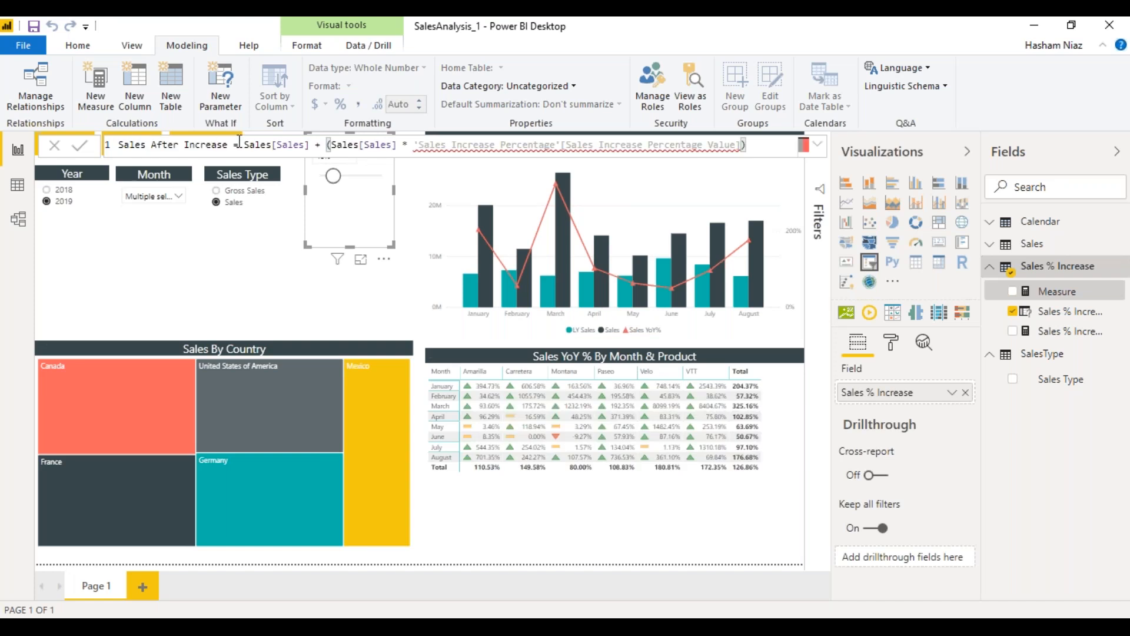
Step: Replace the invalid parameter reference in the formula with 'Sales % Increase'[Sales % Increase Value], close the parenthesis and commit the measure
left_click_drag(413, 145, 655, 144)
left_click_drag(655, 145, 766, 143)
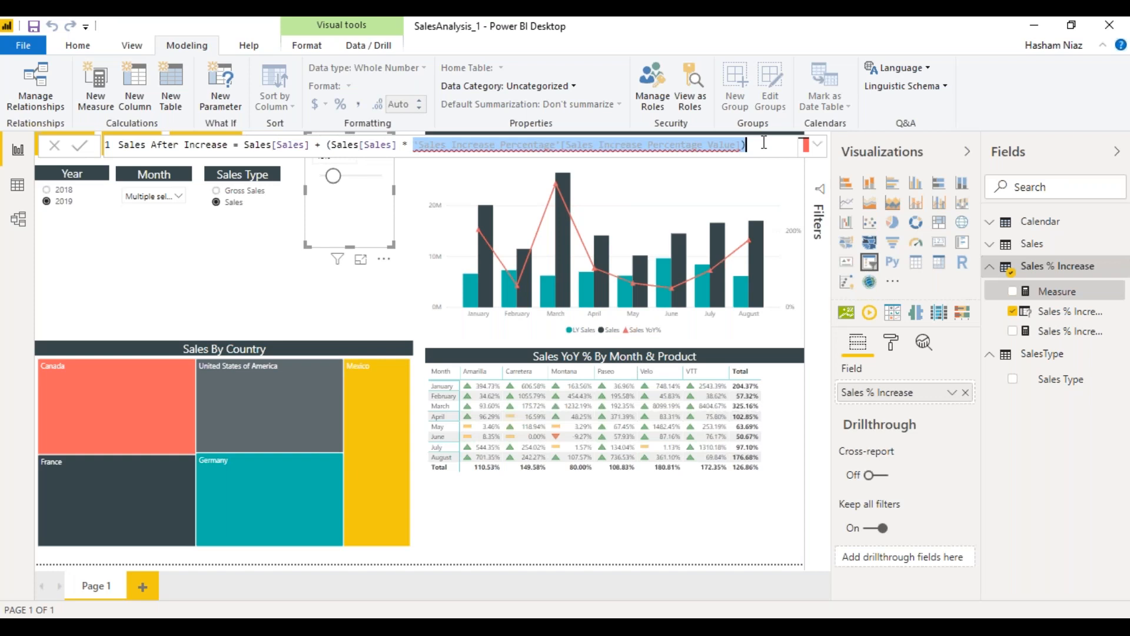
key("BackSpace")
type("Sales")
key("Down")
key("Down")
key("Tab")
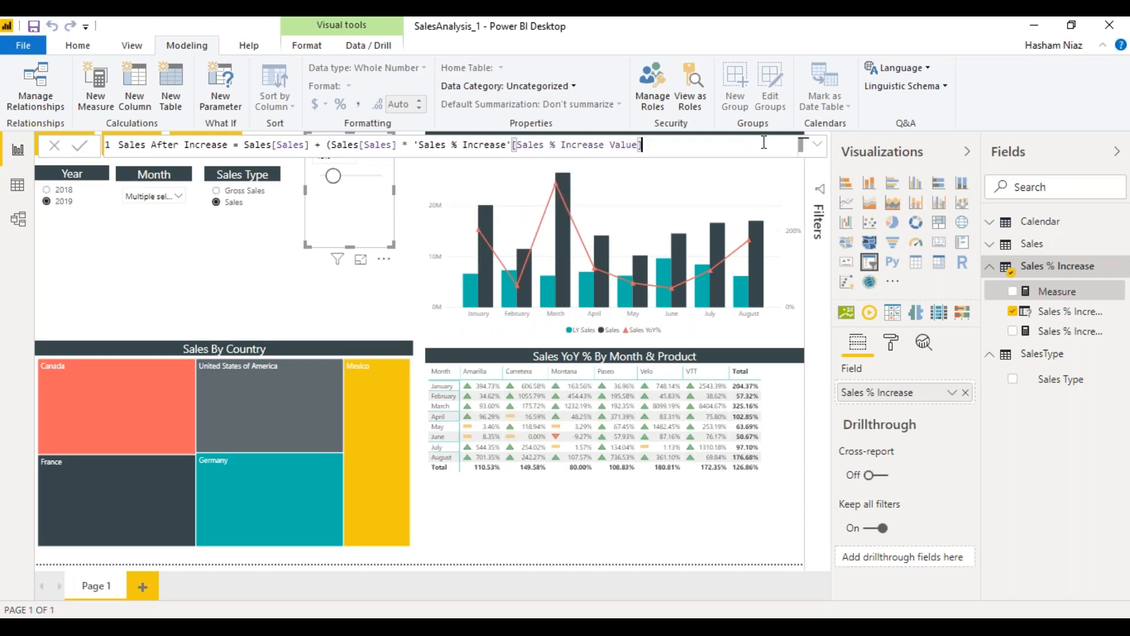
type(")")
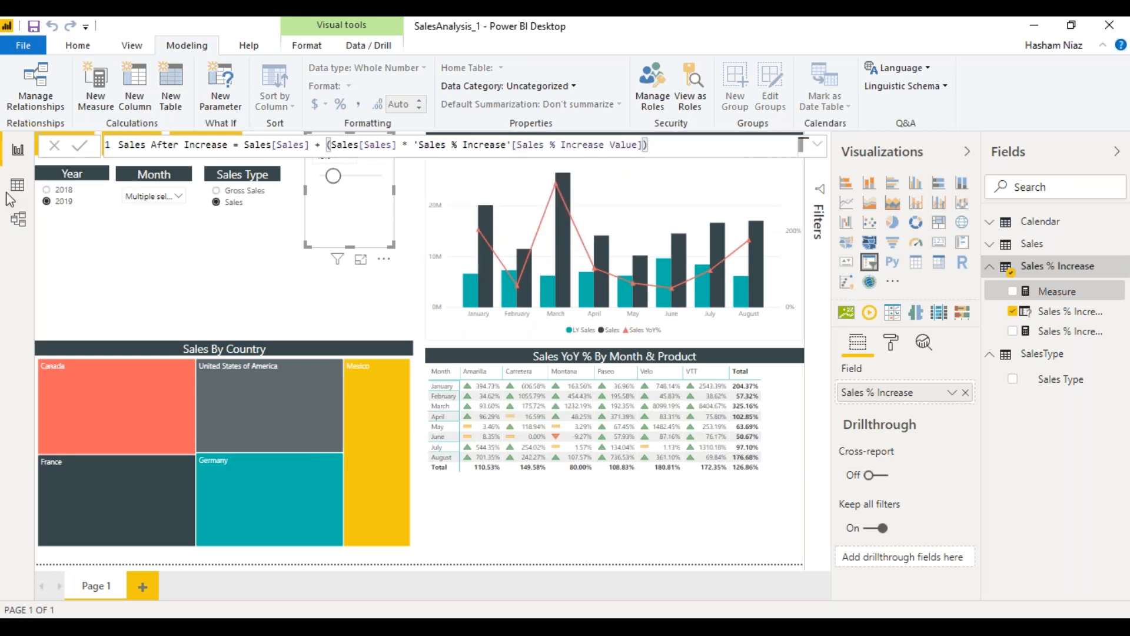
left_click(86, 148)
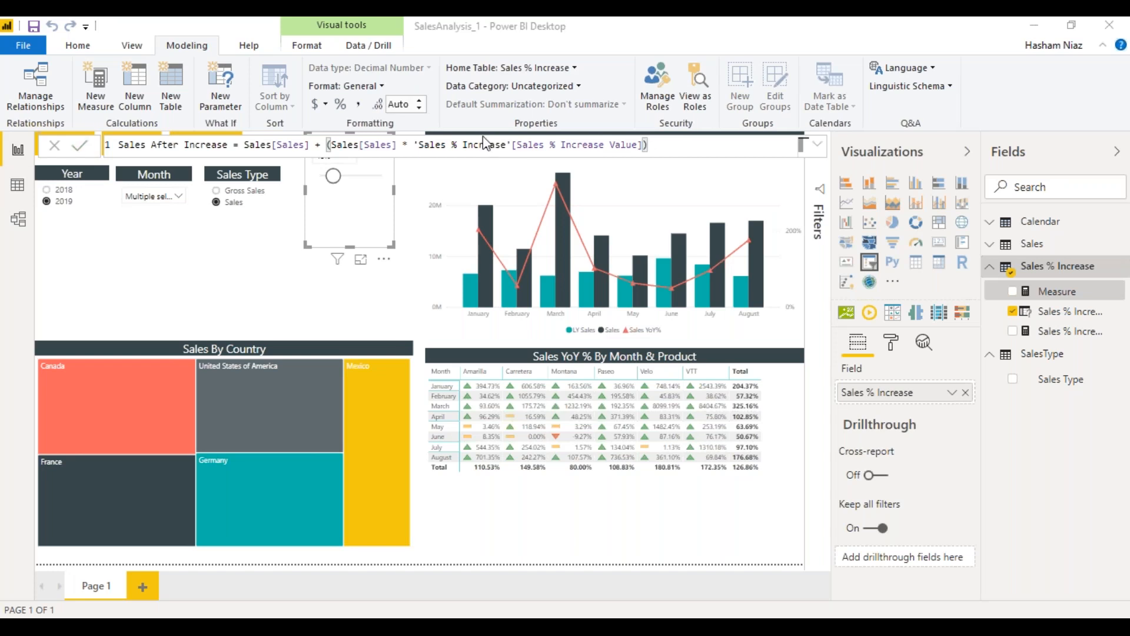
Step: Format Sales After Increase as Whole number and add it to the column values of the LY Sales Vs. CY Sales By Month chart
left_click(376, 89)
left_click(369, 178)
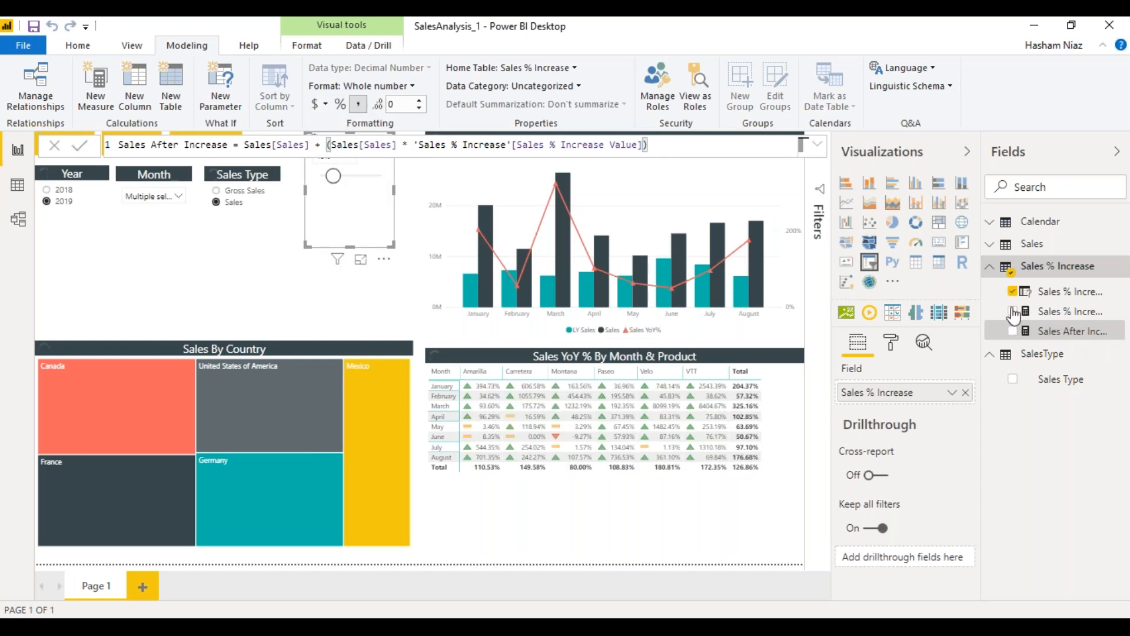
left_click(699, 188)
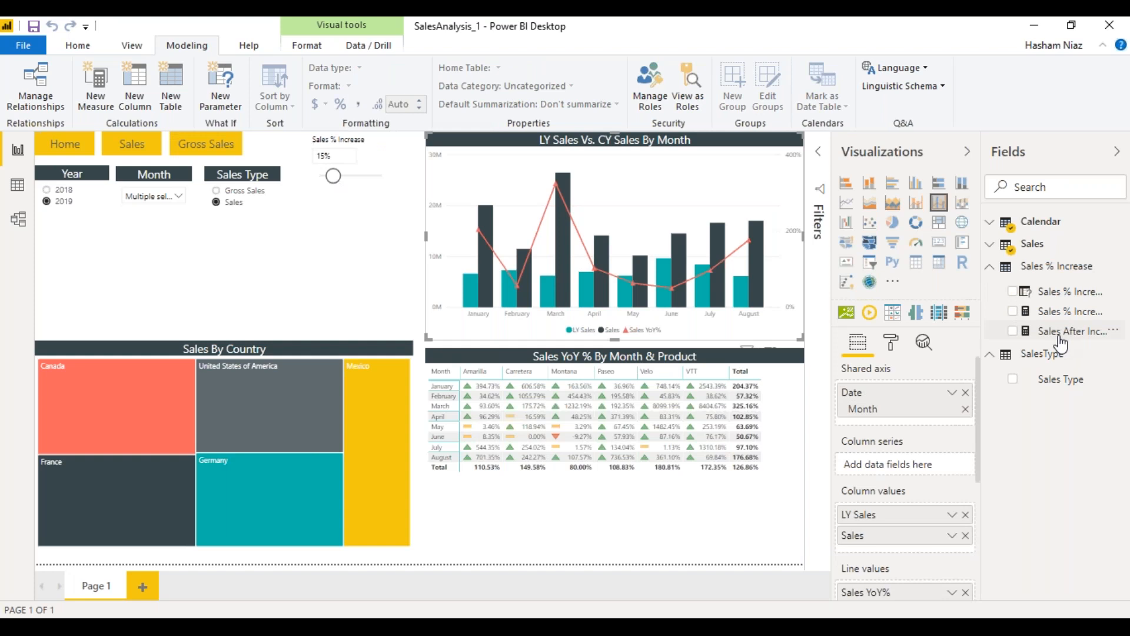
left_click_drag(1062, 343, 915, 548)
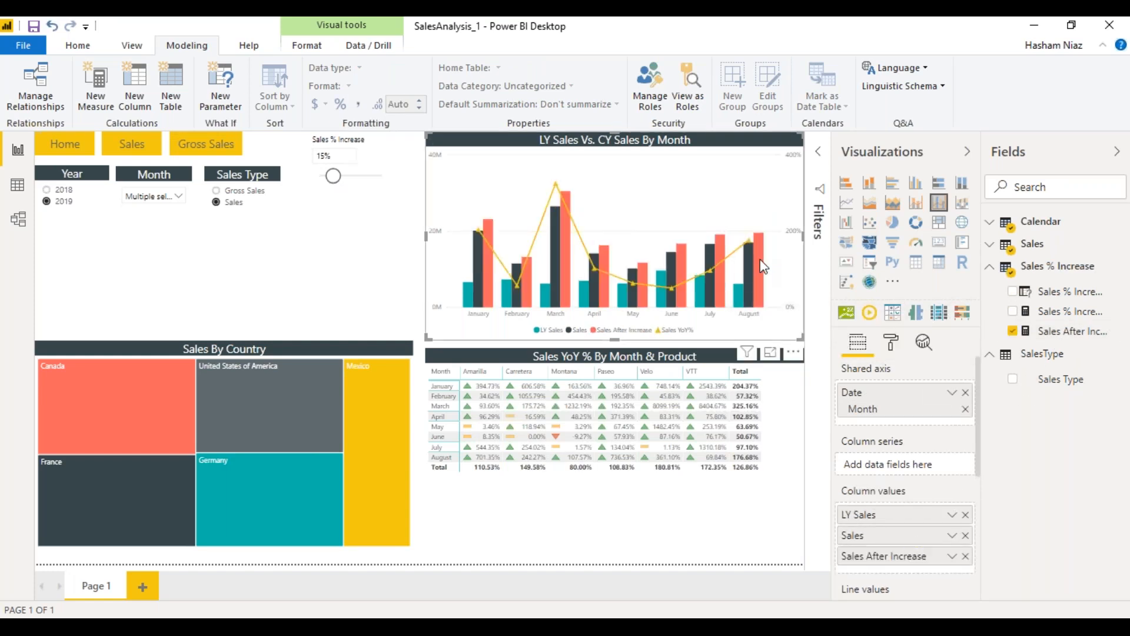
Step: Compare August's Sales After Increase in the chart with the Sales % Increase slicer at 15%, 25% and 40%
mouse_move(764, 266)
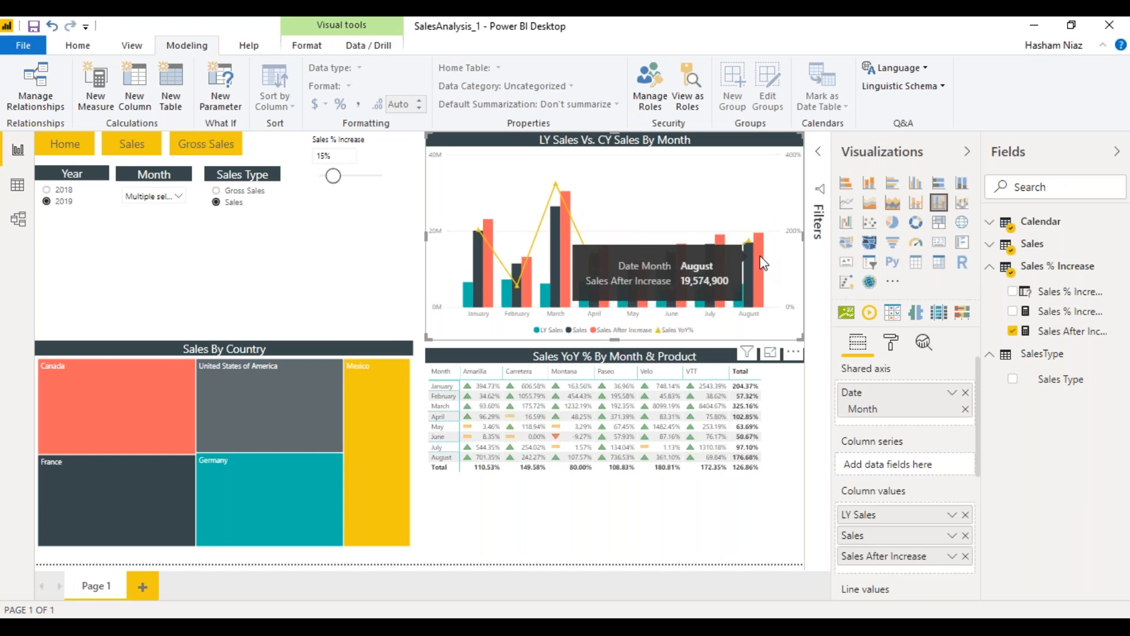
left_click_drag(334, 175, 347, 175)
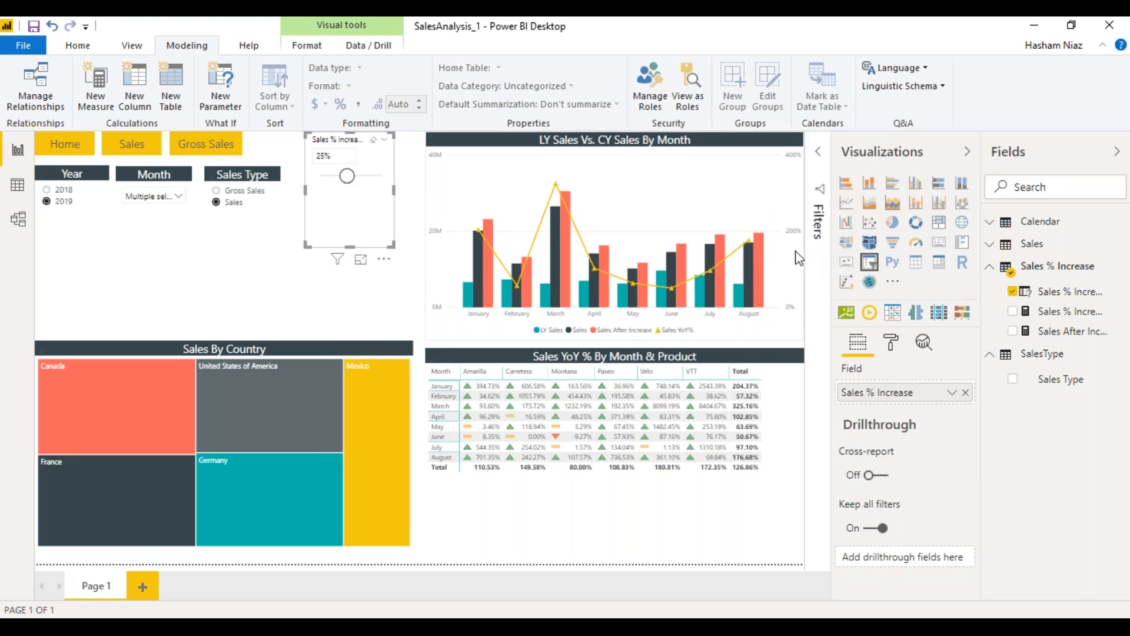
mouse_move(763, 245)
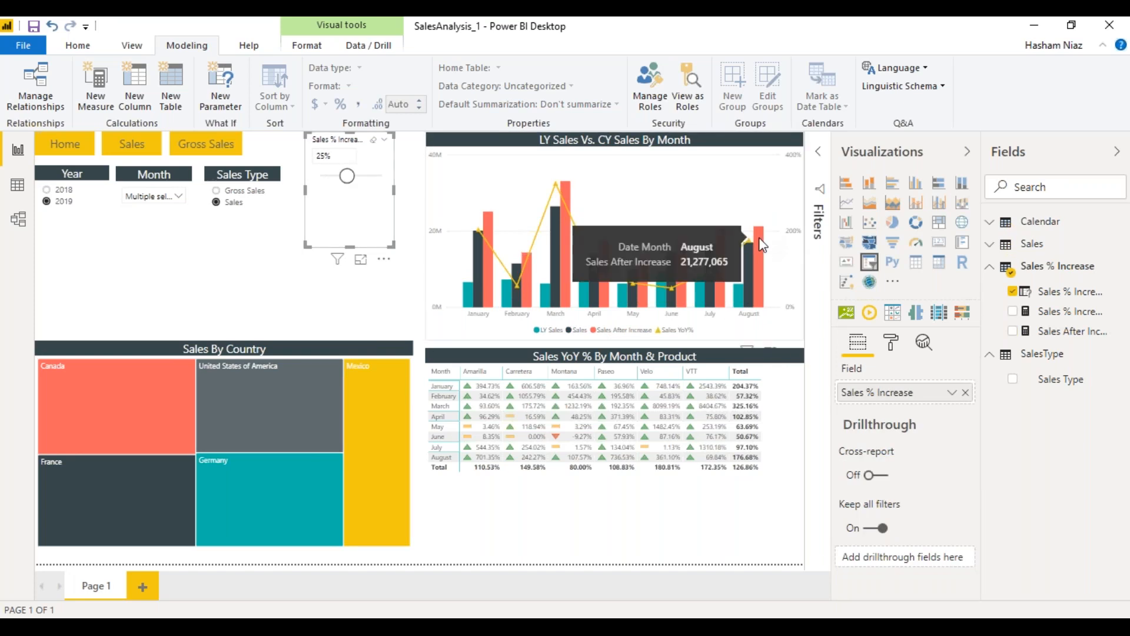
left_click_drag(352, 179, 372, 188)
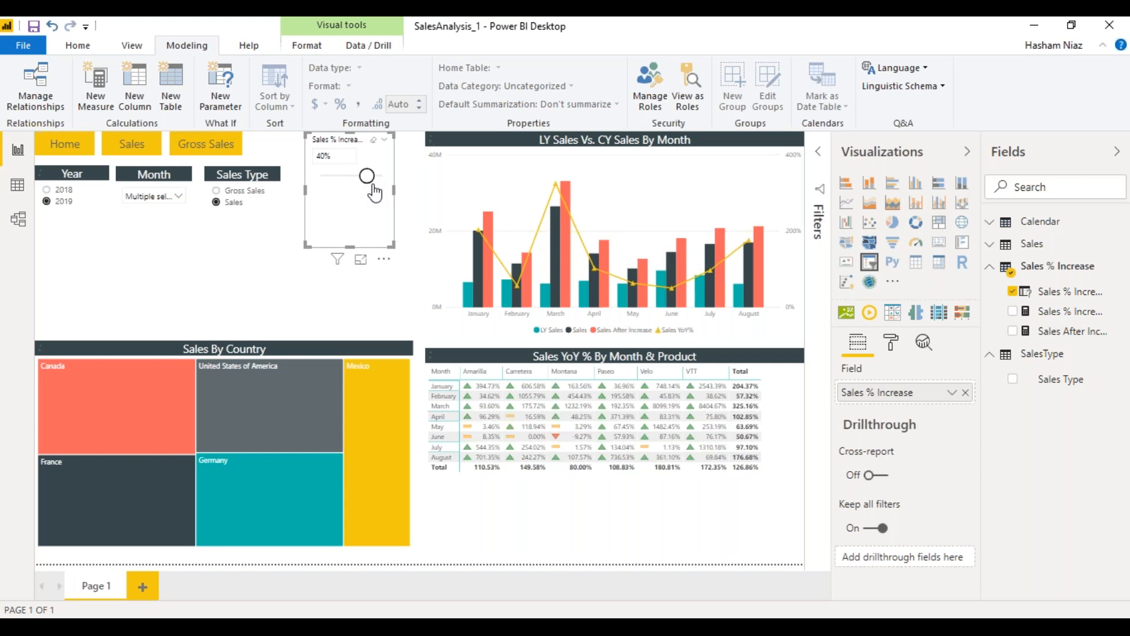
mouse_move(759, 238)
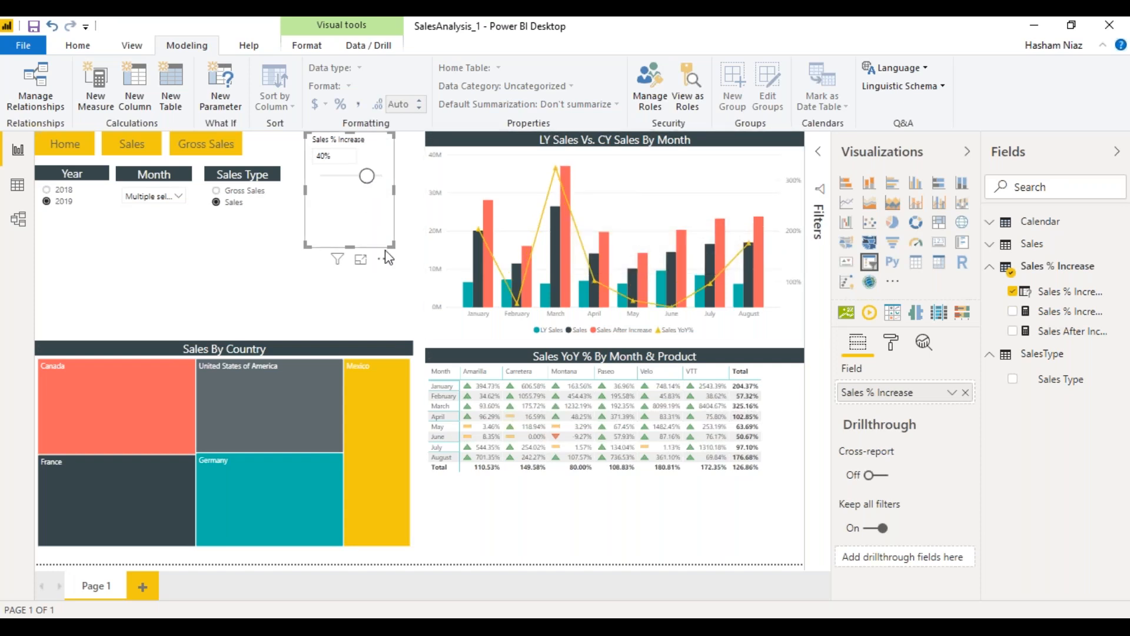
Step: Make the Sales % Increase slicer shorter and wider, reposition it beside the Gross Sales button, and set it to 10%
left_click_drag(390, 245, 413, 184)
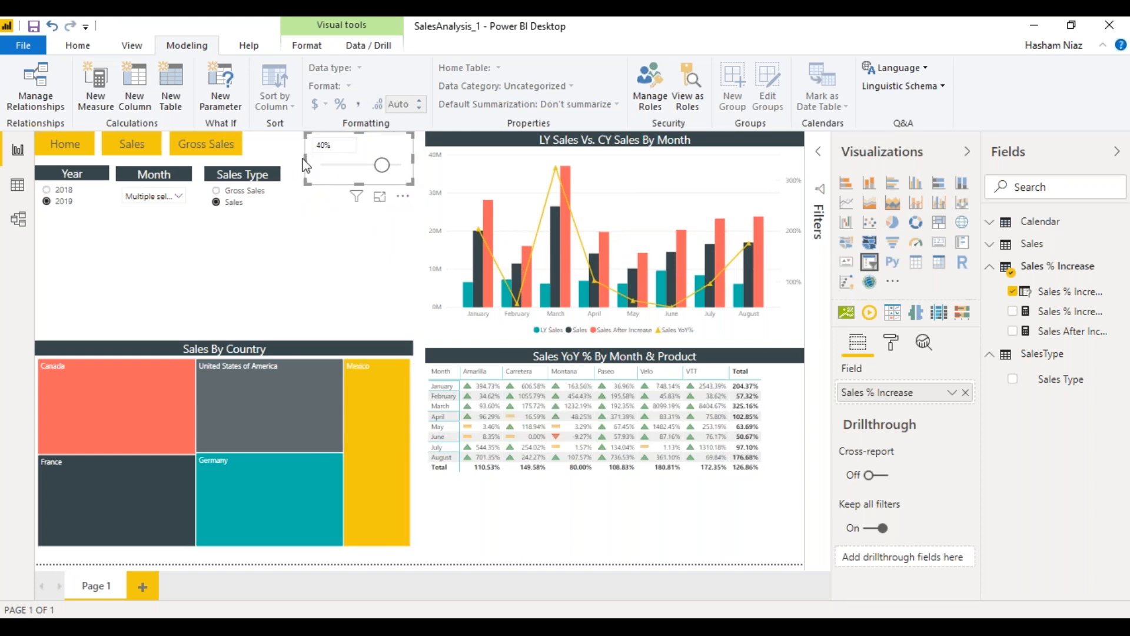
left_click_drag(307, 158, 303, 158)
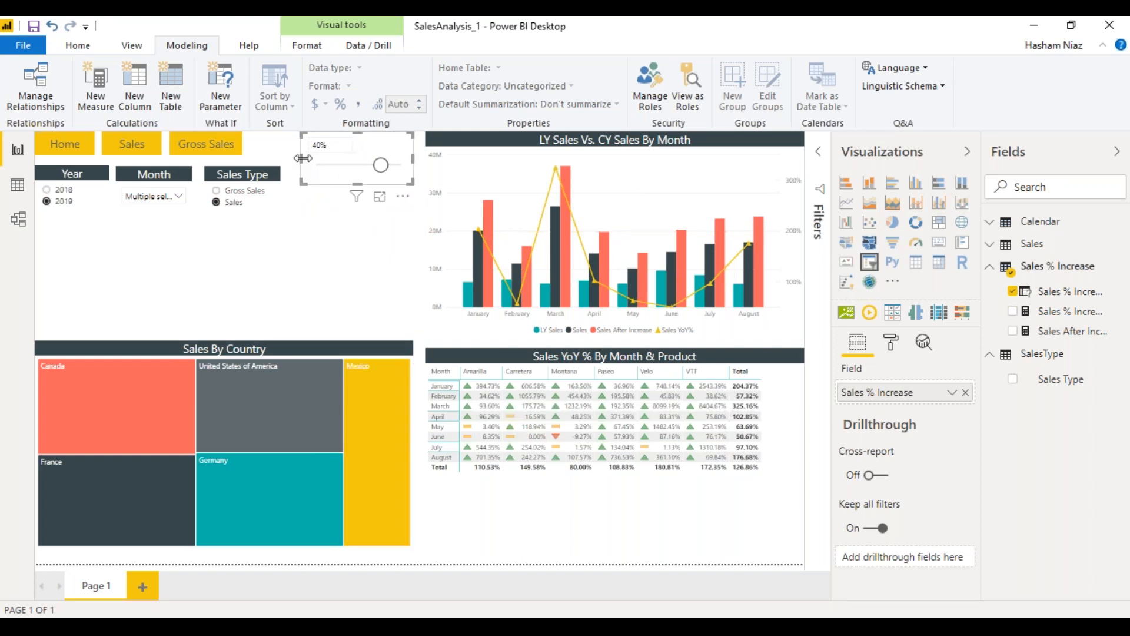
left_click(332, 145)
key("Return")
left_click_drag(385, 166, 346, 165)
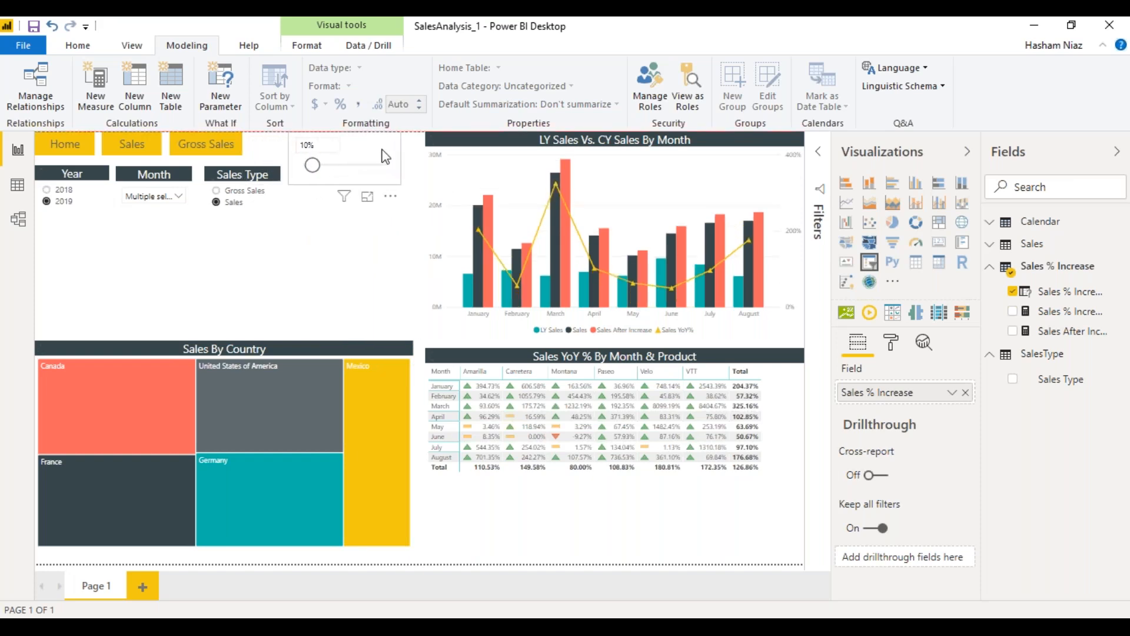
Step: Save the SalesAnalysis_1 report and start publishing it
left_click(39, 49)
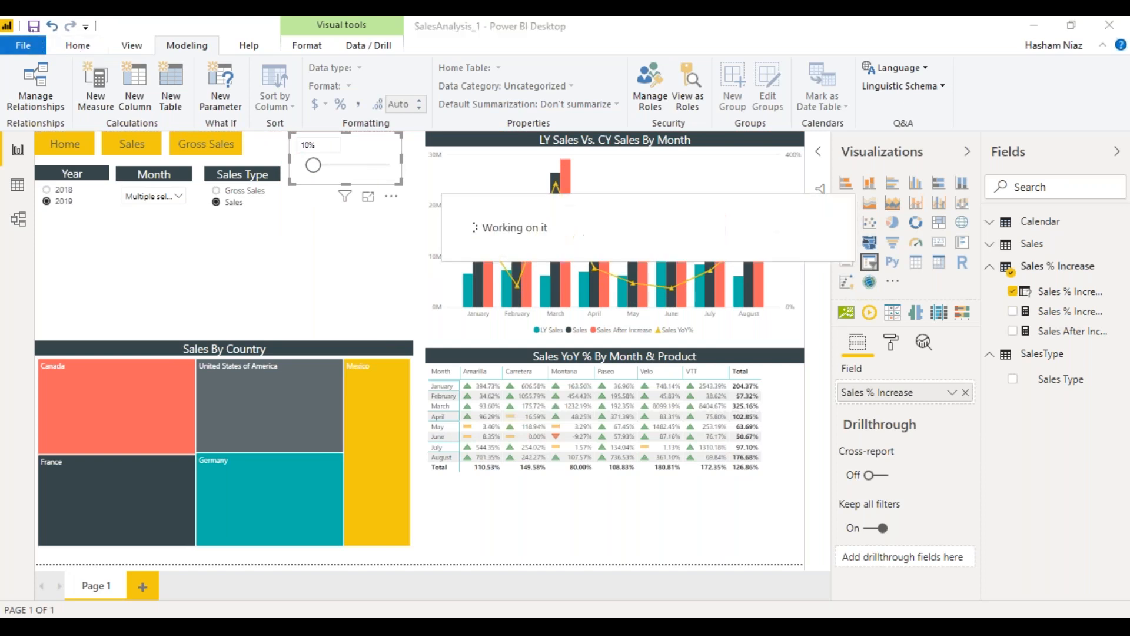
left_click(77, 52)
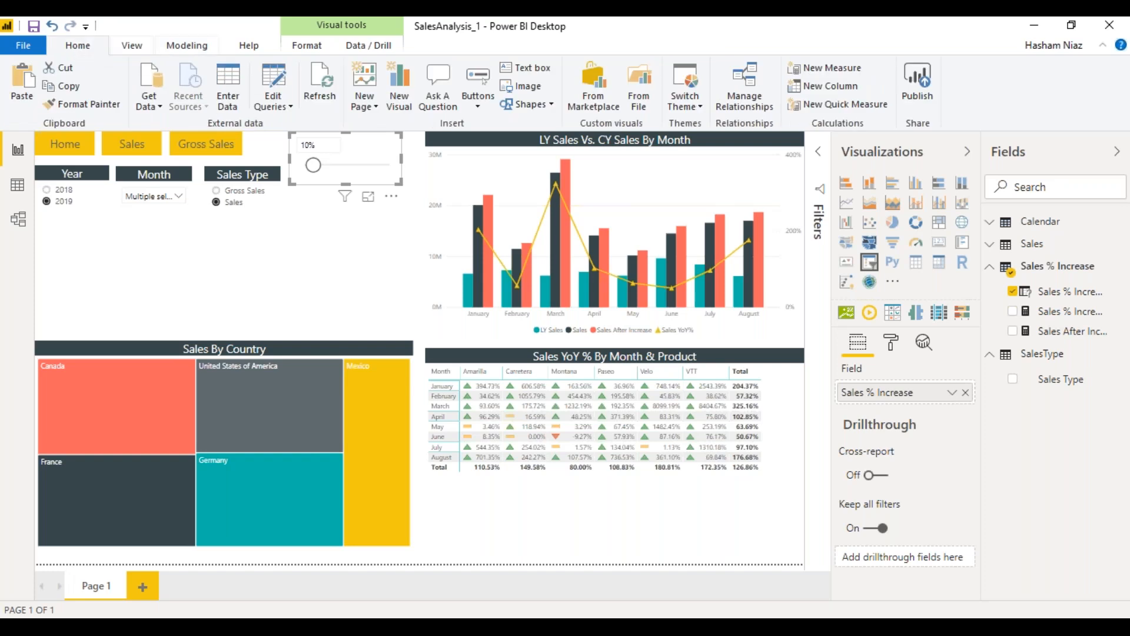
left_click(916, 100)
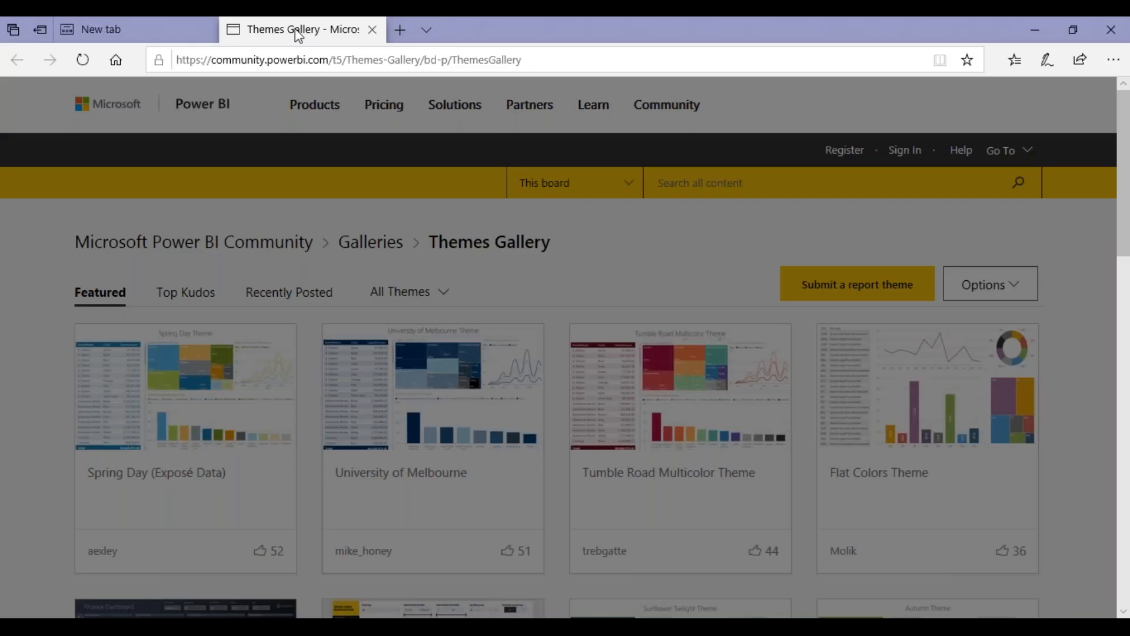
Step: Switch to the web browser, open app.powerbi.com in a new tab and close the Themes Gallery tab
key("ctrl+t")
type("app.pow")
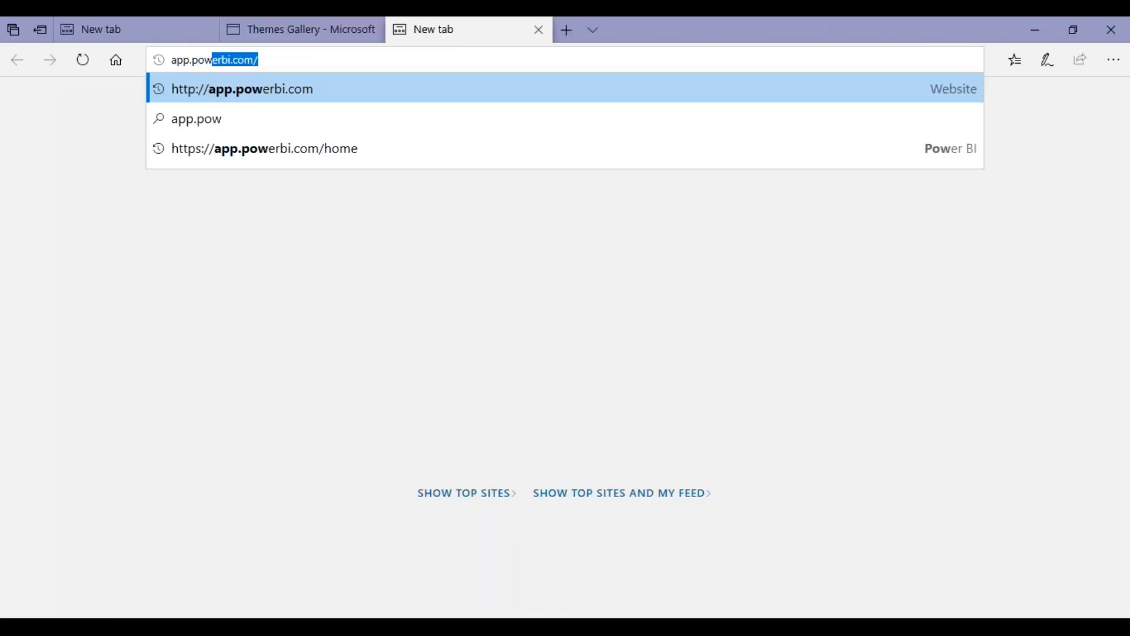
type("erbi.com/")
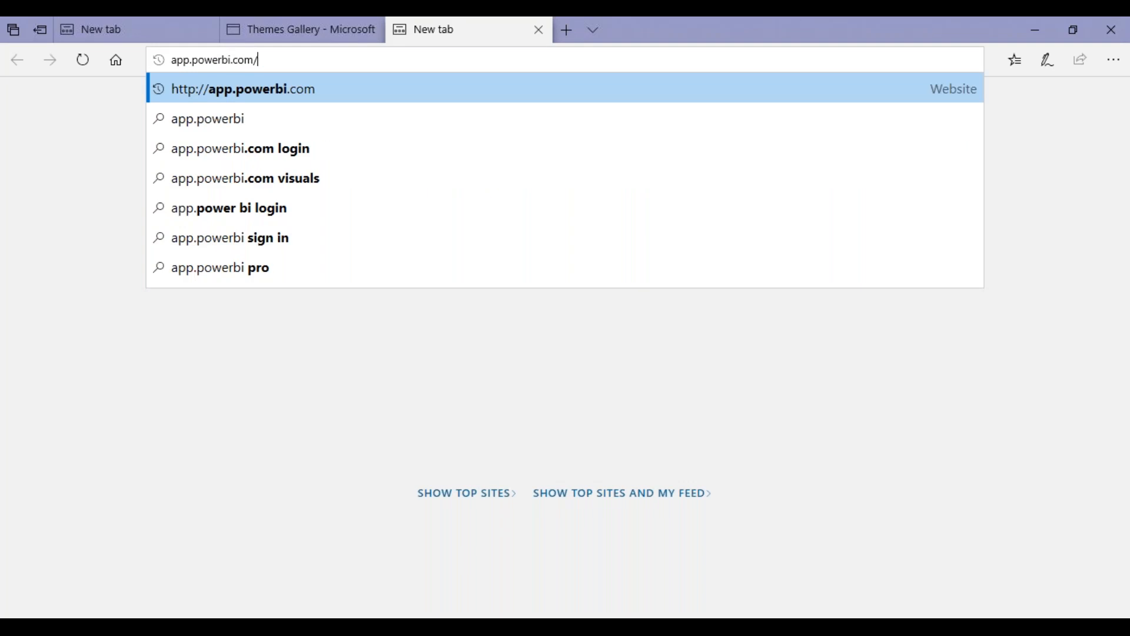
key("Return")
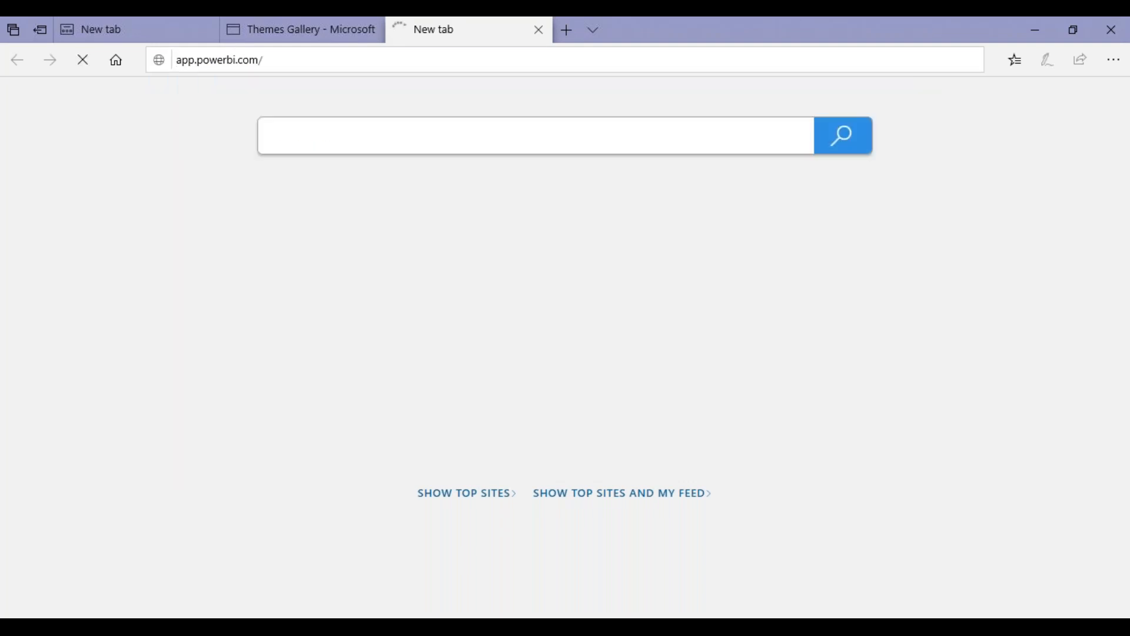
left_click(373, 29)
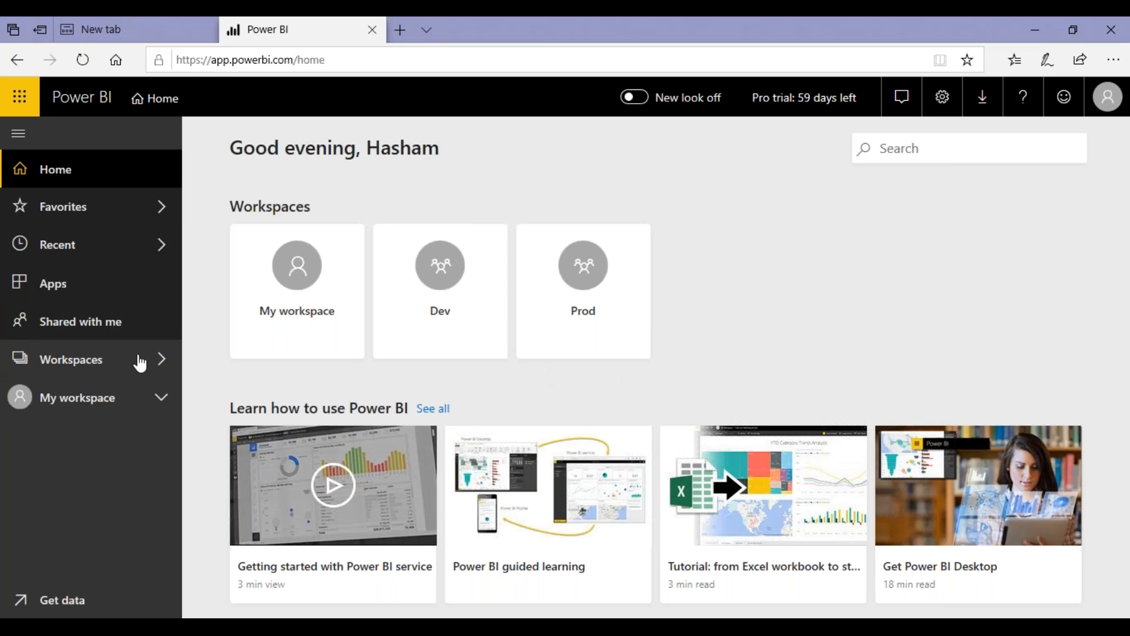
Step: Create a new upgraded workspace named SQLPass in the Power BI service
left_click(140, 360)
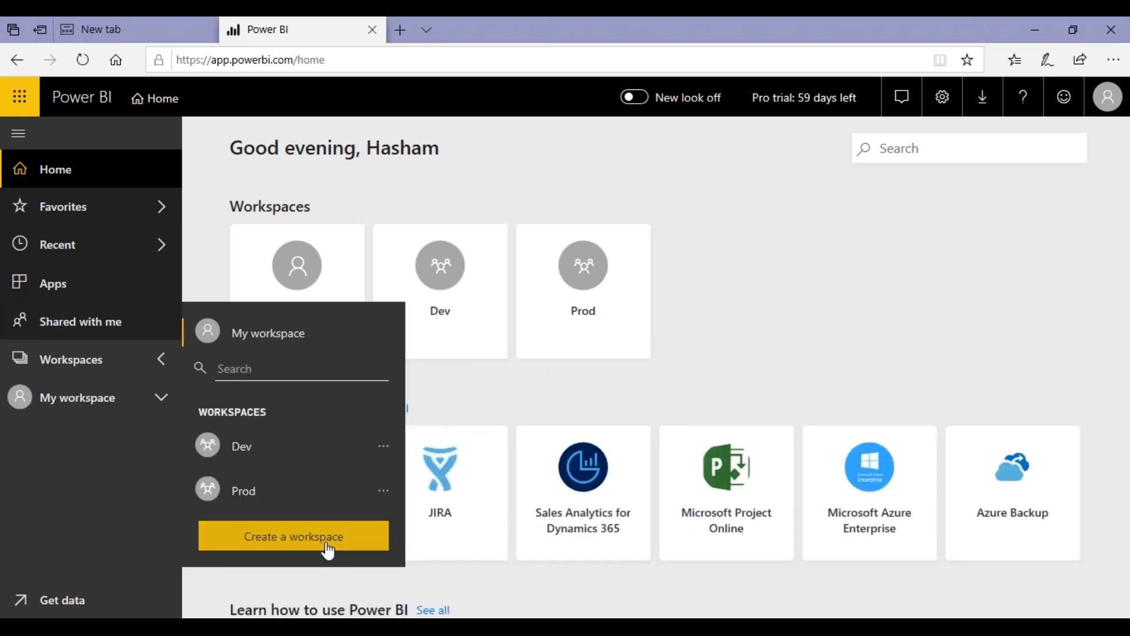
left_click(328, 550)
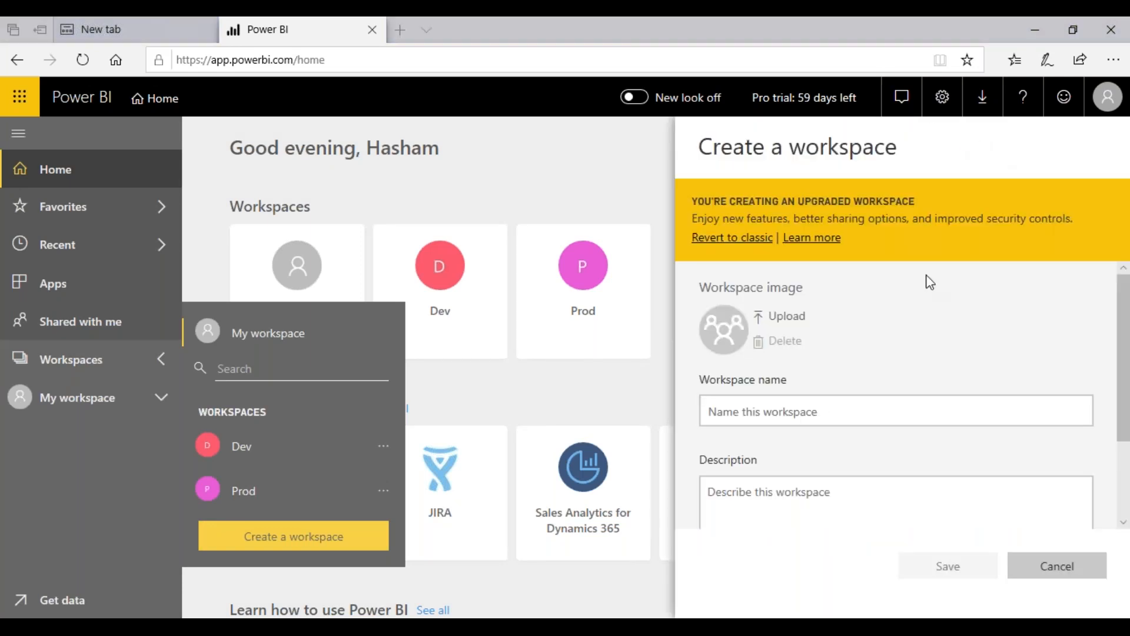
left_click(843, 419)
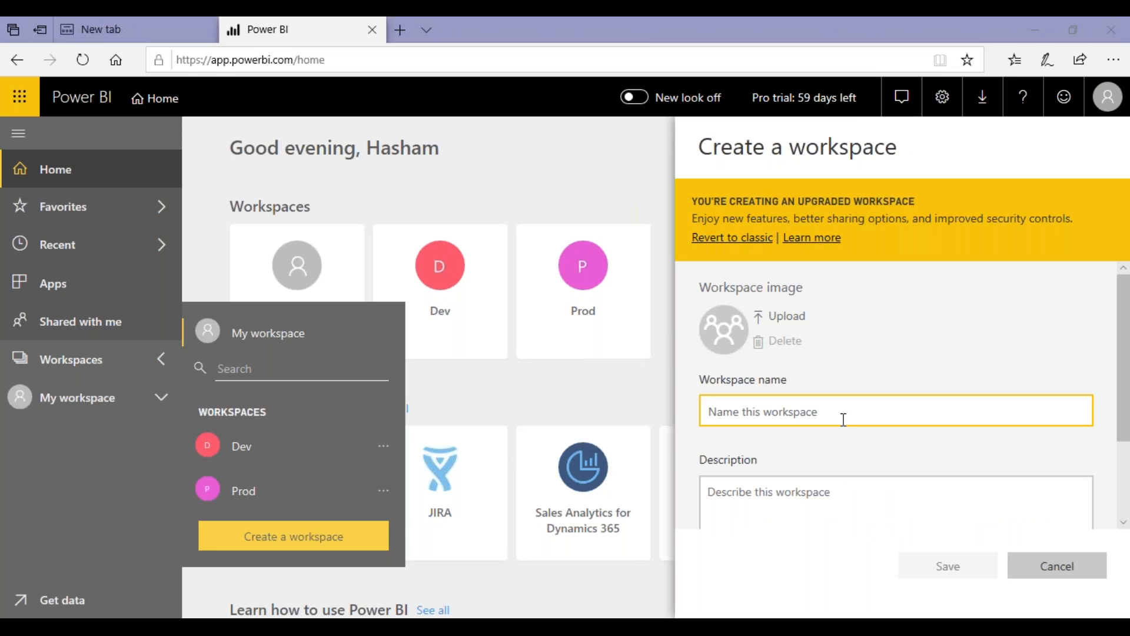
type("SQLP")
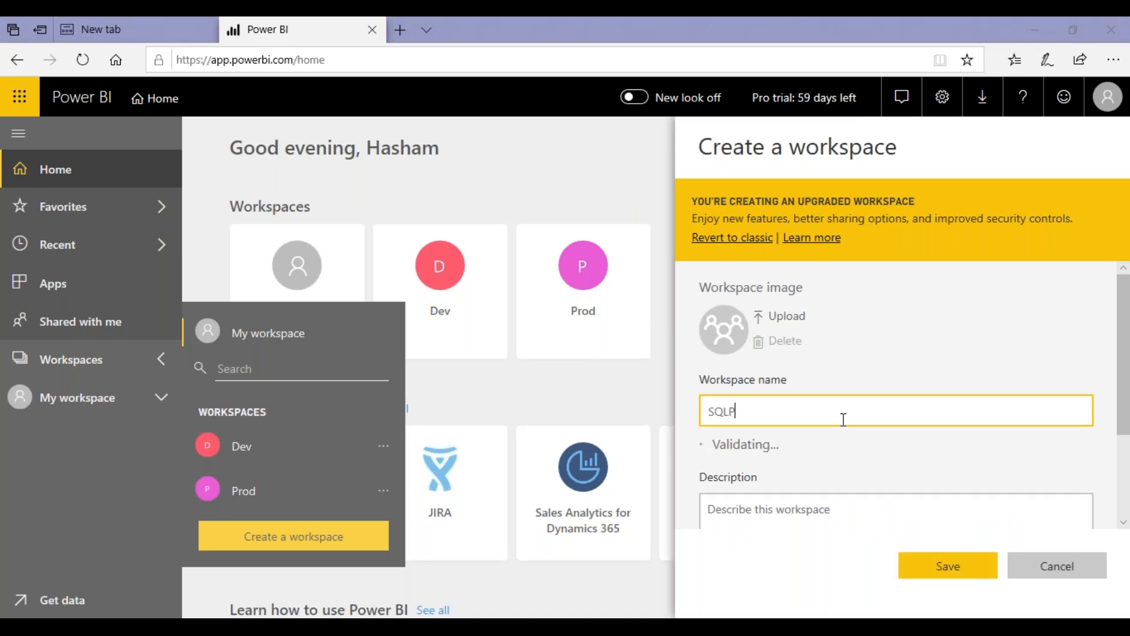
type("ass")
scroll(1000, 400, "down", 2)
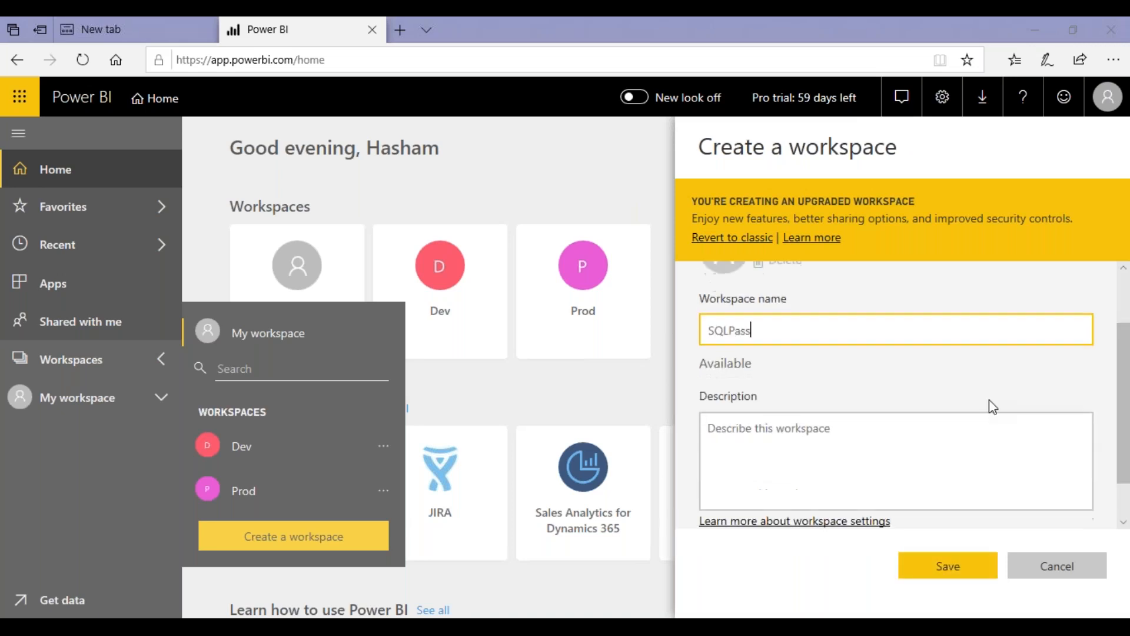
left_click(963, 575)
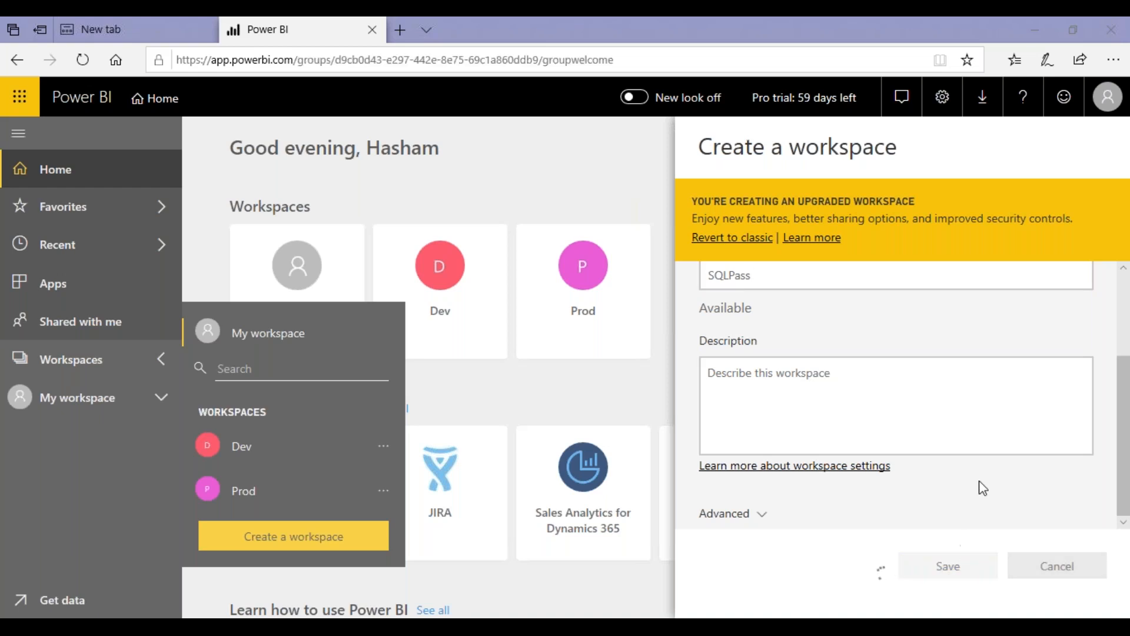
scroll(352, 507, "down", 1)
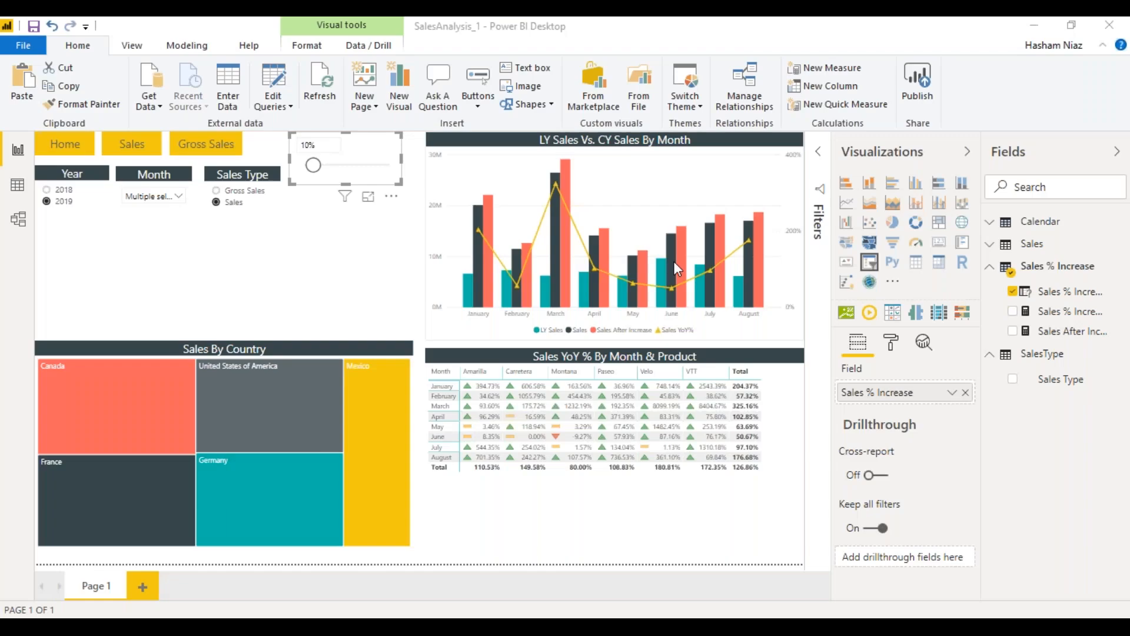
Step: Switch to Power BI Desktop and try to publish the SalesAnalysis_1 report to the SQLPass workspace
left_click(897, 80)
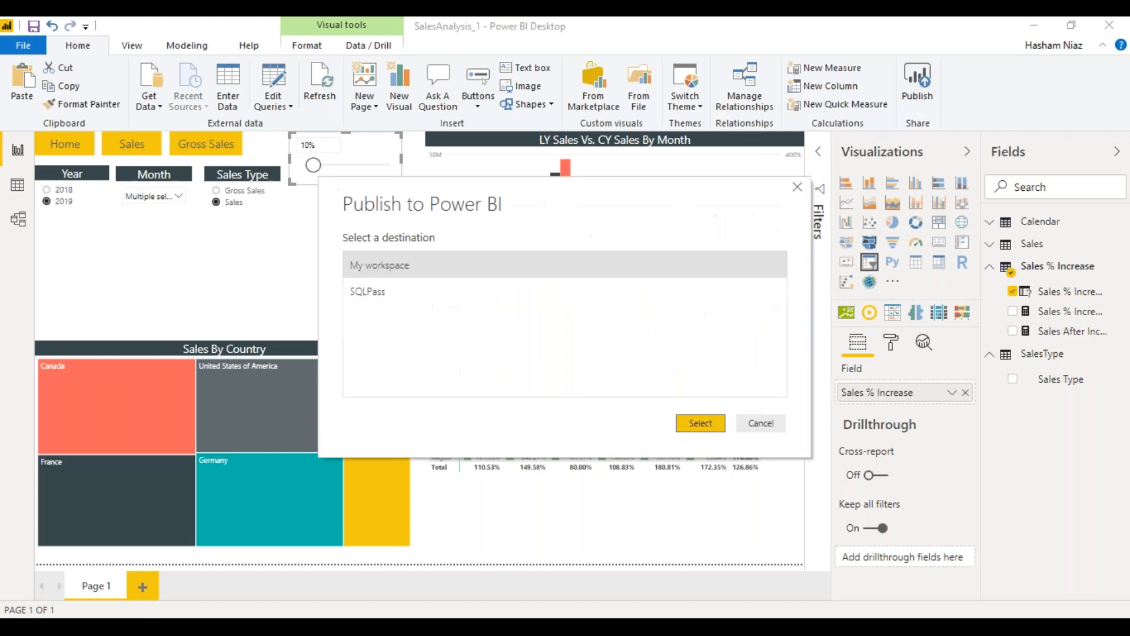
left_click(357, 296)
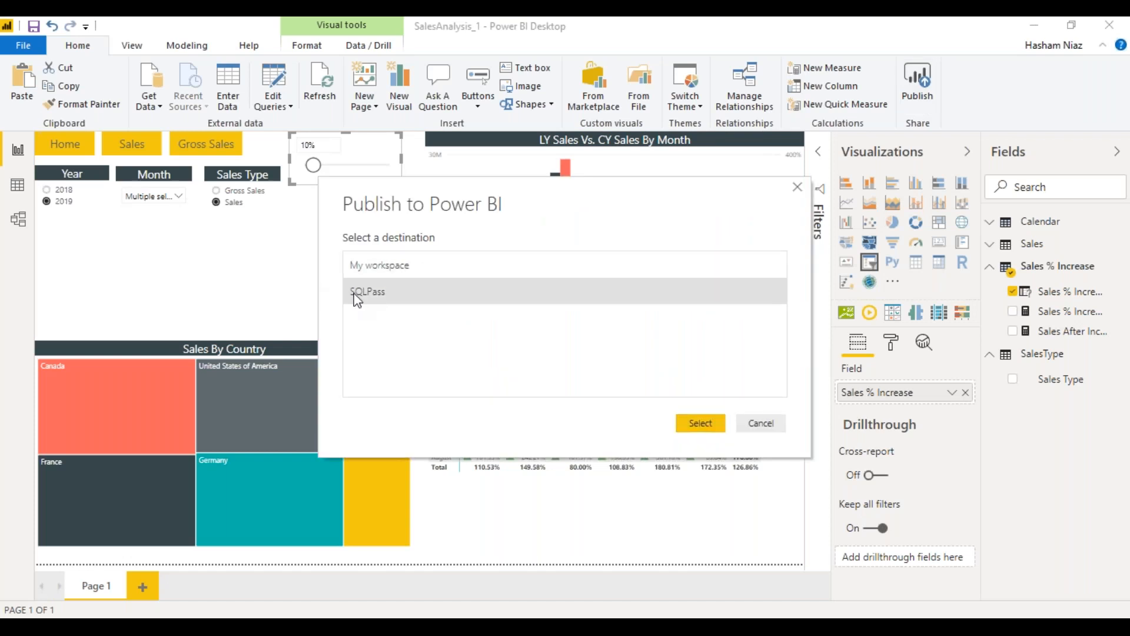
left_click(707, 426)
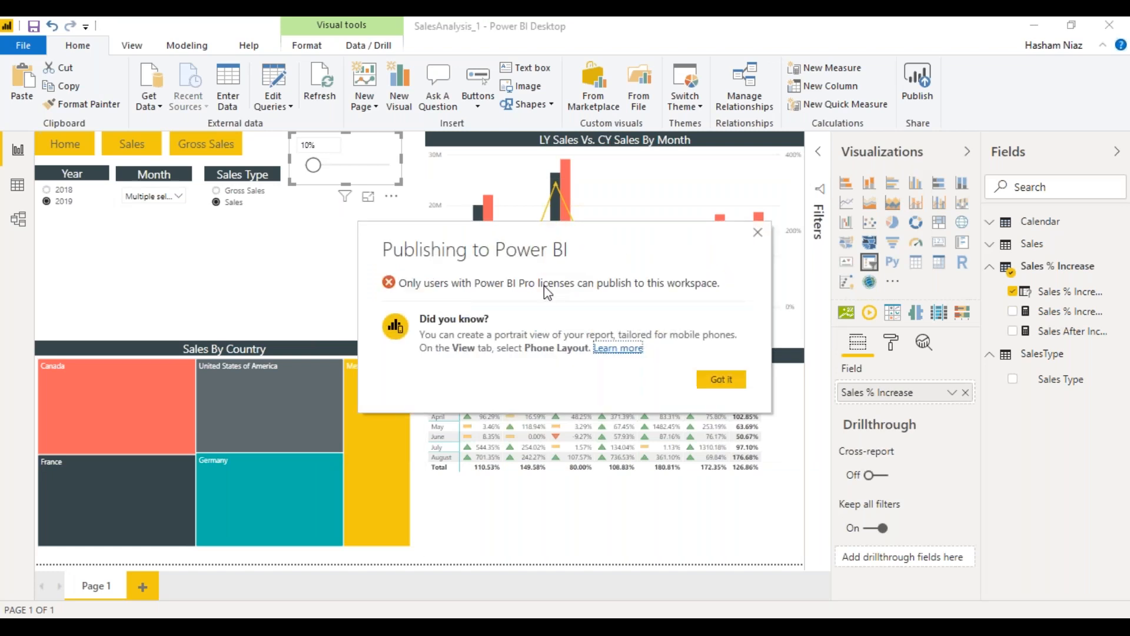
left_click(721, 380)
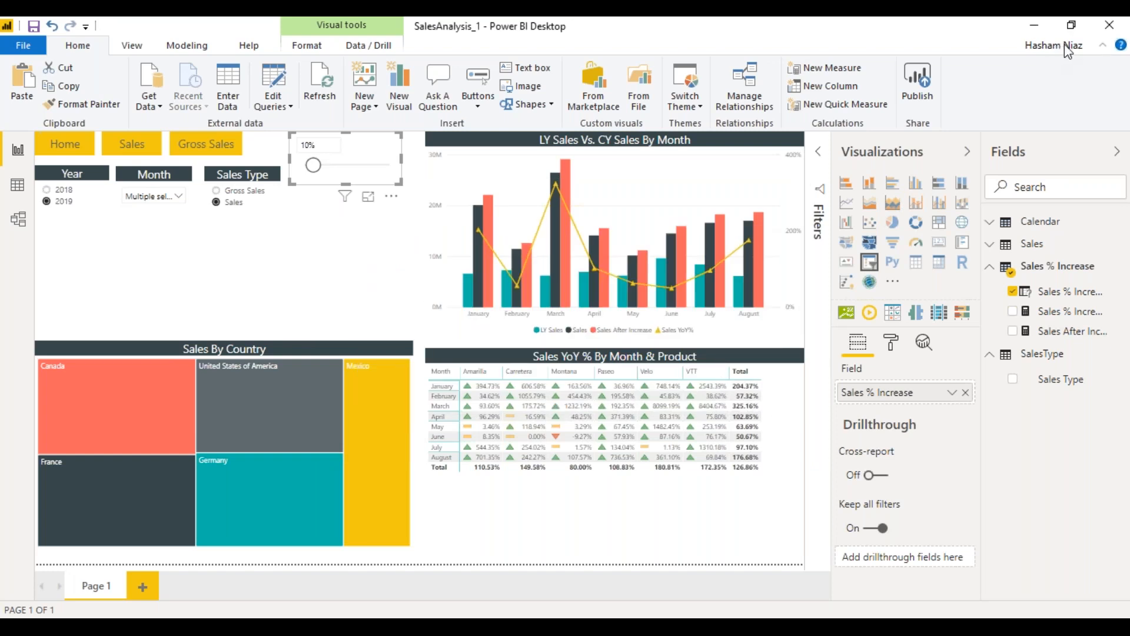
Step: Collapse the ribbon and check the details and options of the signed-in account
left_click(1101, 47)
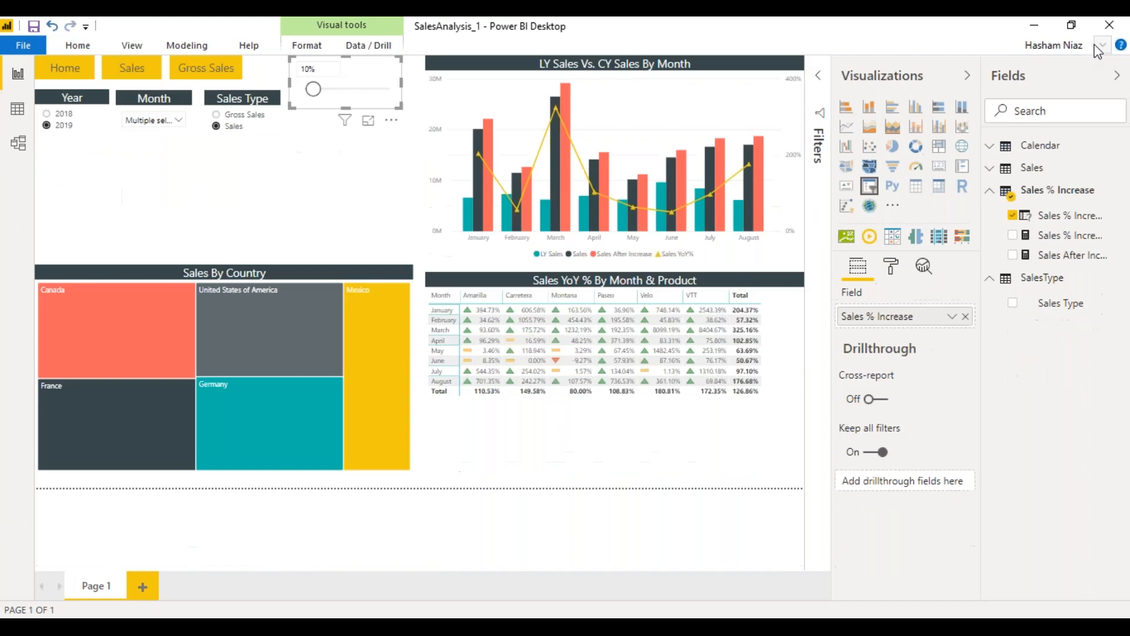
left_click(1045, 45)
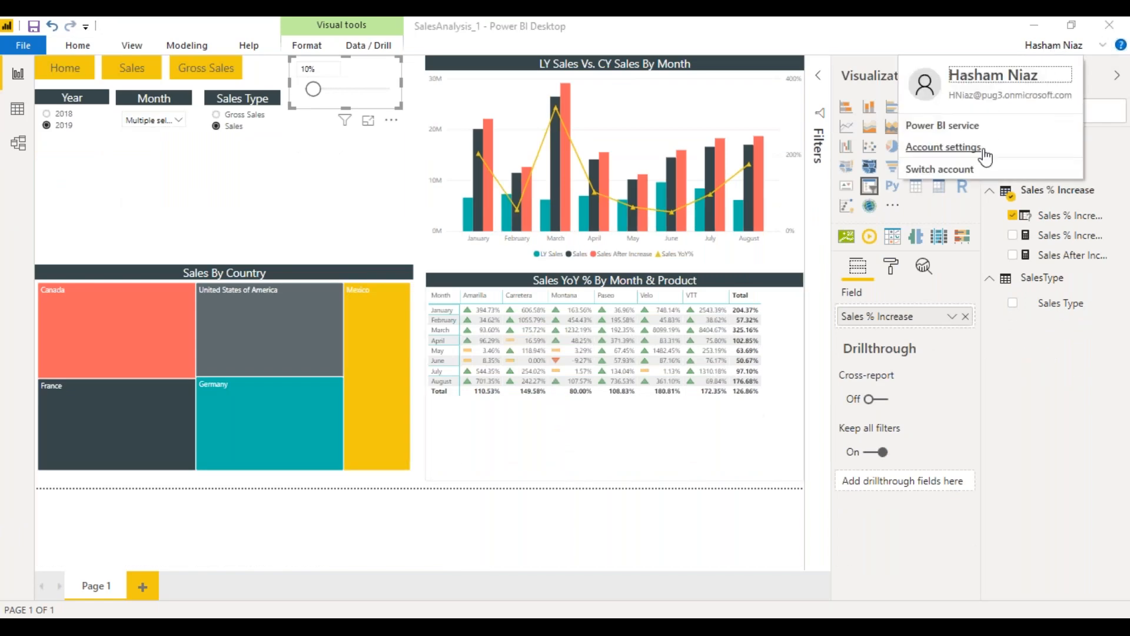
left_click(923, 44)
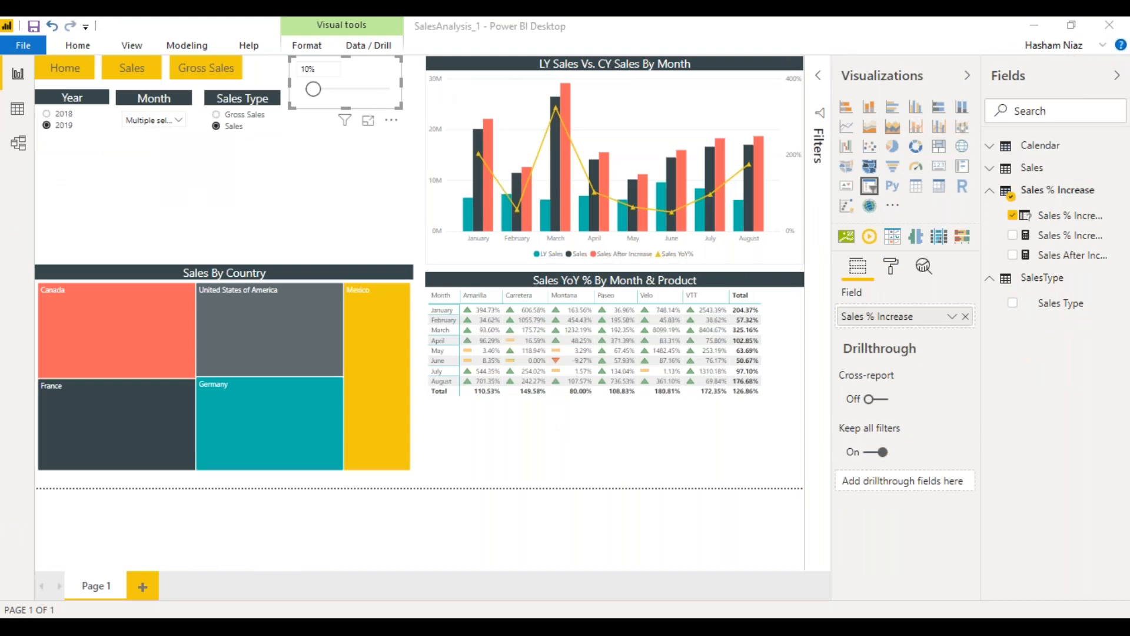
Step: Publish the SalesAnalysis_1 report to My workspace and dismiss the publishing dialog
left_click(78, 46)
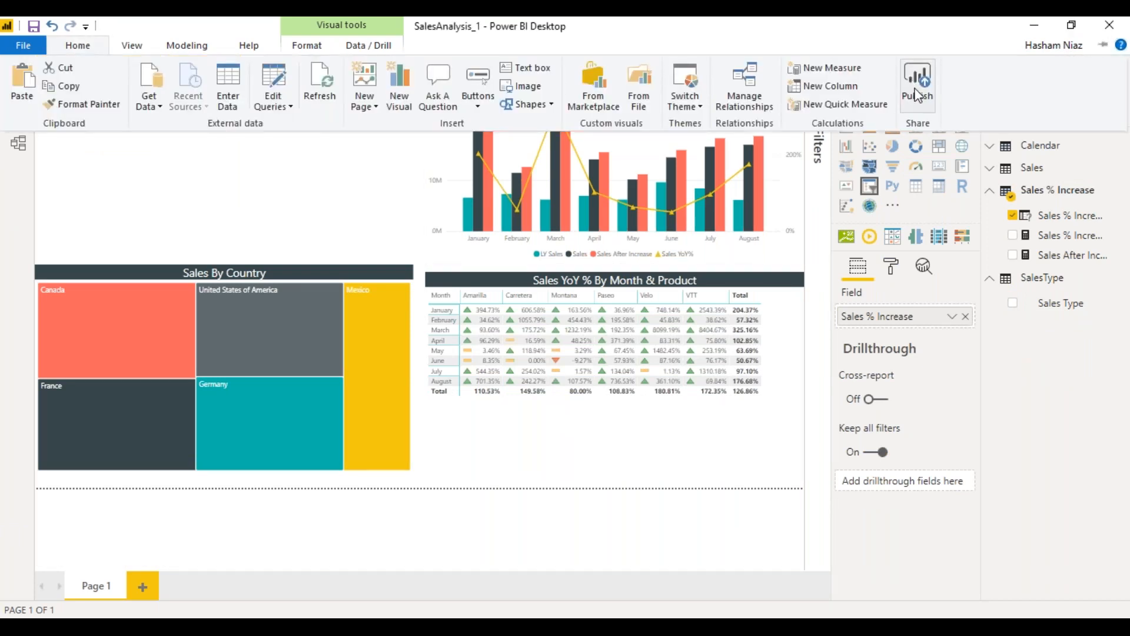
left_click(408, 188)
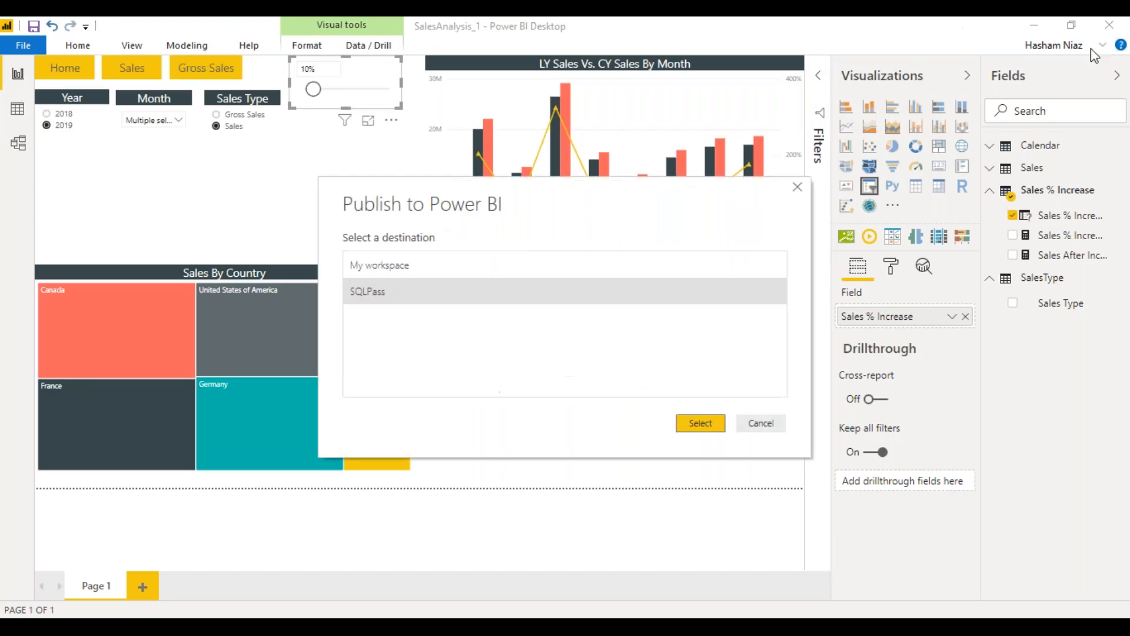
left_click(439, 265)
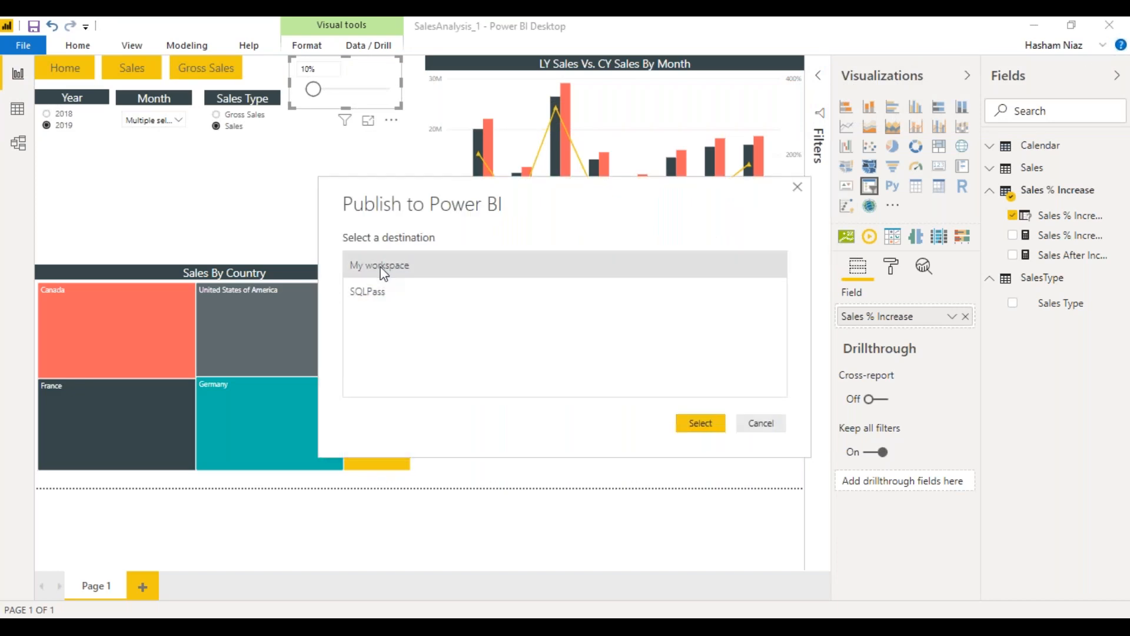
left_click(714, 425)
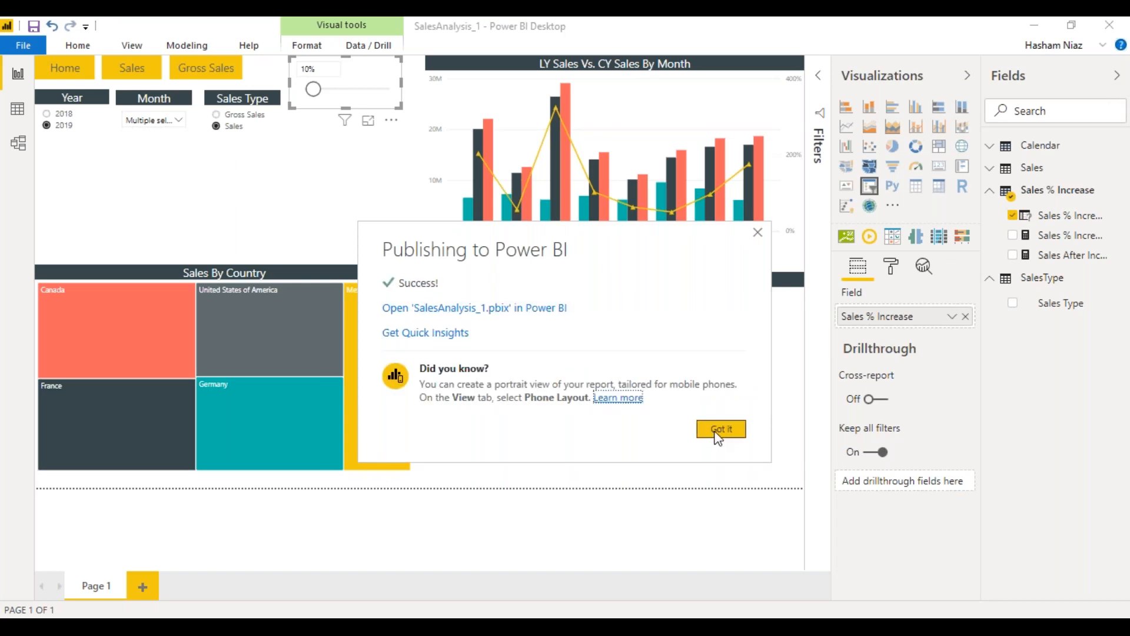
left_click(720, 432)
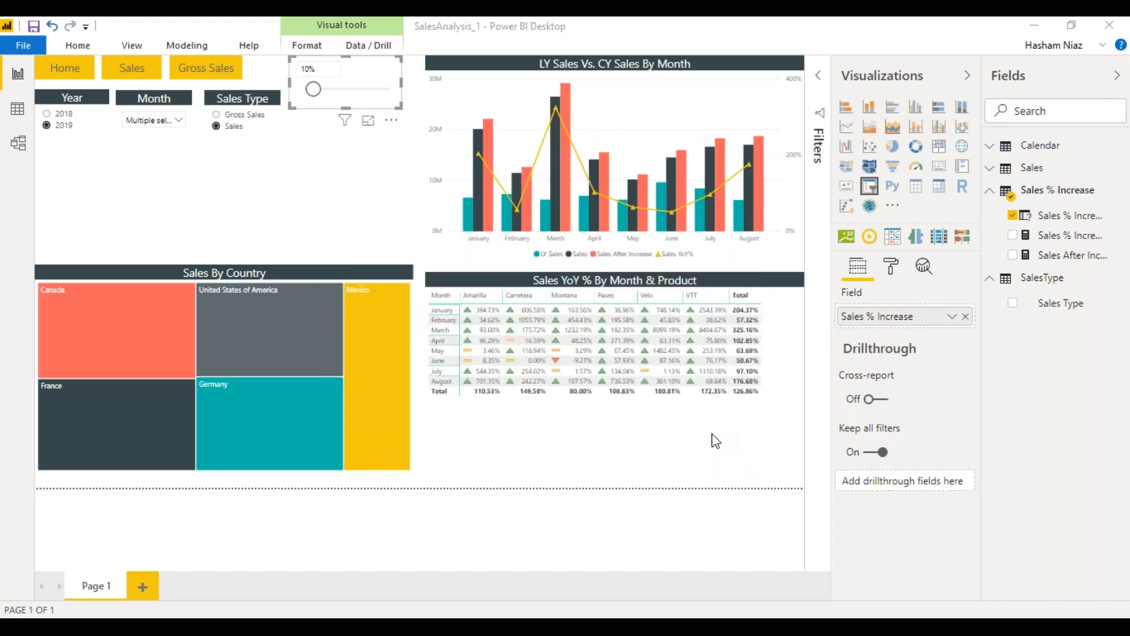
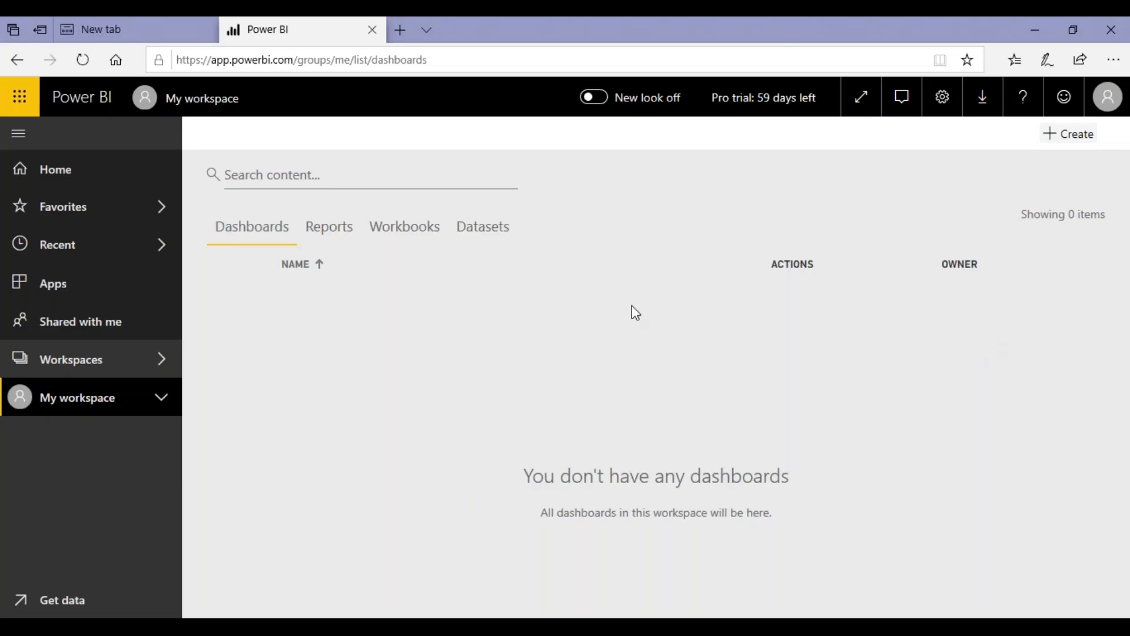
Step: Switch to the web browser, open the SalesAnalysis_1 report from My workspace and test its Sales and Gross Sales bookmark buttons
left_click(335, 236)
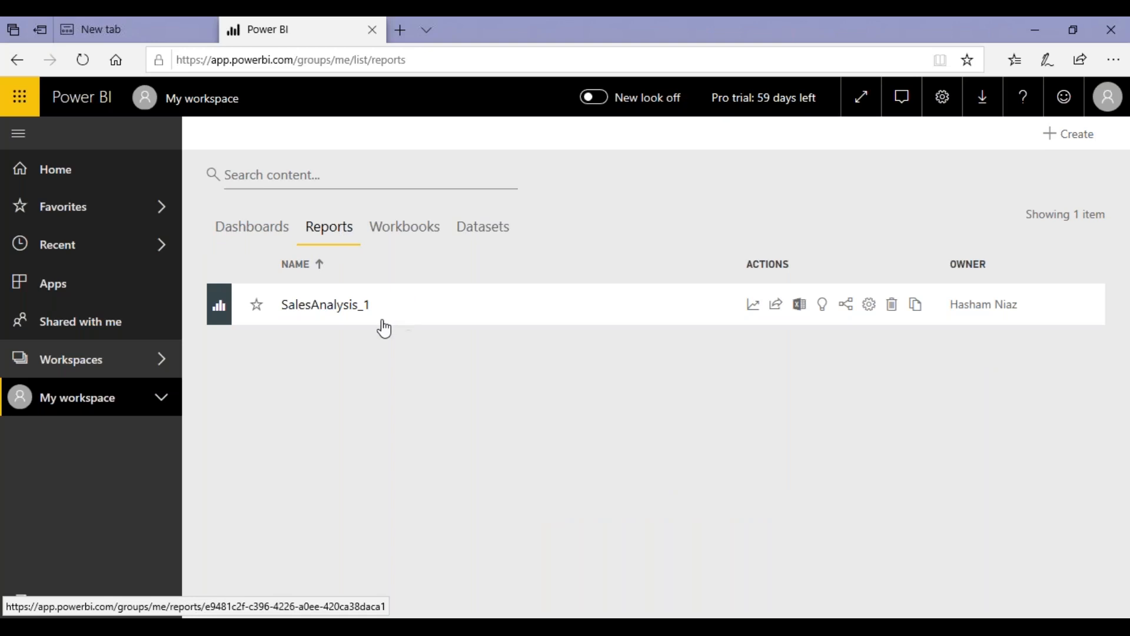
left_click(350, 318)
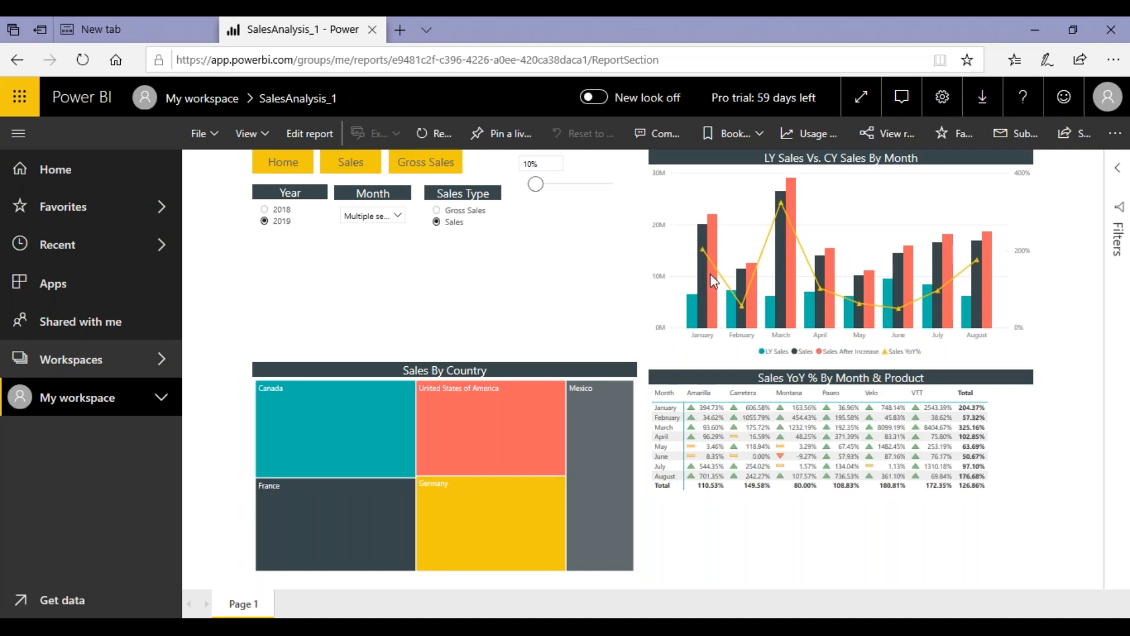
left_click(357, 172)
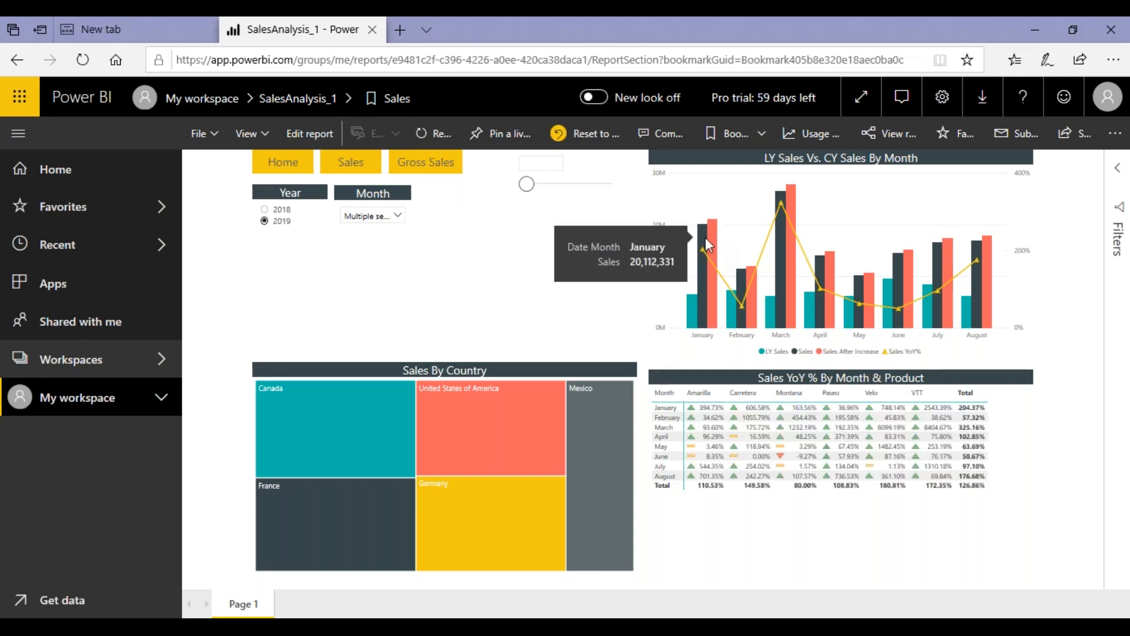
left_click(435, 170)
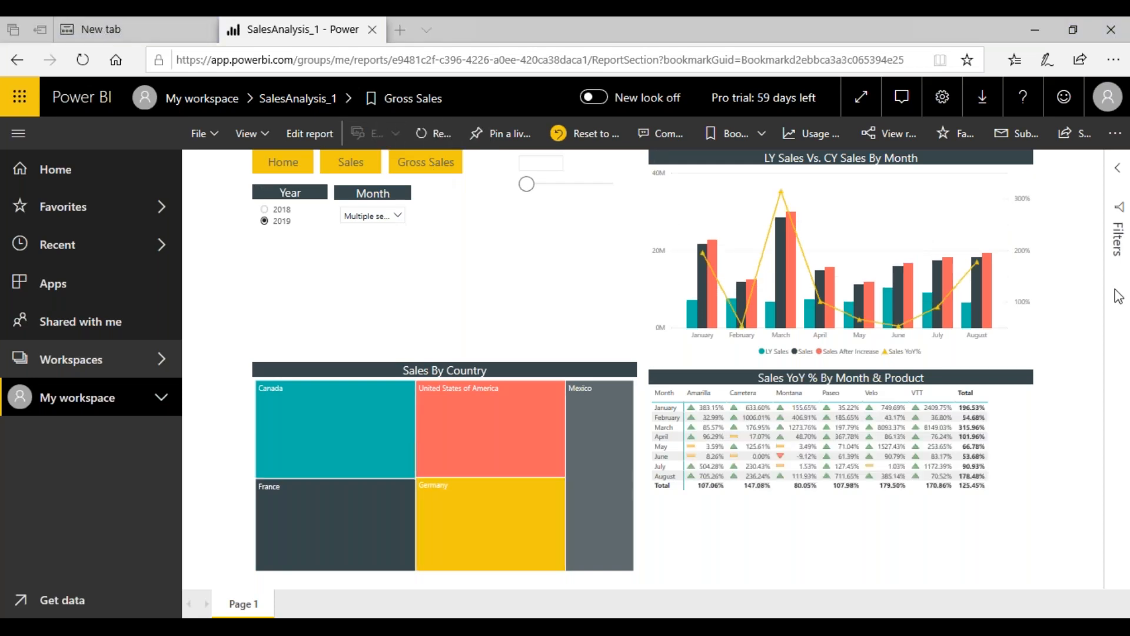
left_click(884, 72)
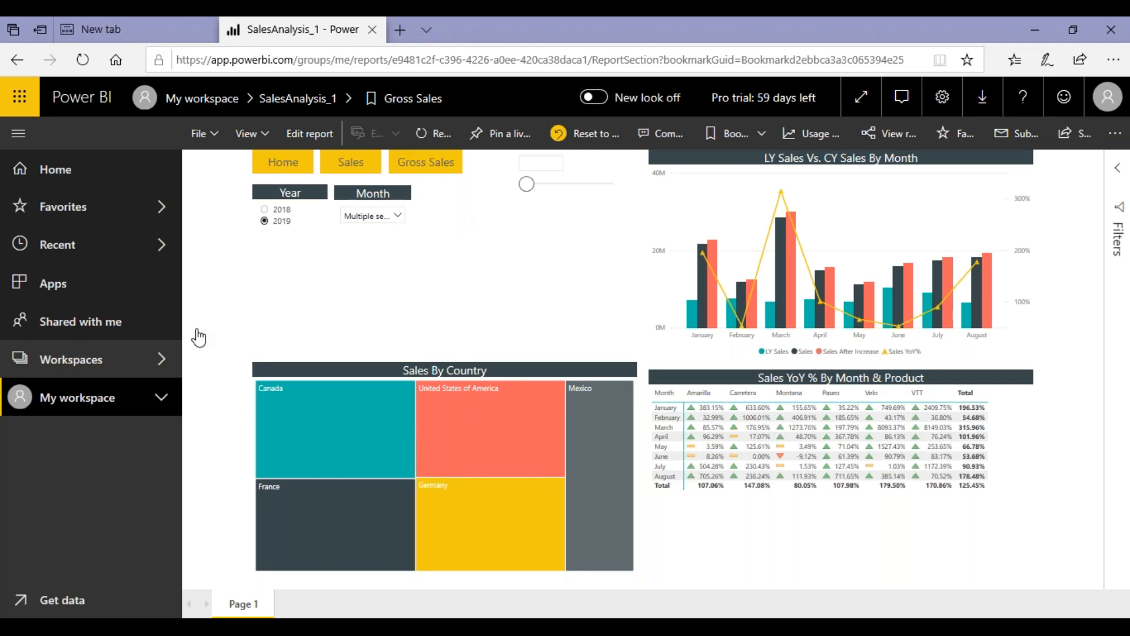
Step: Review the published report's save, embed and export options, along with My workspace's create options and contents
left_click(215, 141)
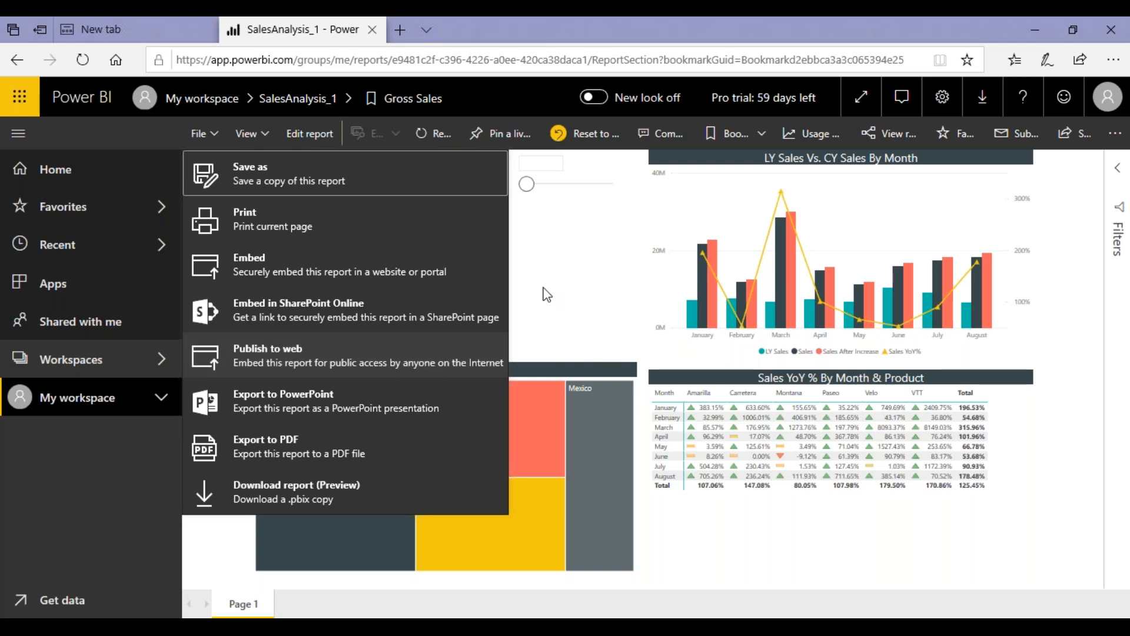
left_click(553, 281)
left_click(139, 402)
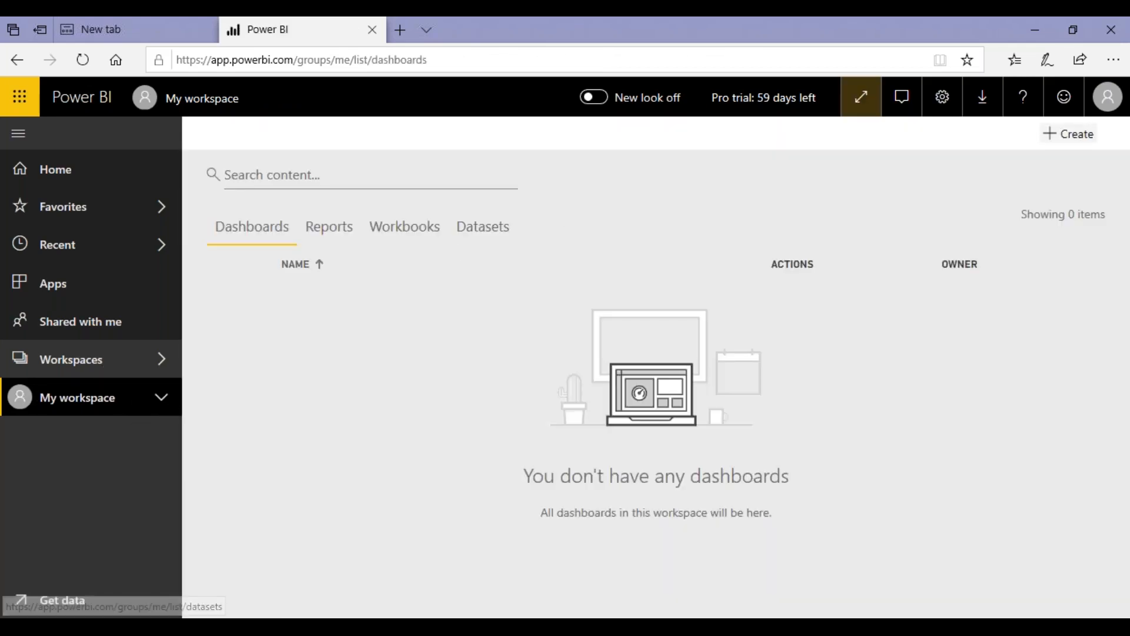
left_click(1072, 137)
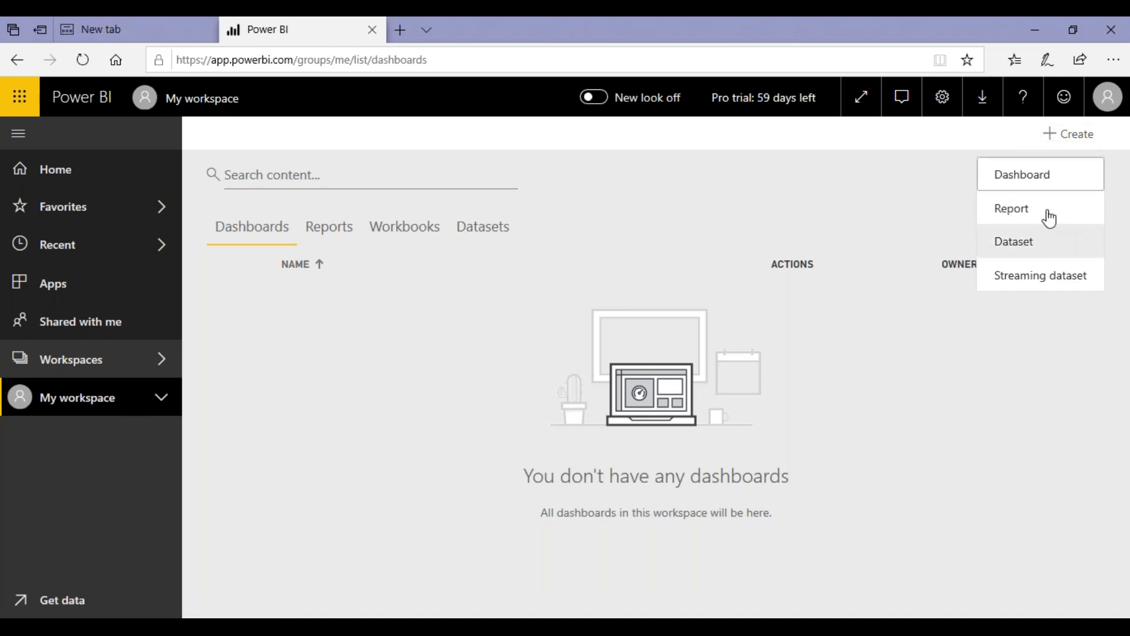
left_click(324, 248)
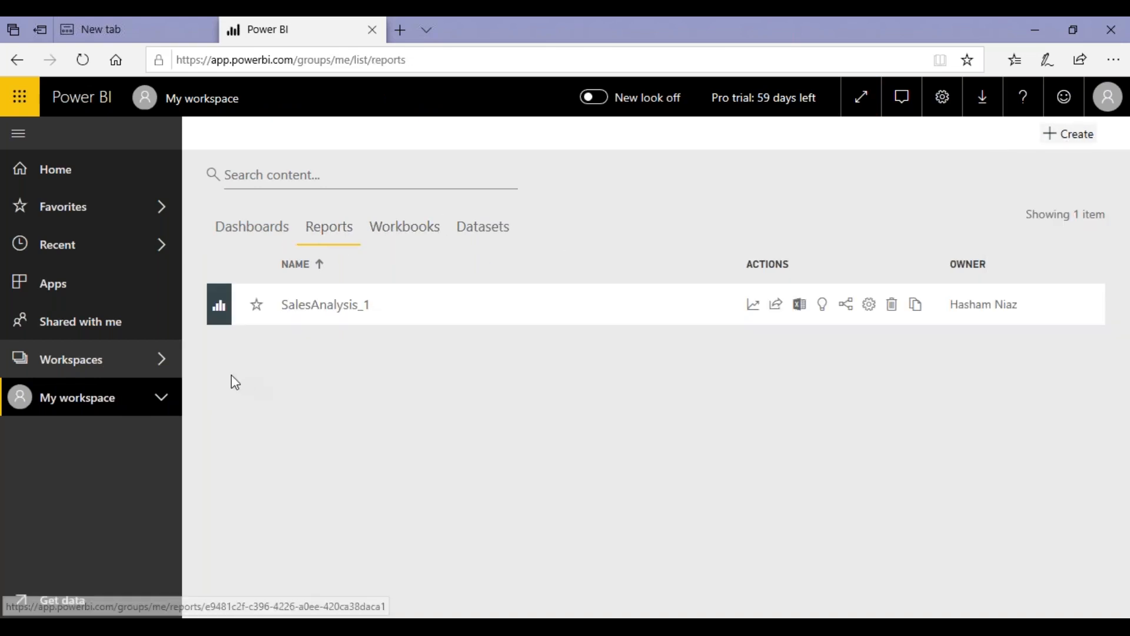
left_click(158, 413)
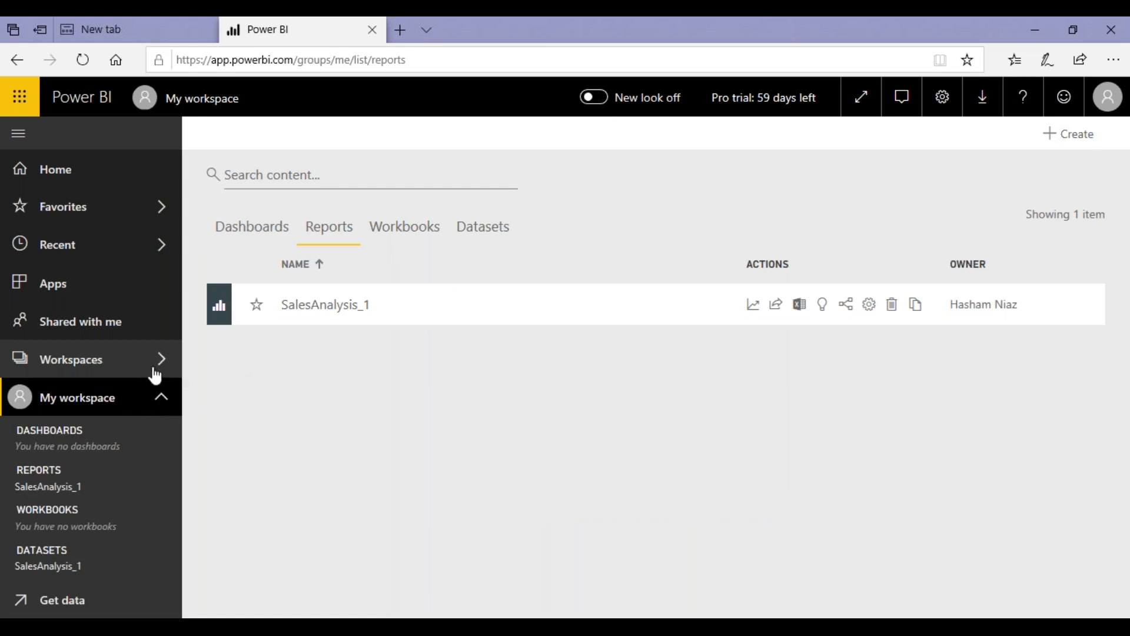
Step: Open the SQLPass workspace and look over the content options on its welcome page
left_click(155, 371)
left_click(303, 531)
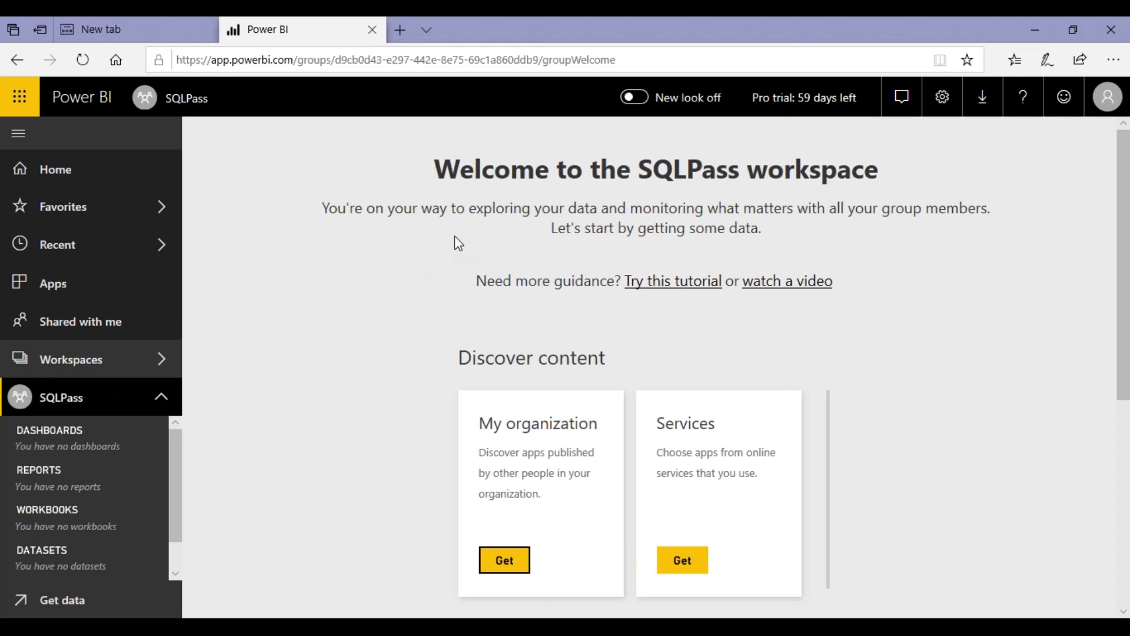
scroll(458, 243, "down", 6)
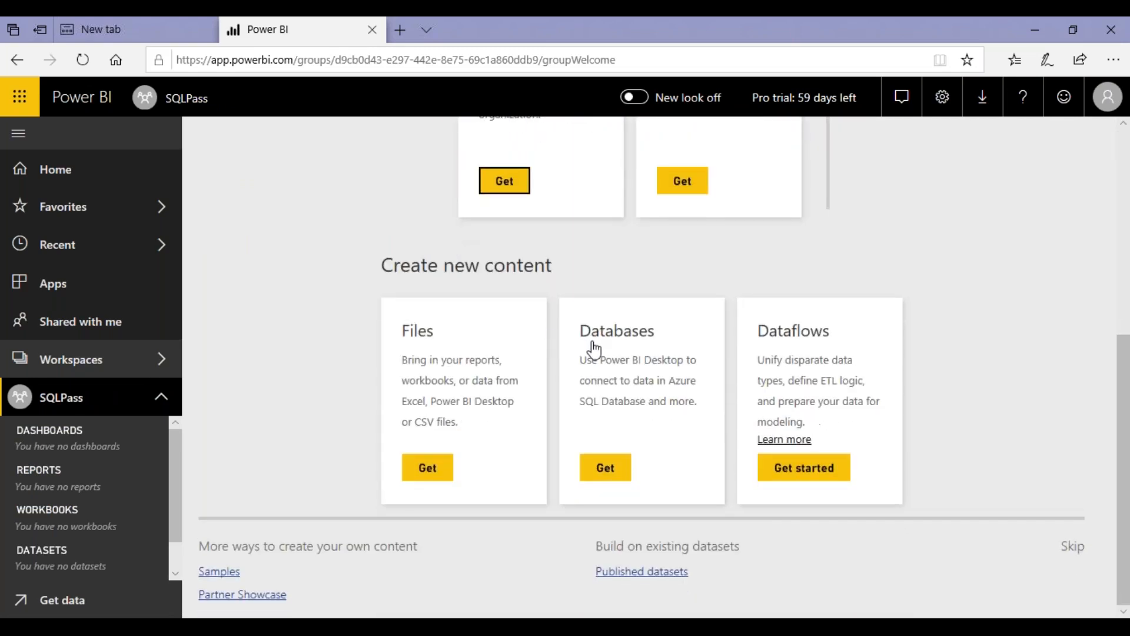
scroll(595, 348, "up", 6)
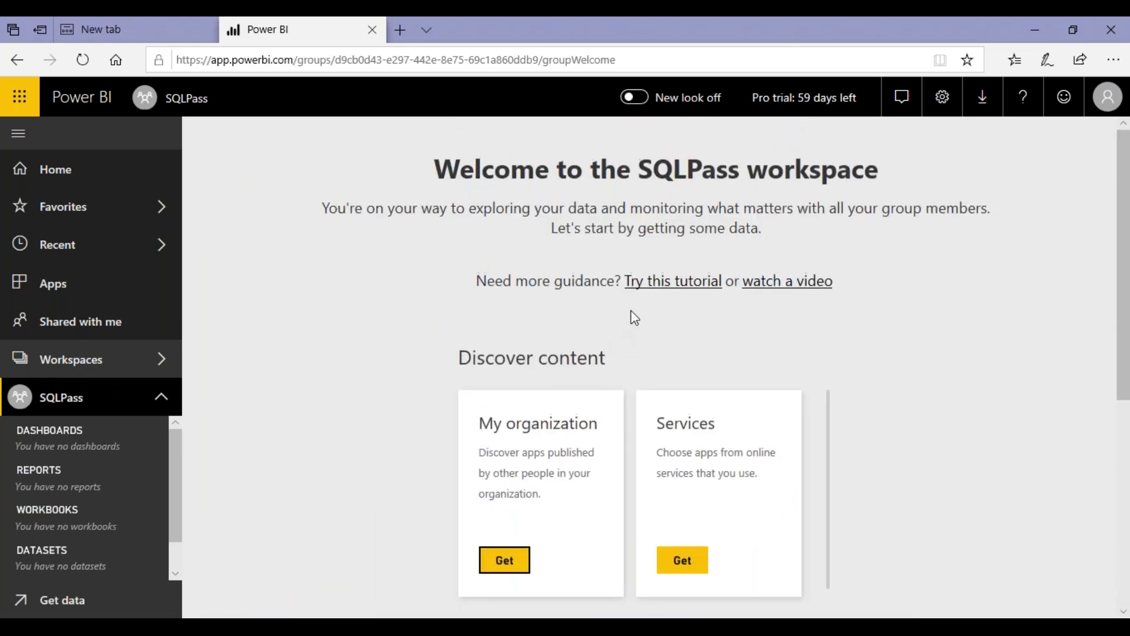